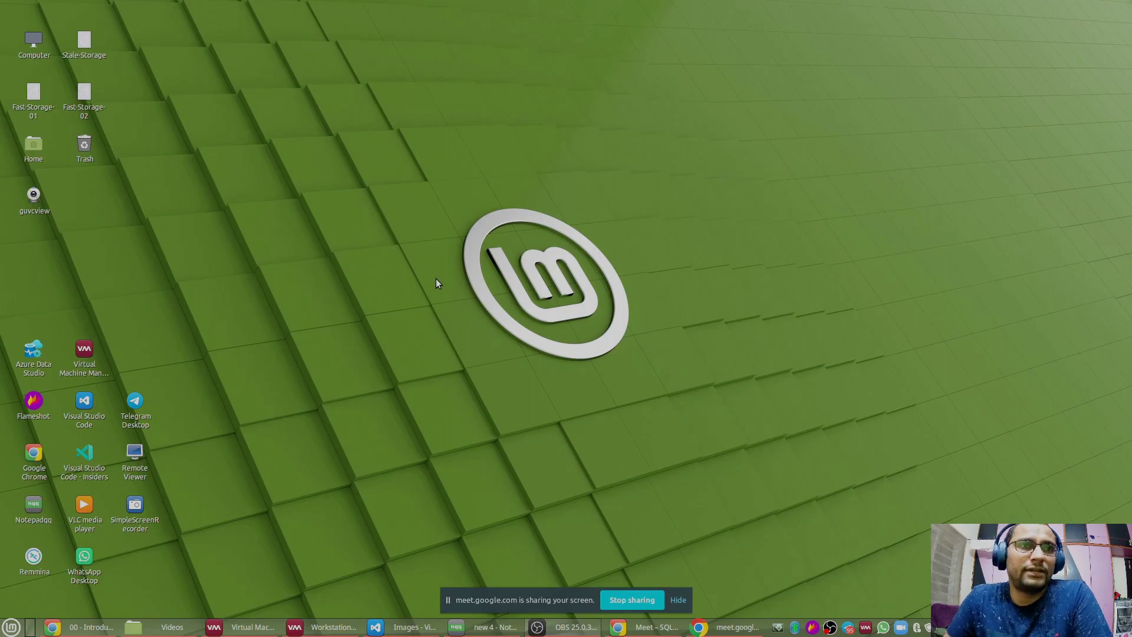
Step: Open the Experiment VM's console from Virtual Machine Manager, then minimize the manager window
click(235, 629)
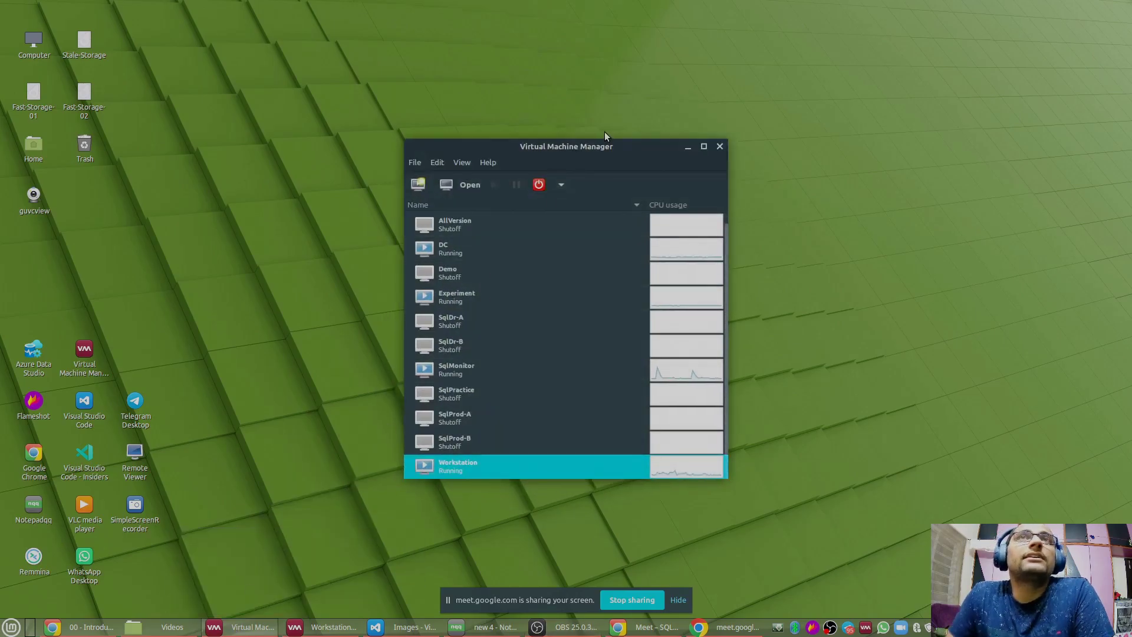
drag(589, 147, 542, 76)
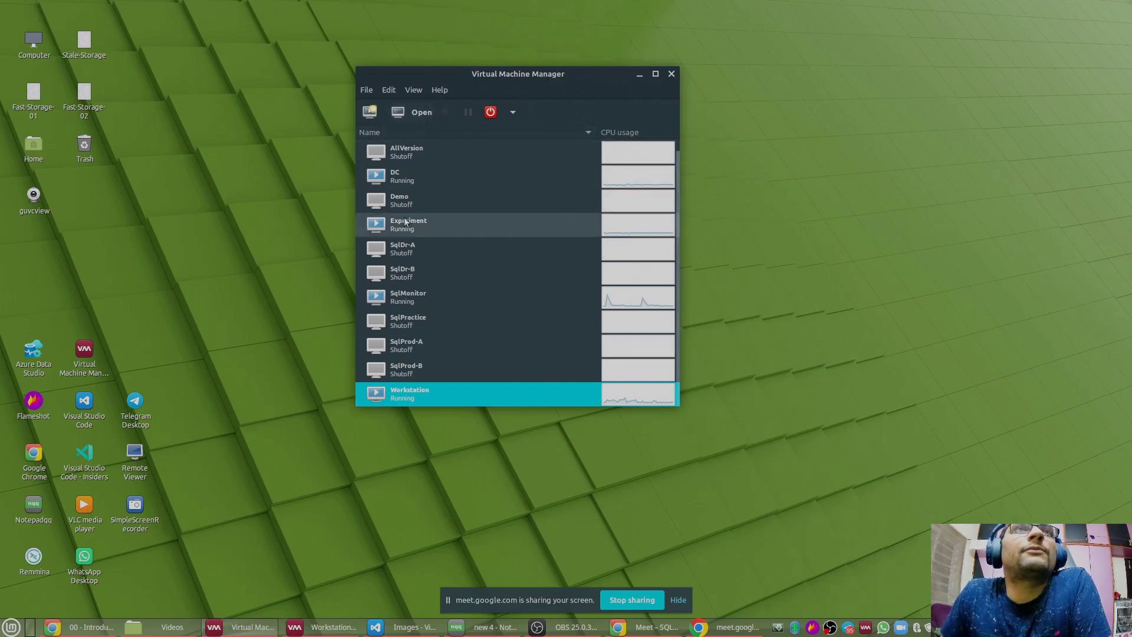
click(382, 230)
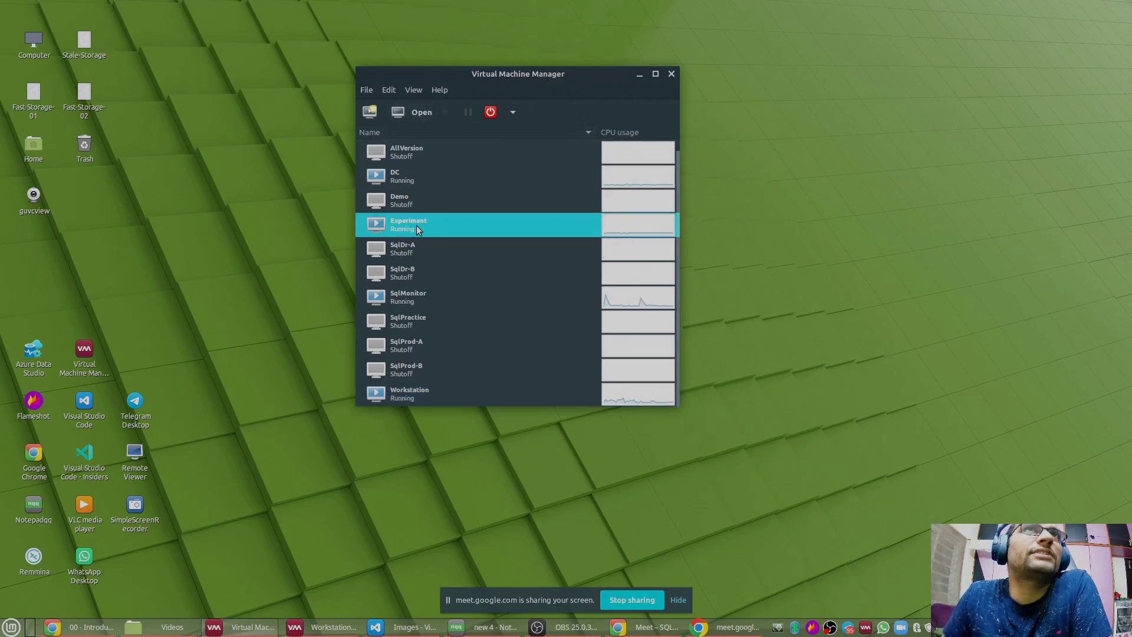
click(413, 116)
click(639, 74)
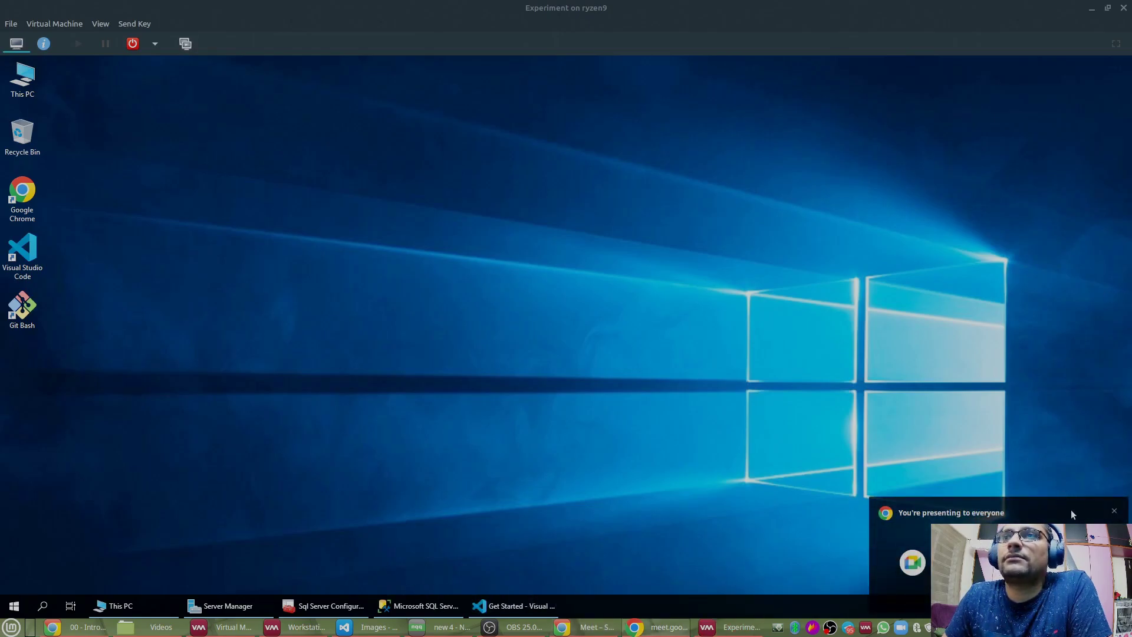
click(1115, 510)
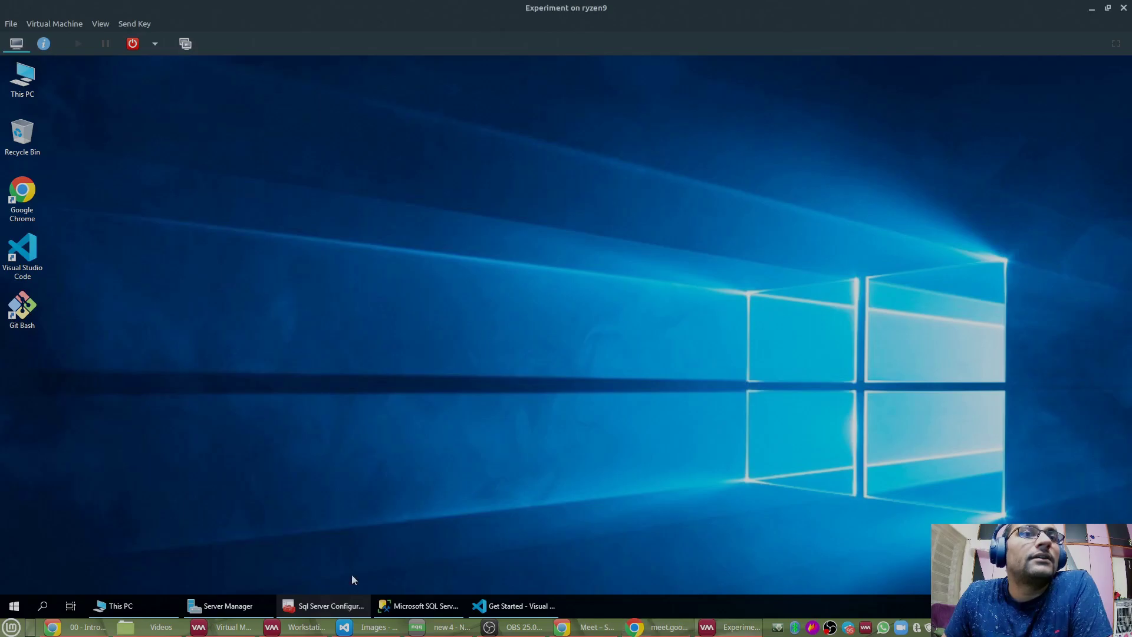
click(329, 605)
right_click(371, 180)
click(397, 187)
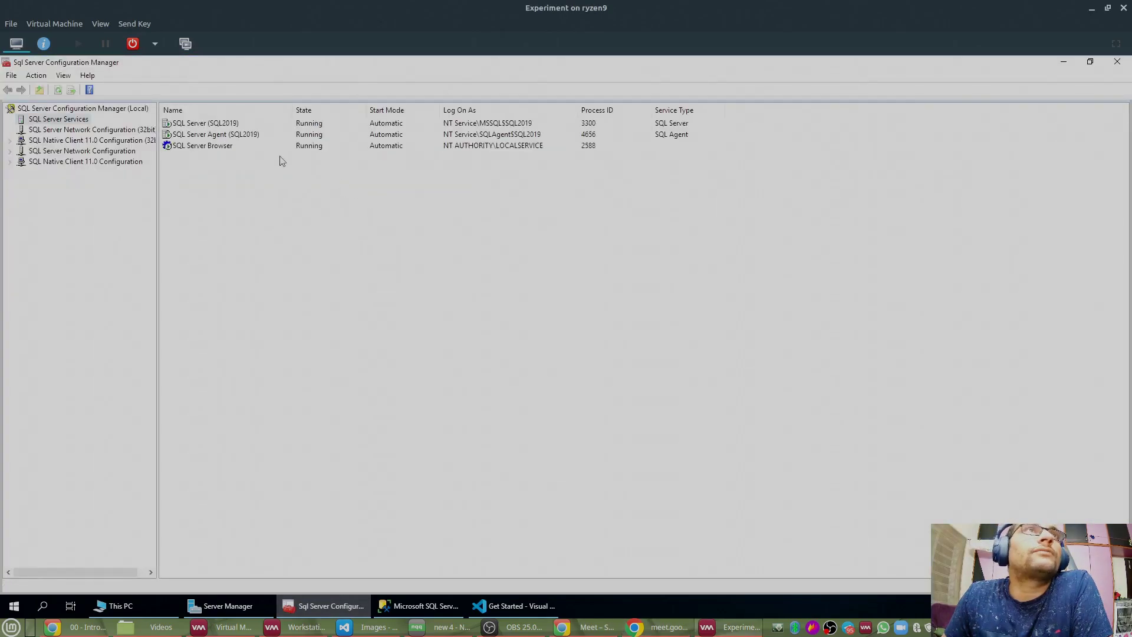
click(216, 126)
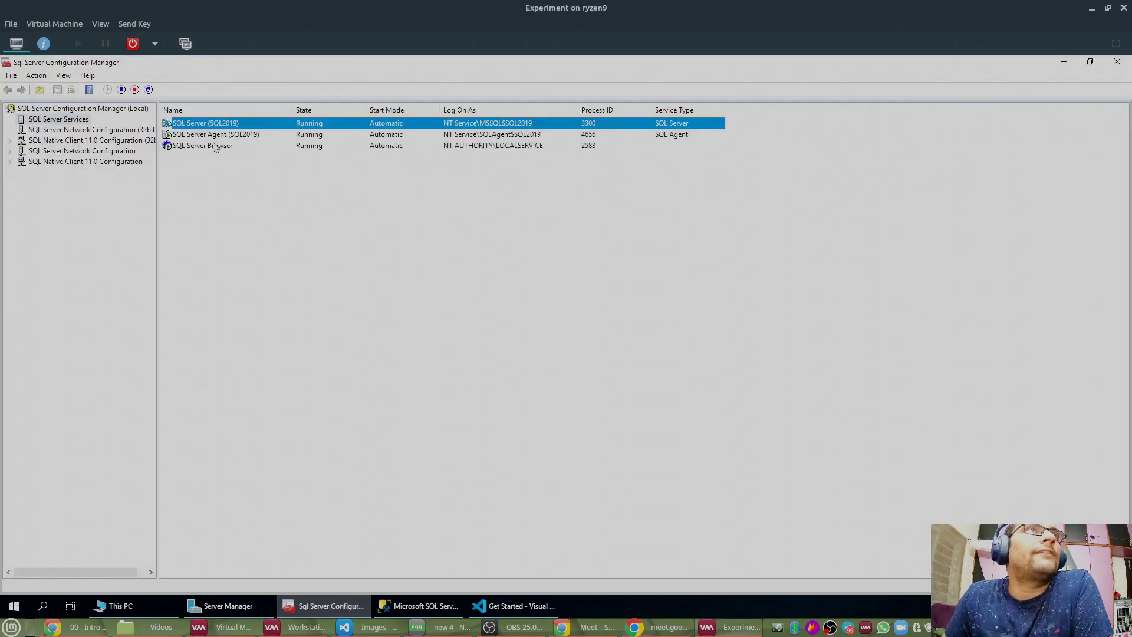
click(217, 135)
click(223, 125)
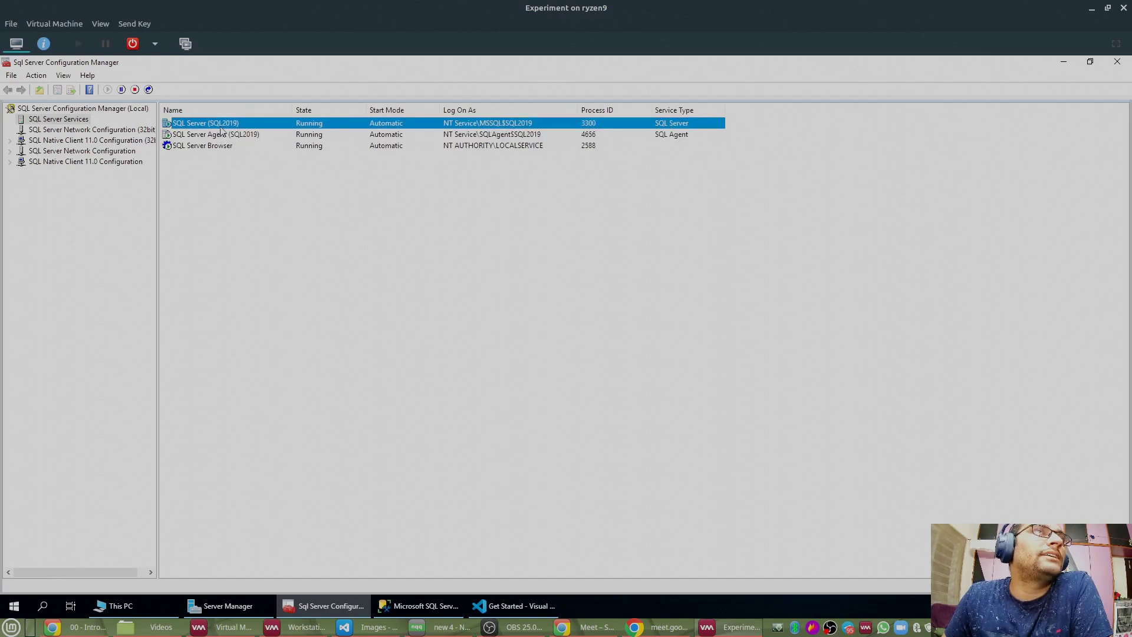
click(493, 135)
click(500, 154)
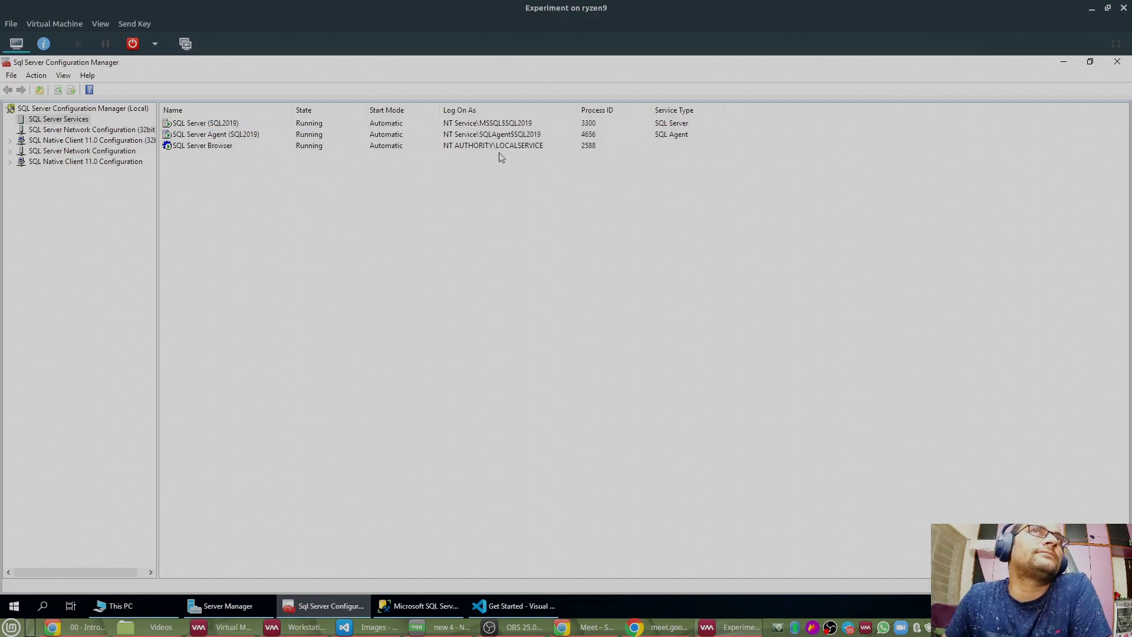
click(1117, 63)
right_click(37, 88)
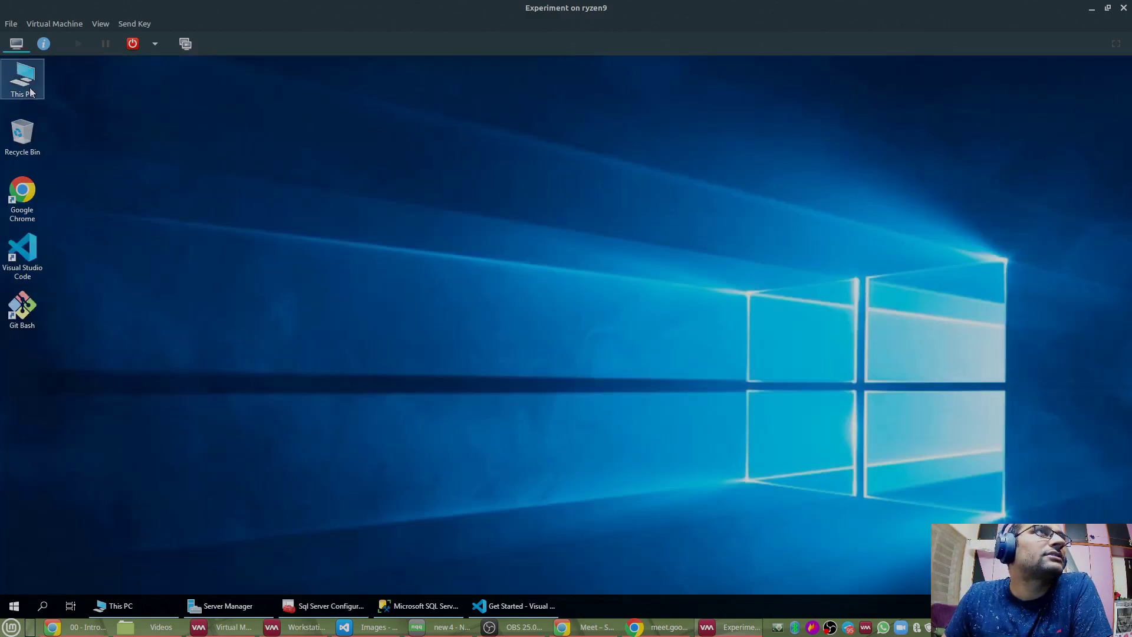
click(65, 223)
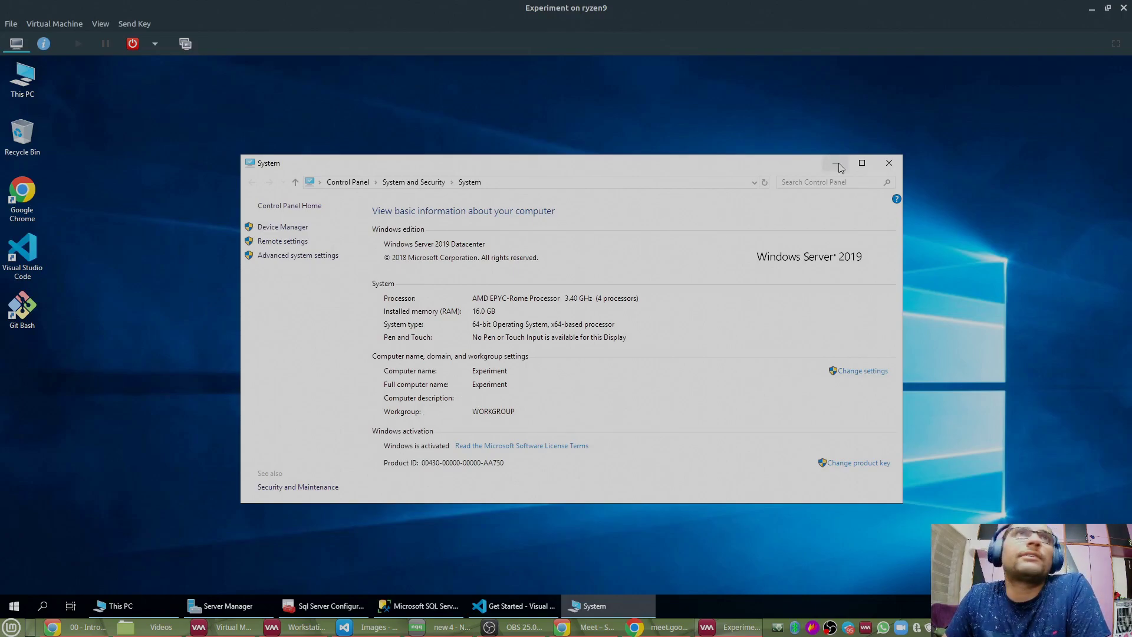
click(890, 164)
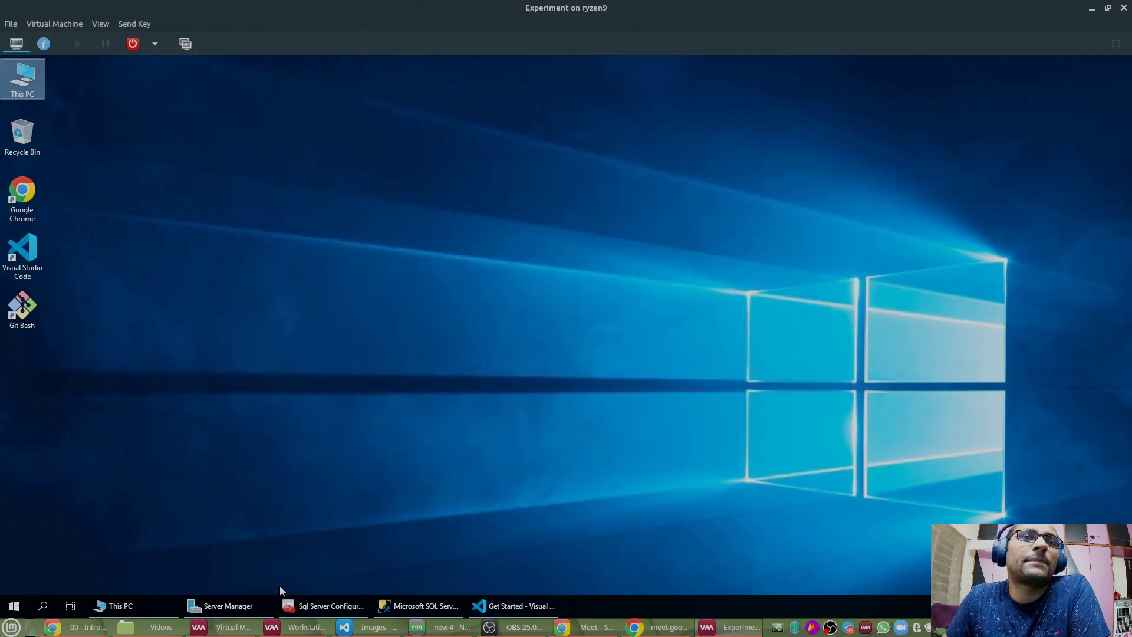
click(423, 605)
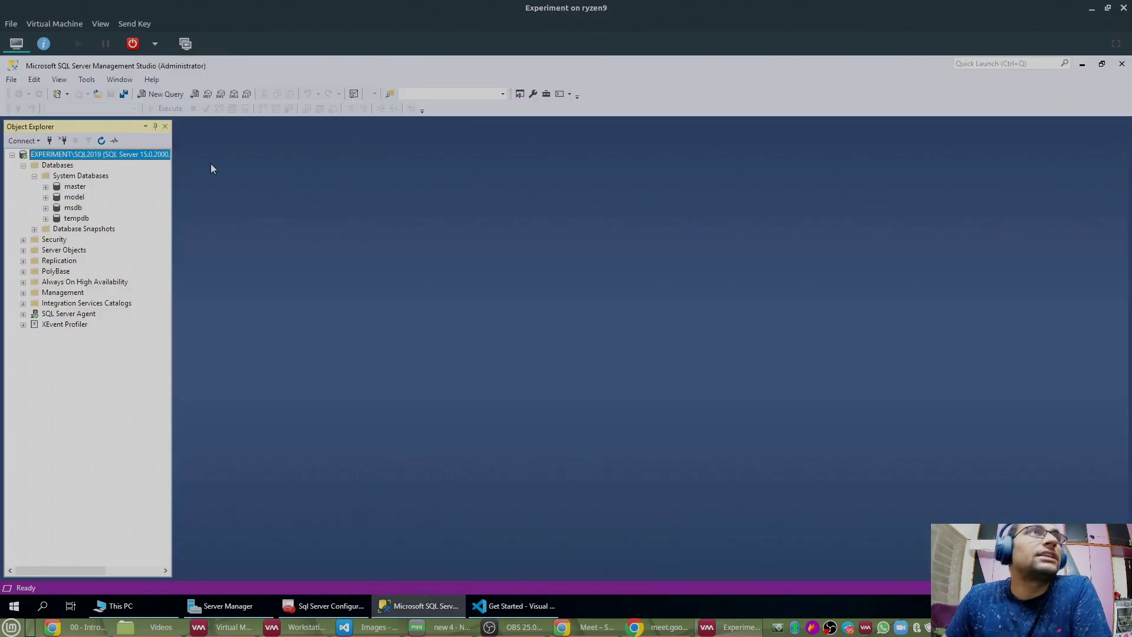
right_click(67, 176)
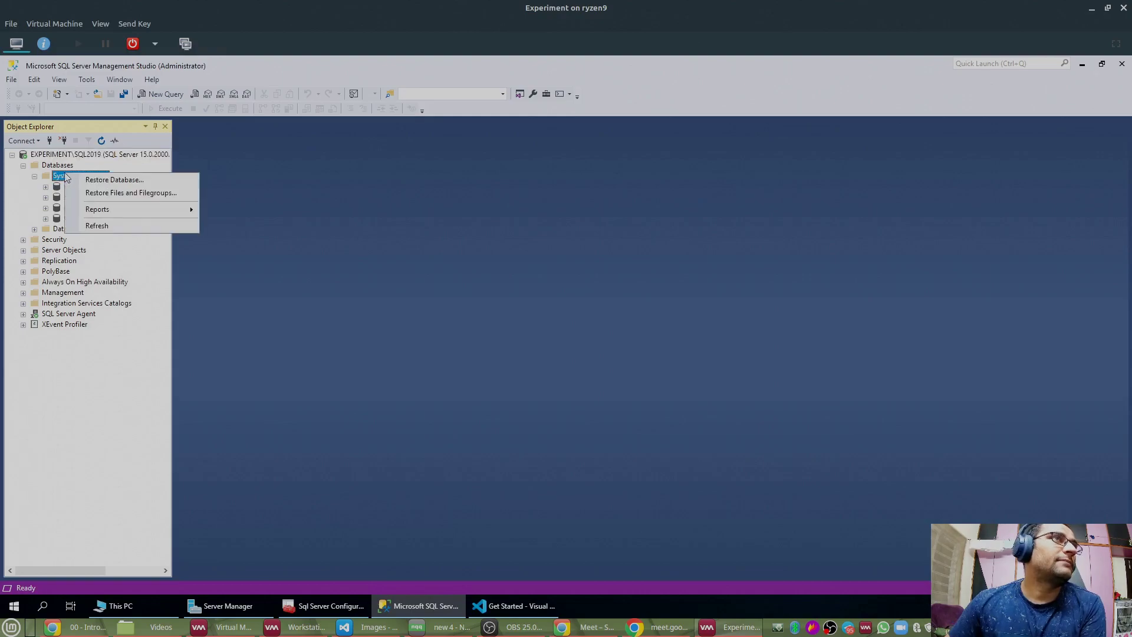
click(83, 227)
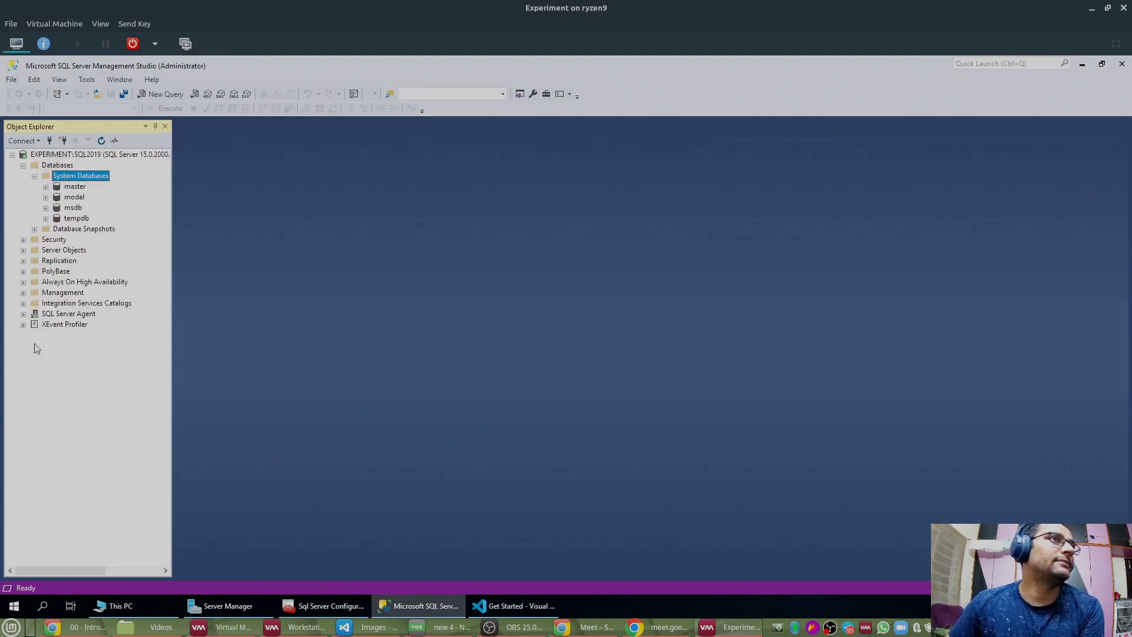
click(35, 314)
click(23, 314)
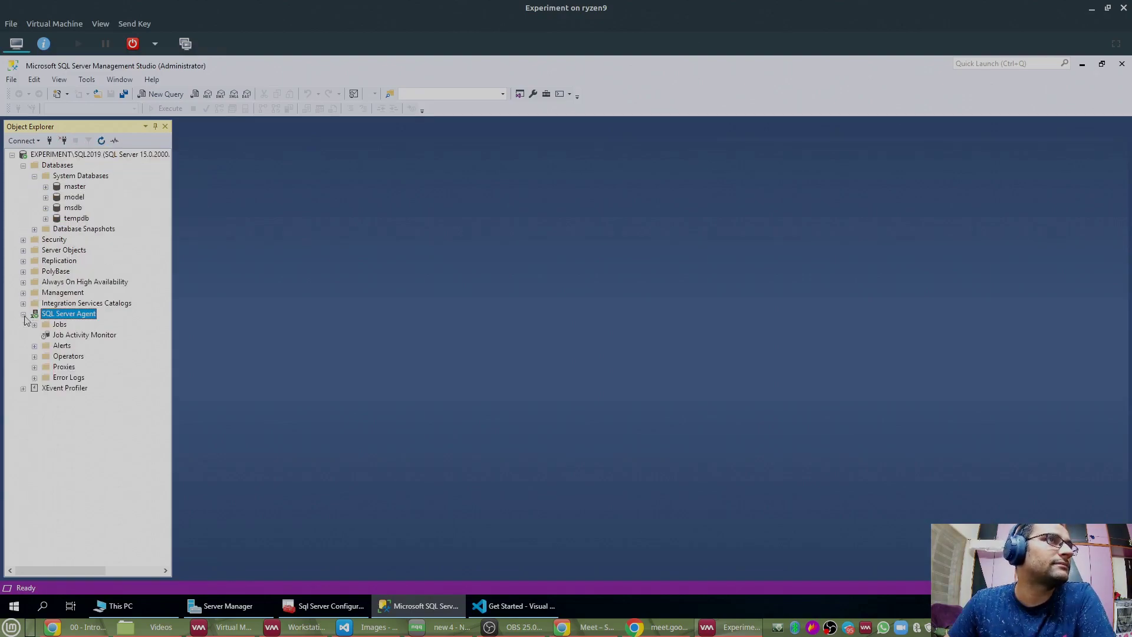
click(34, 325)
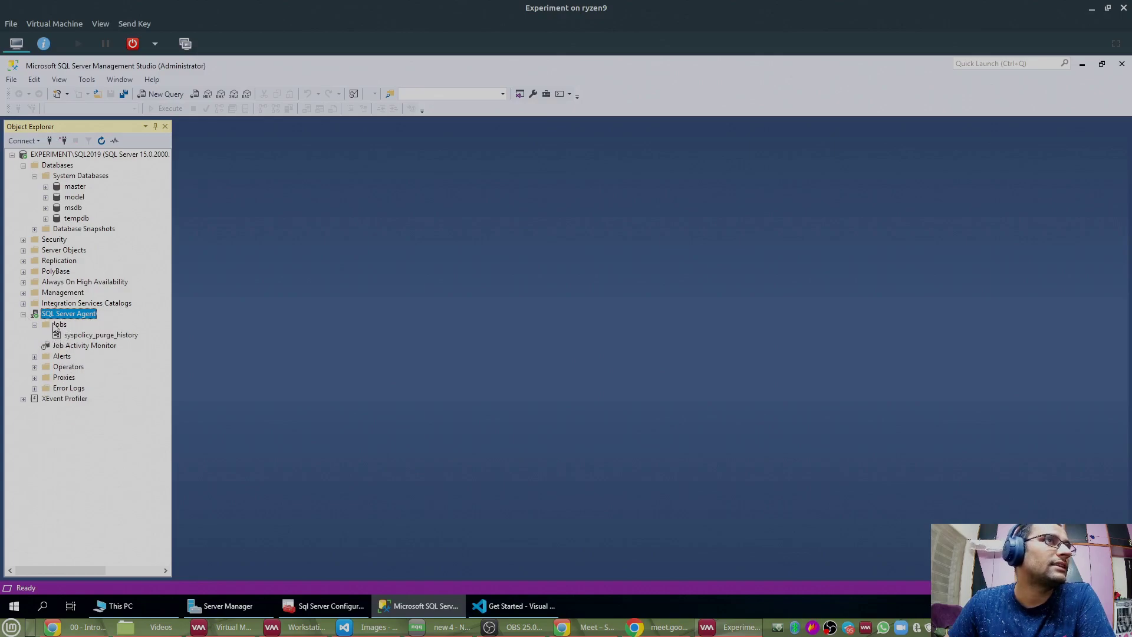
right_click(56, 326)
click(76, 455)
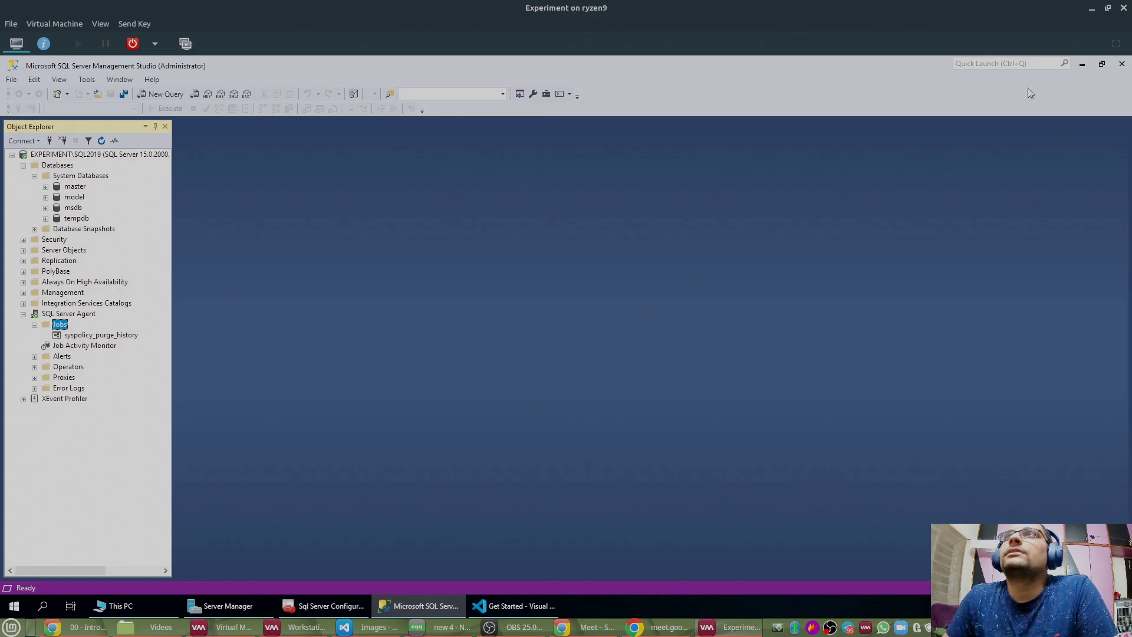
click(1082, 64)
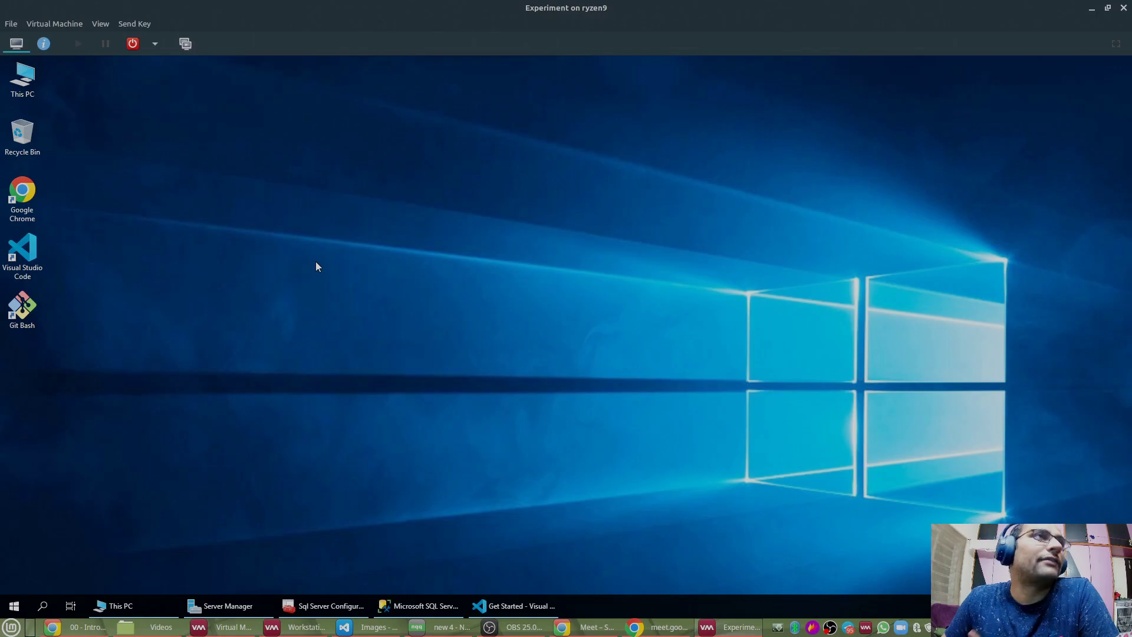
Step: Launch Windows PowerShell ISE as administrator
click(14, 605)
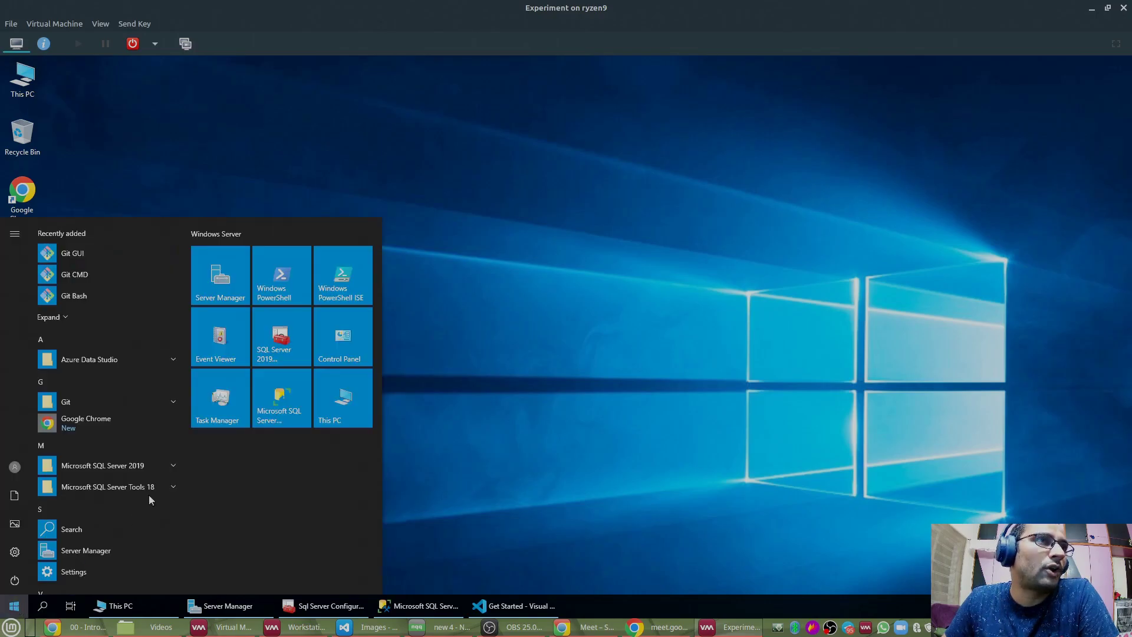
right_click(349, 276)
mouse_move(401, 333)
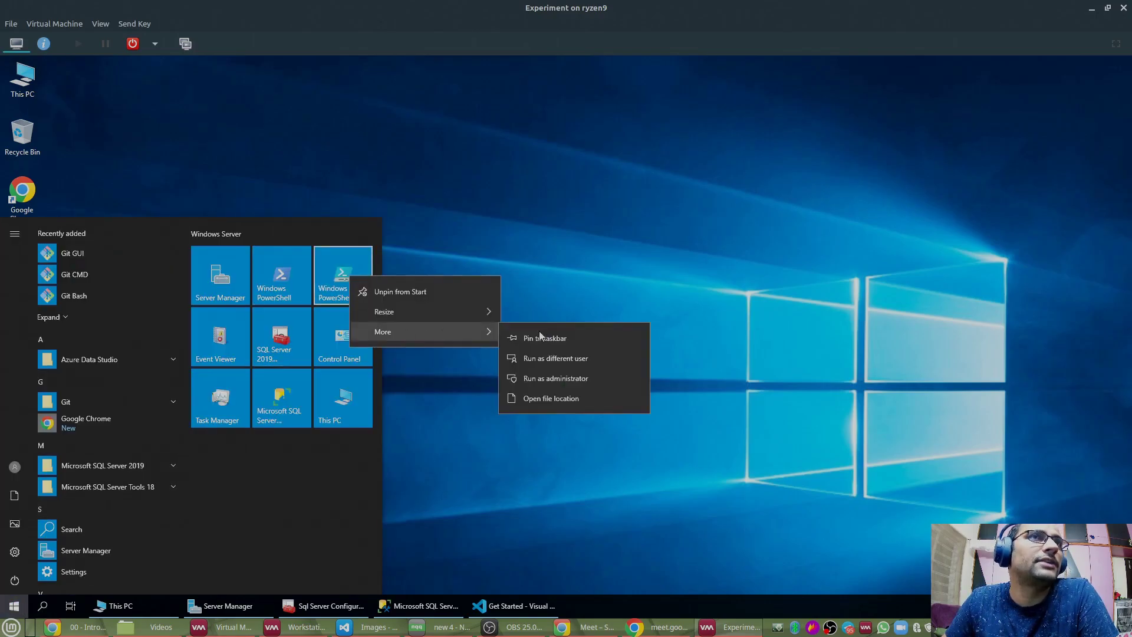
click(549, 379)
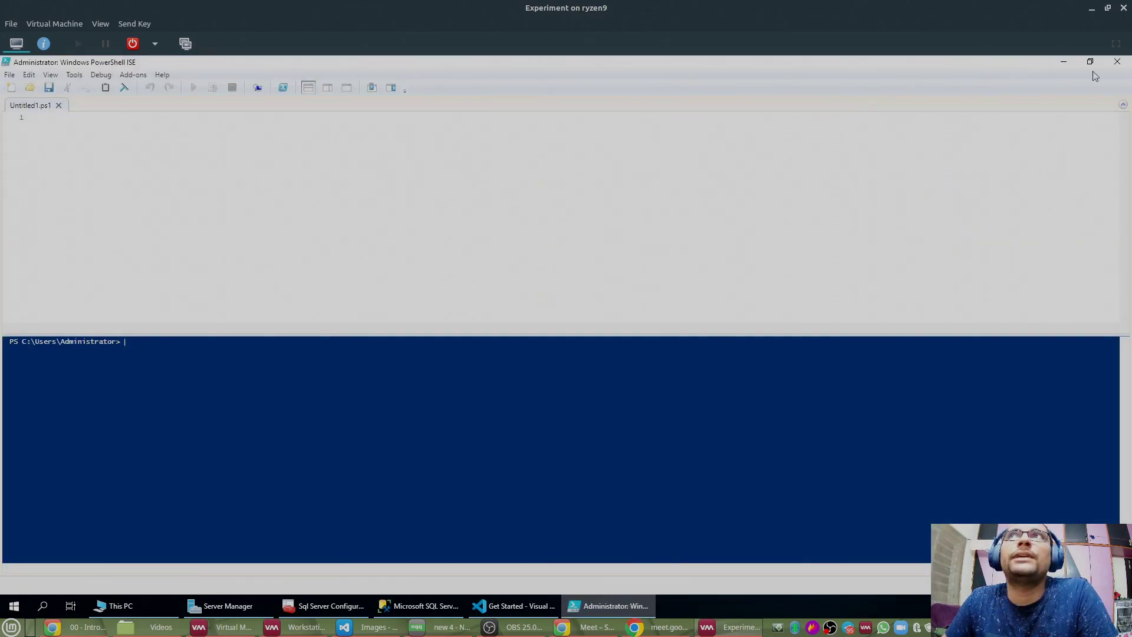
click(1063, 66)
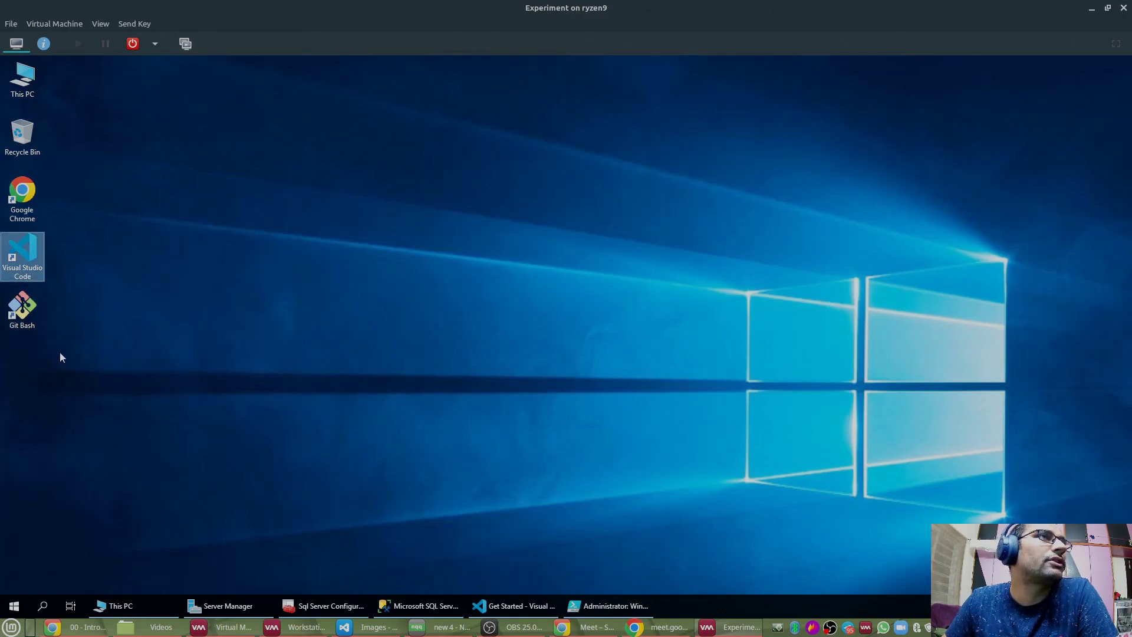
click(614, 605)
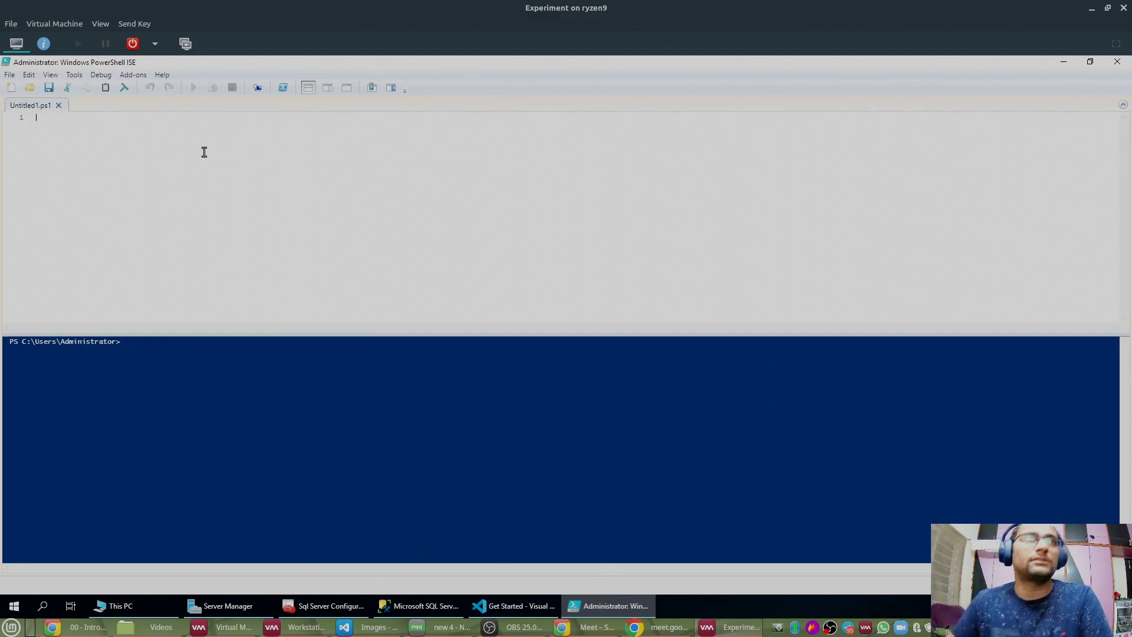
Step: Write the first note line 'Central Server -> Google, VS Code, git'
text(G)
text(ogle)
key(BackSpace)
key(BackSpace)
key(BackSpace)
text(ogle, VS Cod)
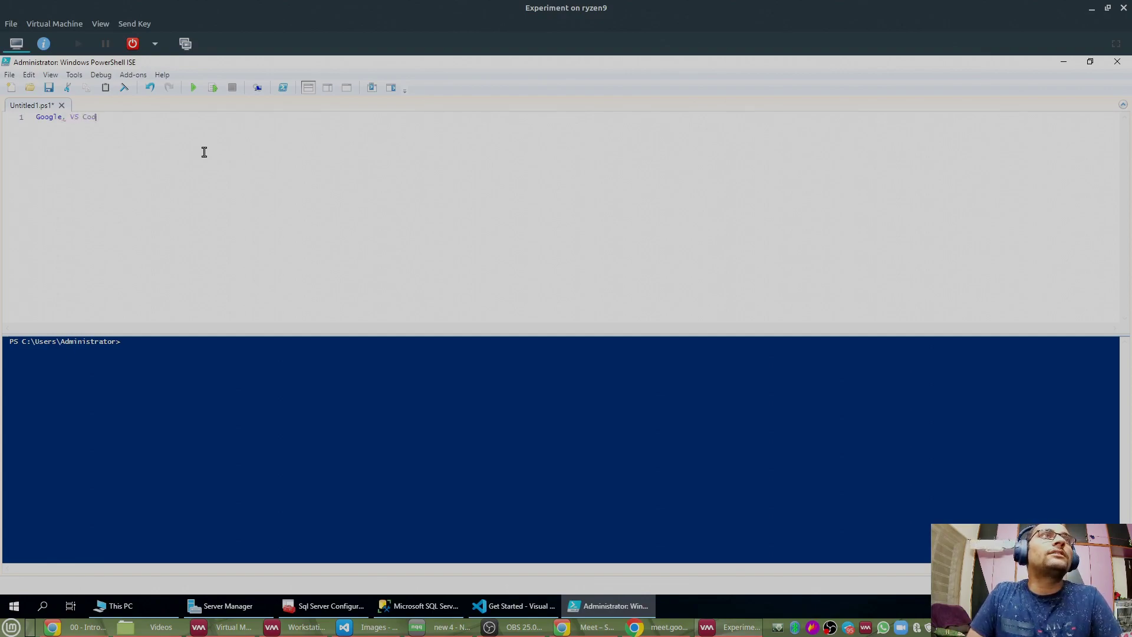
text(e, git)
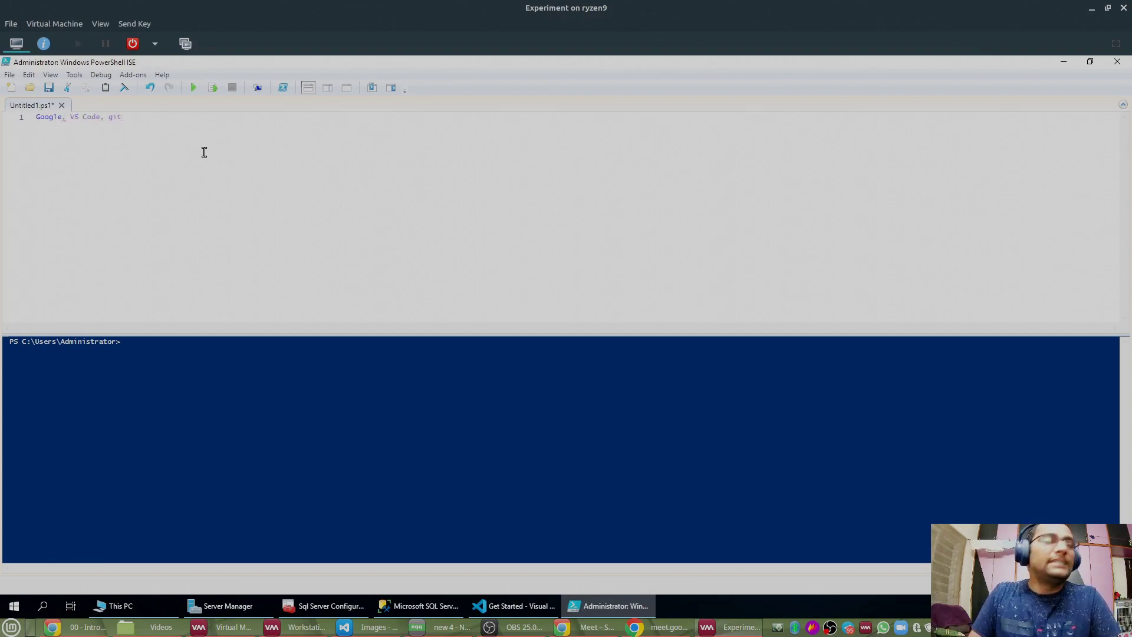
key(Home)
text(Cent)
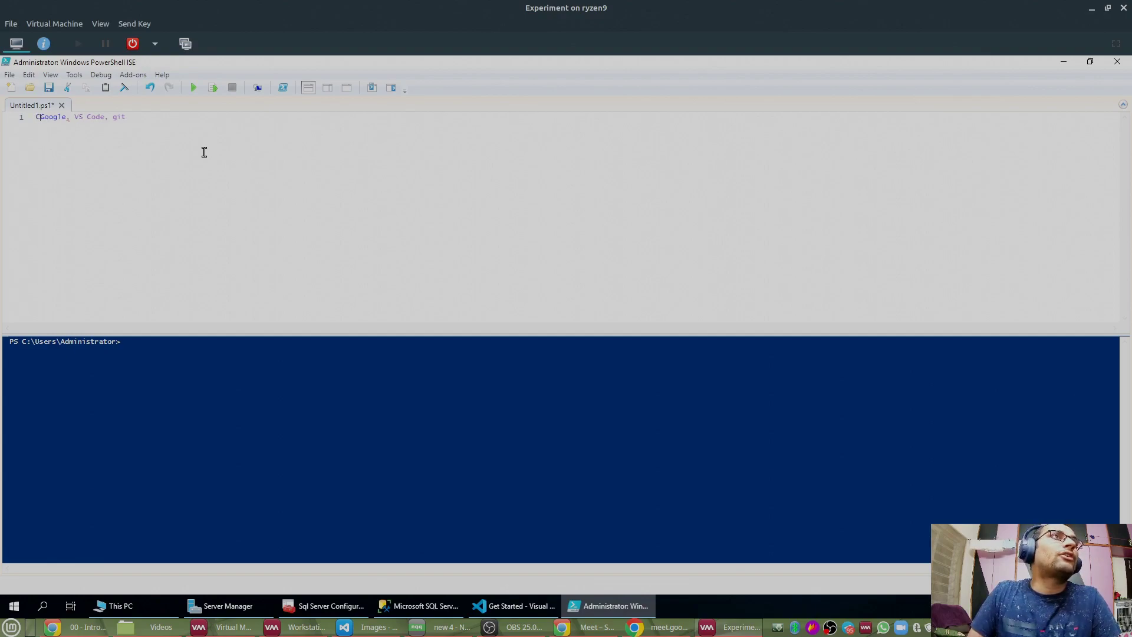
text(ral )
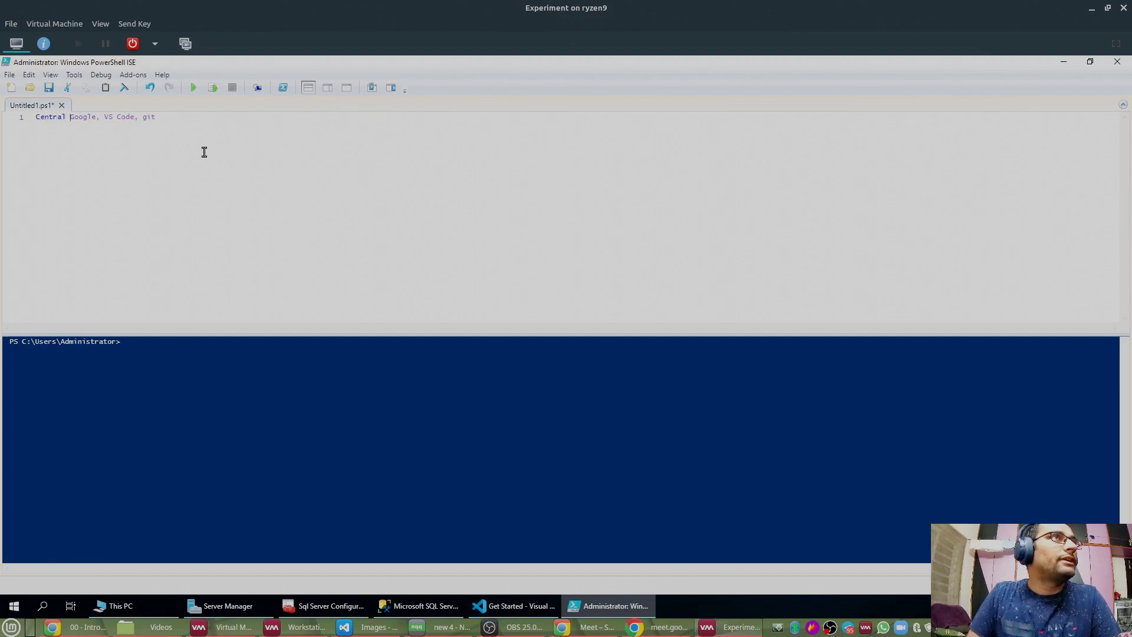
text(Server ->)
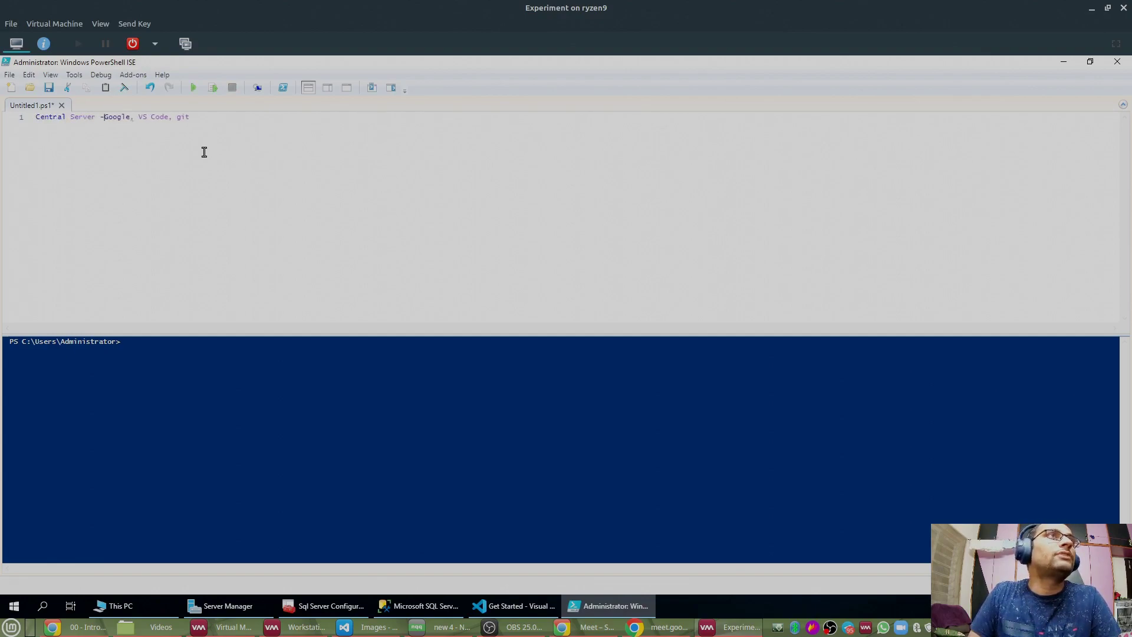
key(Return)
key(Return)
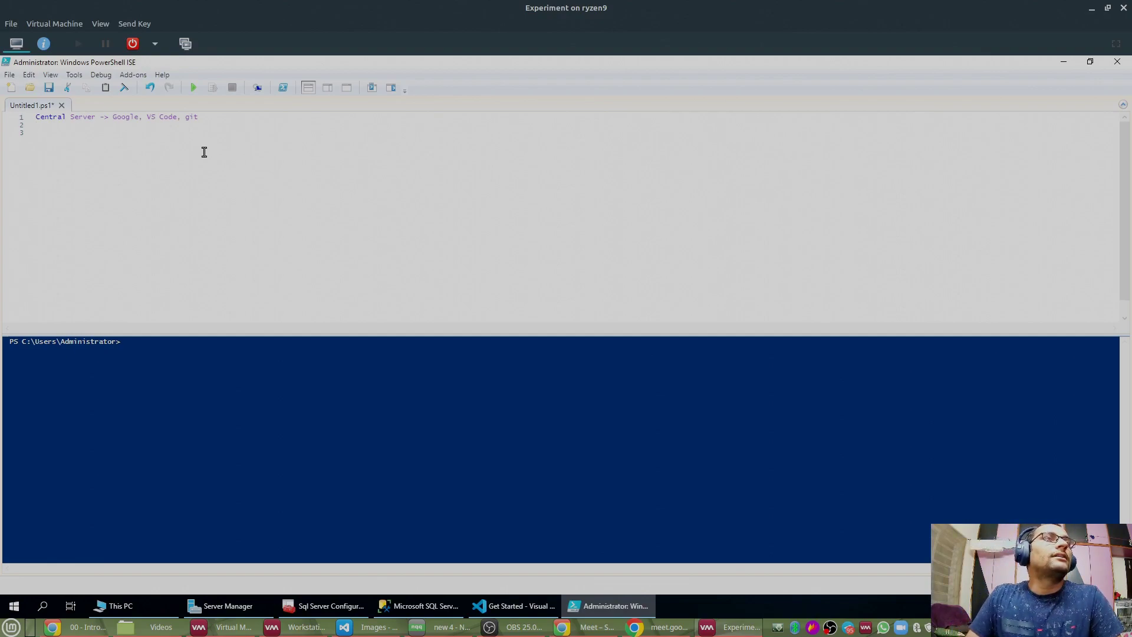
Step: Add line 2 'Central Server -> install dbatools & PoshRSJob' and highlight its key words
text(C)
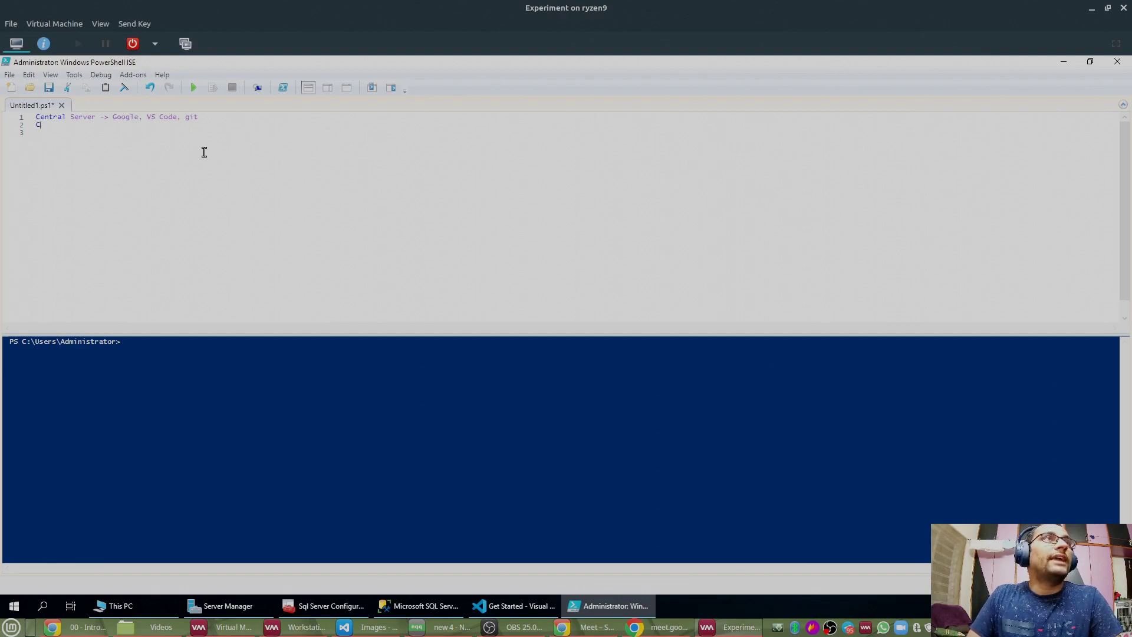
text(entral Server )
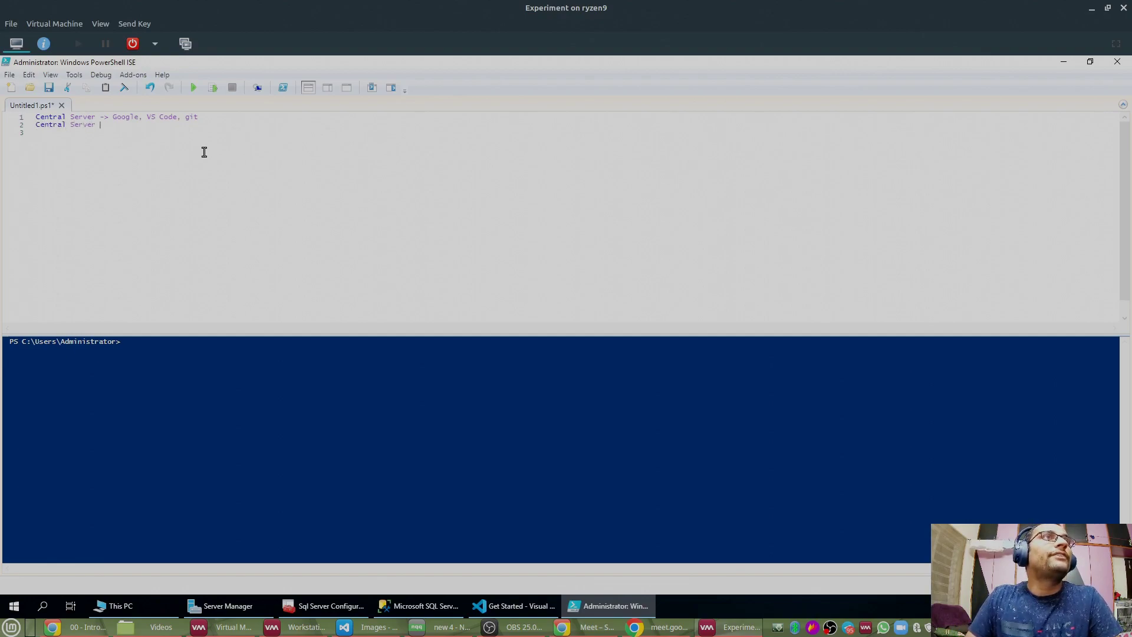
text(-> ins)
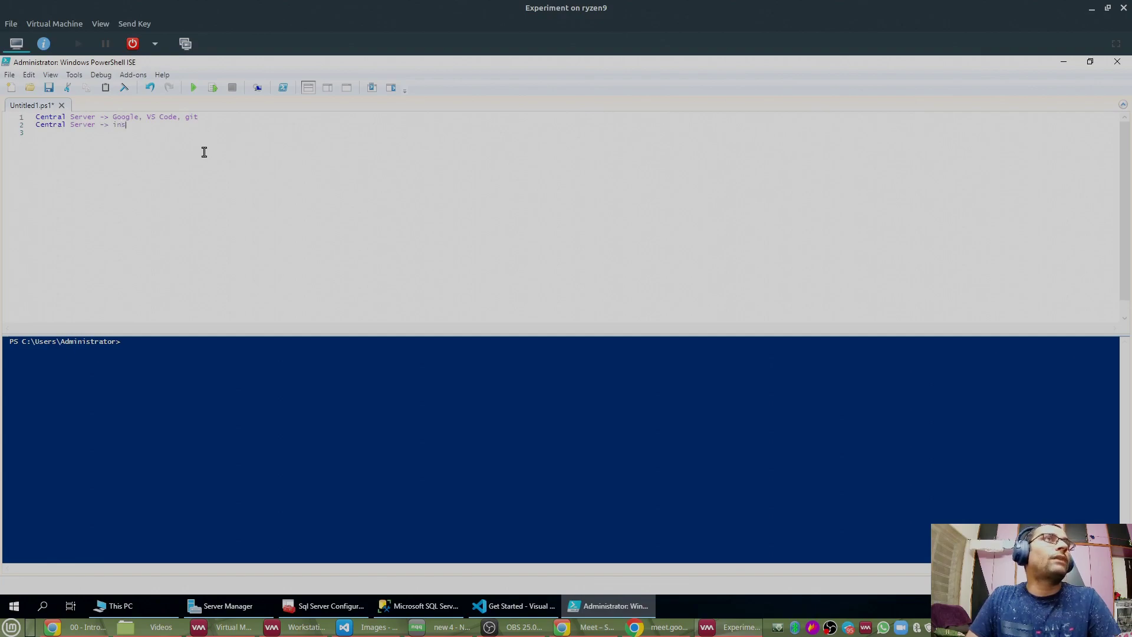
text(tall dbato)
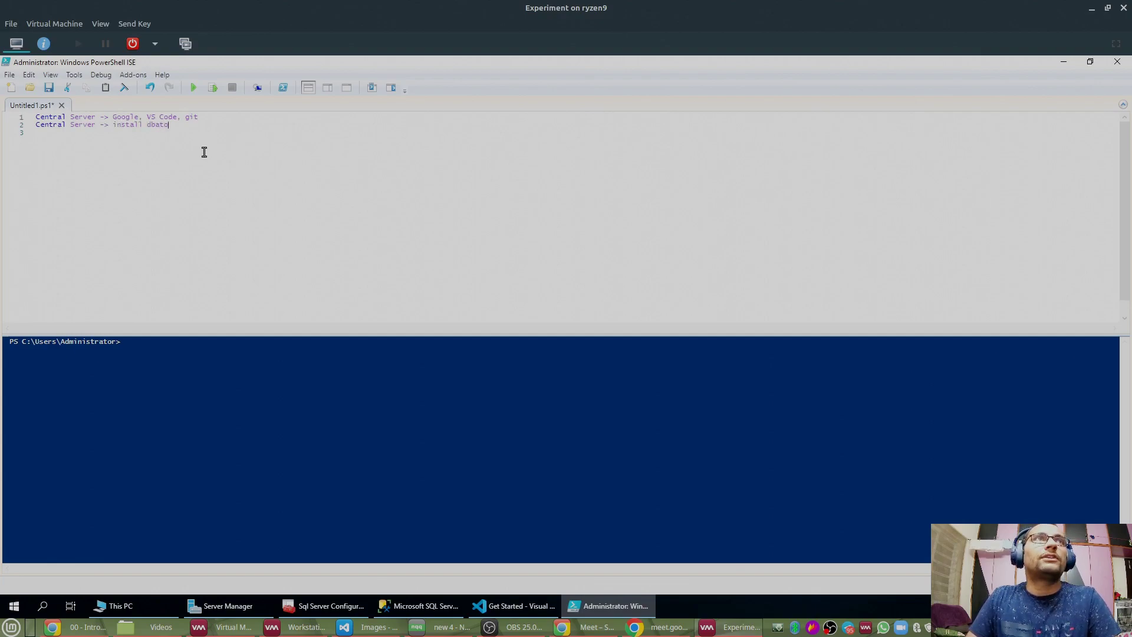
text(ols & )
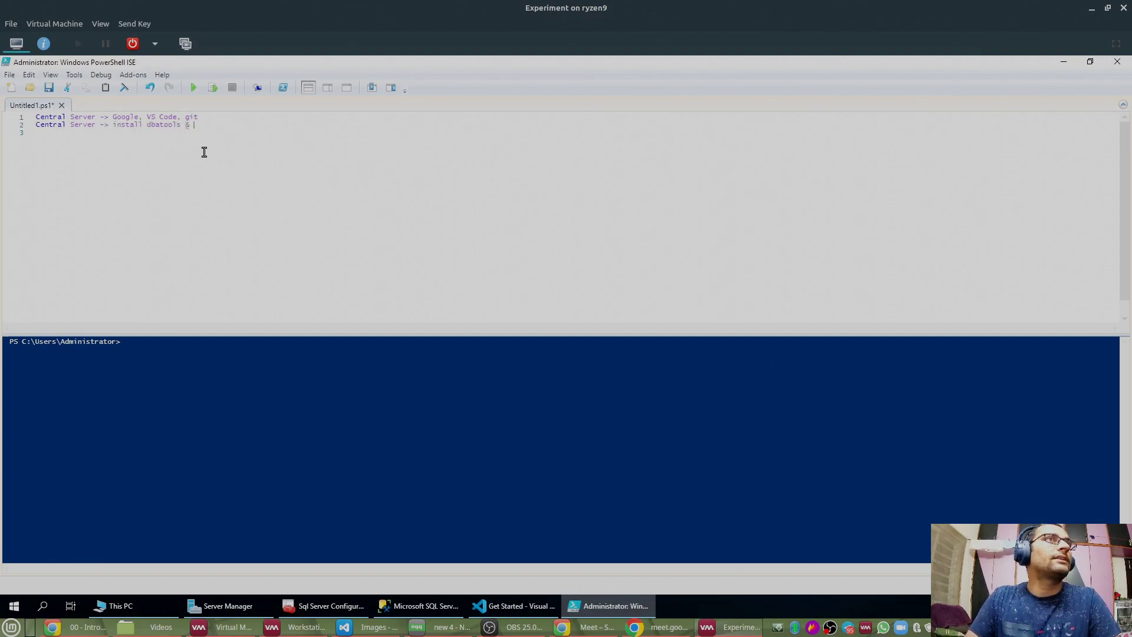
text(PoshRSJob)
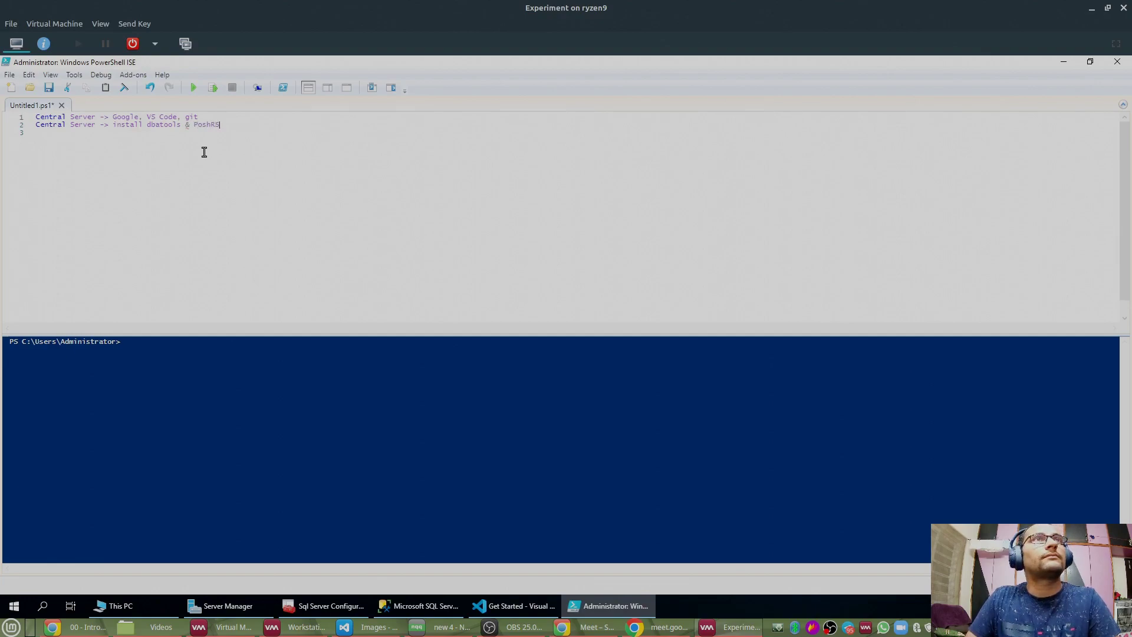
key(Return)
key(Return)
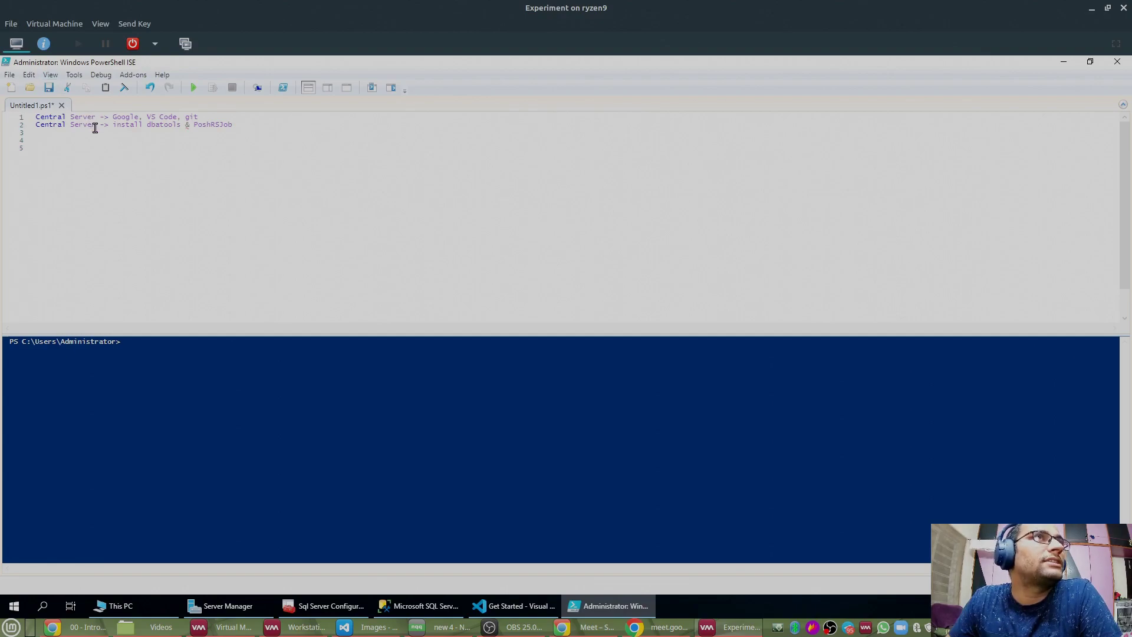
drag(97, 126, 19, 128)
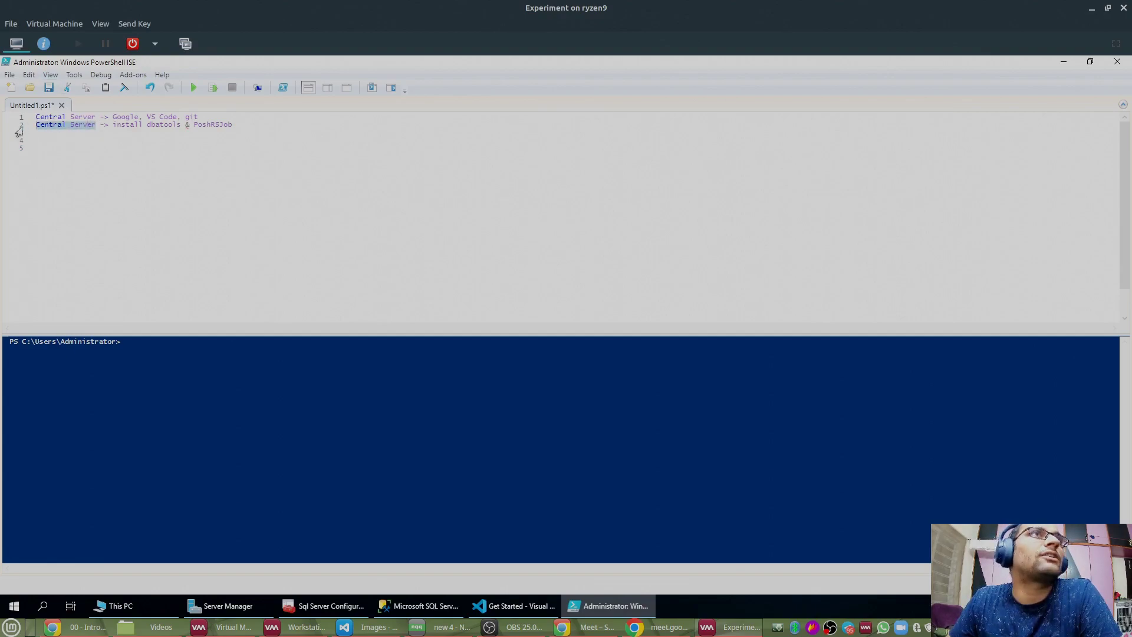
click(279, 230)
ctrl+scroll(278, 230, up, 5)
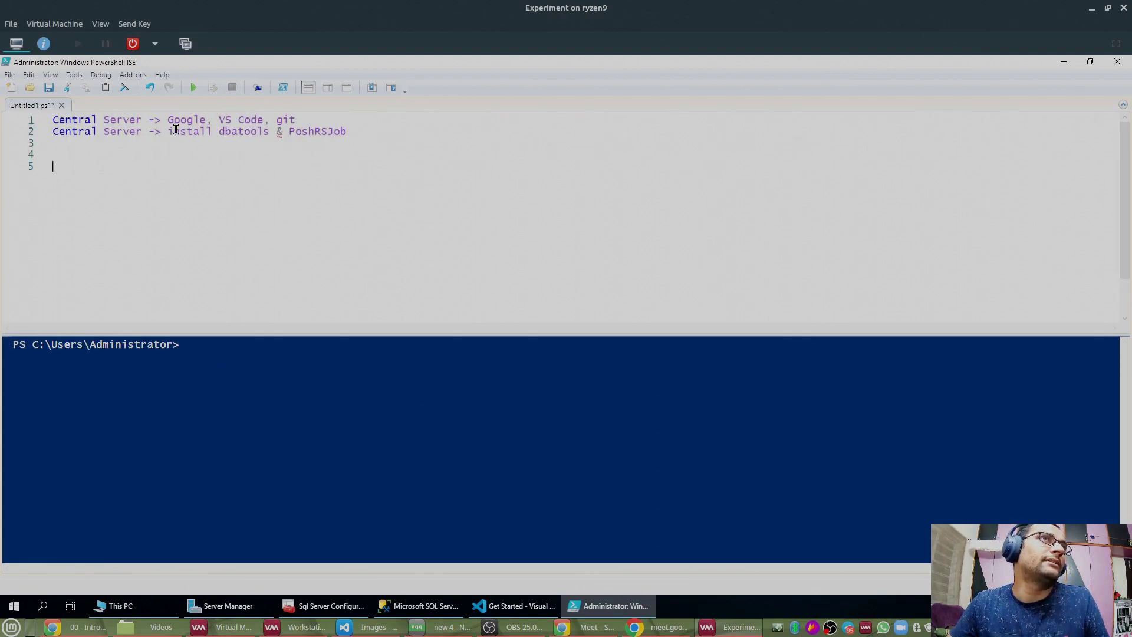
drag(219, 132, 395, 133)
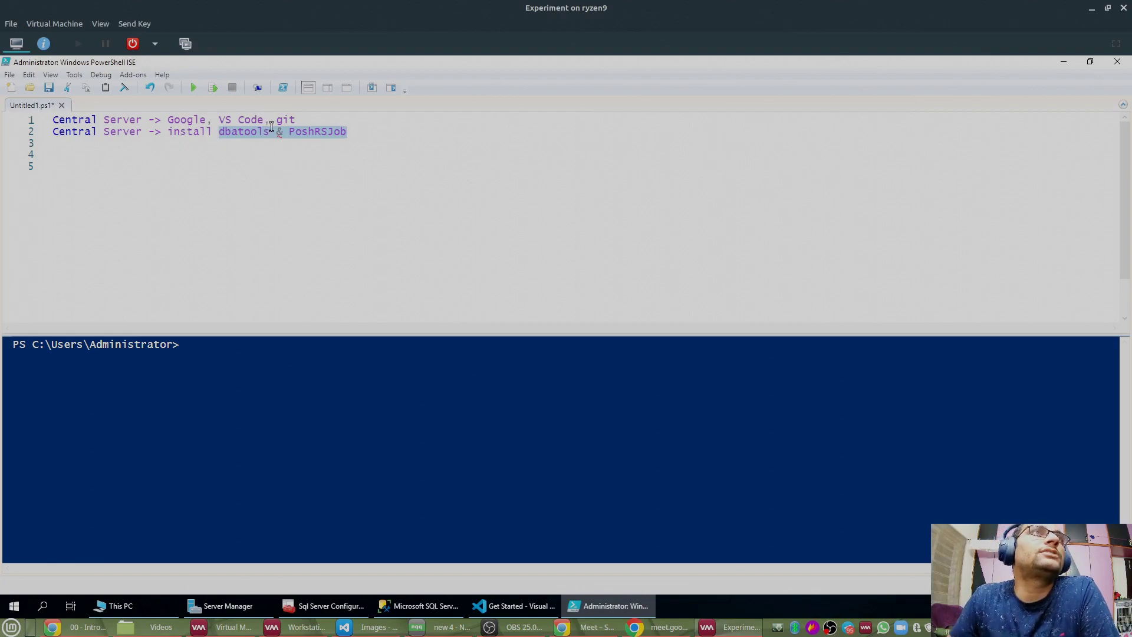
click(377, 133)
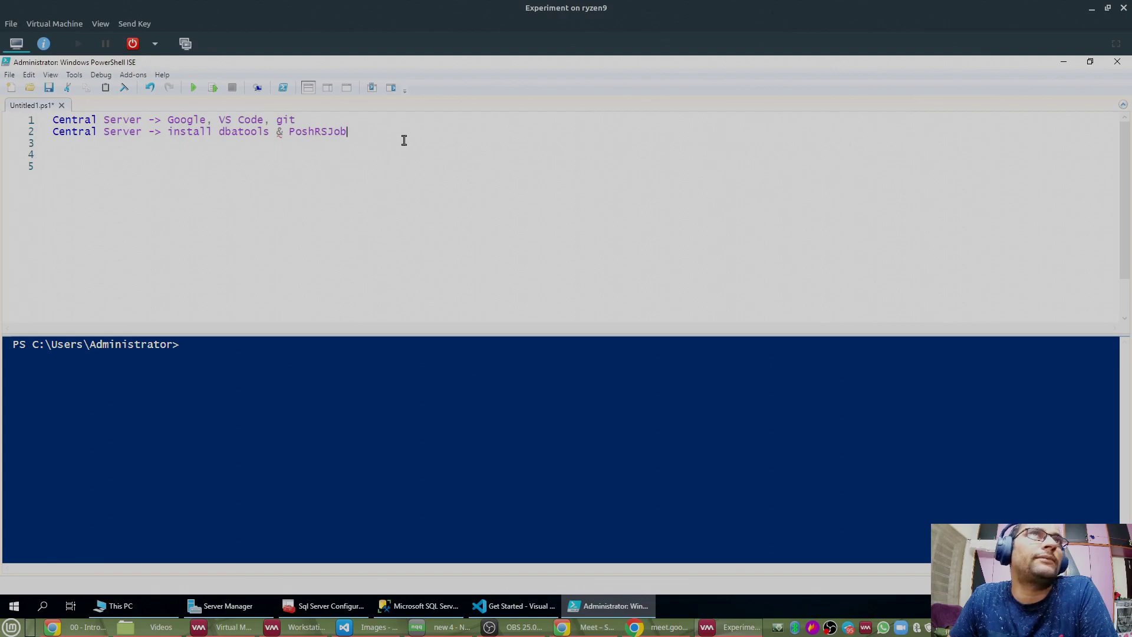
Step: Type 'Install-Module dbatools -Scope AllUsers -Verbose' on line 4 with Tab completion and select it
key(Return)
key(Return)
text(ins)
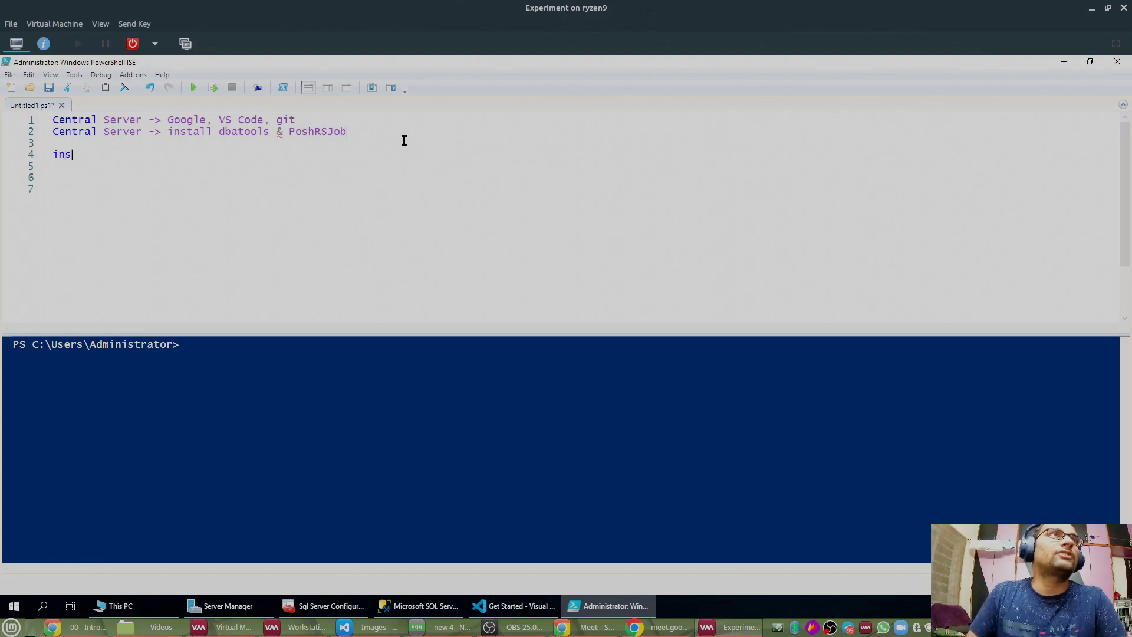
text(tall-modu)
key(Tab)
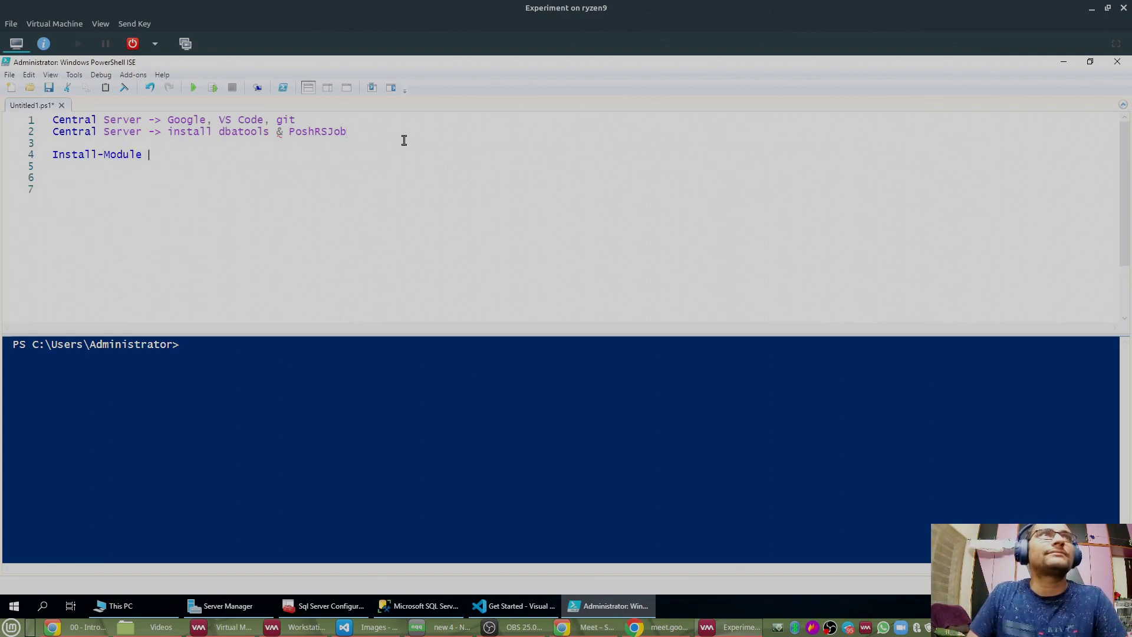
text(dbat)
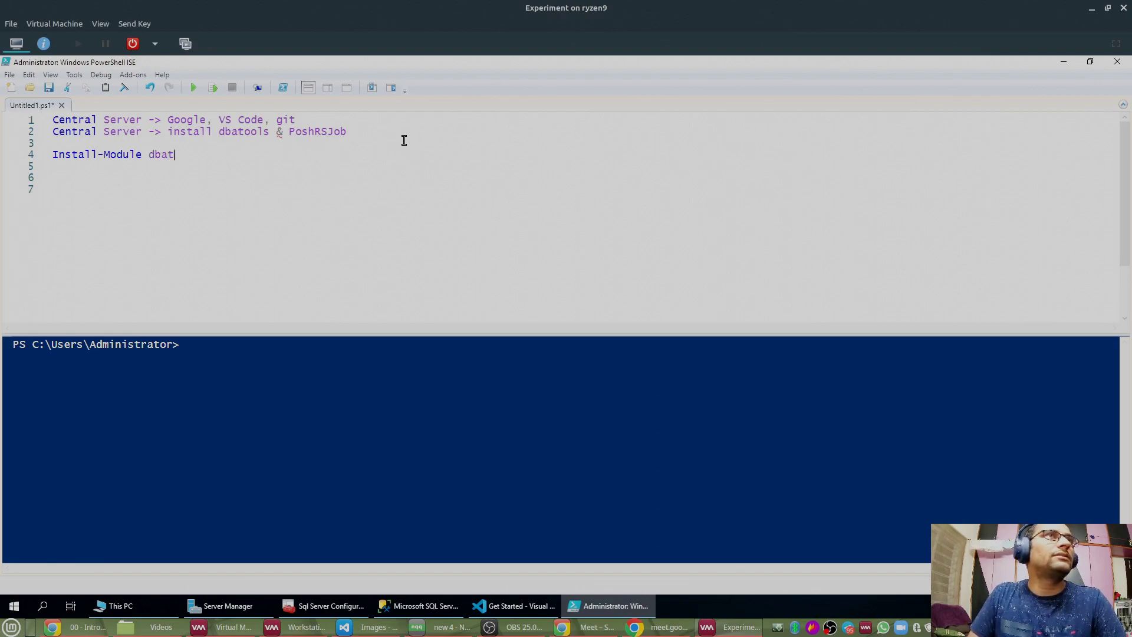
text(ools -)
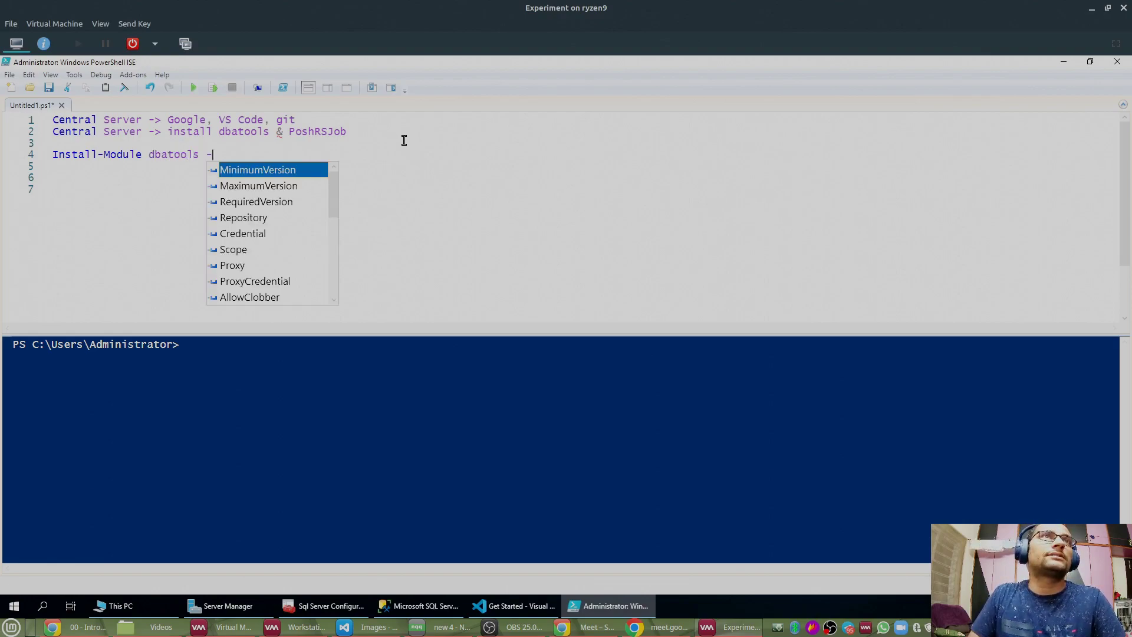
text(Scope AllUs)
key(Tab)
text(a)
key(Tab)
text(-O)
key(BackSpace)
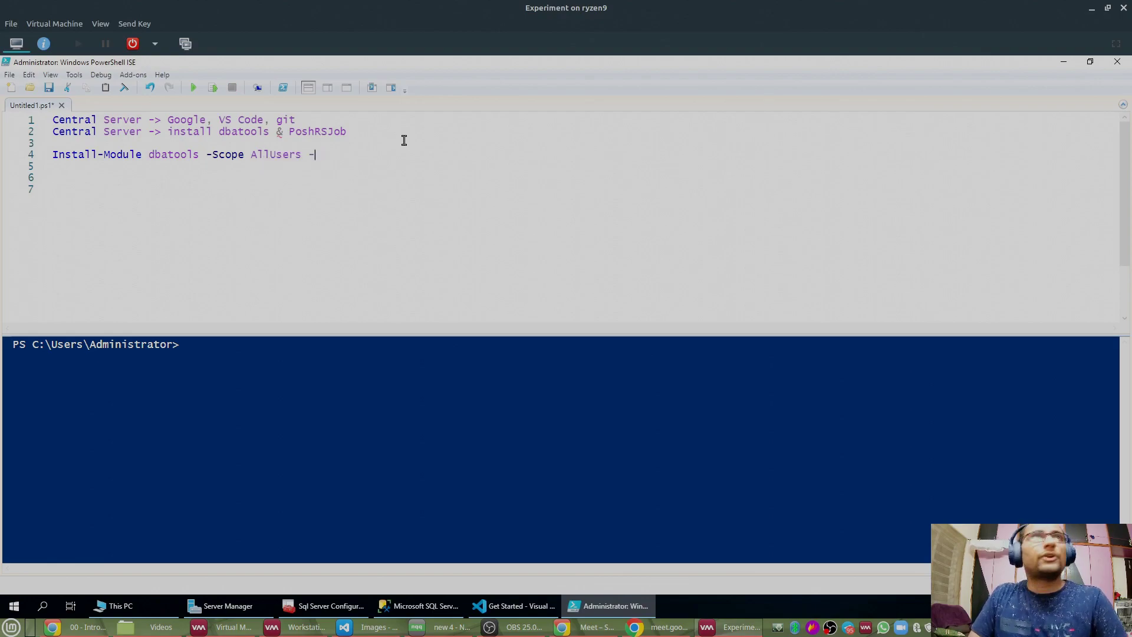
text(Verbose)
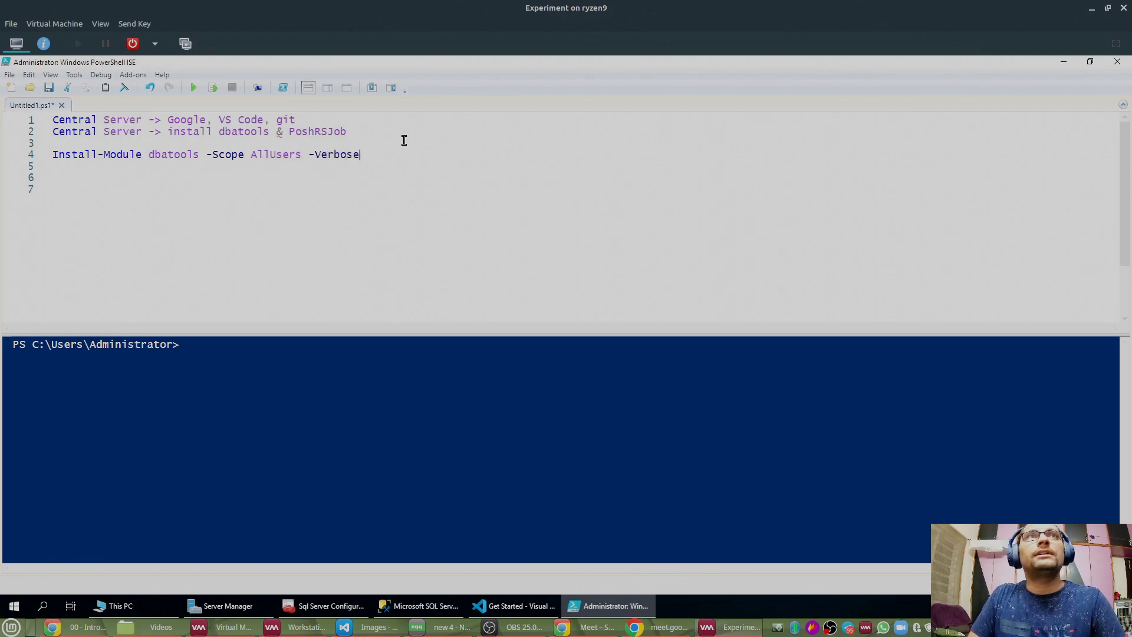
key(shift+Home)
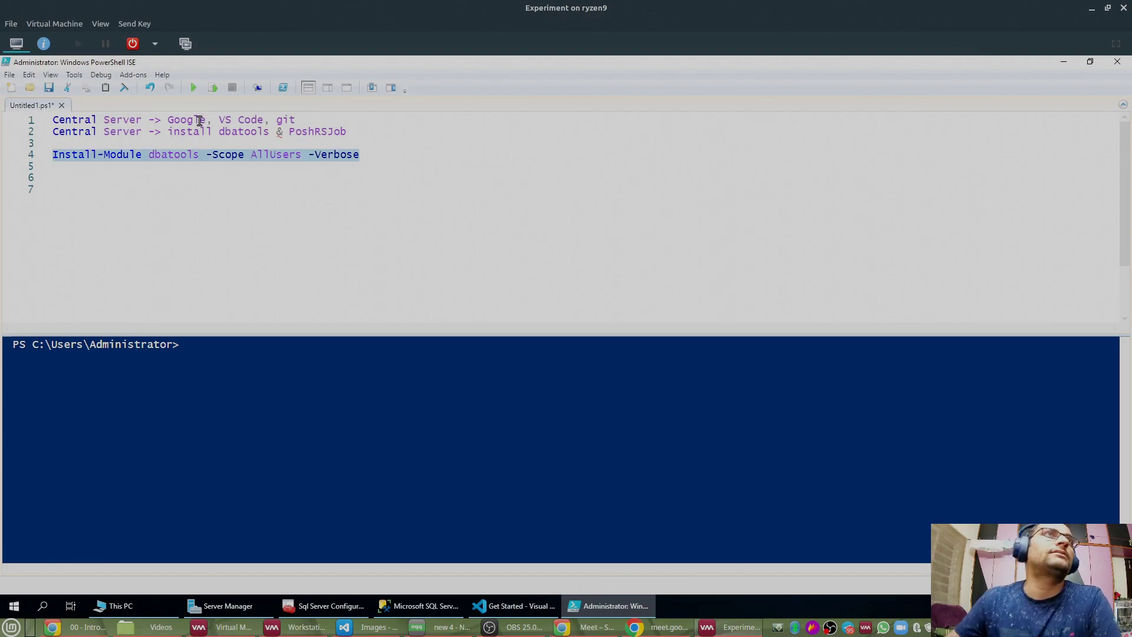
Step: Run the selected Install-Module line and approve installing the NuGet provider
click(213, 87)
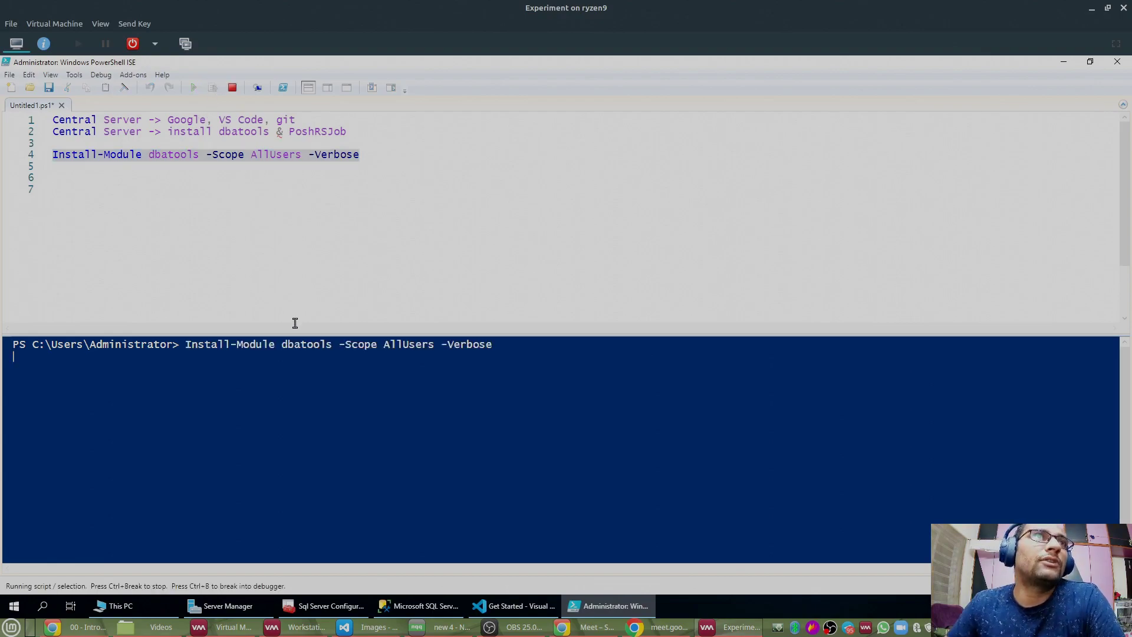
drag(293, 336, 309, 244)
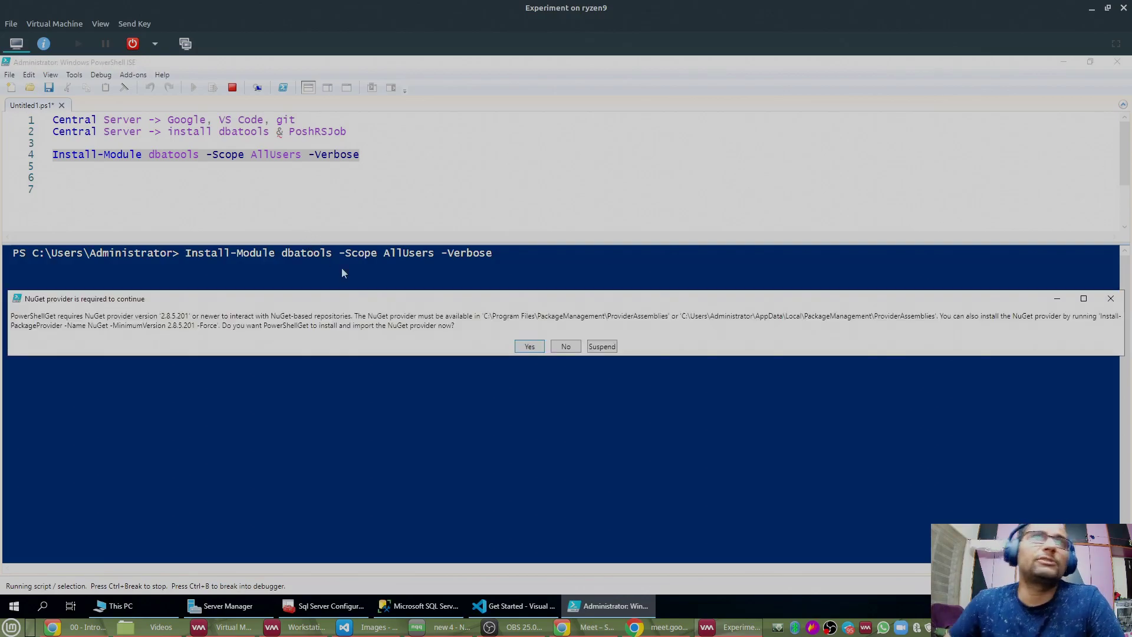
click(530, 347)
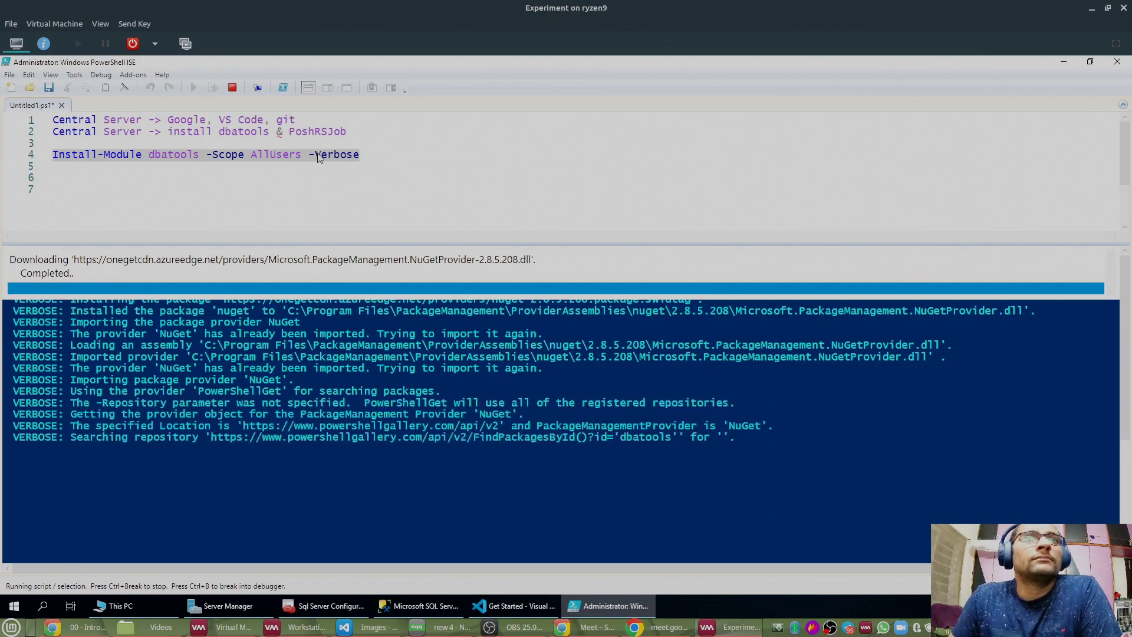
Step: Duplicate the Install-Module command onto line 5
right_click(354, 154)
click(377, 173)
click(378, 164)
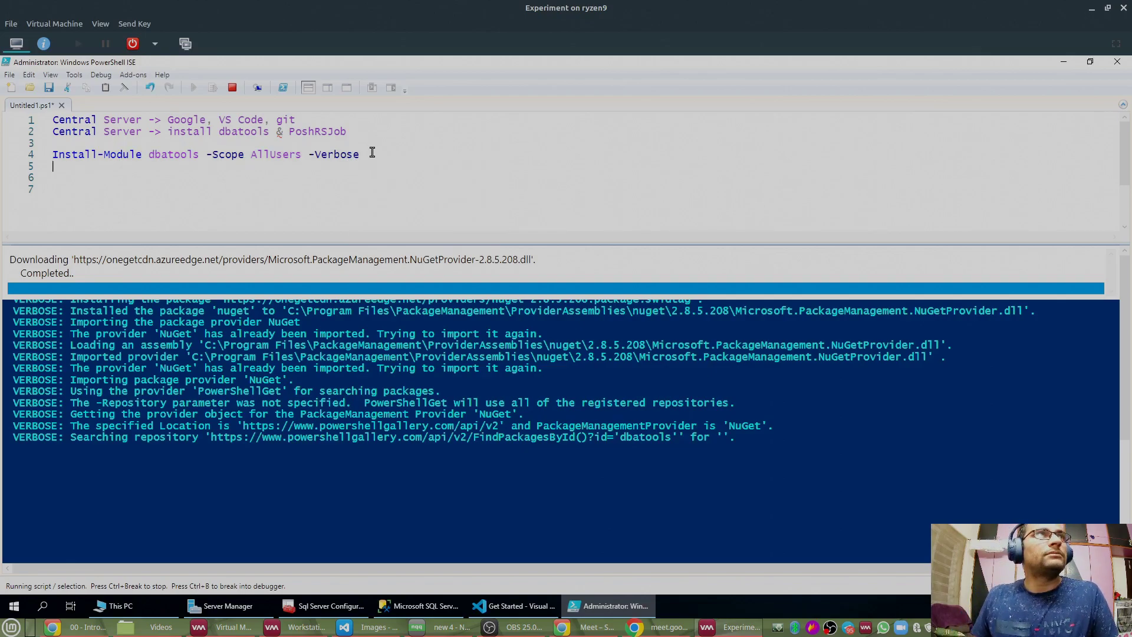
key(ctrl+v)
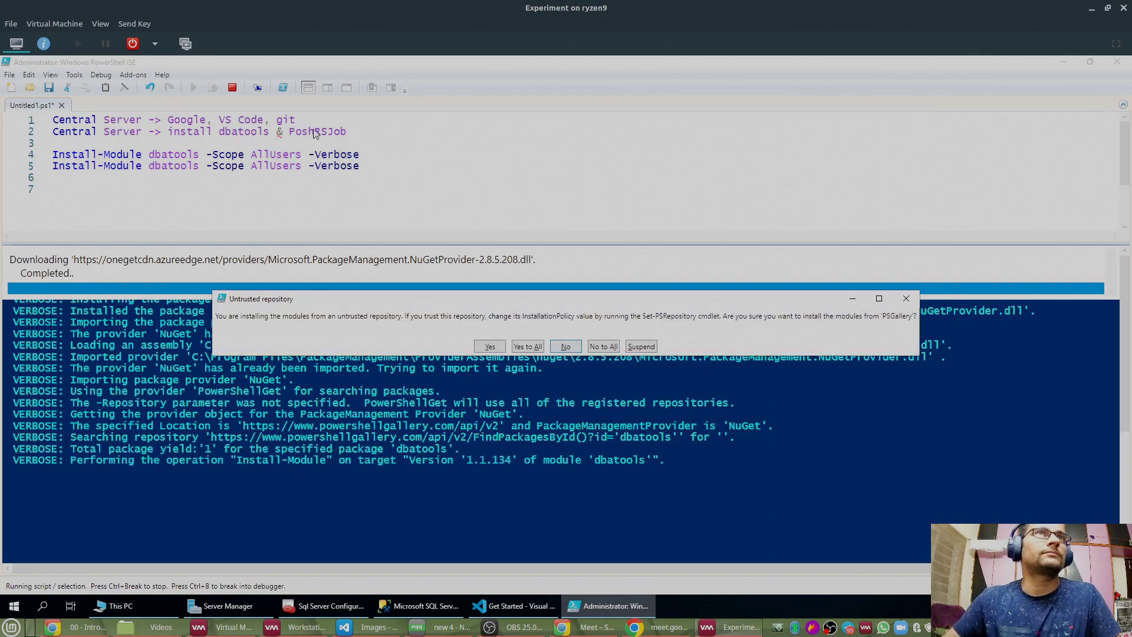
Step: Allow all installs from the untrusted PSGallery and copy 'PoshRSJob' from line 2
click(432, 212)
click(534, 347)
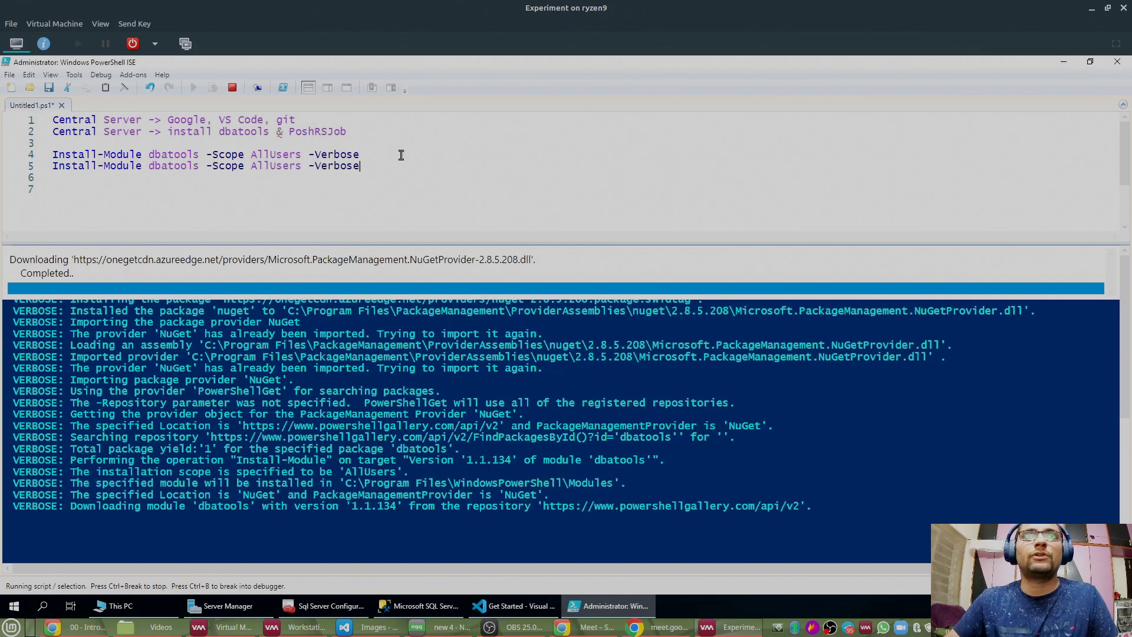
double_click(324, 132)
key(ctrl+c)
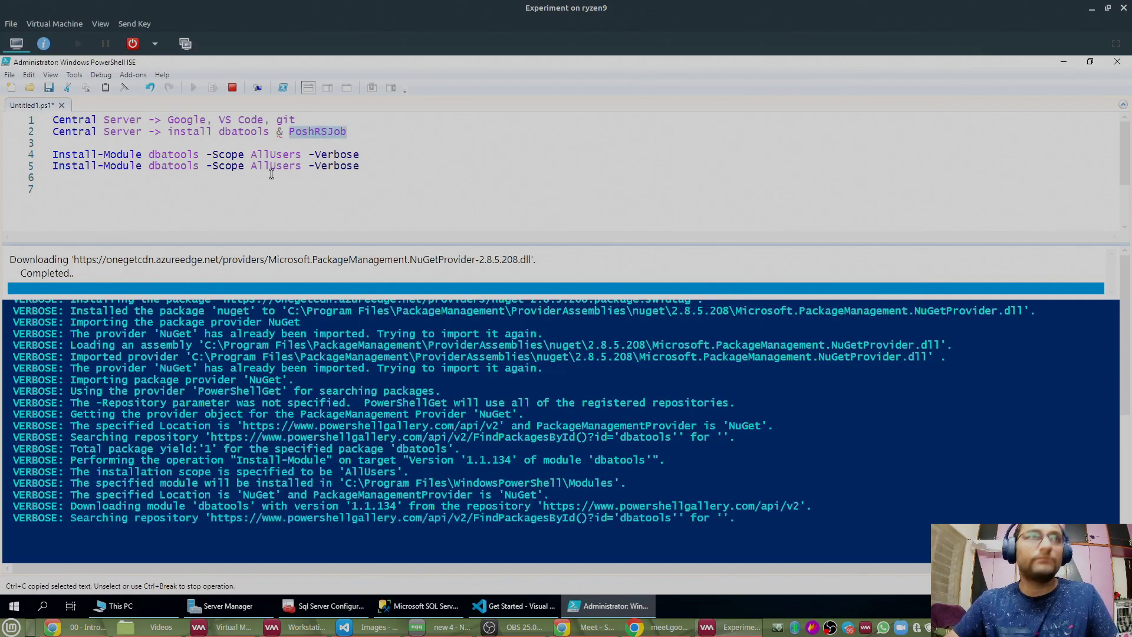
Step: Replace dbatools with PoshRSJob on line 5 and open a separate PowerShell console
double_click(171, 166)
key(ctrl+v)
drag(414, 166, 42, 167)
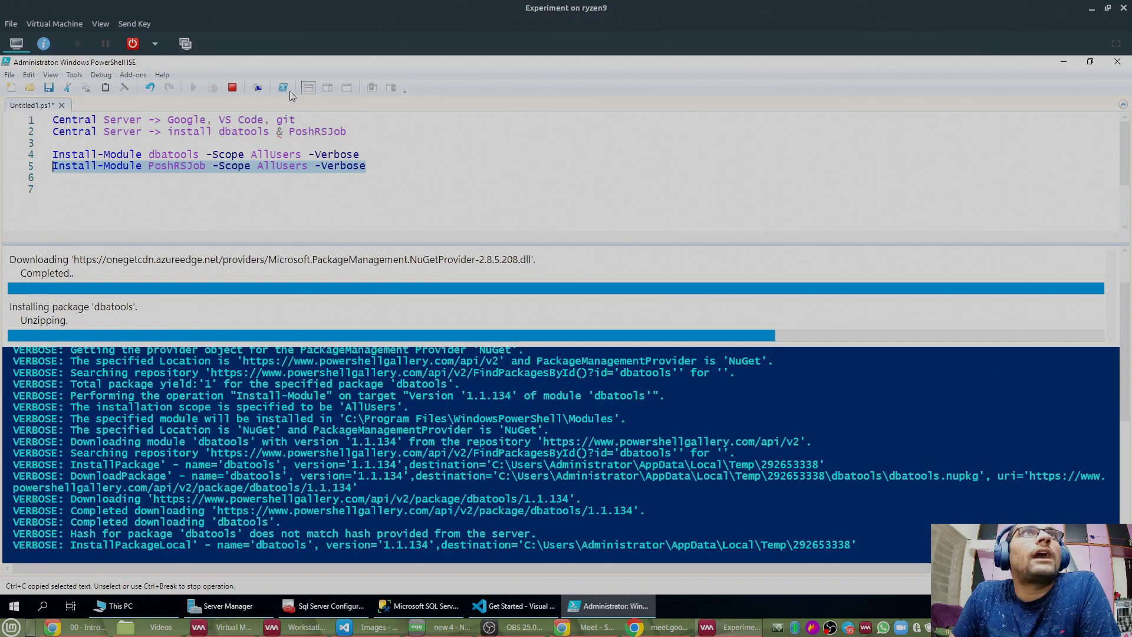
key(ctrl+shift+p)
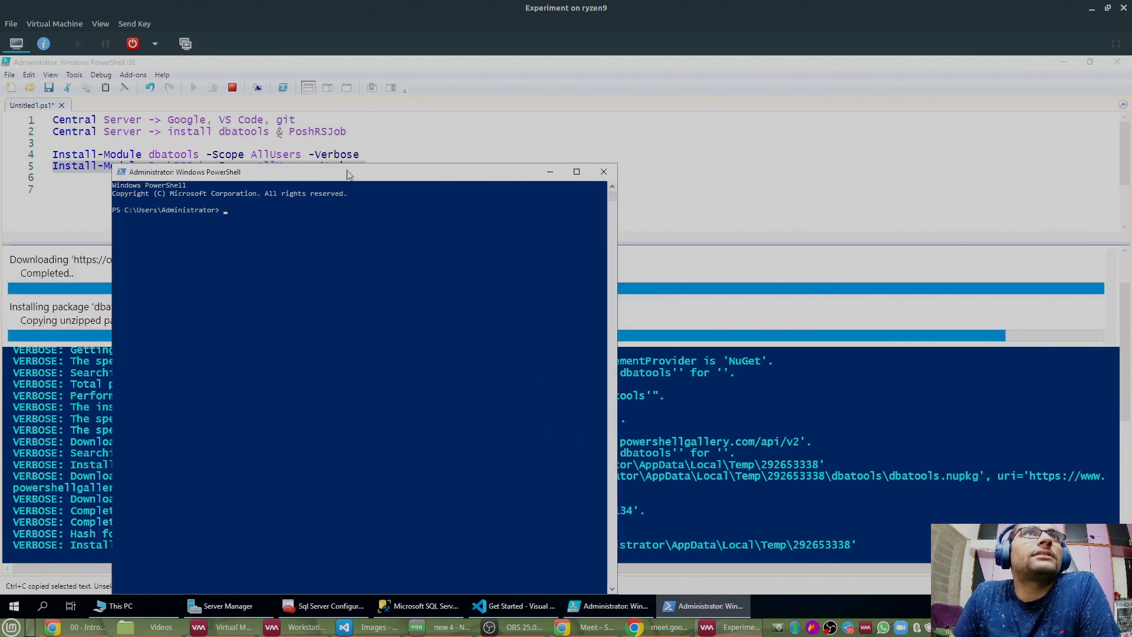
Step: Position the new console and run Enter-PSSession -ComputerName $env:COMPUTERNAME
drag(343, 337, 343, 348)
drag(502, 362, 712, 95)
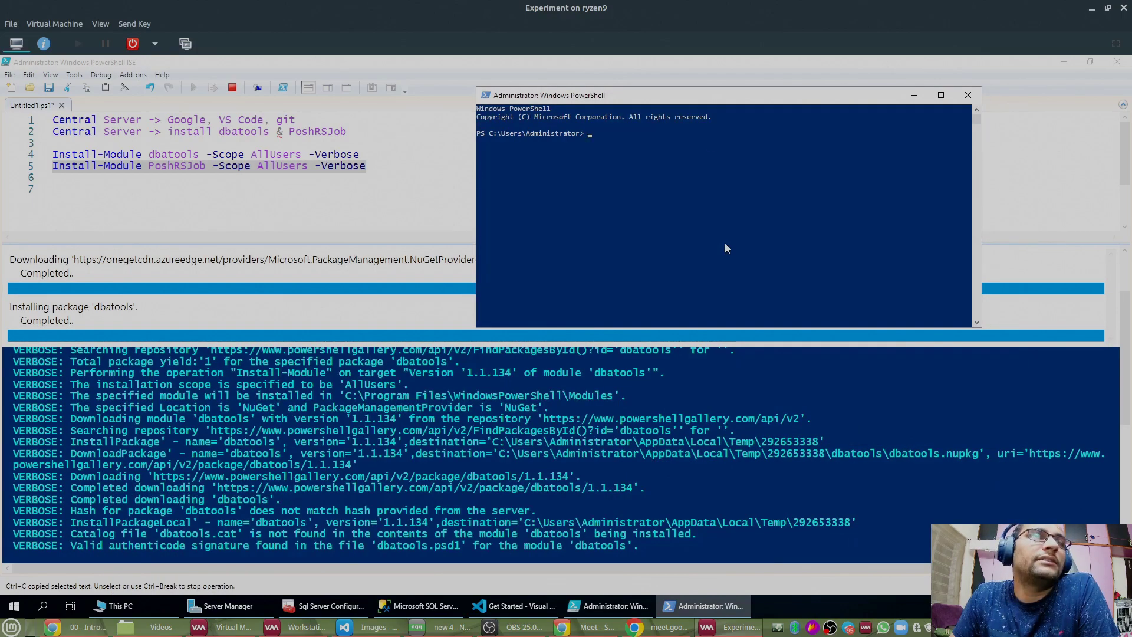
click(725, 243)
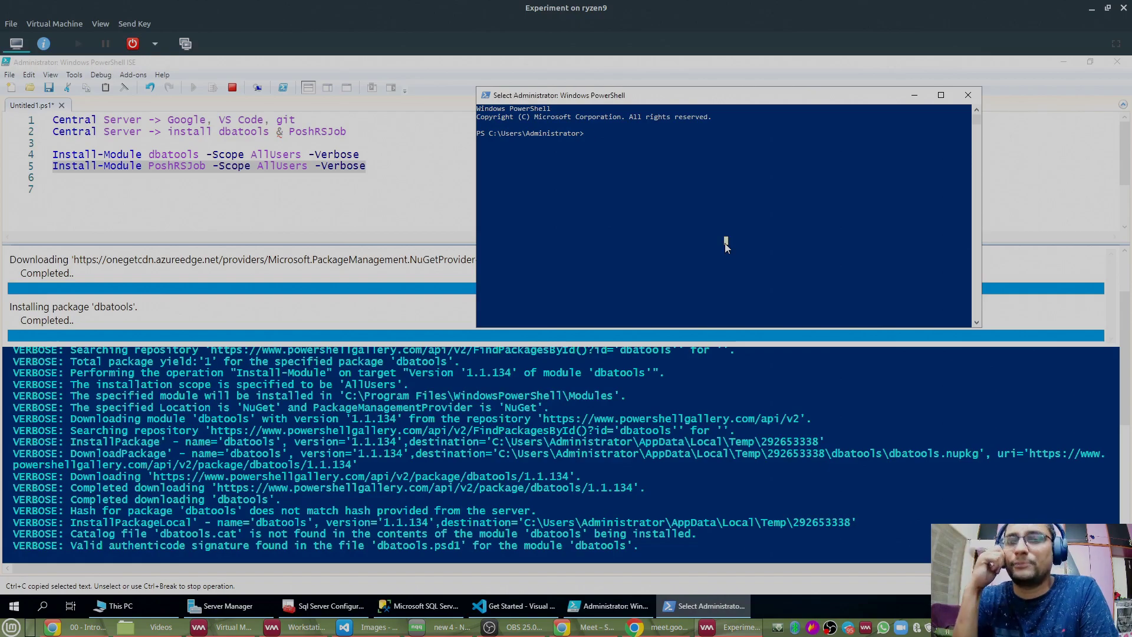
text(Enter)
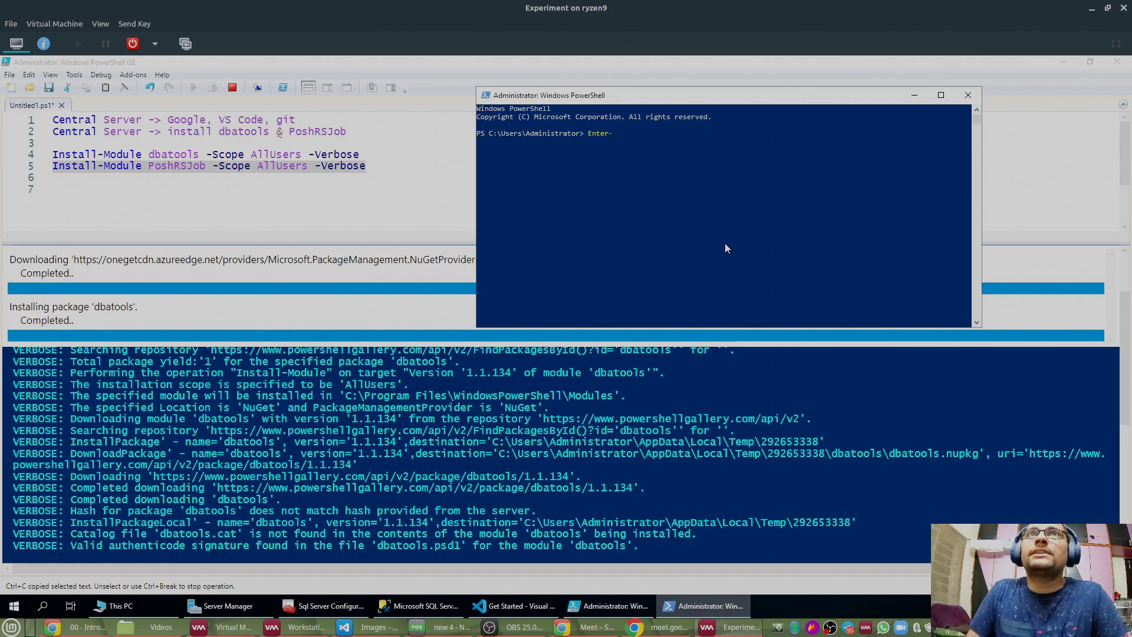
text(-PS)
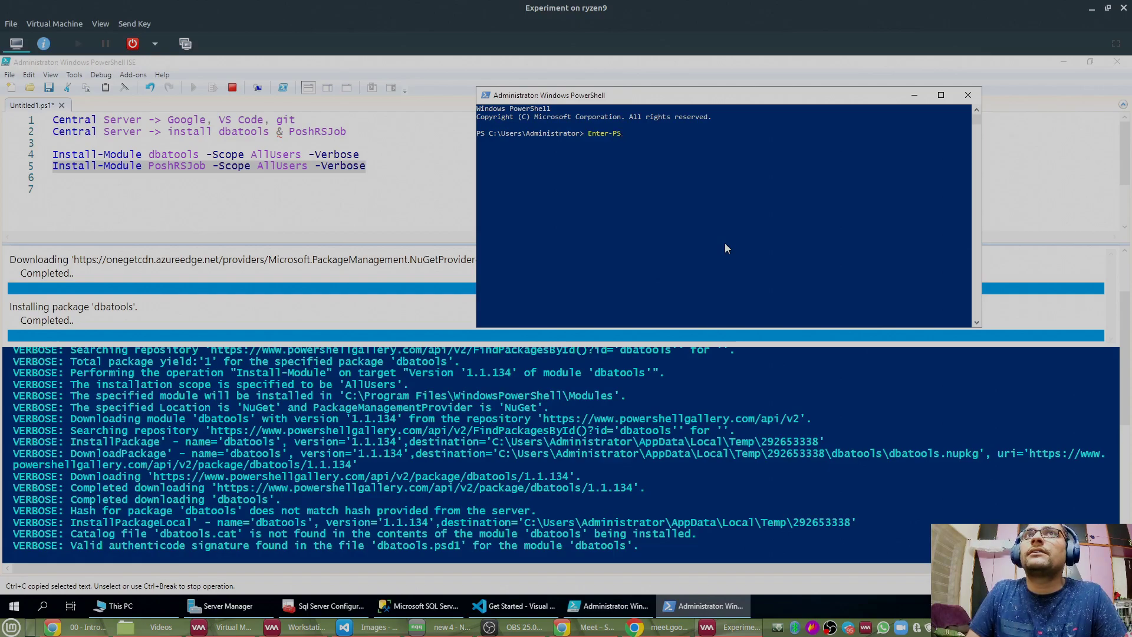
text(Session -com)
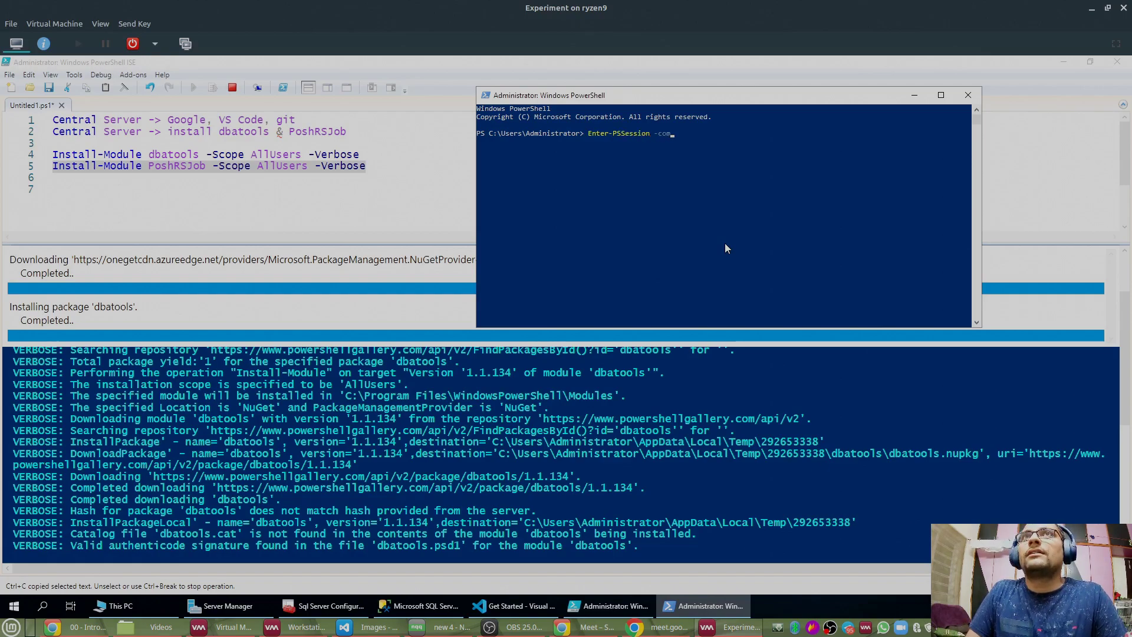
key(Tab)
text($env:comput)
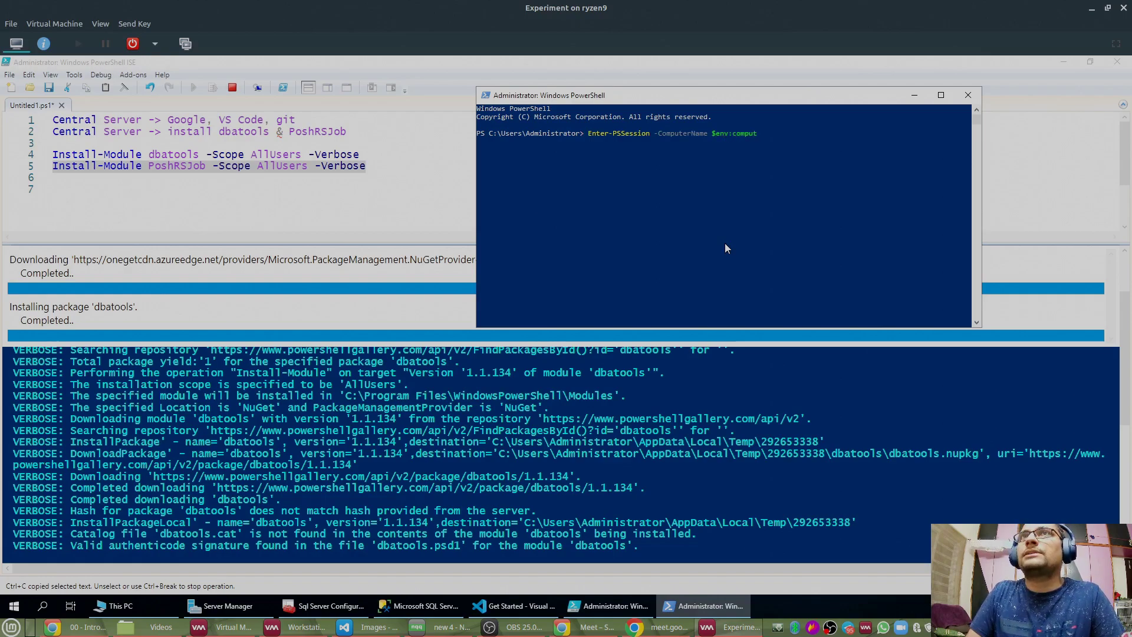
key(Tab)
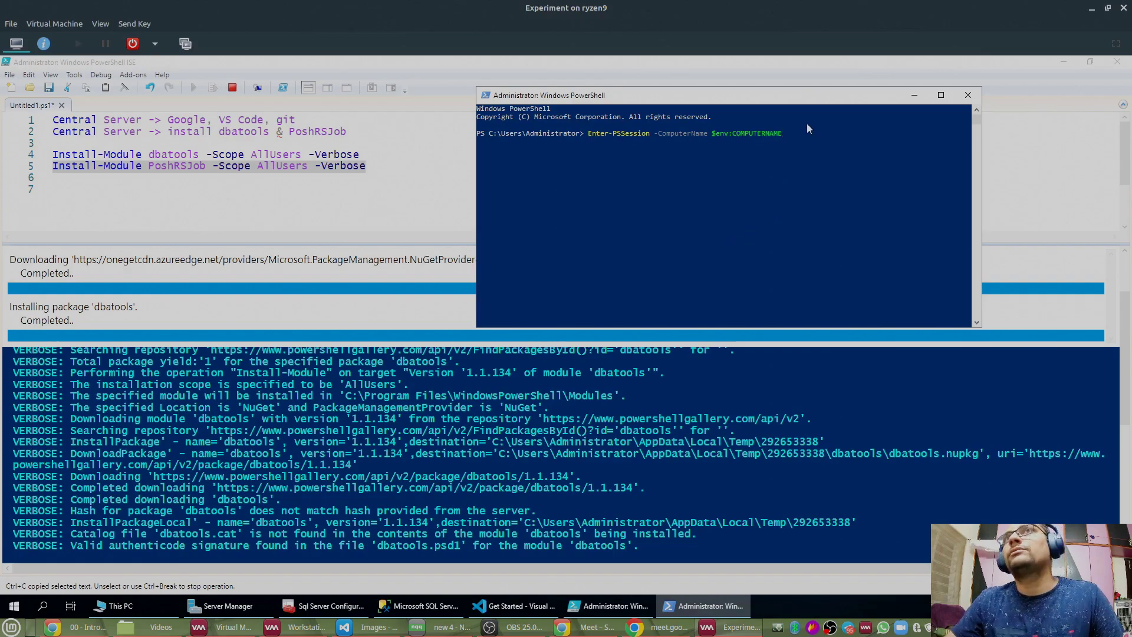
key(Return)
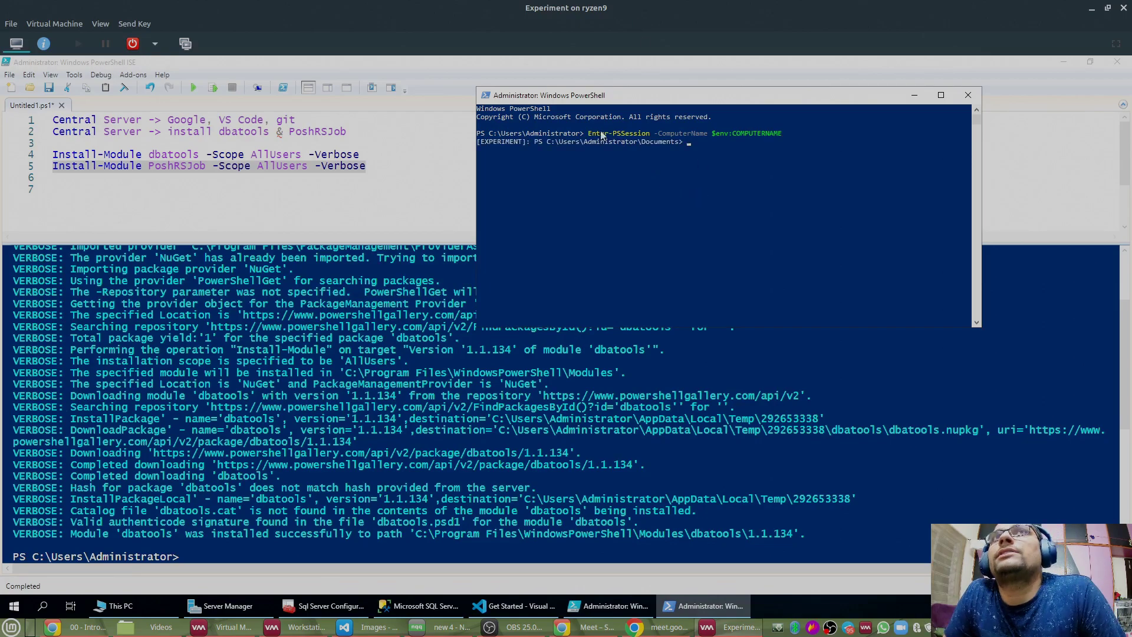
Step: Copy the remote prompt, exit the session, minimize the console, and start a new ISE line
drag(479, 143, 659, 143)
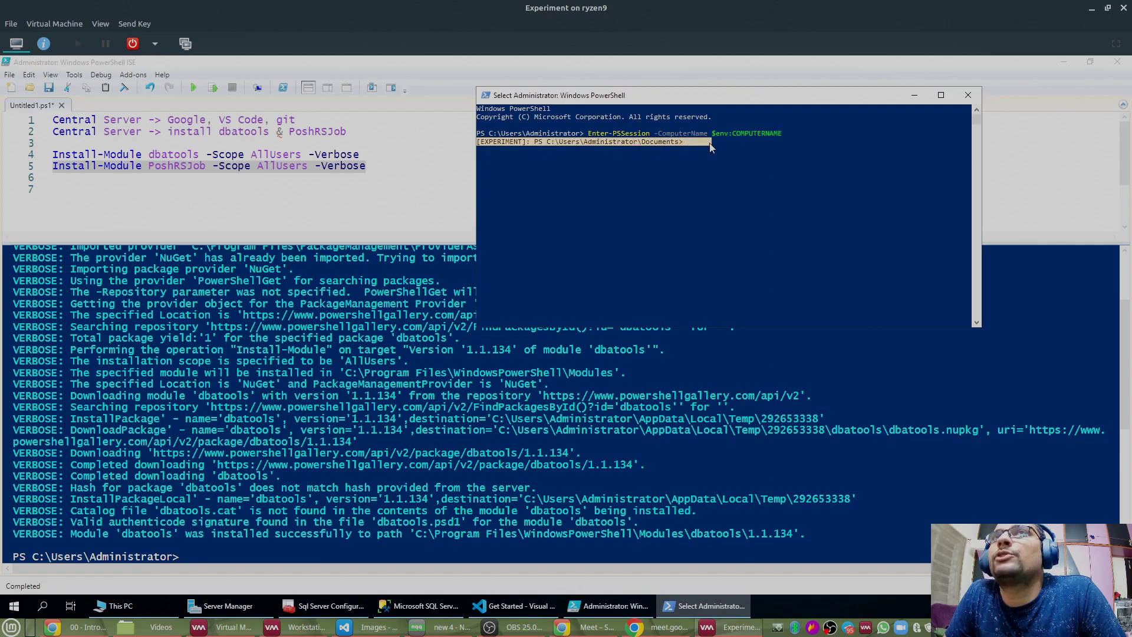
right_click(717, 170)
text(exit)
key(Return)
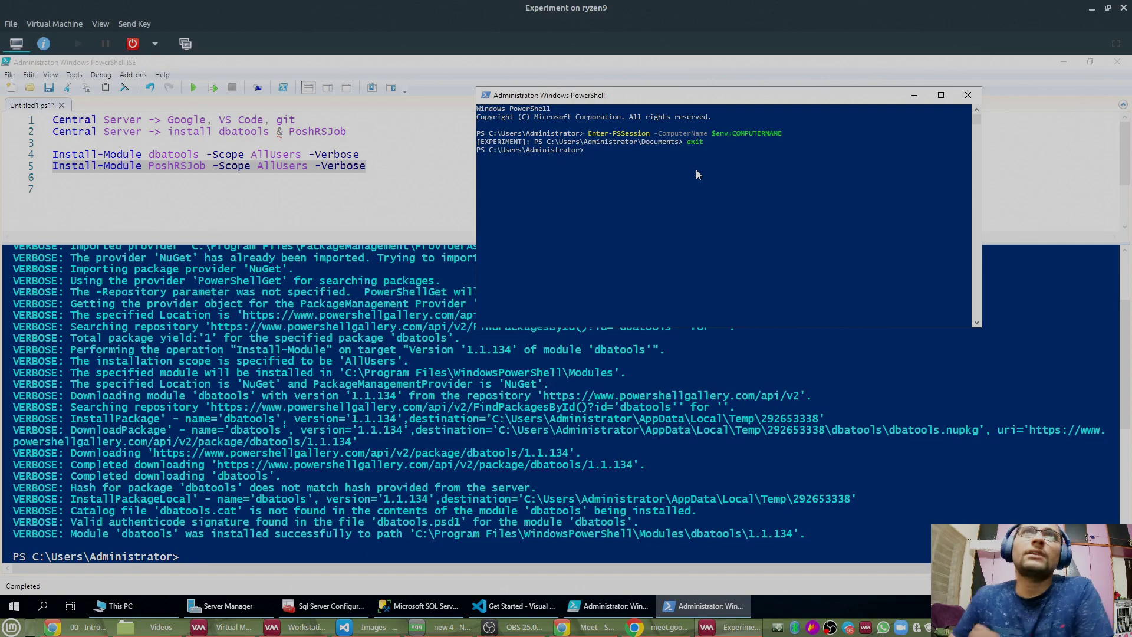
click(915, 95)
click(490, 182)
key(Return)
Step: Type 'Central -> SQLInstance2Baseline' on line 7 and 'Experiment\SQLServer' on line 8
text(Central -)
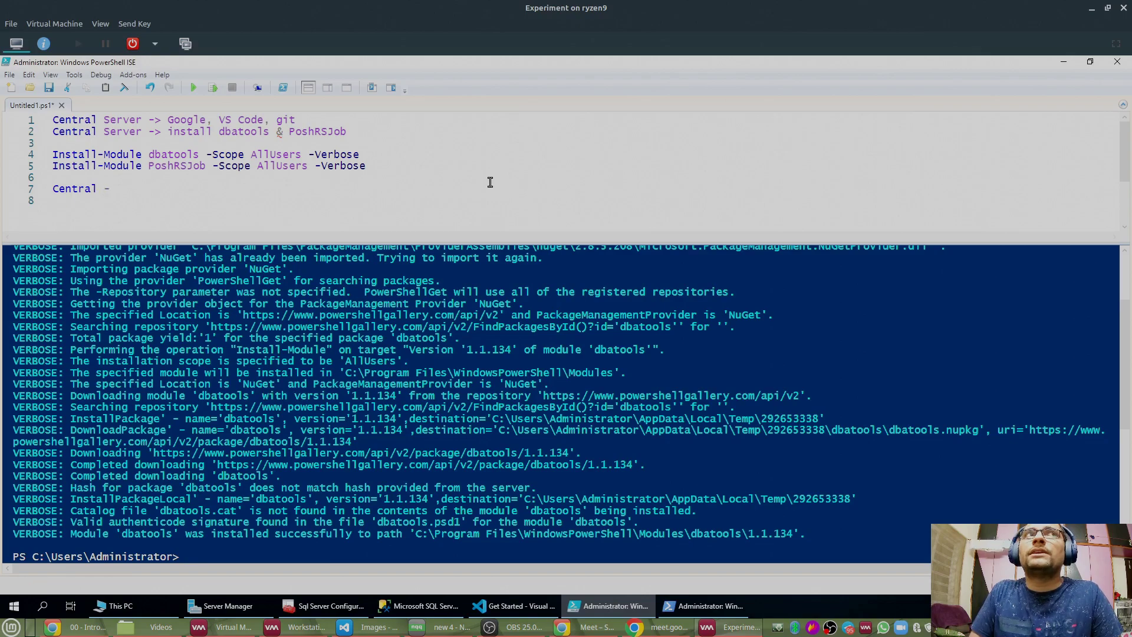
text(> )
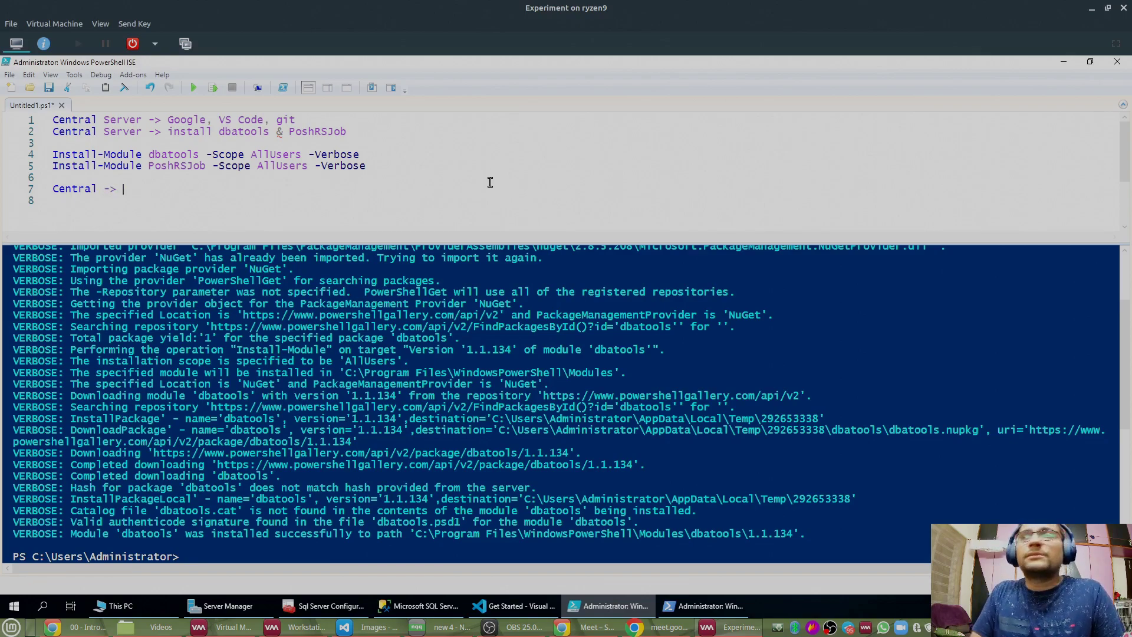
text(SQLInstance2)
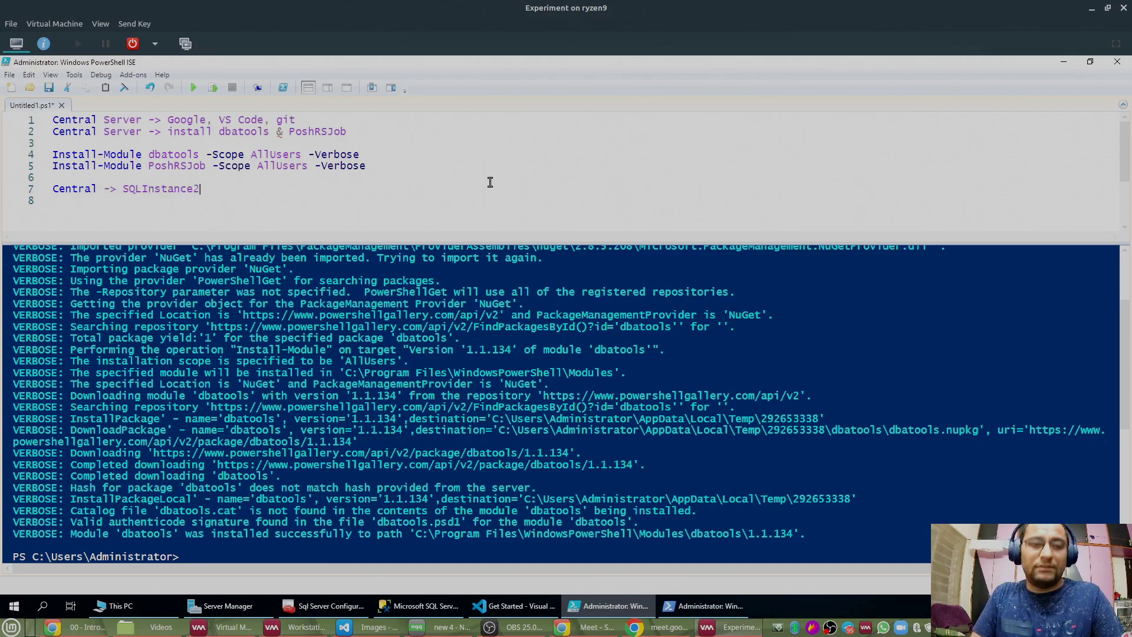
text(Baseline)
key(Return)
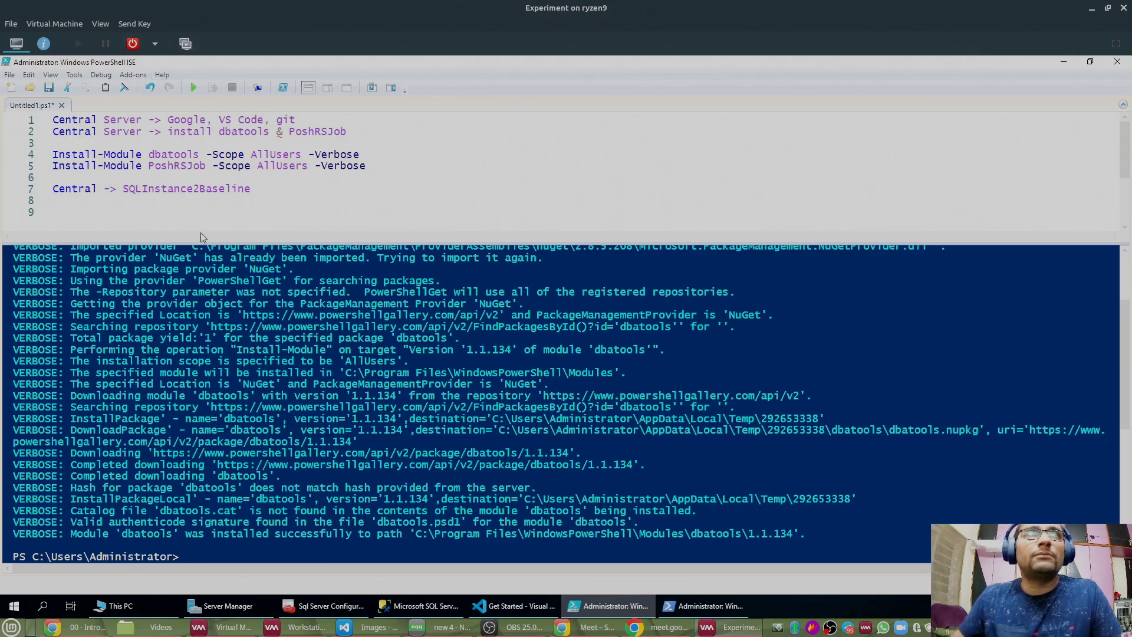
text(Experiment)
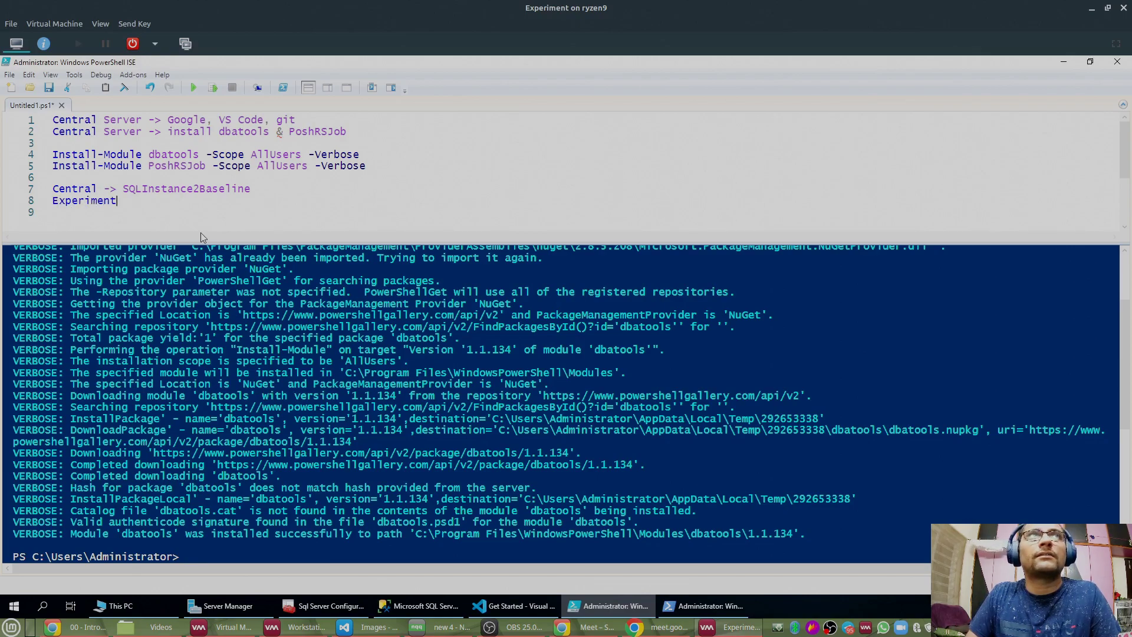
text(\SQL)
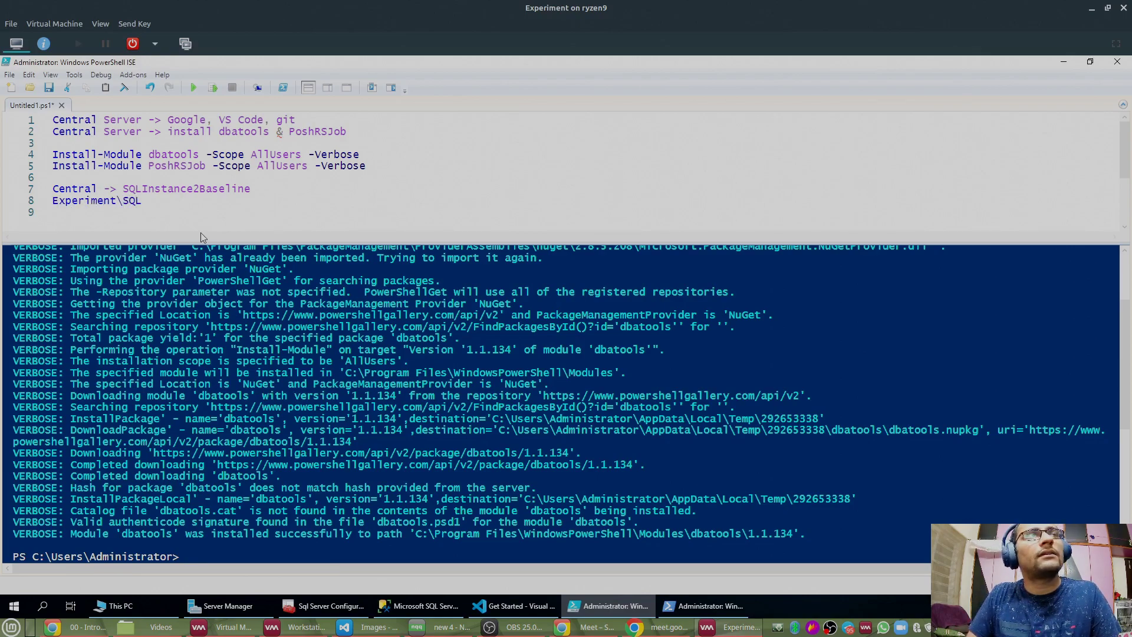
text(Server)
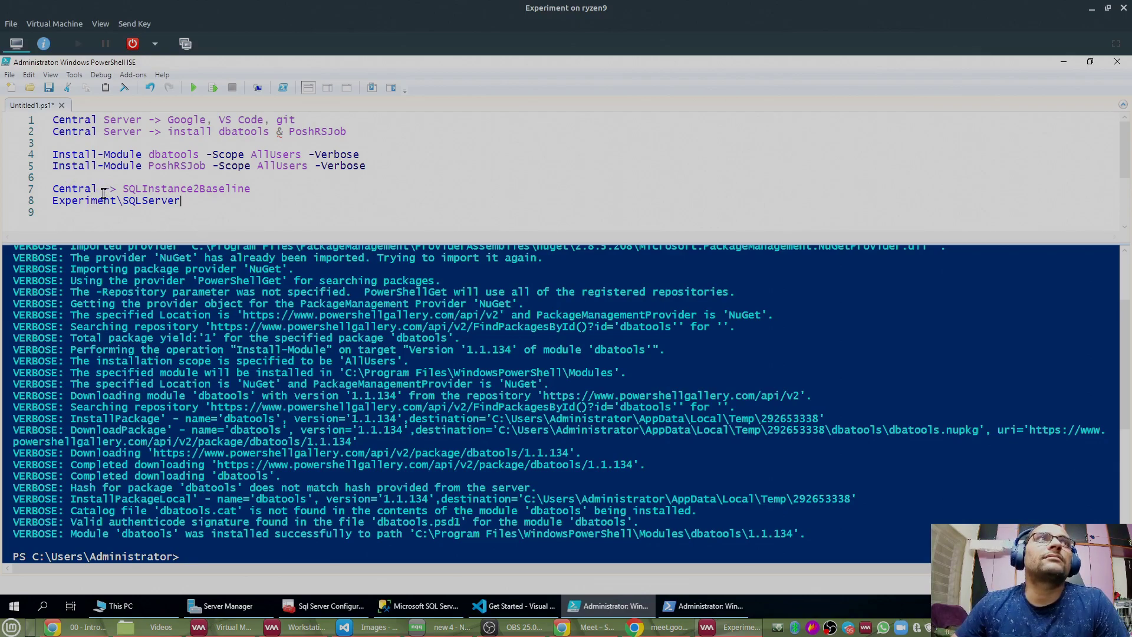
Step: Change line 8's instance name from SQLServer to SQL2019
drag(122, 189, 259, 190)
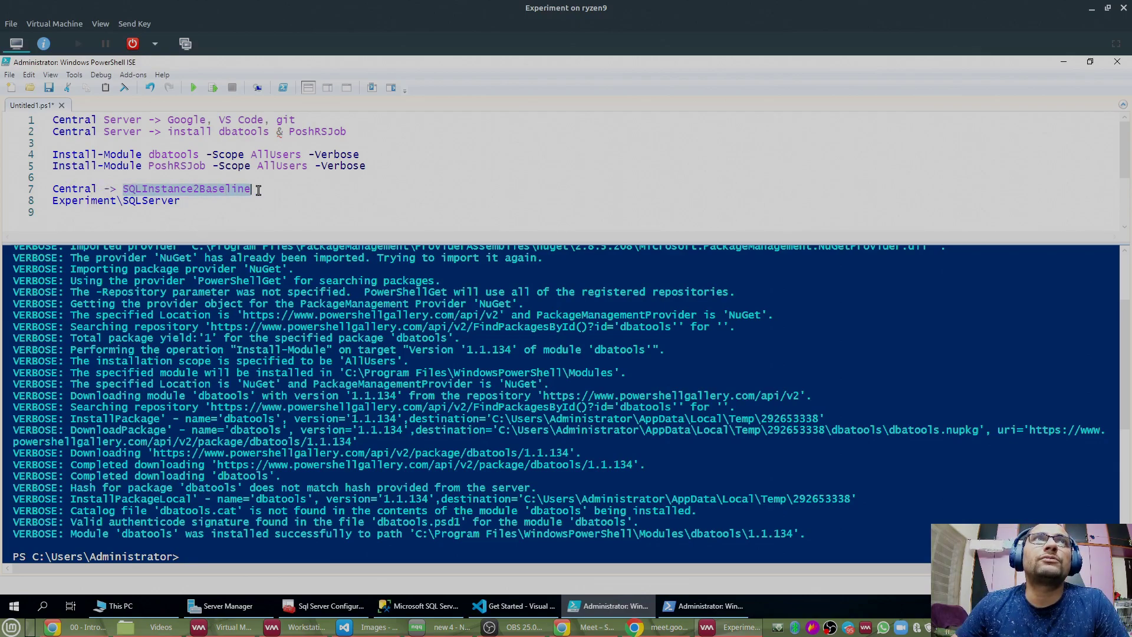
click(194, 207)
double_click(152, 201)
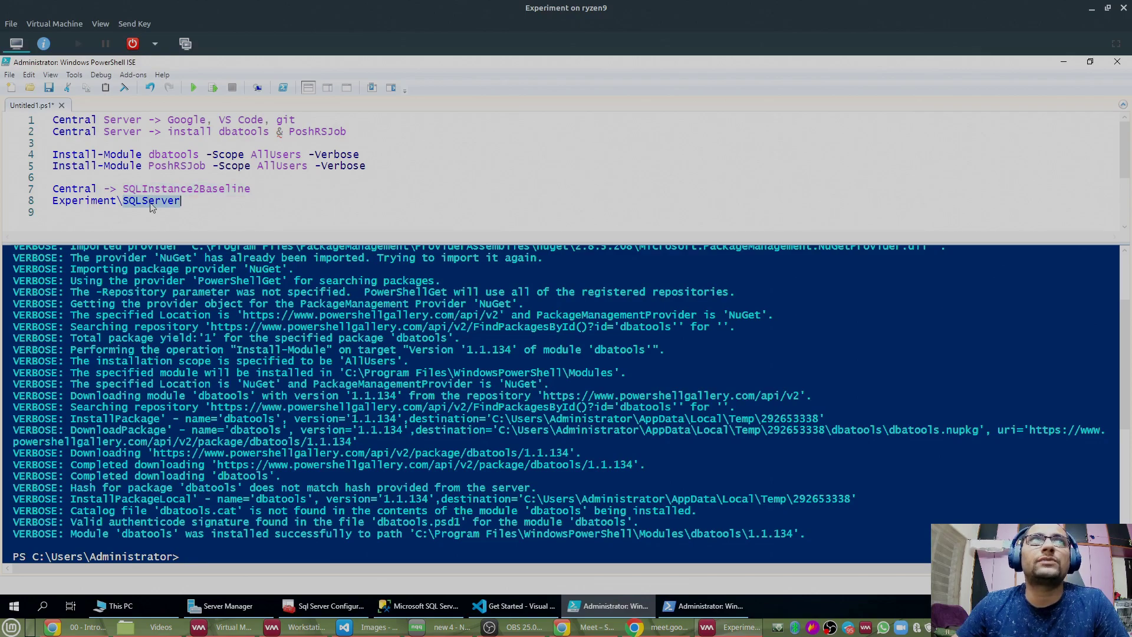
text(SQL2)
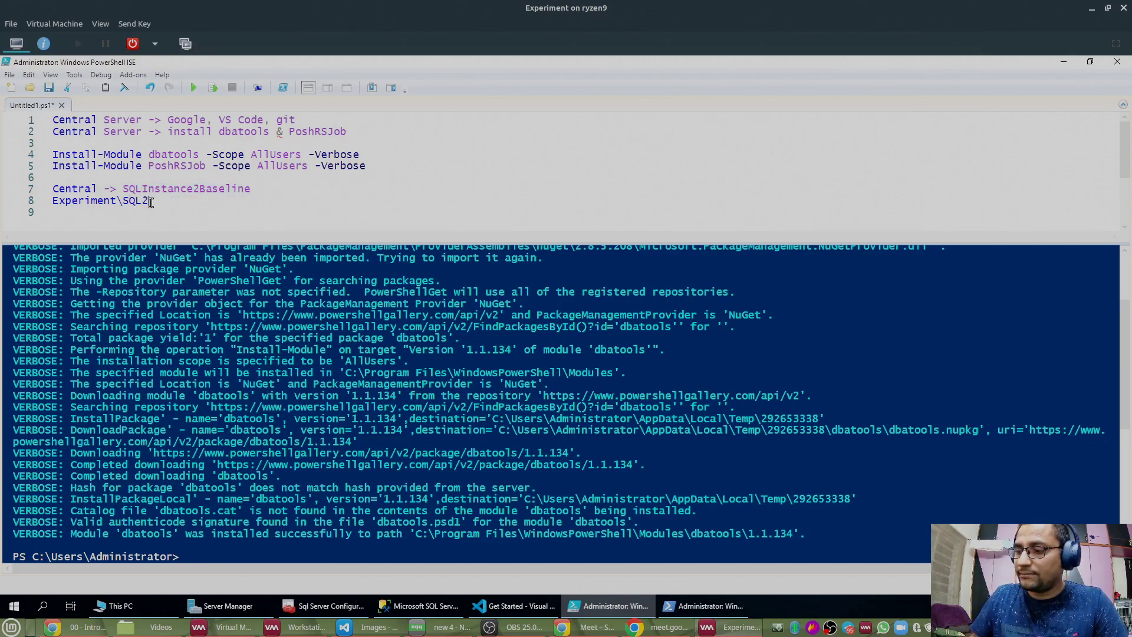
text(019)
key(Return)
key(Down)
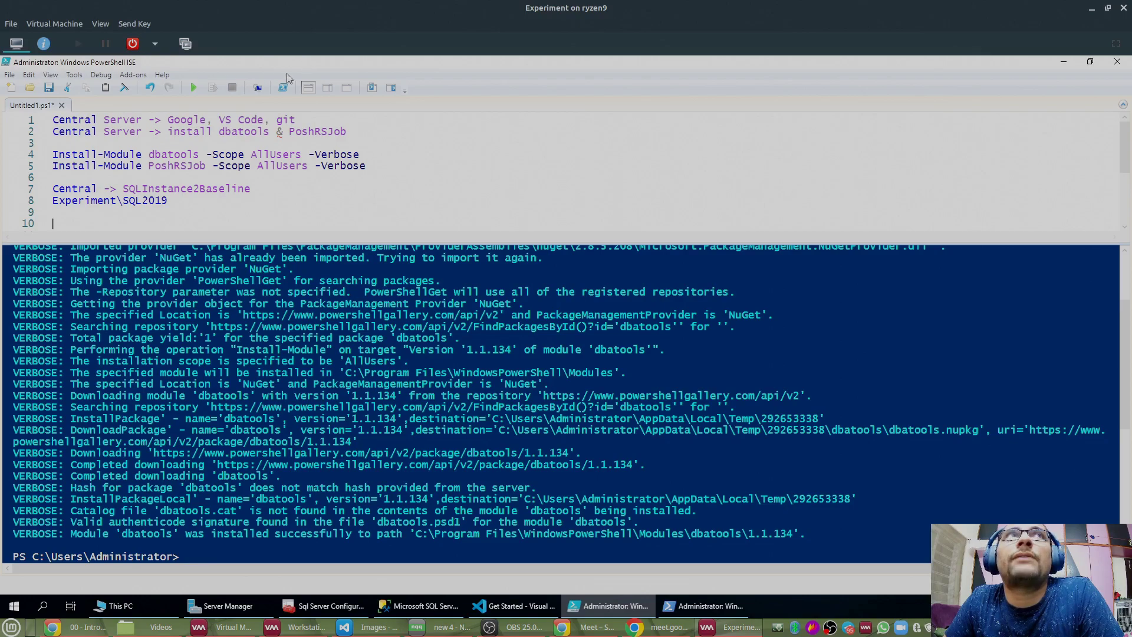
Step: Run $ENV:USERNAME in the console and copy the returned Administrator name
click(725, 401)
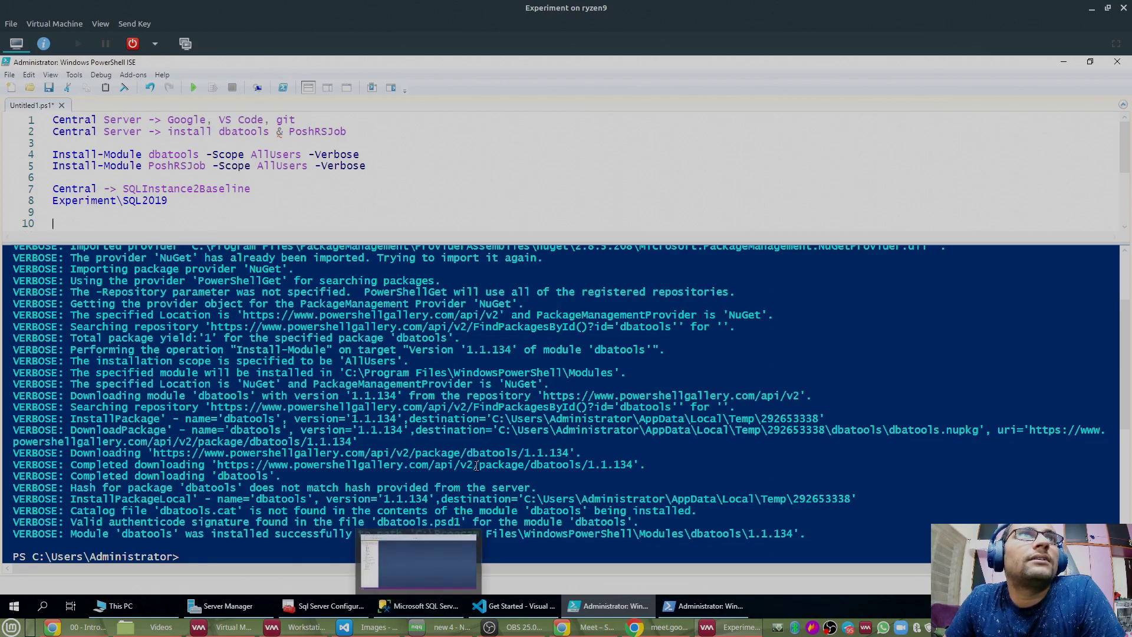
text($ENV)
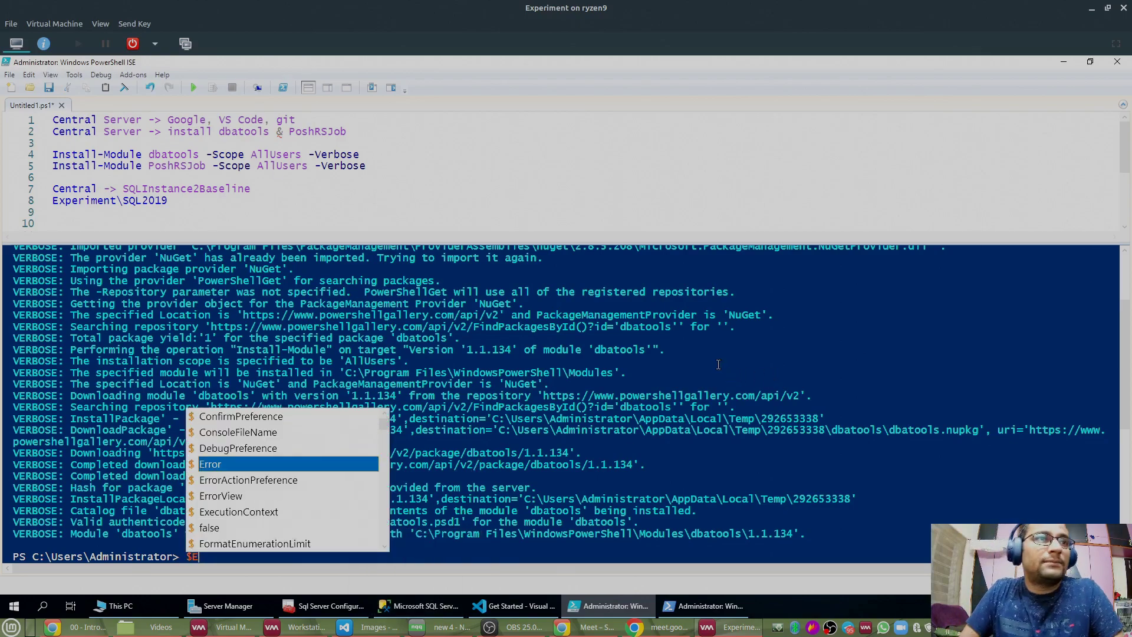
text(:USER)
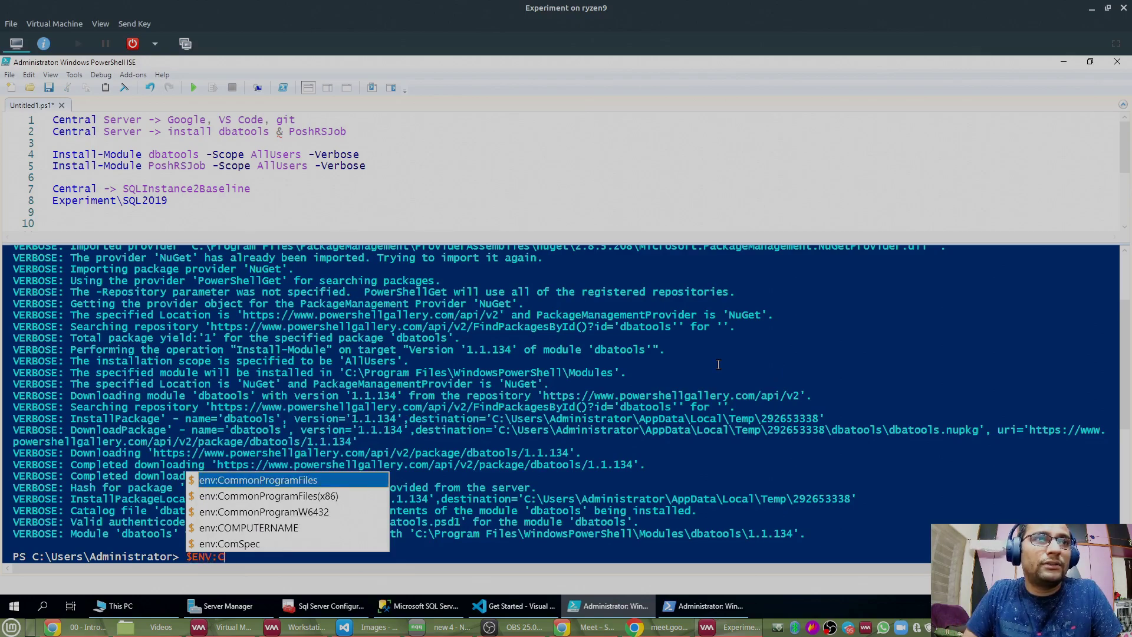
text(N)
key(Tab)
key(Return)
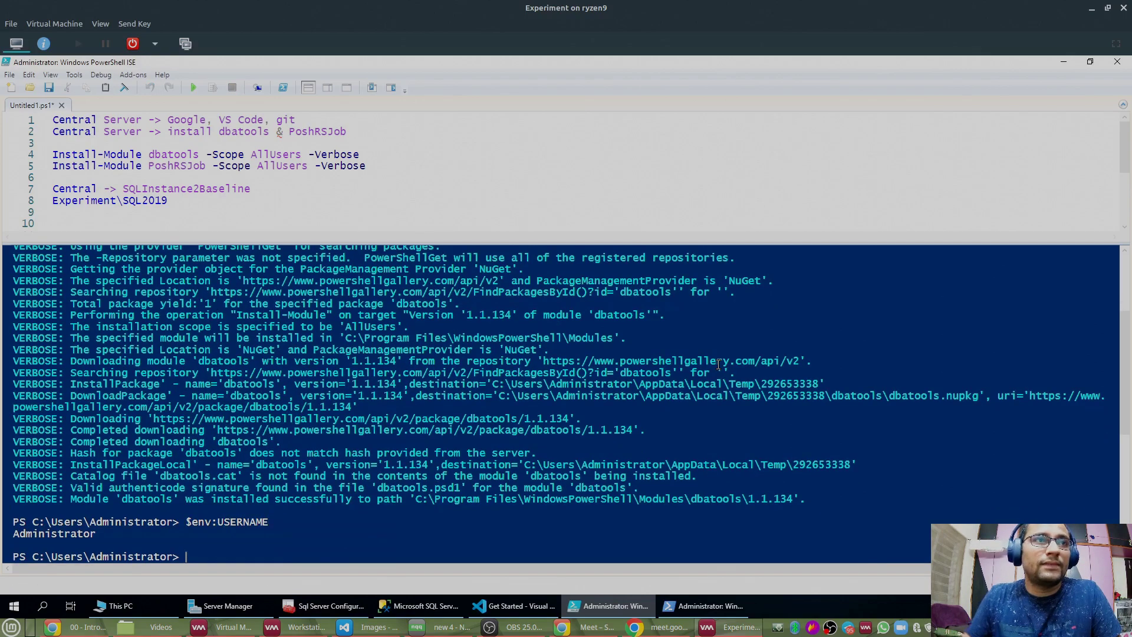
double_click(53, 534)
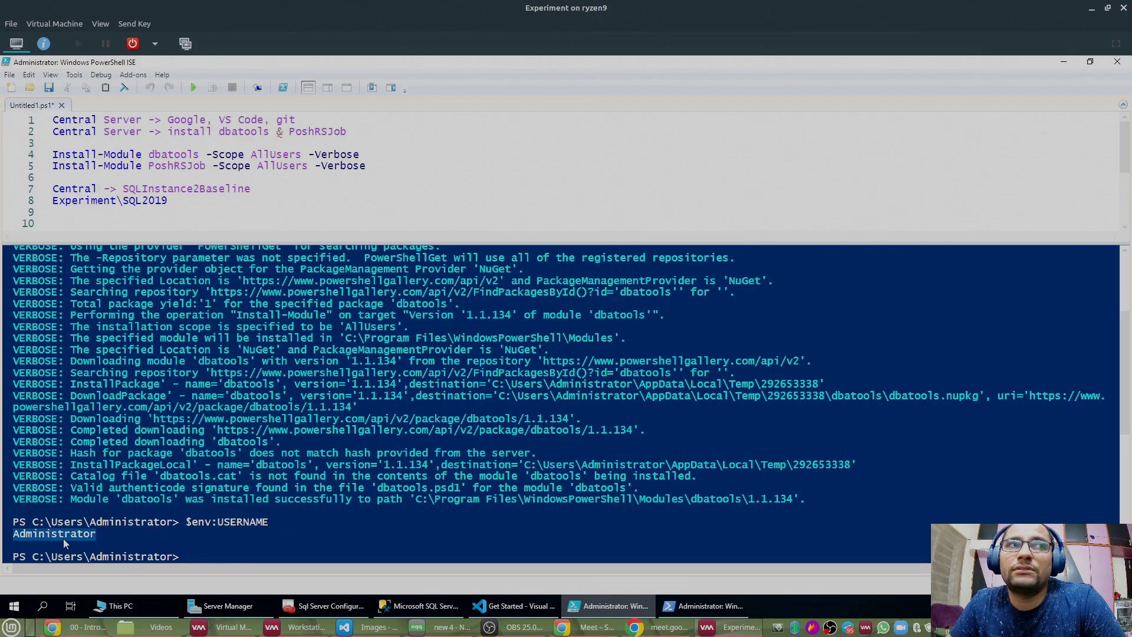
right_click(65, 536)
click(88, 488)
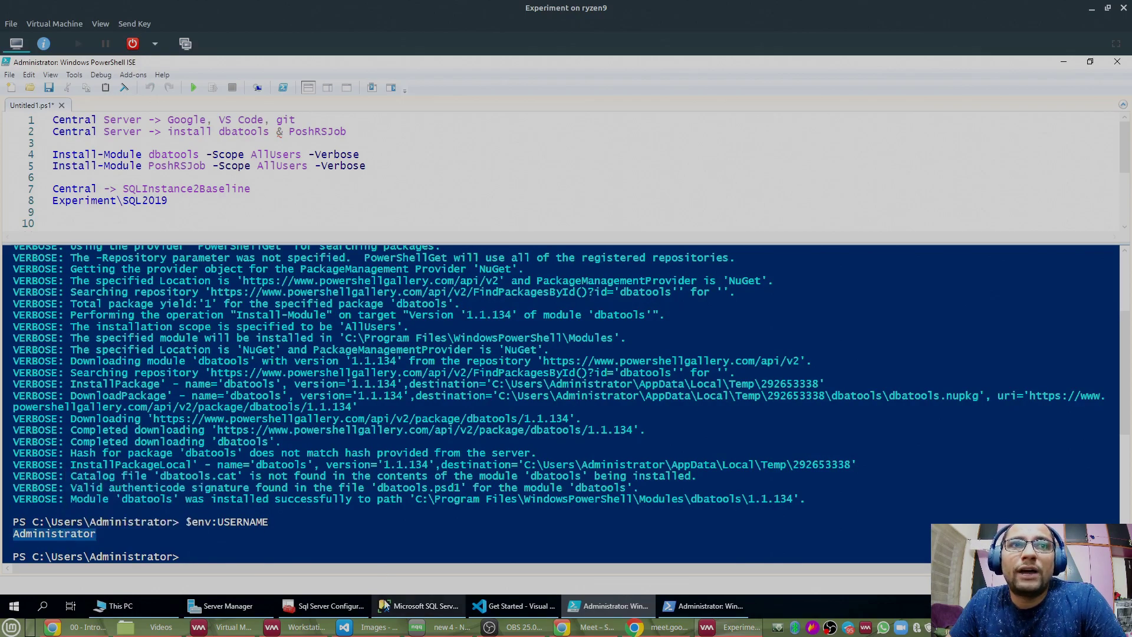
Step: Switch to Management Studio and disconnect from the SQL2019 server
click(383, 605)
double_click(67, 154)
click(65, 140)
Step: Connect Management Studio to EXPERIMENT\SQL2019, then minimize it to return to ISE
click(50, 140)
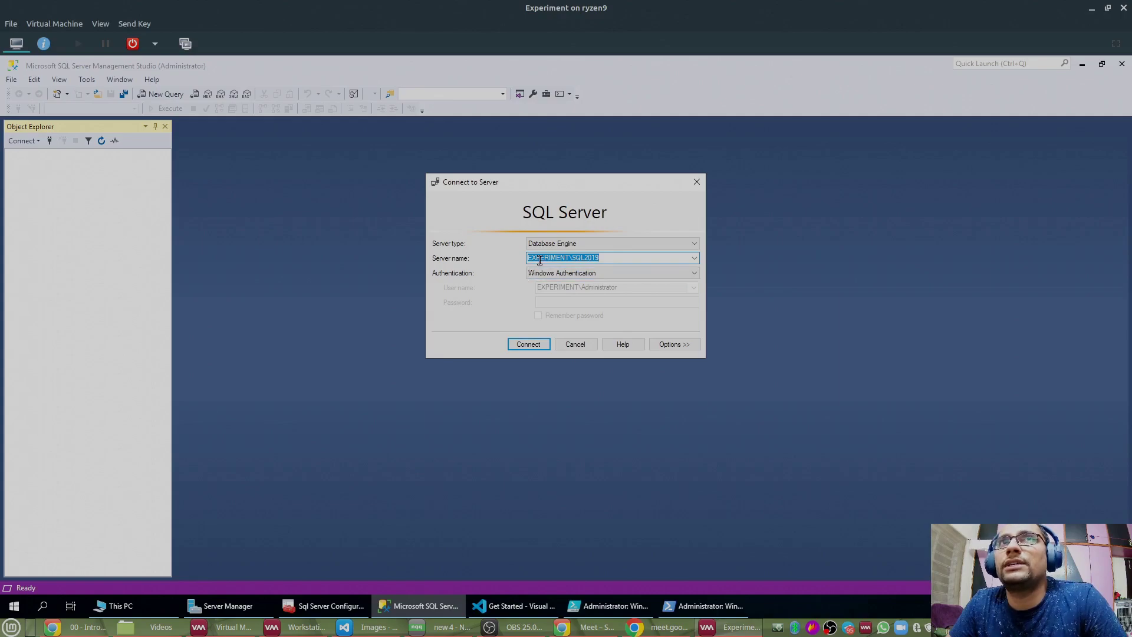
double_click(621, 260)
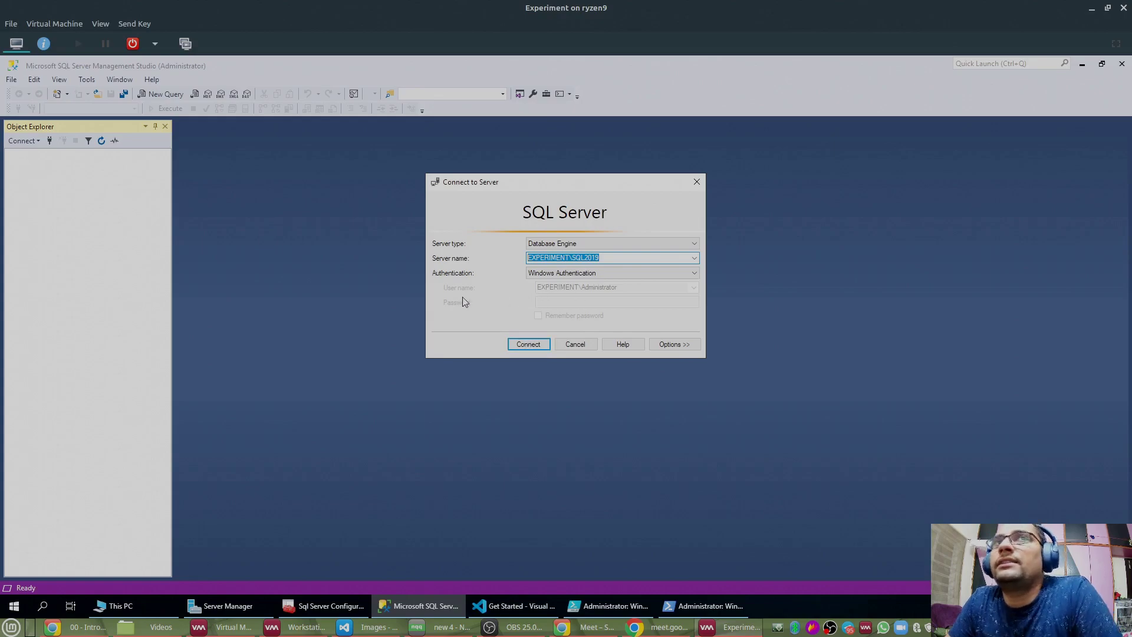
click(527, 345)
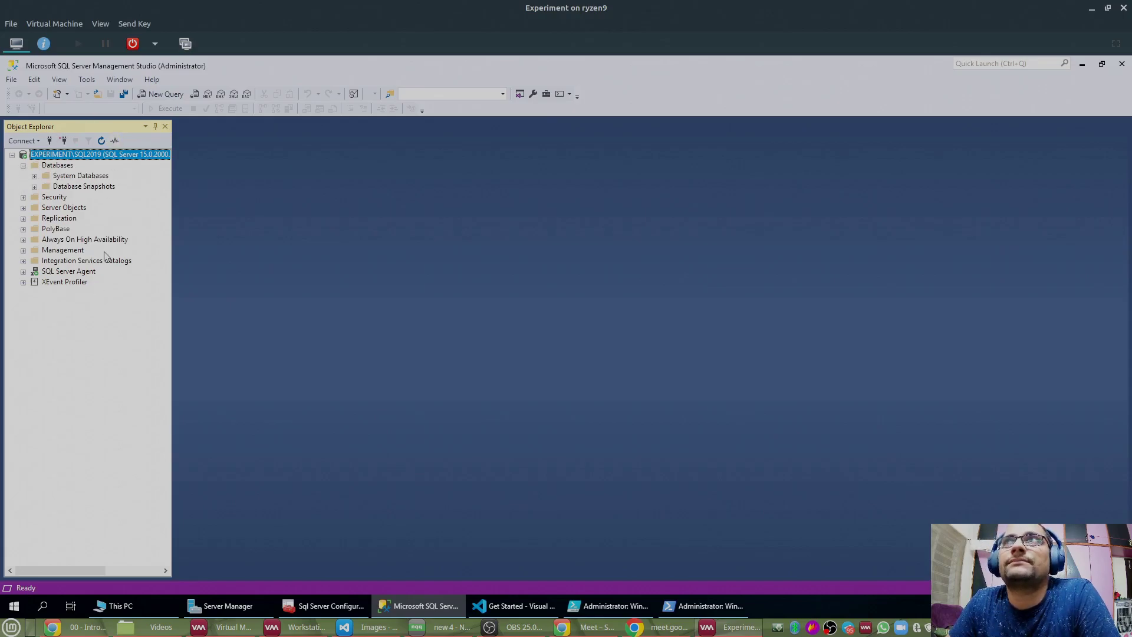
click(420, 605)
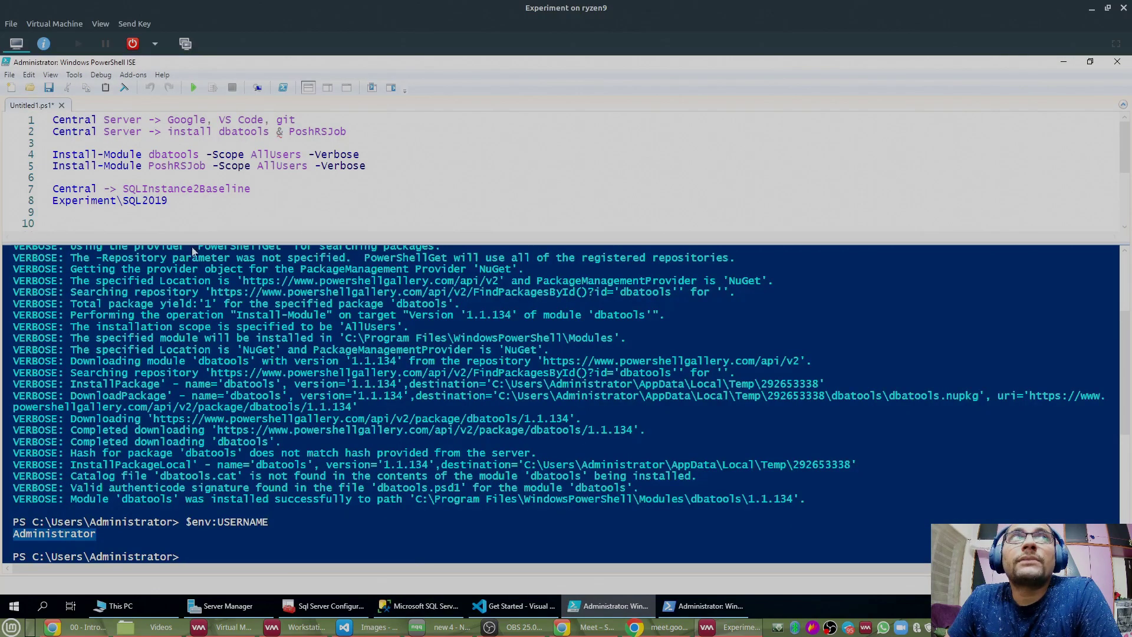
Step: Run line 5's PoshRSJob install, approve the untrusted repository, and minimize ISE
click(199, 372)
drag(742, 378, 13, 373)
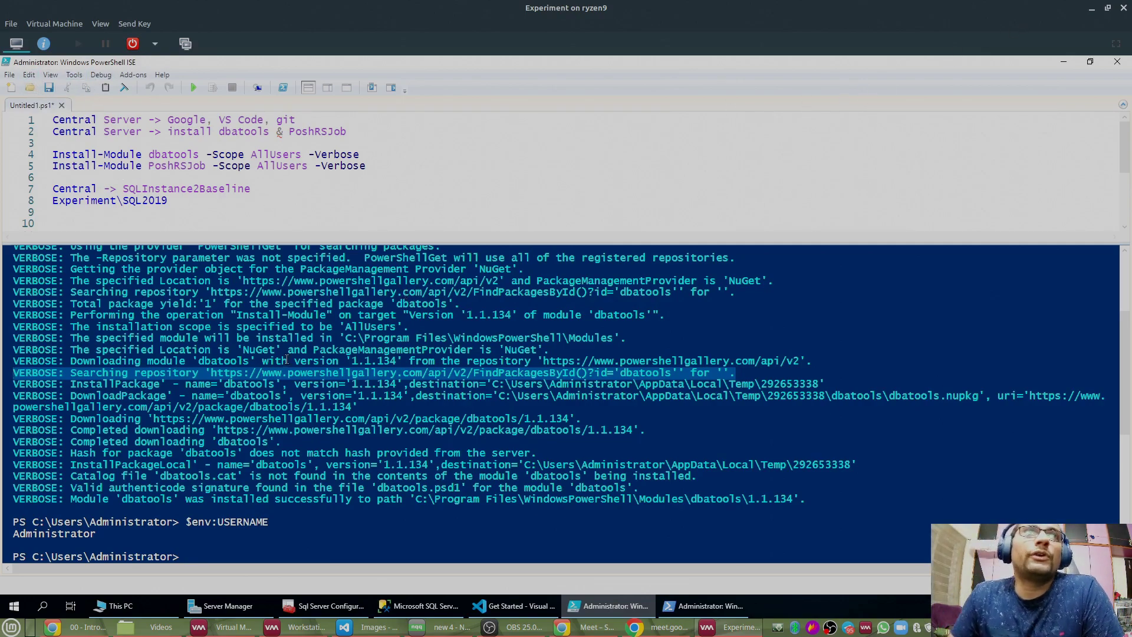
click(231, 307)
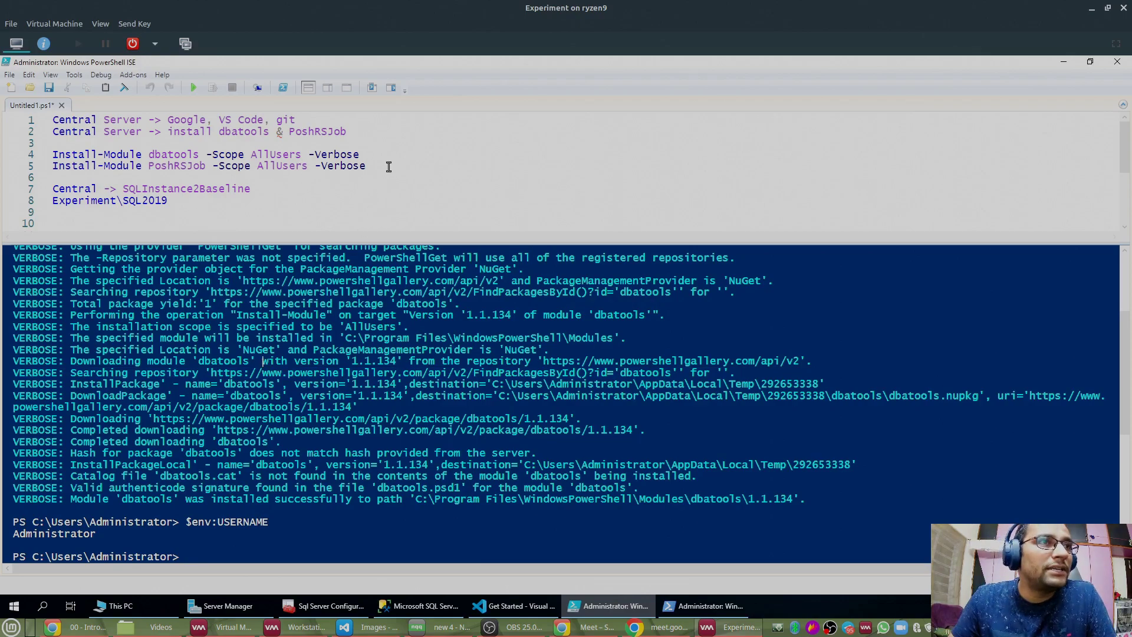
drag(366, 166, 52, 166)
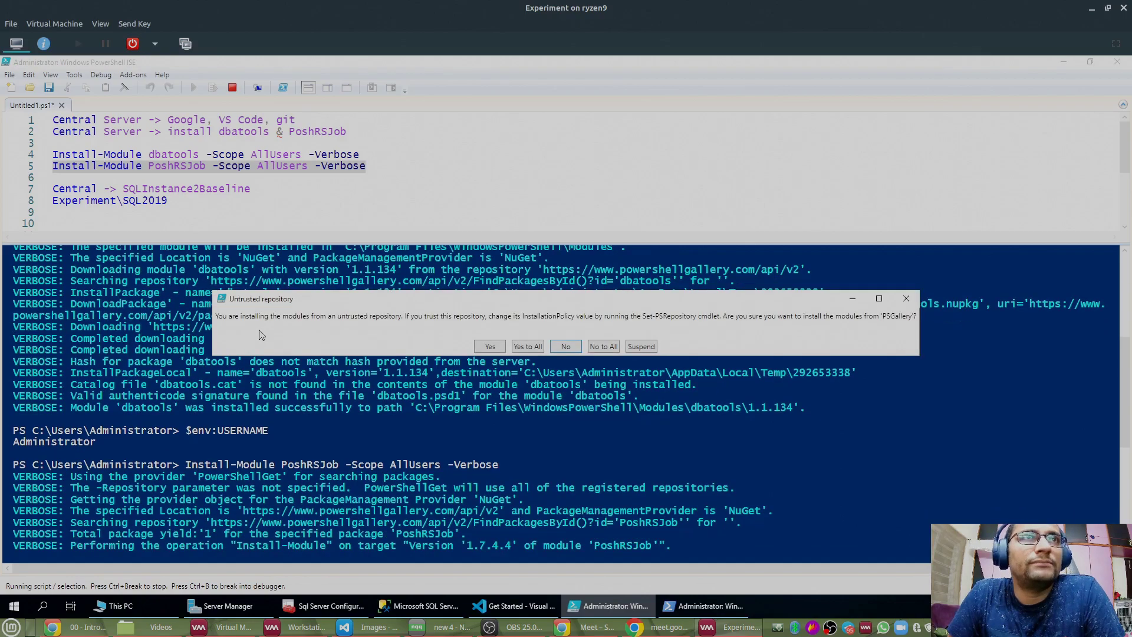
click(535, 346)
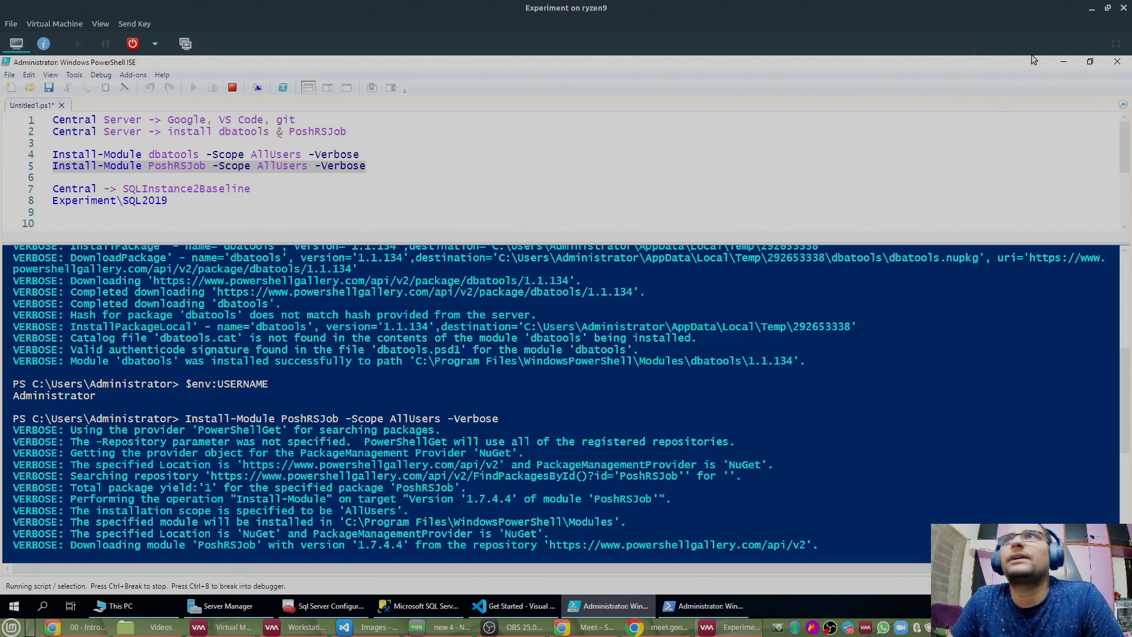
click(1063, 61)
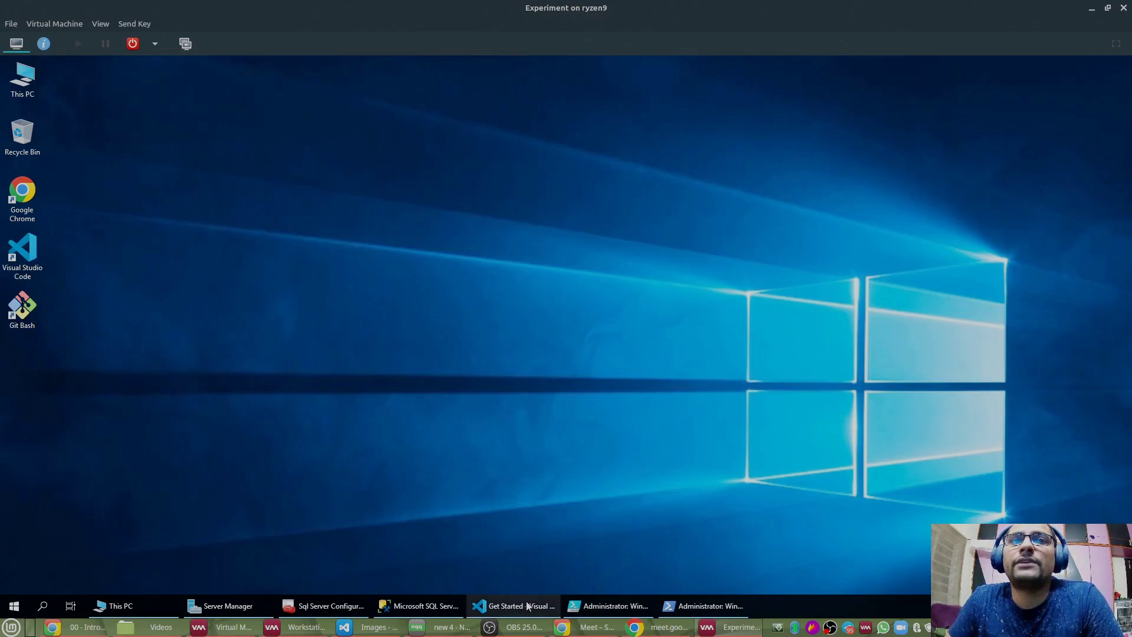
Step: Launch Google Chrome from the desktop and search for 'dbatools github'
mouse_move(513, 606)
click(454, 564)
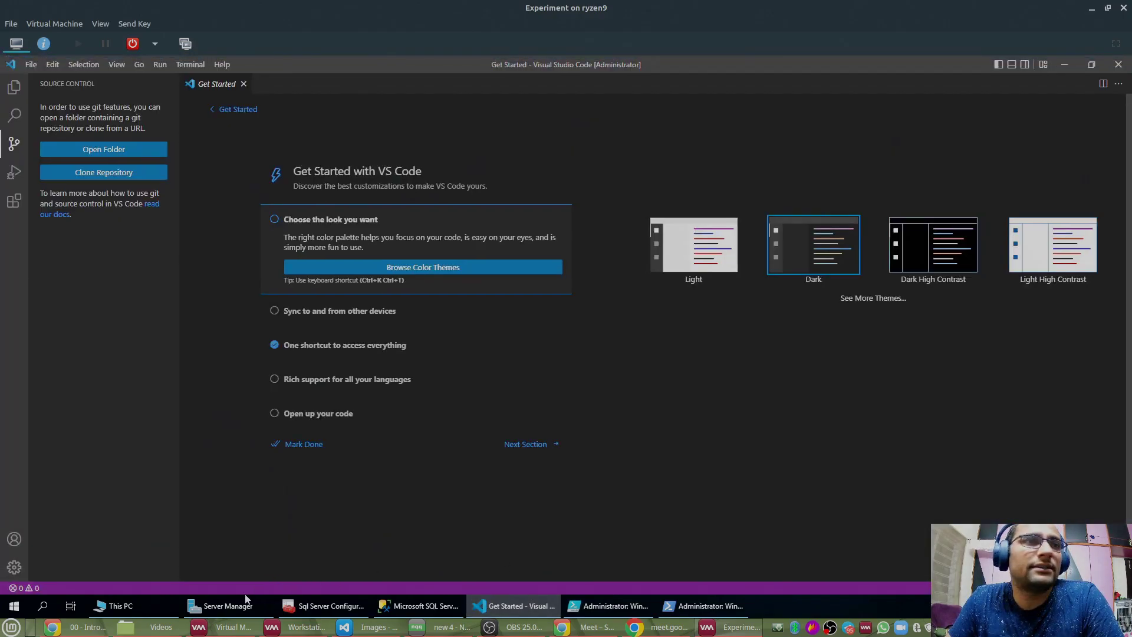
click(510, 603)
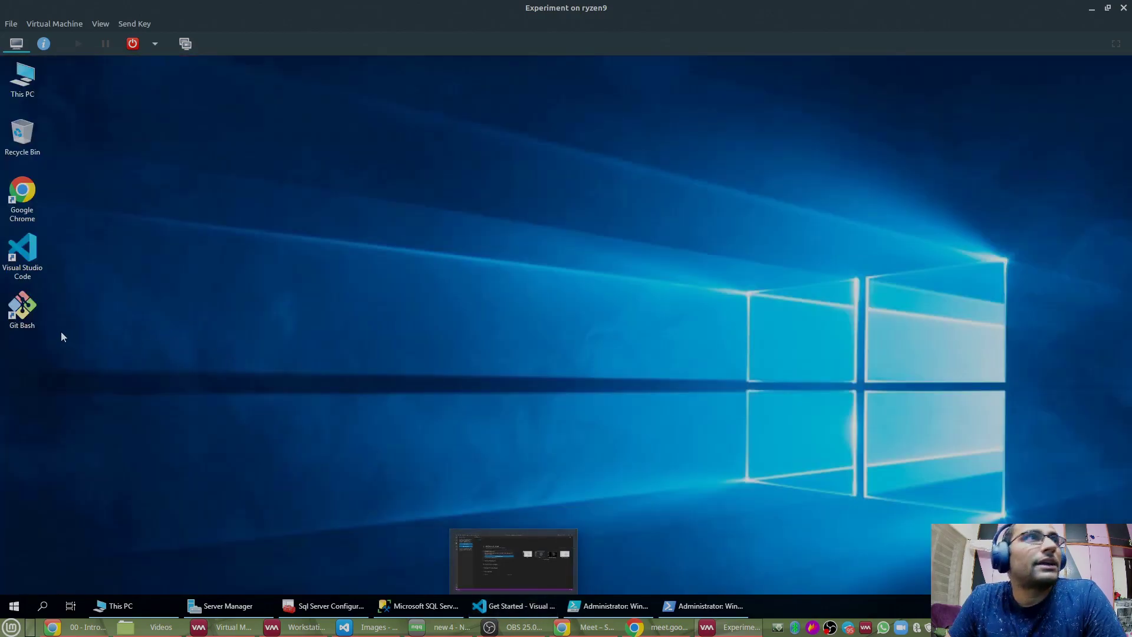
double_click(24, 195)
click(250, 87)
text(dbatools github)
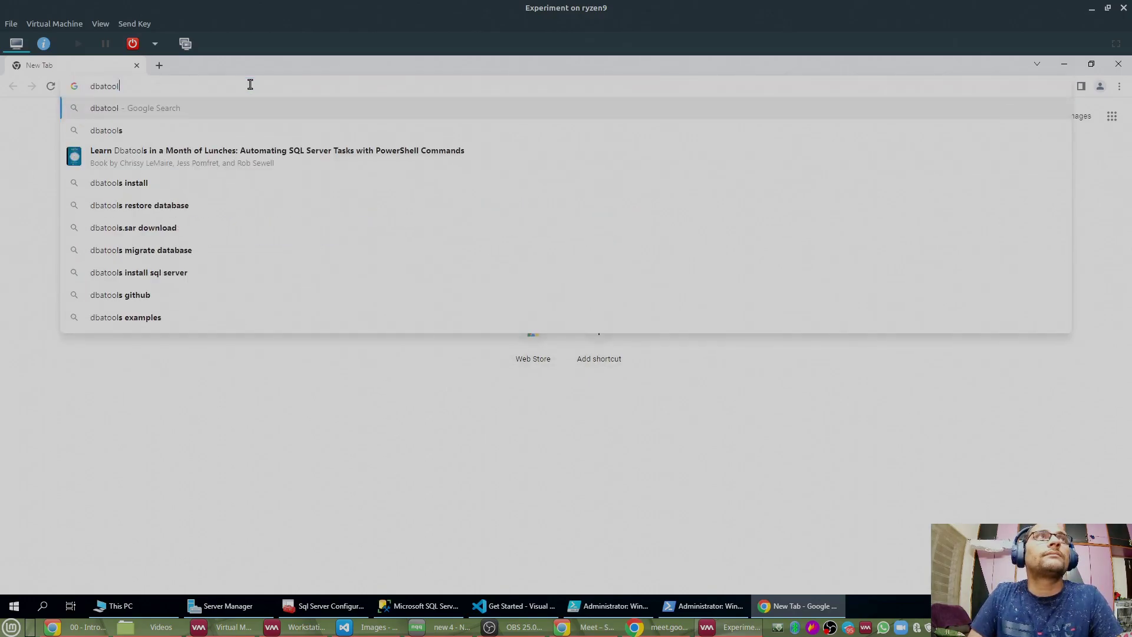
key(Return)
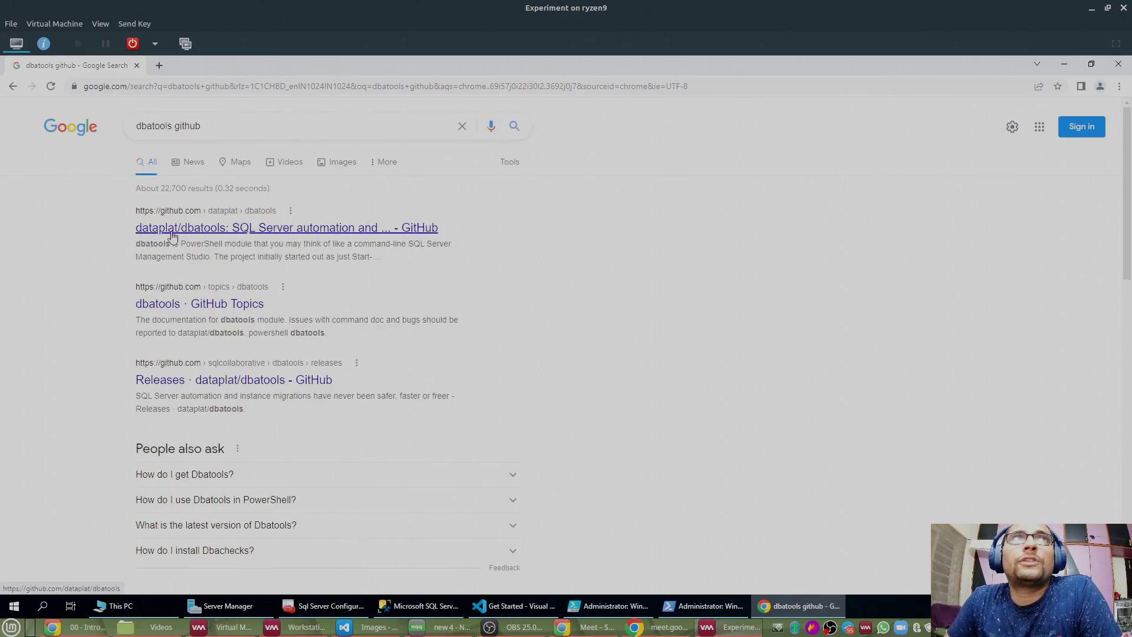
Step: Open the dataplat/dbatools repository, copy its HTTPS clone URL, and return to VS Code
click(211, 235)
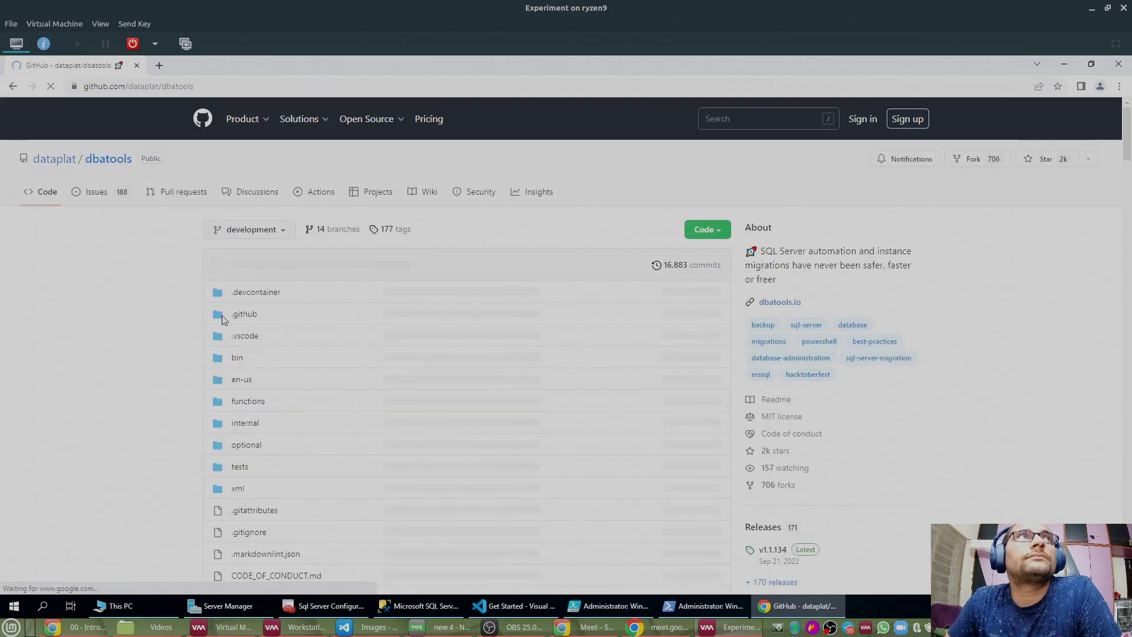
click(708, 230)
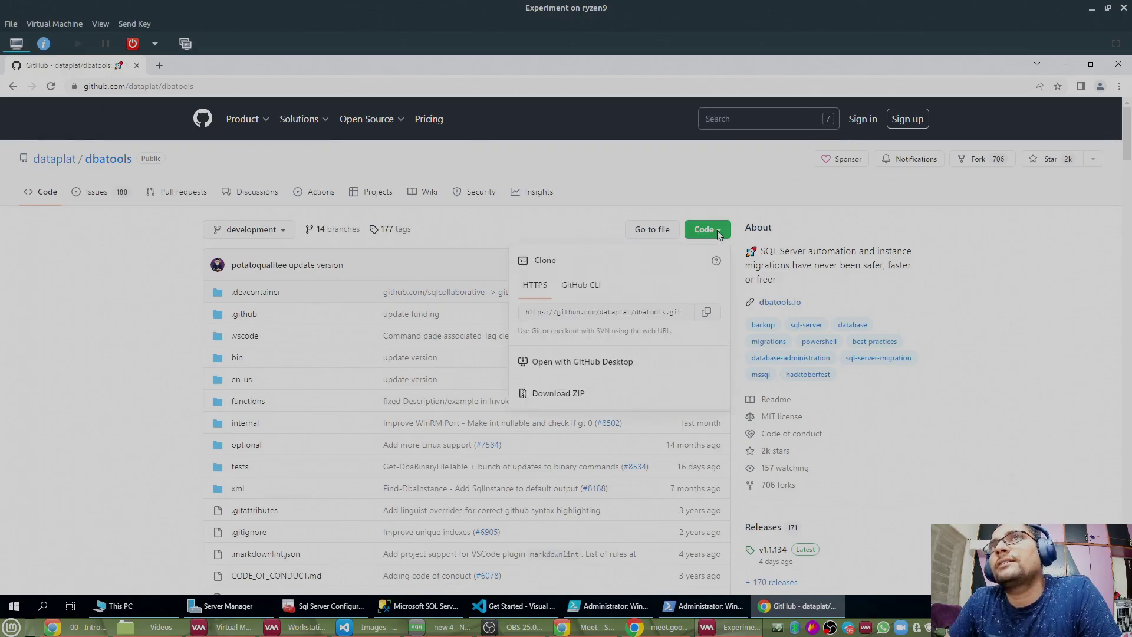
click(707, 313)
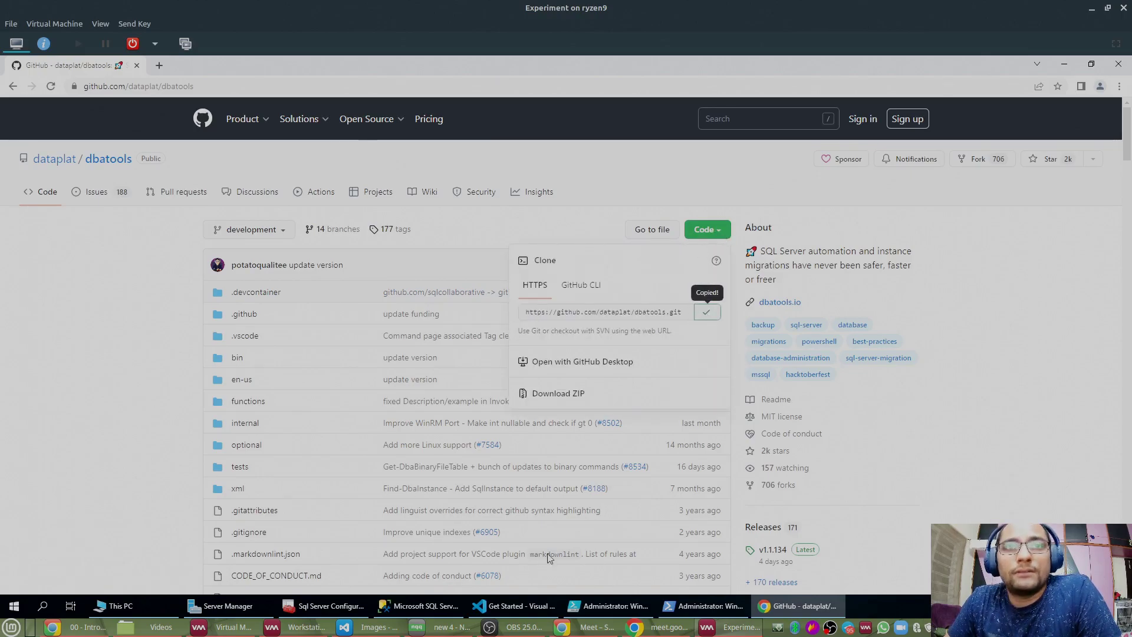
click(513, 605)
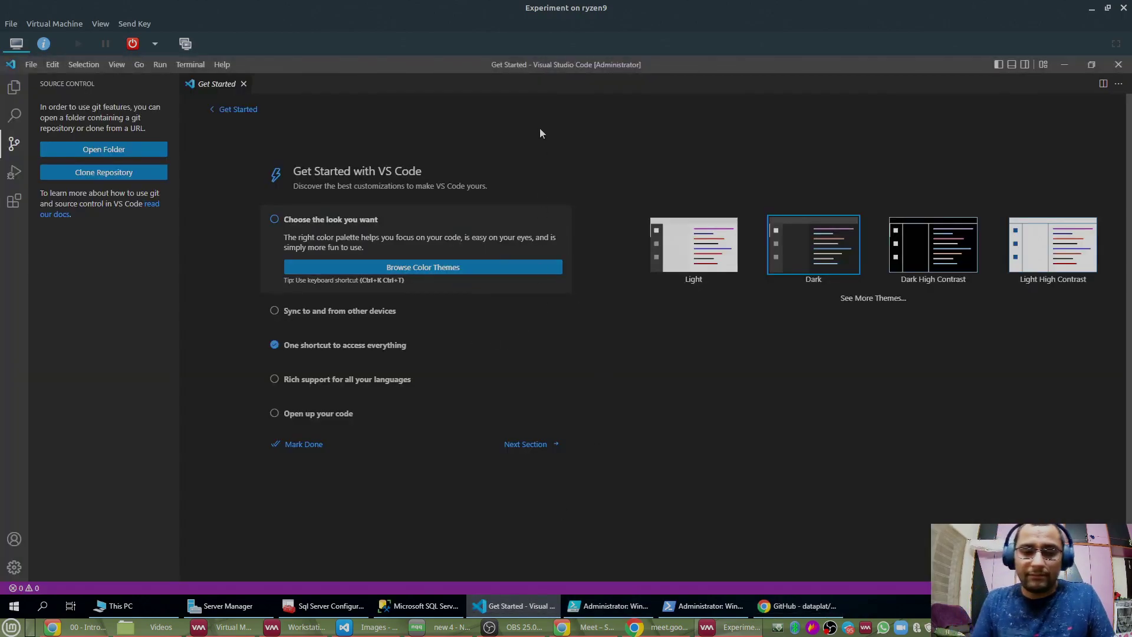
Step: Start a Git: Clone from the Command Palette using the pasted dbatools URL
key(ctrl+shift+p)
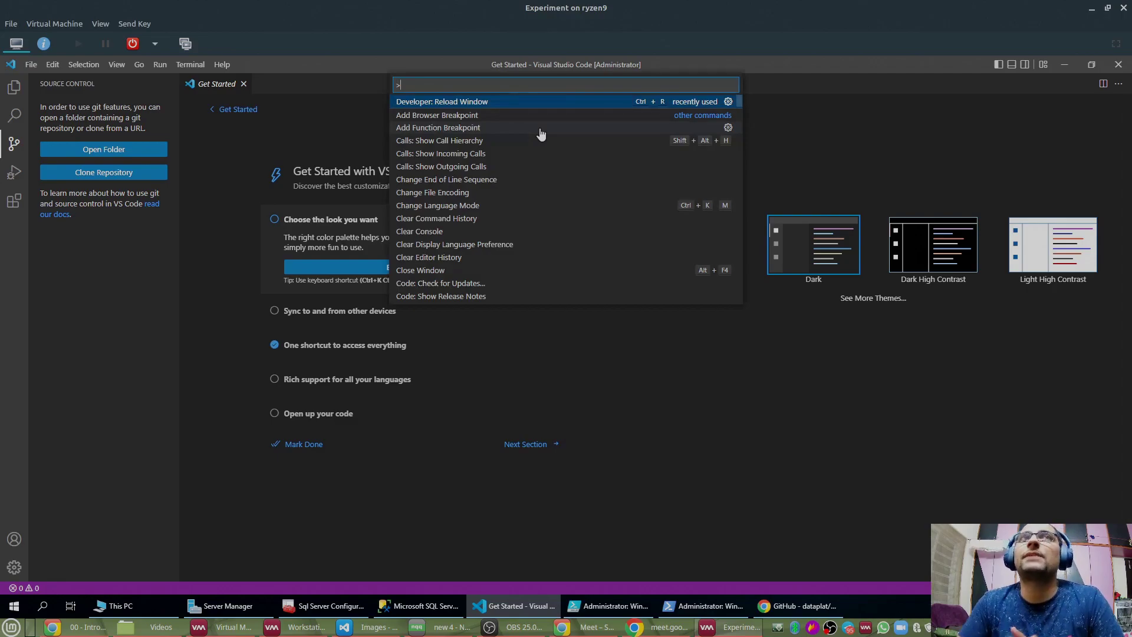
text(git )
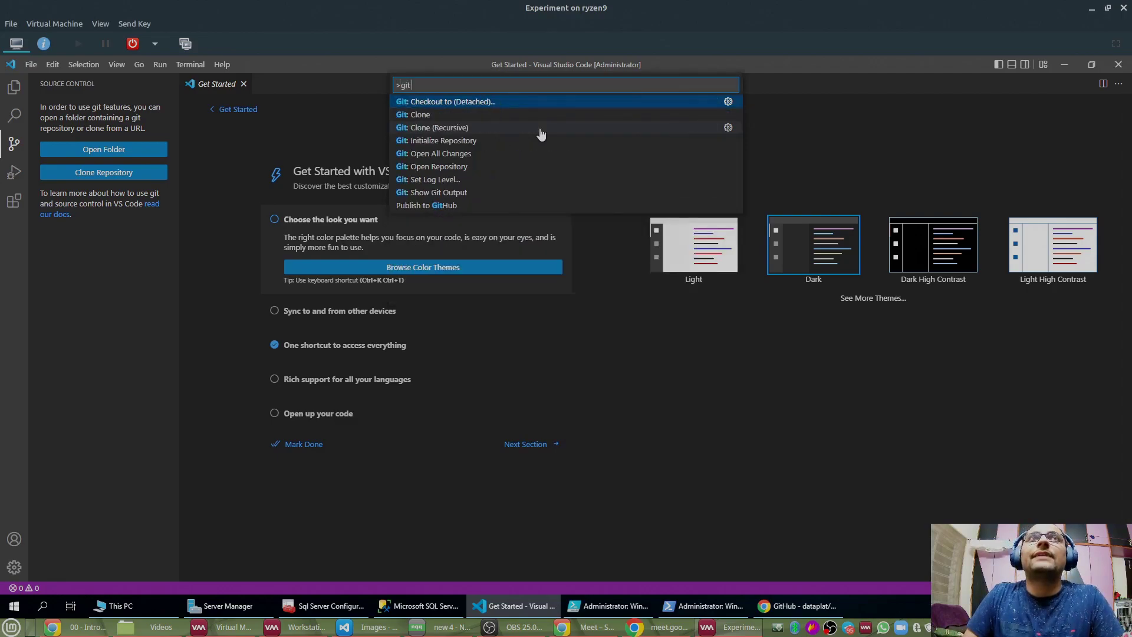
text(clone)
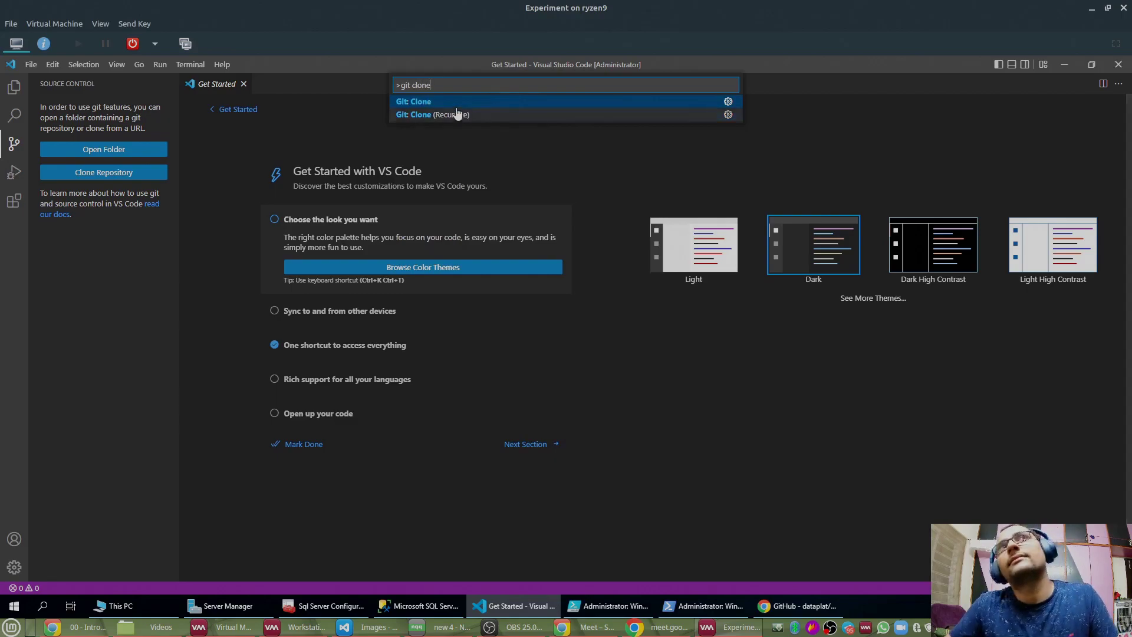
key(Return)
key(ctrl+v)
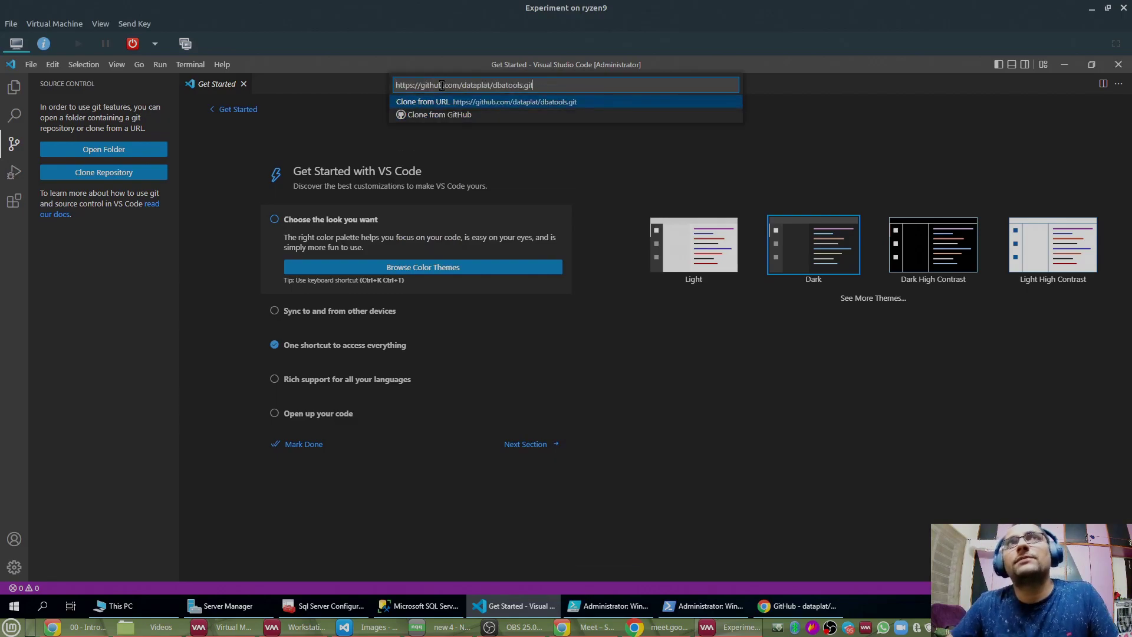
key(Return)
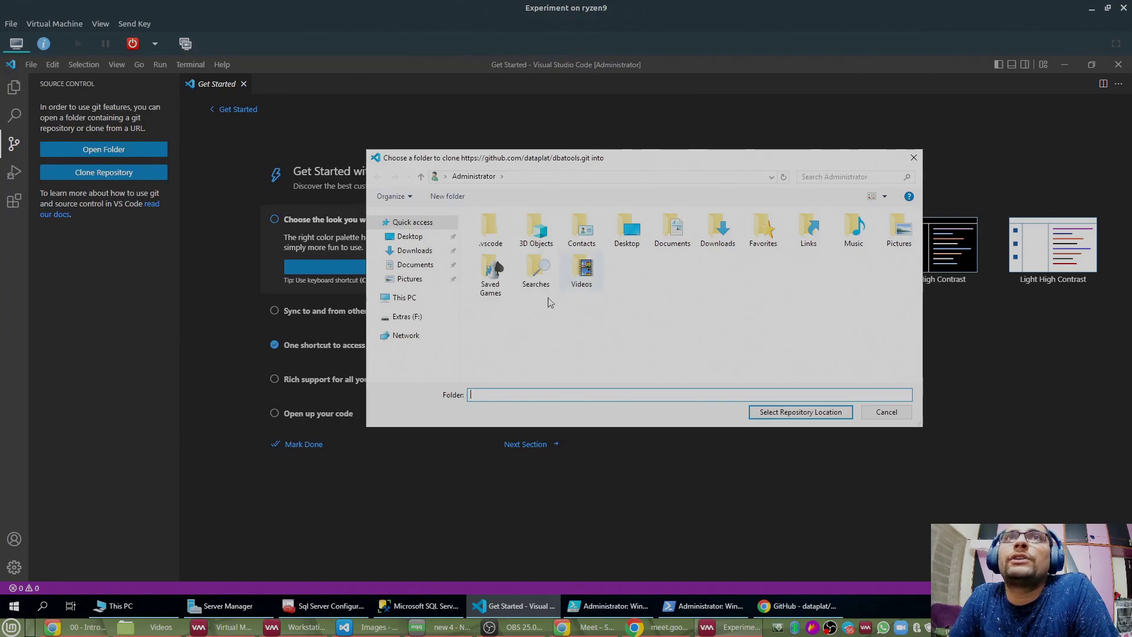
Step: Create a GitHub folder on Extras (F:) and pick it as the clone location
click(409, 322)
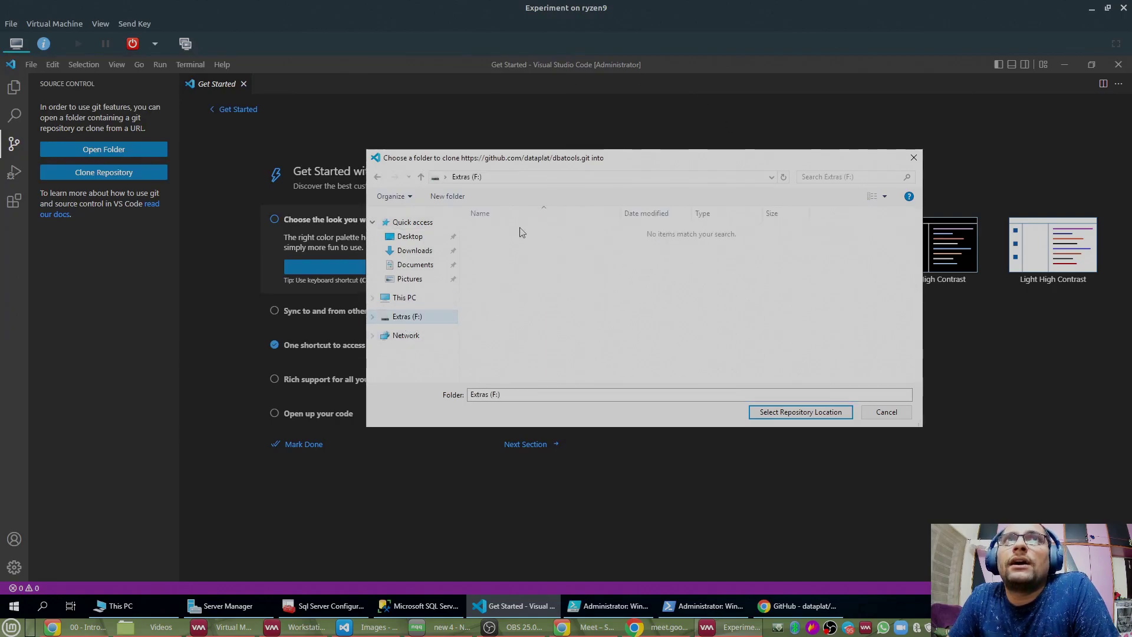
click(437, 198)
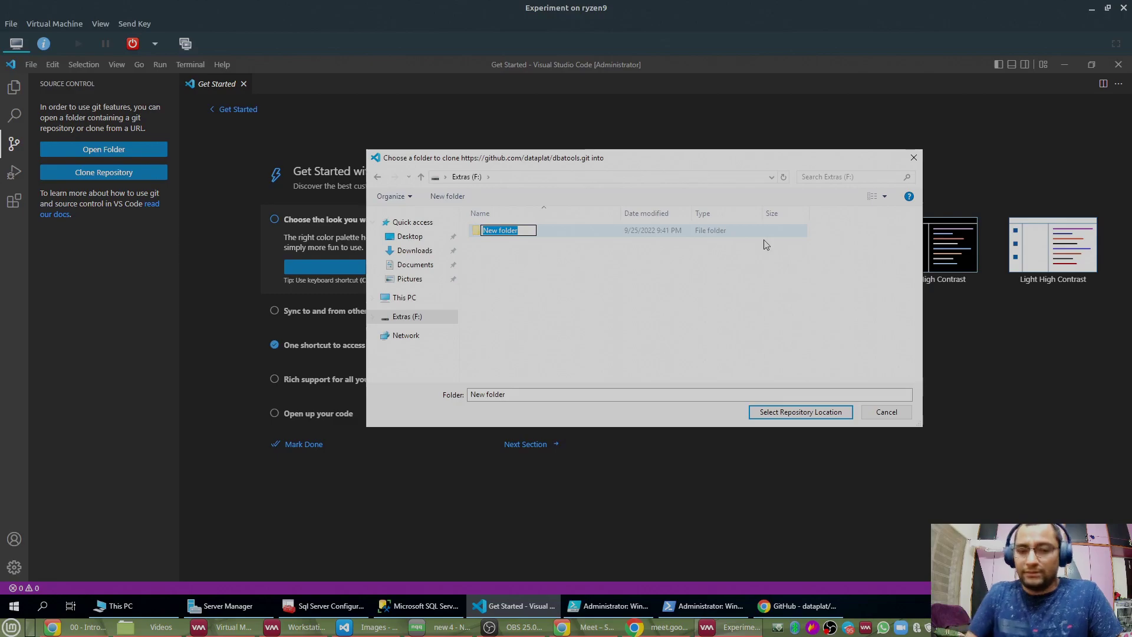
text(GitHub)
key(Return)
key(Return)
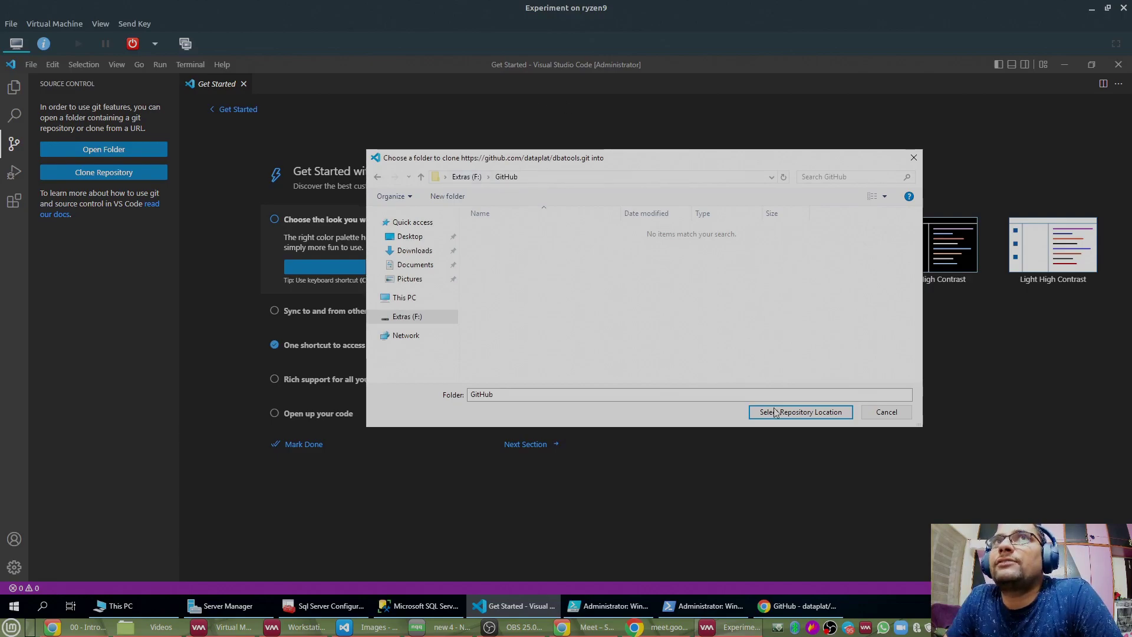
click(835, 414)
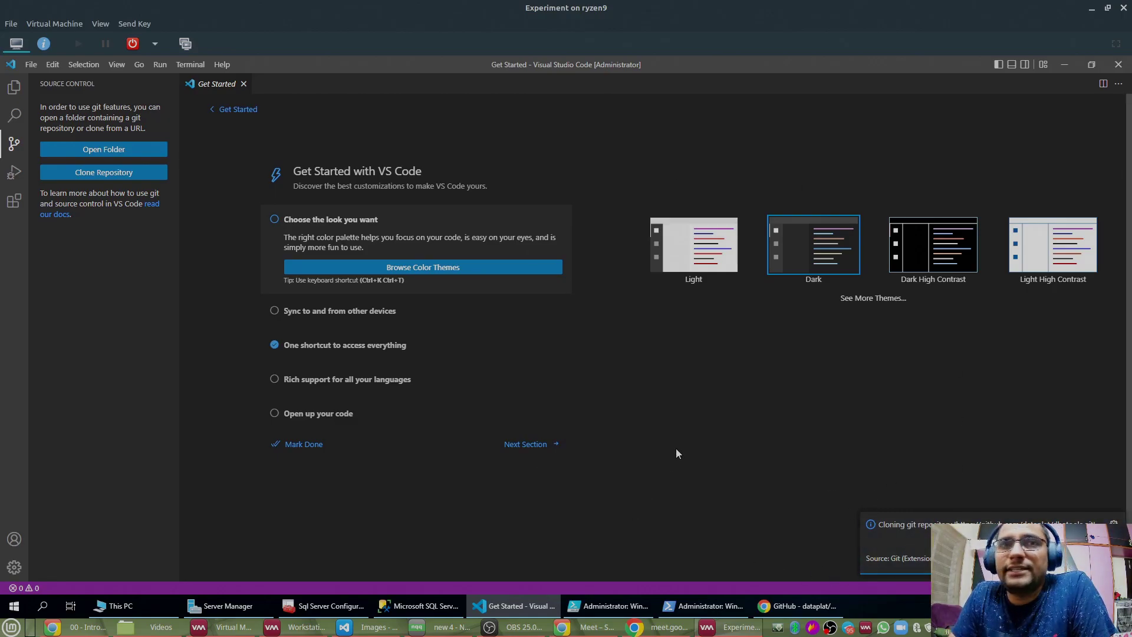
Step: Open ajaydwivedi.com/github/sqlmonitor in a new Chrome tab
click(798, 606)
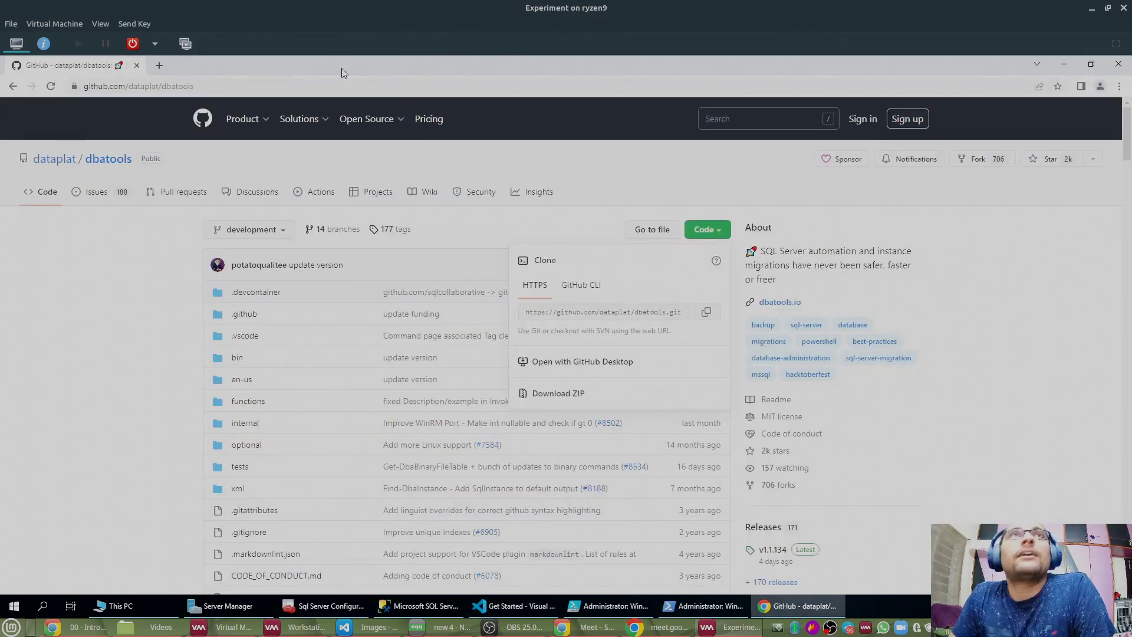
click(159, 66)
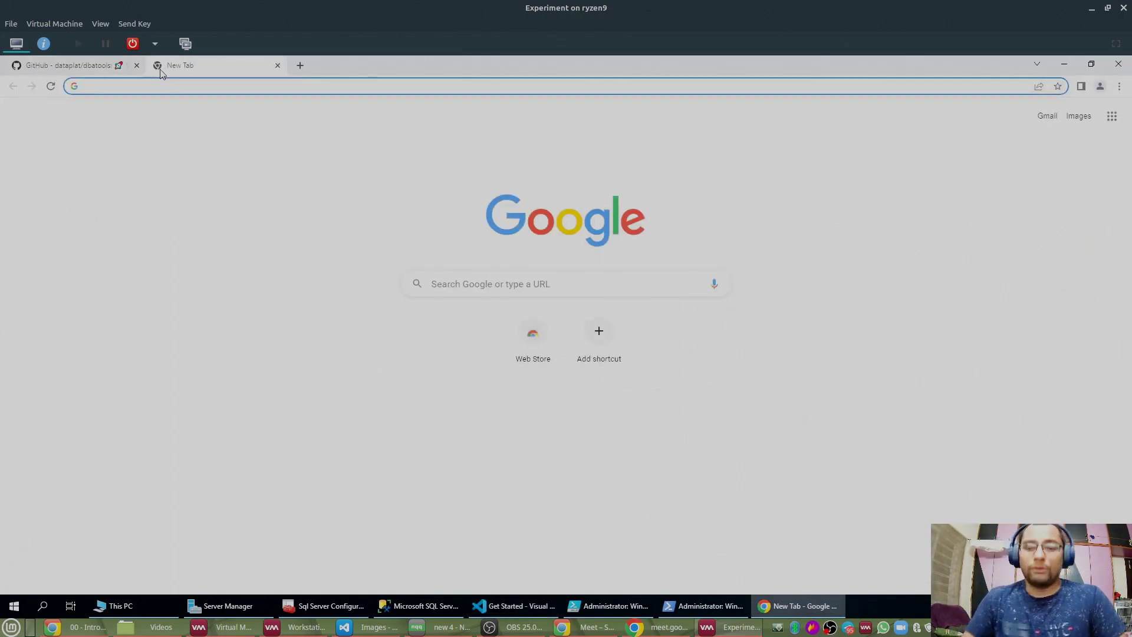
text(ajaydwive)
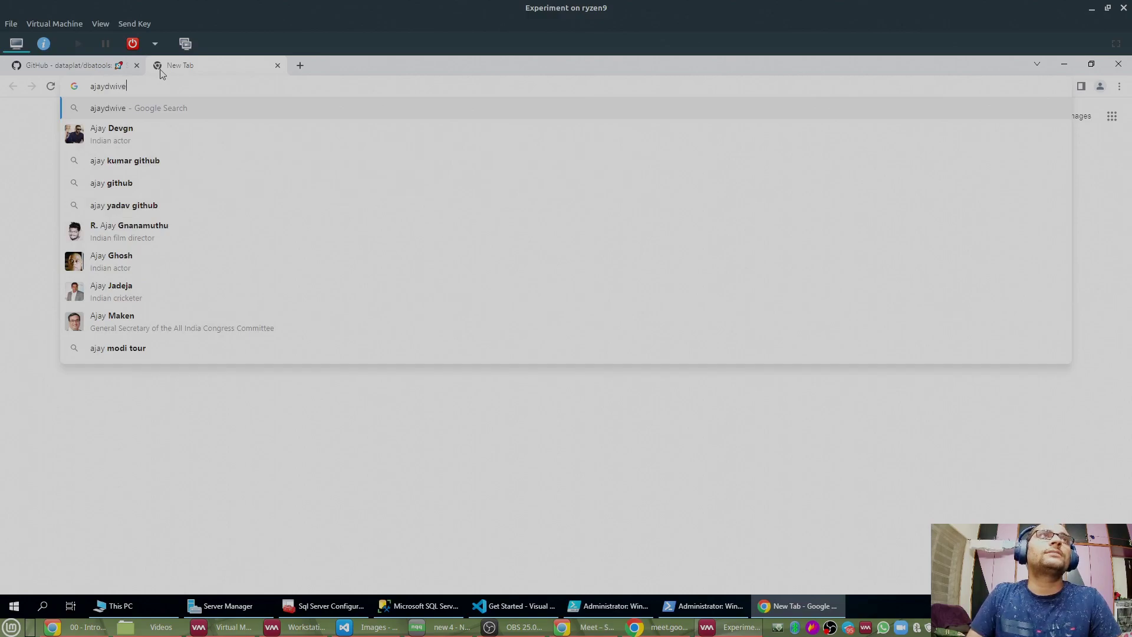
text(di.com/)
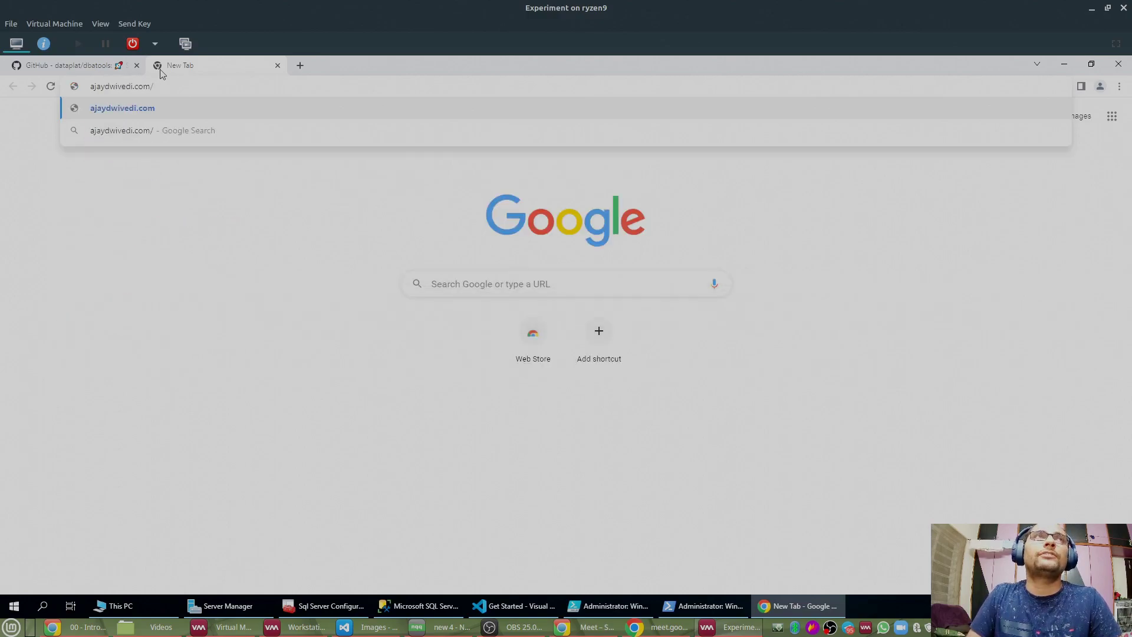
text(github)
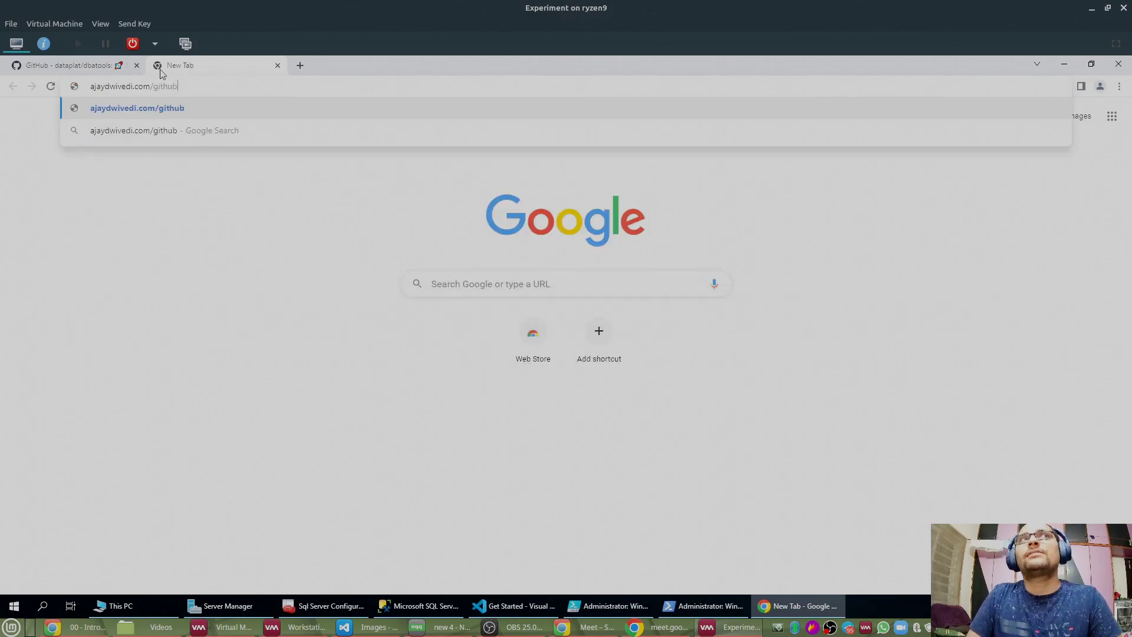
text(/sqlmoni)
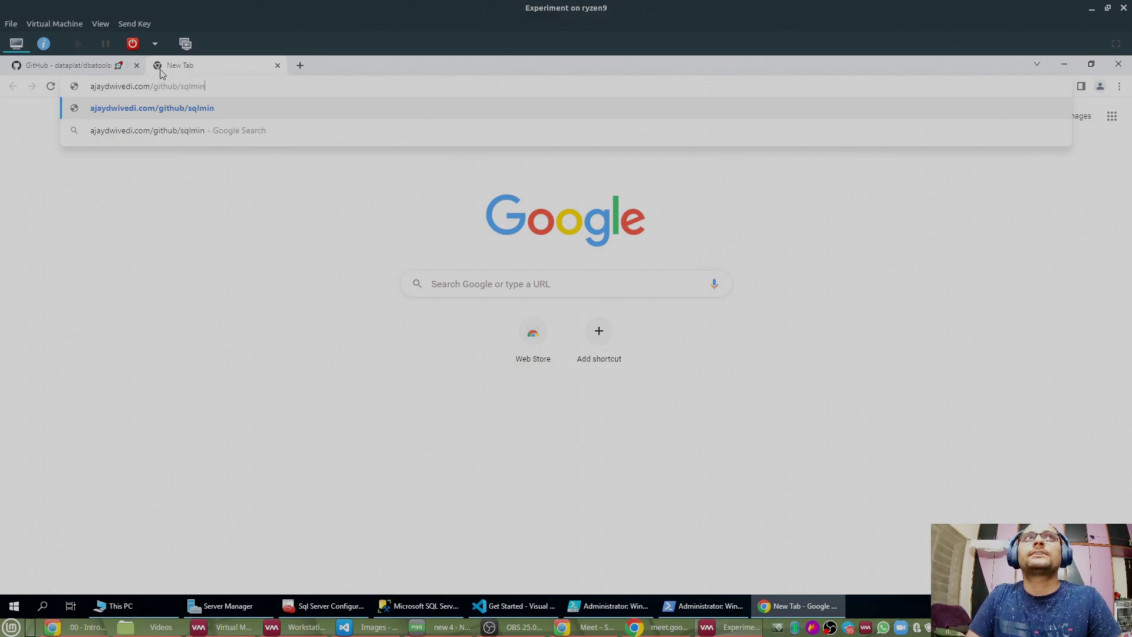
text(tor)
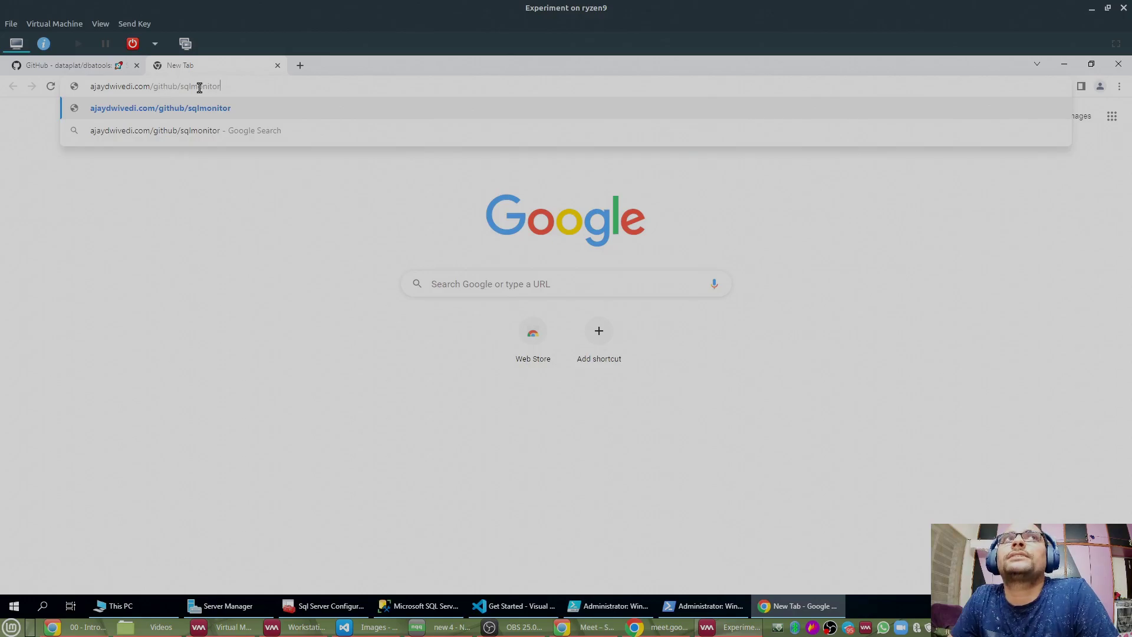
key(Return)
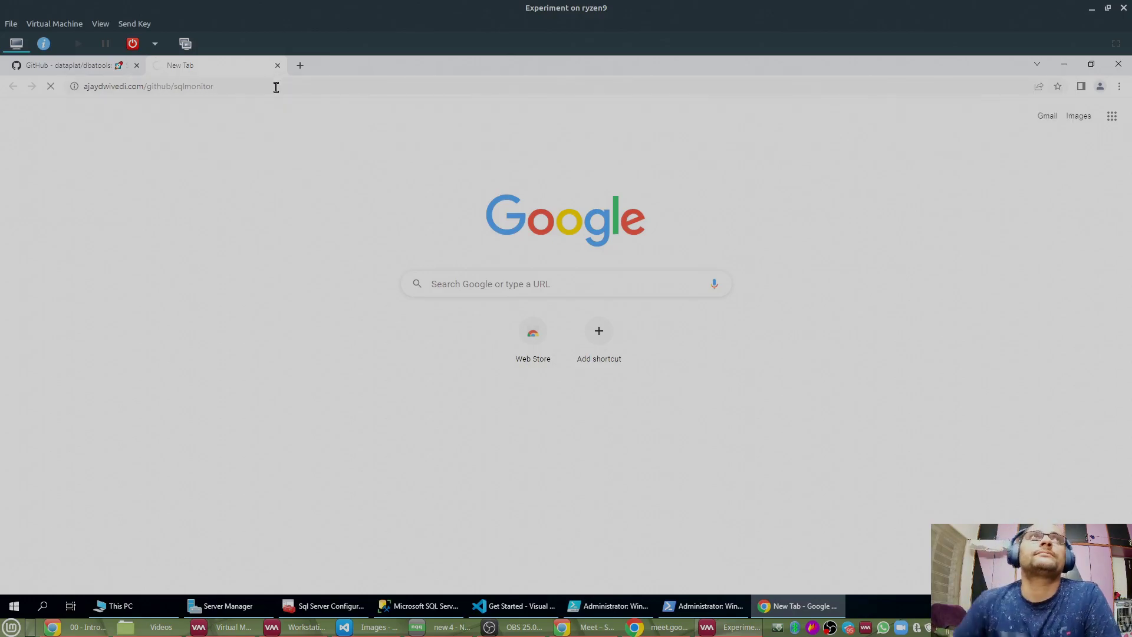
Step: Copy the SQLMonitor repository's HTTPS clone URL and go back to VS Code
scroll(822, 236, up, 18)
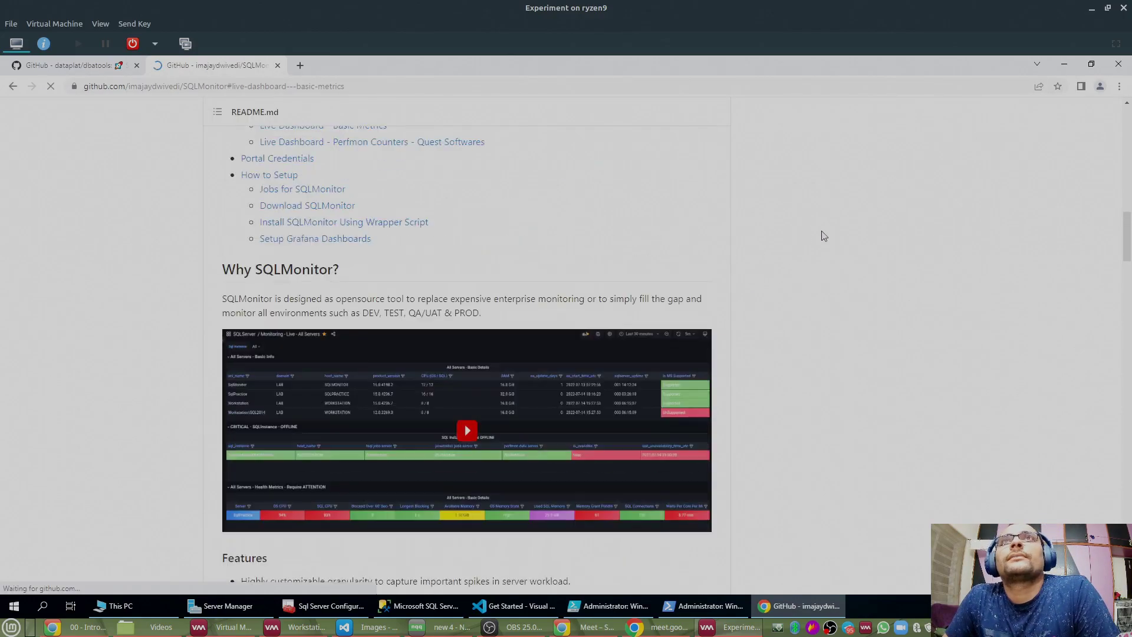
scroll(825, 221, down, 9)
scroll(784, 221, up, 10)
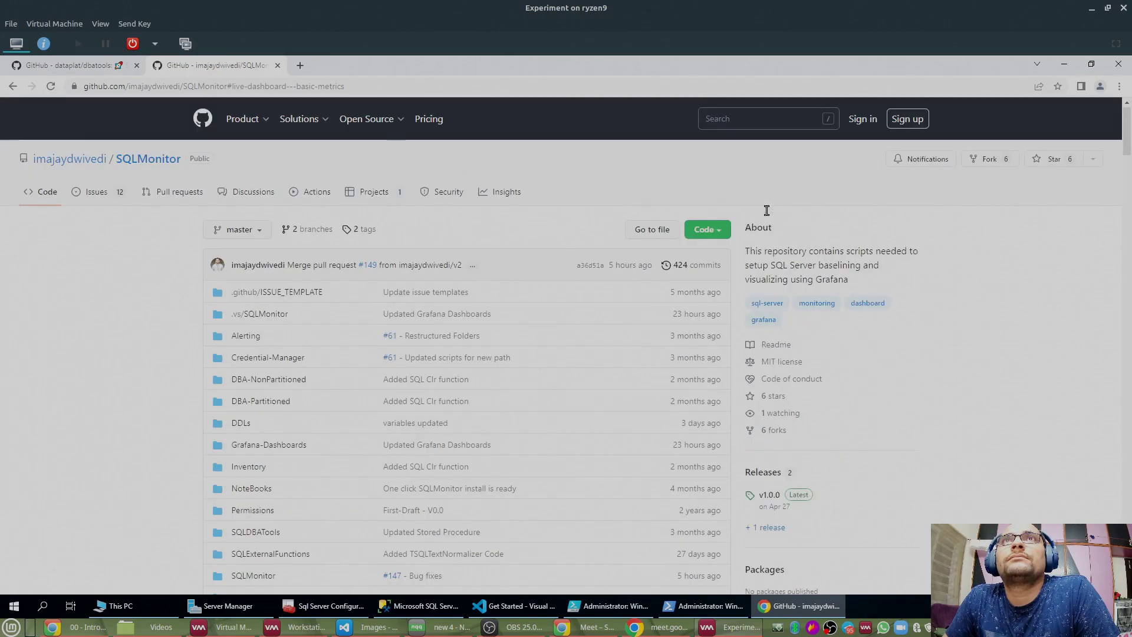
click(706, 236)
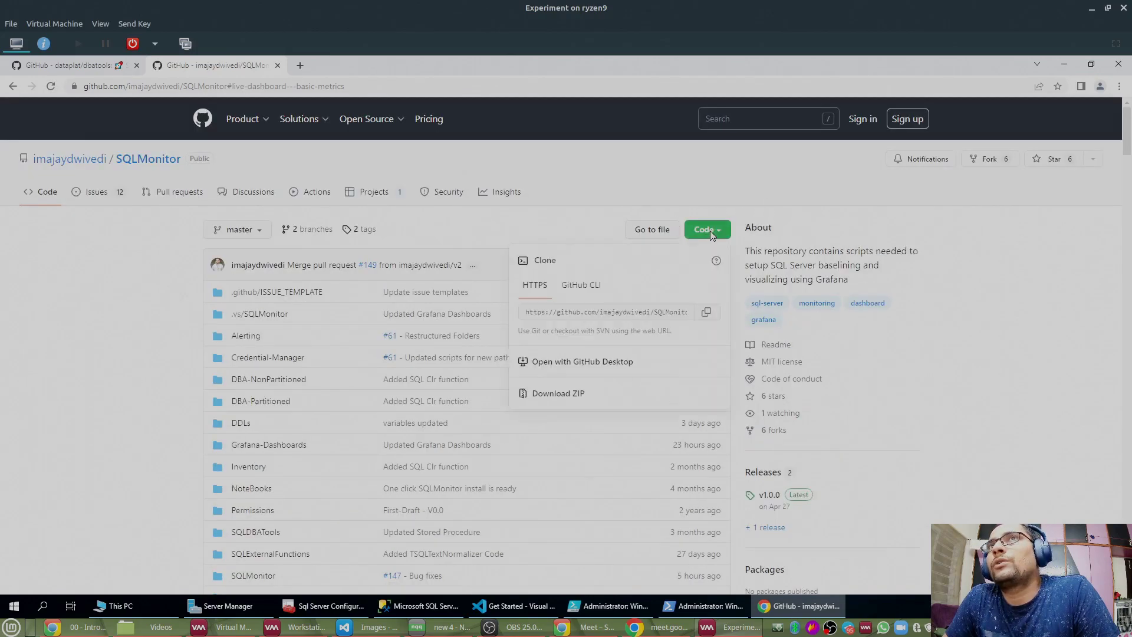
click(708, 313)
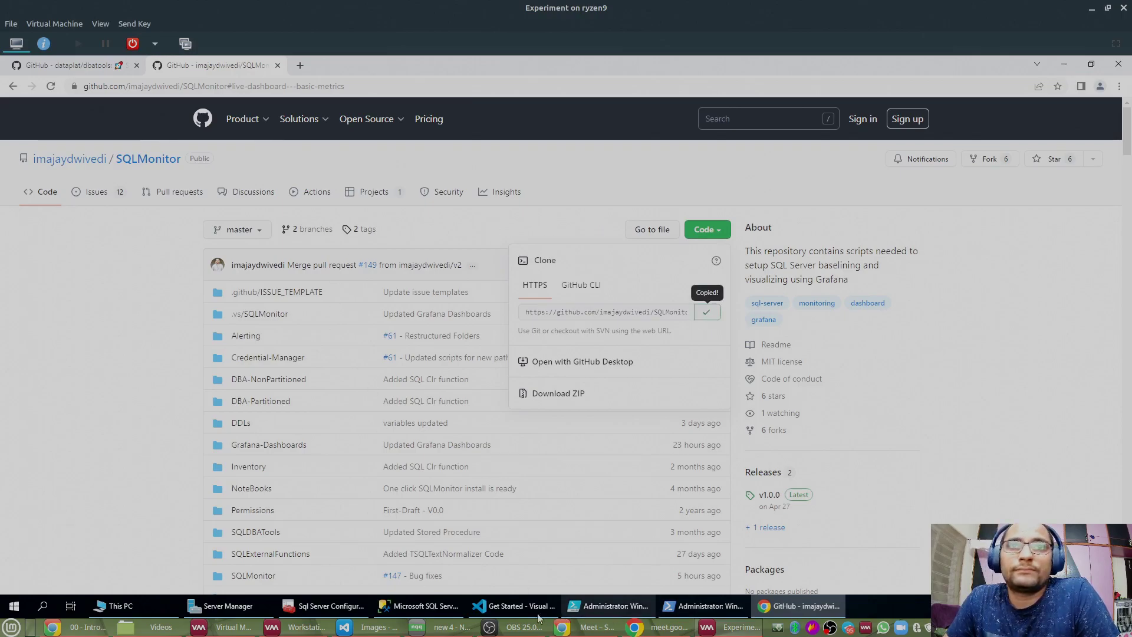
click(499, 607)
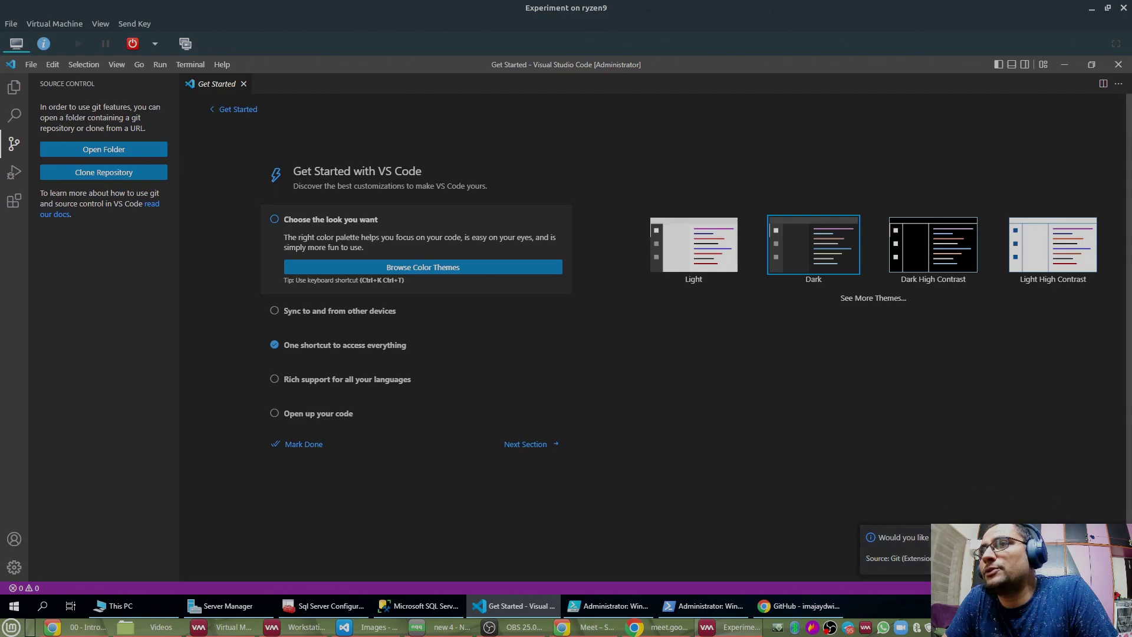
Step: Start a Clone Repository from the pasted SQLMonitor URL in Source Control
click(1033, 558)
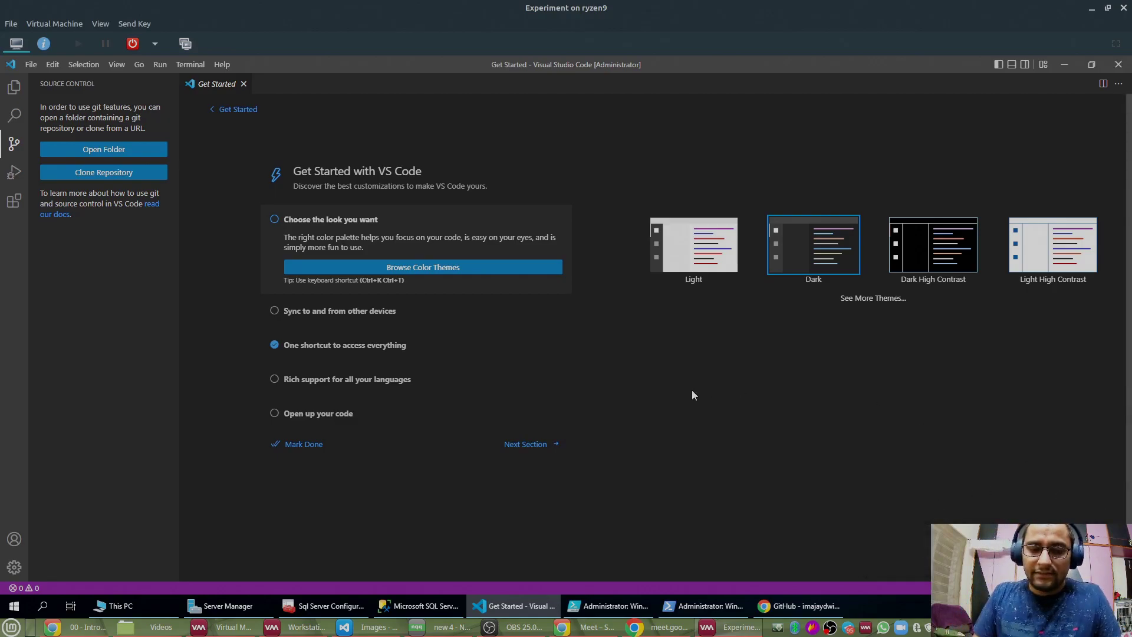
click(131, 174)
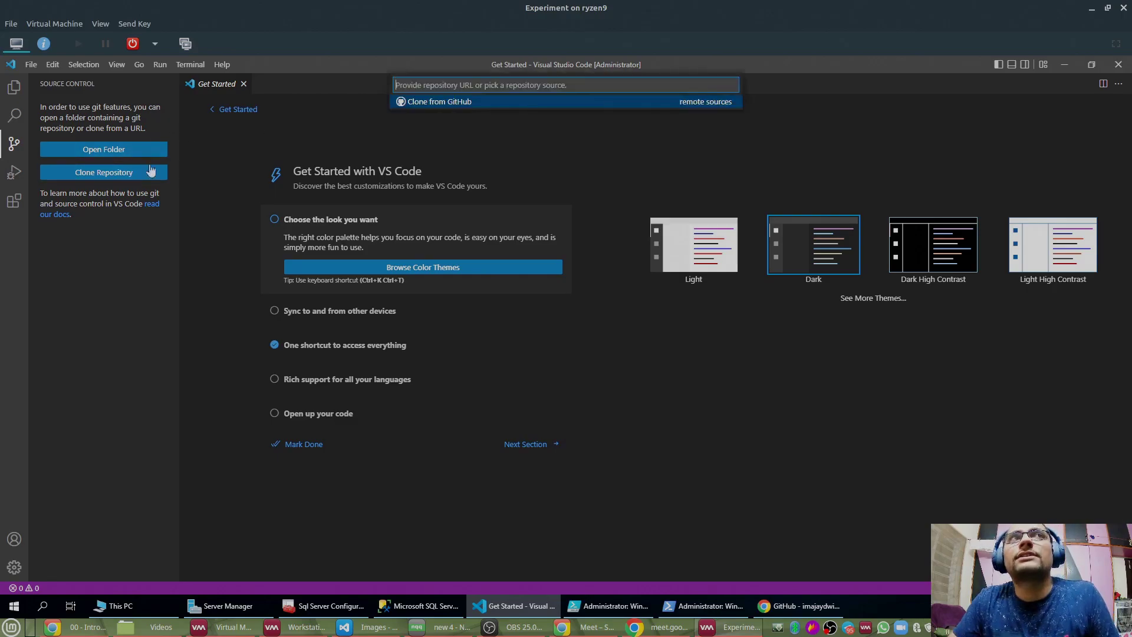
key(ctrl+v)
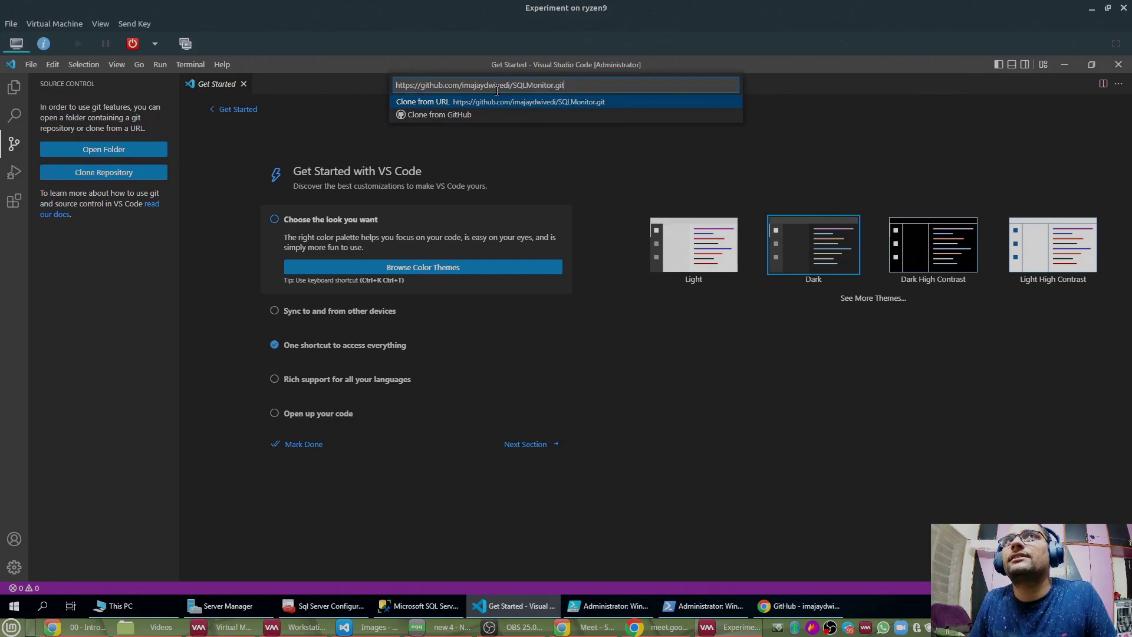
key(Return)
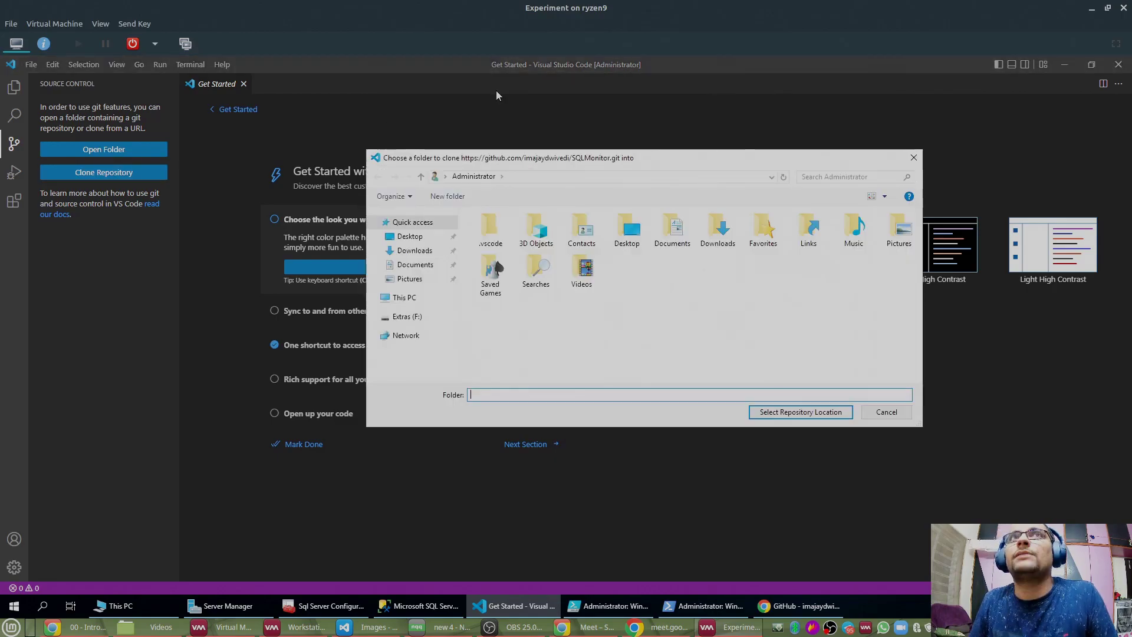
Step: Choose F:\GitHub on the Extras (F:) drive as the clone destination
click(420, 319)
click(494, 232)
double_click(496, 233)
click(786, 412)
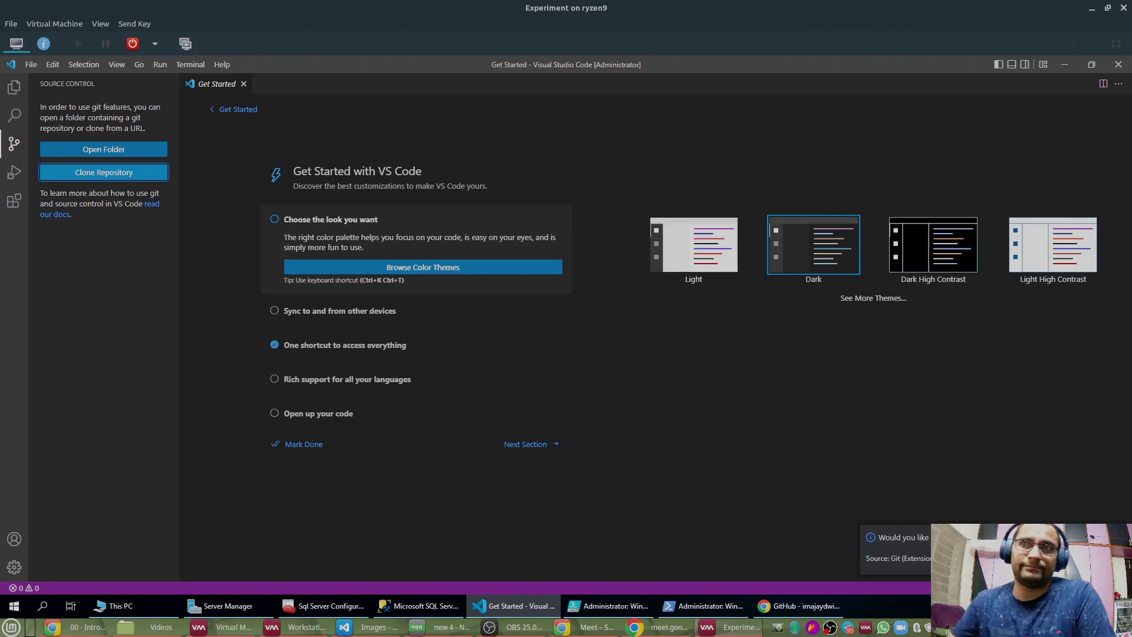
Step: Open the cloned SQLMonitor repository, trusting the authors of the parent GitHub folder
click(1025, 558)
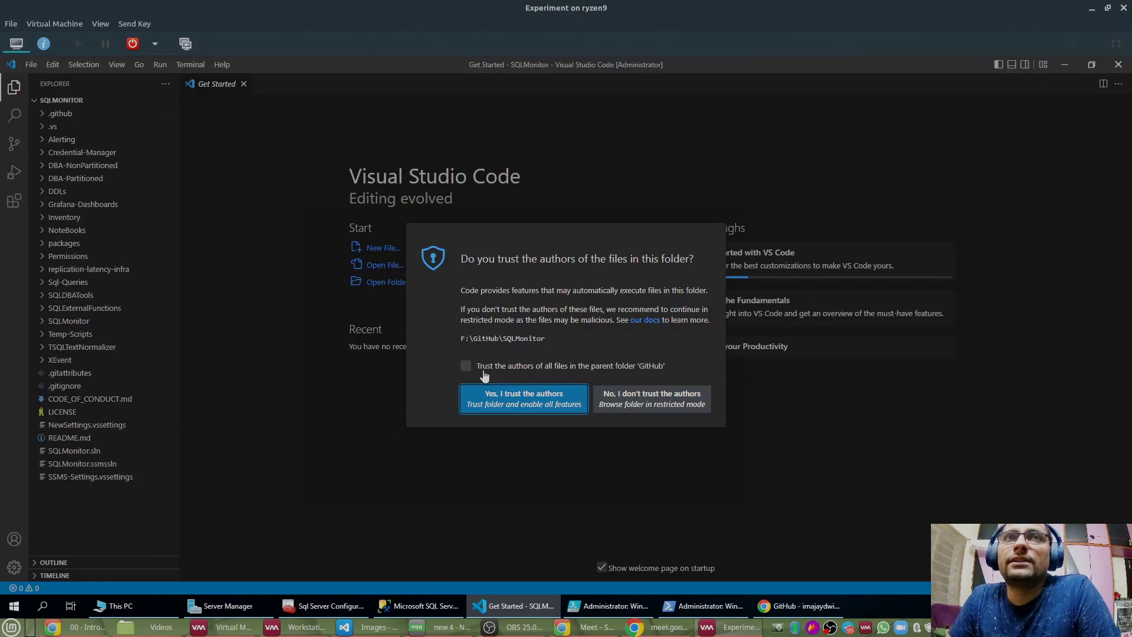
click(466, 367)
click(504, 401)
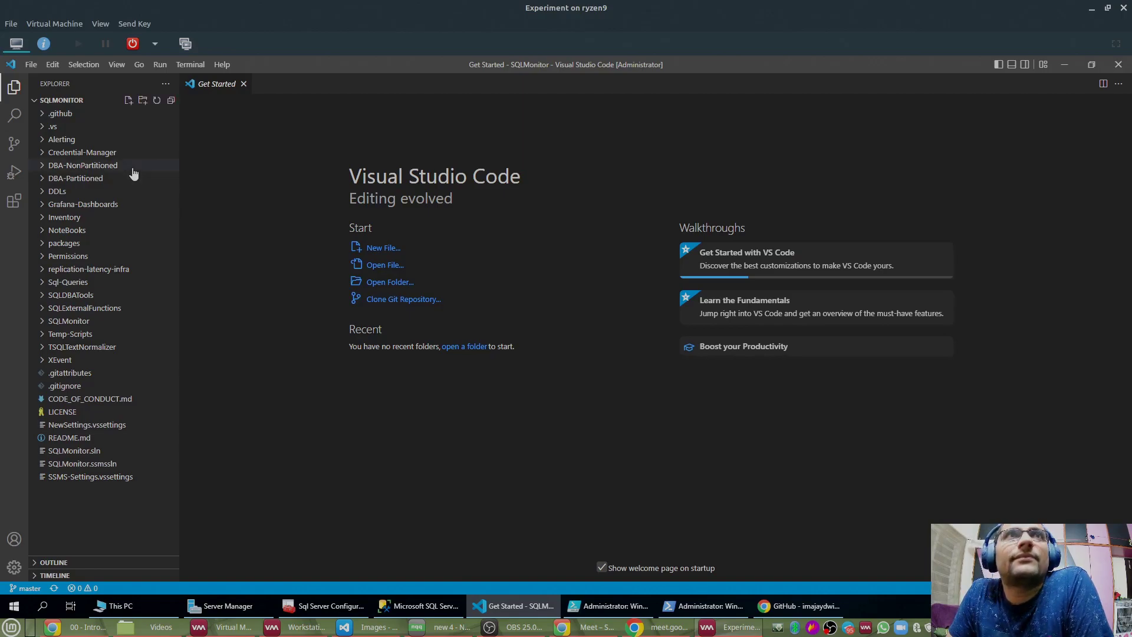
Step: Create a new folder named Private at the repository root
click(143, 101)
text(Private)
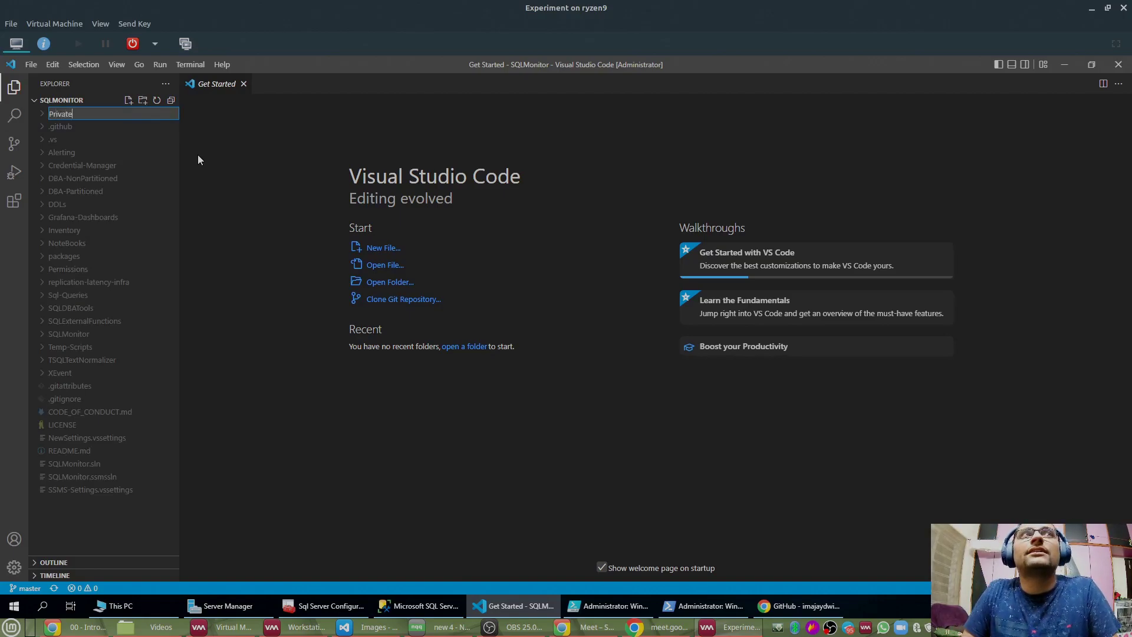
key(Return)
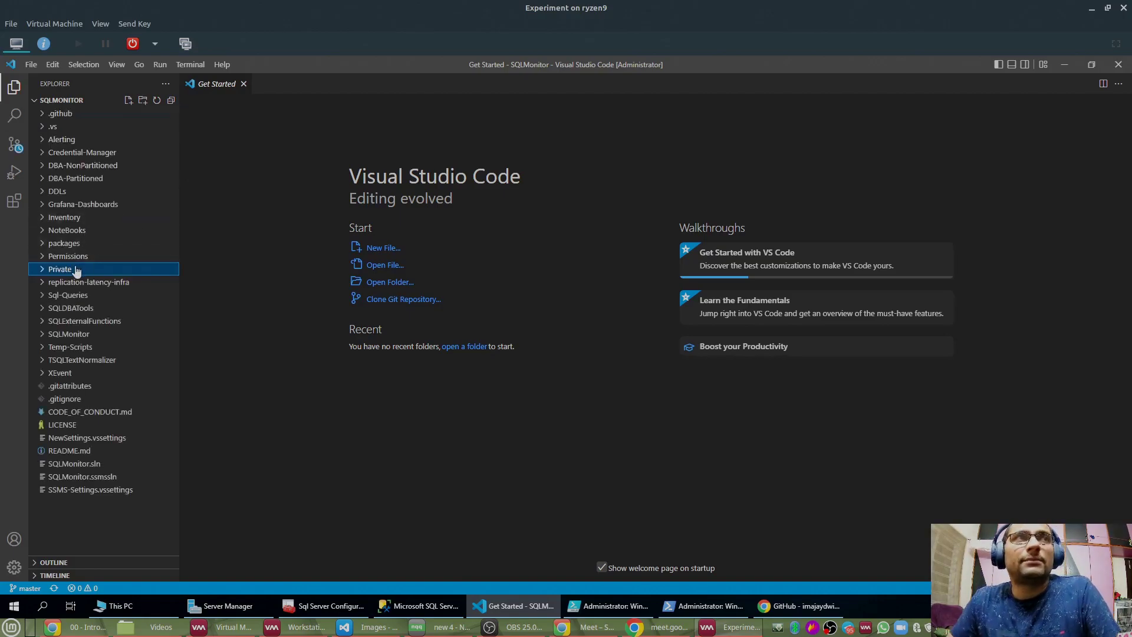
right_click(68, 271)
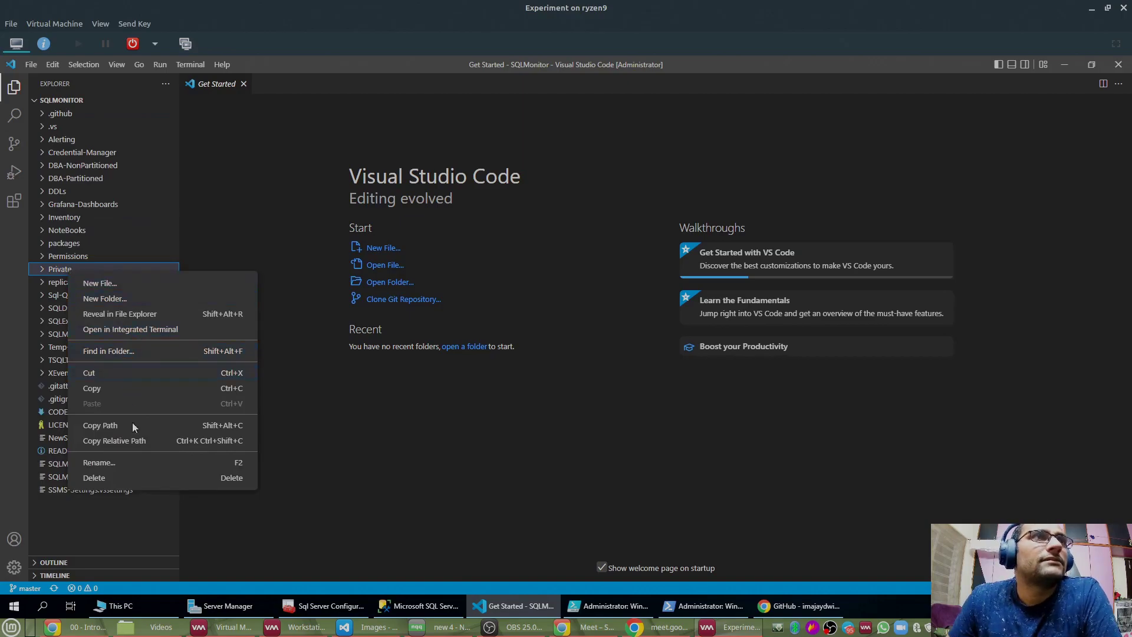
Step: Reveal Private in File Explorer and select both Wrapper scripts in the SQLMonitor subfolder
click(118, 314)
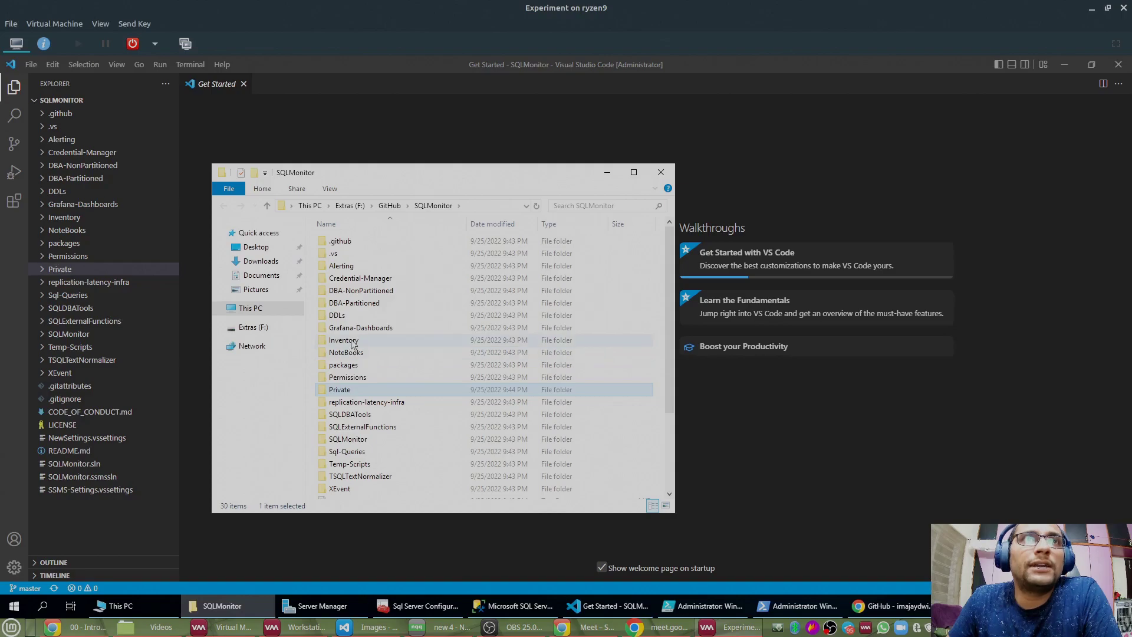
scroll(356, 361, down, 2)
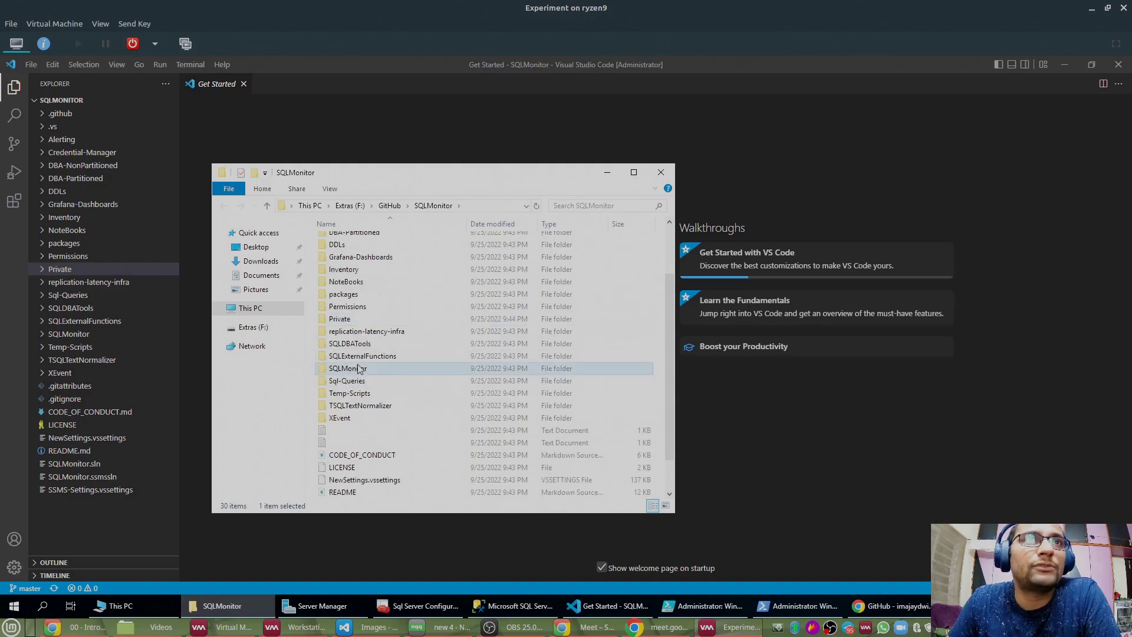
double_click(355, 369)
click(378, 464)
ctrl+click(389, 476)
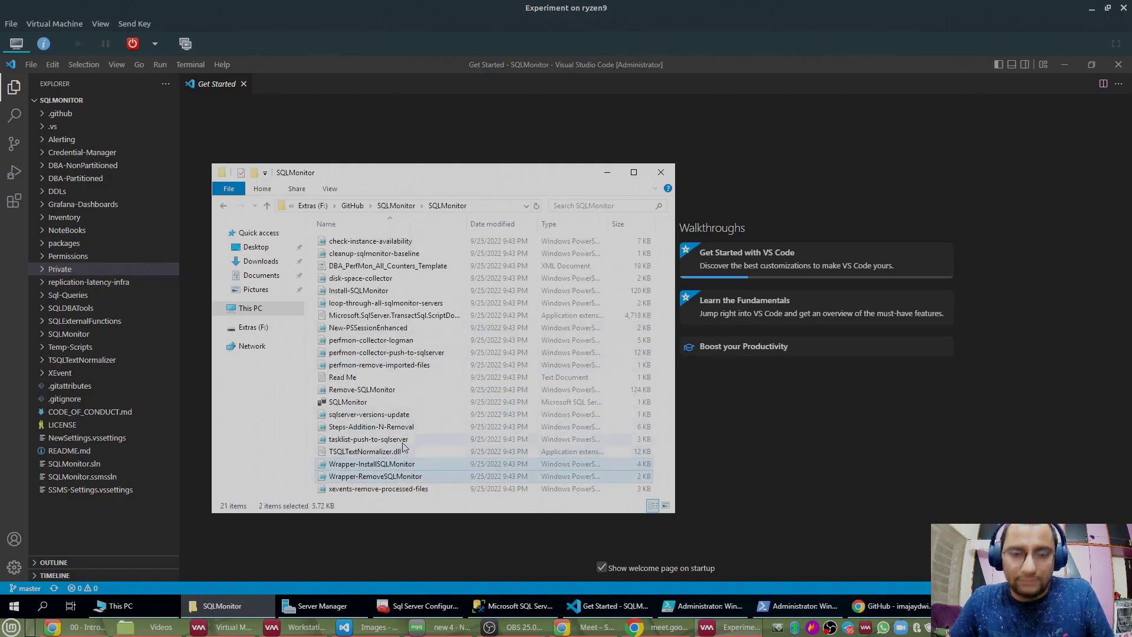
Step: Paste Wrapper-InstallSQLMonitor.ps1 and Wrapper-RemoveSQLMonitor.ps1 into Private and check them in VS Code
click(396, 206)
double_click(341, 390)
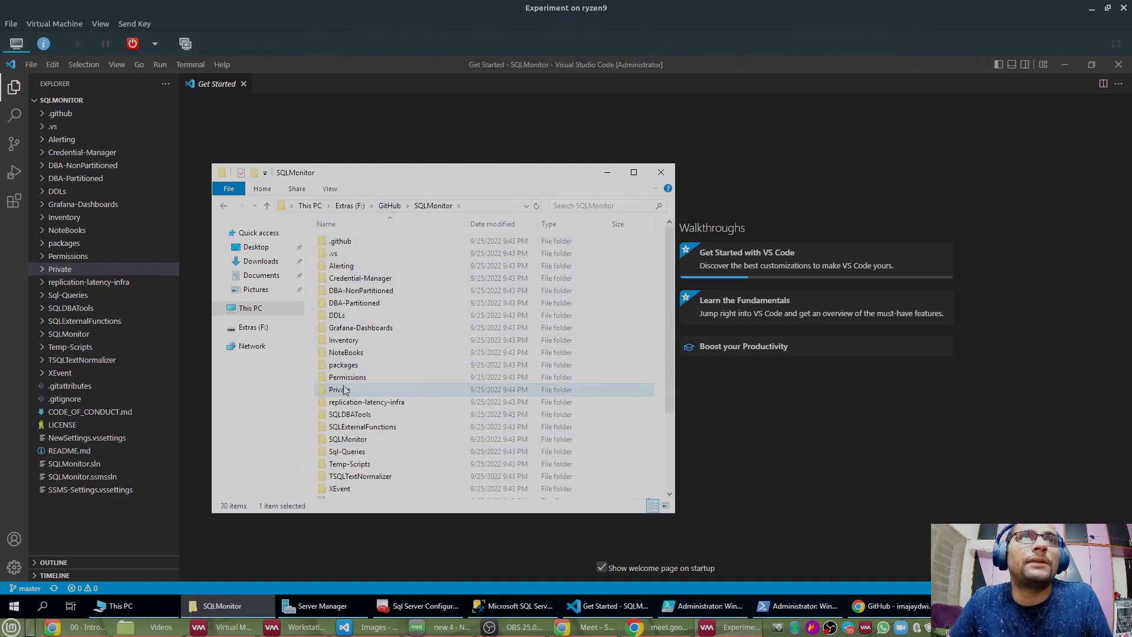
key(ctrl+v)
click(434, 342)
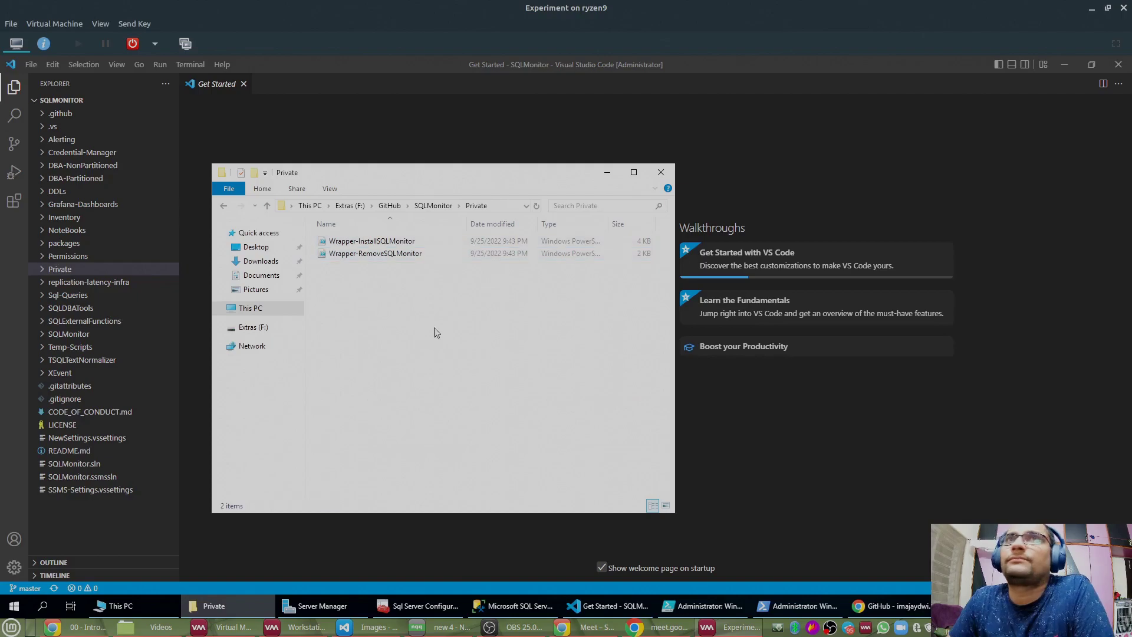
click(606, 172)
click(42, 270)
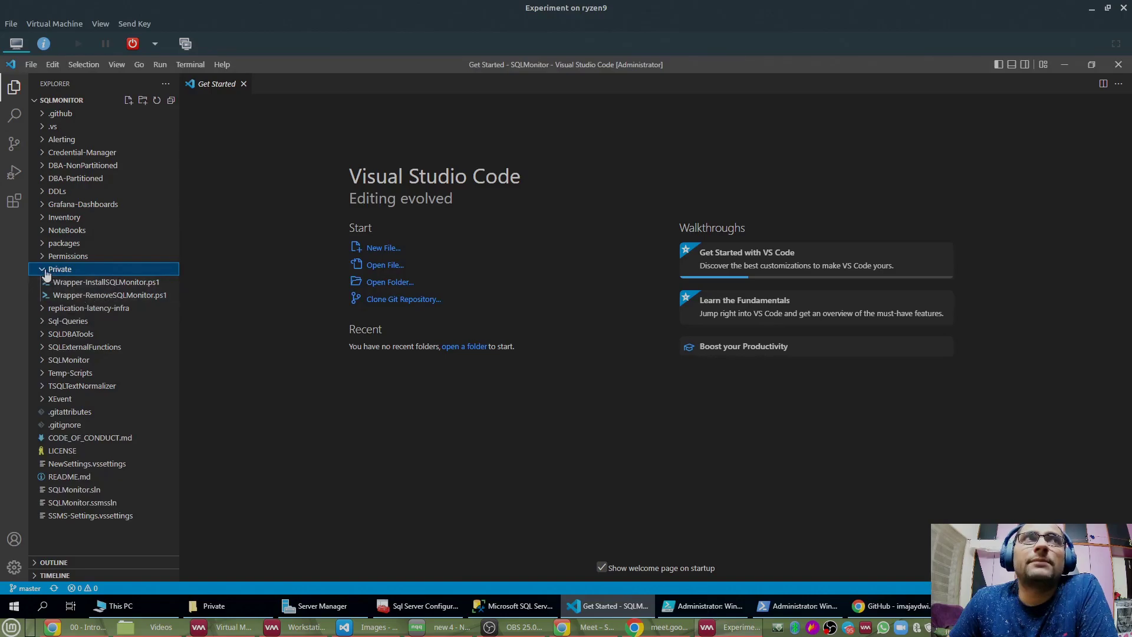
Step: Open an enlarged PowerShell terminal and run git pull, which fails as 'git' is unrecognized
click(56, 271)
click(293, 267)
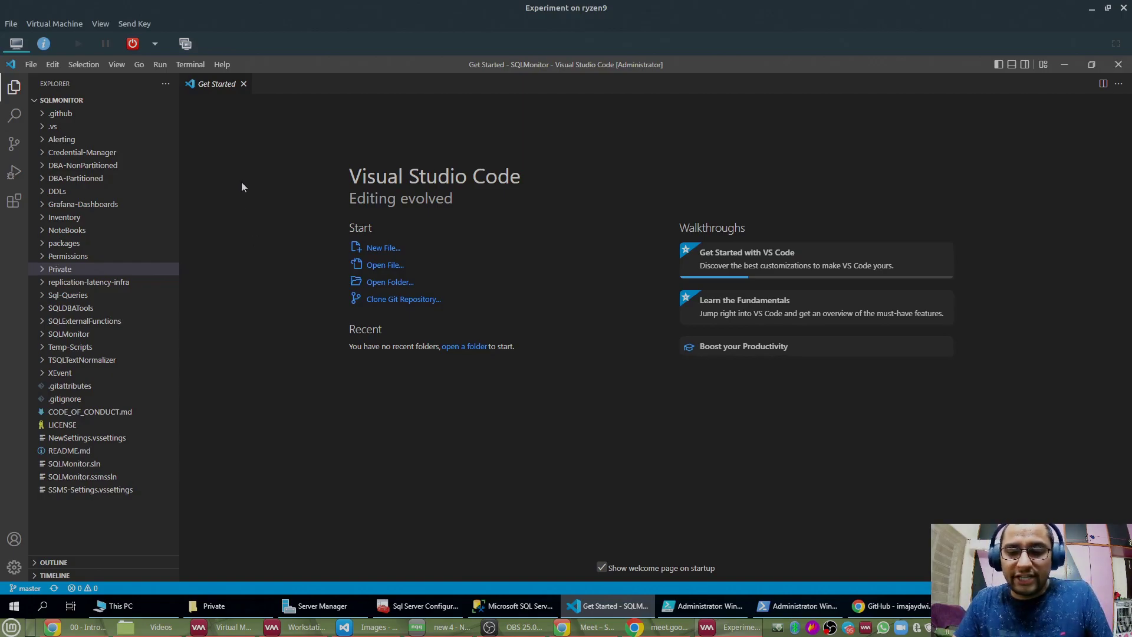
key(ctrl+grave)
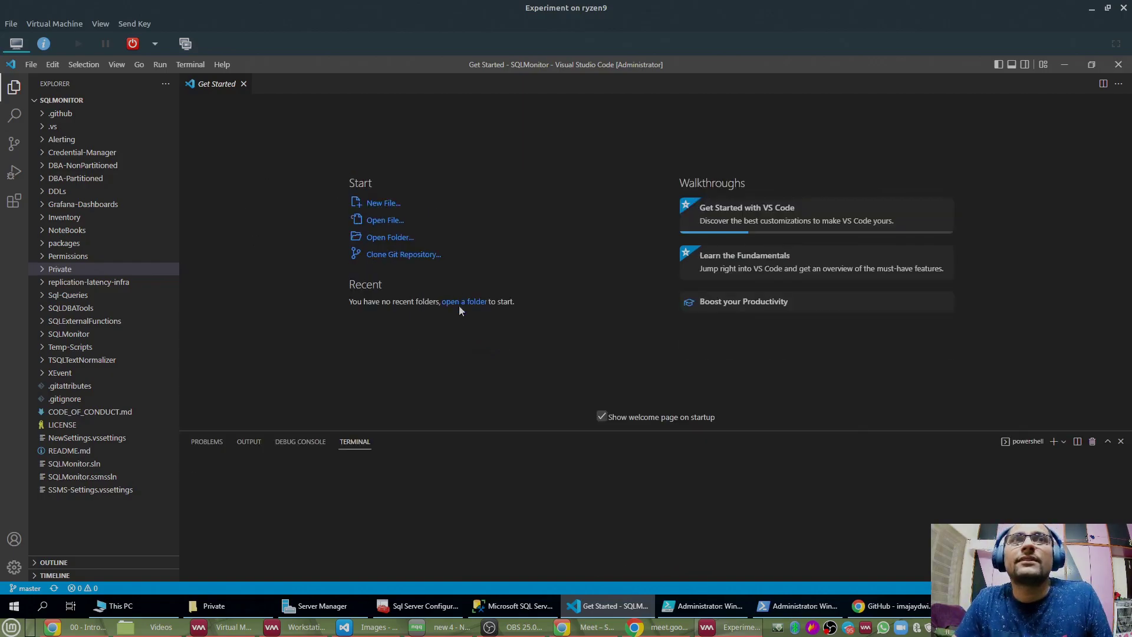
drag(535, 429, 571, 59)
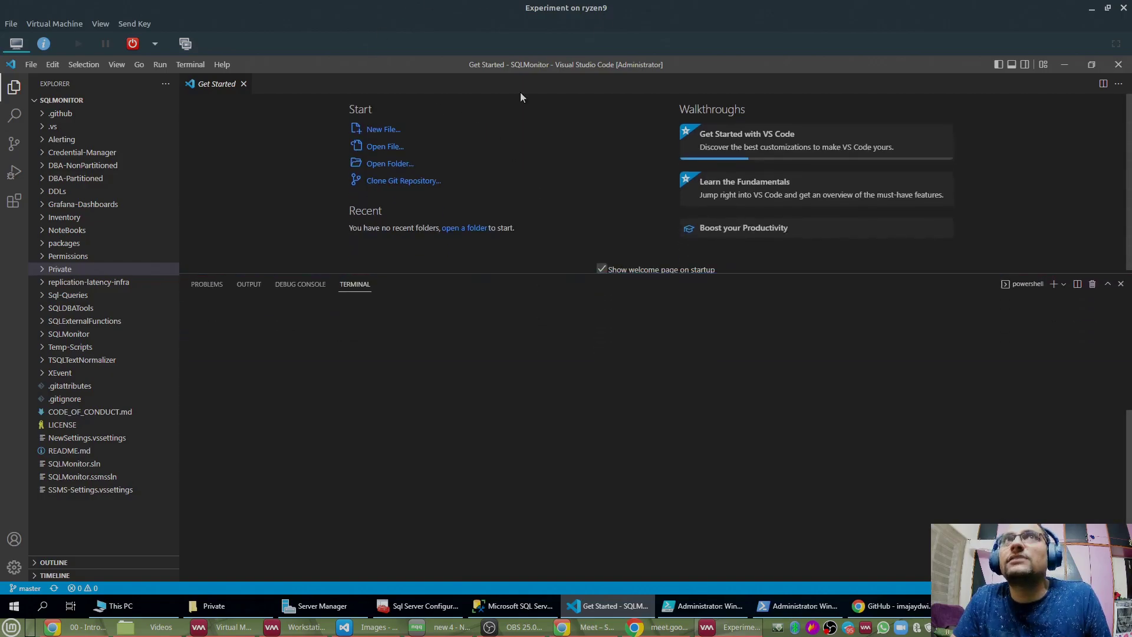
key(Return)
key(Return)
text(git pull)
key(Return)
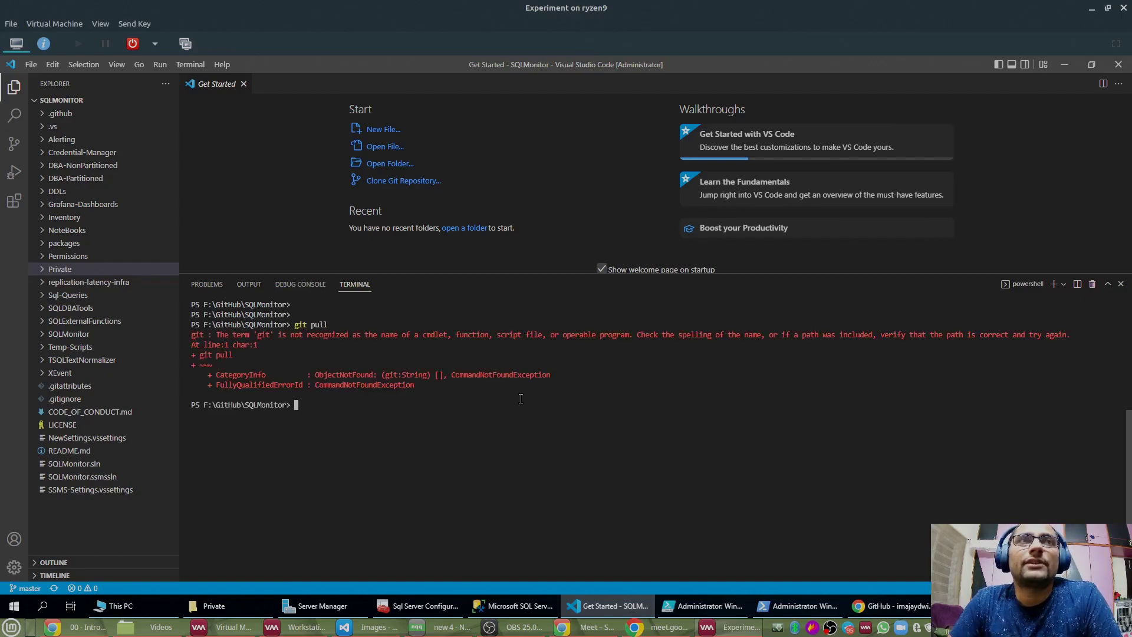
Step: Choose Pull from the Source Control view's more-actions menu
click(637, 161)
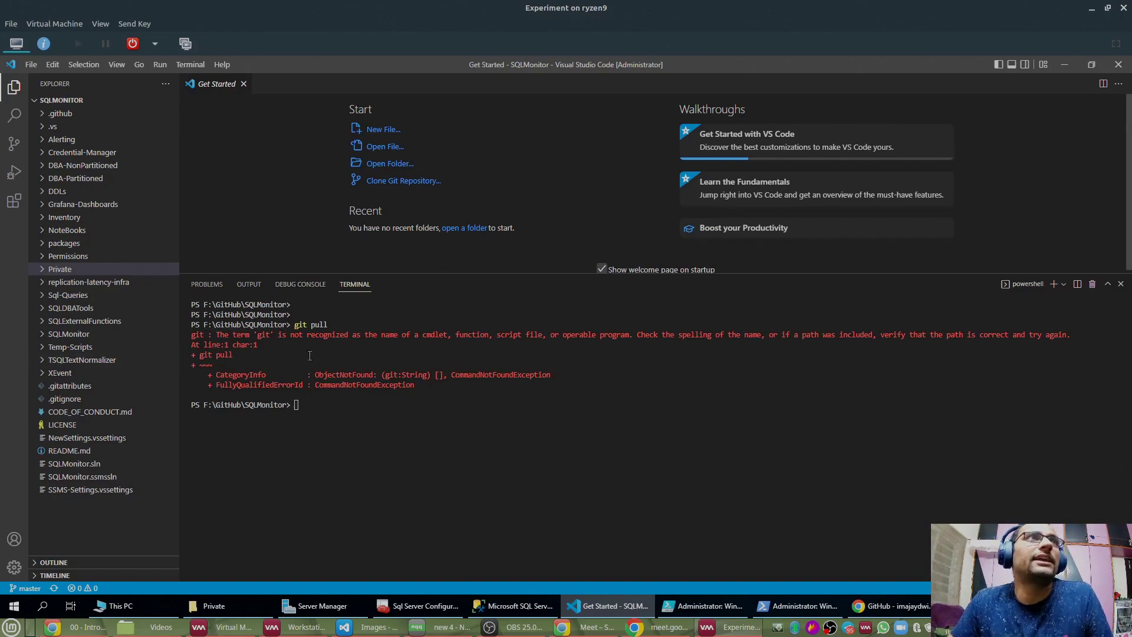
click(15, 148)
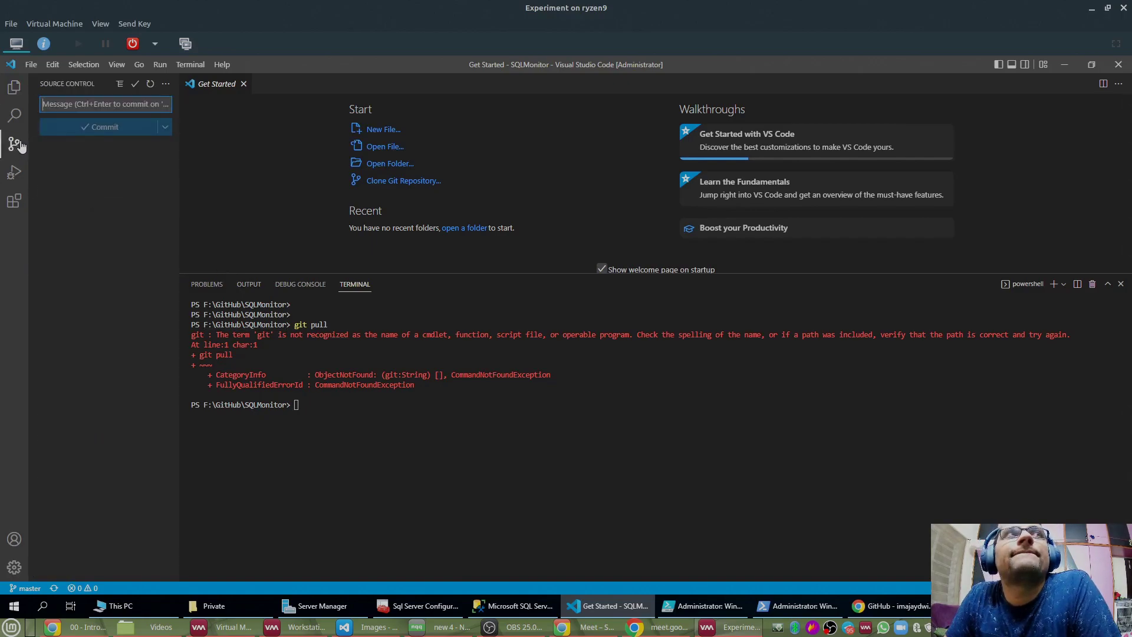
click(166, 84)
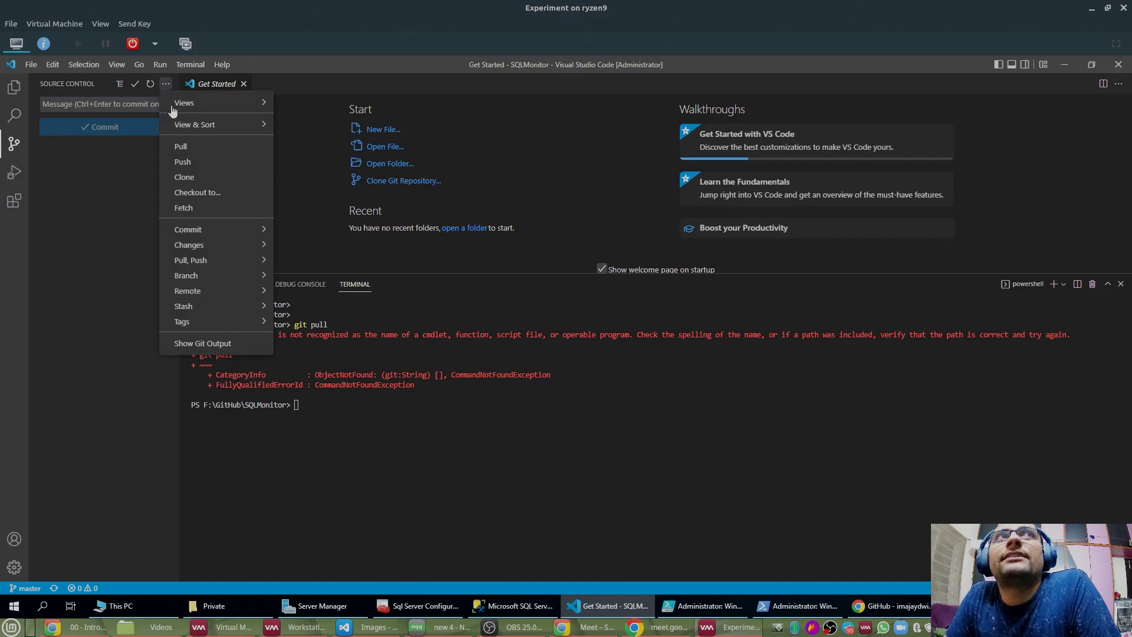
click(175, 148)
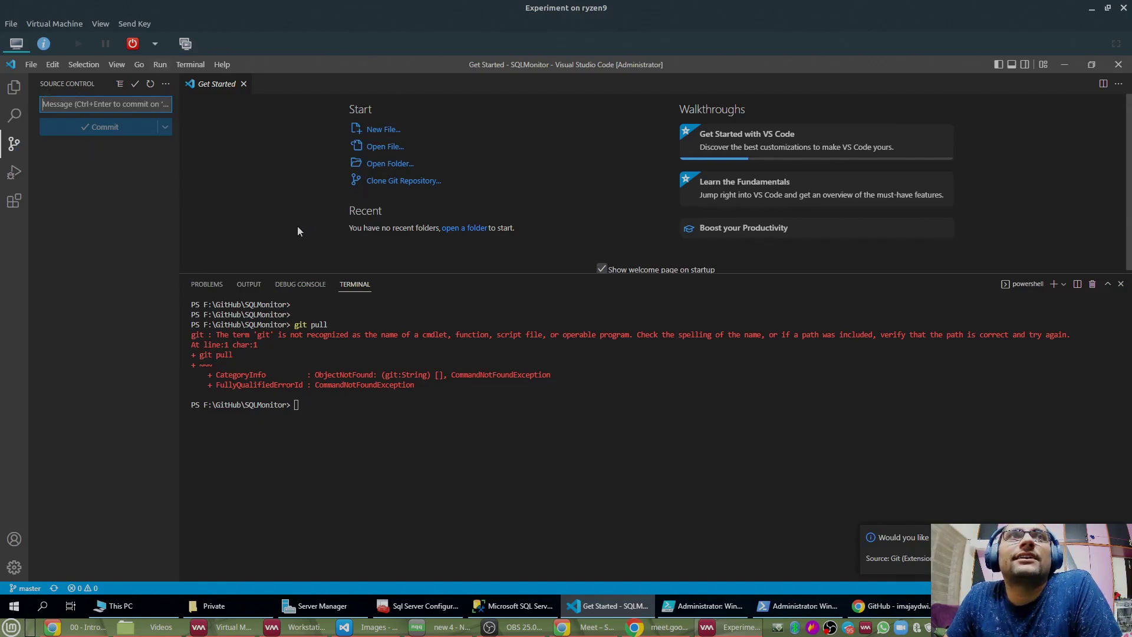
Step: Expand the Private folder in the Explorer to show the two Wrapper scripts
click(14, 87)
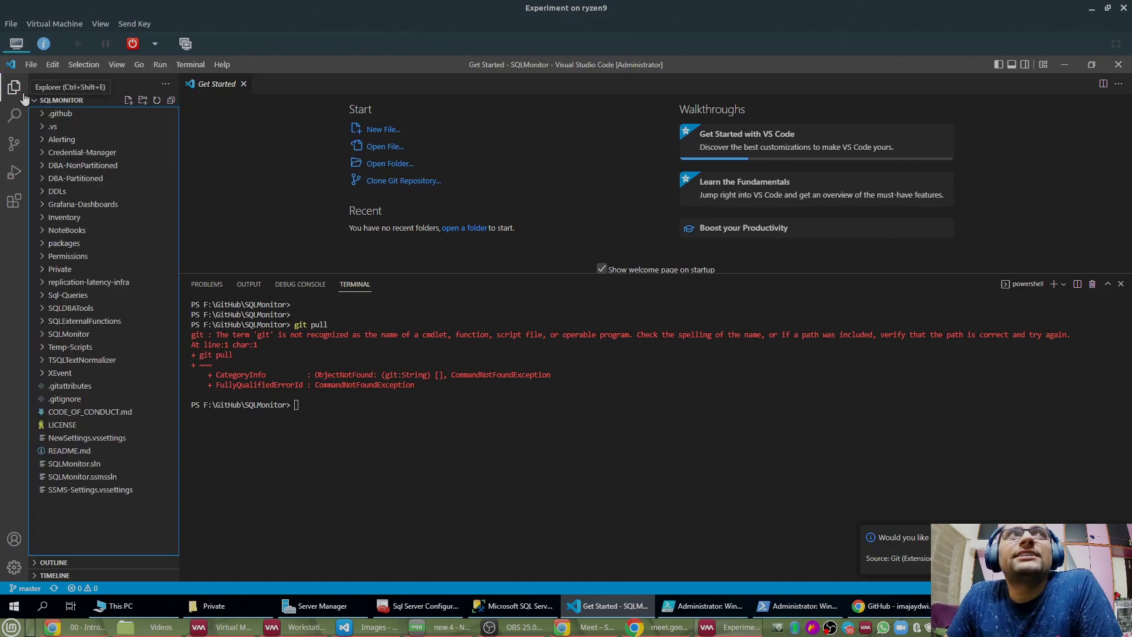
click(46, 272)
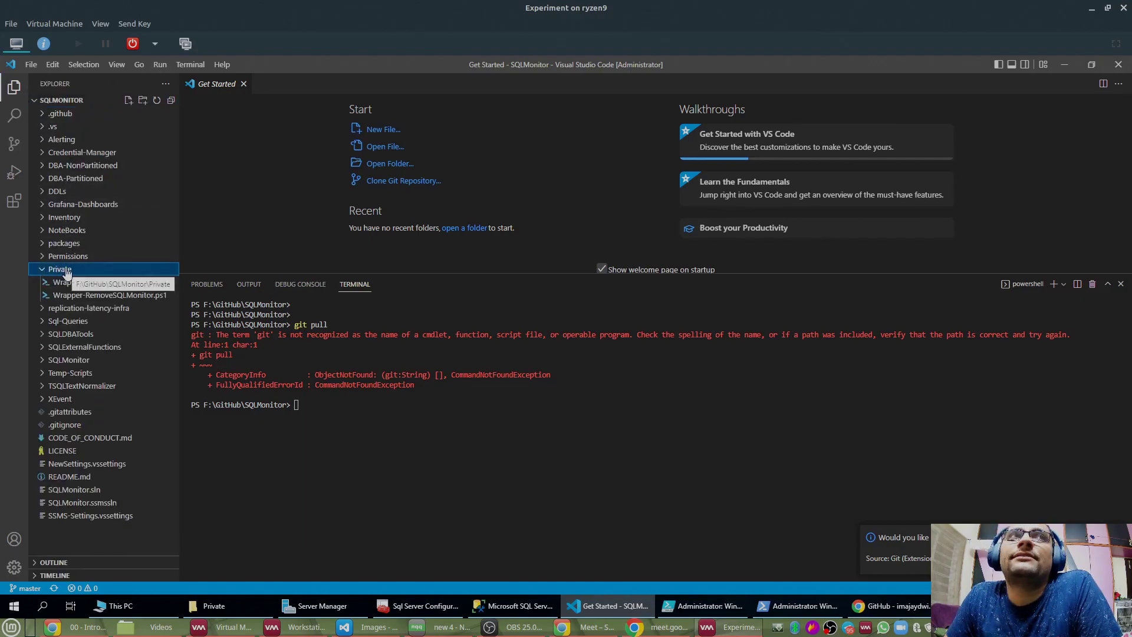
click(68, 270)
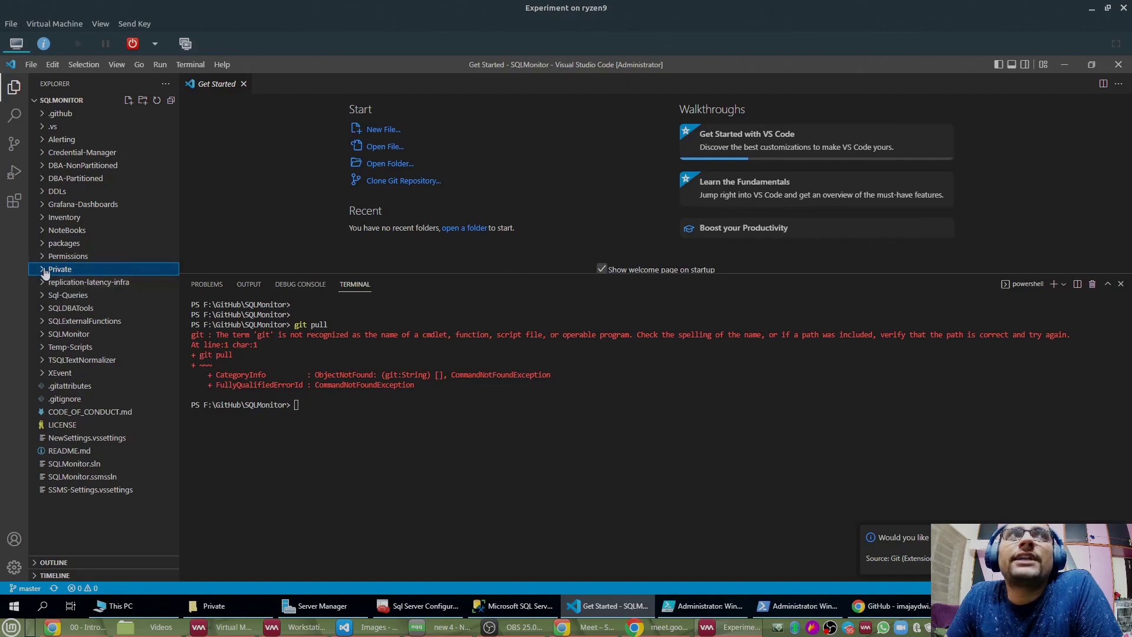
click(43, 270)
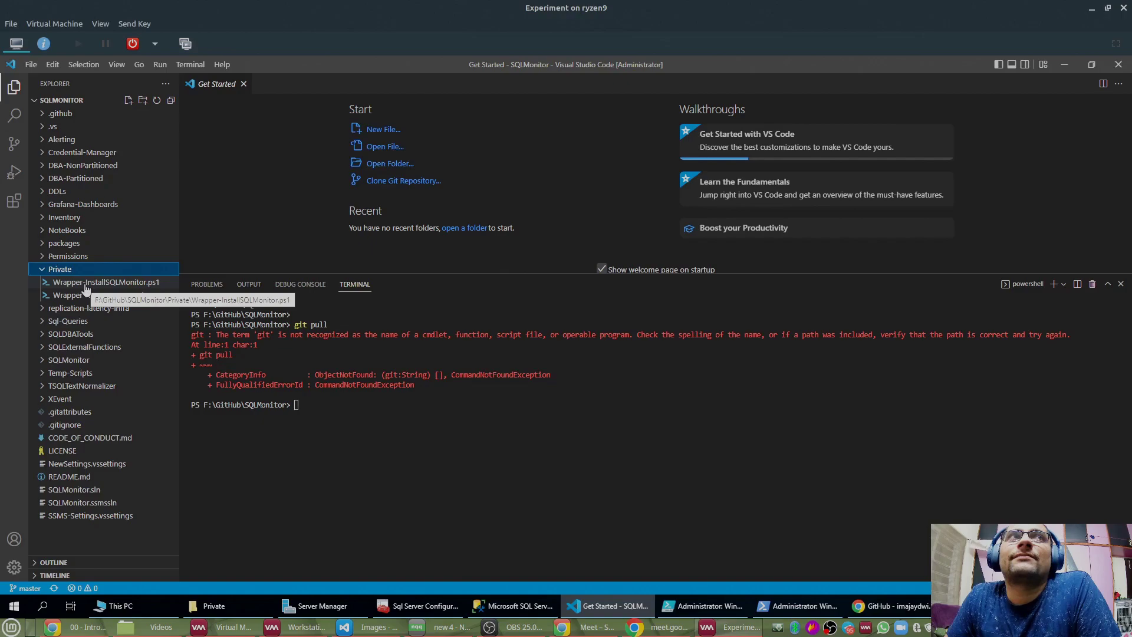
Step: Open Wrapper-InstallSQLMonitor.ps1 and review its credential, InventoryServer and InventoryDatabase lines
click(133, 284)
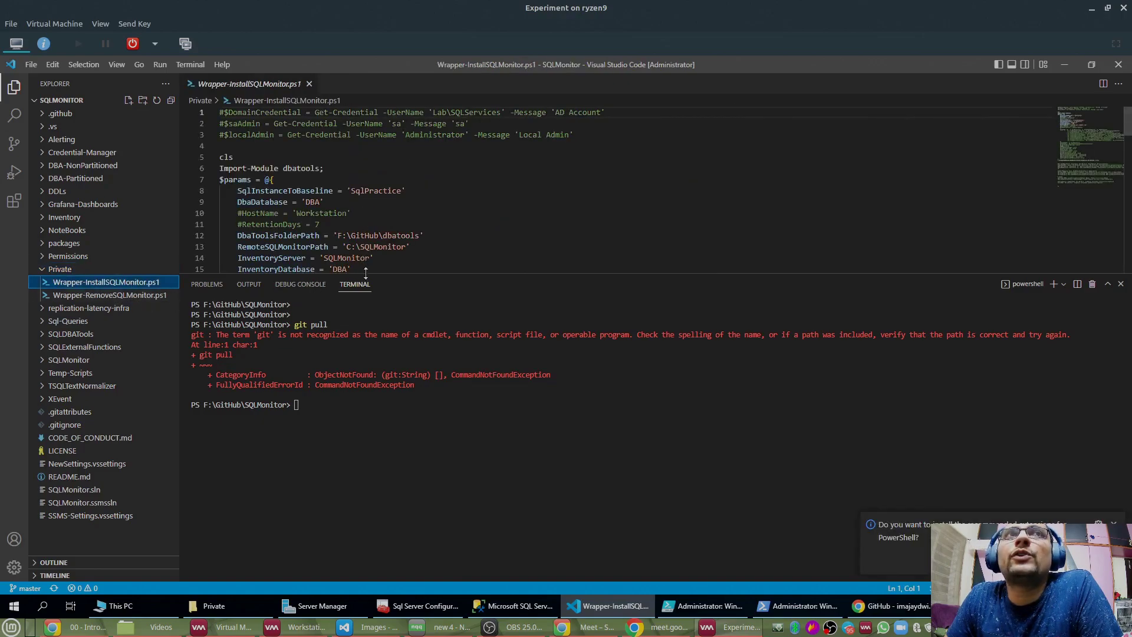
drag(365, 272, 362, 433)
click(268, 136)
drag(223, 114, 673, 144)
click(506, 246)
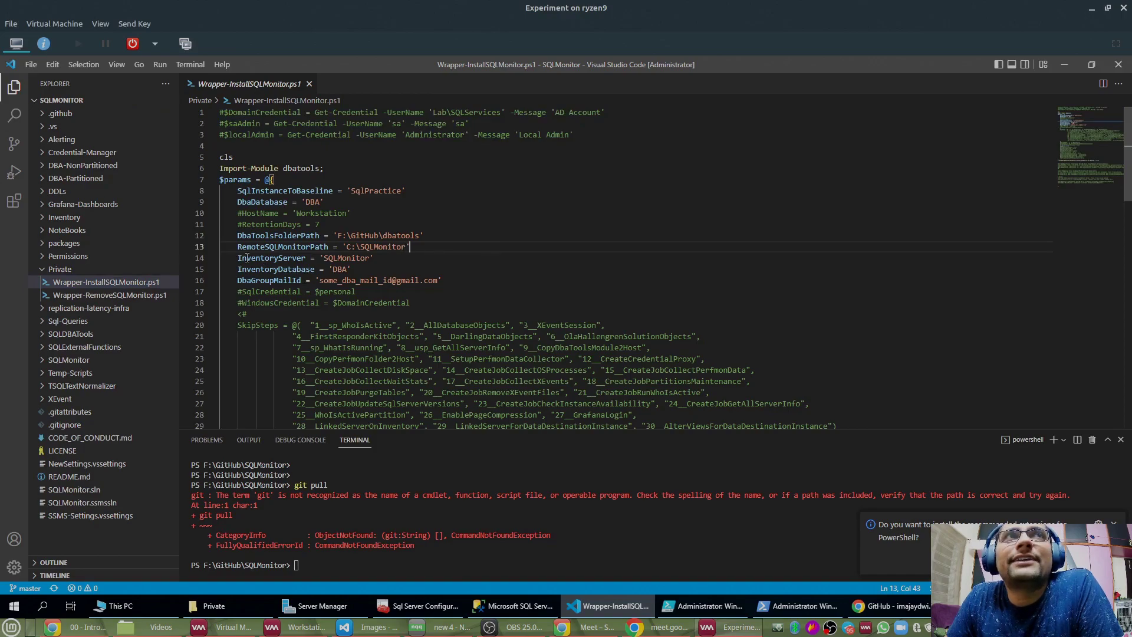
drag(238, 258, 417, 269)
click(255, 280)
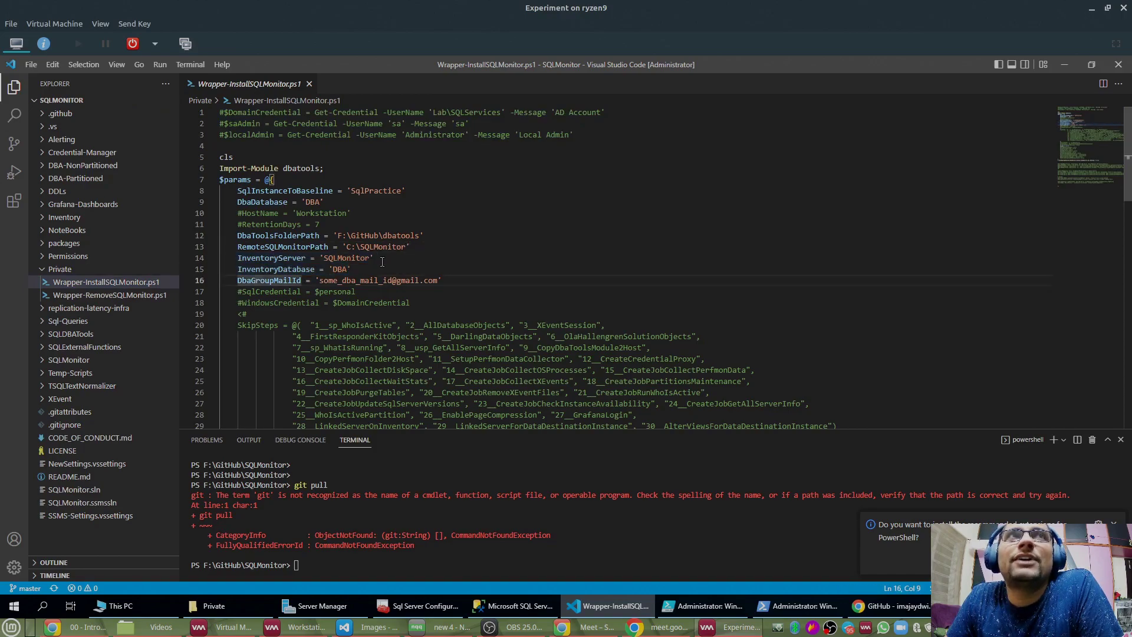
Step: Dismiss the PowerShell extensions suggestion and point out the CopyDbaToolsModule2Host skip step
scroll(382, 261, down, 4)
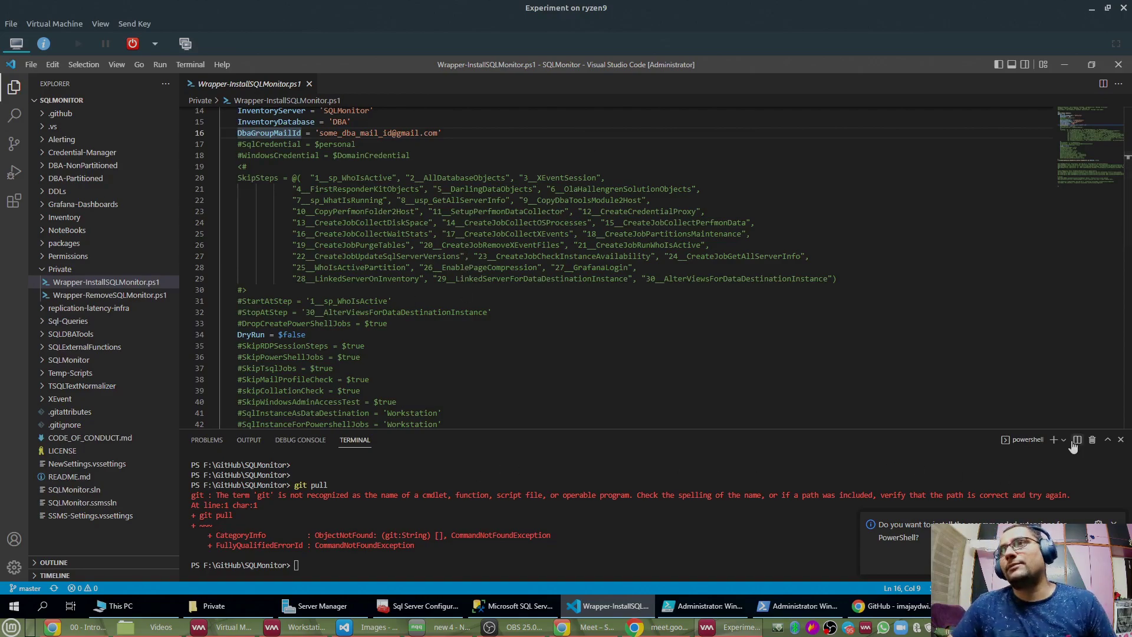
click(1113, 523)
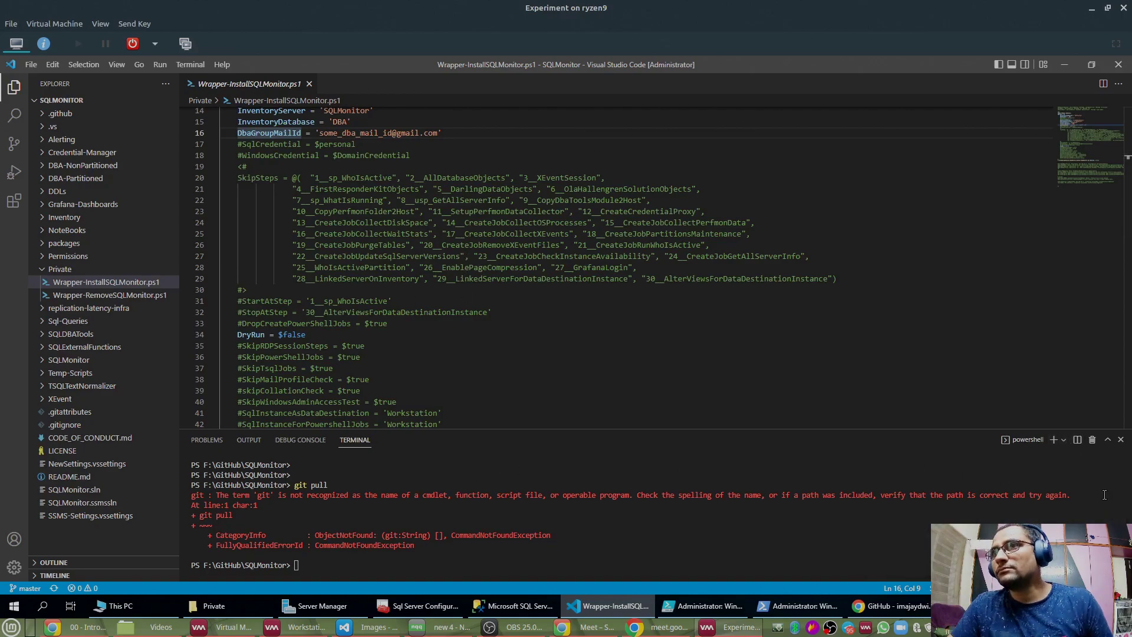
click(552, 200)
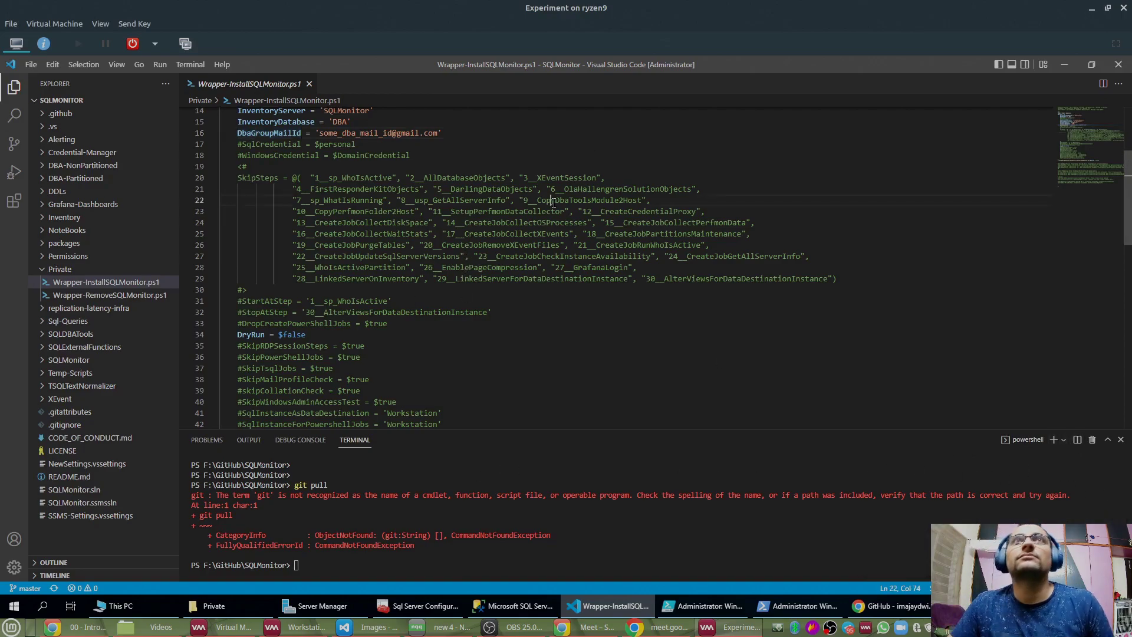
Step: Switch to PowerShell ISE and highlight dbatools and PoshRSJob in the setup notes
click(1063, 65)
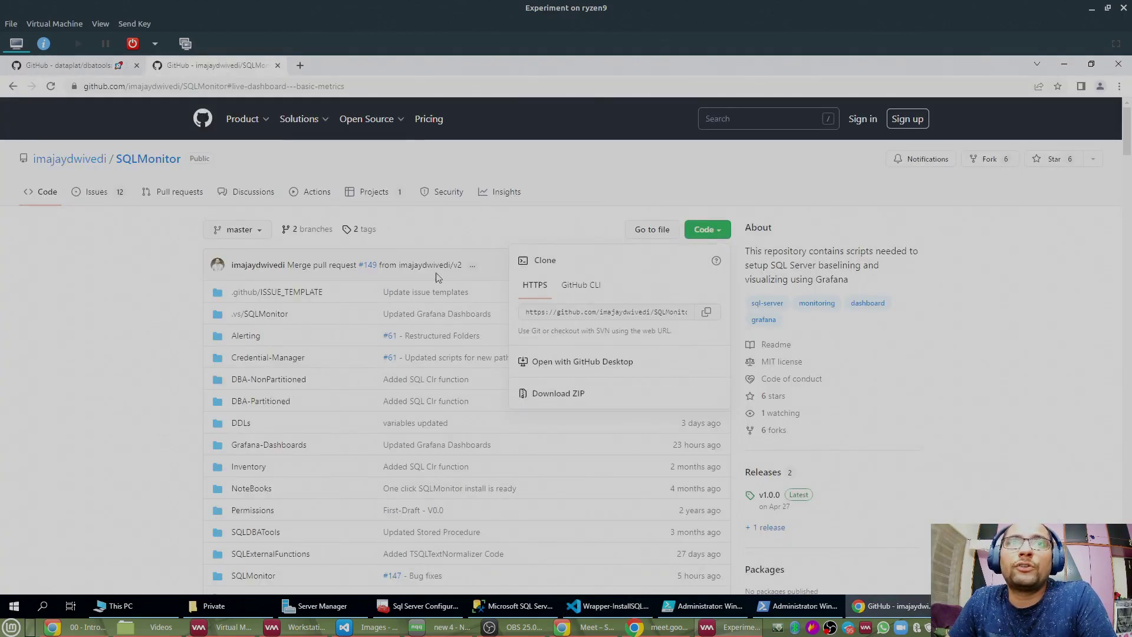
click(705, 605)
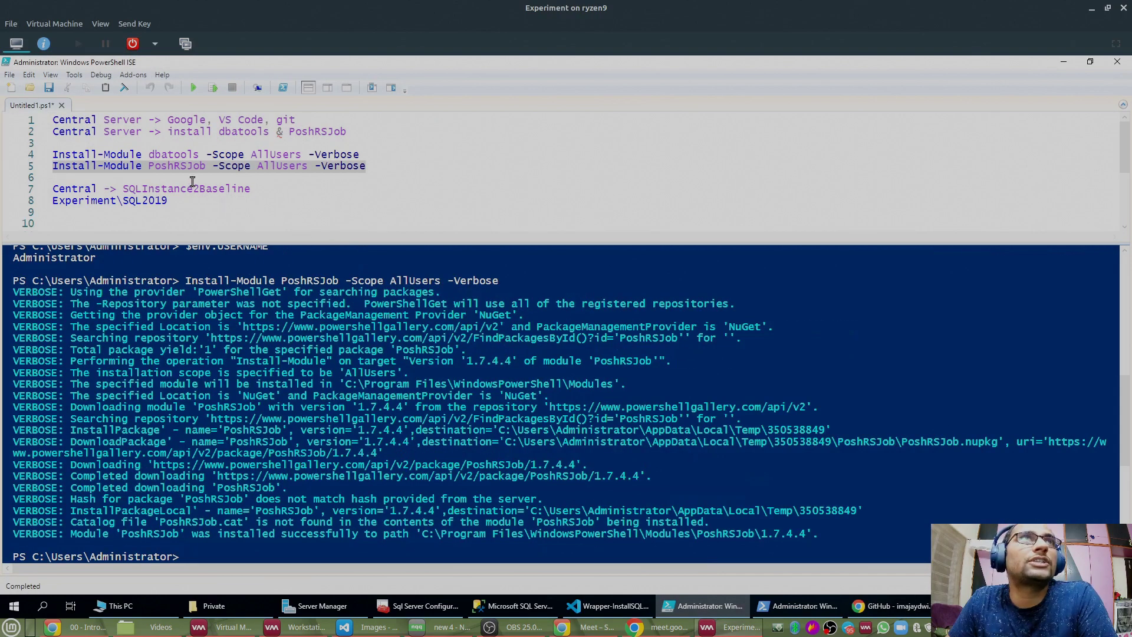
double_click(176, 153)
double_click(177, 166)
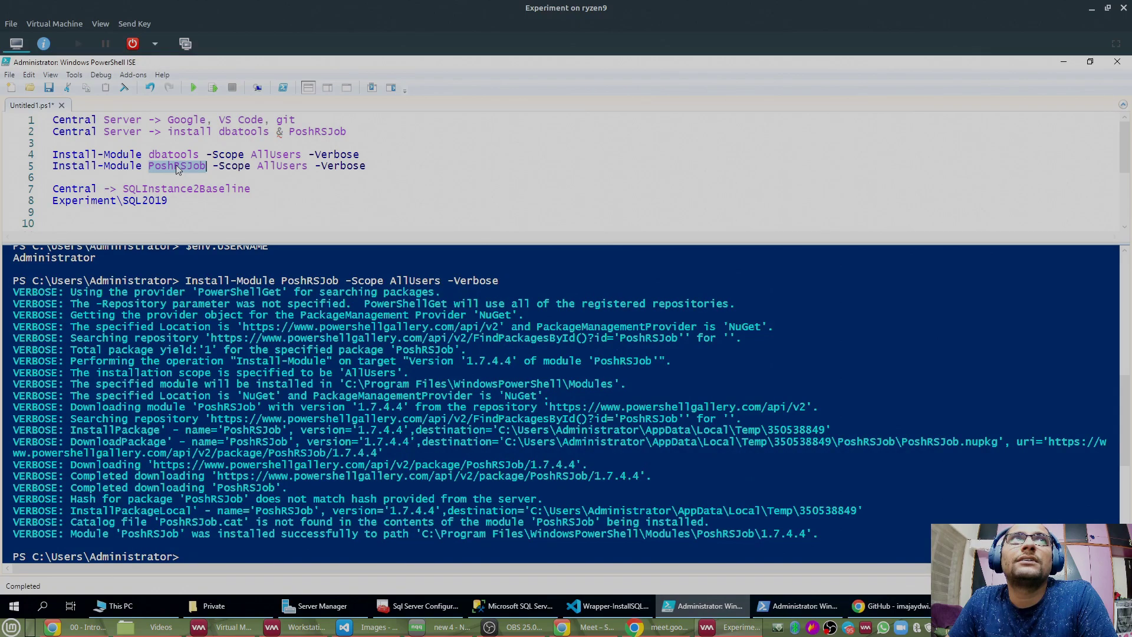
click(194, 201)
Step: Select the notes, then start a new blank Untitled2.ps1 script
key(ctrl+shift+Home)
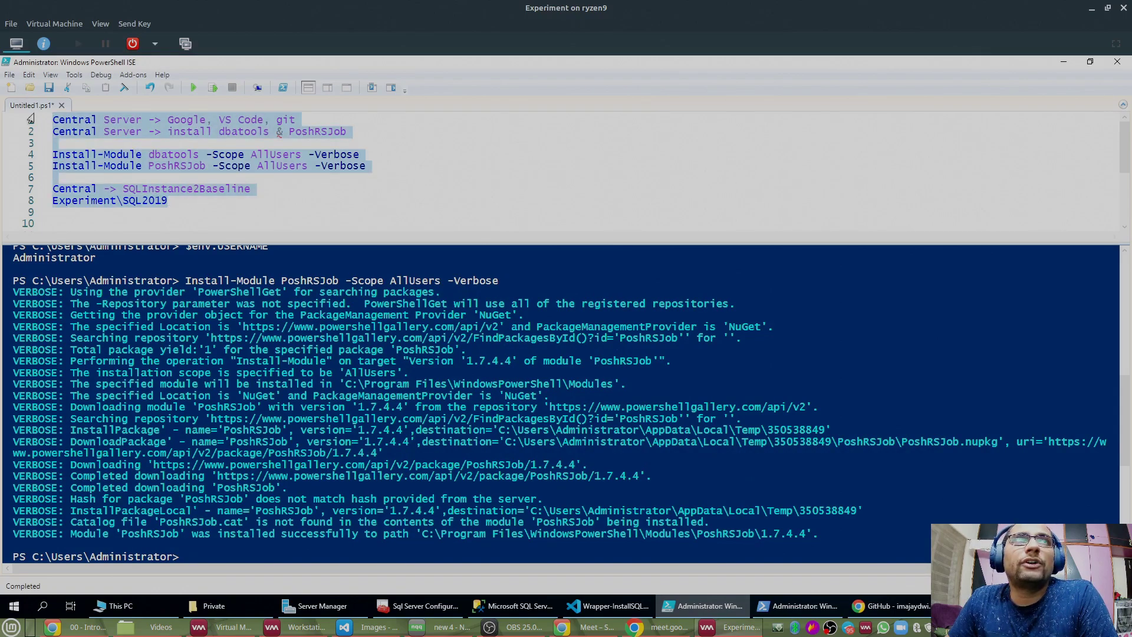
click(318, 342)
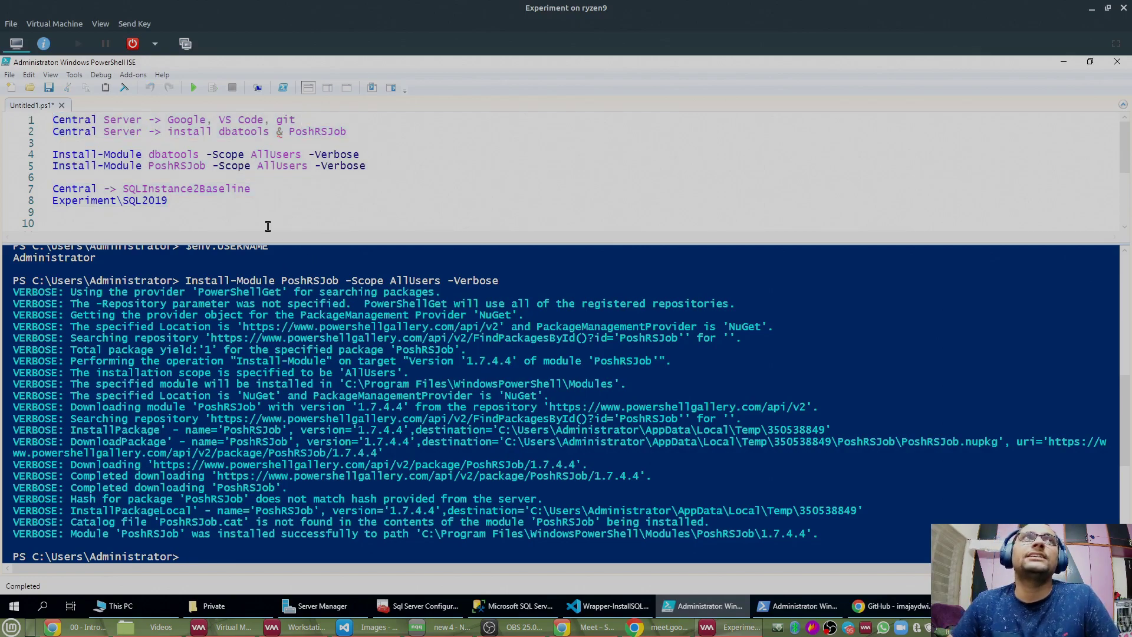
click(10, 87)
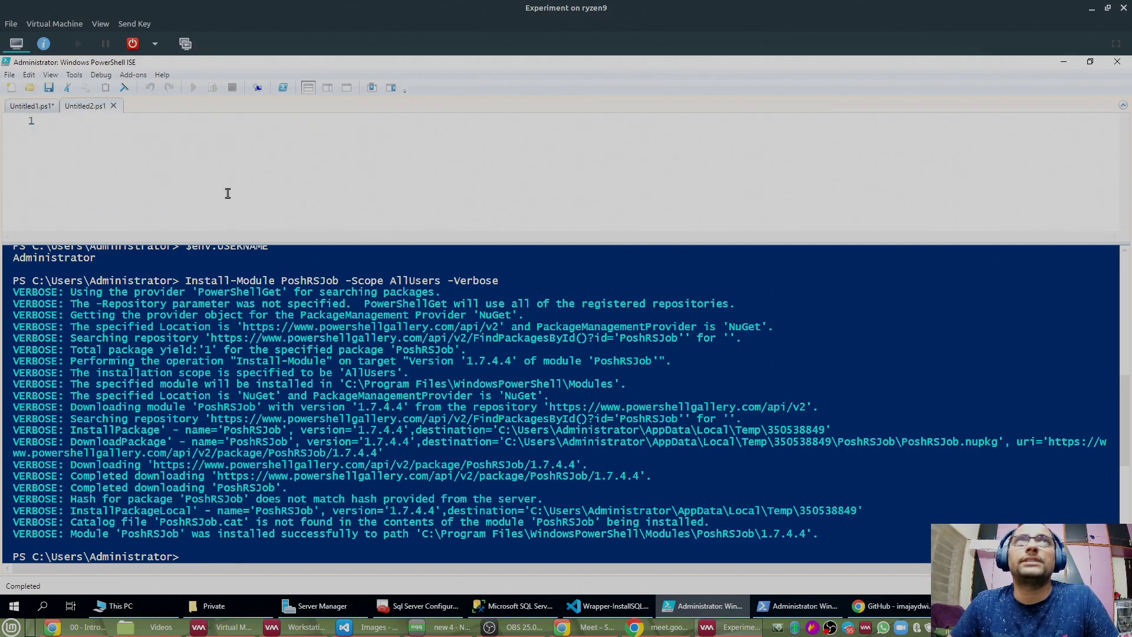
Step: Wipe the ISE console output with the clear command, leaving a fresh prompt
click(470, 418)
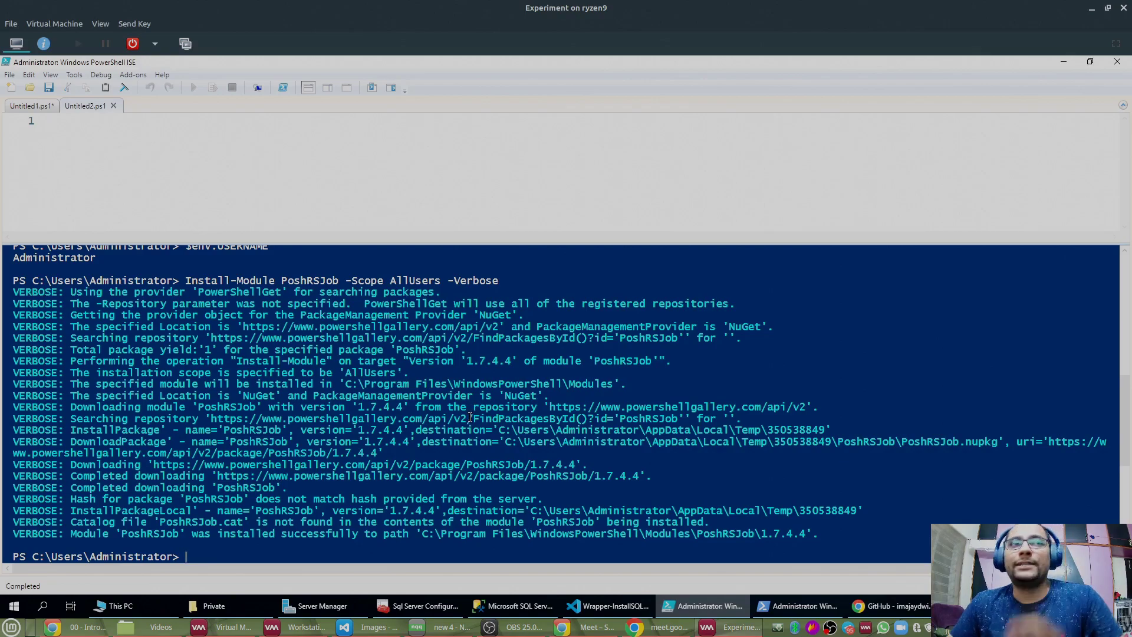
text(clear)
key(Return)
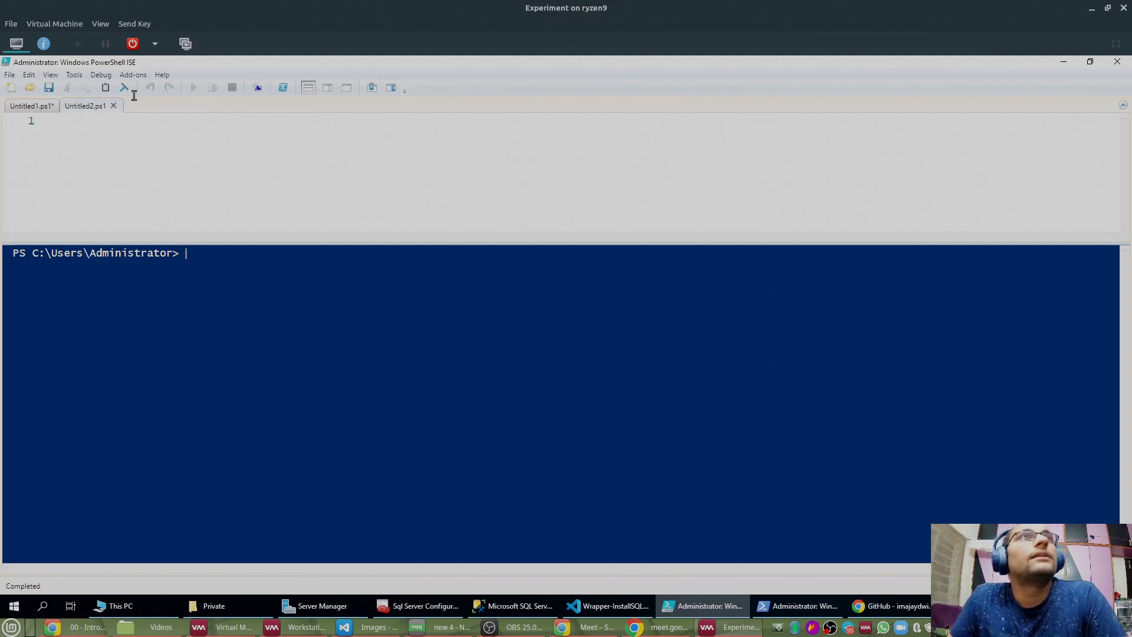
Step: In the Open dialog, browse to F:\GitHub\SQLMonitor\Private and select Wrapper-InstallSQLMonitor
click(31, 88)
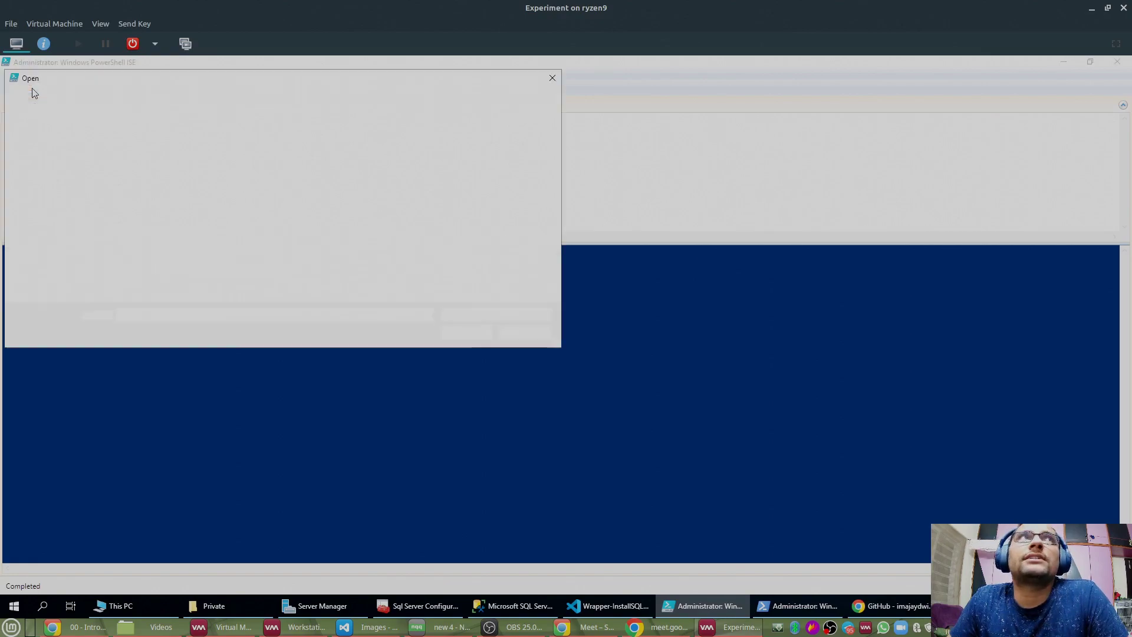
click(51, 220)
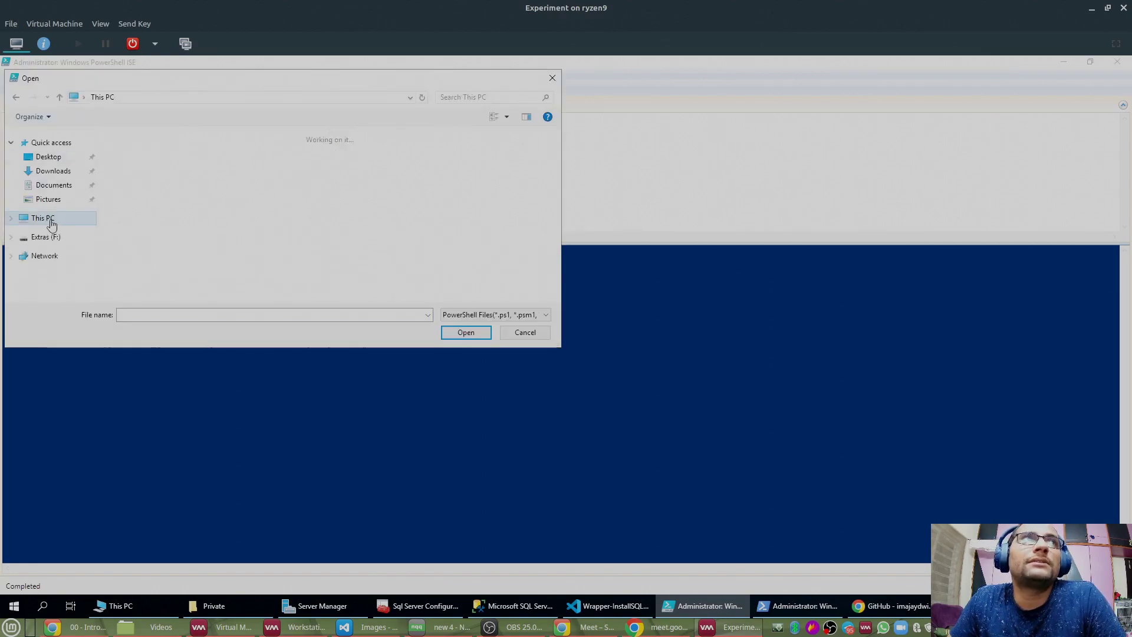
scroll(277, 265, down, 3)
double_click(302, 235)
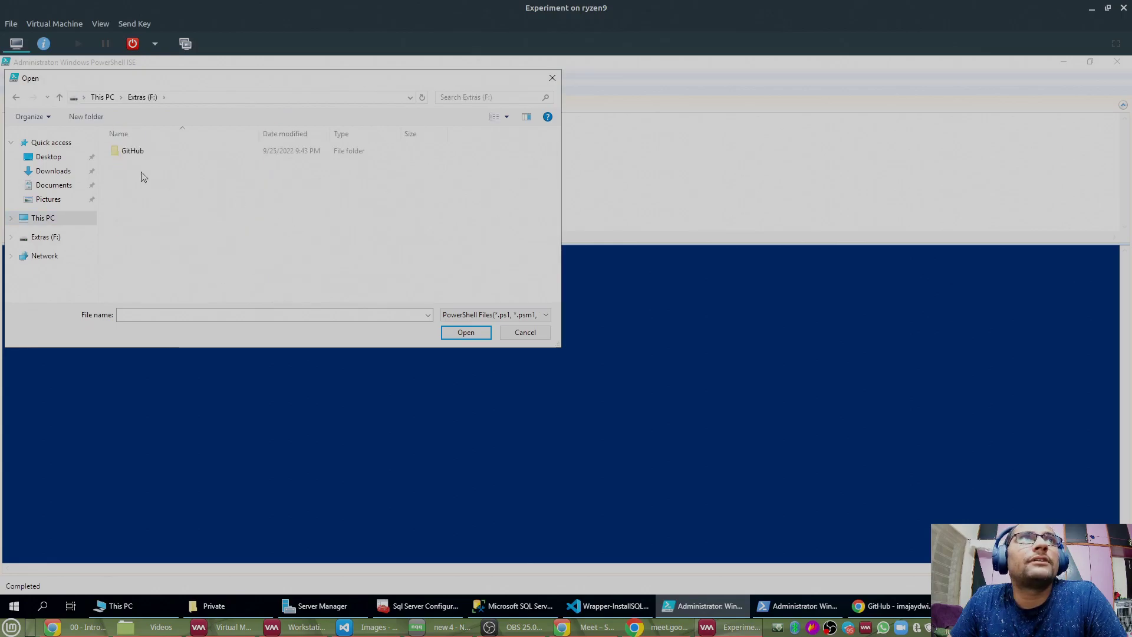
double_click(134, 155)
double_click(147, 166)
scroll(180, 236, down, 1)
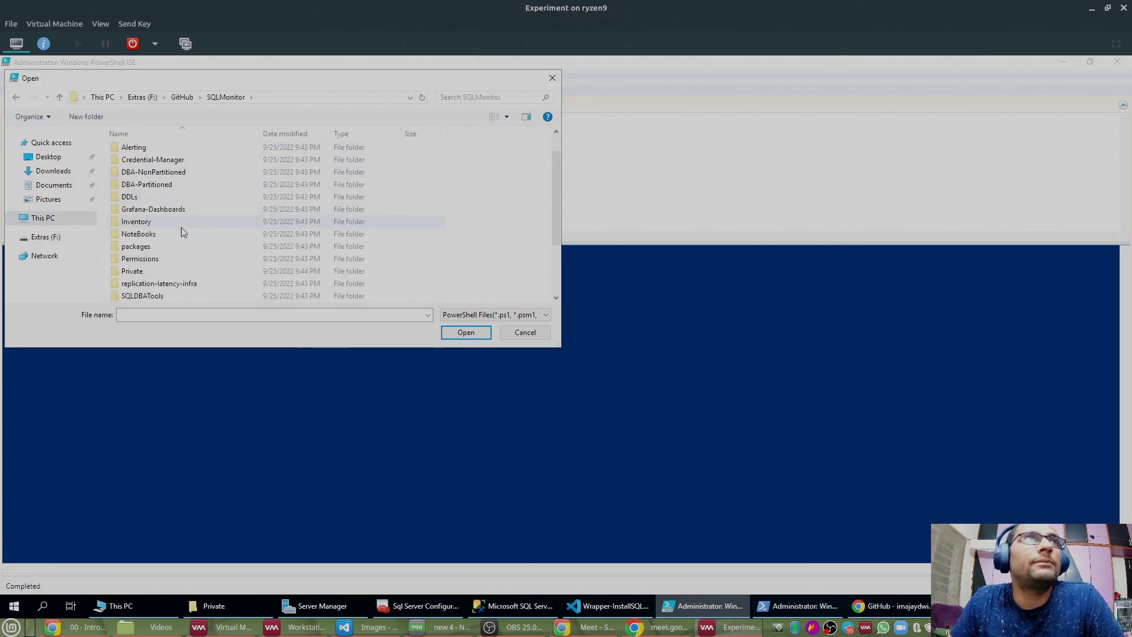
double_click(151, 270)
click(158, 153)
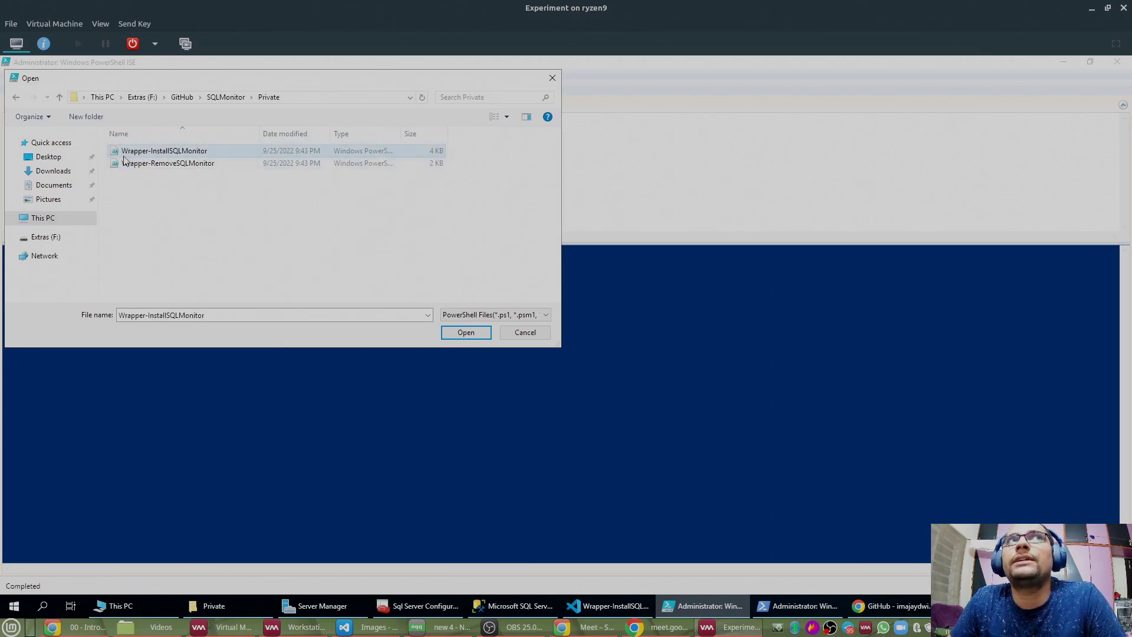
Step: Open Wrapper-InstallSQLMonitor.ps1 in a maximized script pane with slightly smaller text, then switch to Chrome
double_click(193, 152)
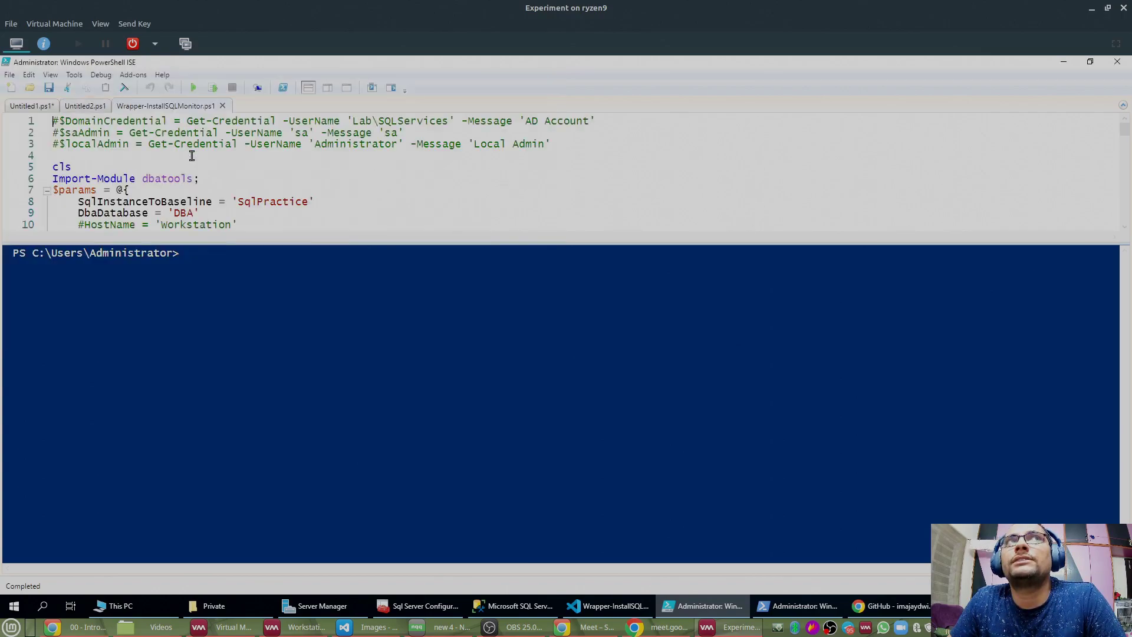
drag(290, 246, 320, 394)
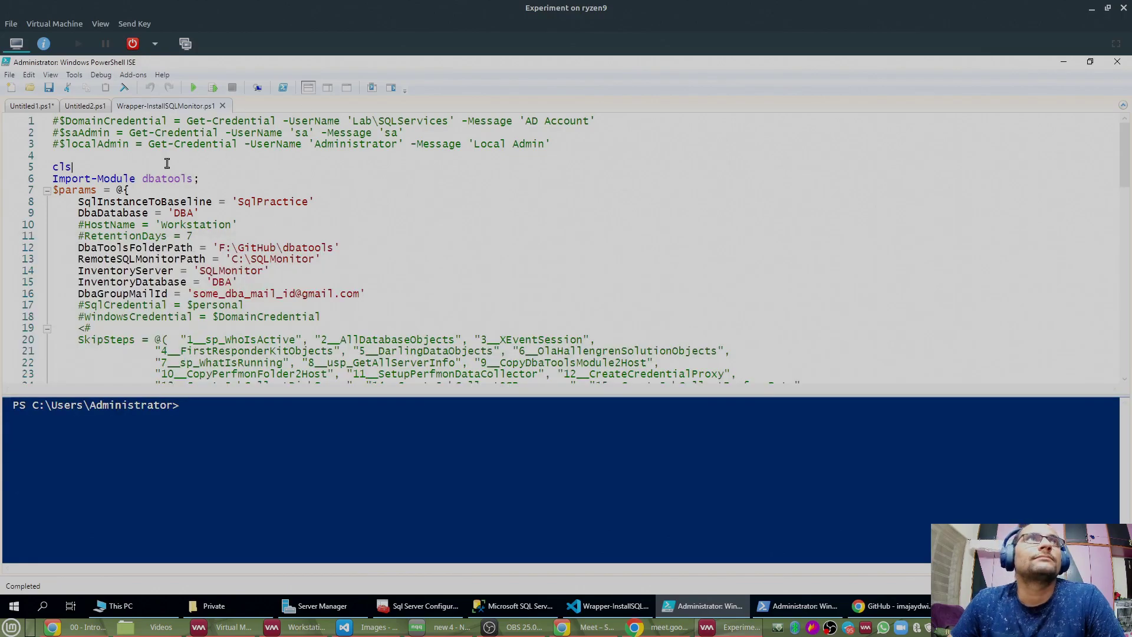
key(ctrl+minus)
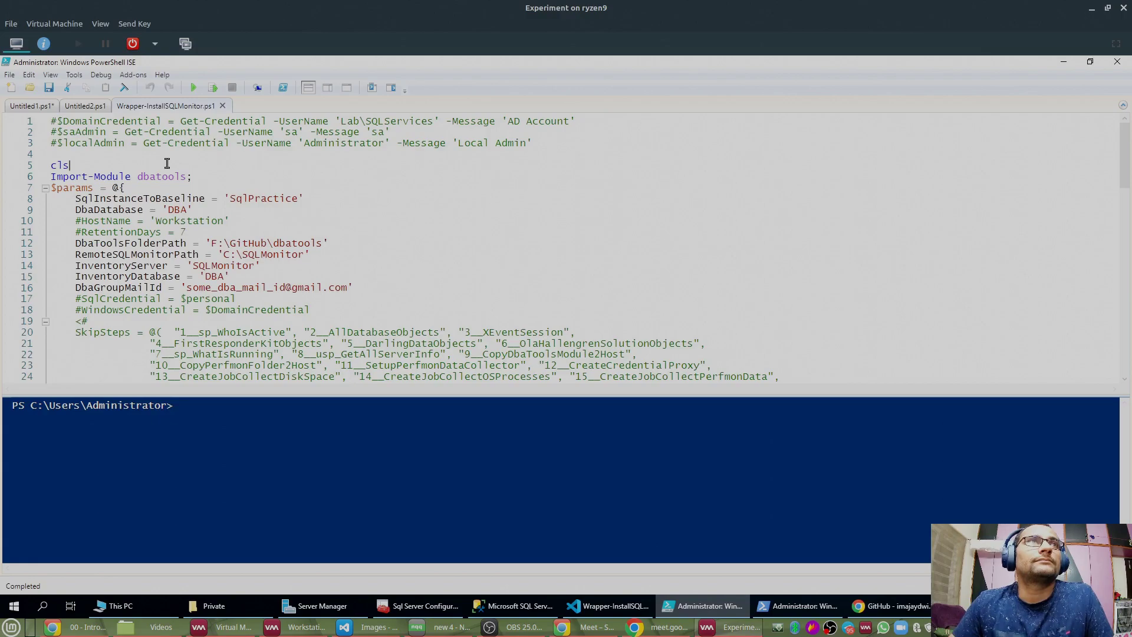
click(348, 92)
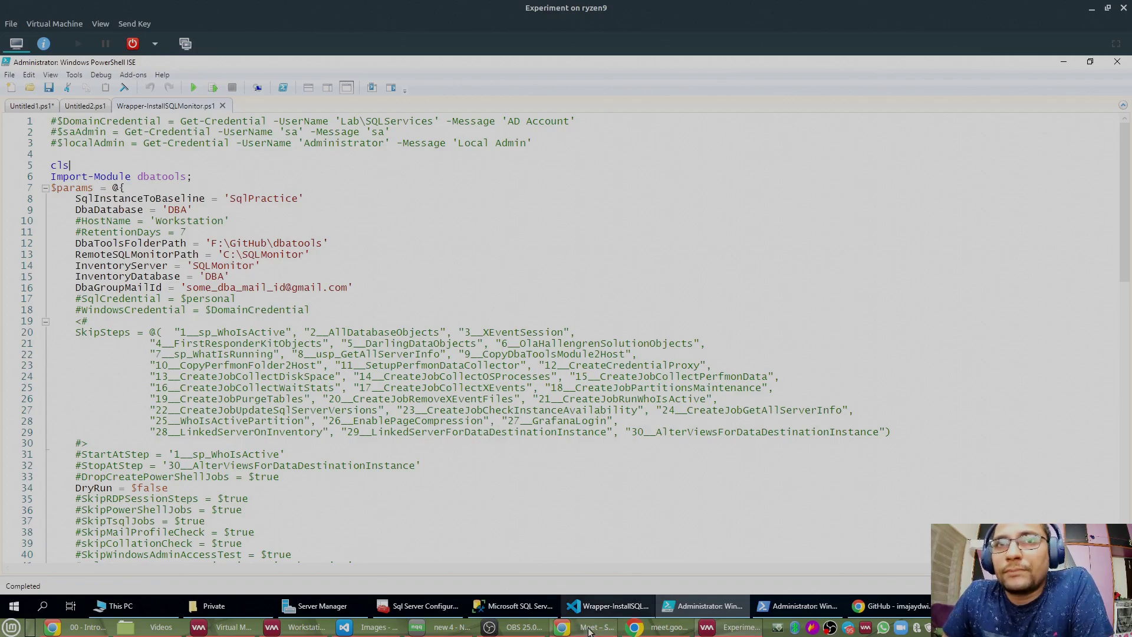
click(77, 627)
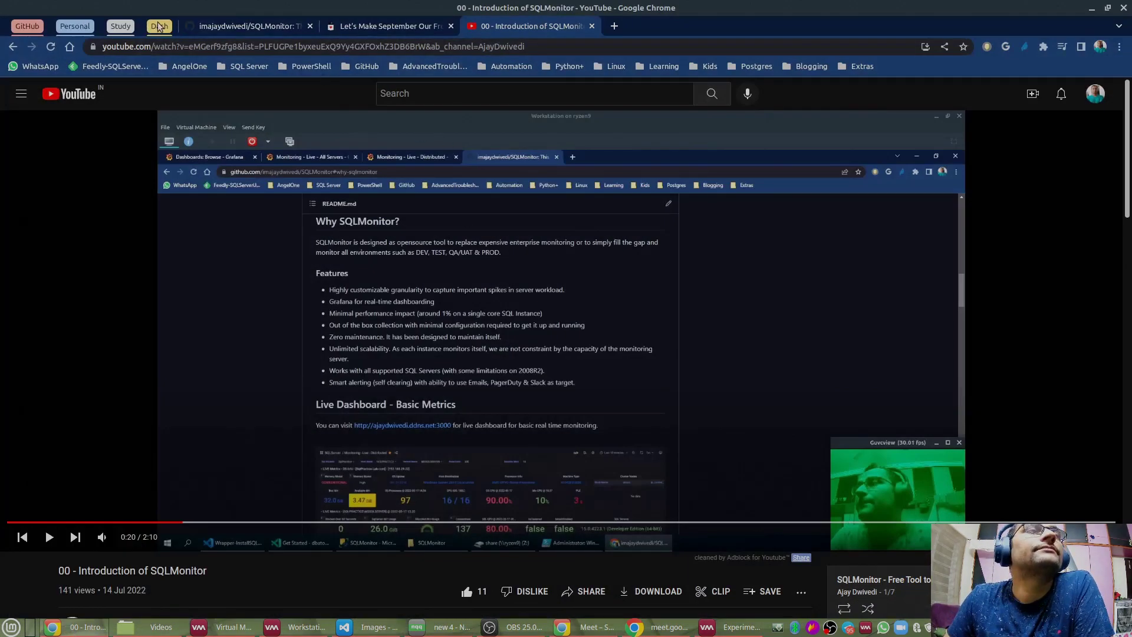
Step: Show the 'SQLServer: Browse - Grafana' tab with its five dashboards, then bring up Virtual Machine Manager
click(161, 29)
click(236, 30)
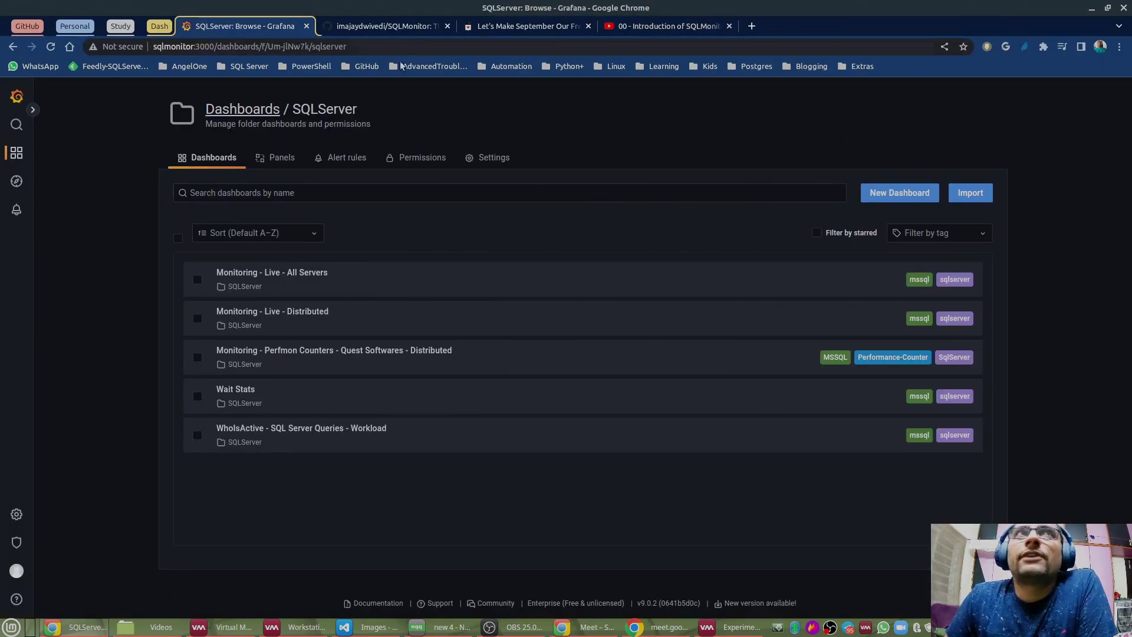
click(231, 631)
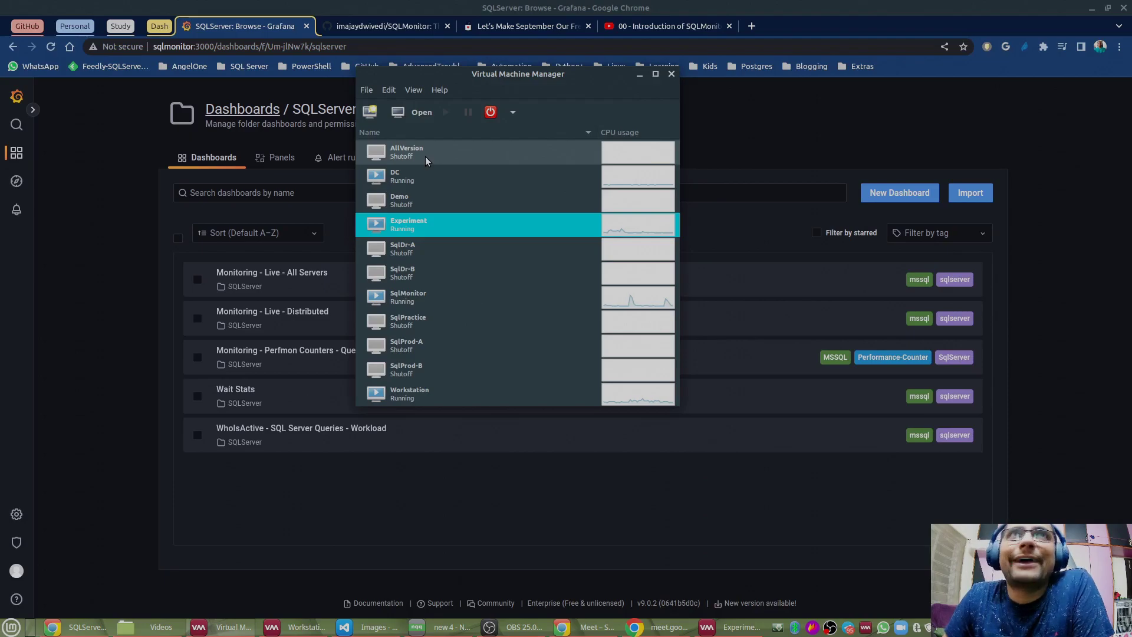
Step: Review the lab VMs (AllVersion, DC, Demo, SqlDr, SqlProd, SqlPractice, SqlMonitor, Workstation), then minimize the manager
click(422, 157)
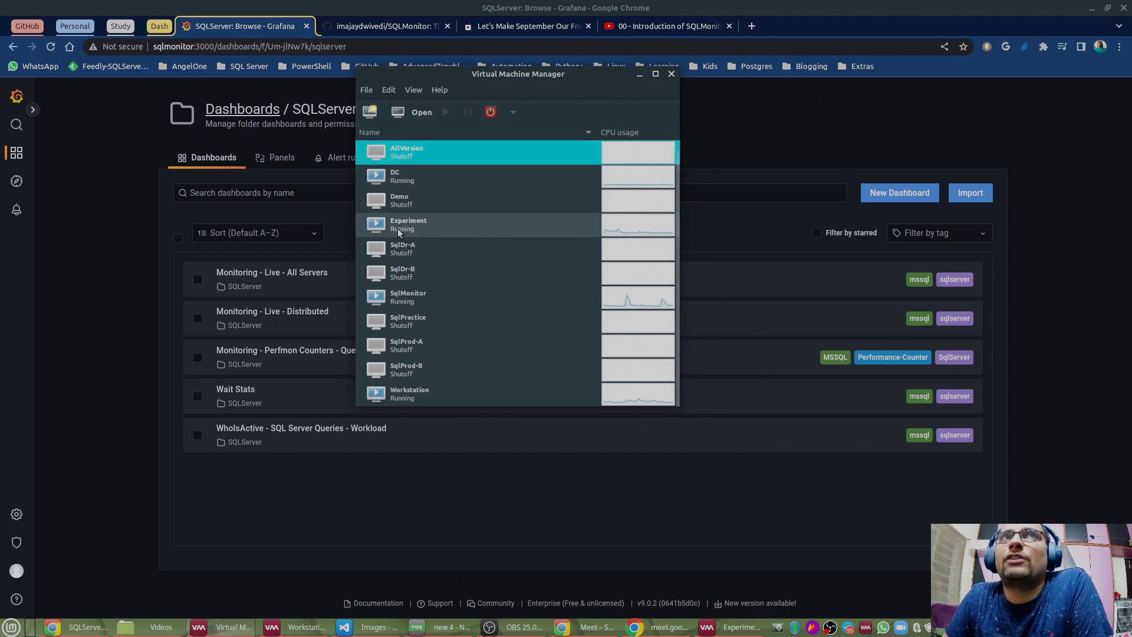
click(400, 181)
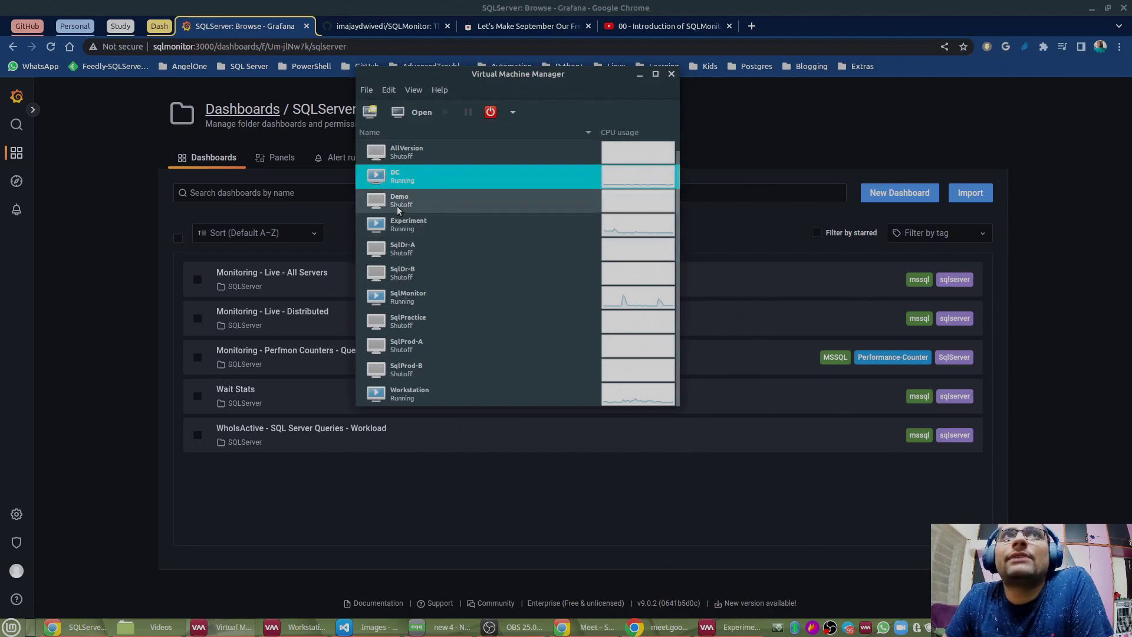
click(397, 202)
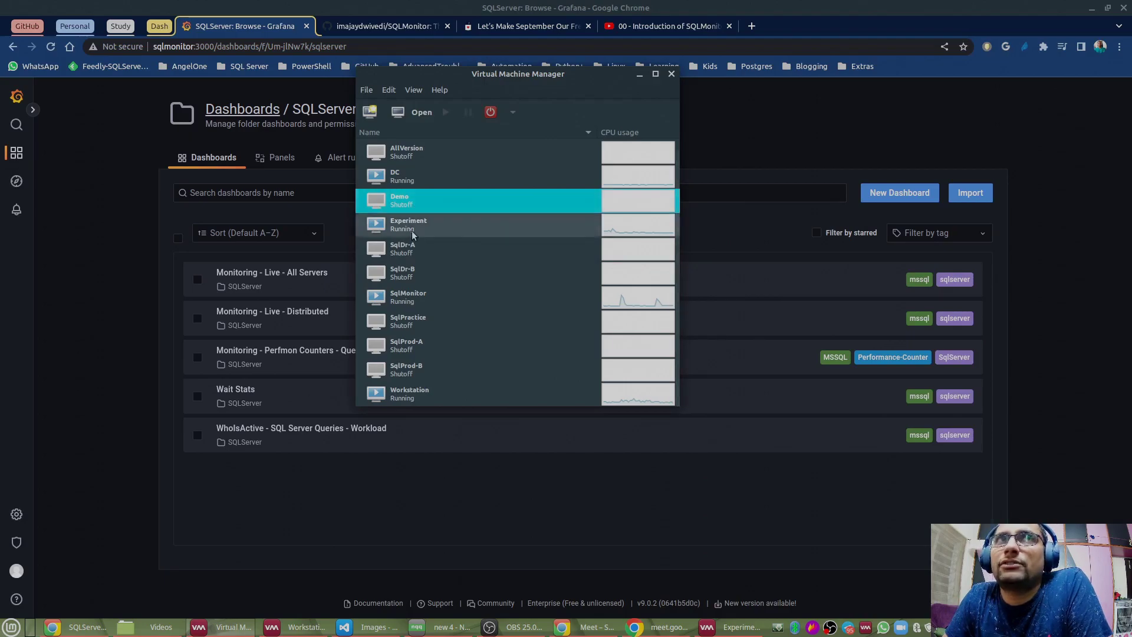
click(422, 249)
click(419, 274)
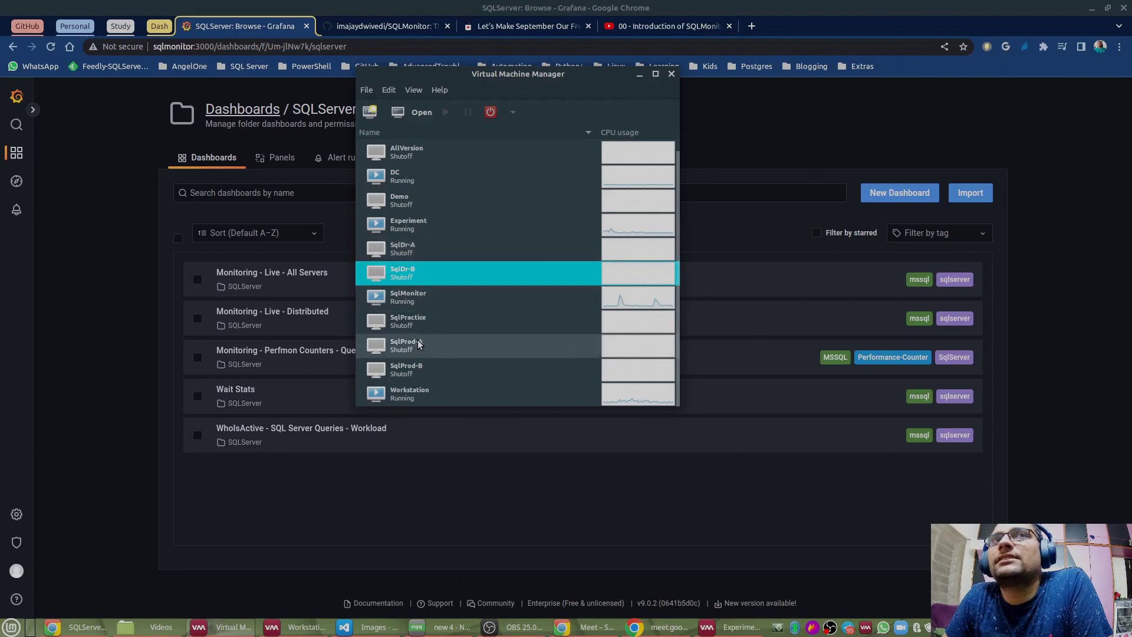
click(417, 342)
click(417, 364)
click(401, 254)
click(411, 322)
click(410, 295)
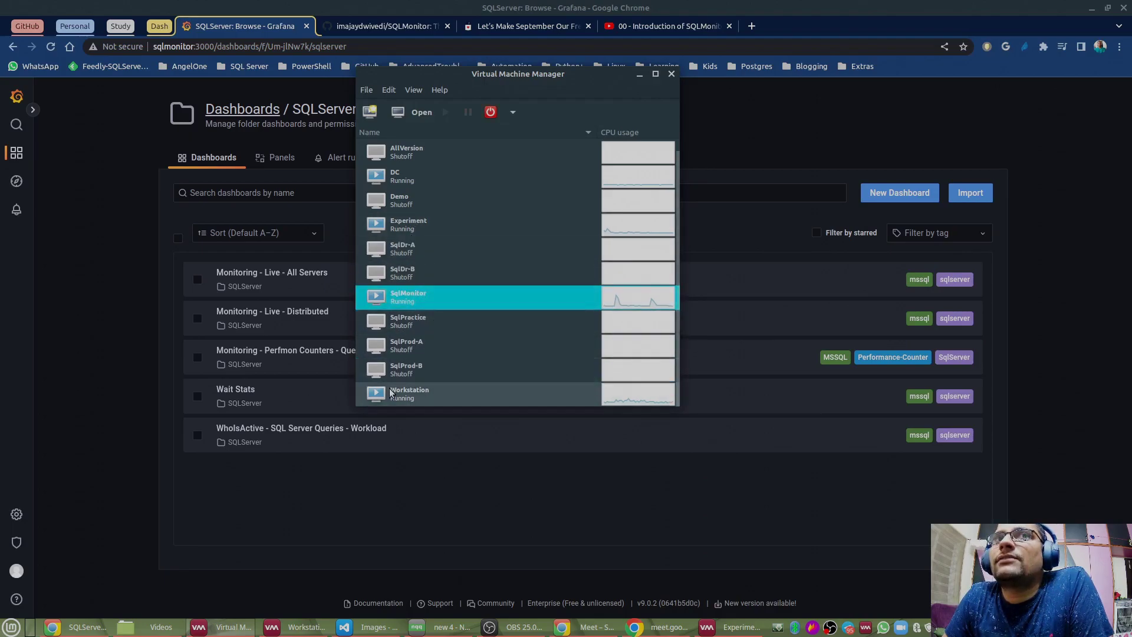
click(391, 398)
click(398, 320)
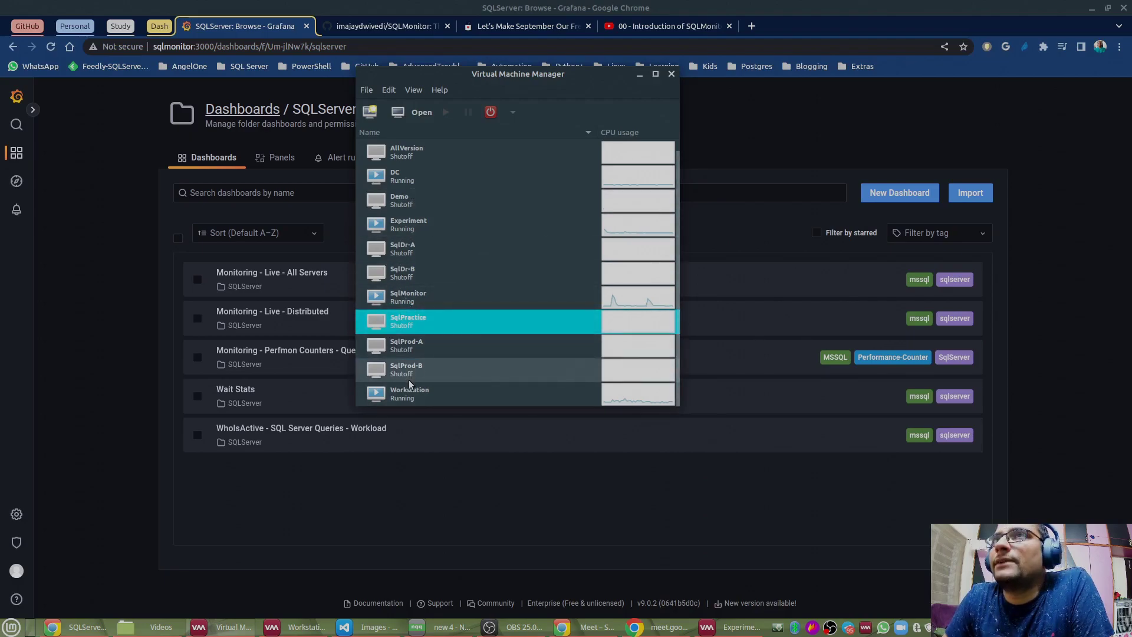
click(407, 296)
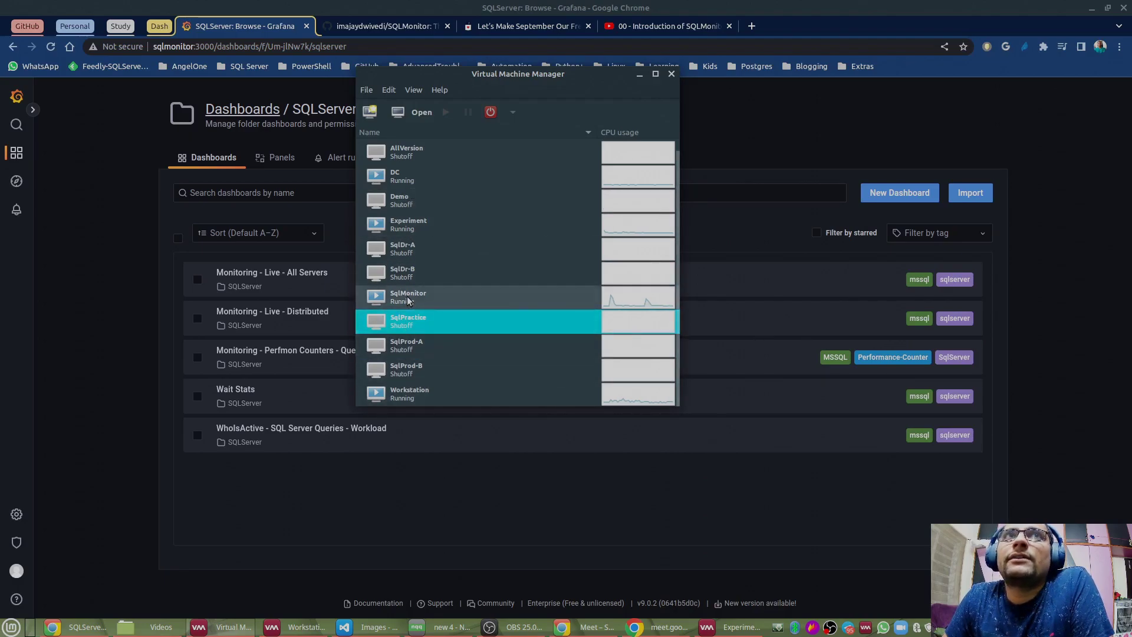
click(639, 76)
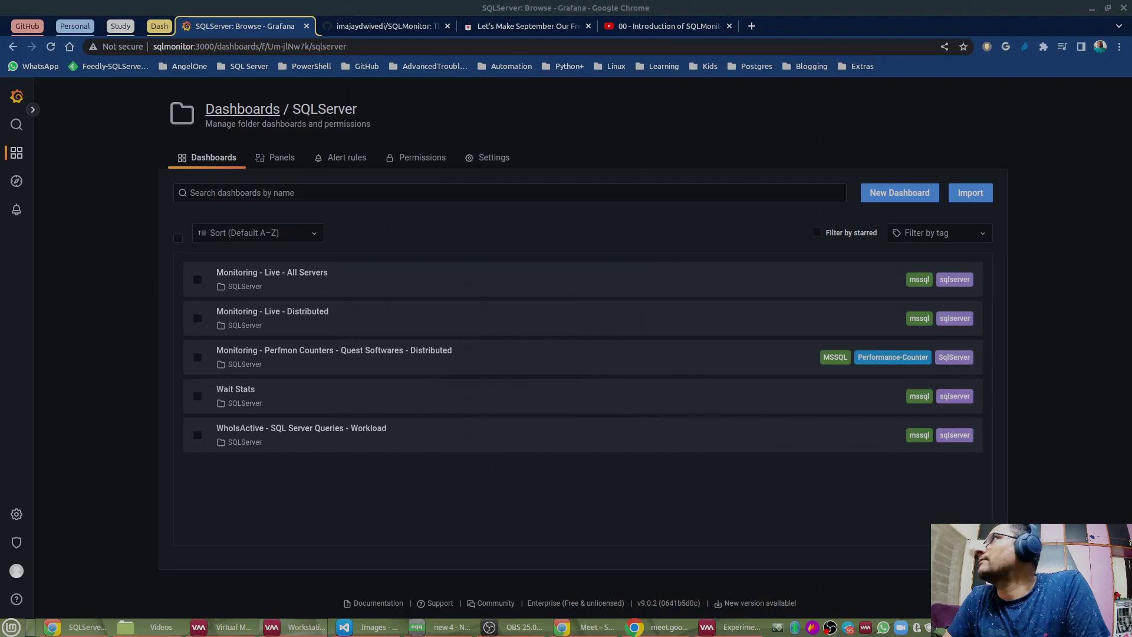
Step: Maximize the Workstation VM window and sign in via Ctrl+Alt+Delete with the account password
drag(1099, 72, 590, 50)
double_click(591, 51)
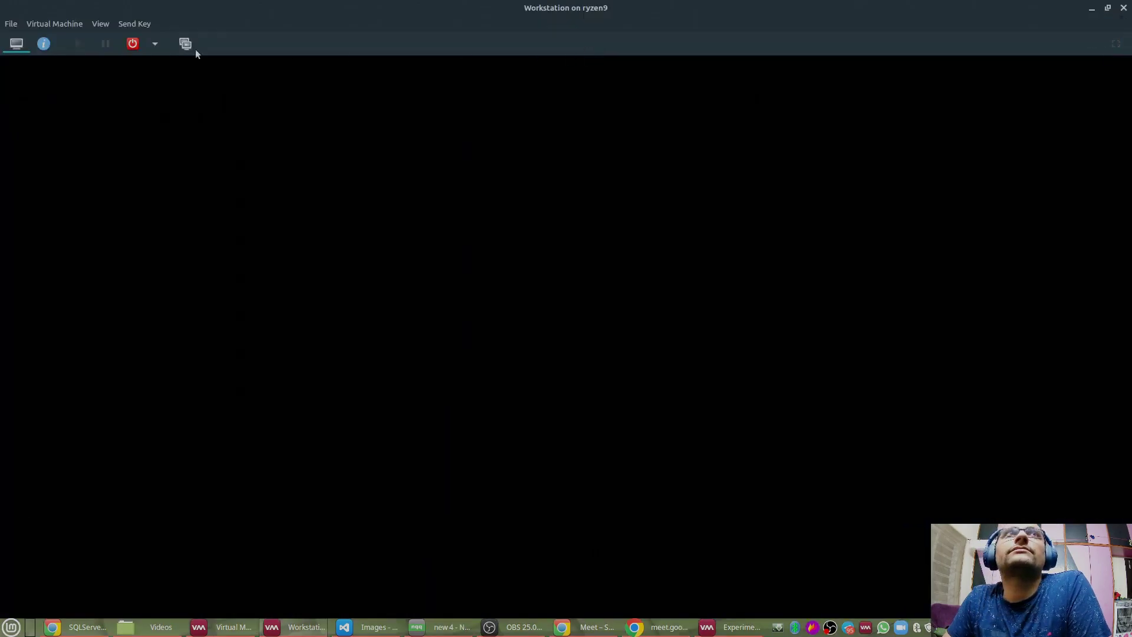
click(122, 23)
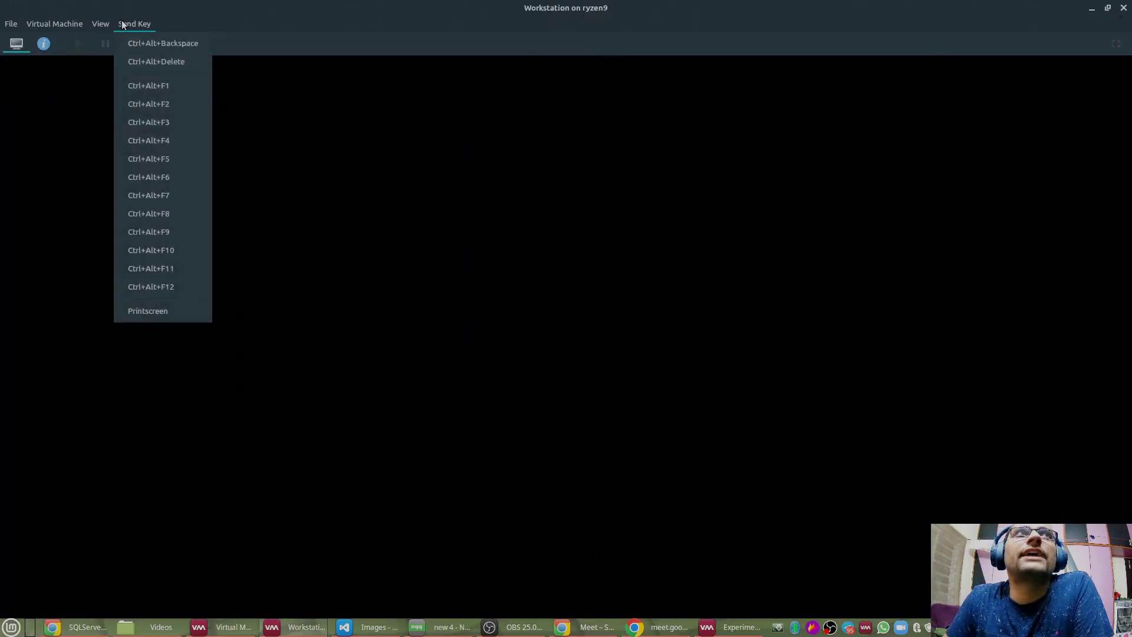
click(145, 62)
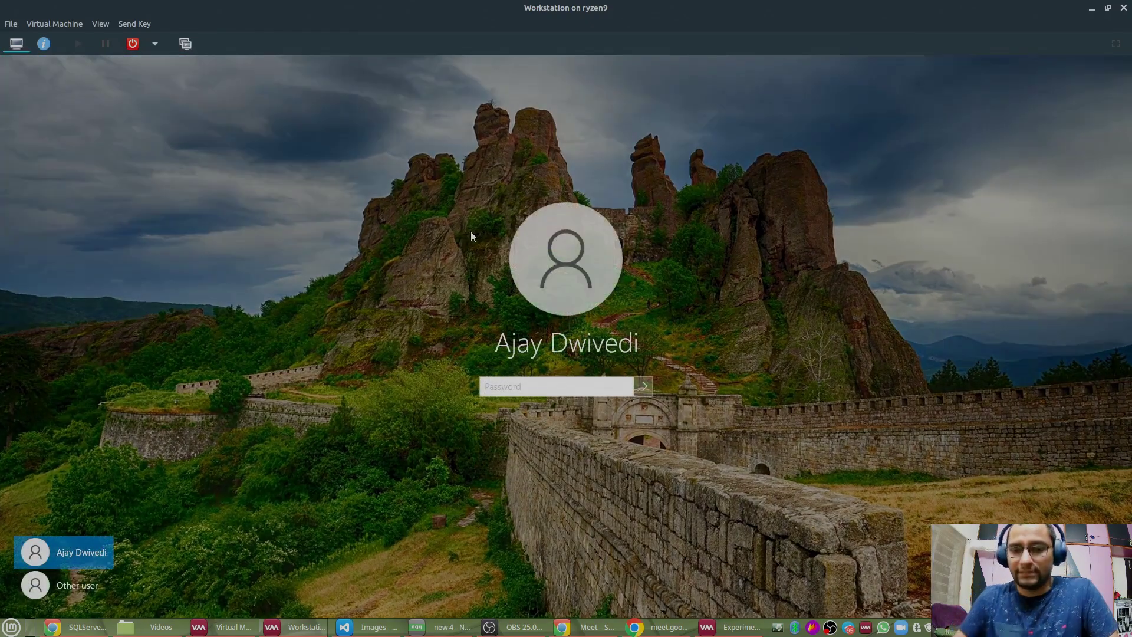
text(******)
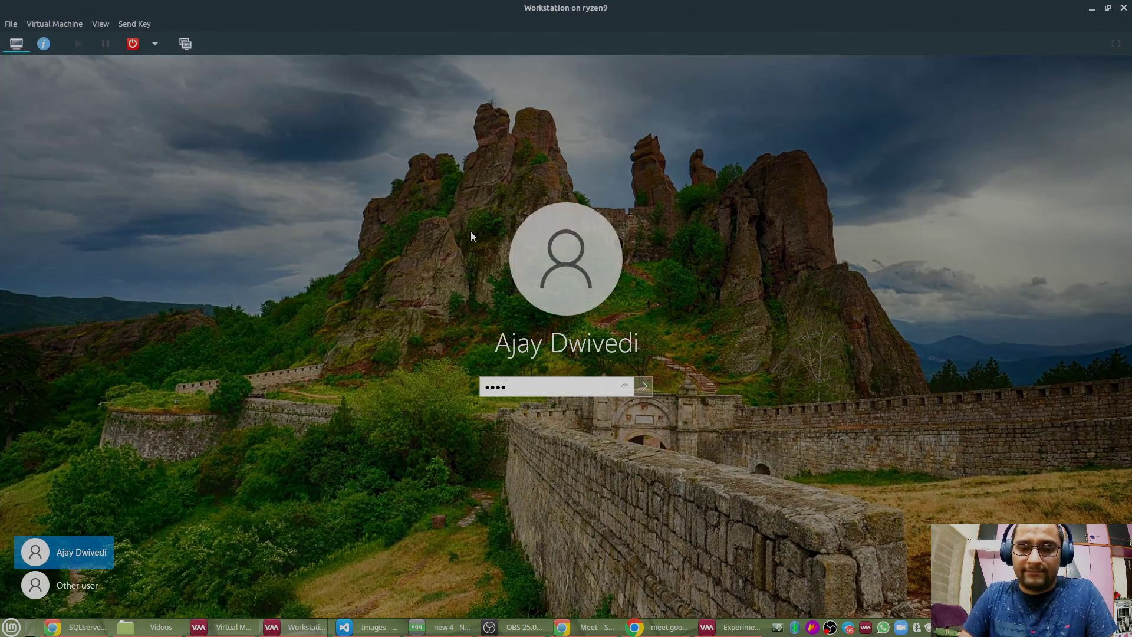
key(Return)
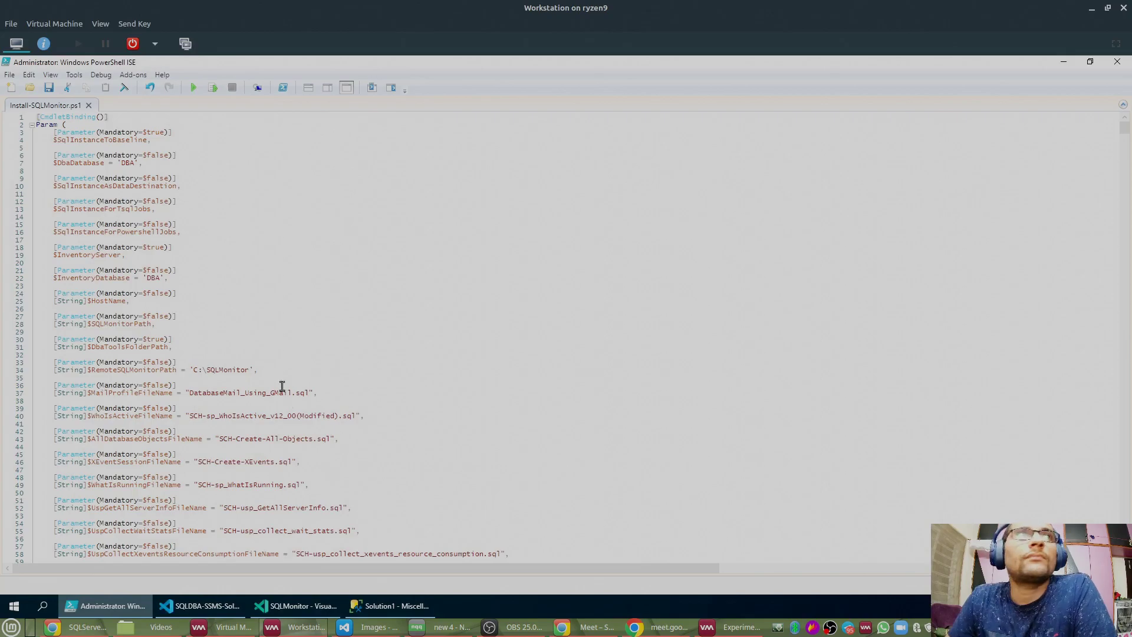
Step: Bring up SSMS in the VM with the local server's Object Explorer, then return to Chrome
click(386, 605)
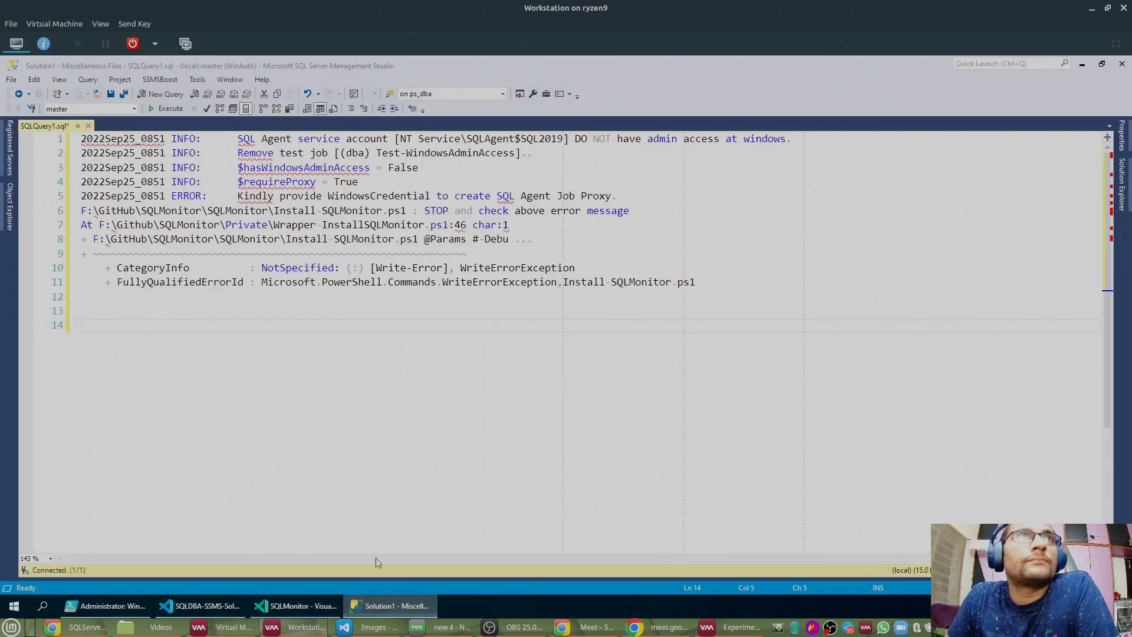
key(super+d)
click(376, 607)
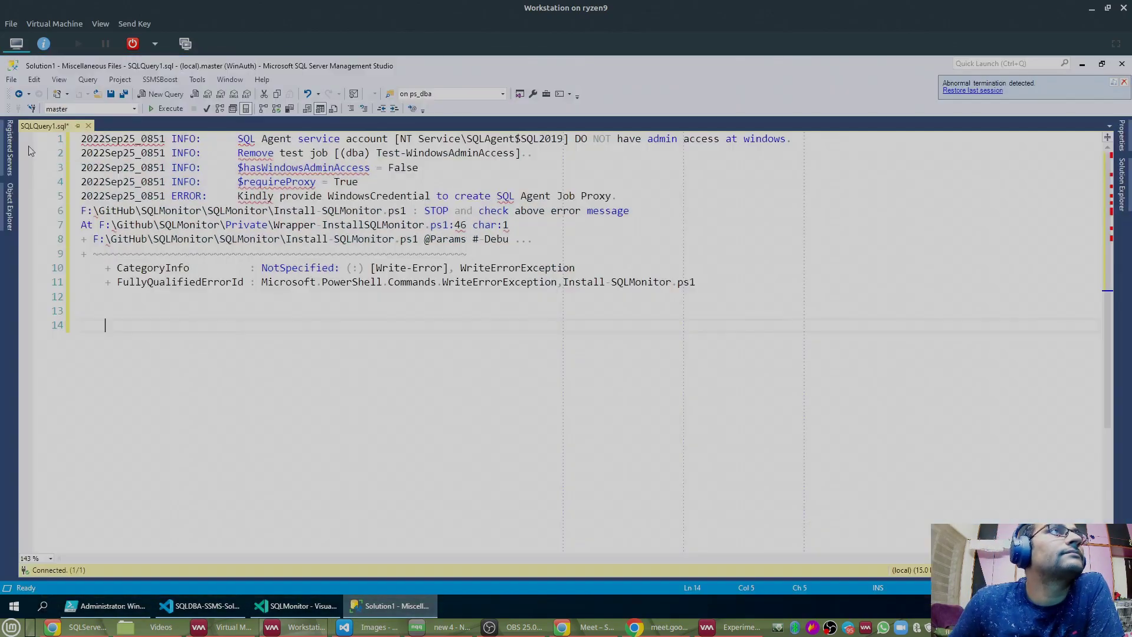
click(9, 206)
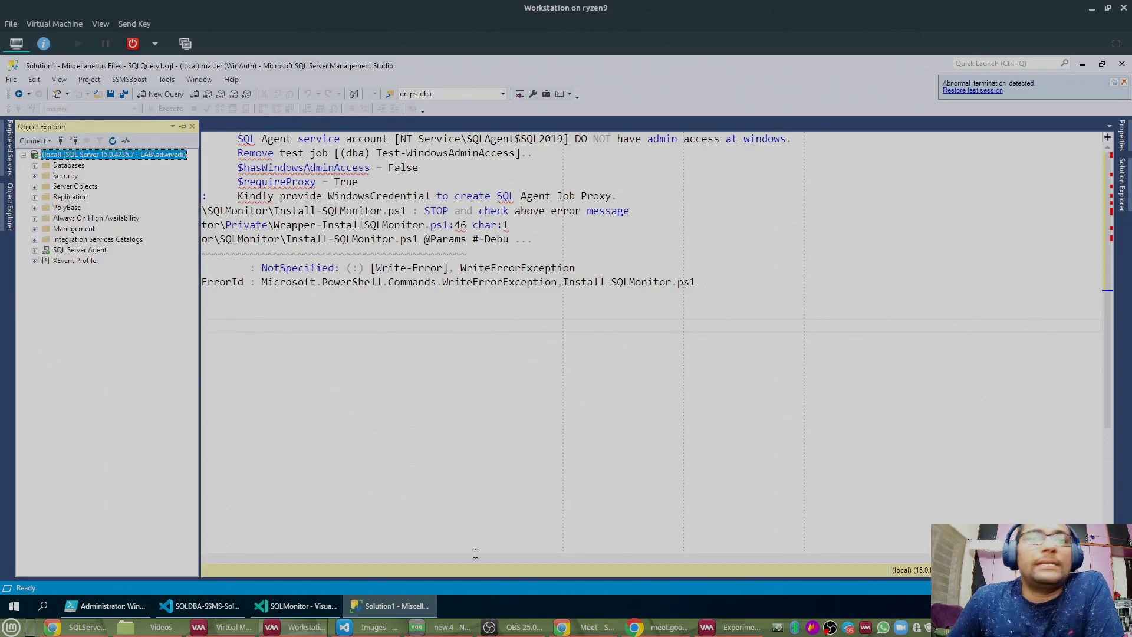
click(77, 626)
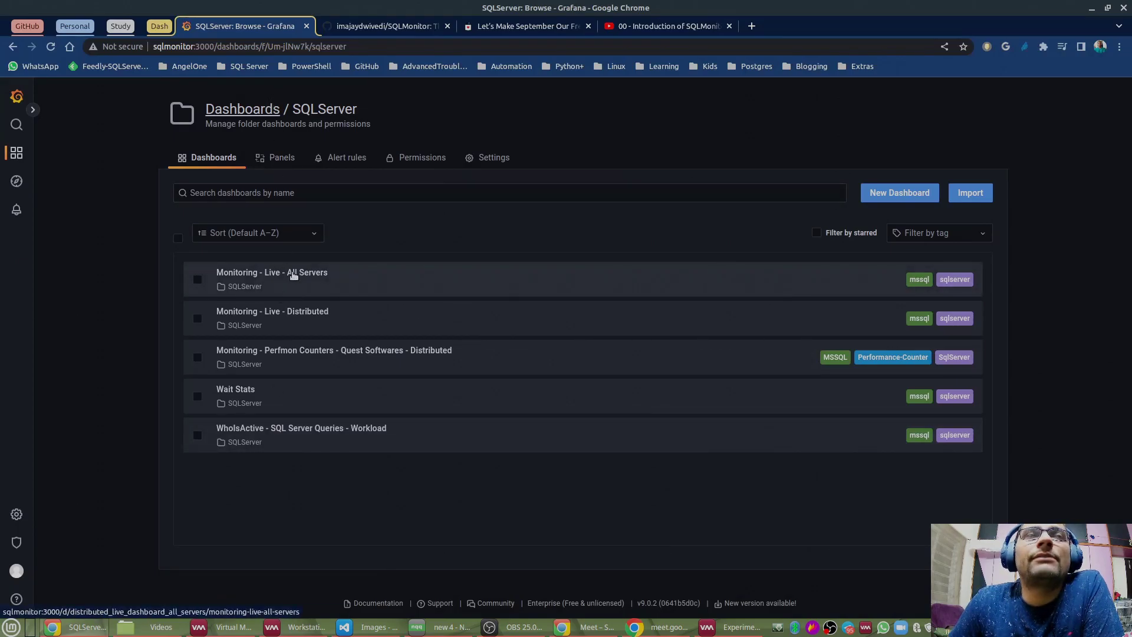
Step: Open Grafana's SqlMonitor data source settings and select its Host value, SqlMonitor
mouse_move(13, 517)
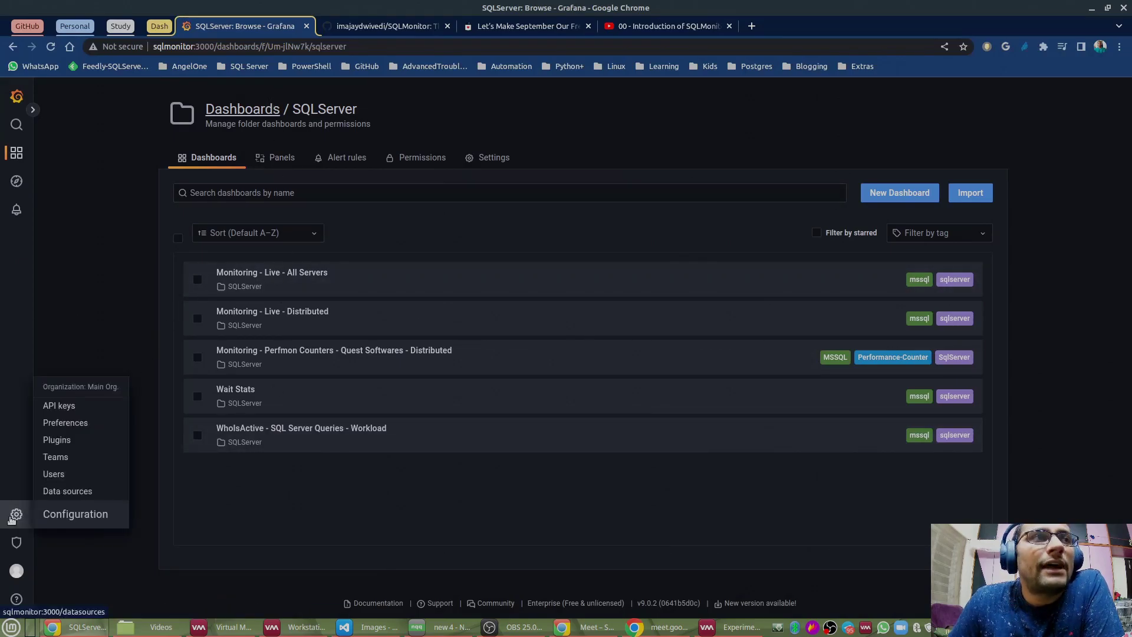
click(66, 492)
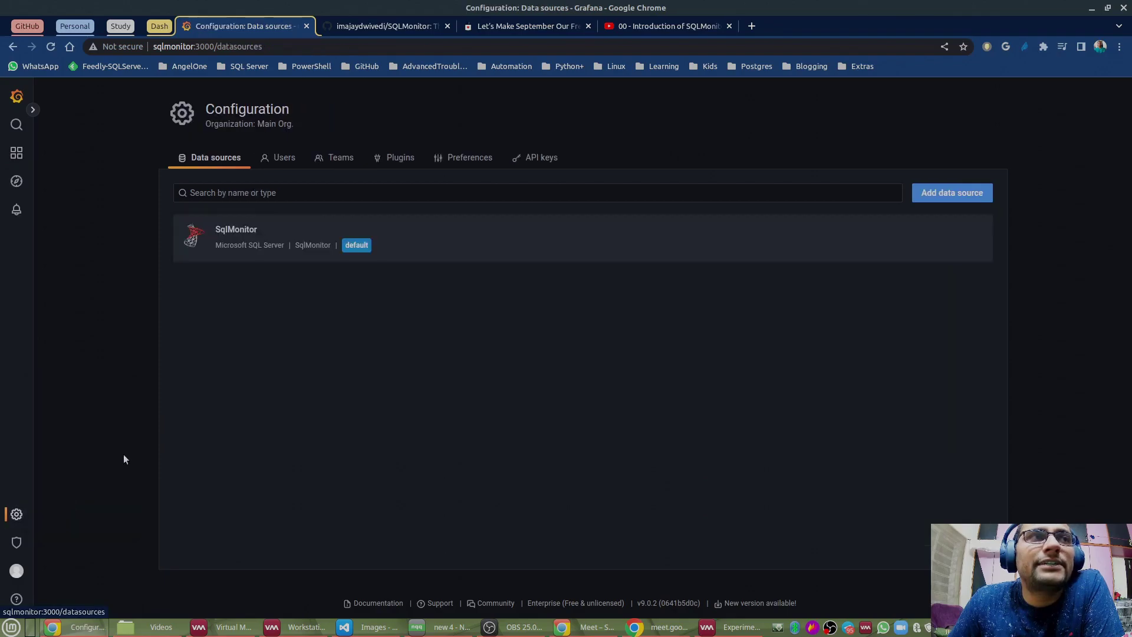
click(239, 232)
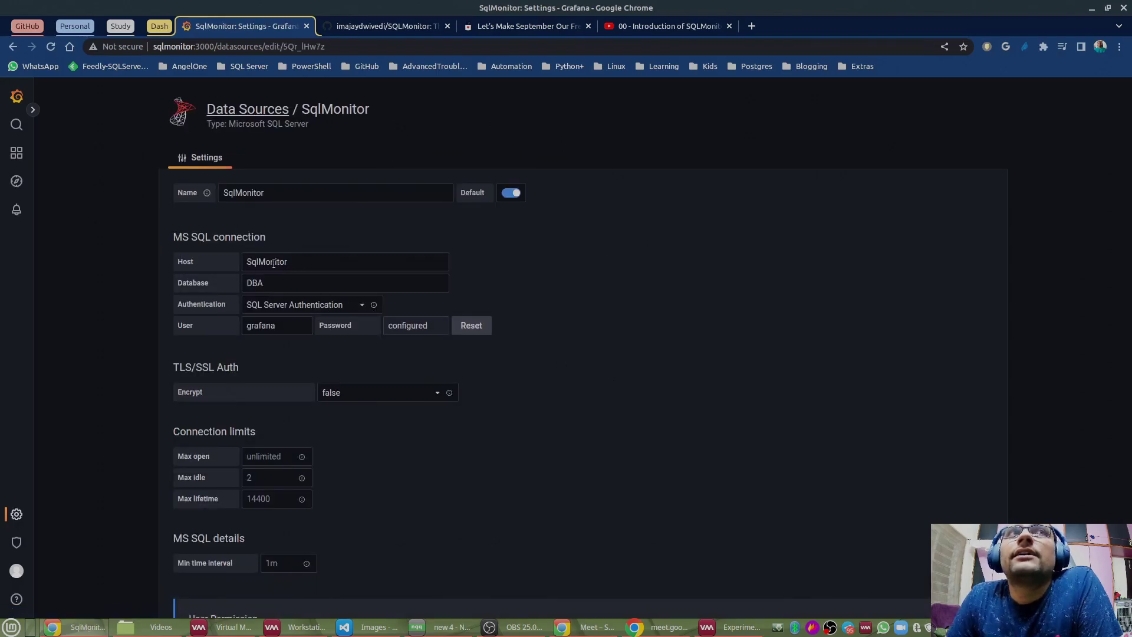
drag(299, 260, 240, 263)
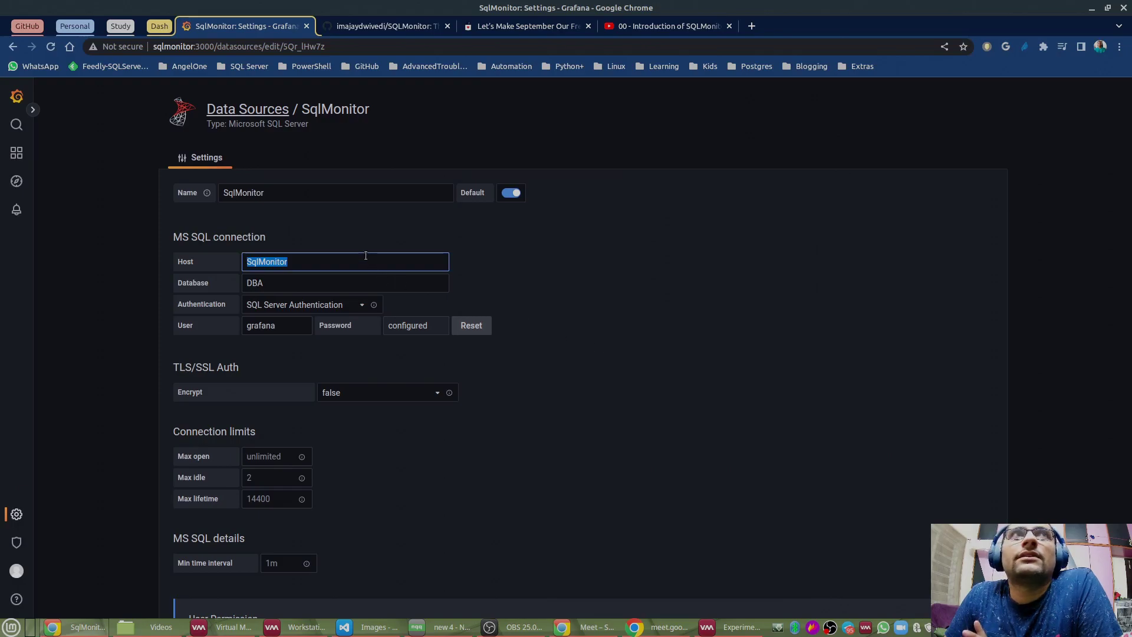
Step: Connect SSMS to the SqlMonitor server using the host name copied from Grafana
click(298, 627)
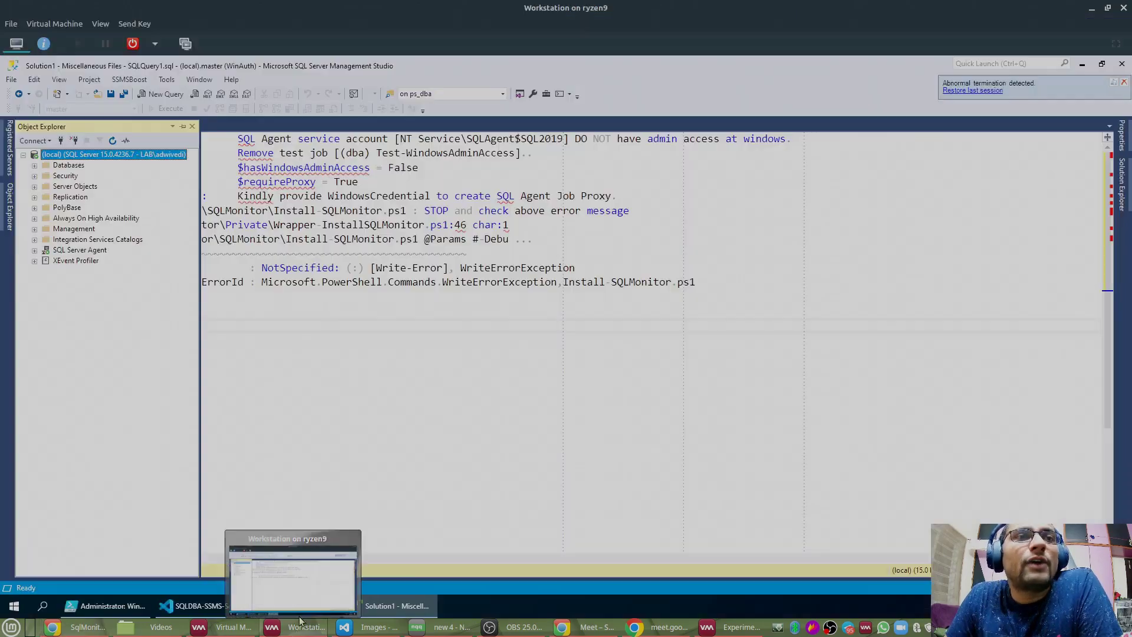
click(60, 141)
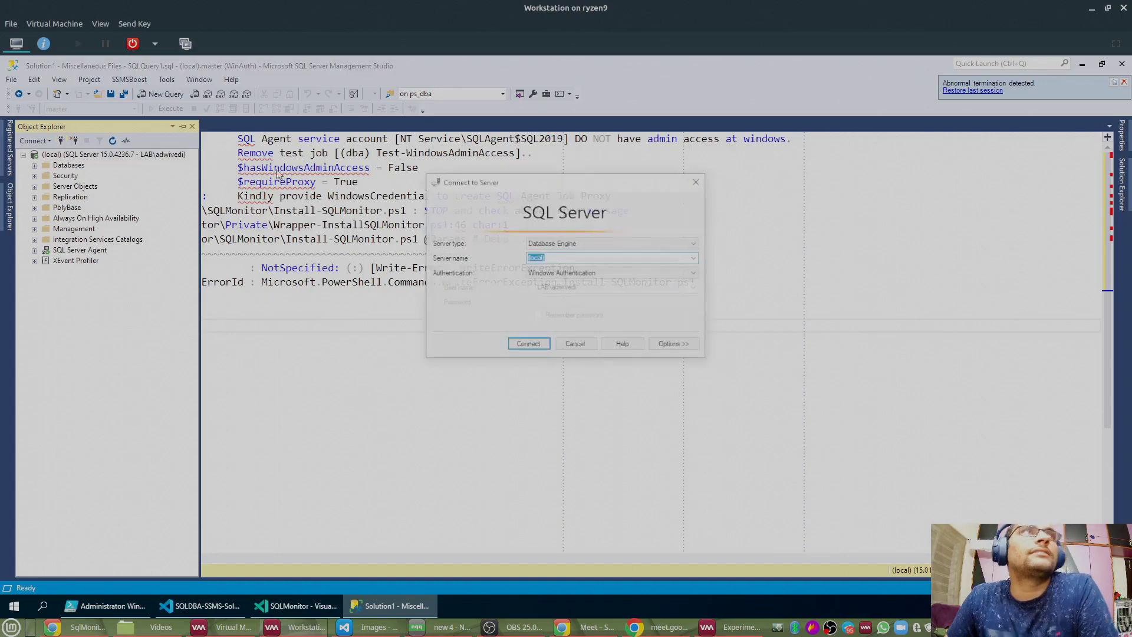
click(54, 628)
right_click(276, 262)
click(302, 285)
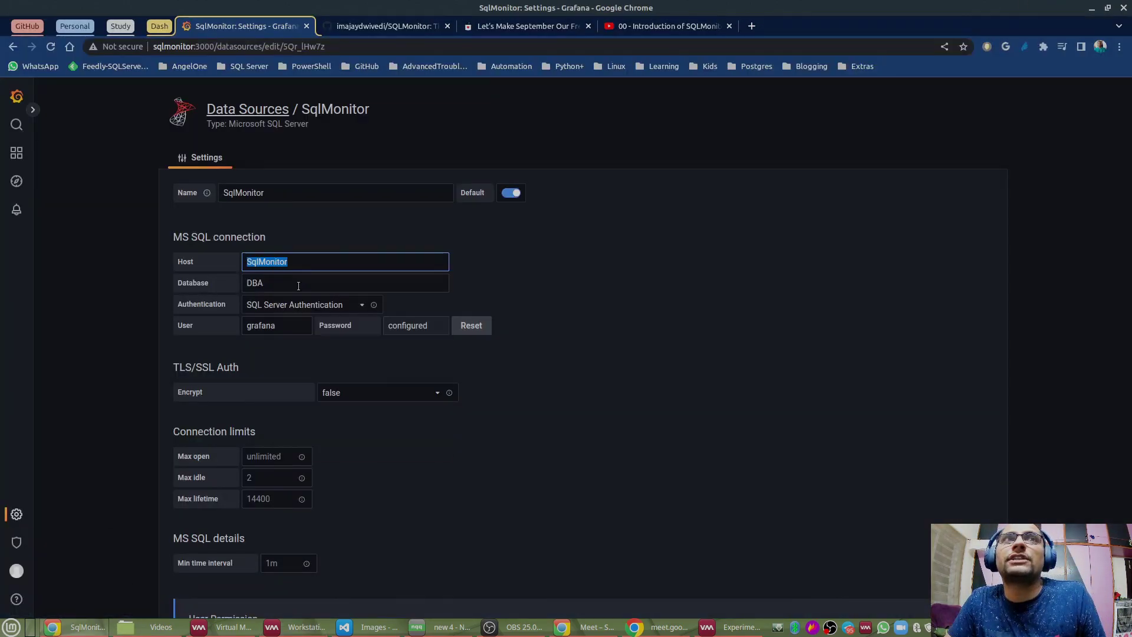
click(297, 626)
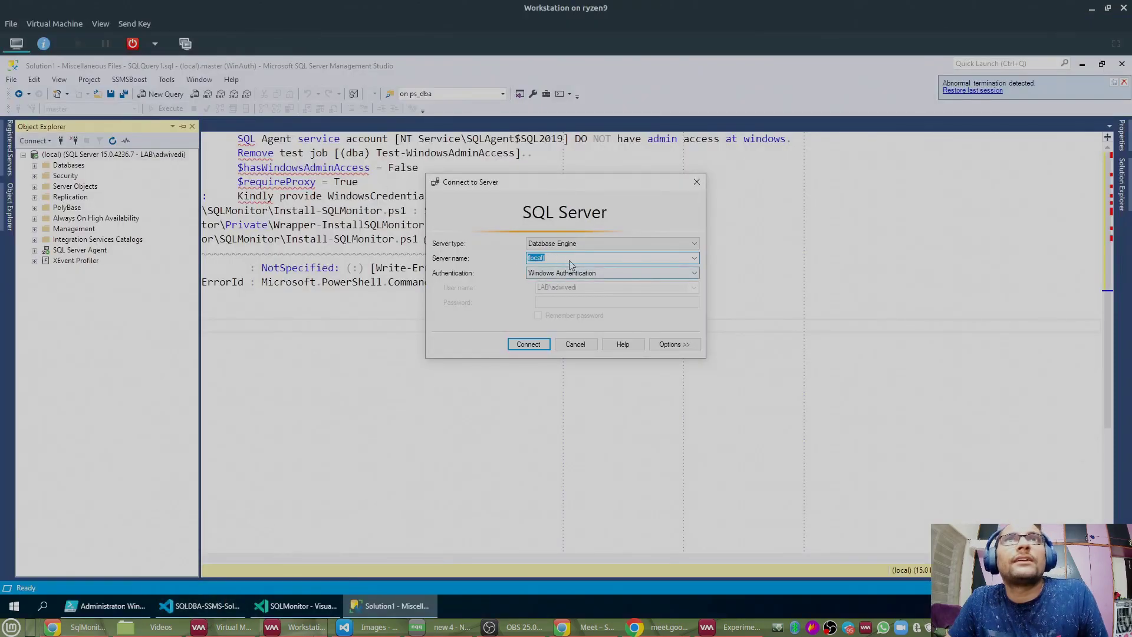
key(ctrl+v)
click(541, 346)
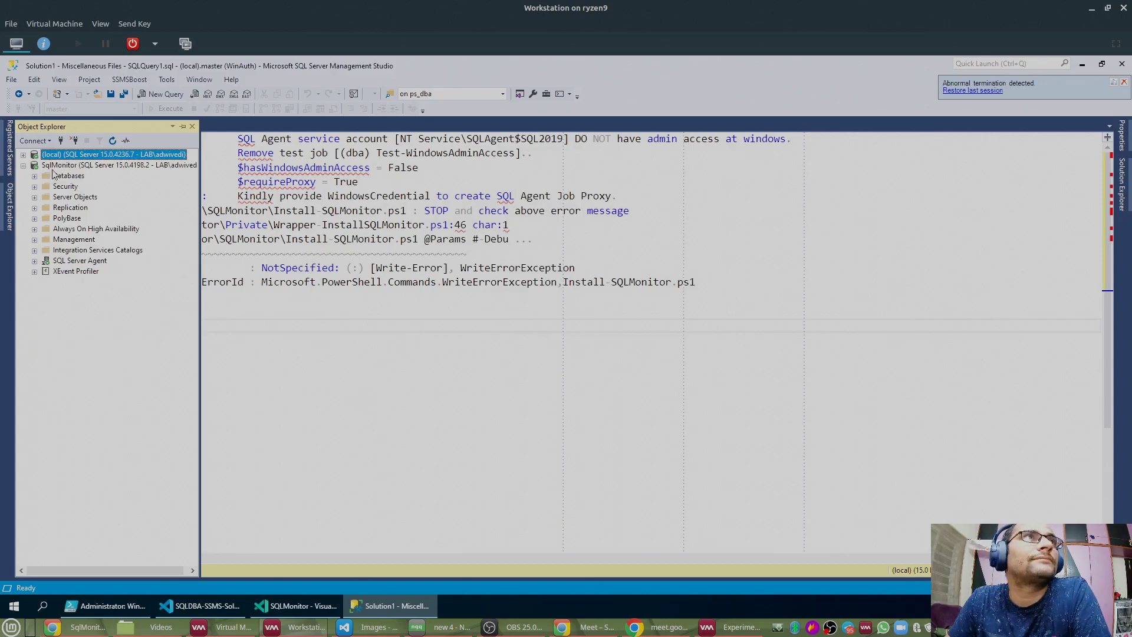
Step: Open a new query window against the SqlMonitor server
click(59, 166)
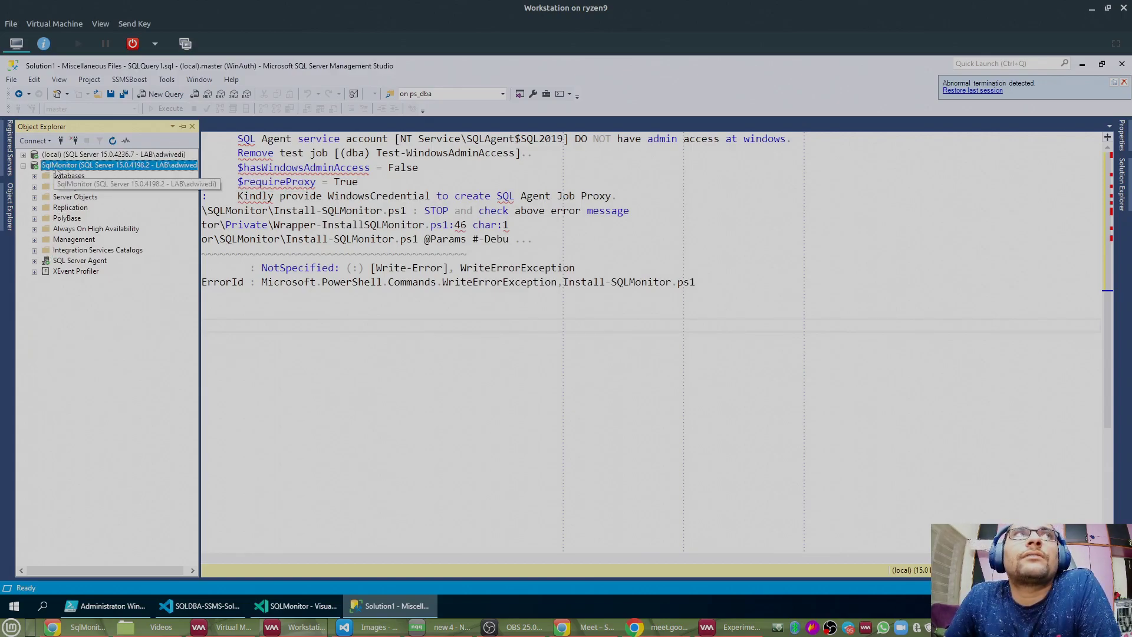
right_click(58, 165)
click(81, 215)
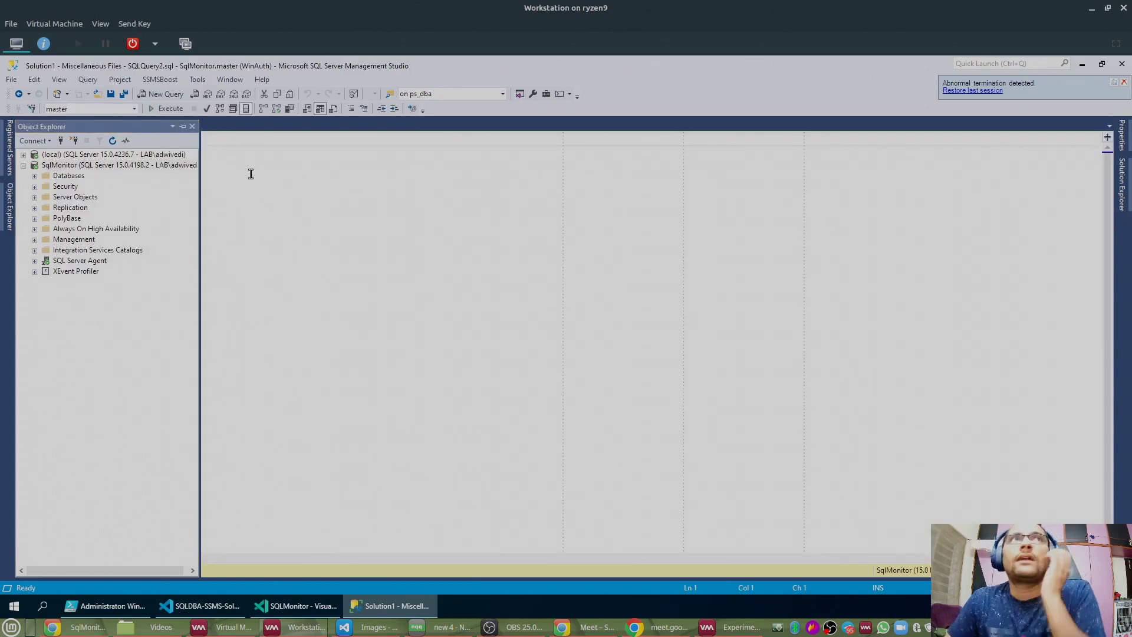
Step: Pin Object Explorer, run a 'use DBA' / 'go' batch, and expand SqlMonitor's Databases folder
click(8, 211)
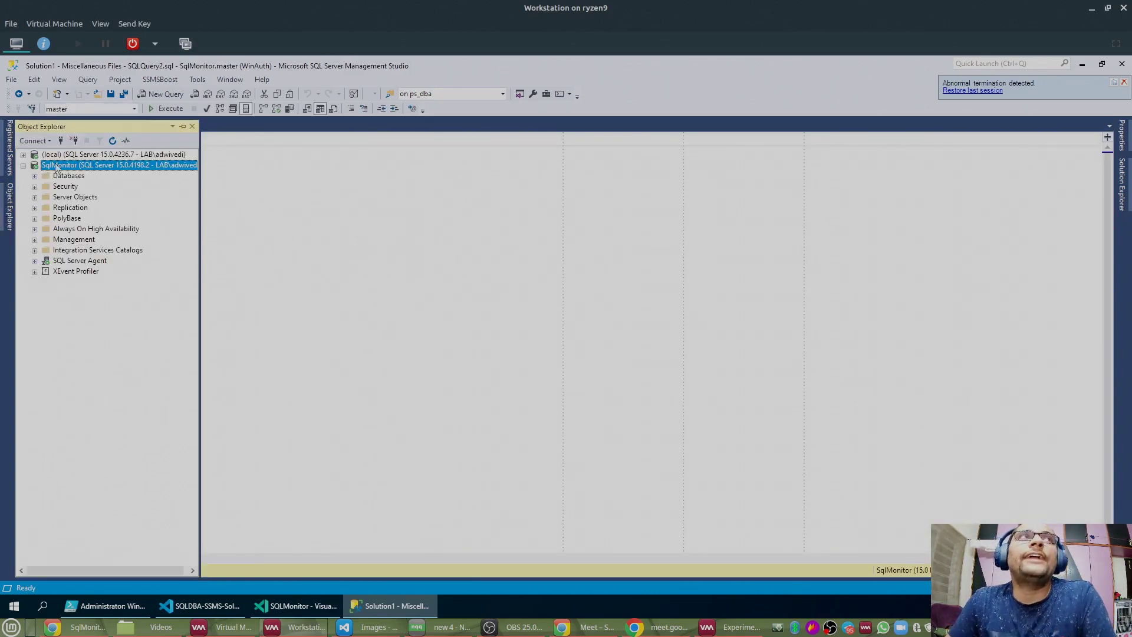
click(183, 126)
click(404, 217)
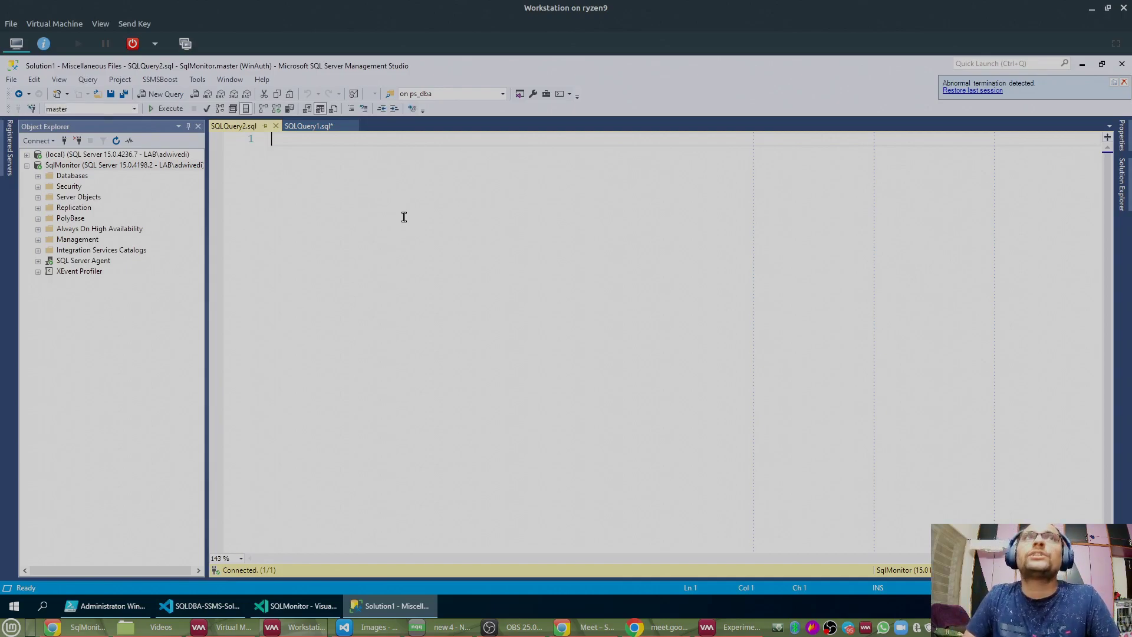
text(use DBA)
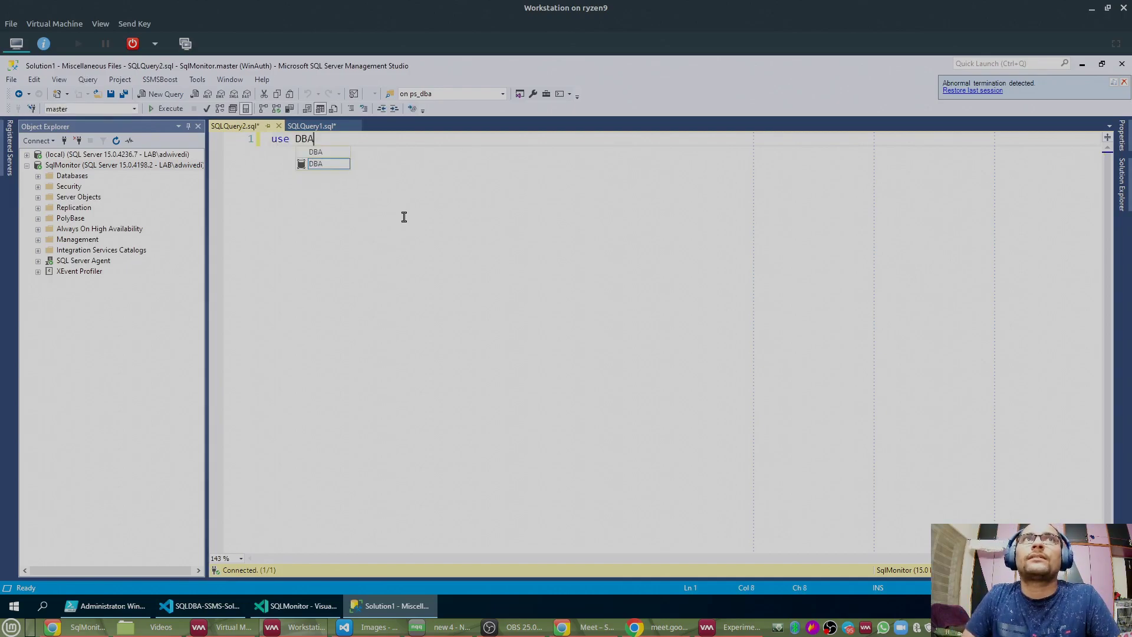
key(Return)
key(Return)
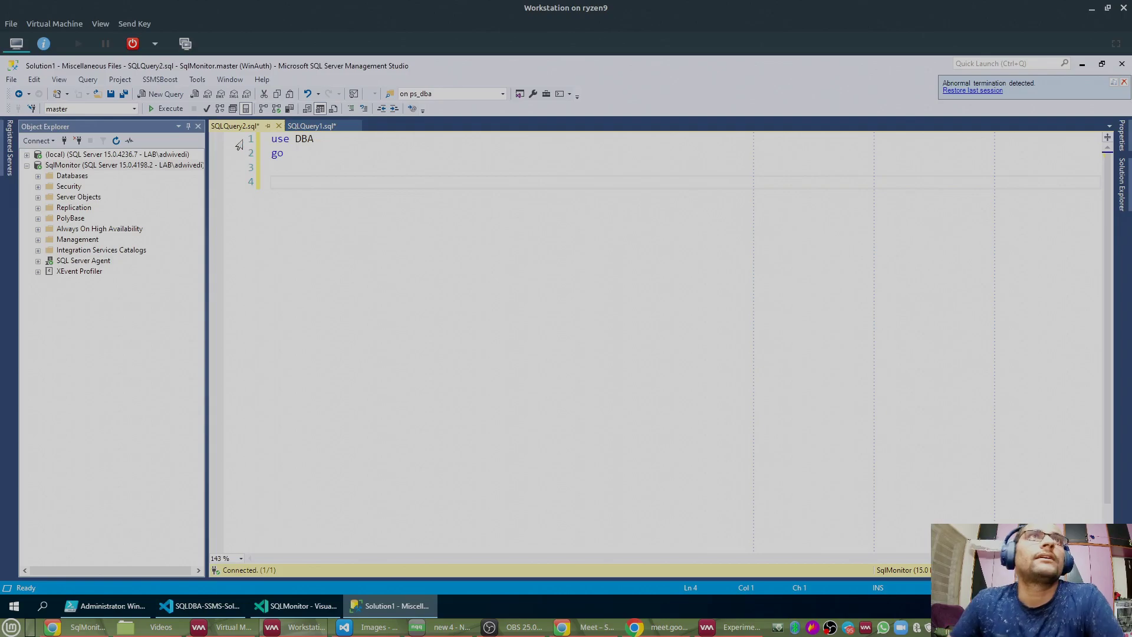
click(167, 108)
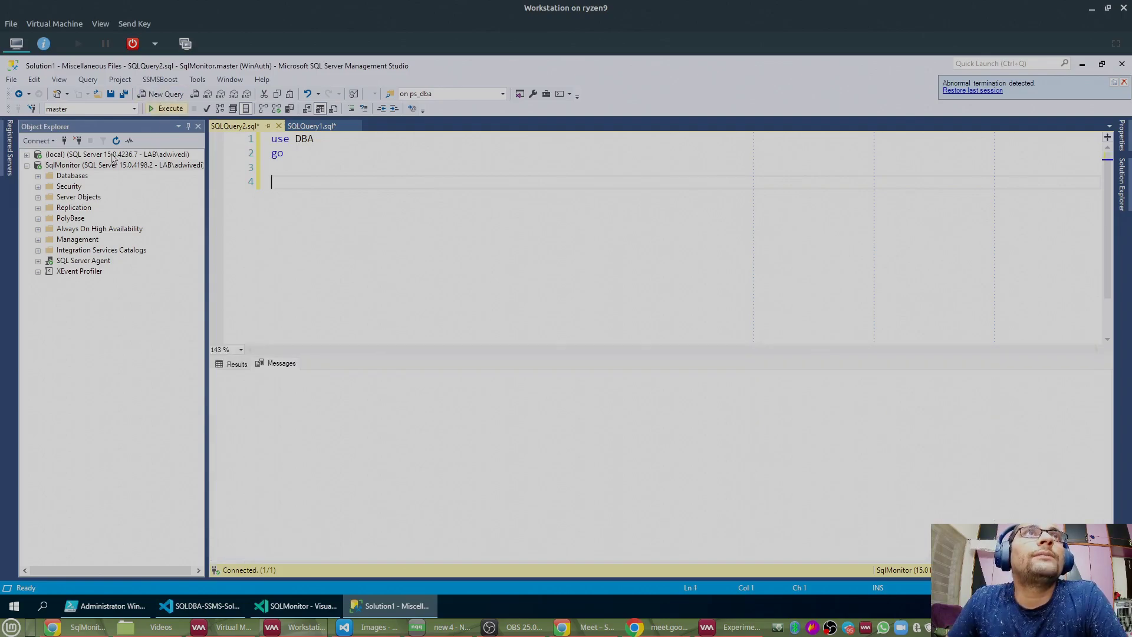
click(37, 176)
Step: Expand the DBA database's tables and inspect dbo.all_server_stable_info and dbo.all_server_volatile_info
click(50, 208)
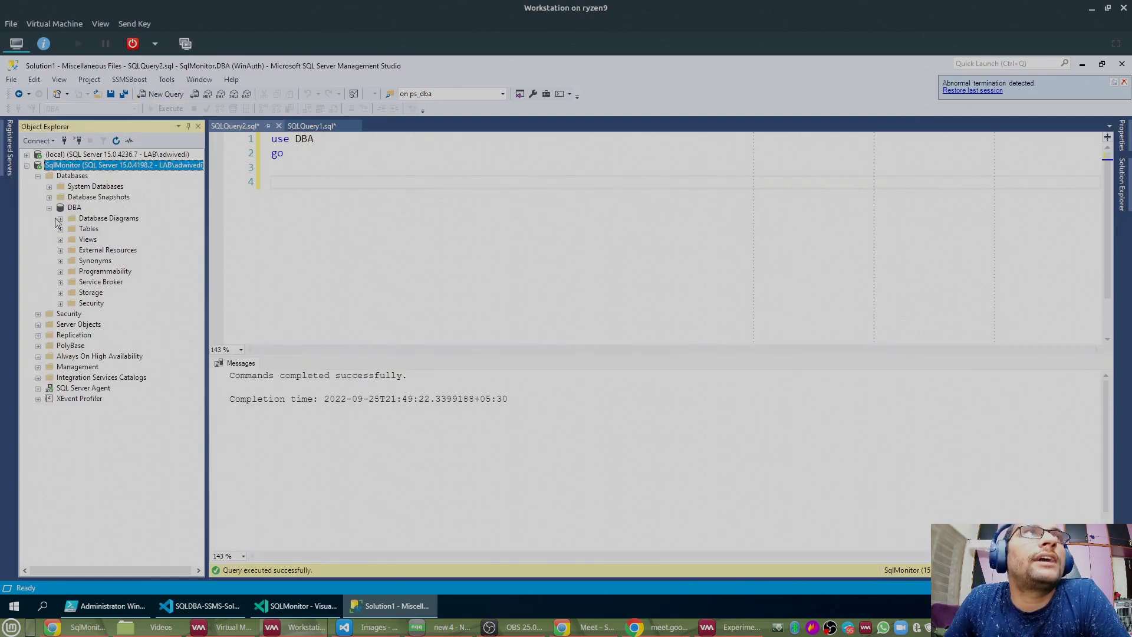
click(60, 229)
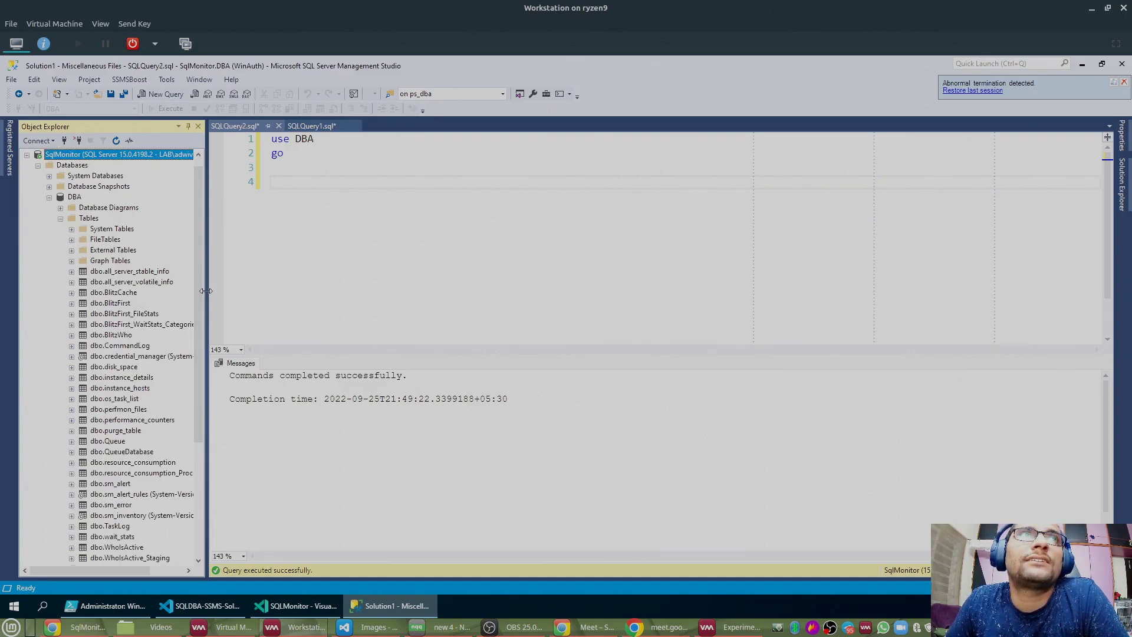
drag(205, 291, 345, 291)
scroll(130, 304, down, 1)
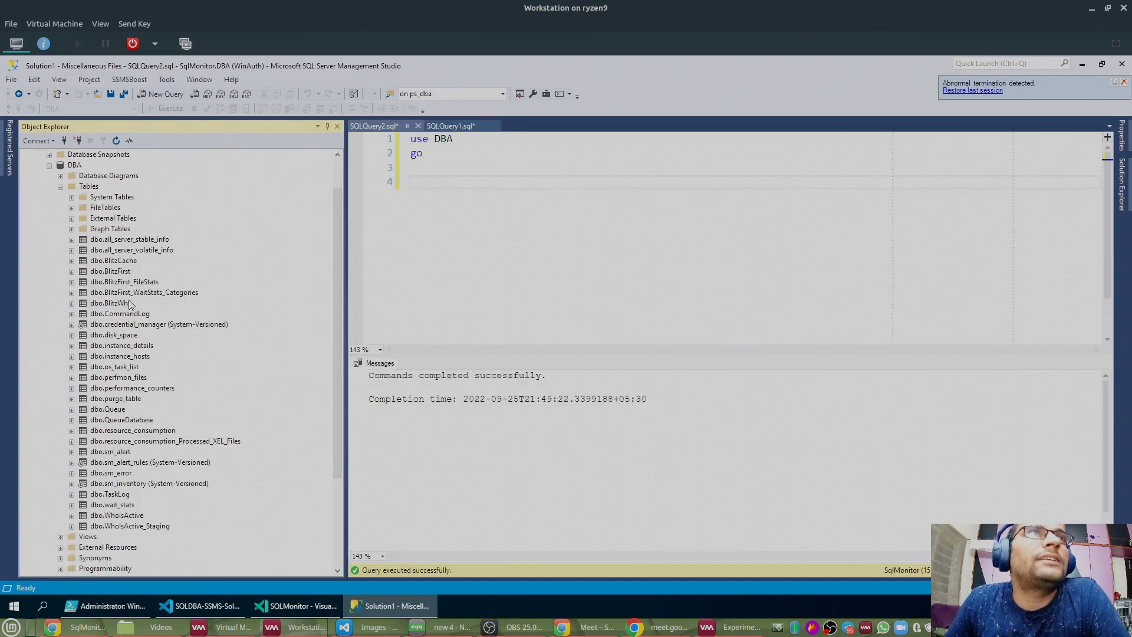
click(116, 243)
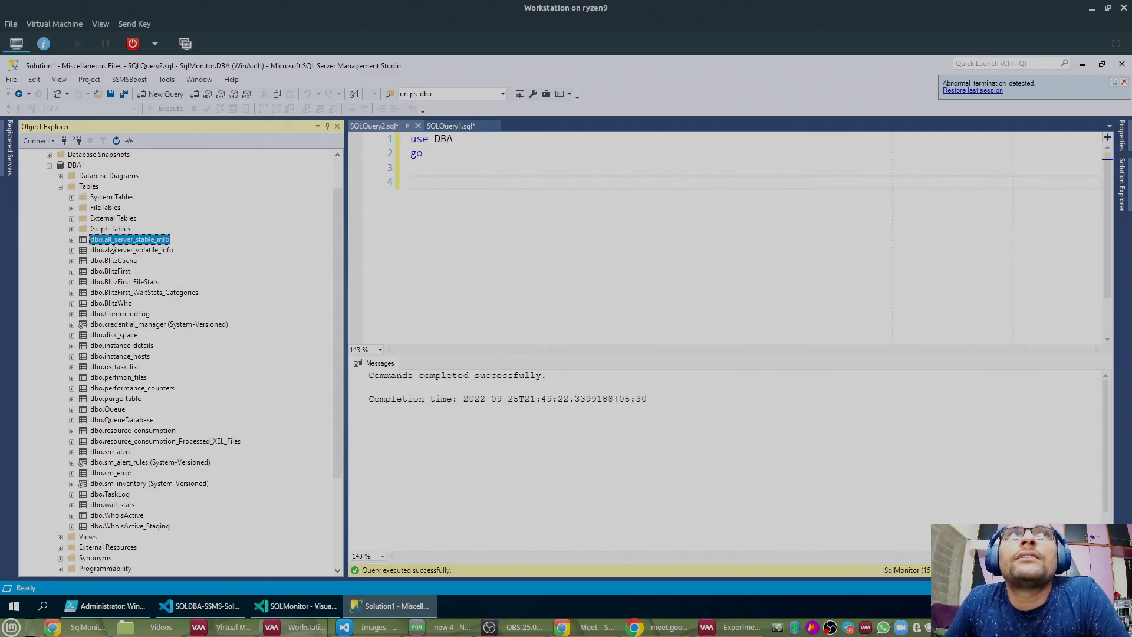
click(107, 252)
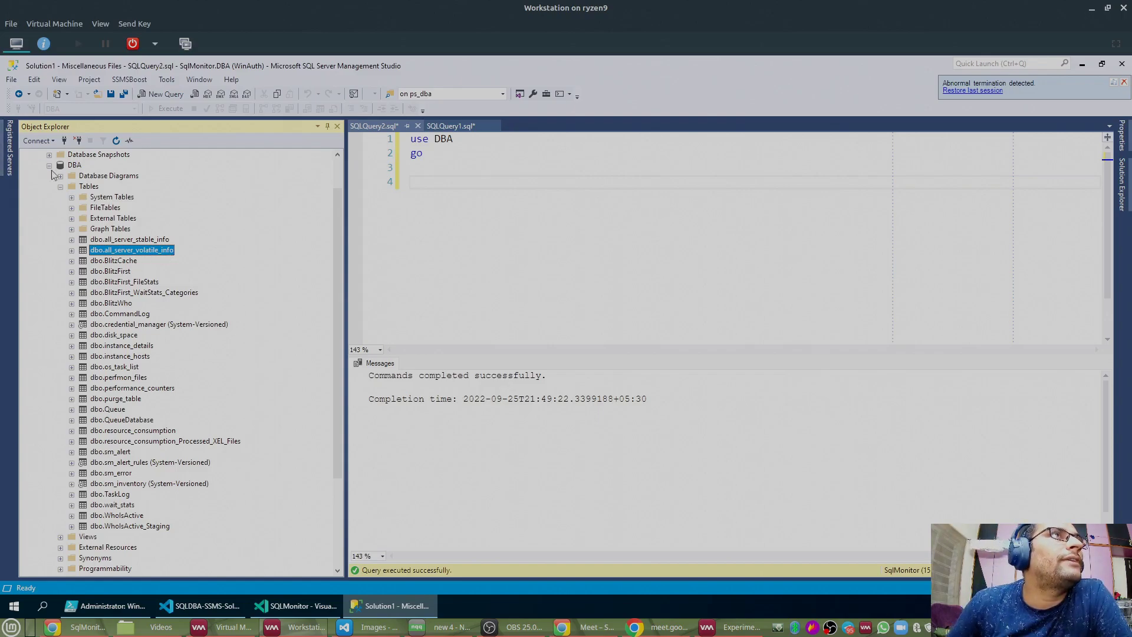
Step: Collapse the tables, expand DBA Views, and bring up dbo.vw_all_server_info's context menu
click(60, 186)
double_click(88, 240)
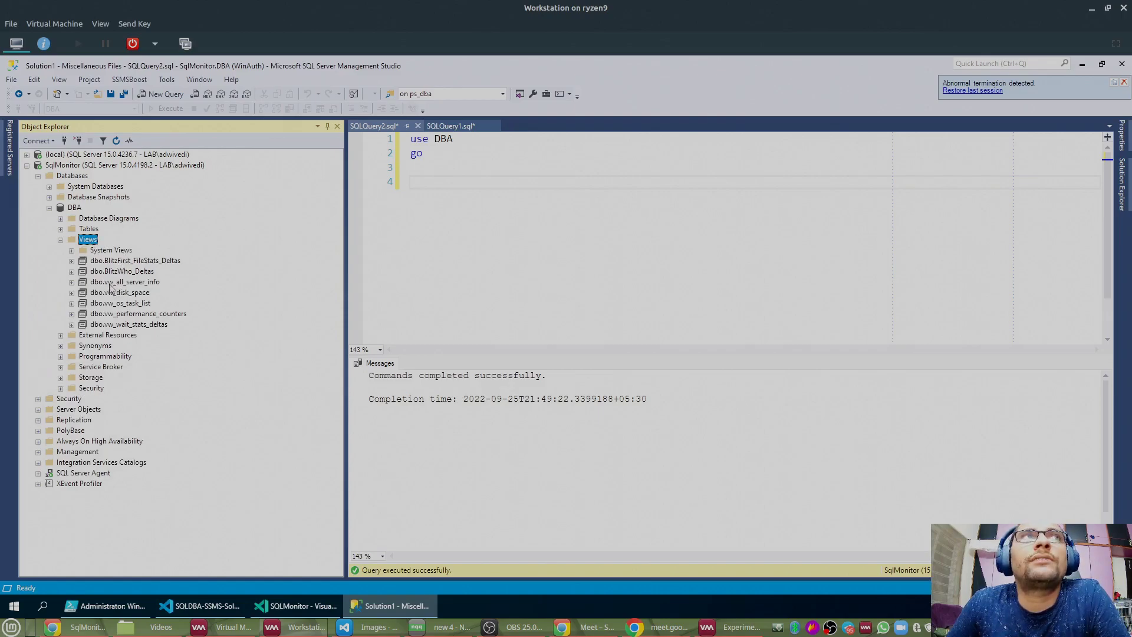
right_click(103, 284)
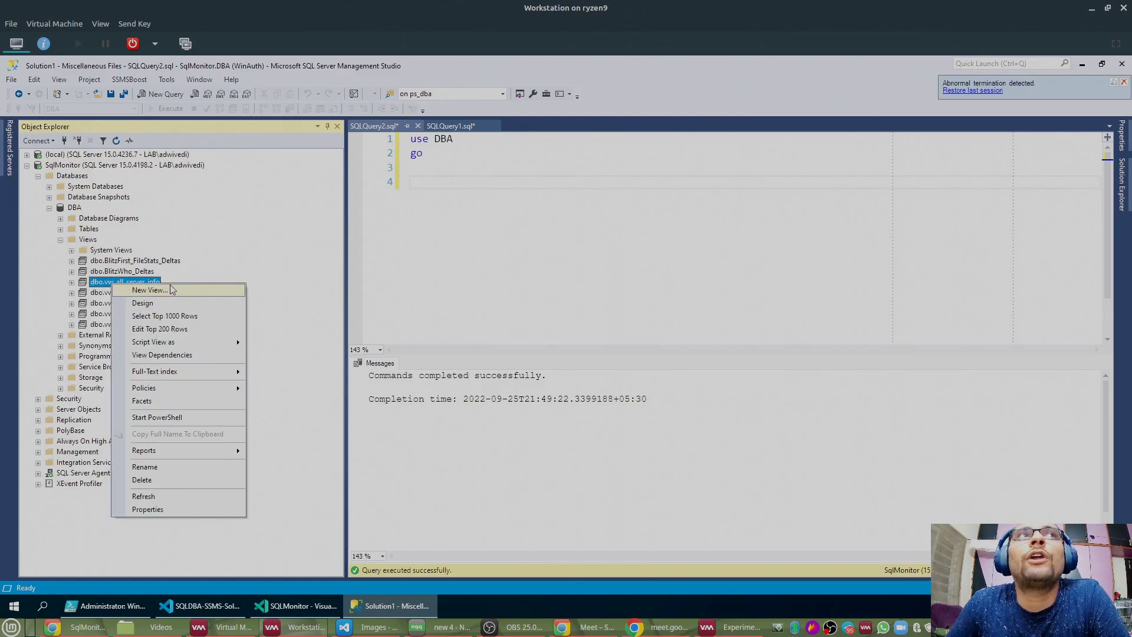
Step: Select the top 1000 rows of dbo.vw_all_server_info and widen the query and results area
click(163, 316)
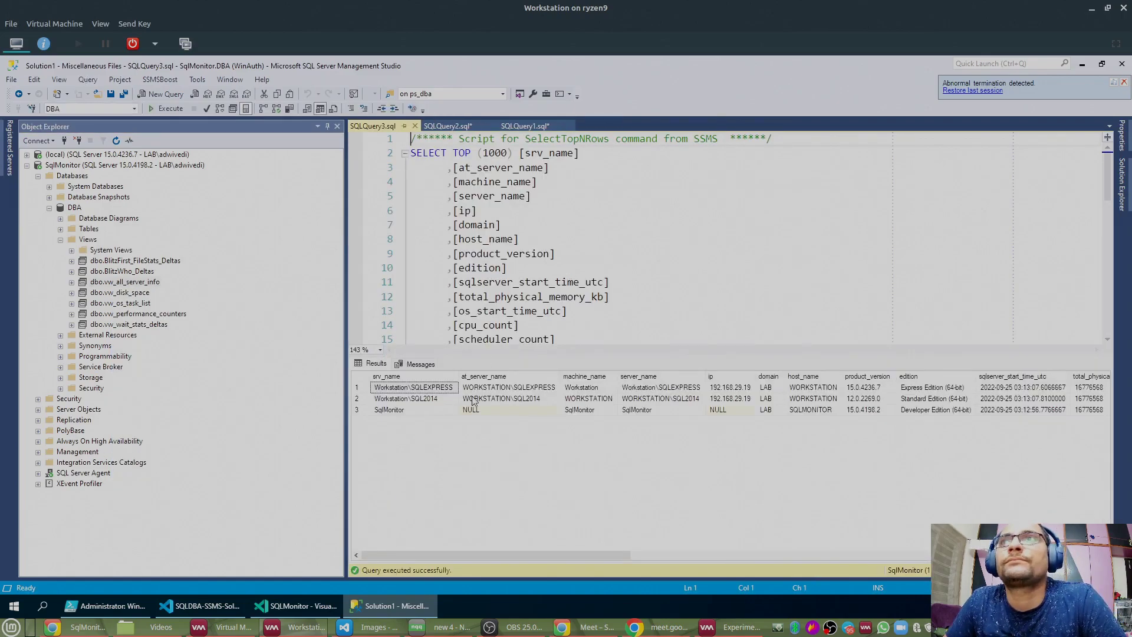
click(362, 378)
drag(346, 368, 224, 365)
drag(339, 556, 973, 556)
drag(861, 557, 295, 571)
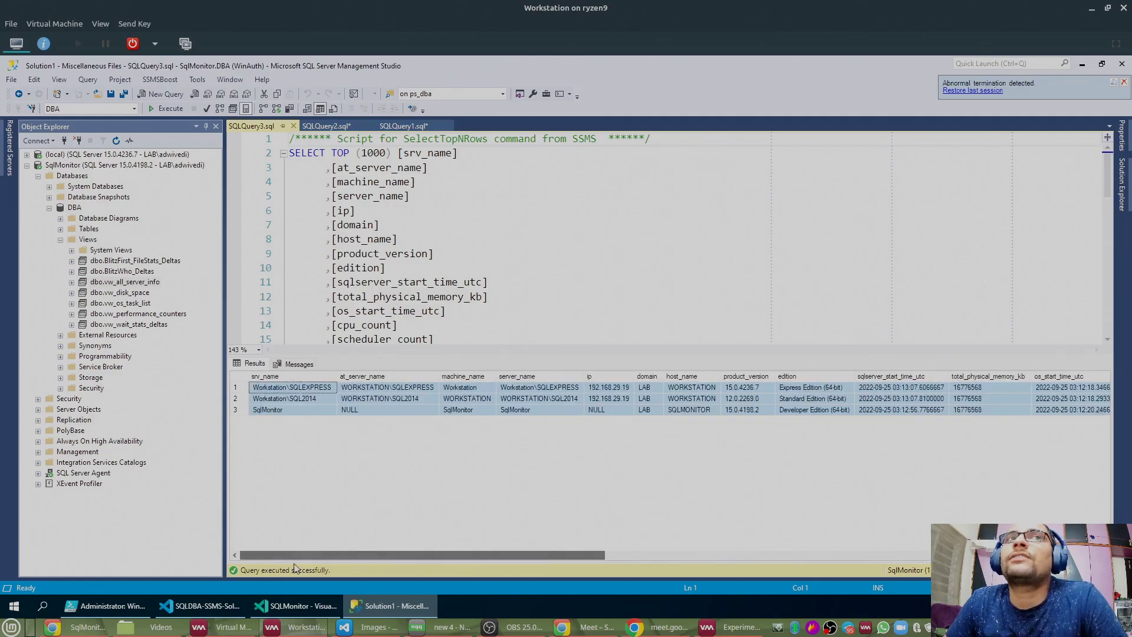
Step: Review the product_version column and the instances' server_name values, then switch to Virtual Machine Manager
click(427, 254)
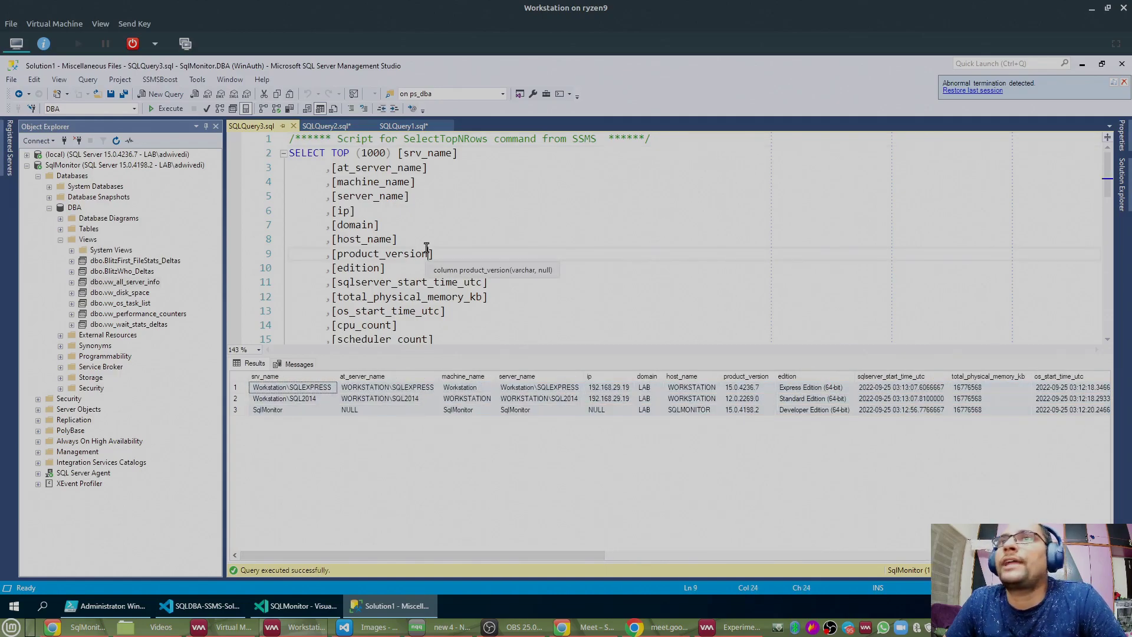
click(507, 410)
click(514, 388)
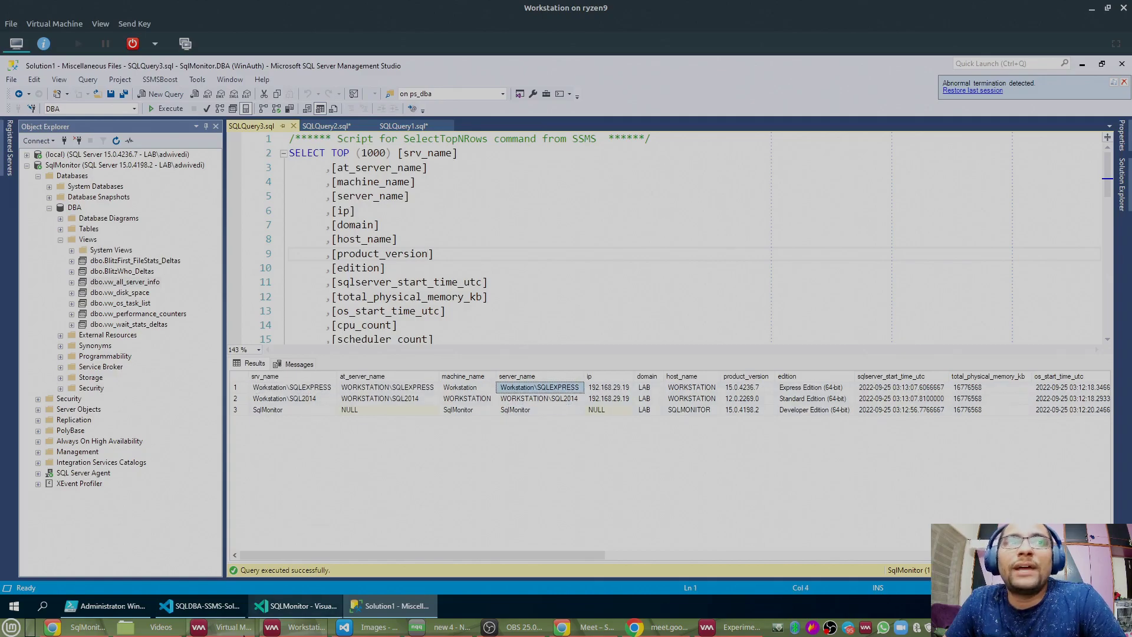
click(224, 626)
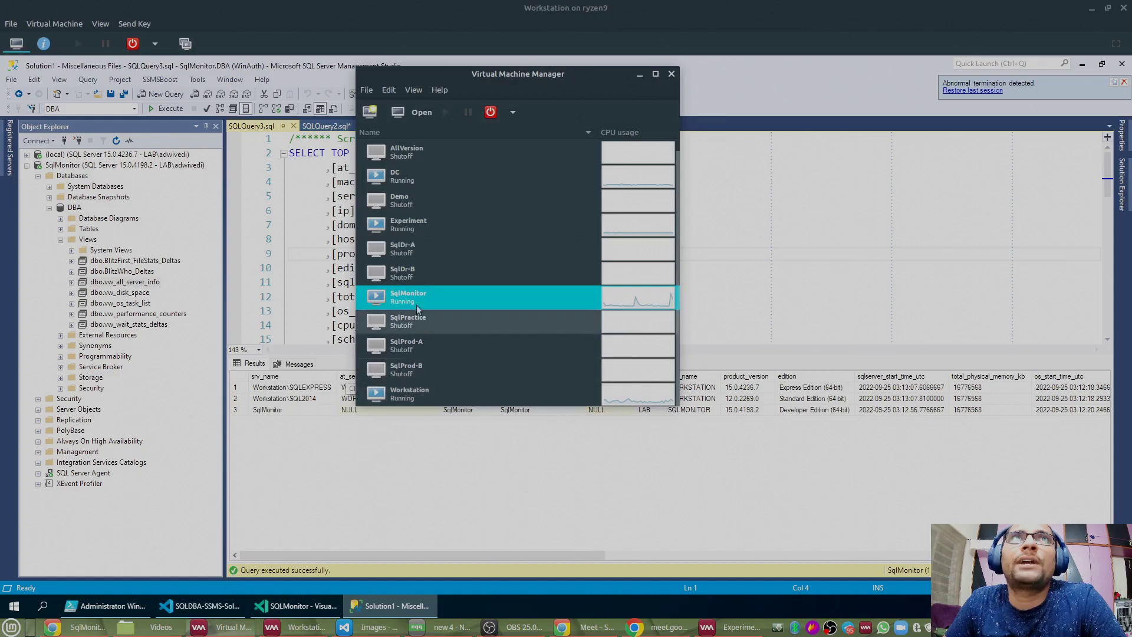
Step: Check the Experiment, SqlMonitor and Workstation virtual machines in the list
scroll(424, 259, up, 1)
click(423, 240)
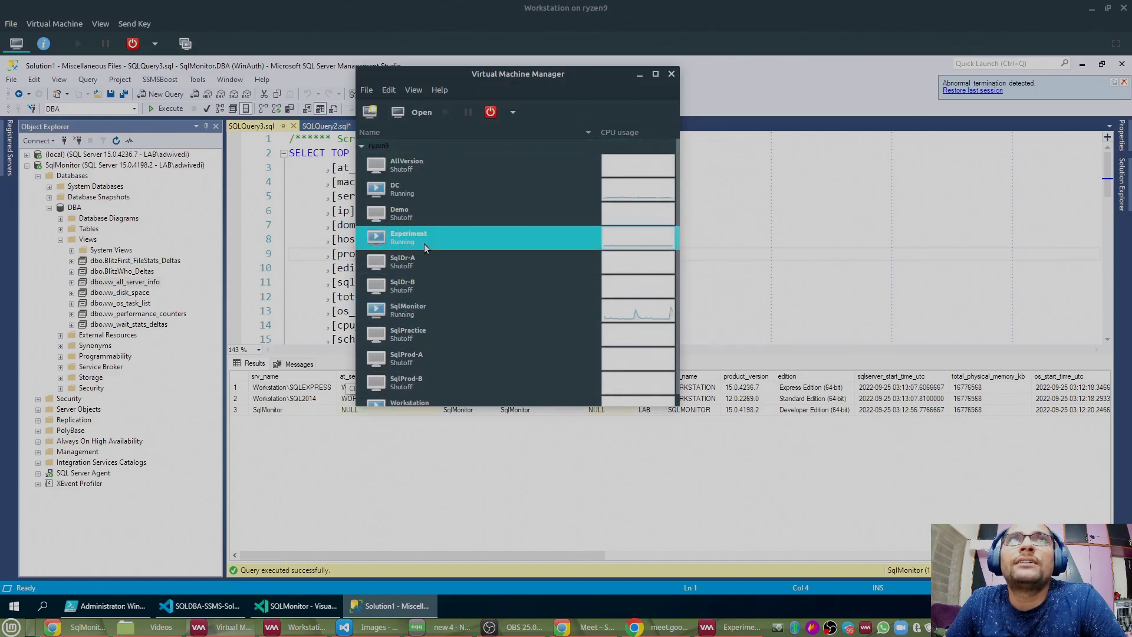
click(420, 317)
scroll(419, 314, down, 1)
click(417, 393)
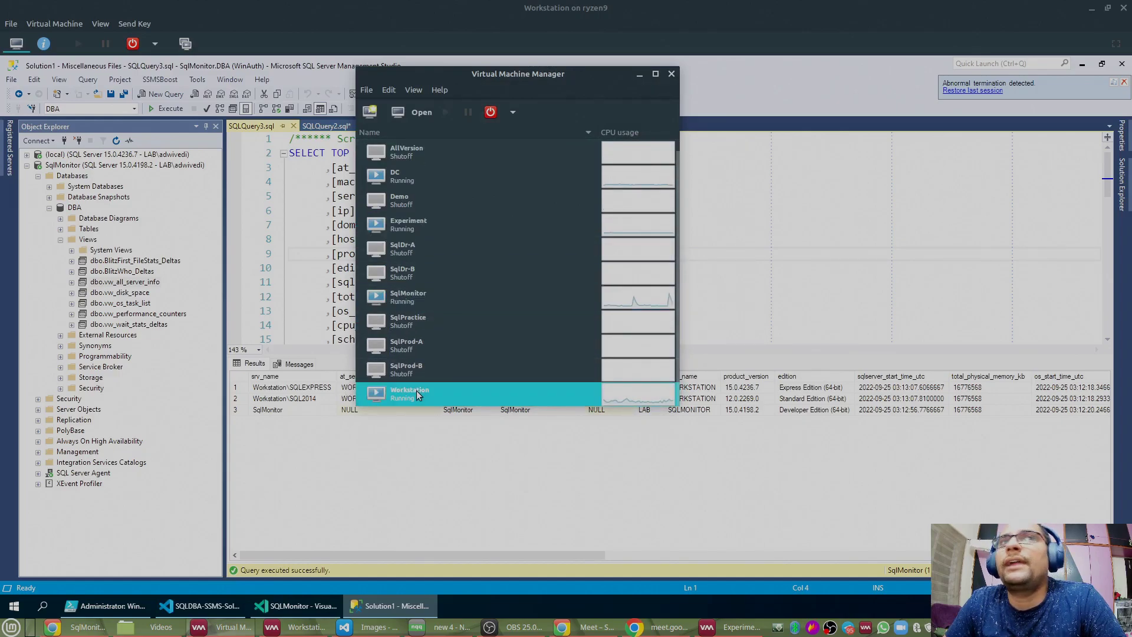
scroll(423, 283, up, 1)
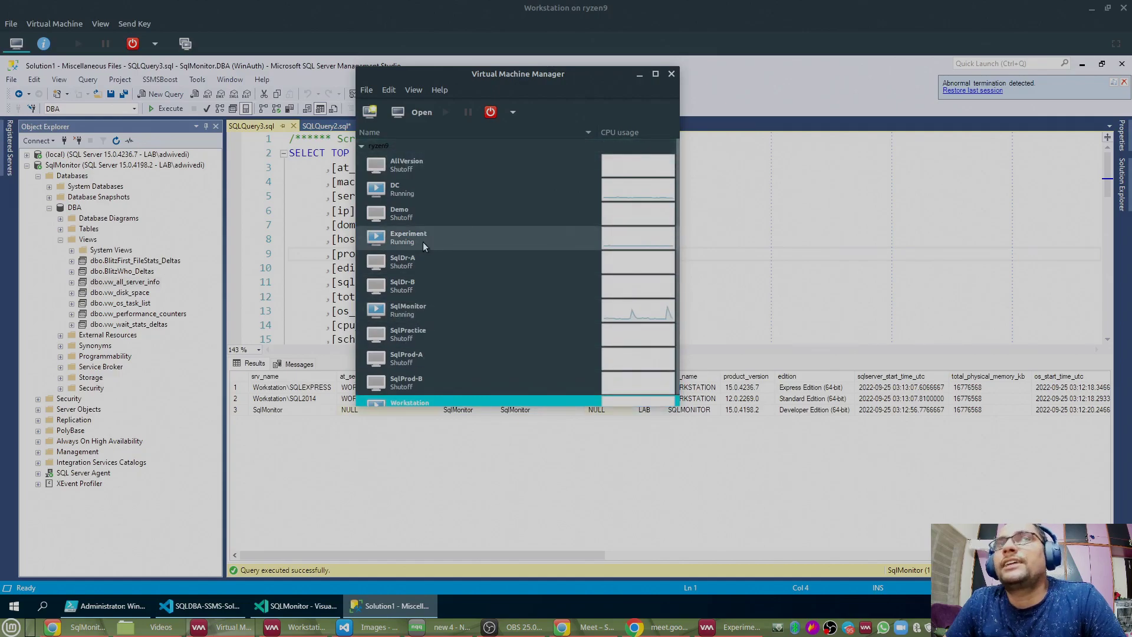
click(423, 243)
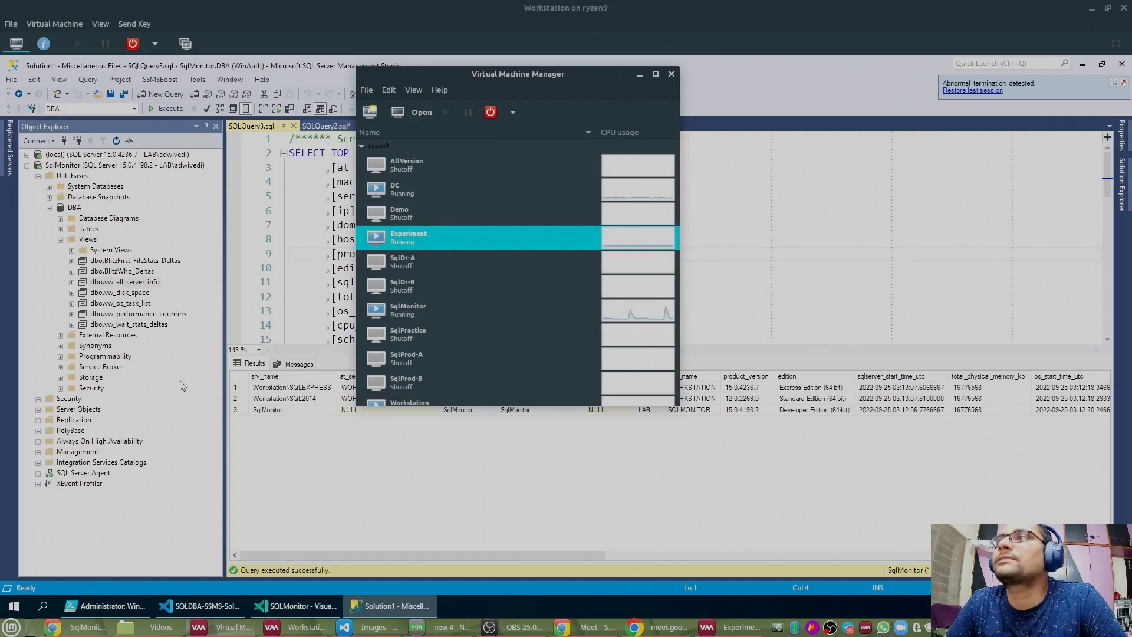
Step: Compare the SqlMonitor and Workstation machines again, then minimize Virtual Machine Manager
scroll(423, 313, down, 1)
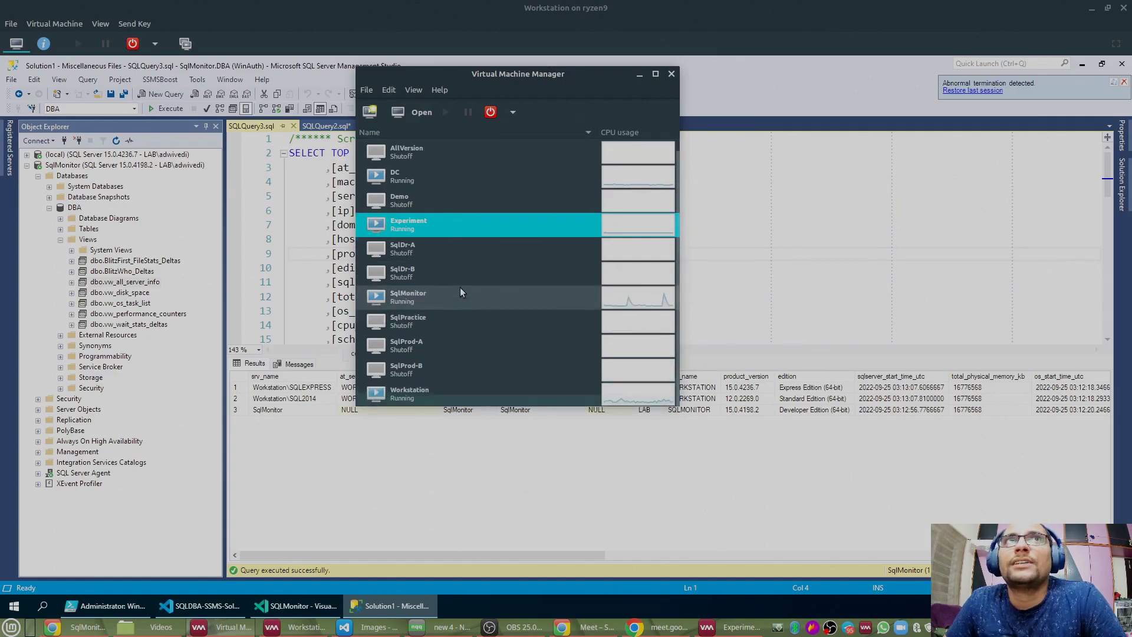
click(406, 301)
click(407, 397)
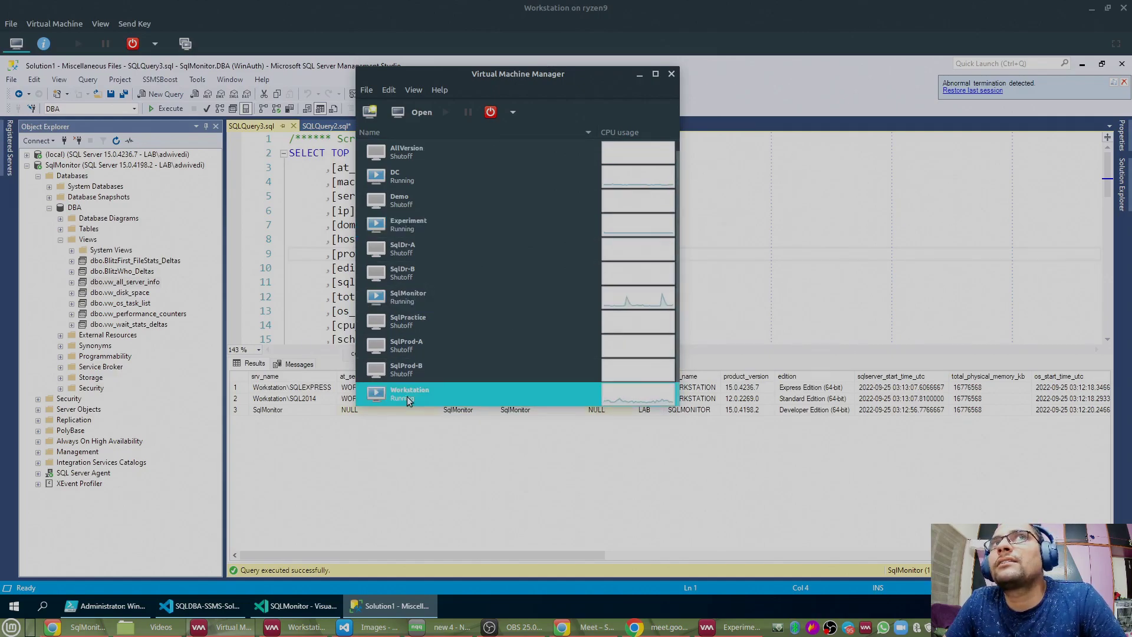
click(422, 294)
click(423, 390)
click(428, 296)
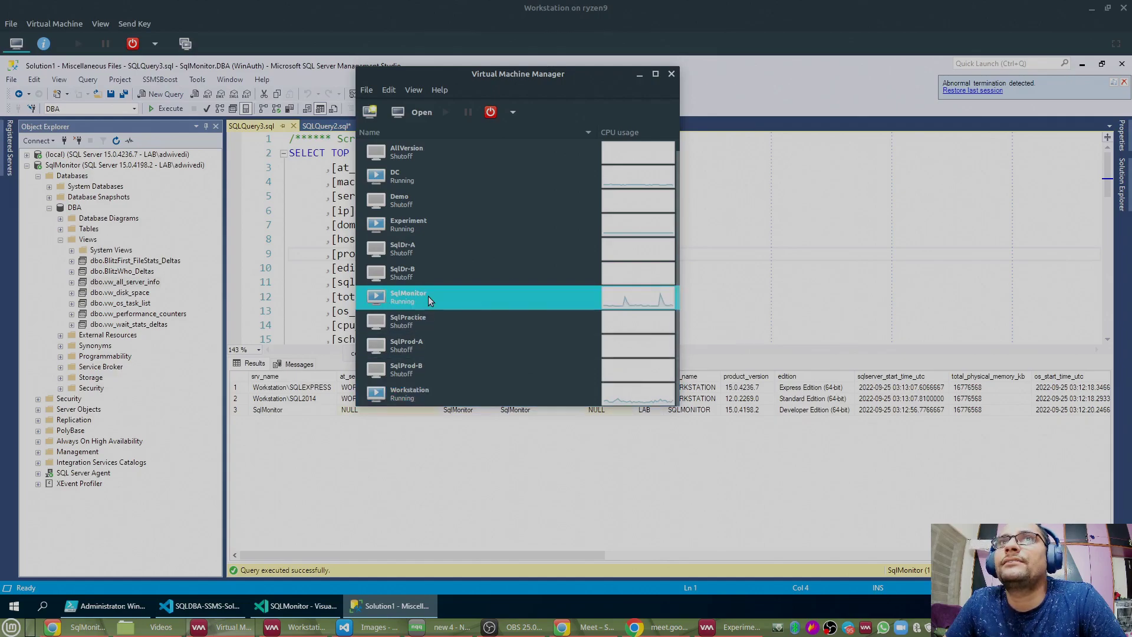
click(411, 392)
click(640, 74)
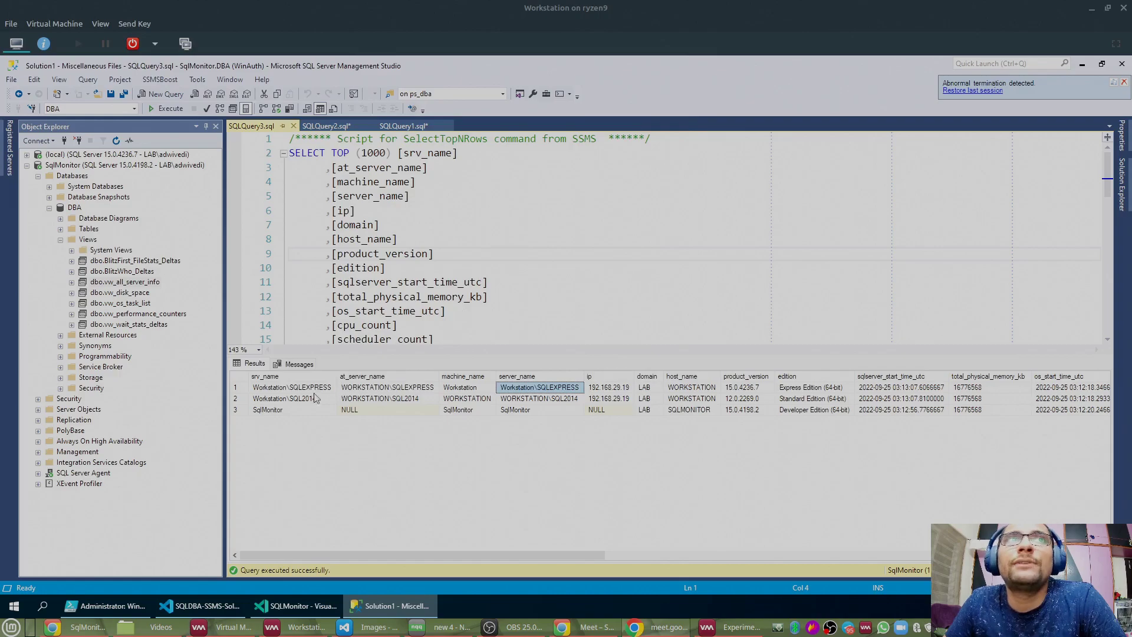
drag(310, 387, 301, 412)
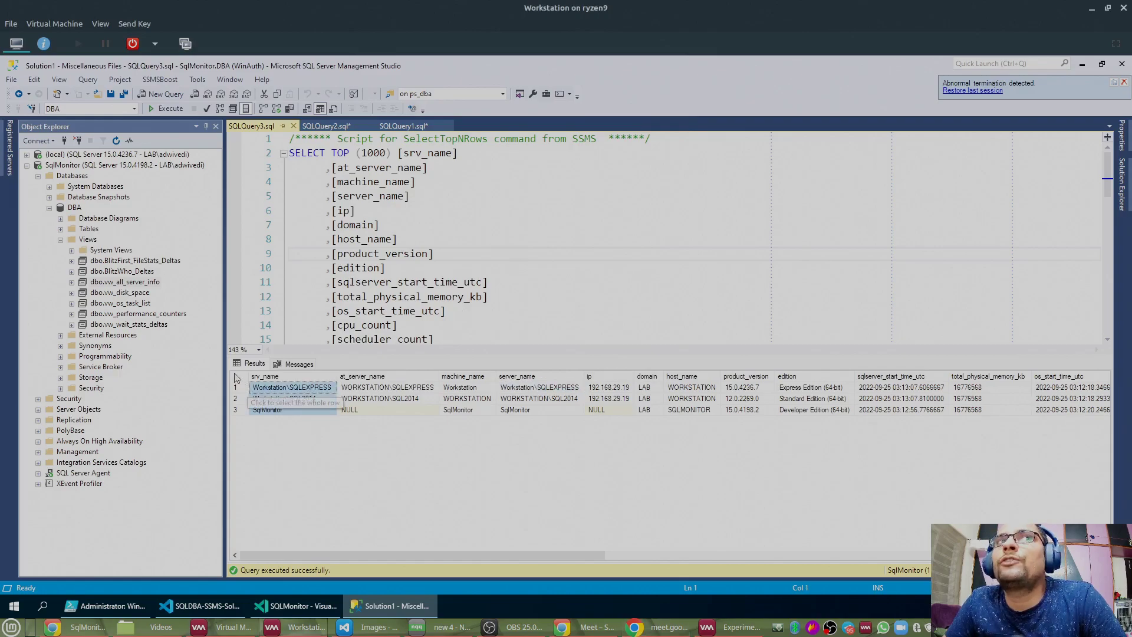
click(274, 399)
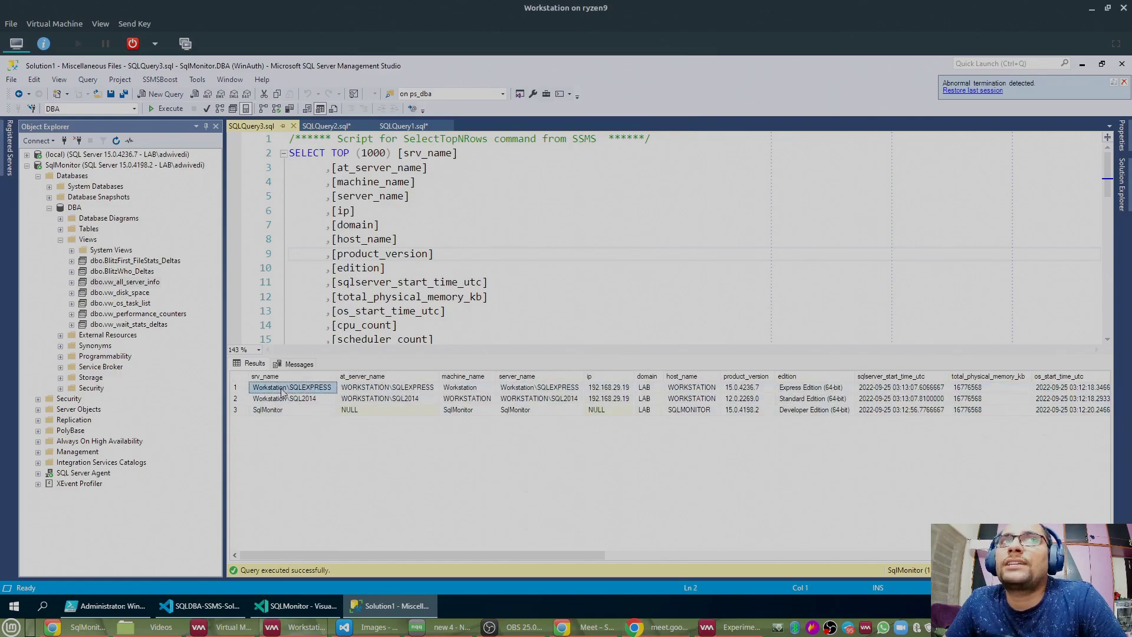
click(237, 411)
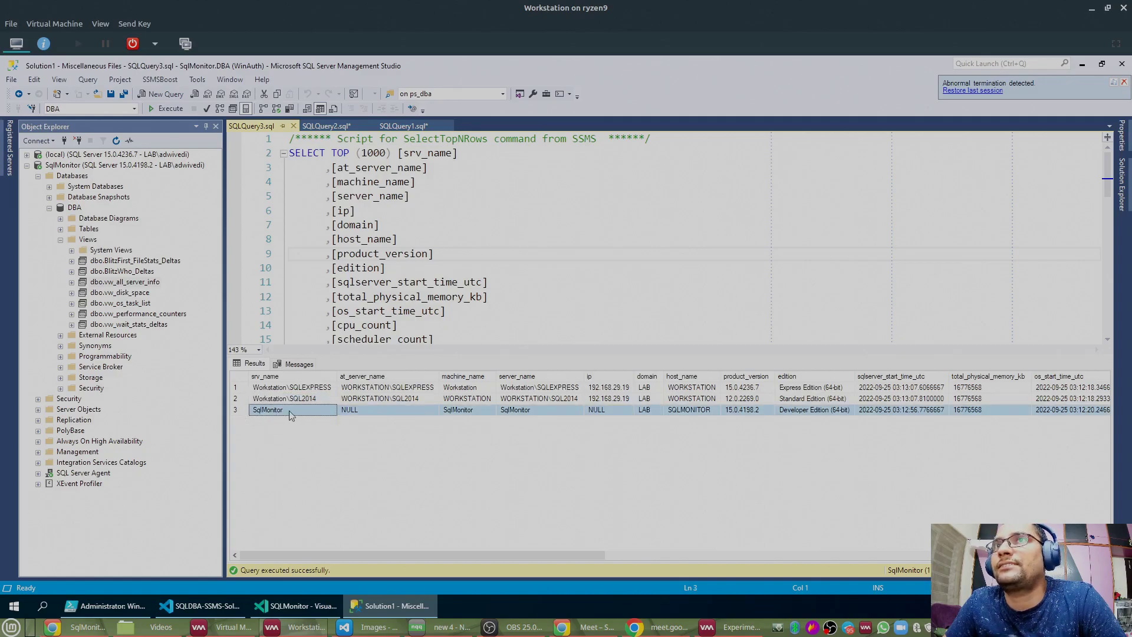
click(472, 203)
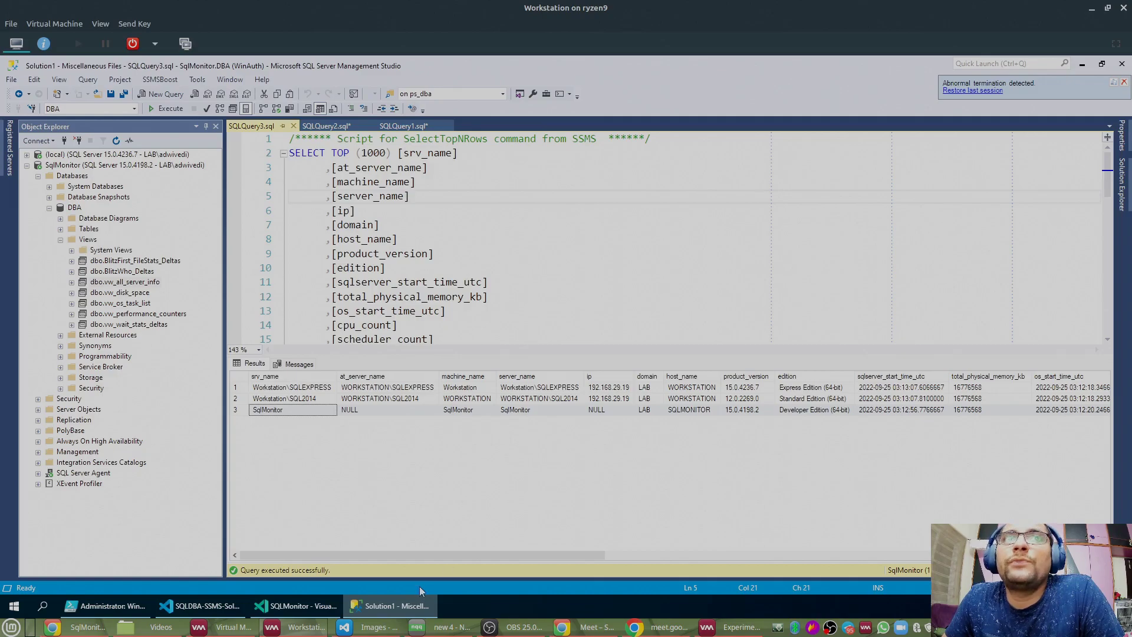
drag(531, 555, 1026, 555)
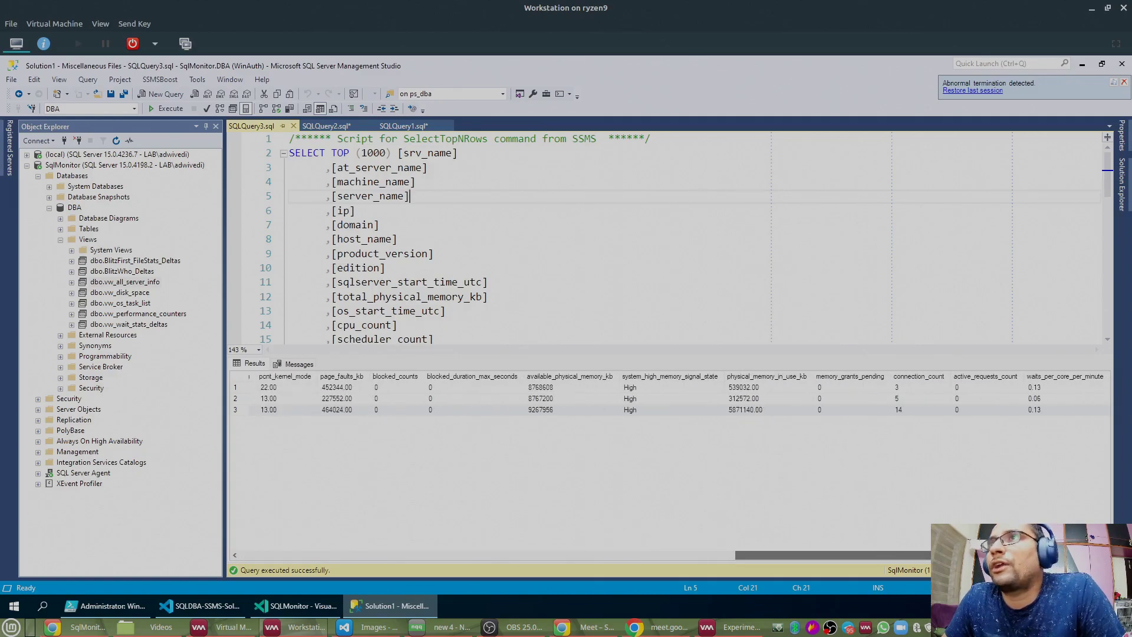
click(1052, 377)
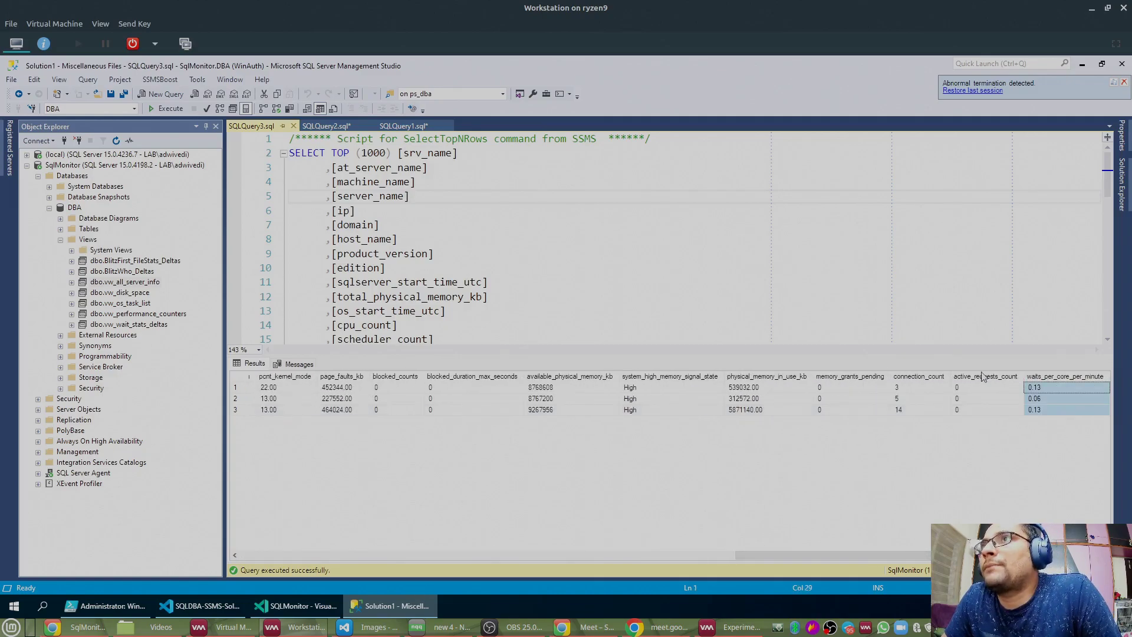
click(983, 377)
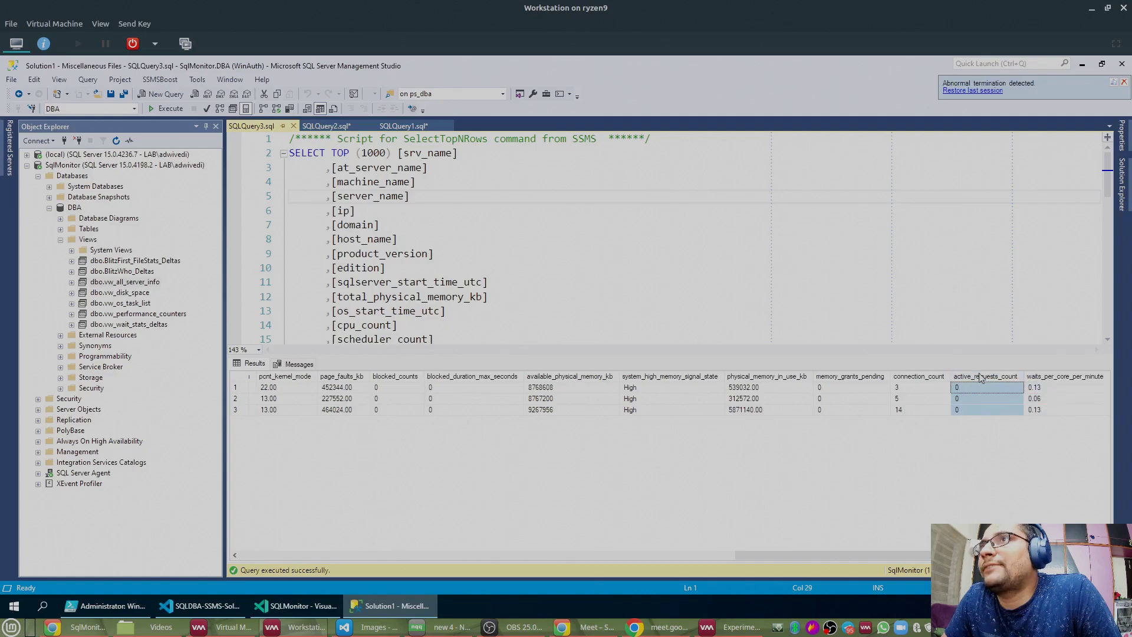
click(930, 378)
click(832, 378)
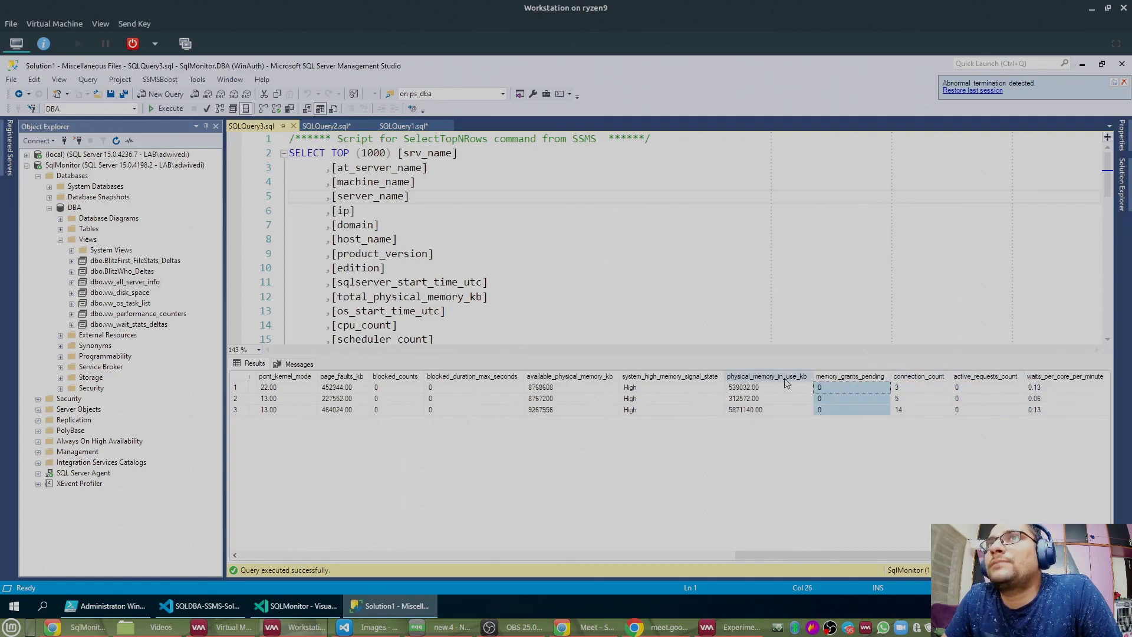
click(782, 379)
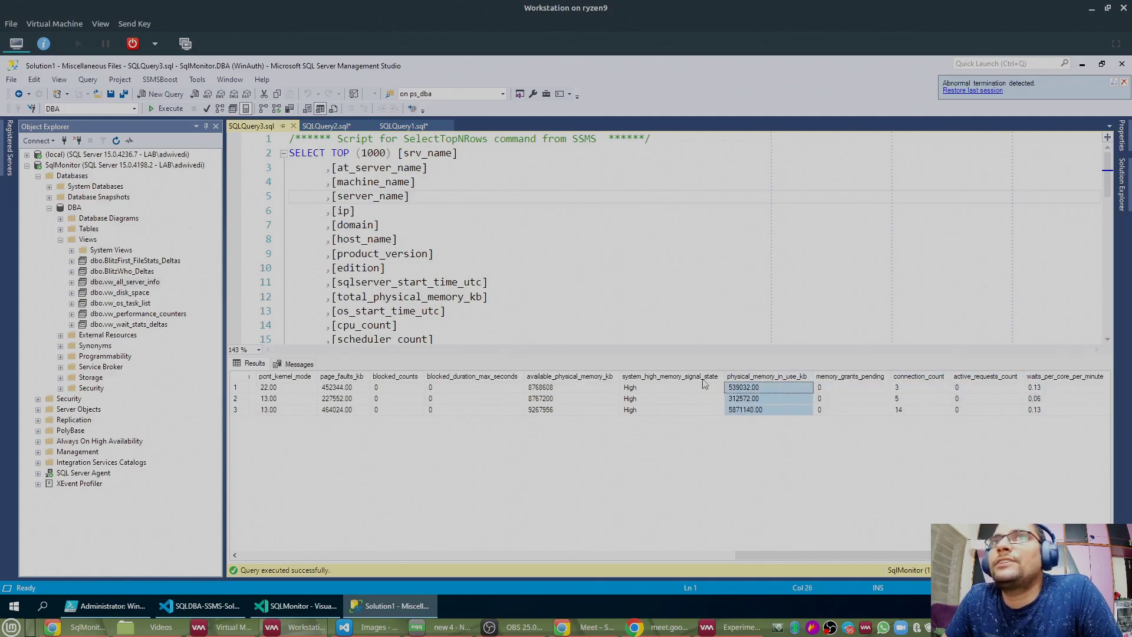
click(592, 378)
click(483, 386)
click(407, 377)
click(451, 377)
drag(829, 557, 459, 570)
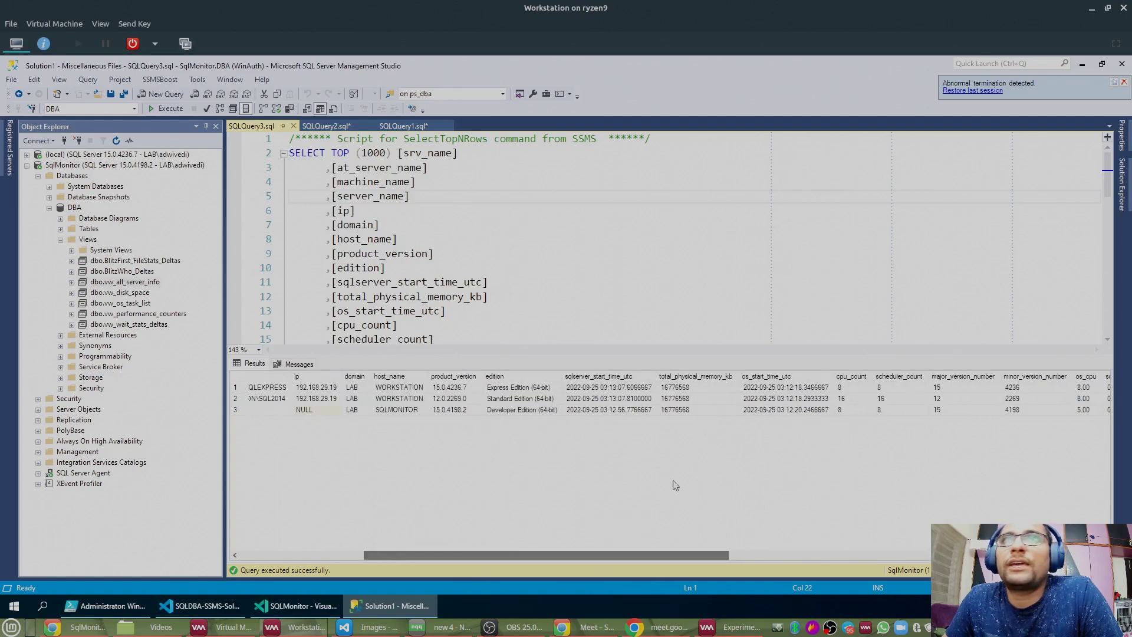
click(849, 387)
click(888, 377)
click(966, 377)
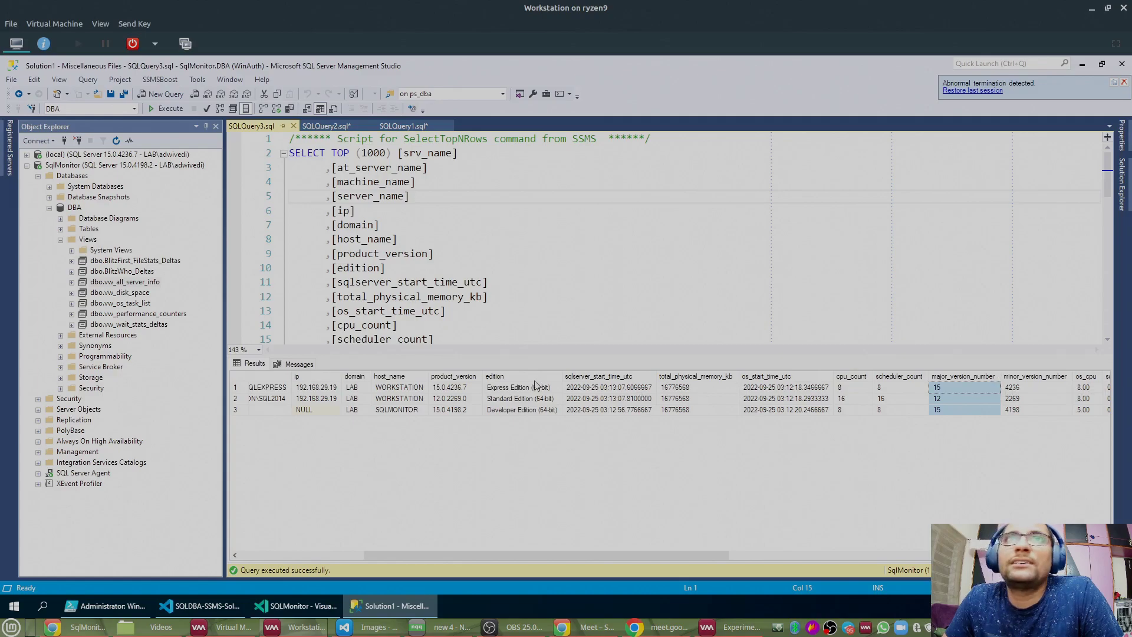
click(619, 377)
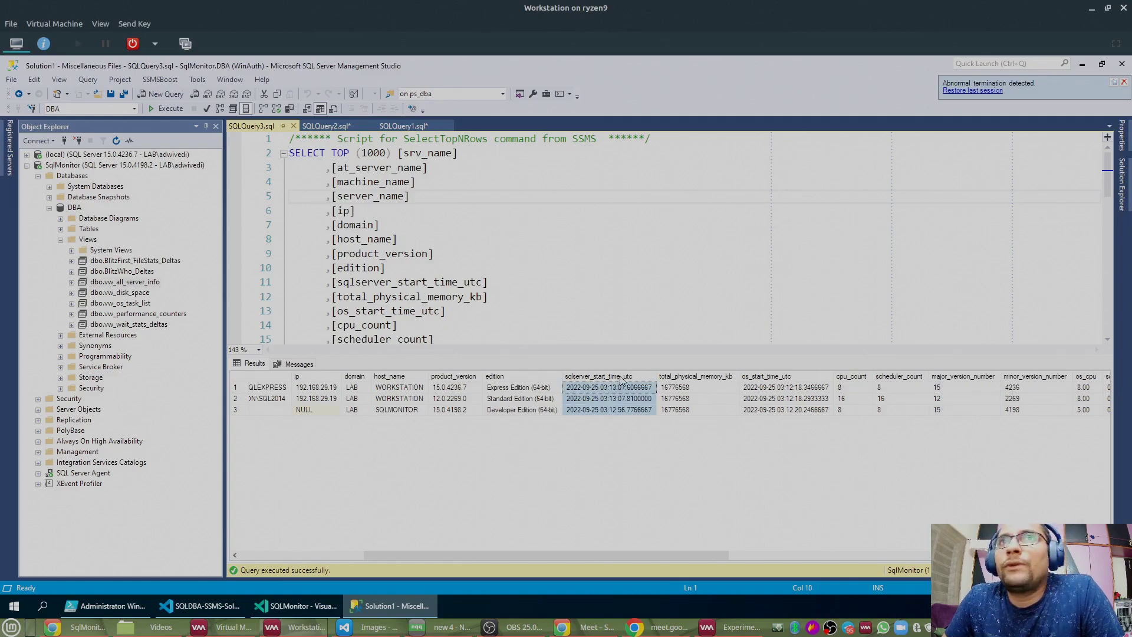
click(514, 378)
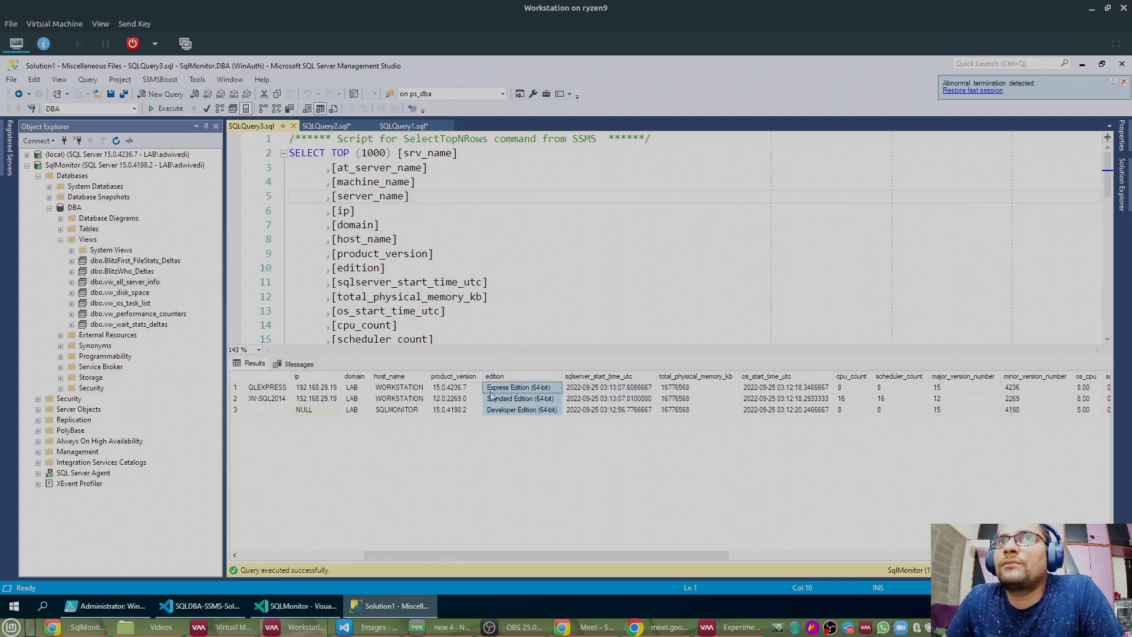
click(352, 409)
drag(583, 554, 342, 566)
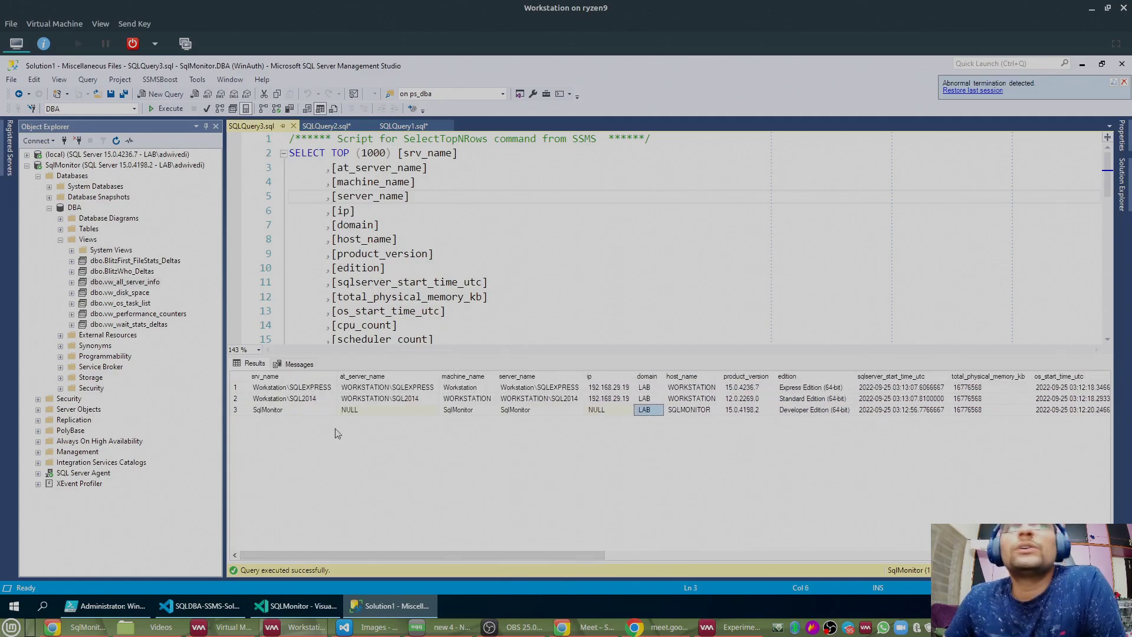
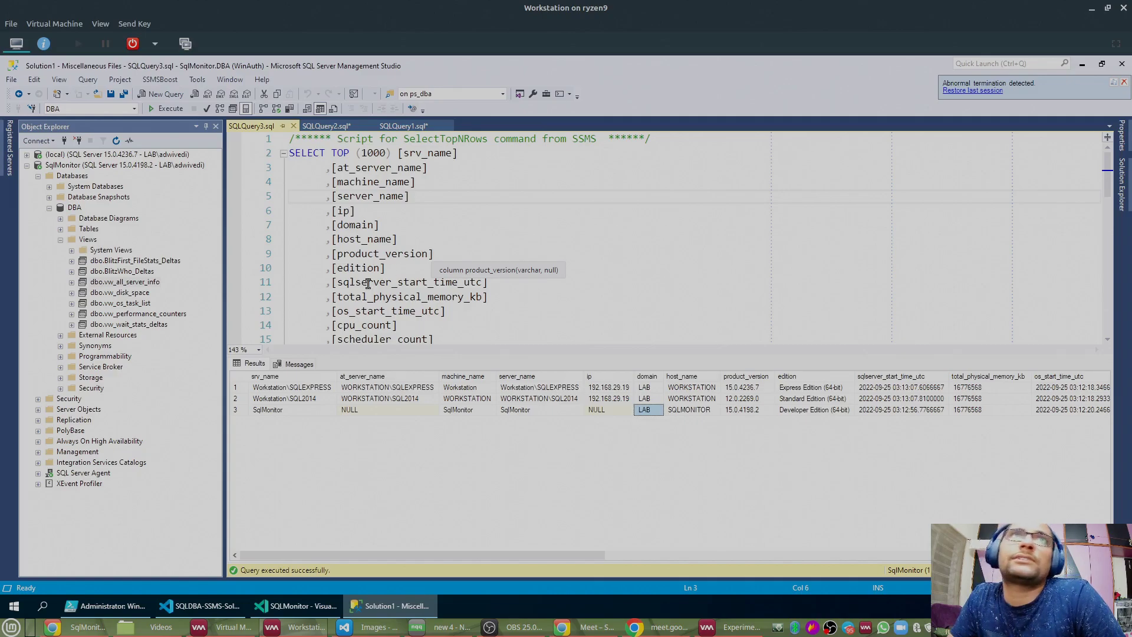
Step: Expand DBA > Tables and run Select Top 1000 Rows on dbo.instance_details
click(61, 240)
click(50, 208)
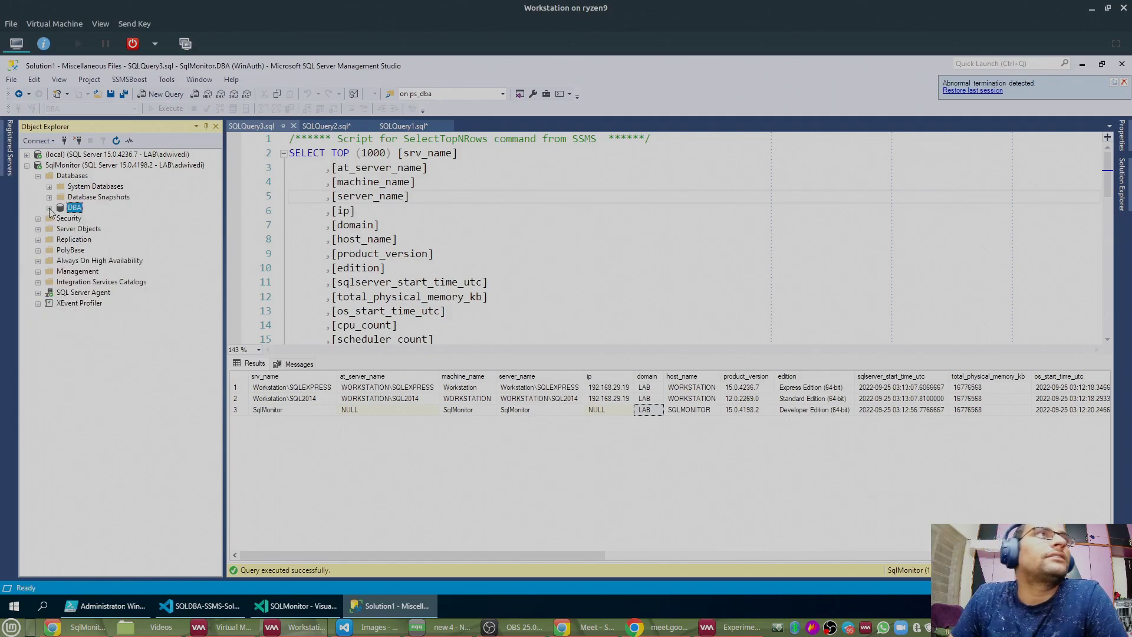
click(50, 208)
click(60, 230)
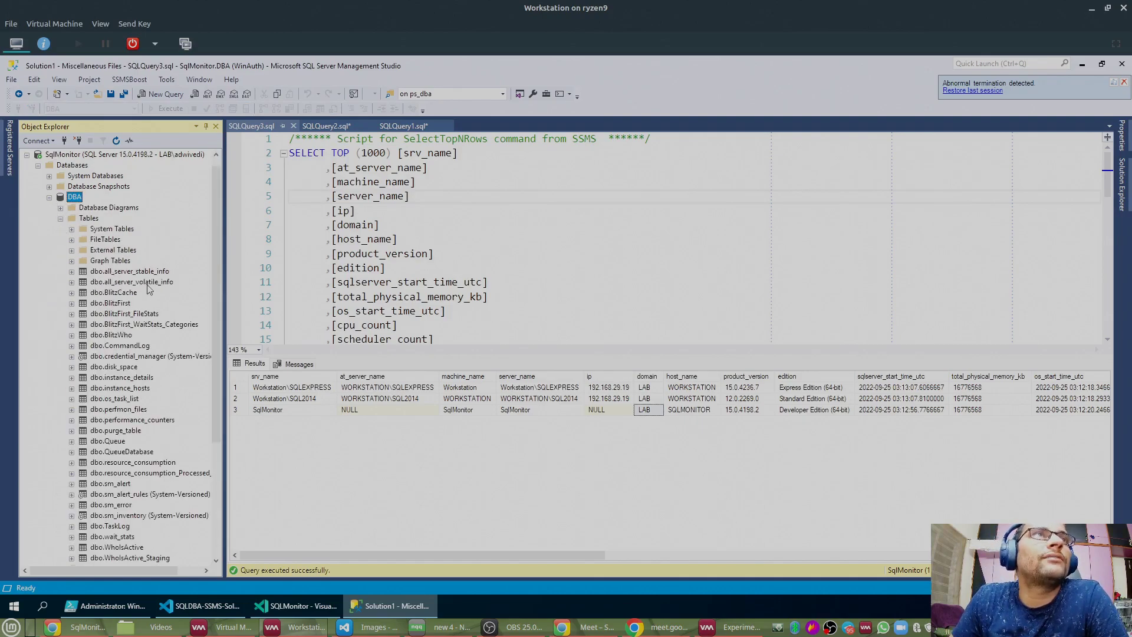
scroll(153, 359, down, 1)
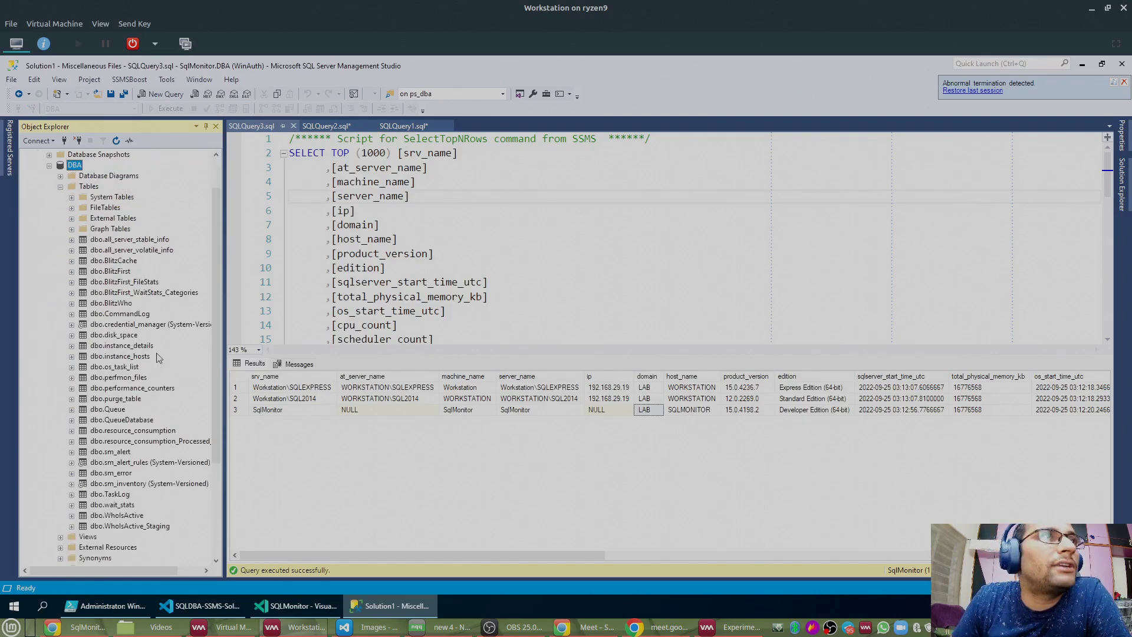
click(118, 347)
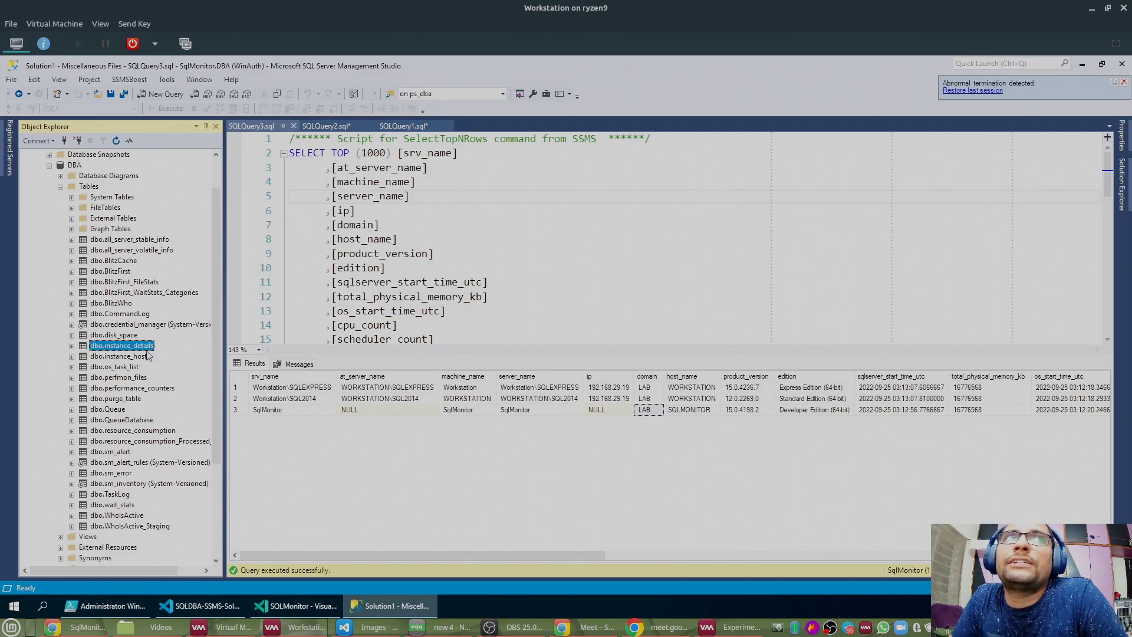
right_click(147, 351)
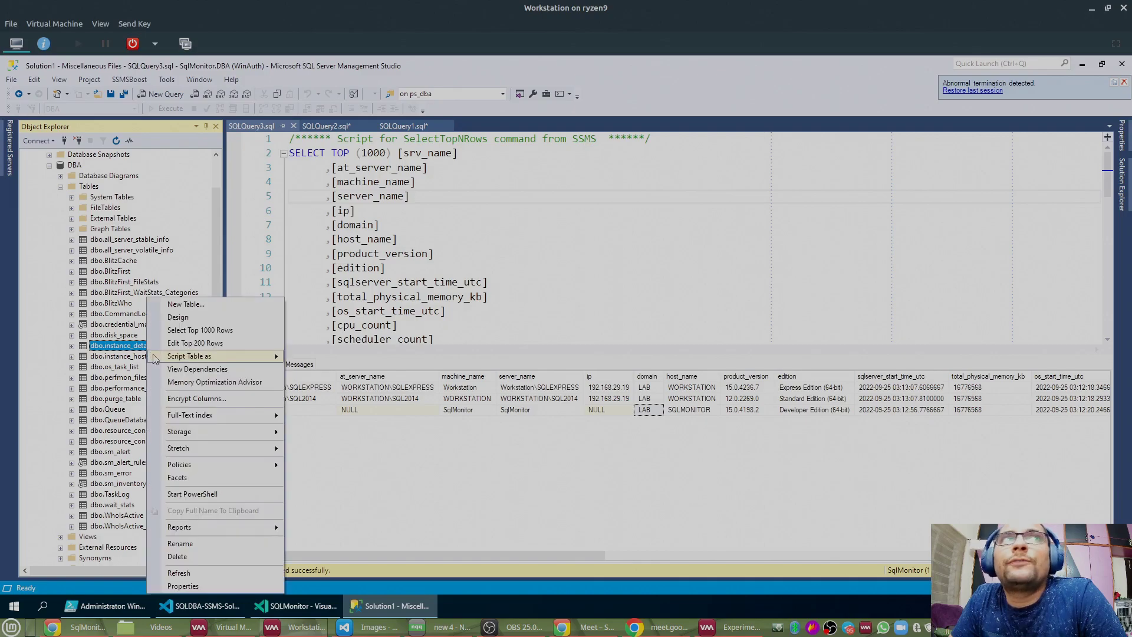
click(187, 335)
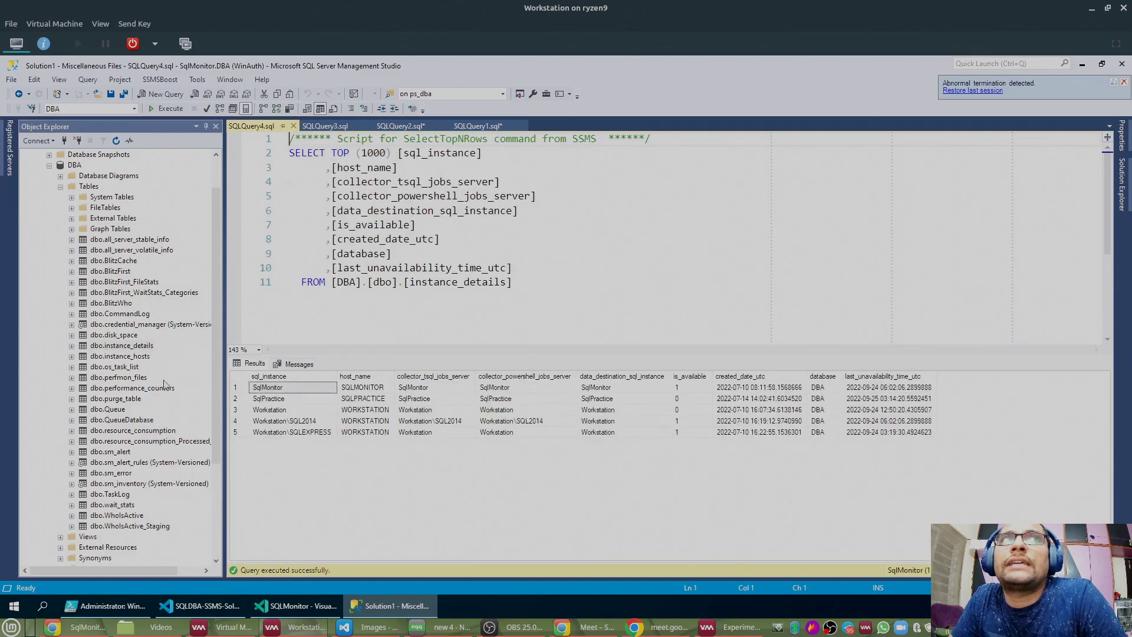
Step: Review the is_available column, picking out the SqlPractice row with value 0
click(245, 380)
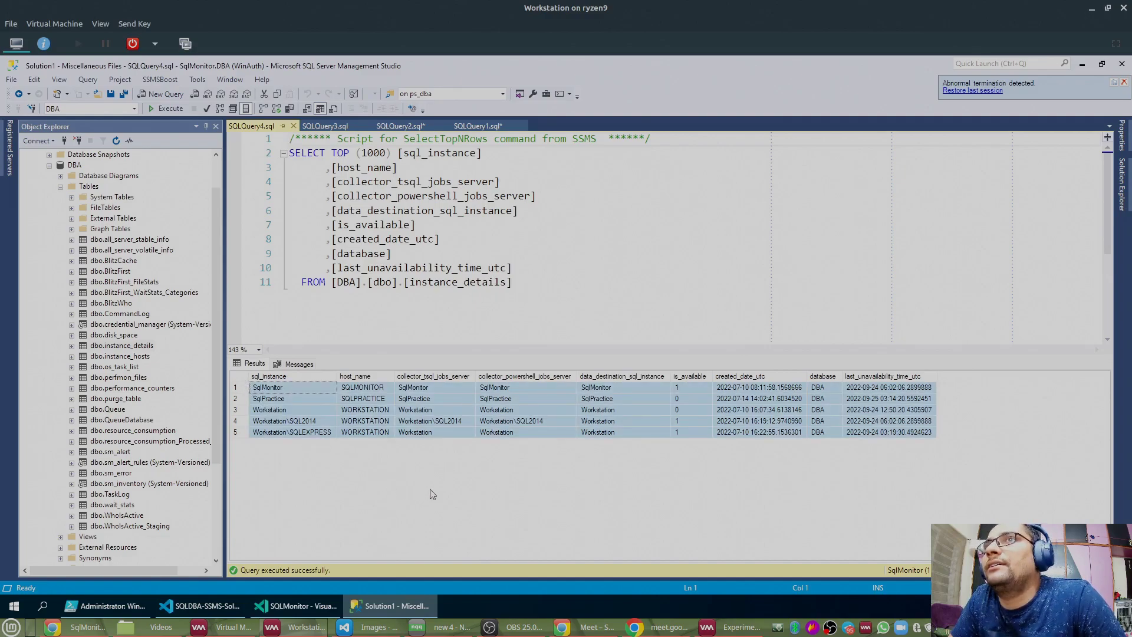
click(687, 376)
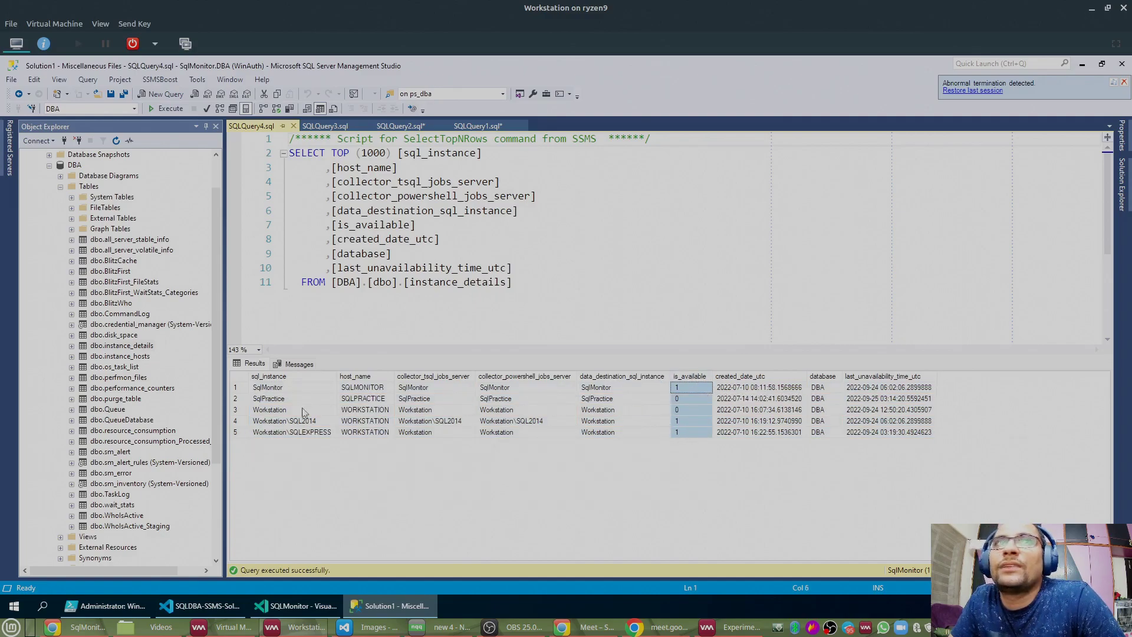
click(241, 402)
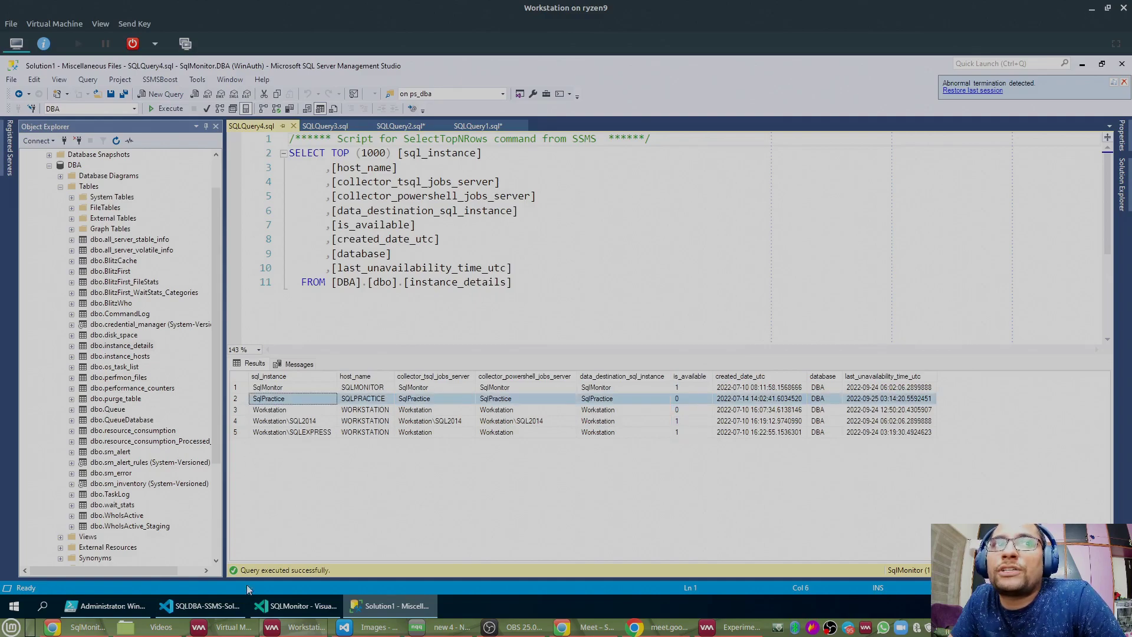
click(227, 626)
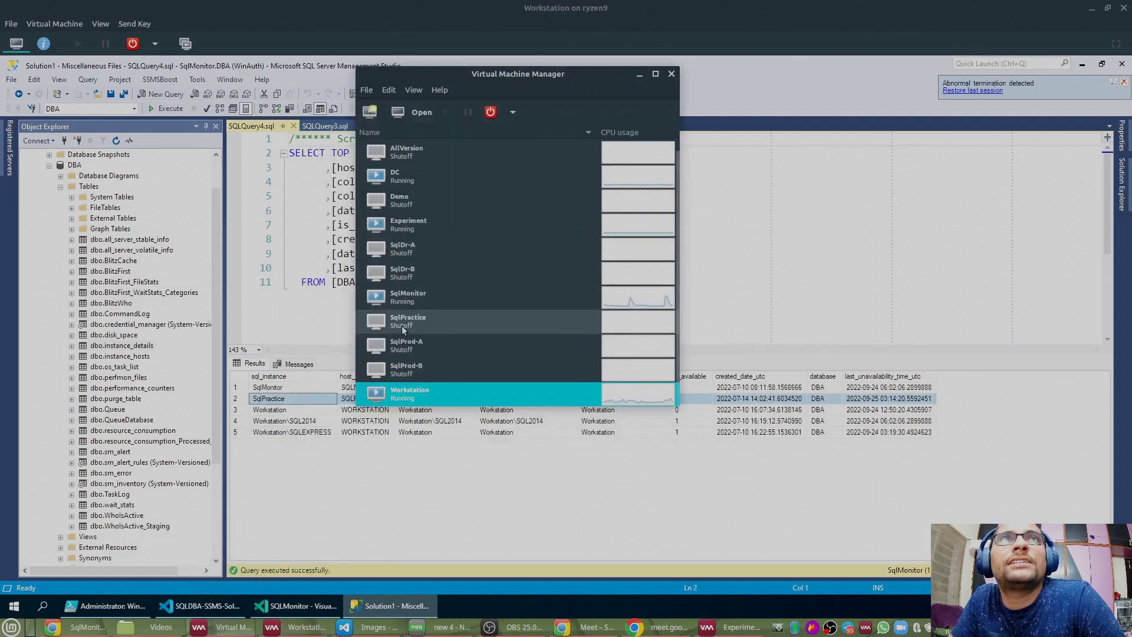
Step: Select the shut-off SqlPractice VM, then bring forward Grafana's SqlMonitor data source settings in Chrome
click(403, 325)
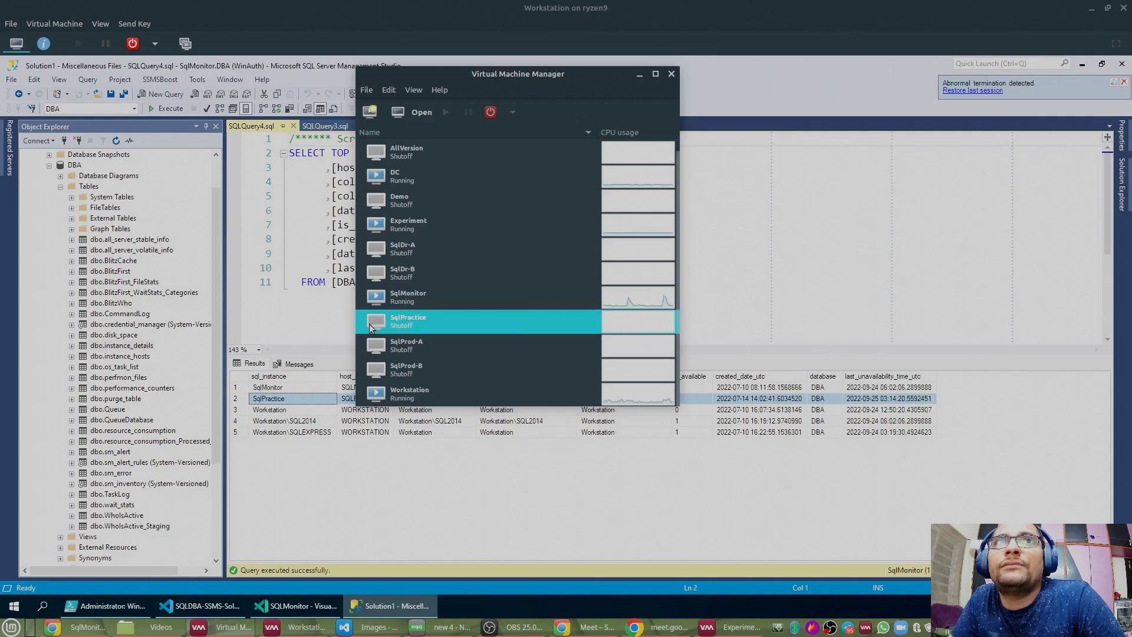
drag(525, 78, 495, 54)
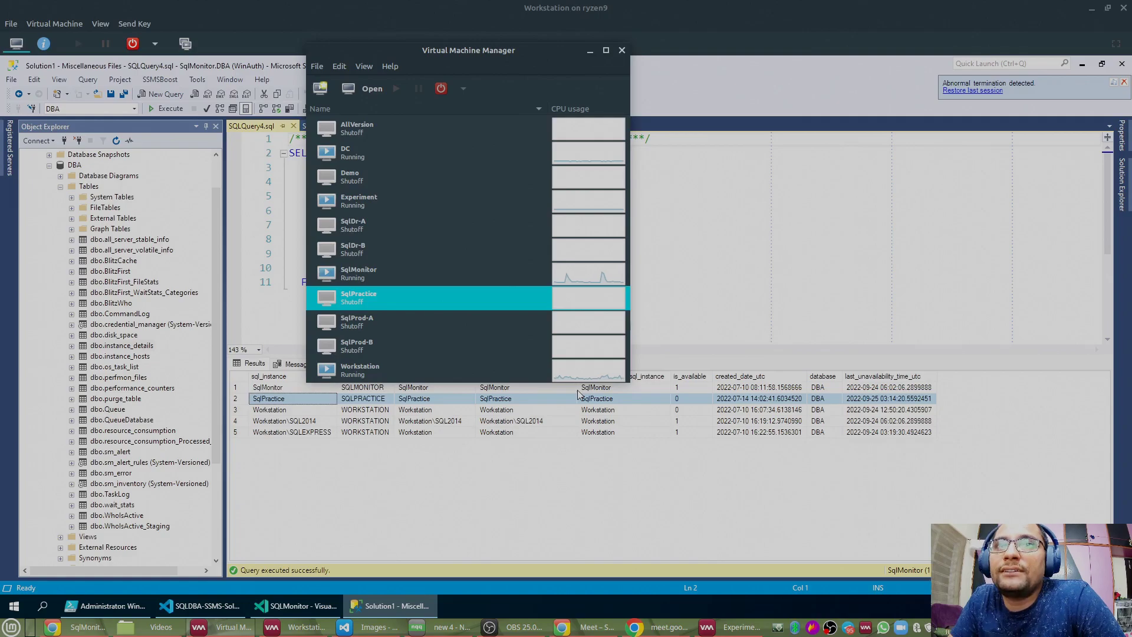
mouse_move(565, 629)
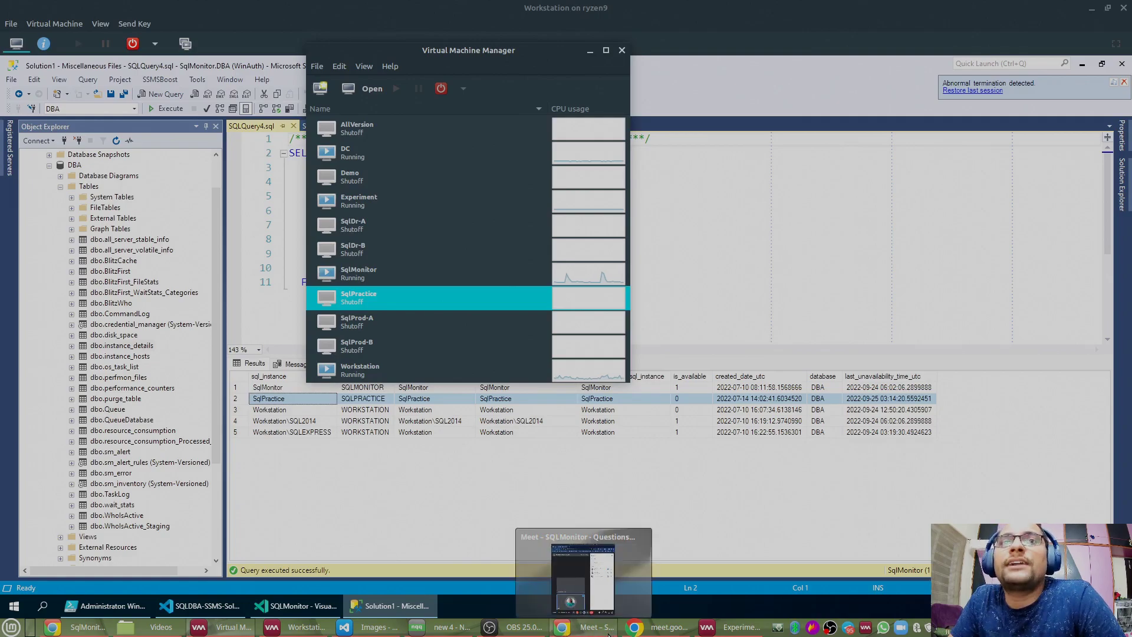
click(80, 627)
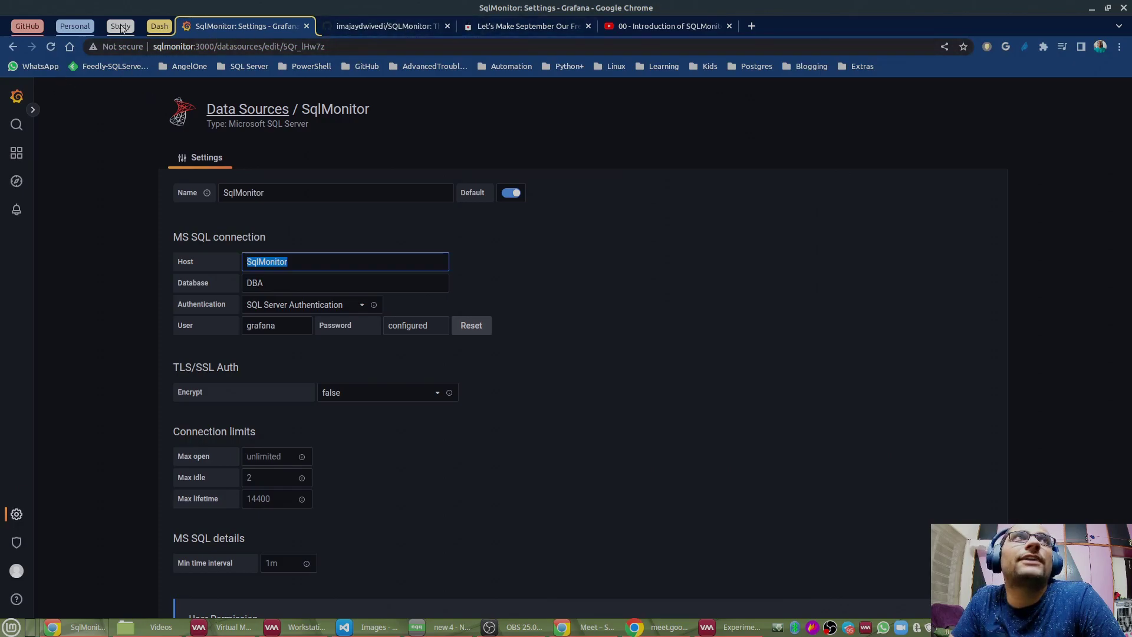
Step: Duplicate the SqlMonitor tab and open SQLServer's Monitoring - Live - All Servers dashboard in a new tab
right_click(261, 25)
click(299, 120)
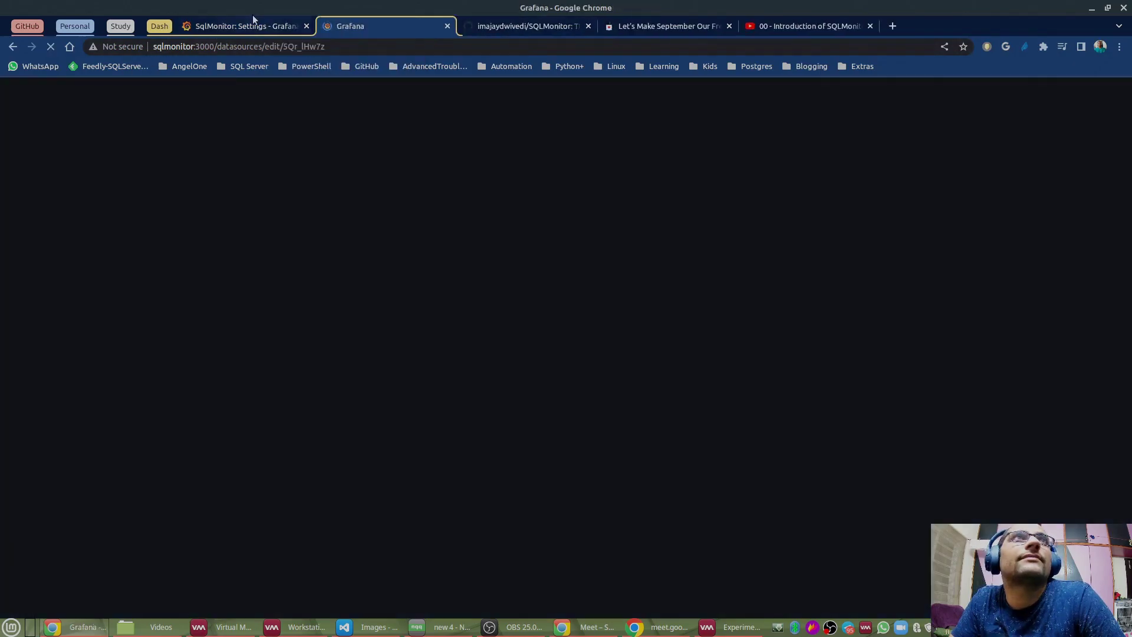
mouse_move(11, 204)
mouse_move(17, 153)
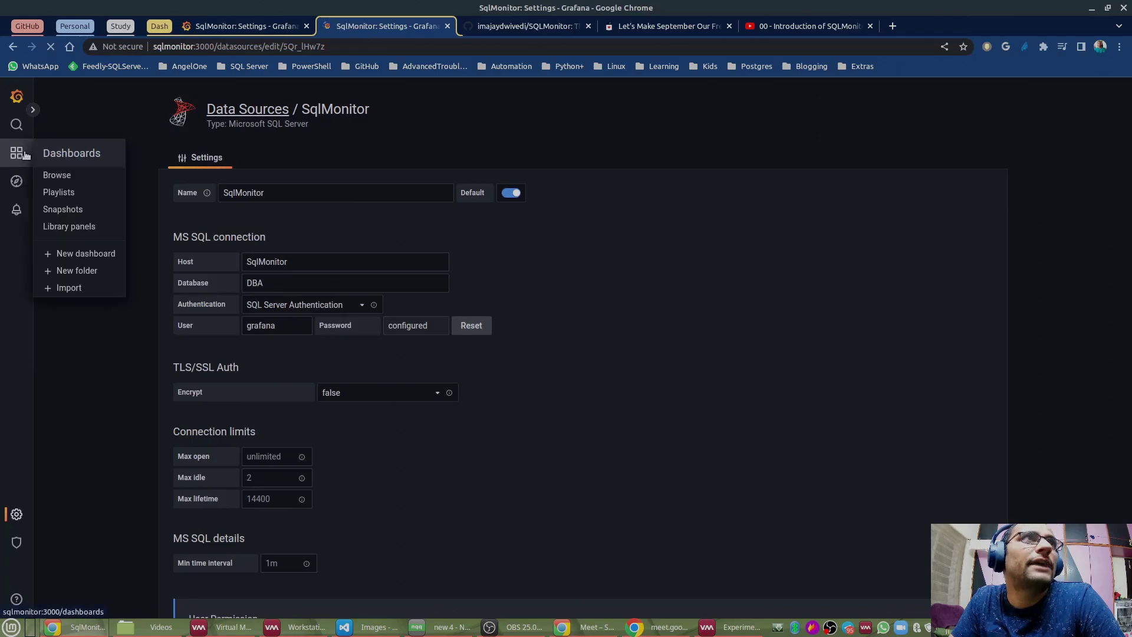
click(85, 174)
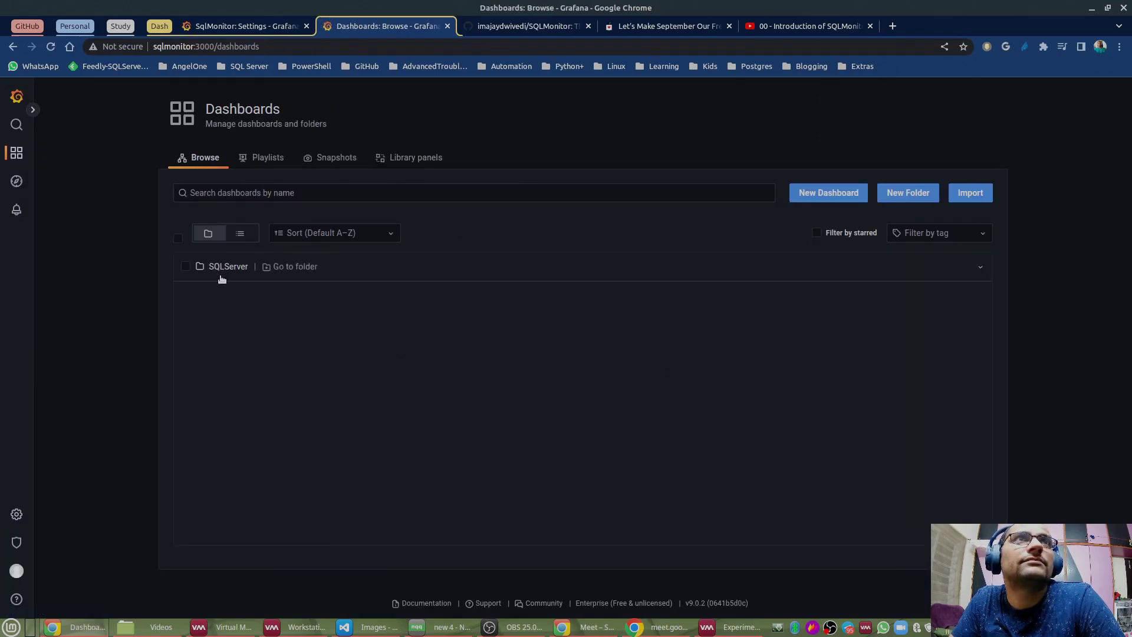
click(228, 266)
right_click(305, 290)
click(330, 298)
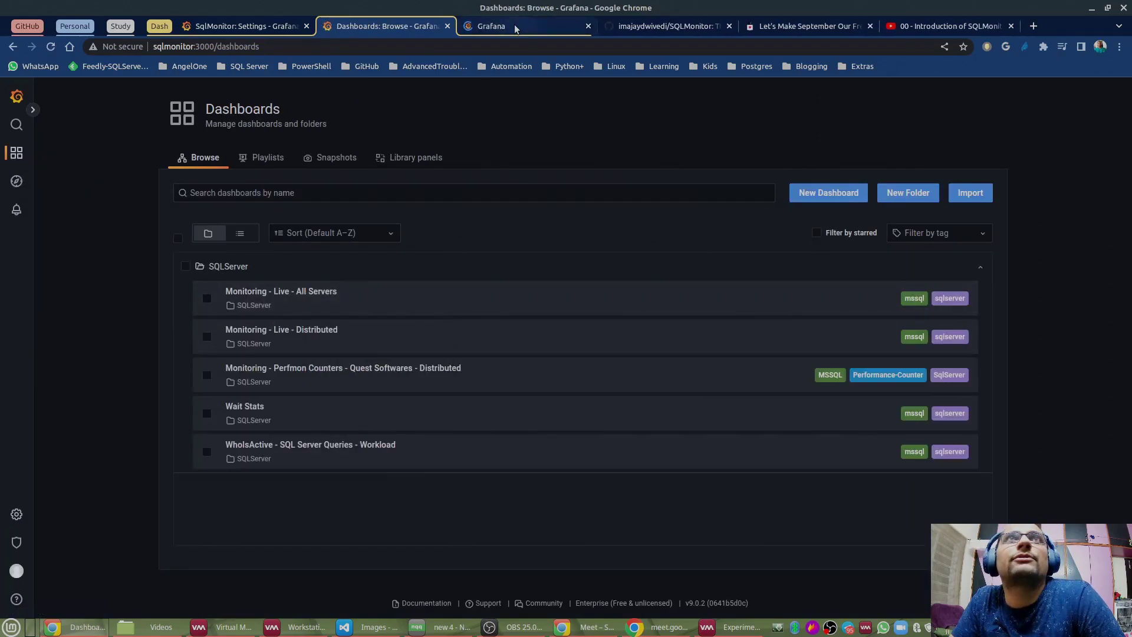
click(519, 26)
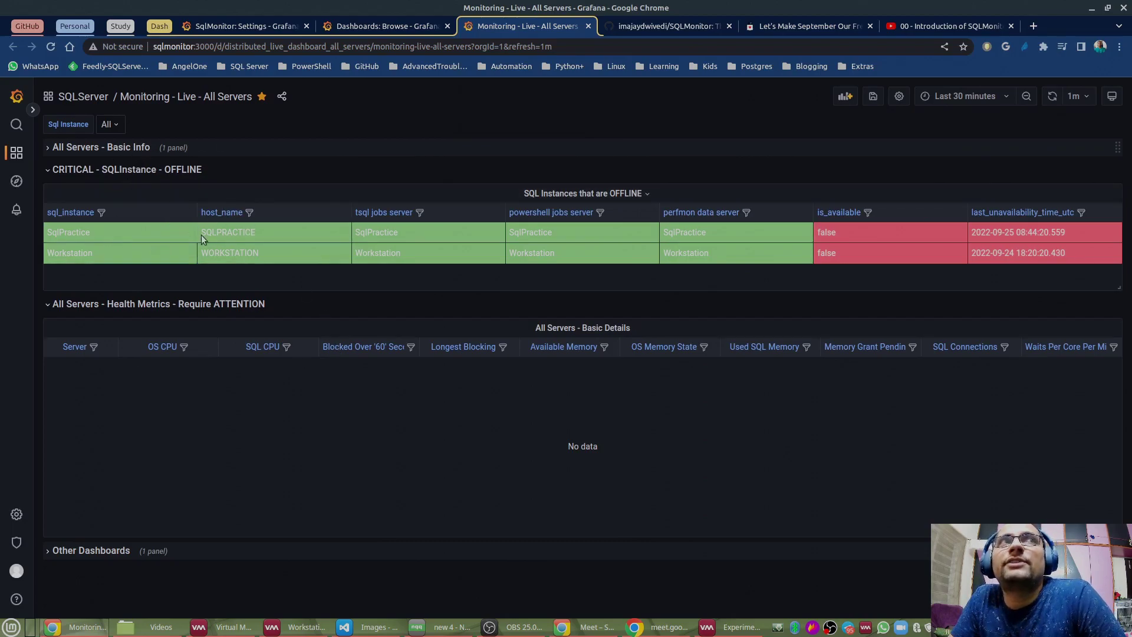
Step: Check that SqlPractice appears among the offline instances on the dashboard
double_click(77, 232)
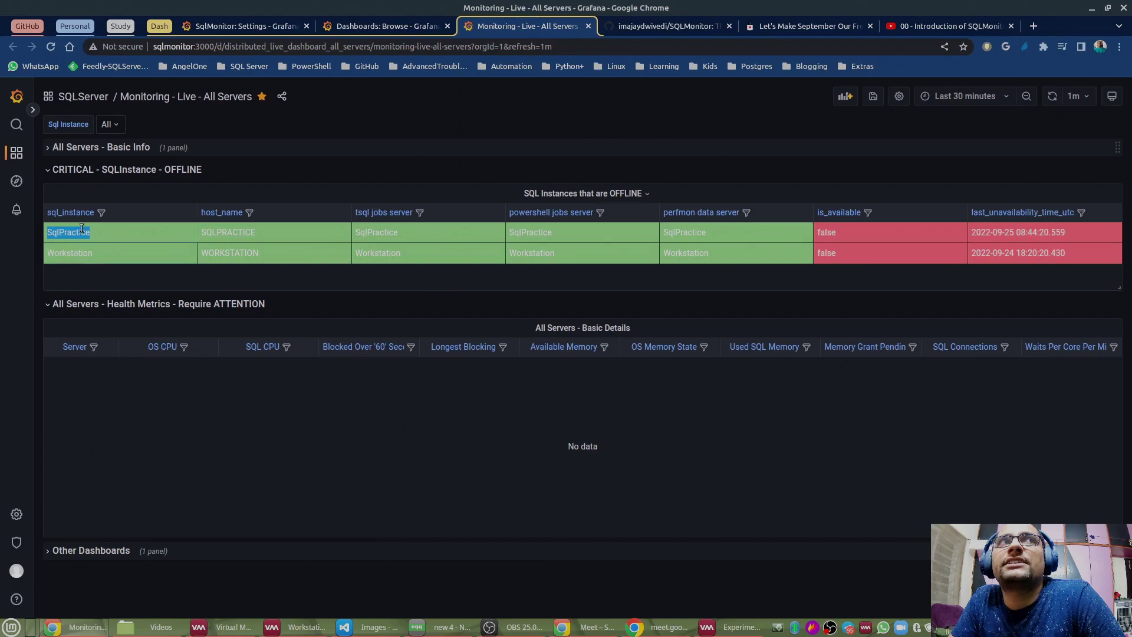
click(839, 231)
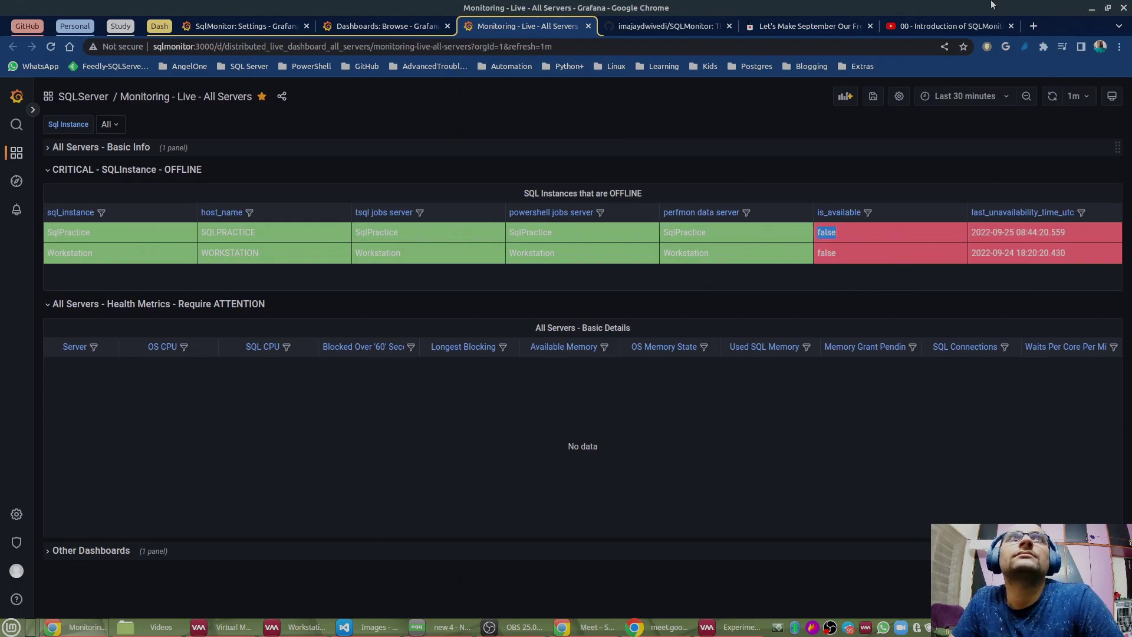
click(1090, 8)
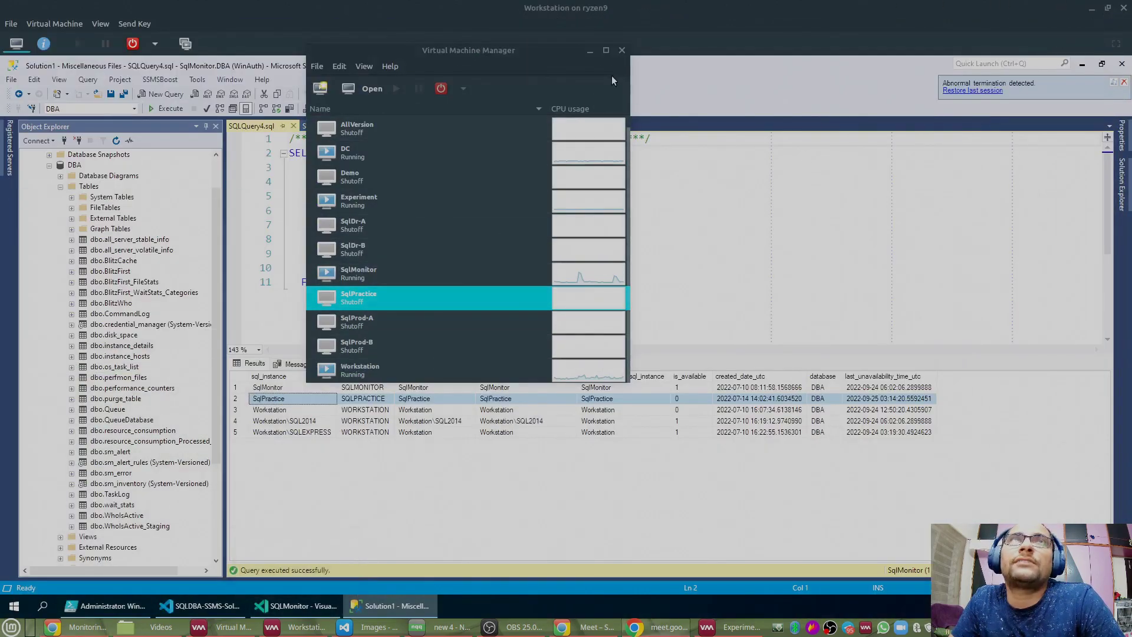
Step: Delete the comment on line 1 of the SQLQuery4 instance_details query
click(590, 51)
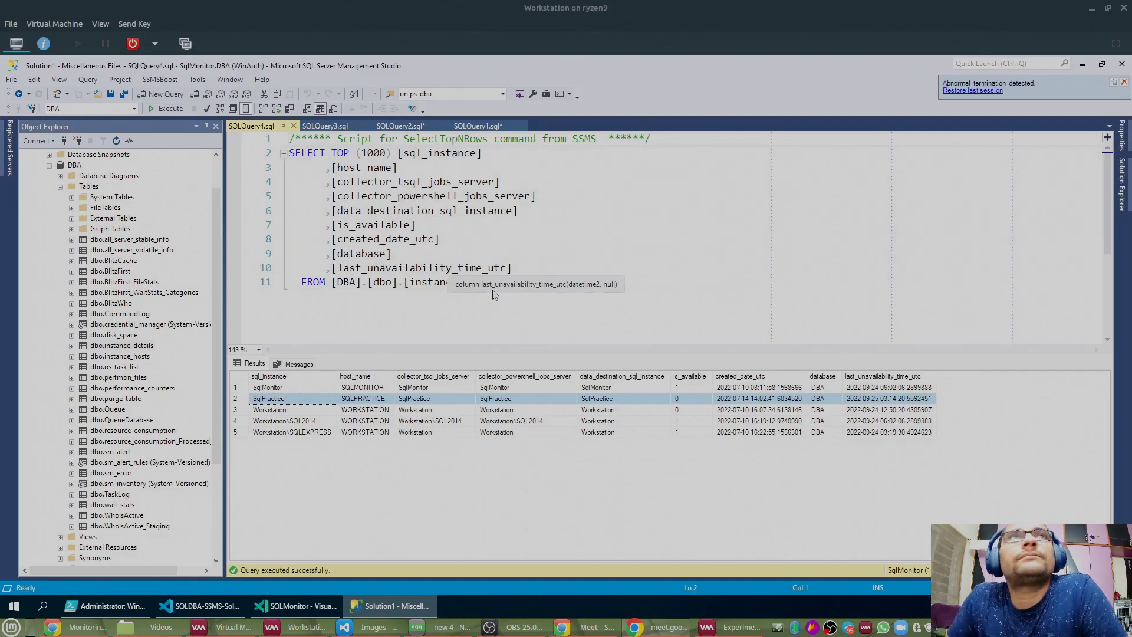
drag(655, 139, 196, 146)
key(Delete)
key(Delete)
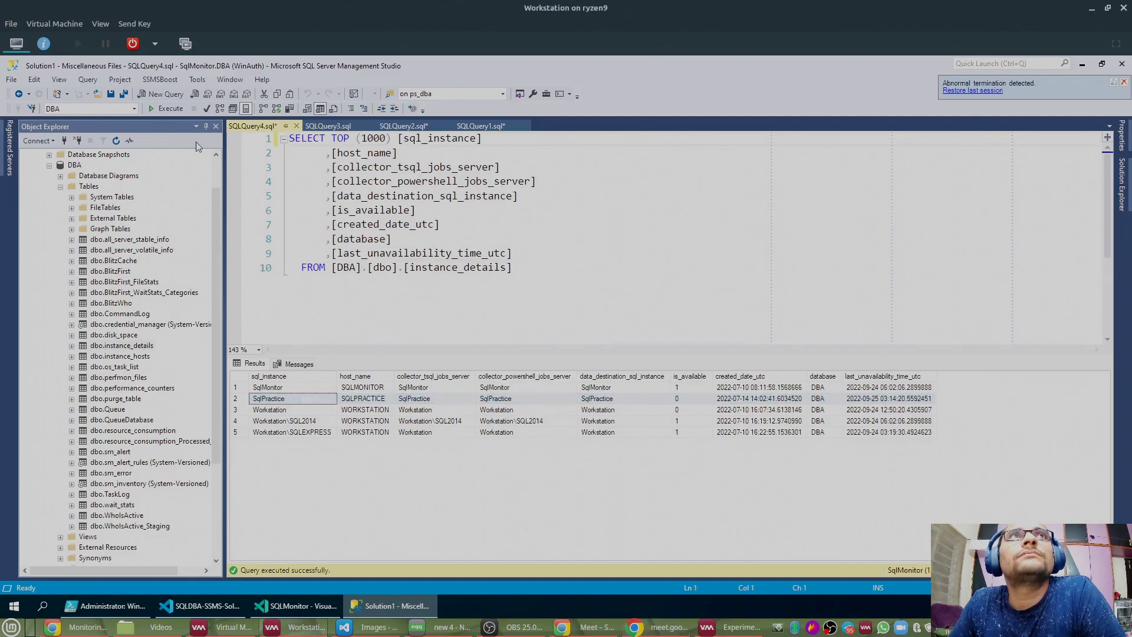
click(203, 604)
click(389, 605)
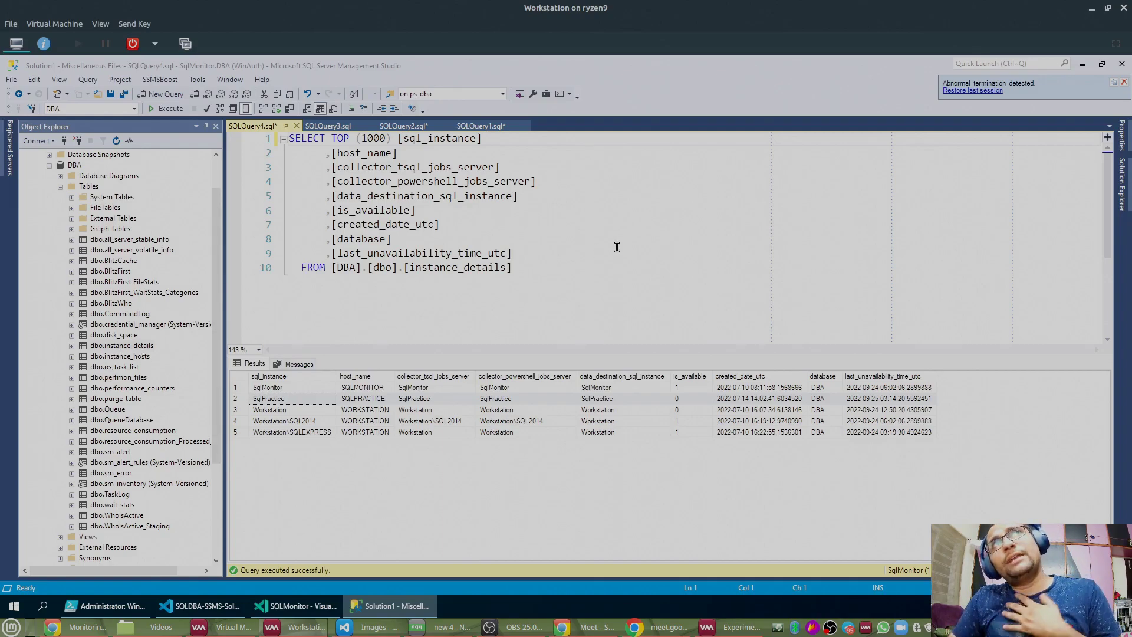
Step: Copy the instance_details SELECT statement from the SQLQuery4 editor
drag(564, 283, 289, 139)
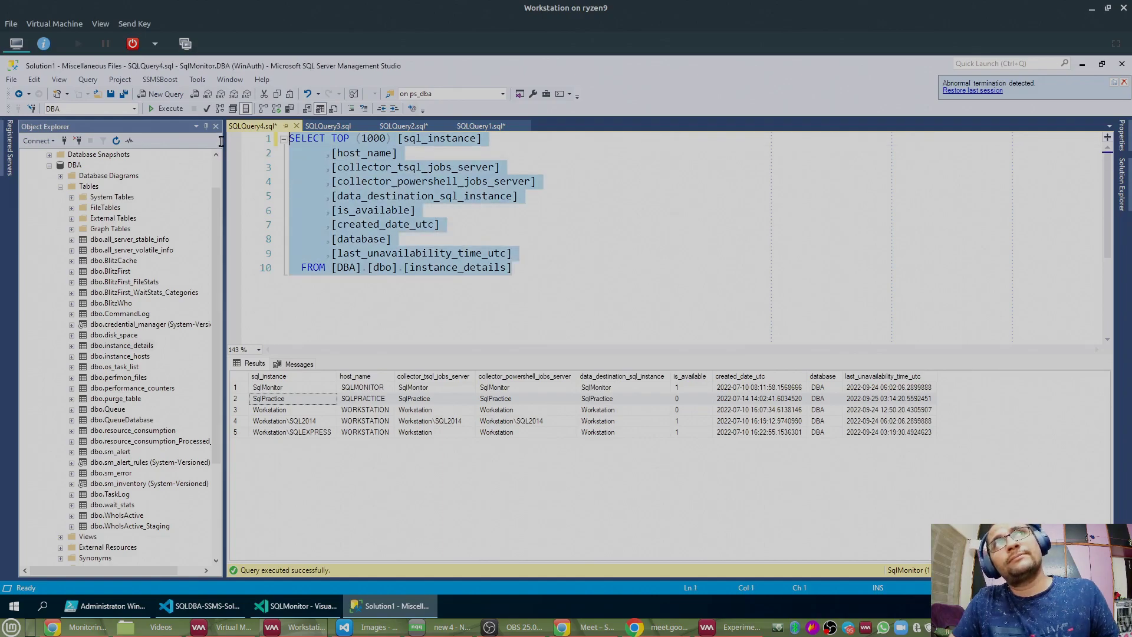
right_click(309, 142)
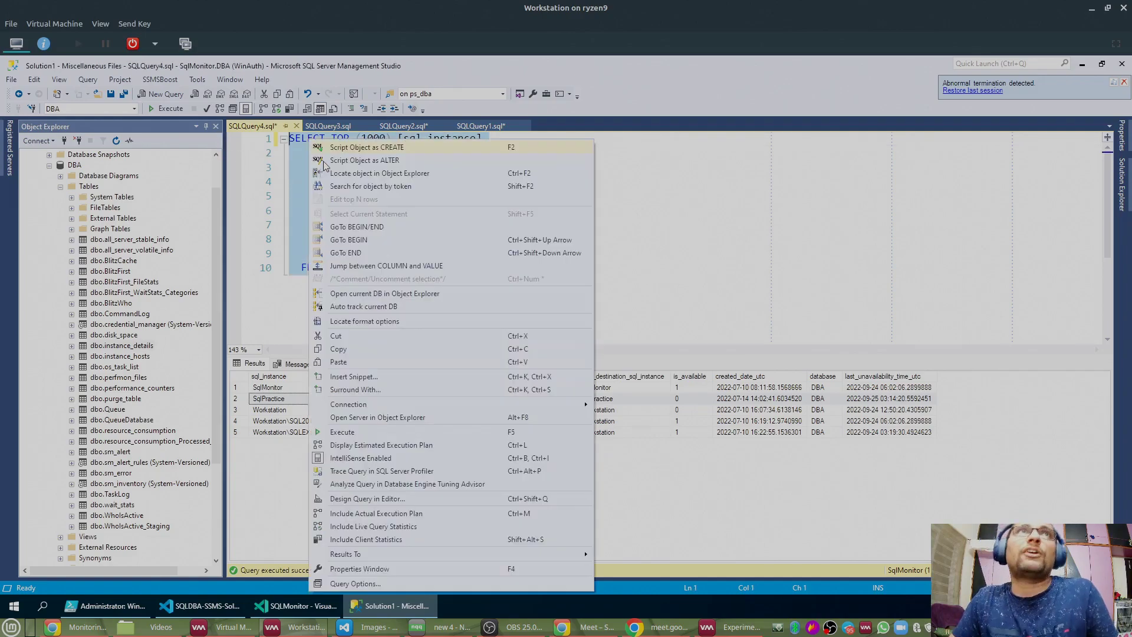
click(352, 349)
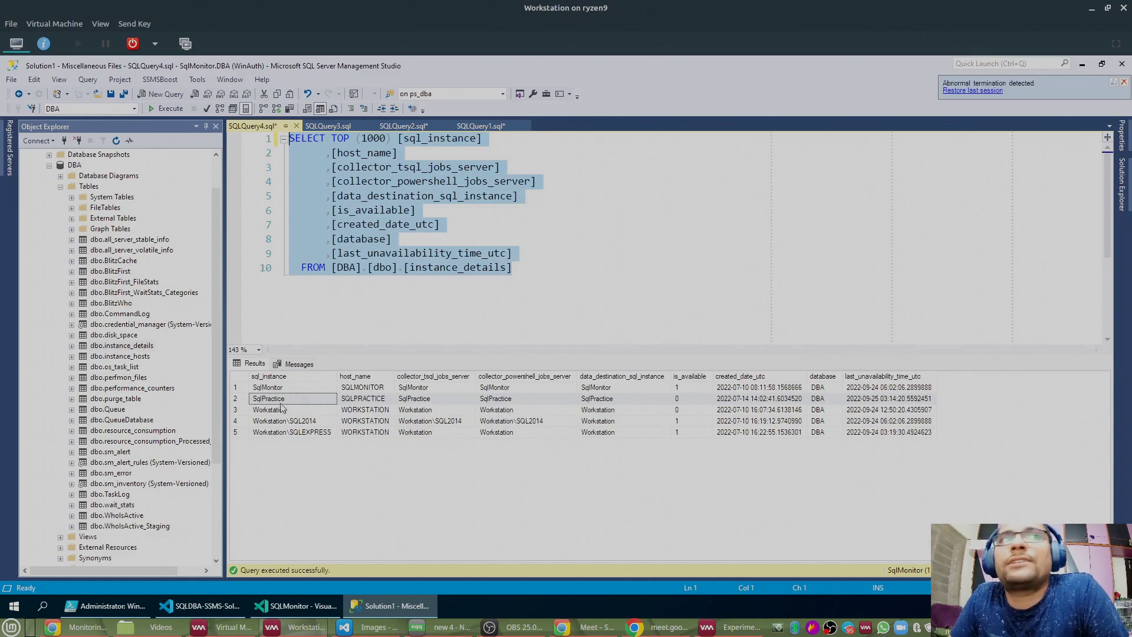
click(238, 377)
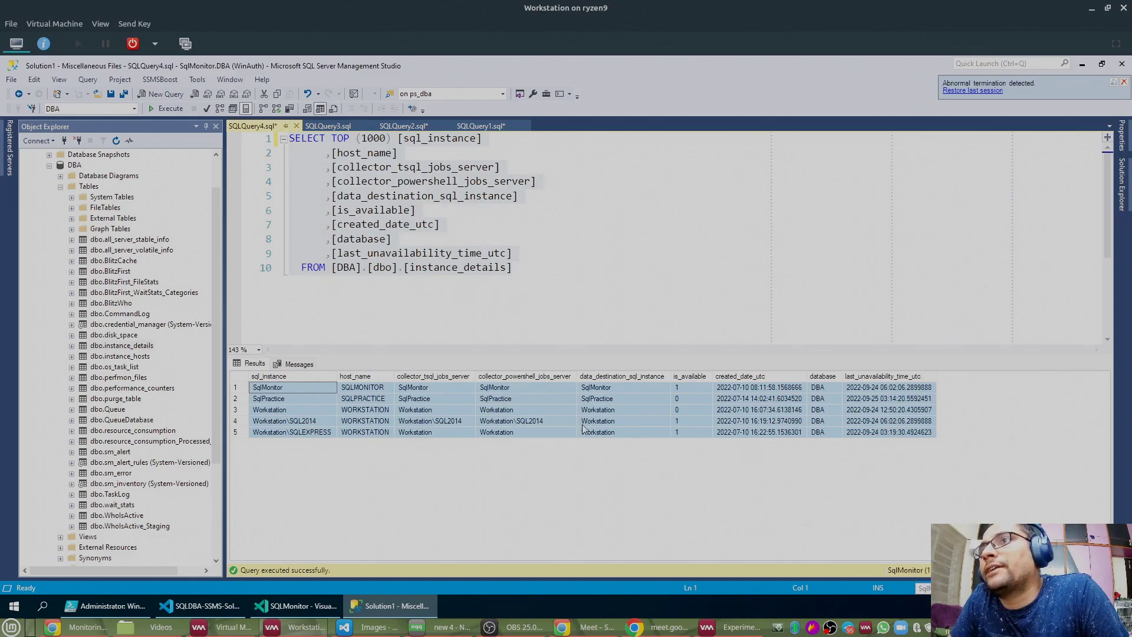
right_click(347, 224)
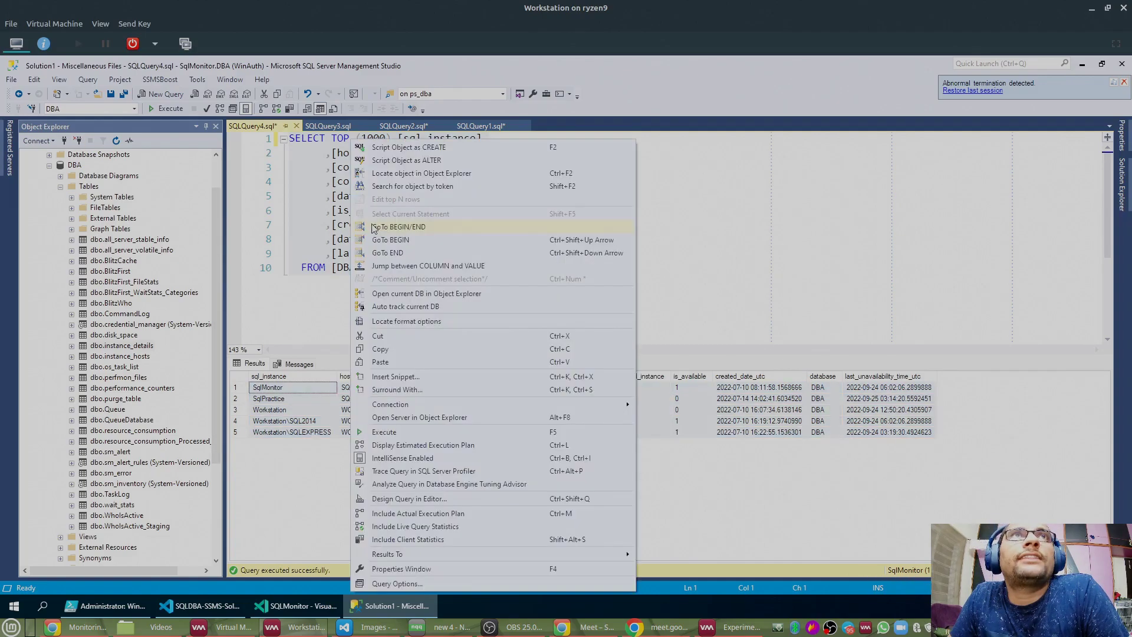
click(383, 351)
Step: Start a new query on the (local) server and paste in the SELECT statement
scroll(97, 172, up, 1)
double_click(89, 166)
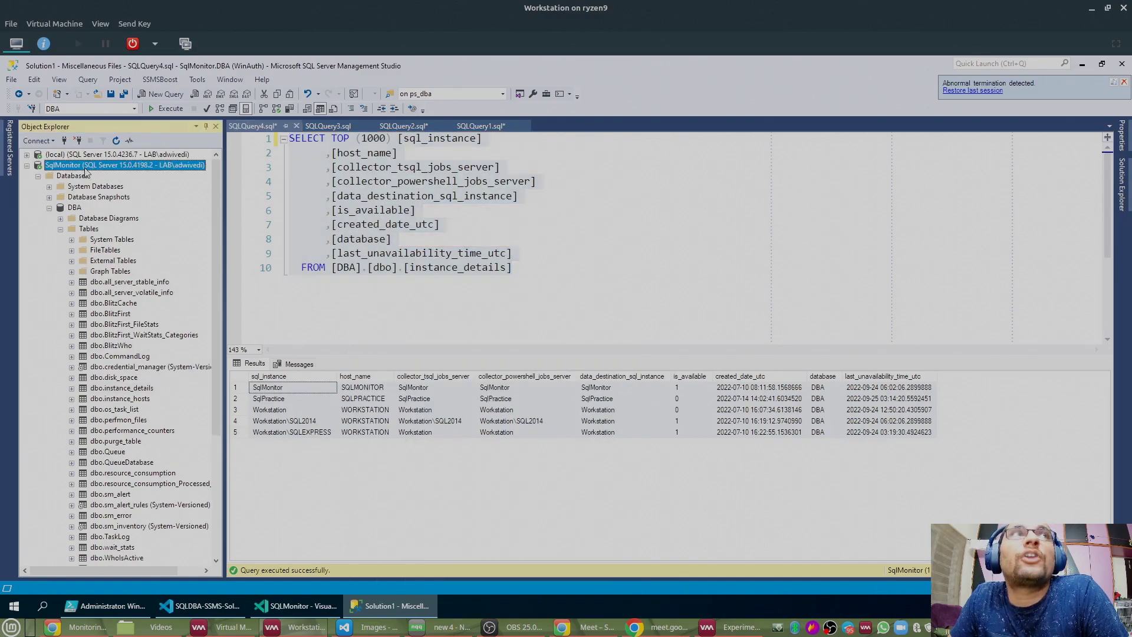
click(92, 155)
right_click(92, 159)
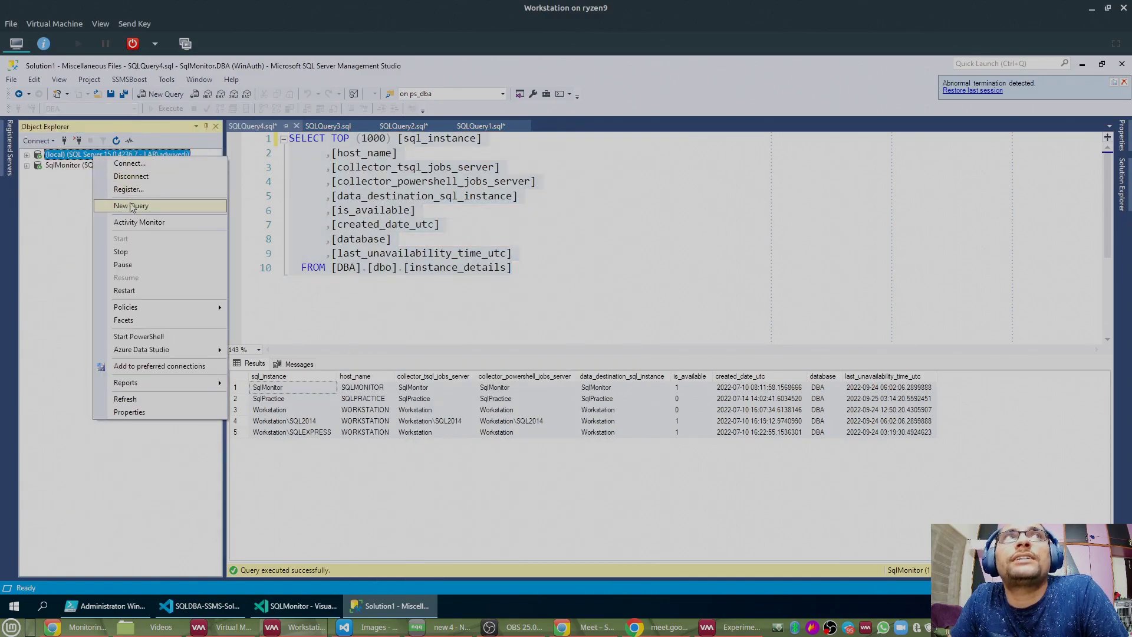
click(117, 206)
key(ctrl+v)
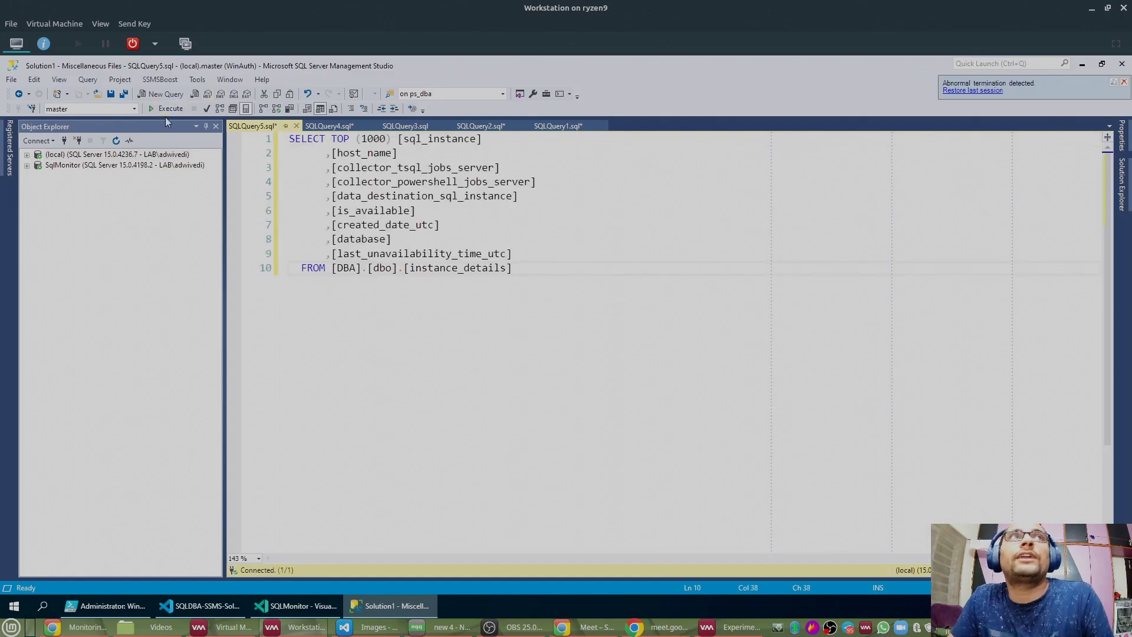
Step: Run the query with F5 and inspect the local server's Databases and SQL Server Agent Jobs
key(F5)
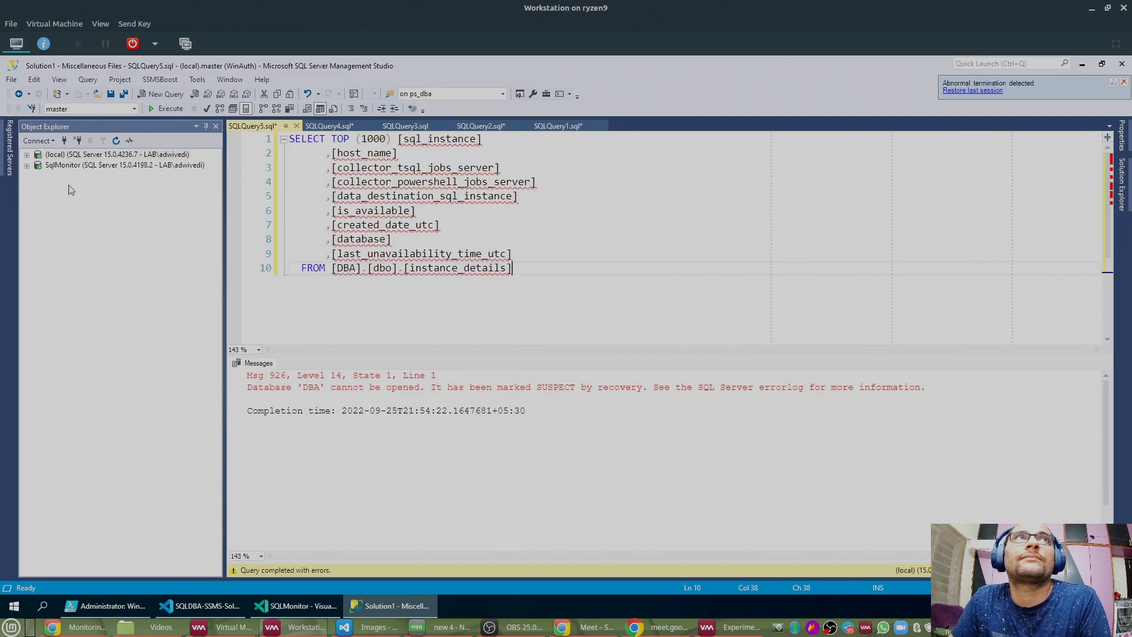
click(27, 155)
click(38, 165)
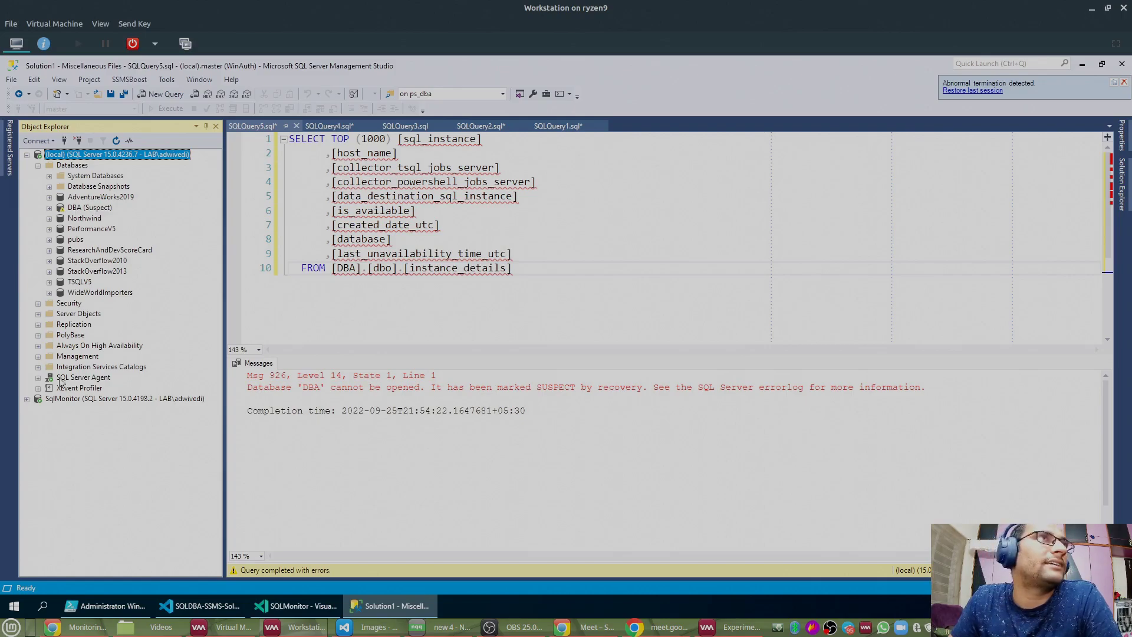
click(37, 378)
click(49, 388)
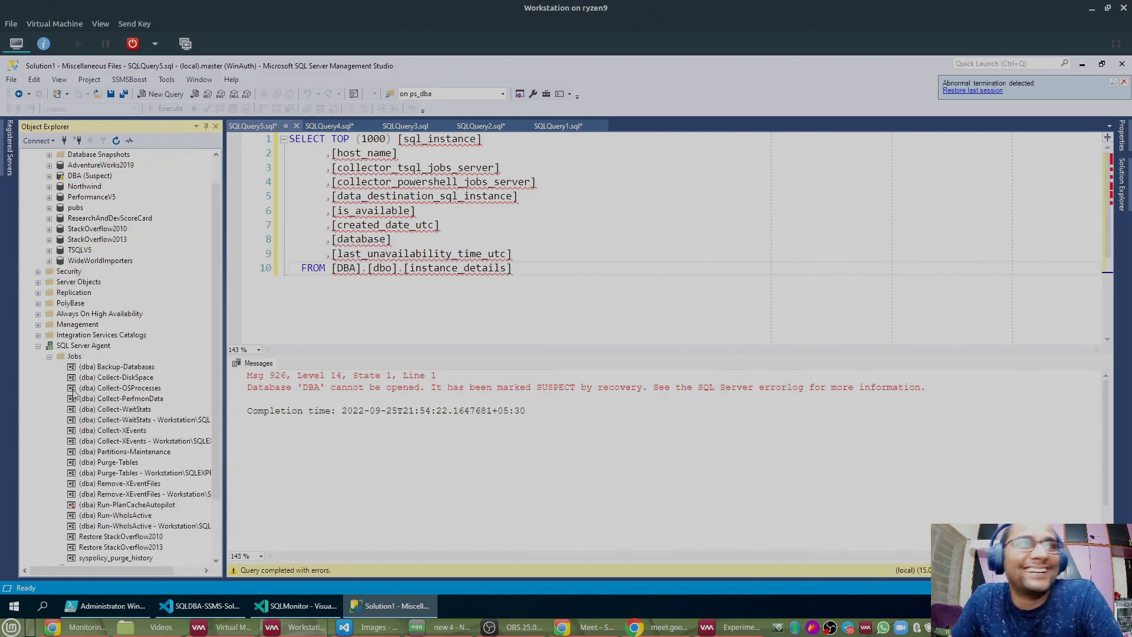
click(39, 347)
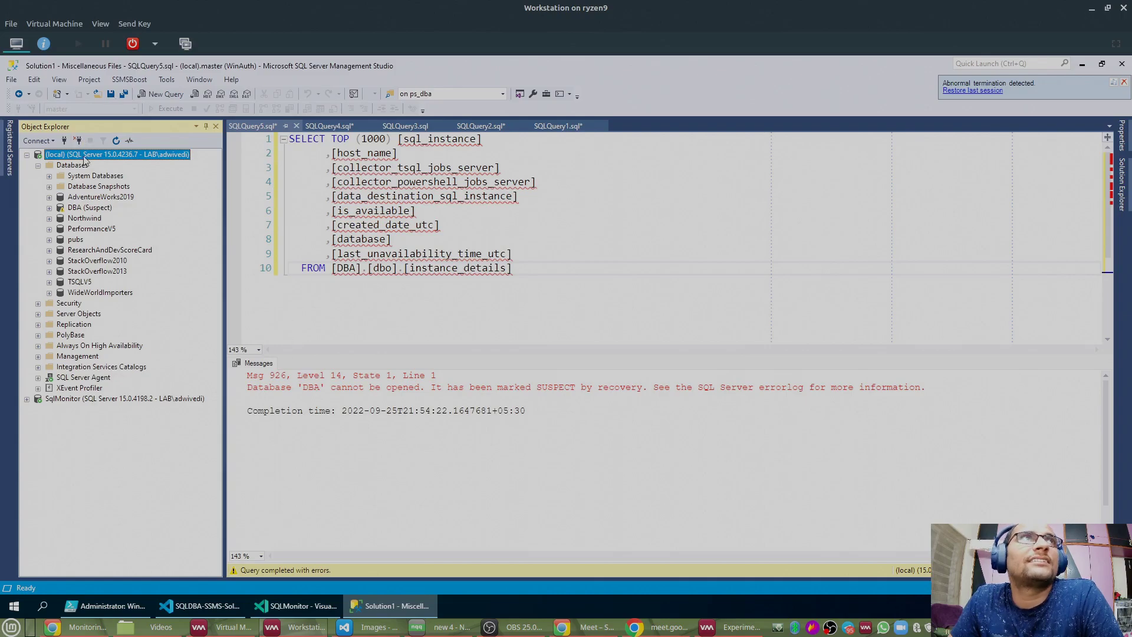
click(1091, 9)
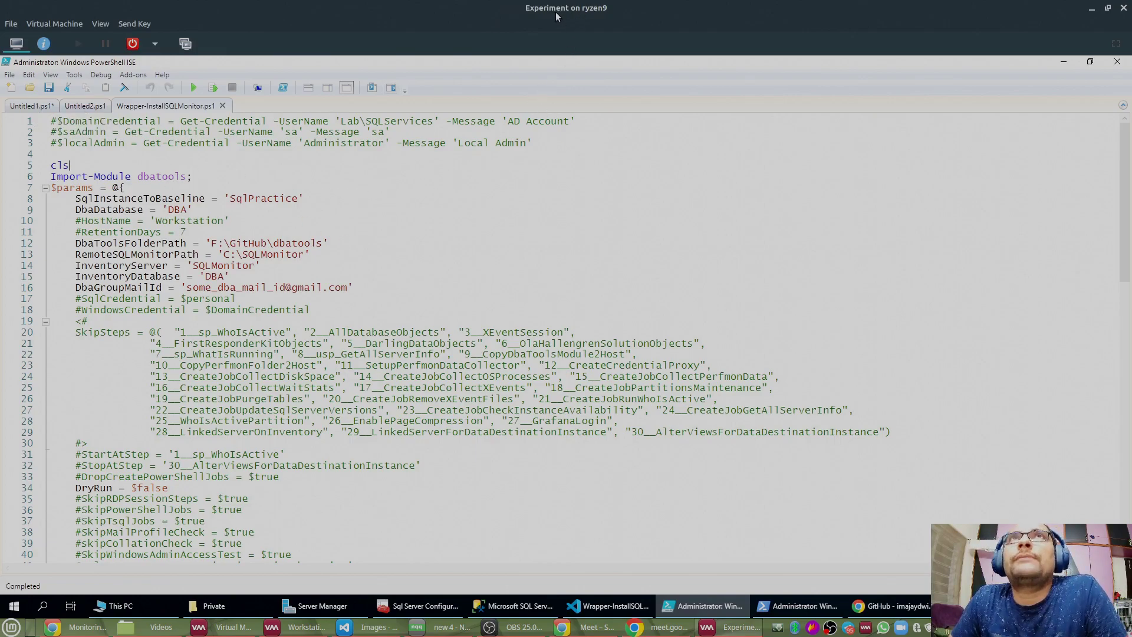
Step: Replace SqlPractice on line 8 and SQLMonitor on line 14 with Experiment\SQL2019
click(433, 609)
click(432, 608)
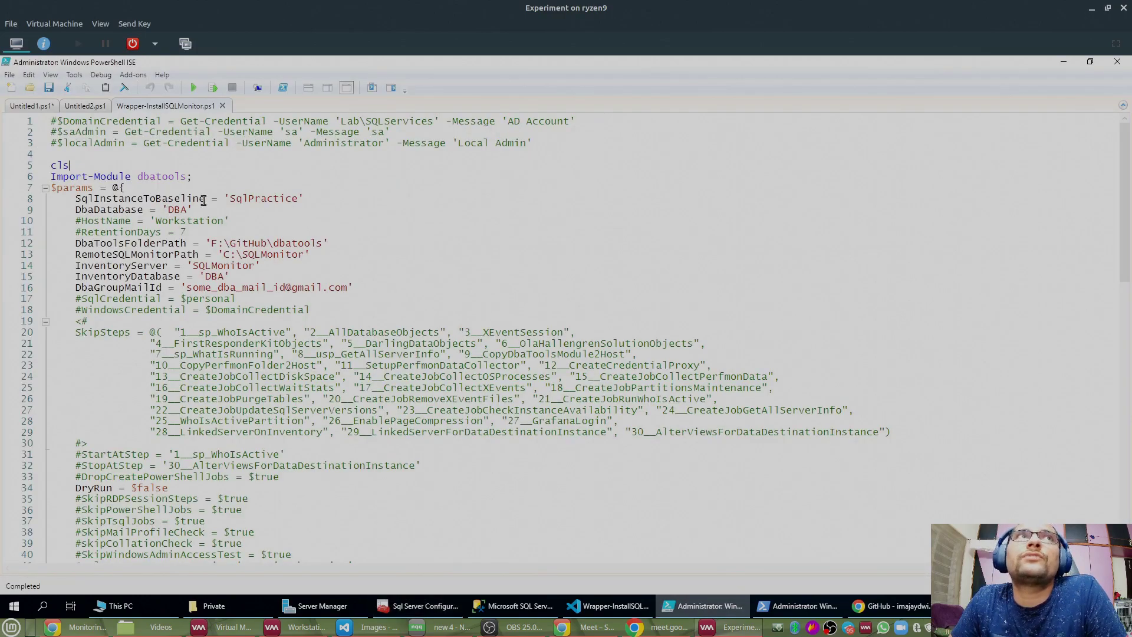
double_click(260, 200)
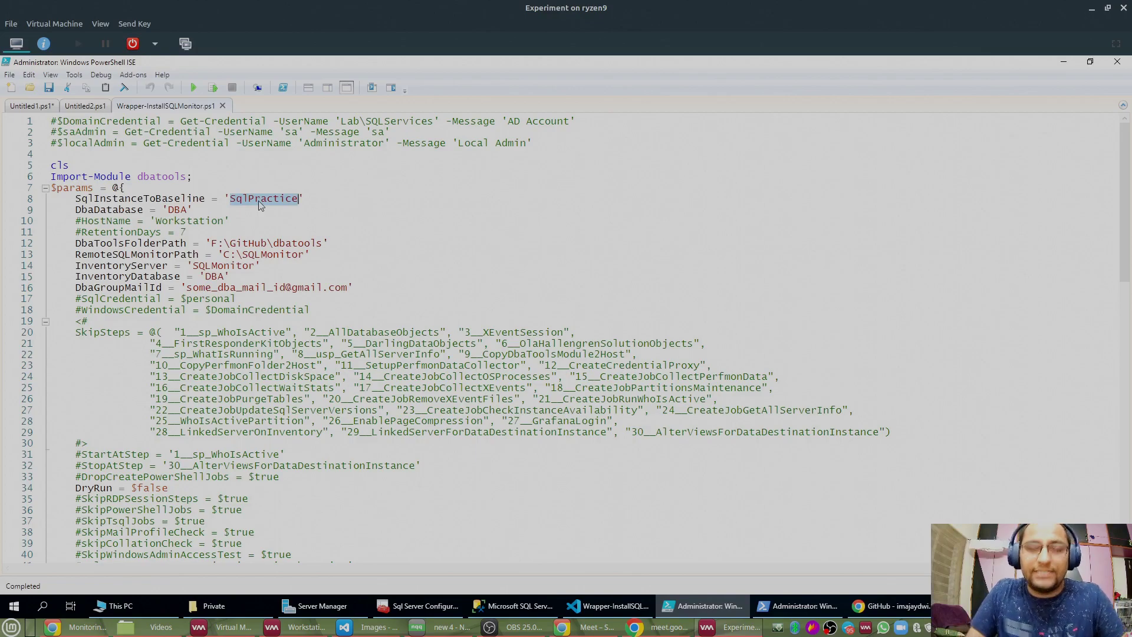
text(Expe)
text(riment\SQL)
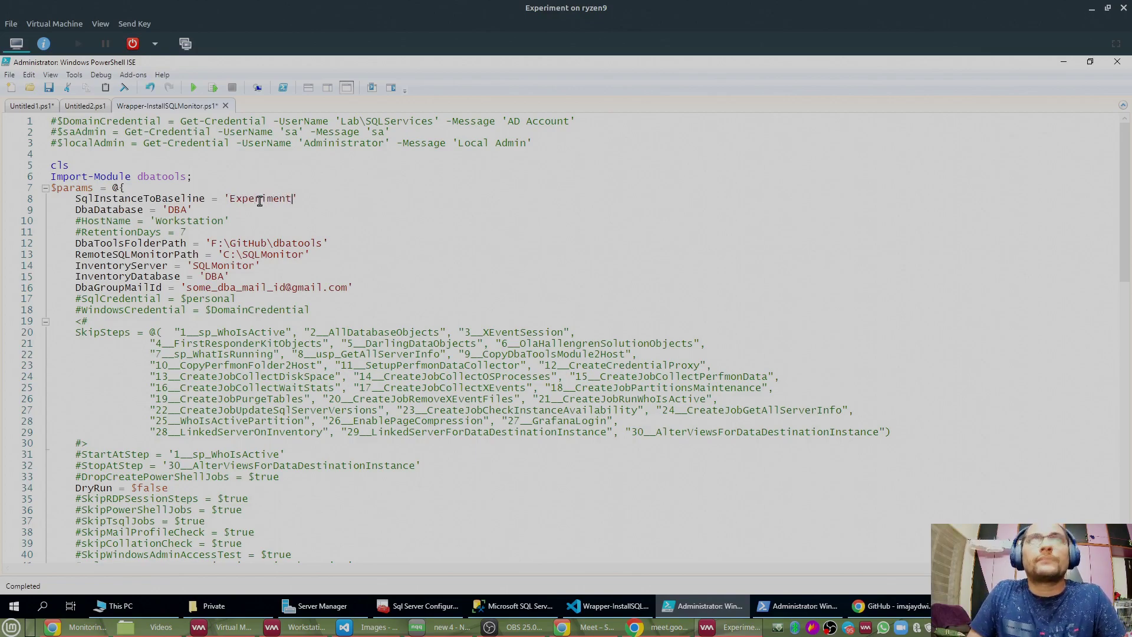
text(2019)
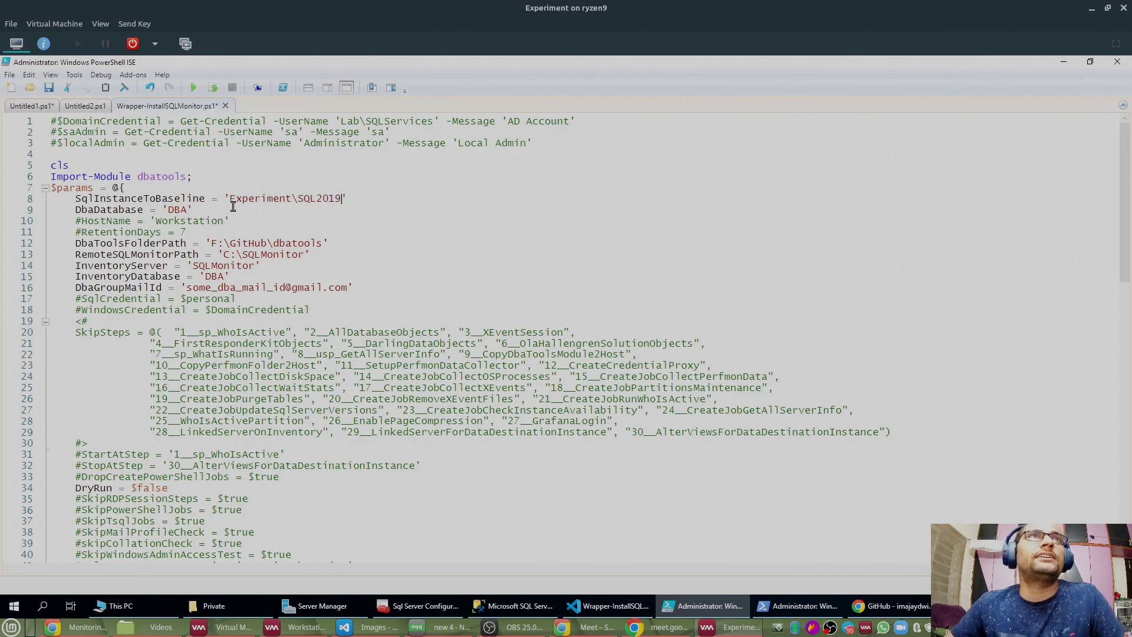
shift+click(231, 198)
key(ctrl+c)
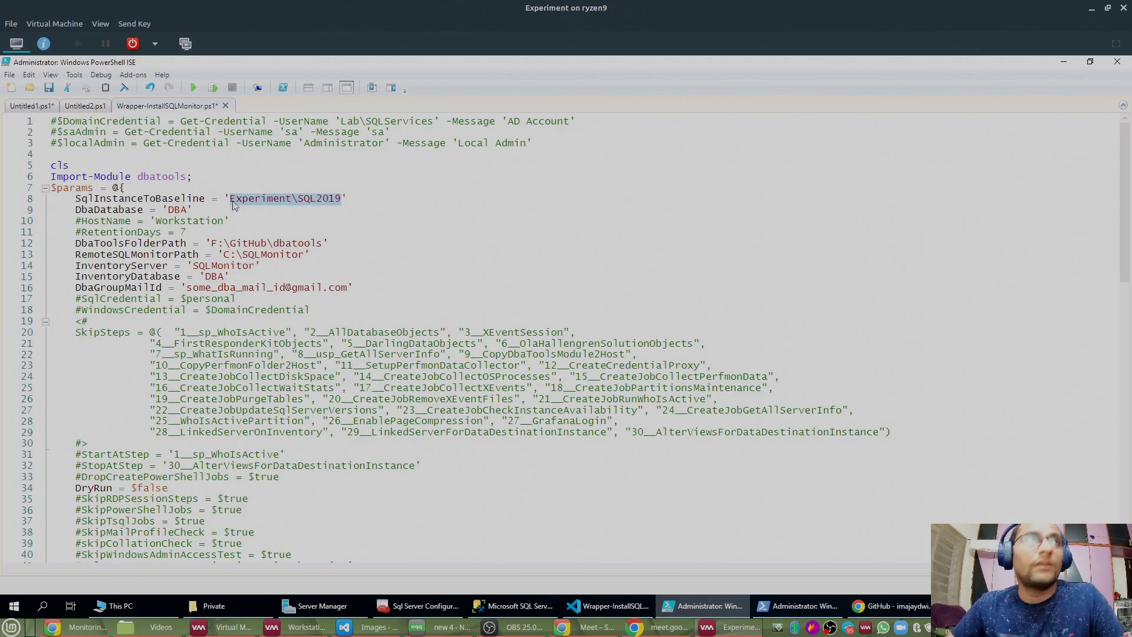
click(79, 201)
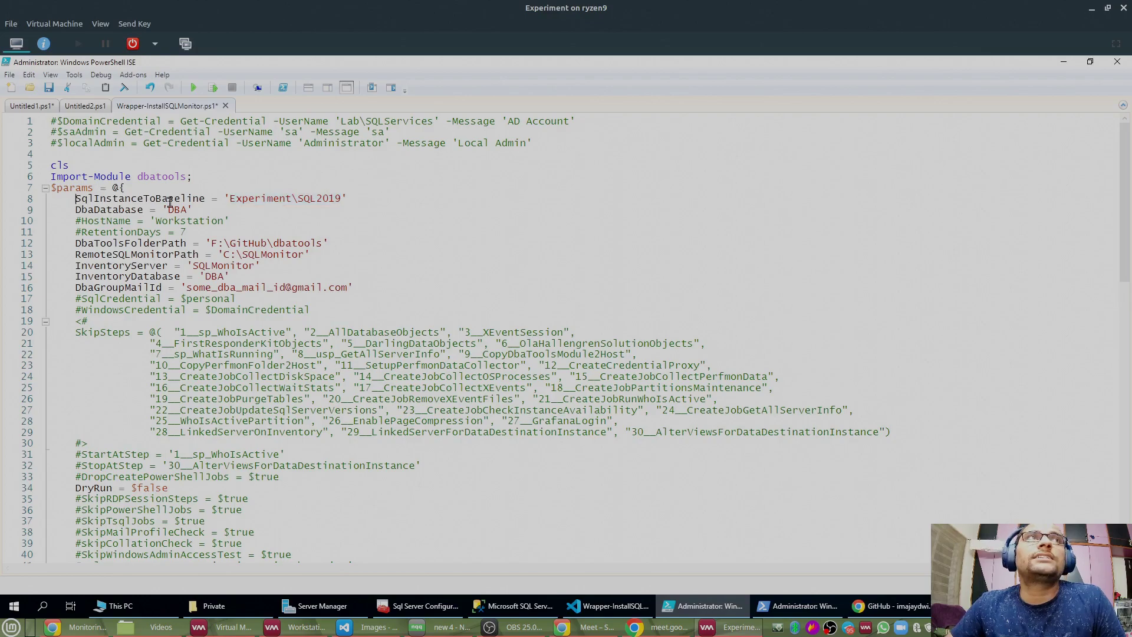
double_click(223, 267)
key(ctrl+v)
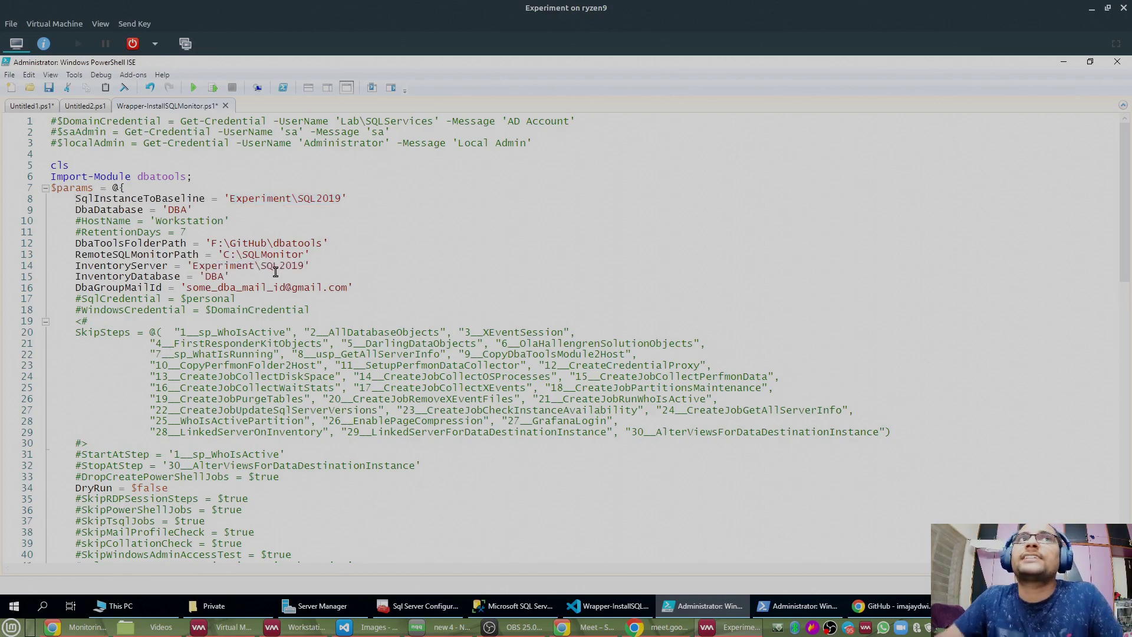
Step: Highlight the InventoryServer, SqlInstanceToBaseline and DbaDatabase settings to review them
drag(311, 266, 41, 267)
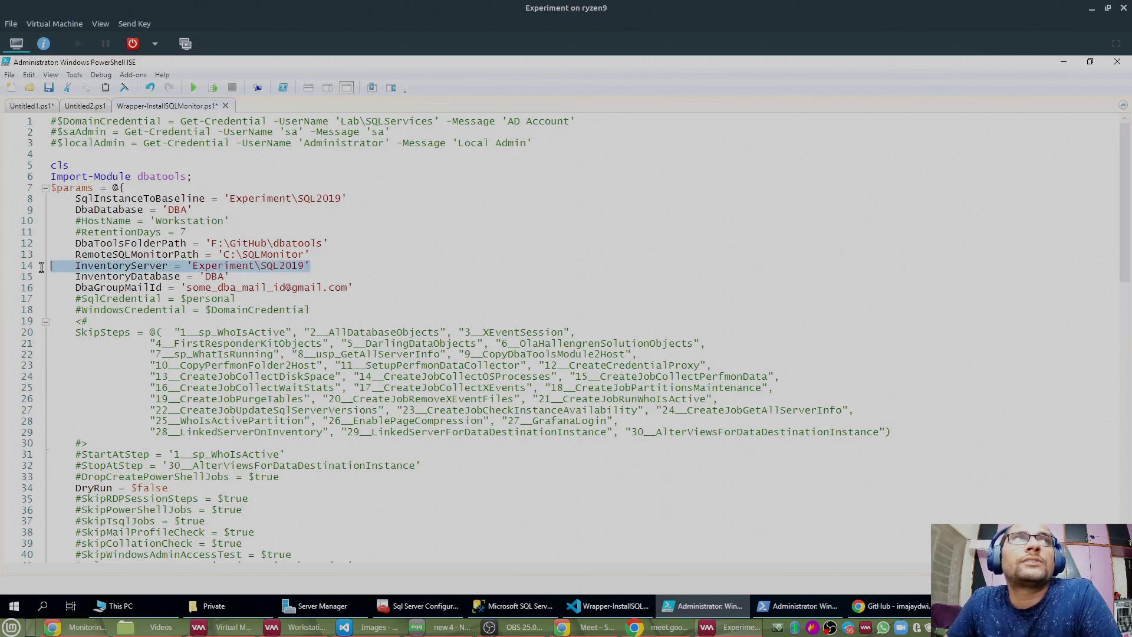
click(61, 199)
drag(349, 198, 47, 200)
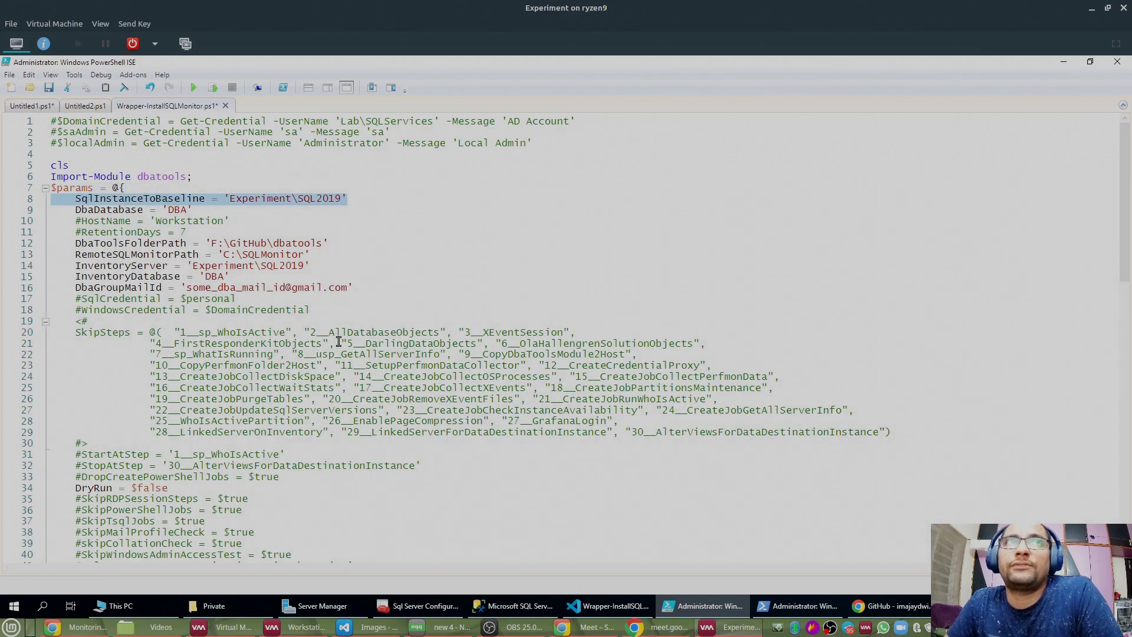
double_click(179, 208)
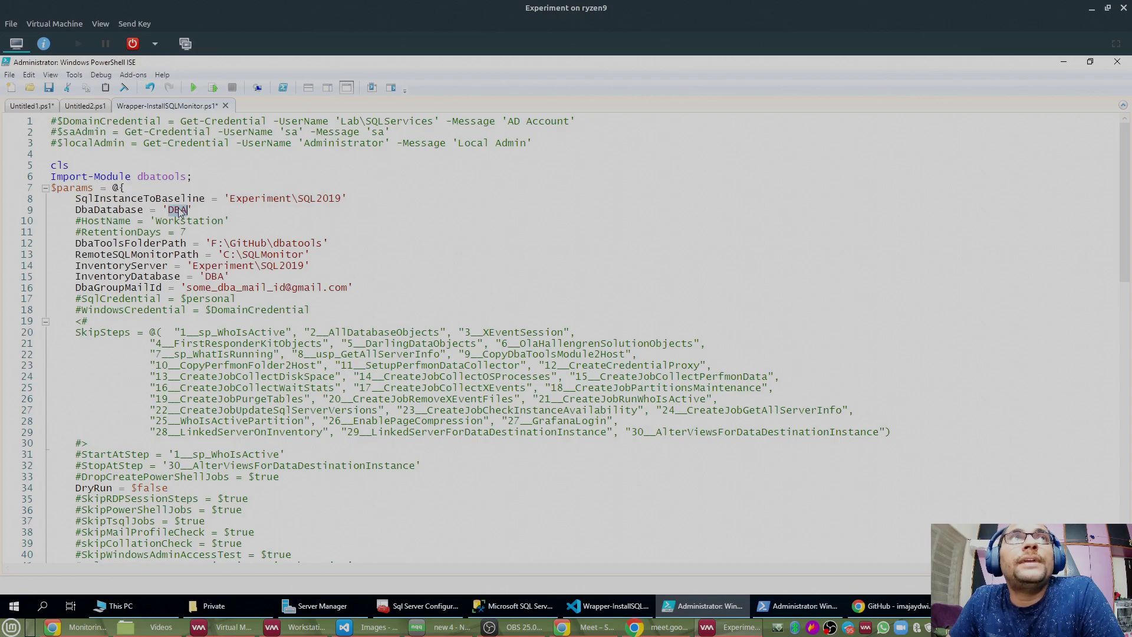
drag(75, 276, 26, 216)
click(248, 277)
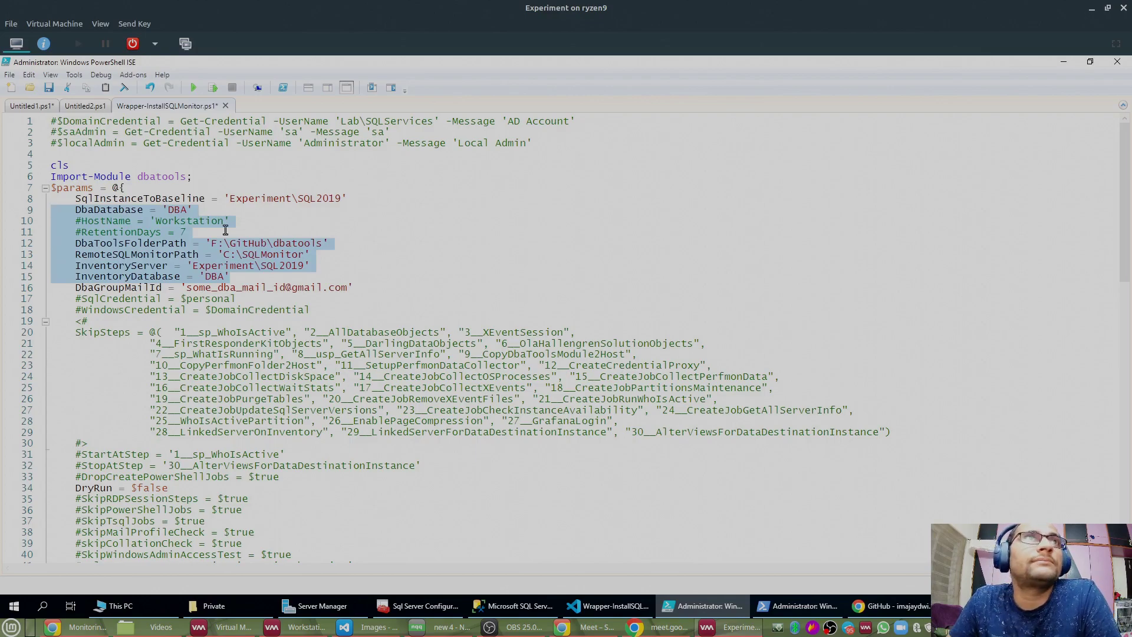
double_click(177, 210)
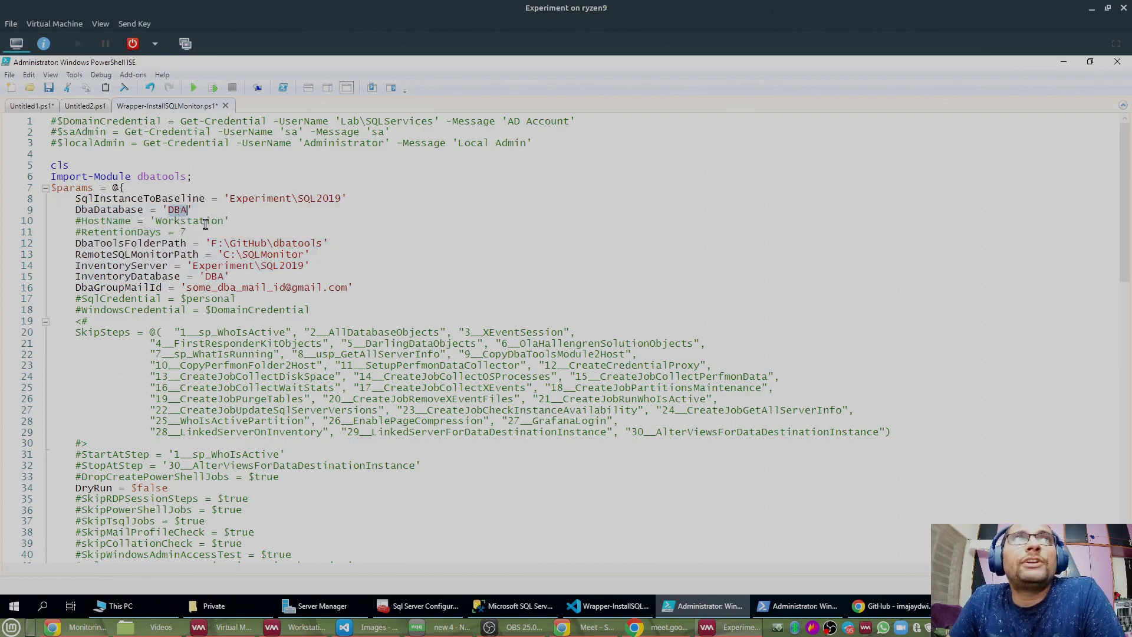
click(514, 605)
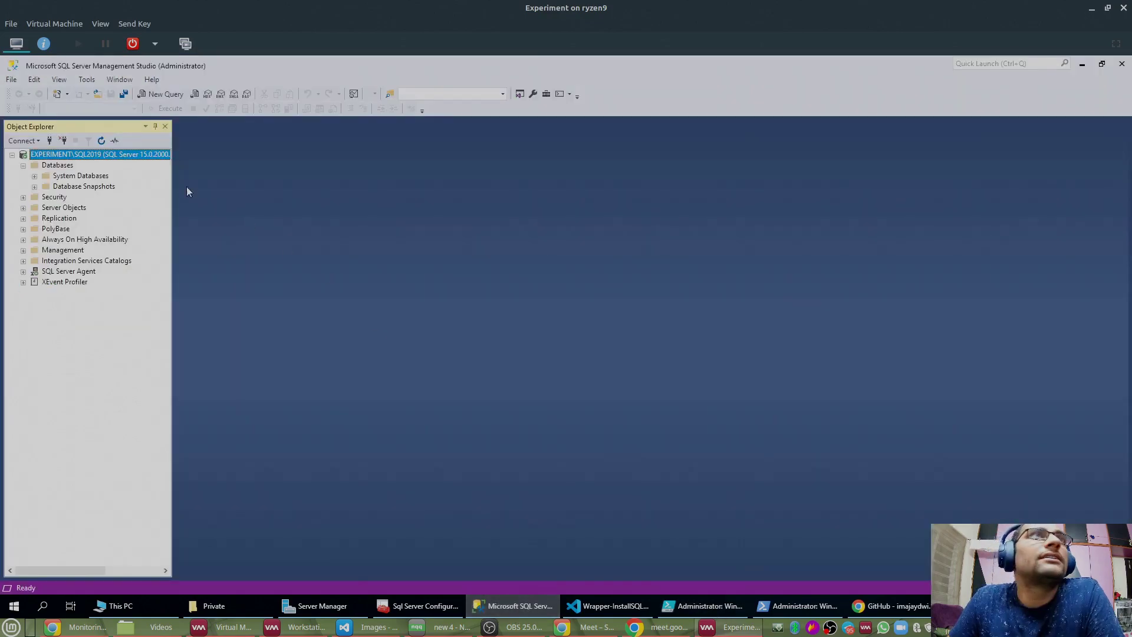
Step: Refresh the Databases folder and begin a new database named DBA
right_click(49, 165)
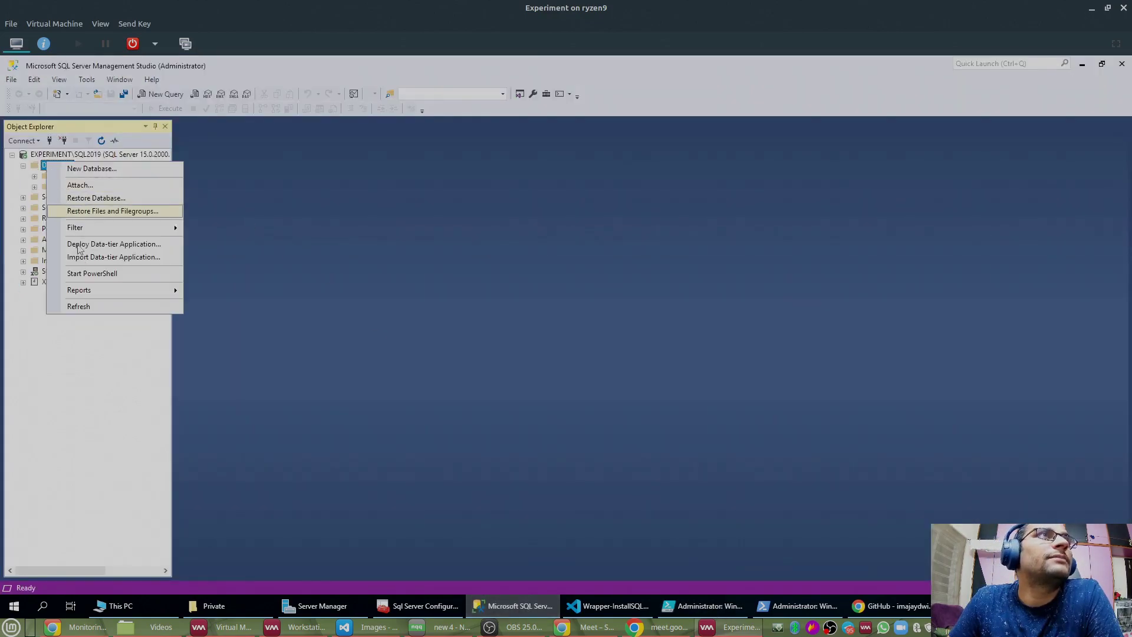
click(87, 308)
right_click(65, 167)
click(96, 172)
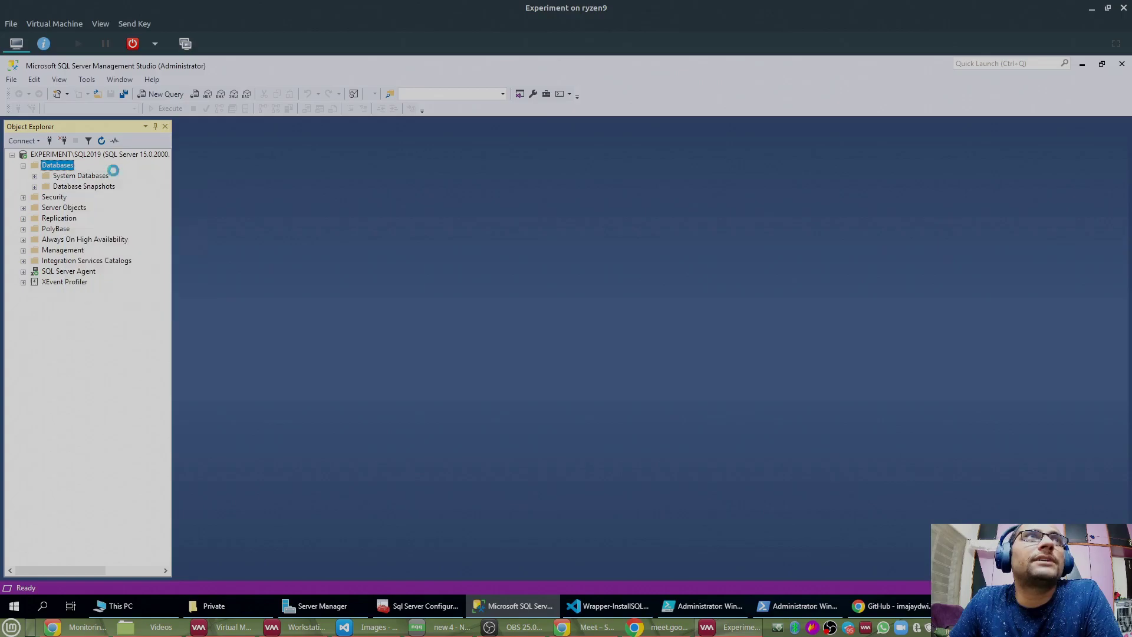
text(dba)
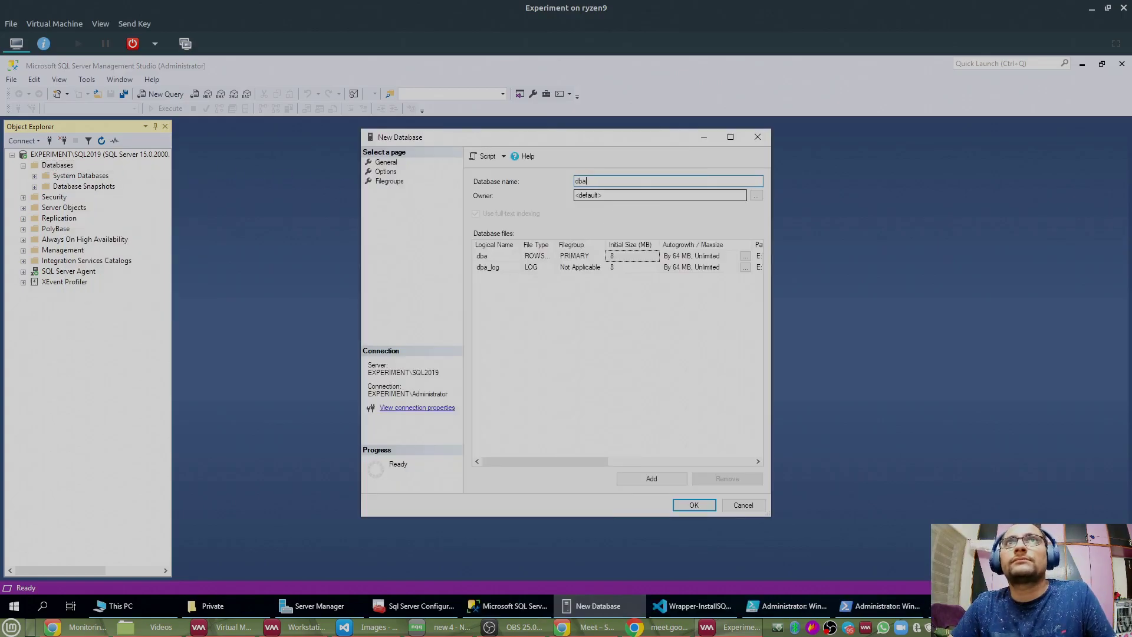
key(BackSpace)
key(BackSpace)
key(BackSpace)
text(DBA)
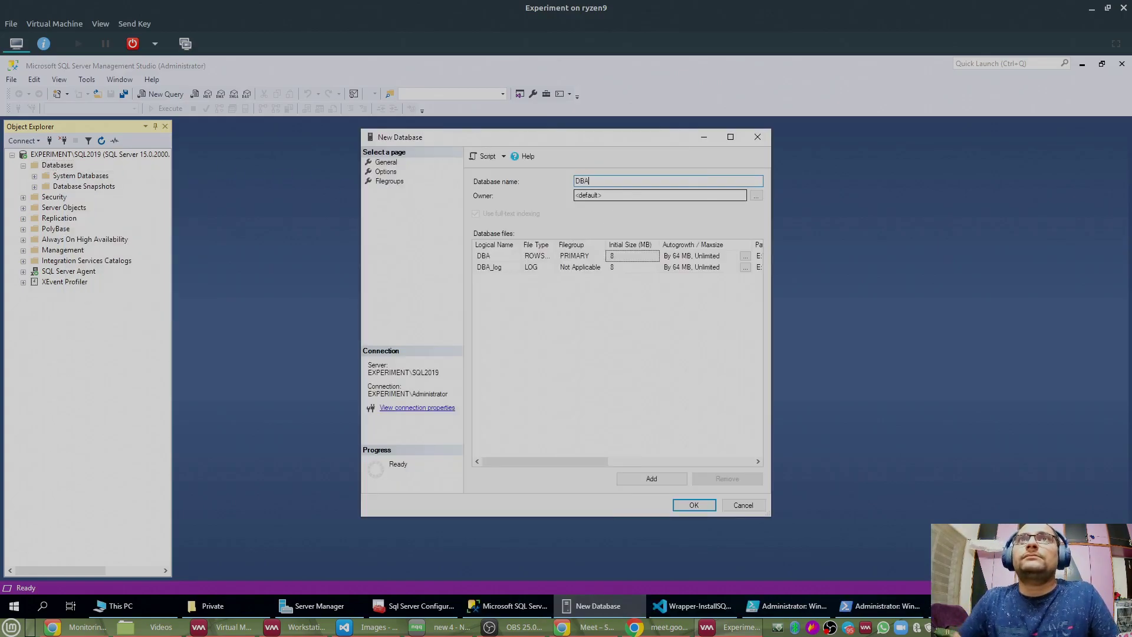
key(Tab)
key(Tab)
key(Tab)
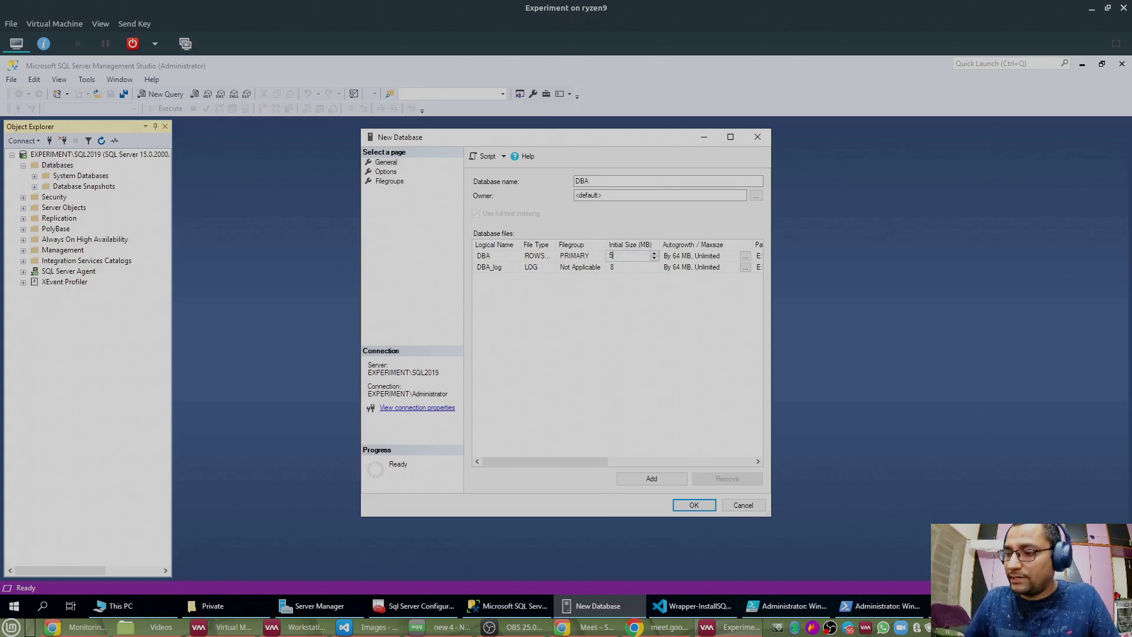
Step: Set autogrowth to 500 MB for the DBA data file and 4000 MB for DBA_log
click(631, 265)
drag(631, 265, 552, 264)
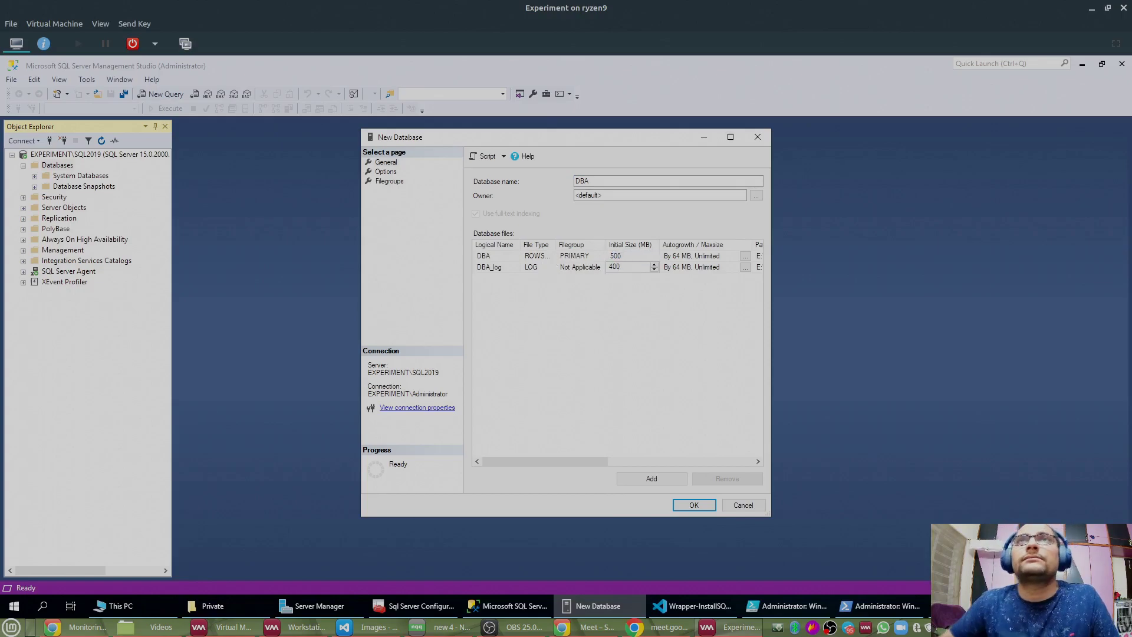
click(746, 256)
drag(638, 313, 677, 311)
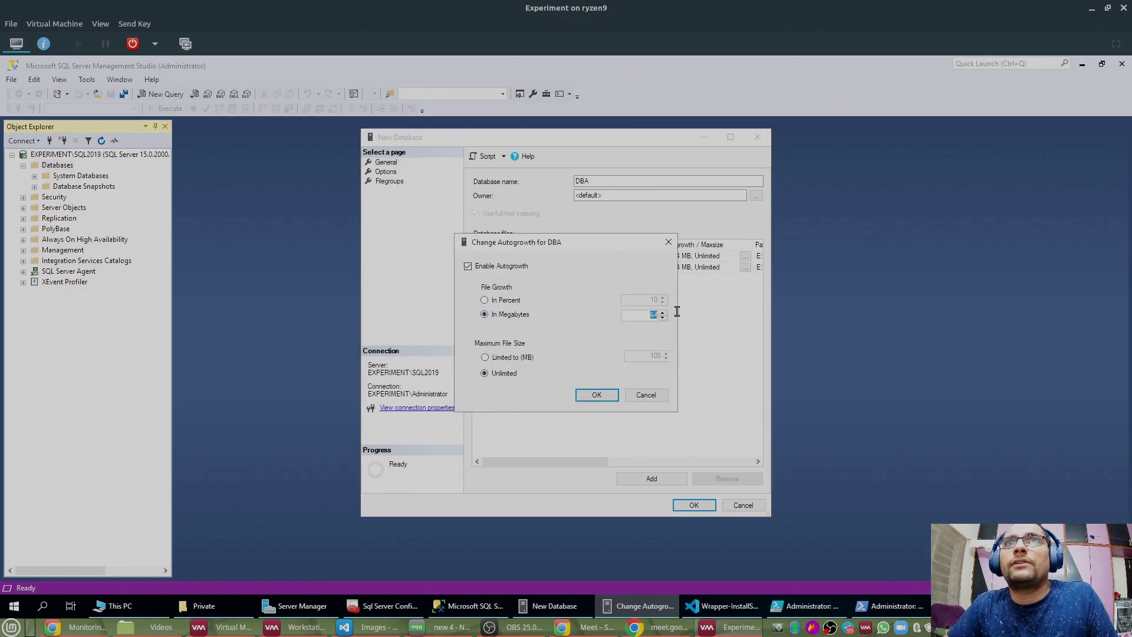
text(500)
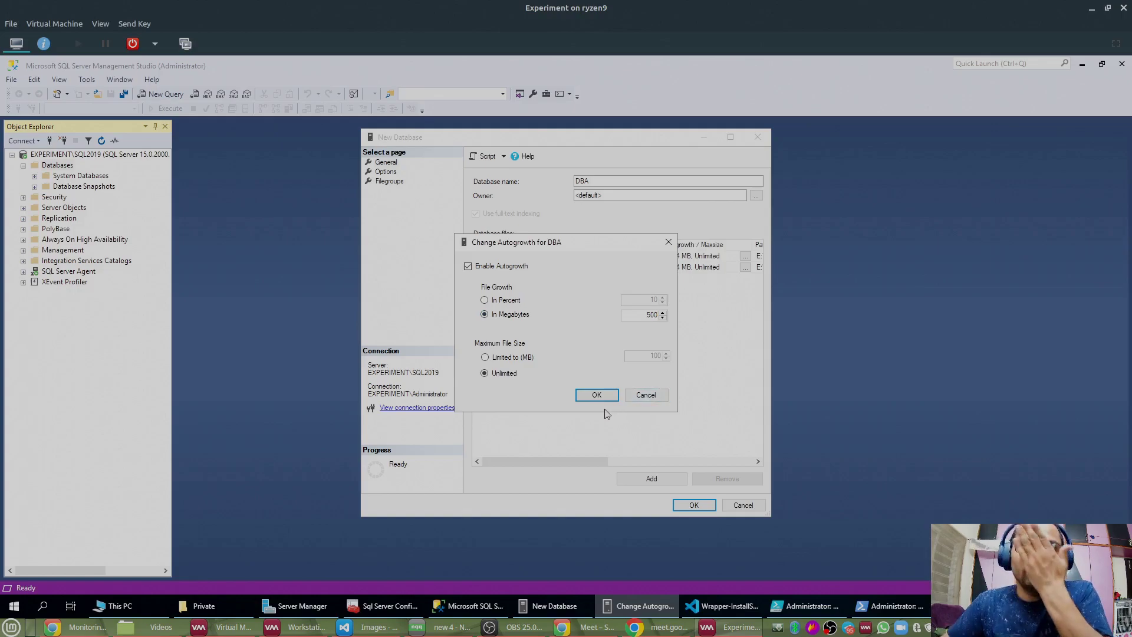
click(597, 395)
click(746, 267)
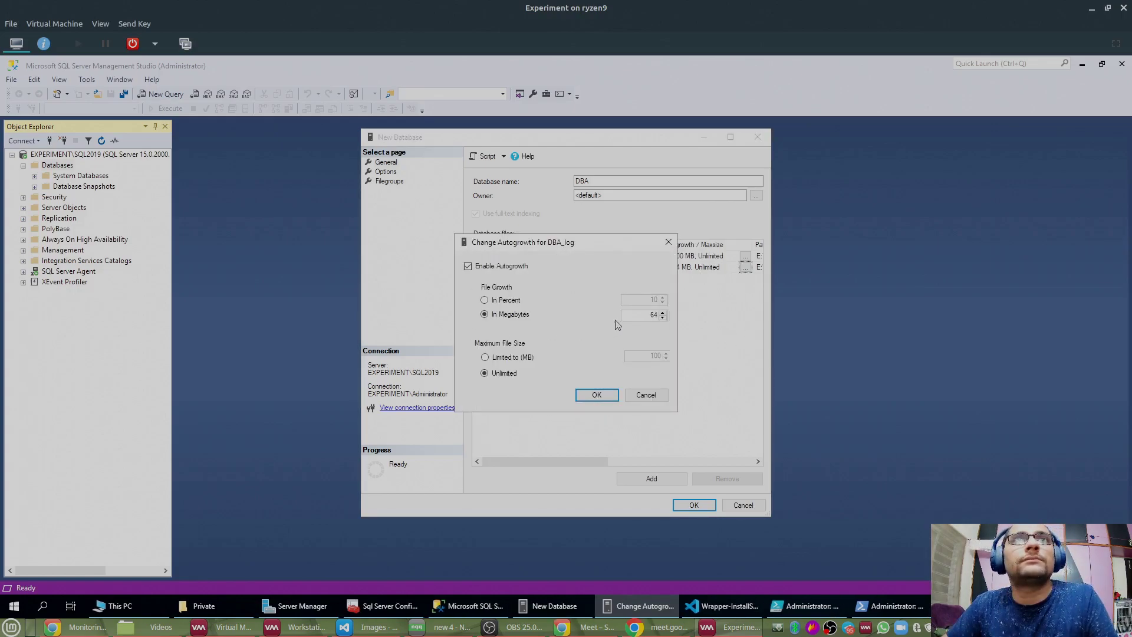
drag(637, 313, 727, 321)
text(400)
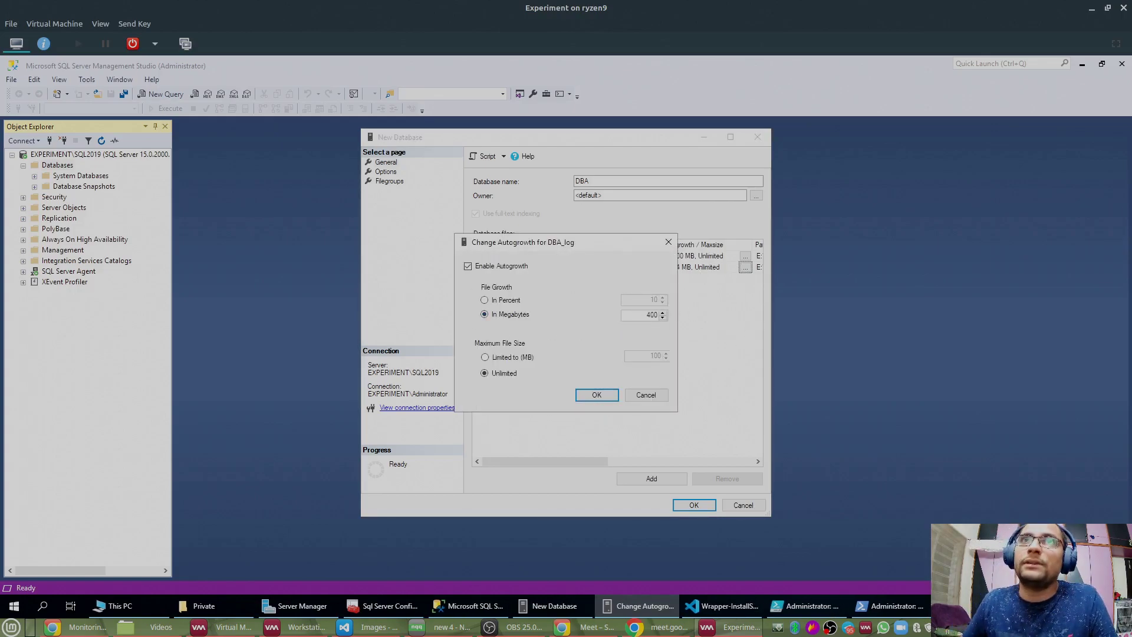
text(0)
click(597, 394)
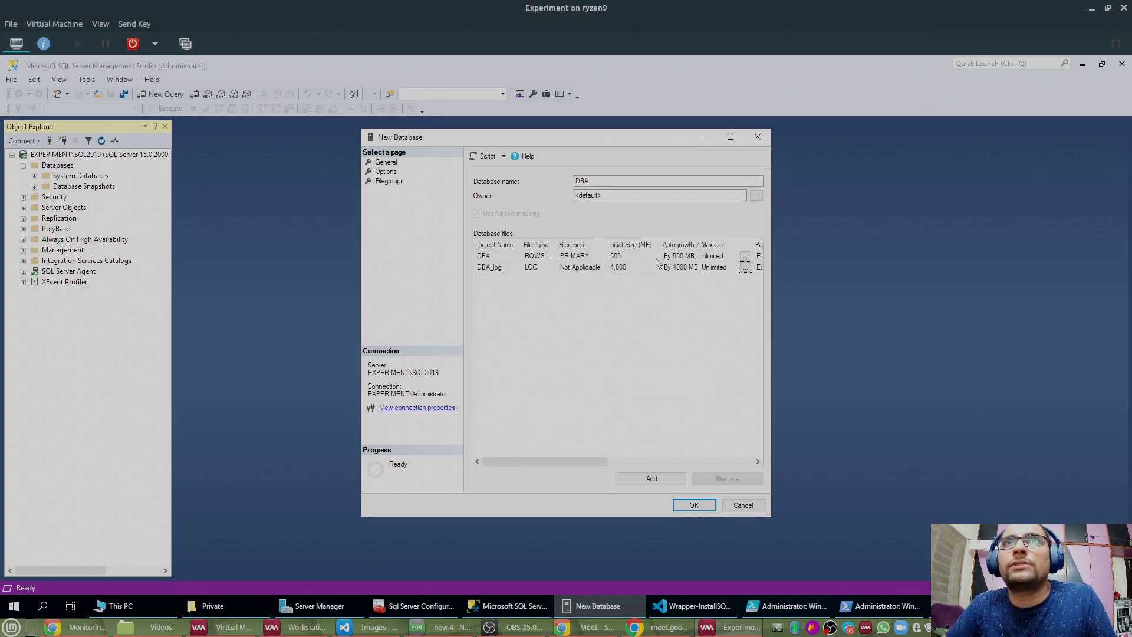
Step: Choose the Simple recovery model and create the DBA database
click(385, 172)
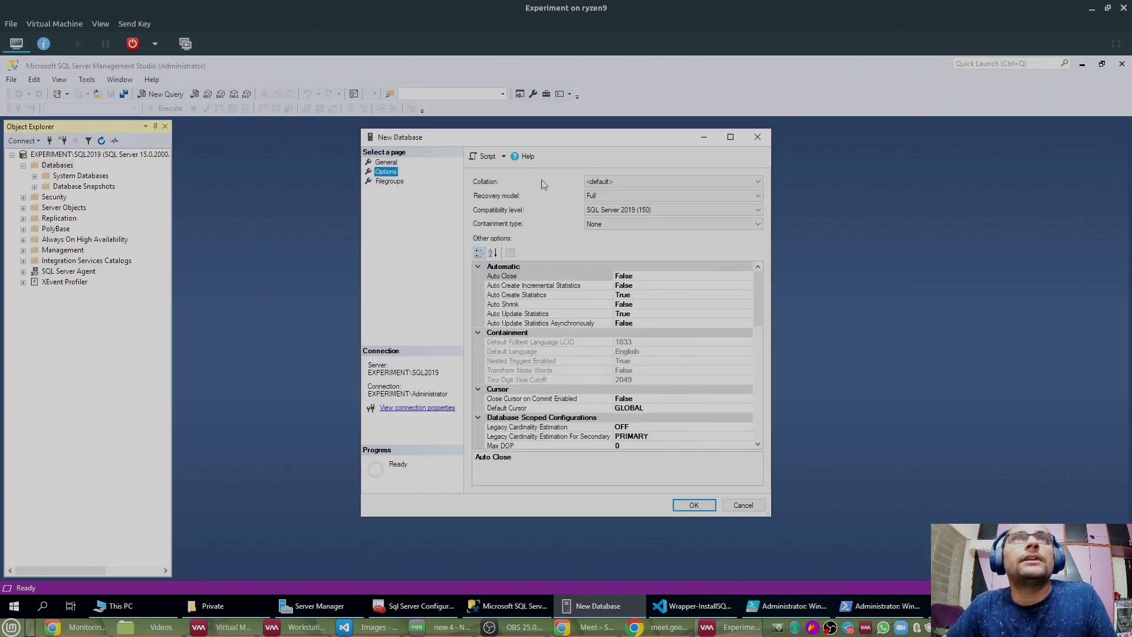
click(597, 196)
click(594, 221)
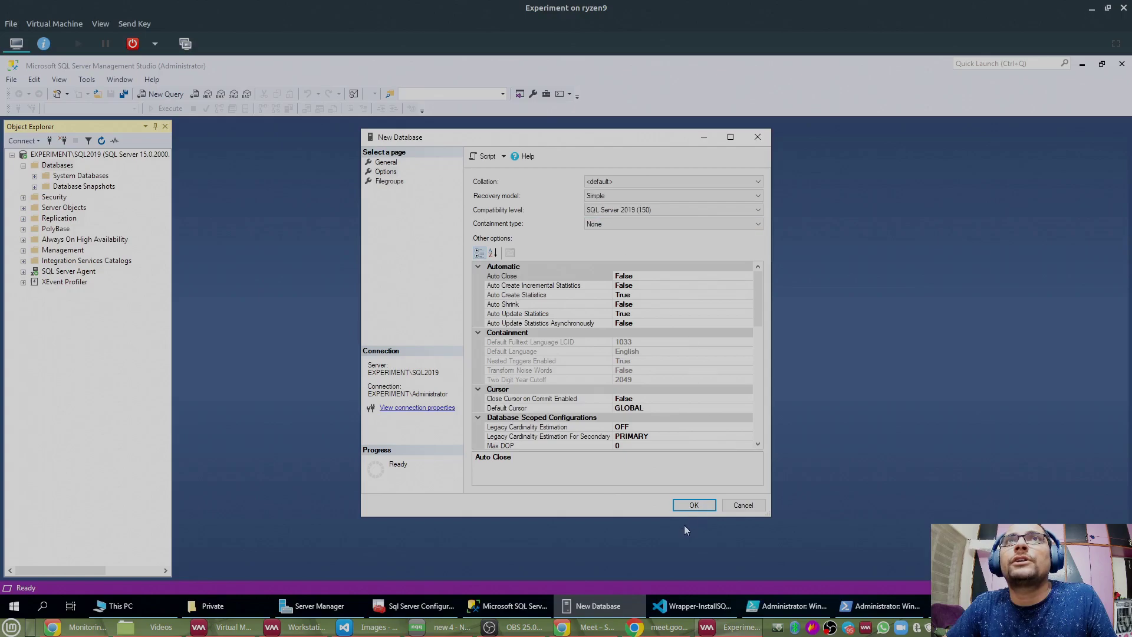
click(690, 507)
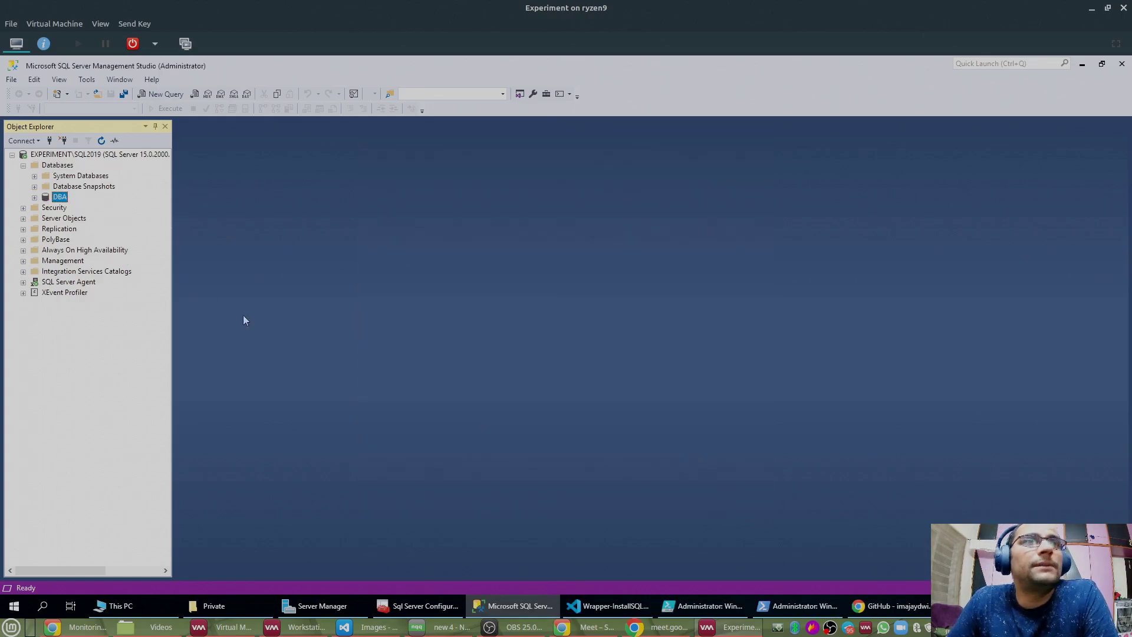
click(707, 604)
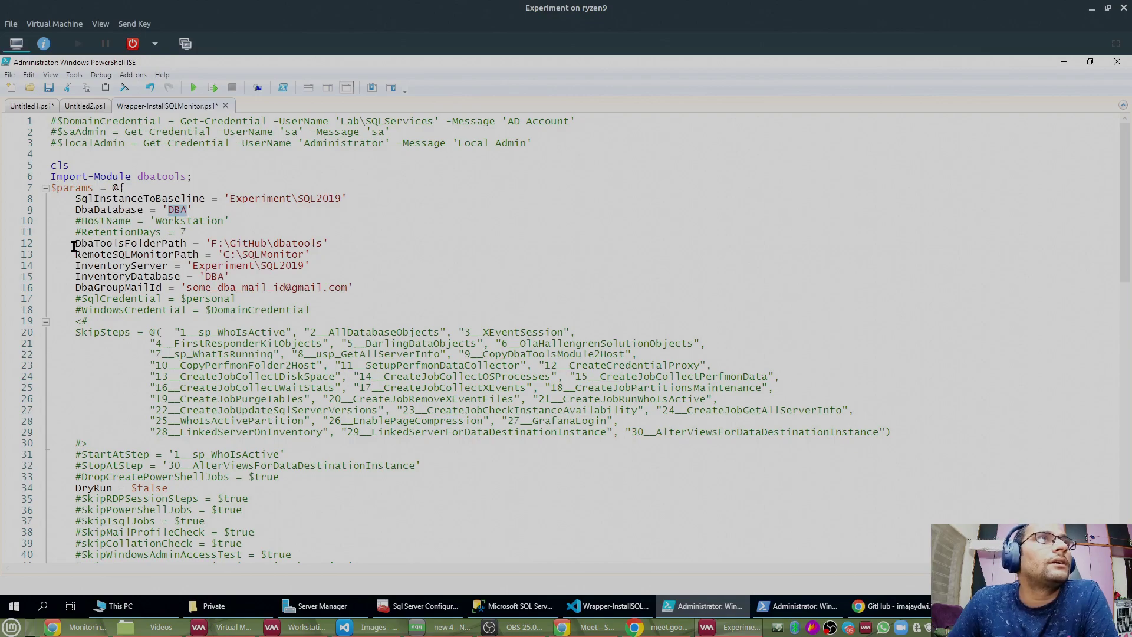
Step: Review the F:\GitHub\dbatools path set in DbaToolsFolderPath on line 12
drag(73, 243, 343, 247)
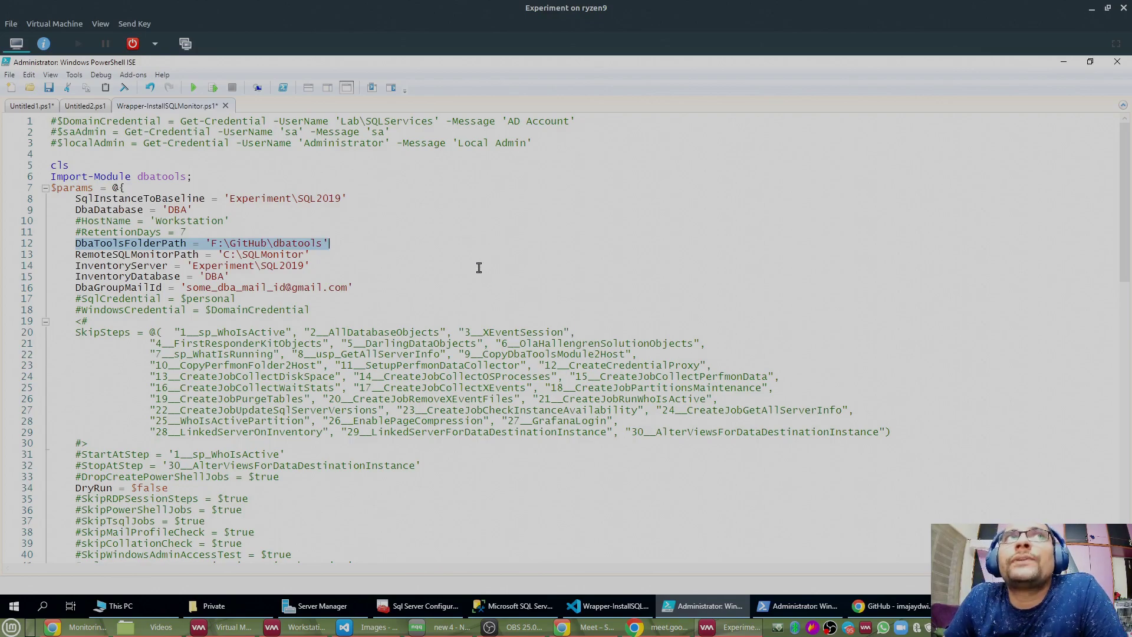
double_click(306, 248)
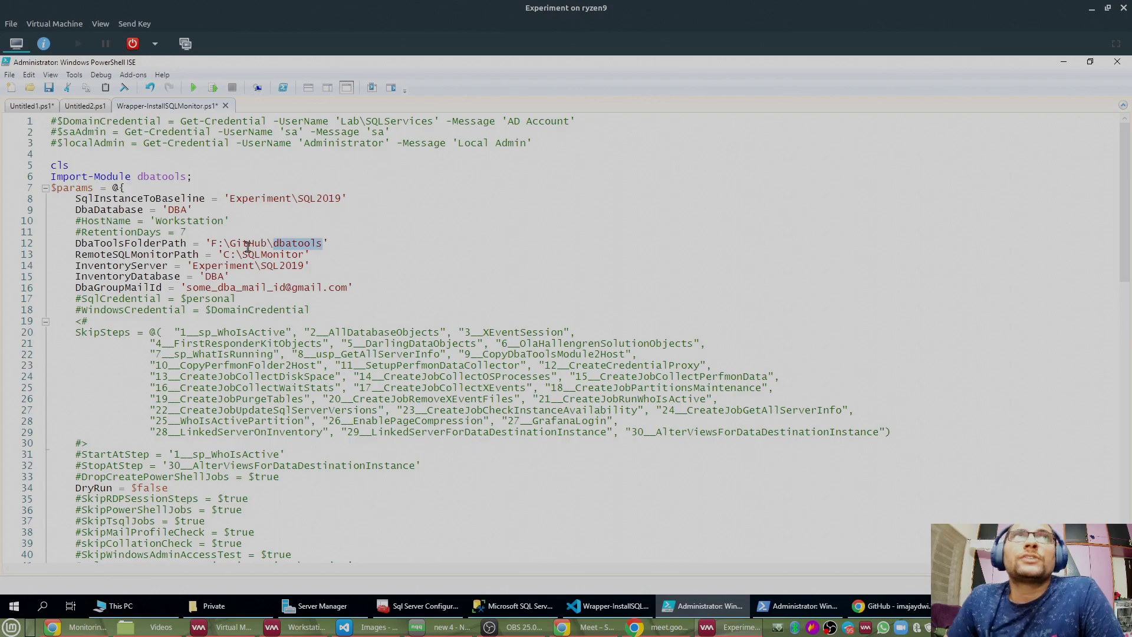
drag(228, 243, 323, 247)
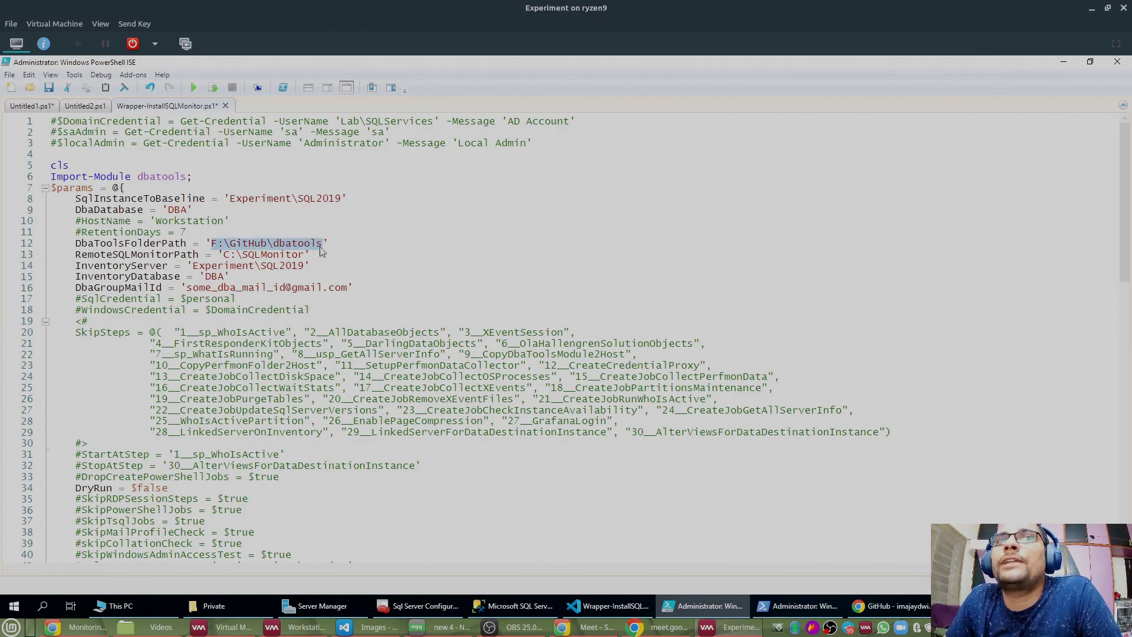
click(115, 606)
Step: Browse to F:\GitHub\dbatools in File Explorer and copy its path from the address bar
double_click(501, 417)
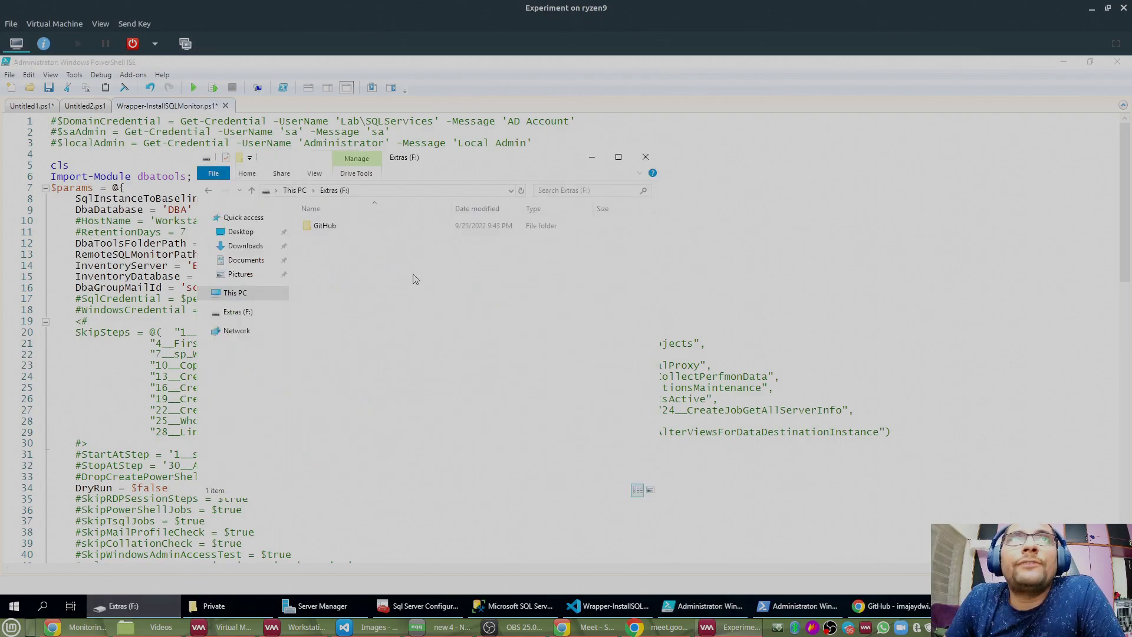
double_click(329, 227)
double_click(327, 226)
click(413, 190)
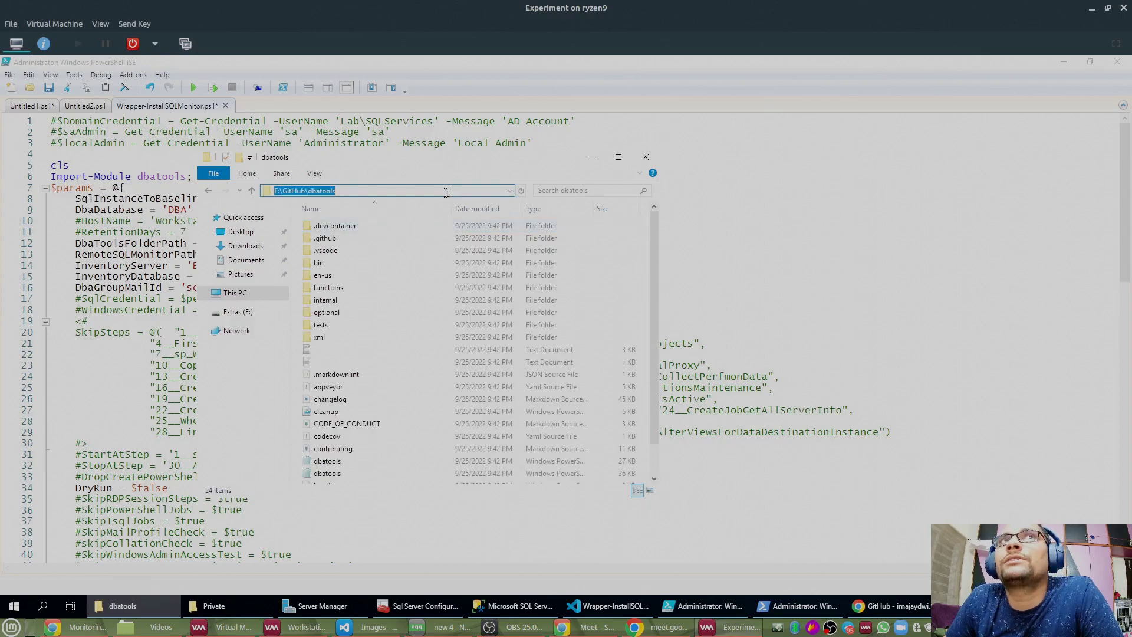
right_click(324, 195)
click(354, 235)
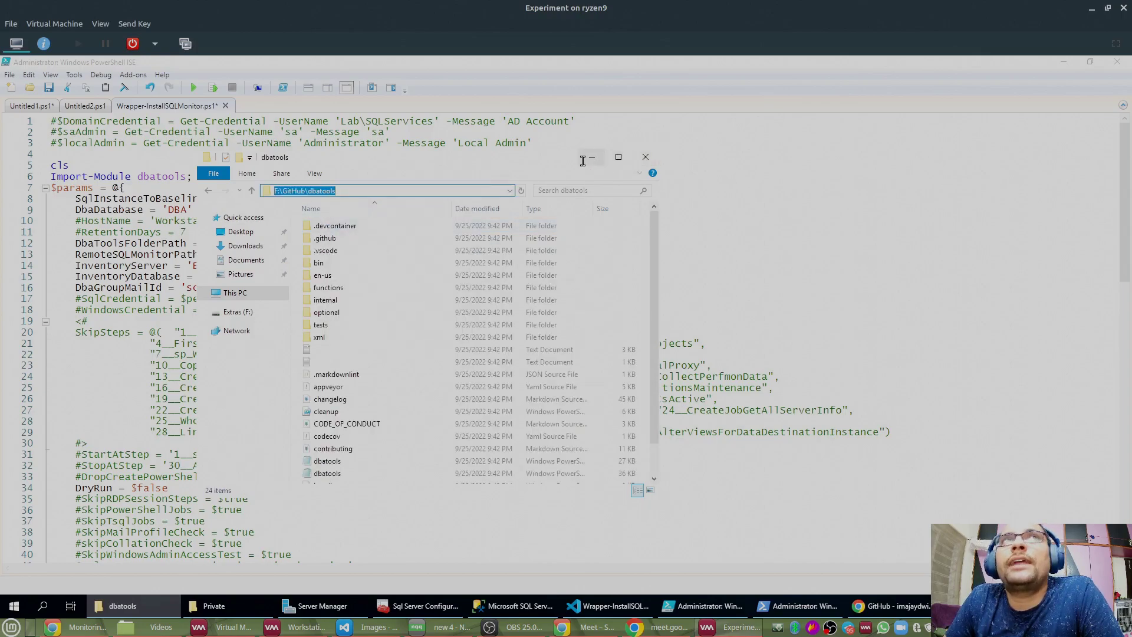
click(592, 157)
Step: Paste the copied dbatools folder path into DbaToolsFolderPath, then review the C:\SQLMonitor path on line 13
right_click(302, 254)
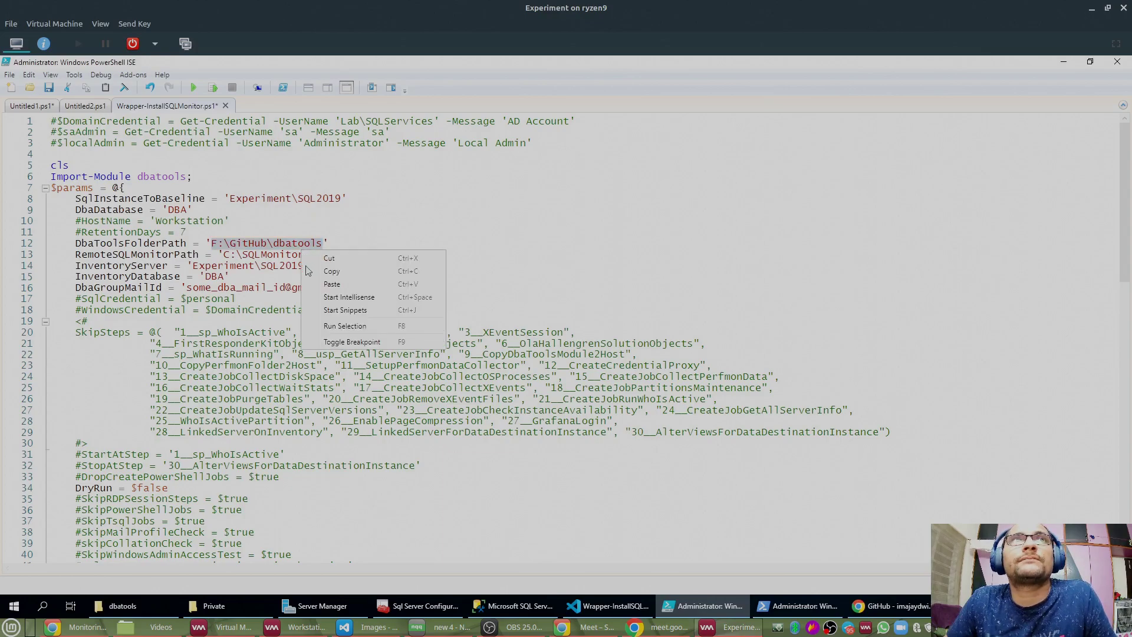
click(357, 288)
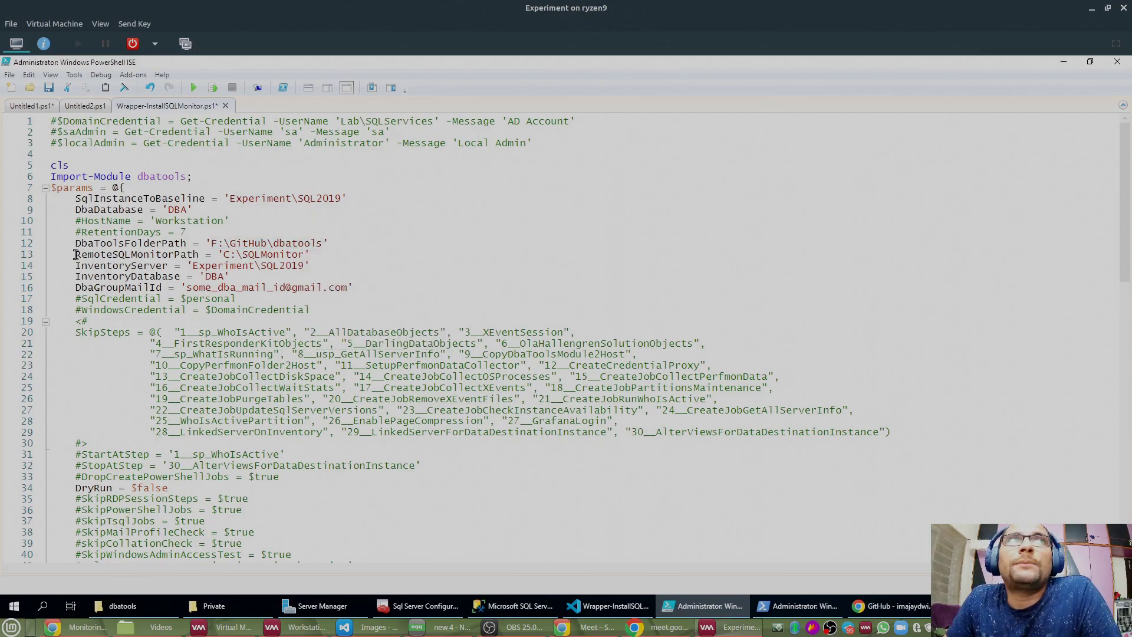
drag(74, 254, 346, 254)
click(230, 256)
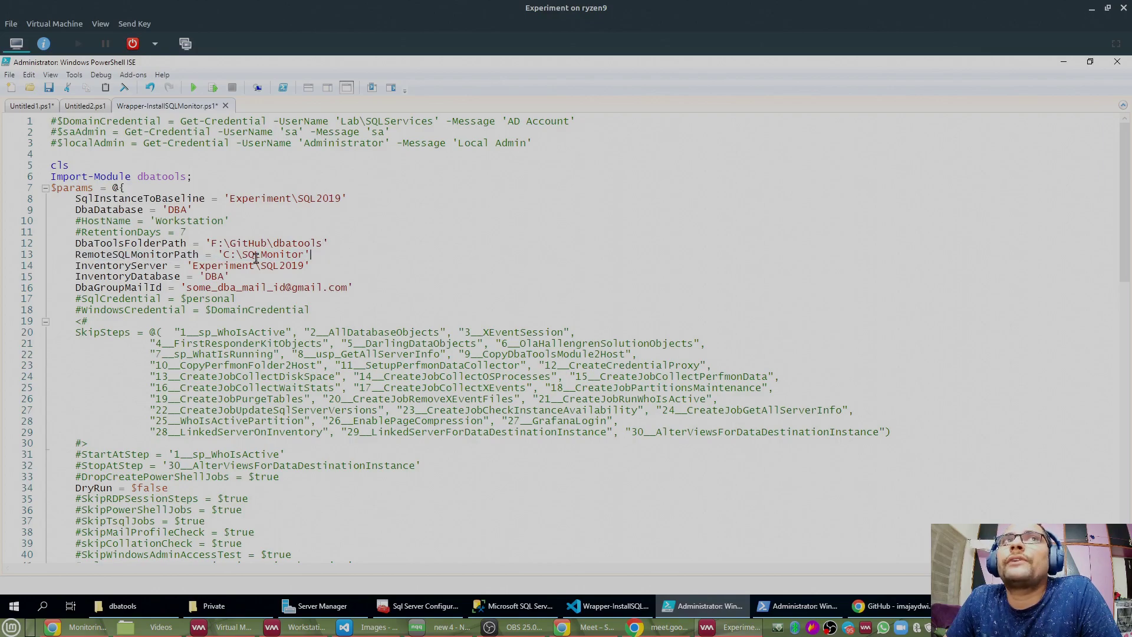
drag(219, 256, 318, 253)
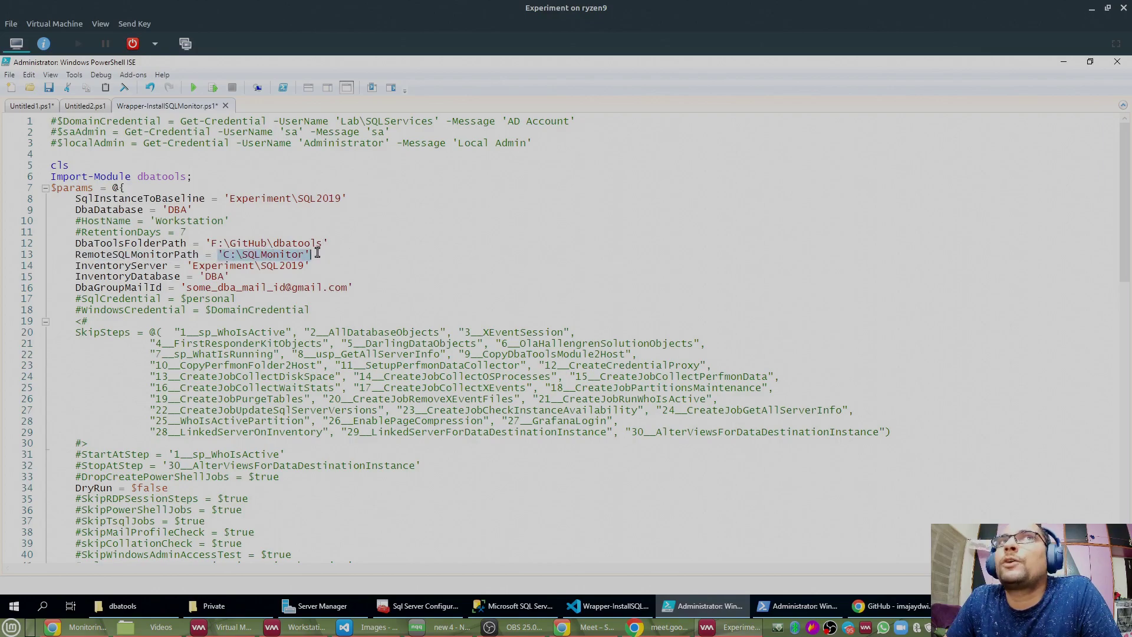
click(76, 254)
drag(75, 199, 375, 196)
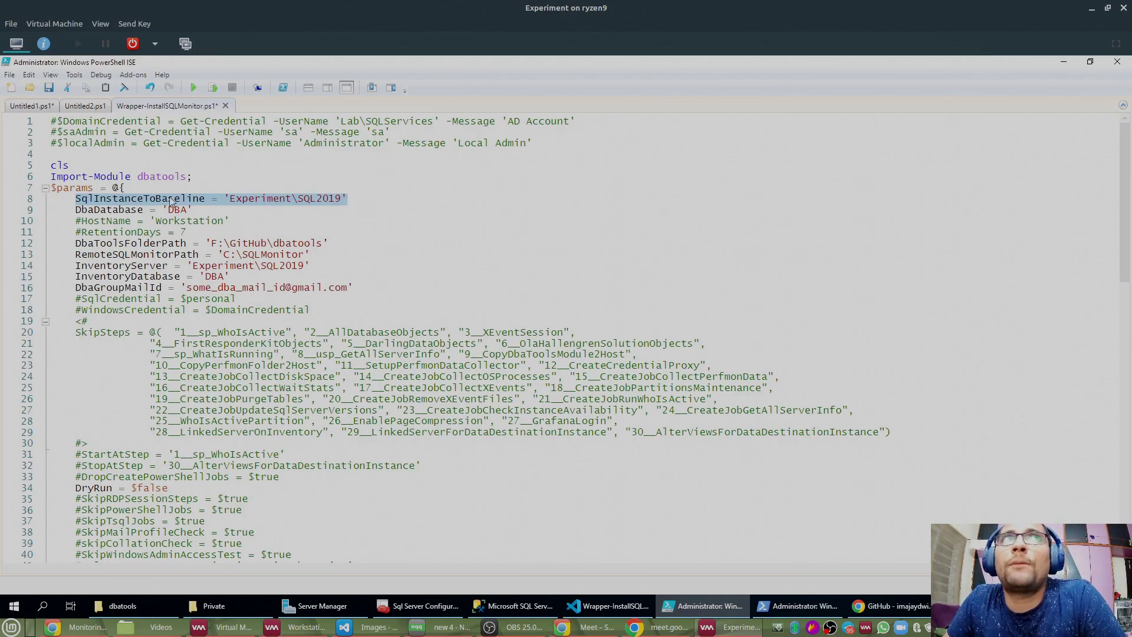
drag(220, 258, 355, 258)
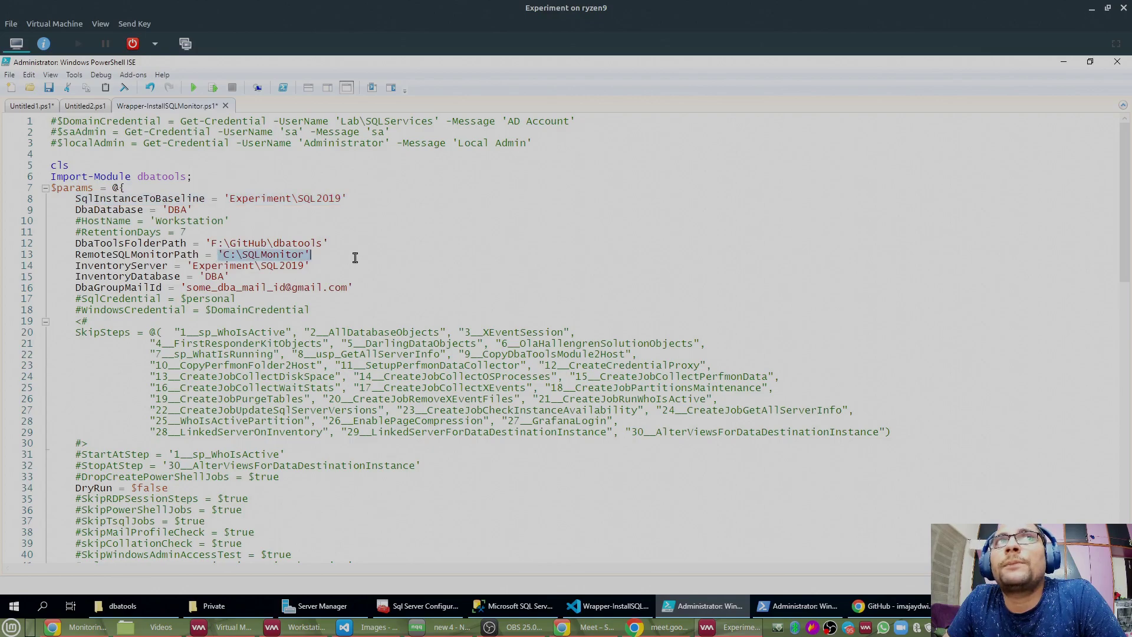
click(218, 254)
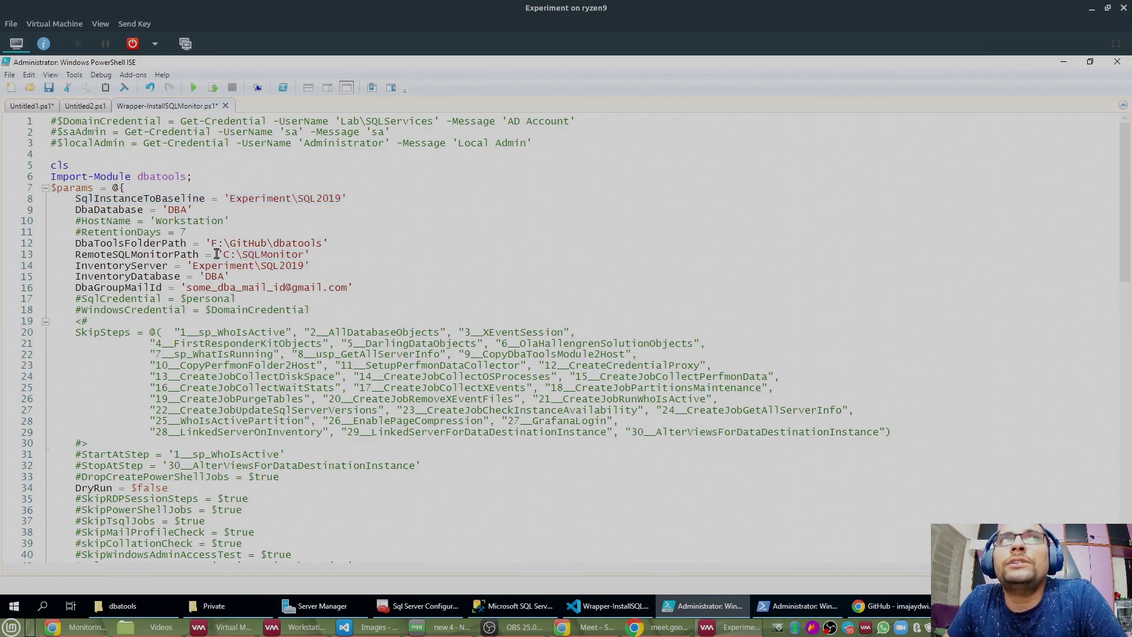
drag(218, 255, 338, 254)
drag(223, 255, 238, 255)
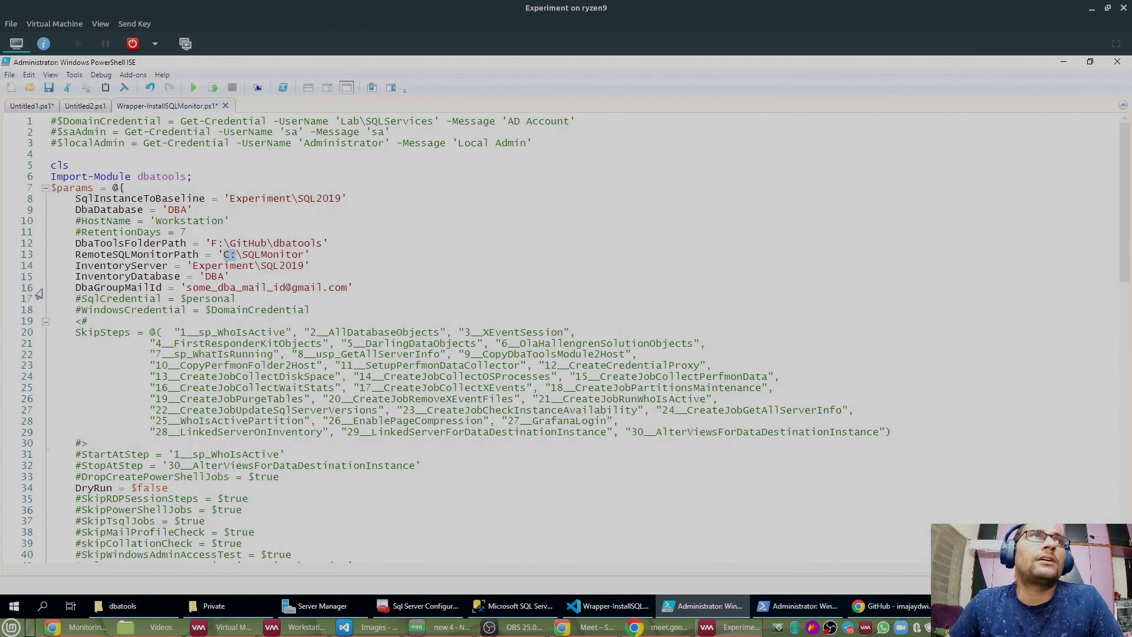
Step: Replace the DbaGroupMailId address with a new service mailbox address and save the script
drag(187, 287, 347, 292)
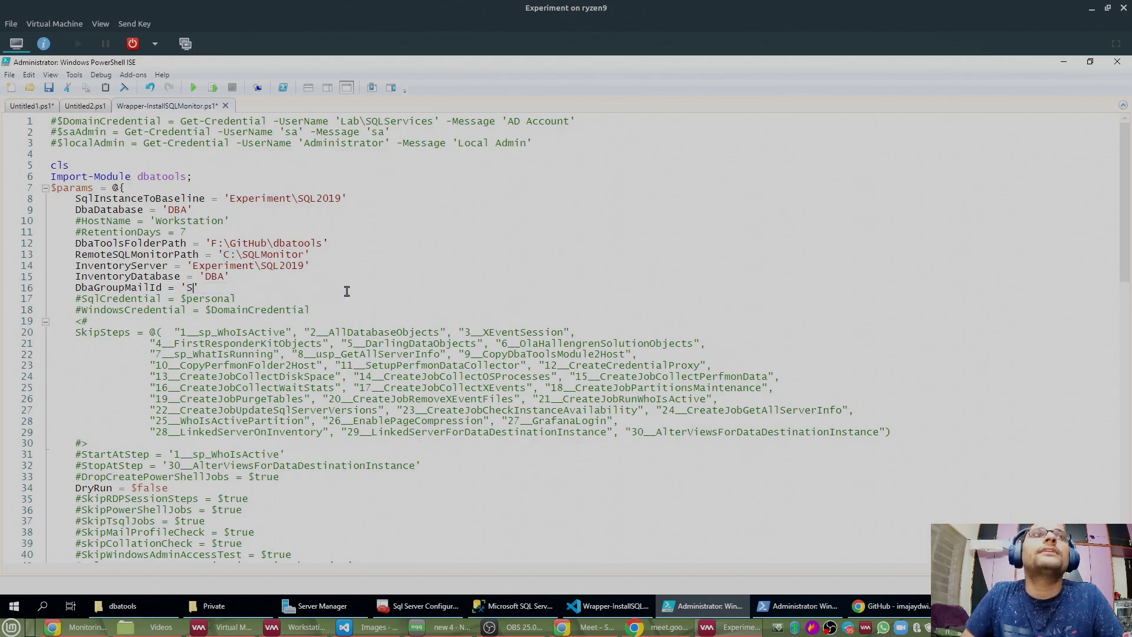
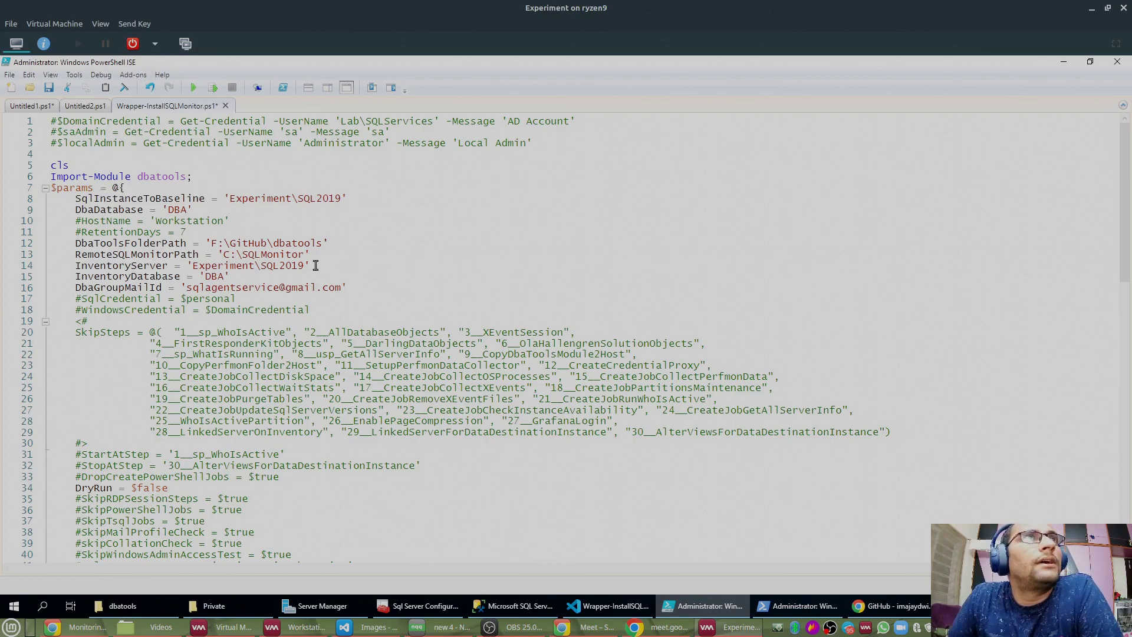
key(ctrl+s)
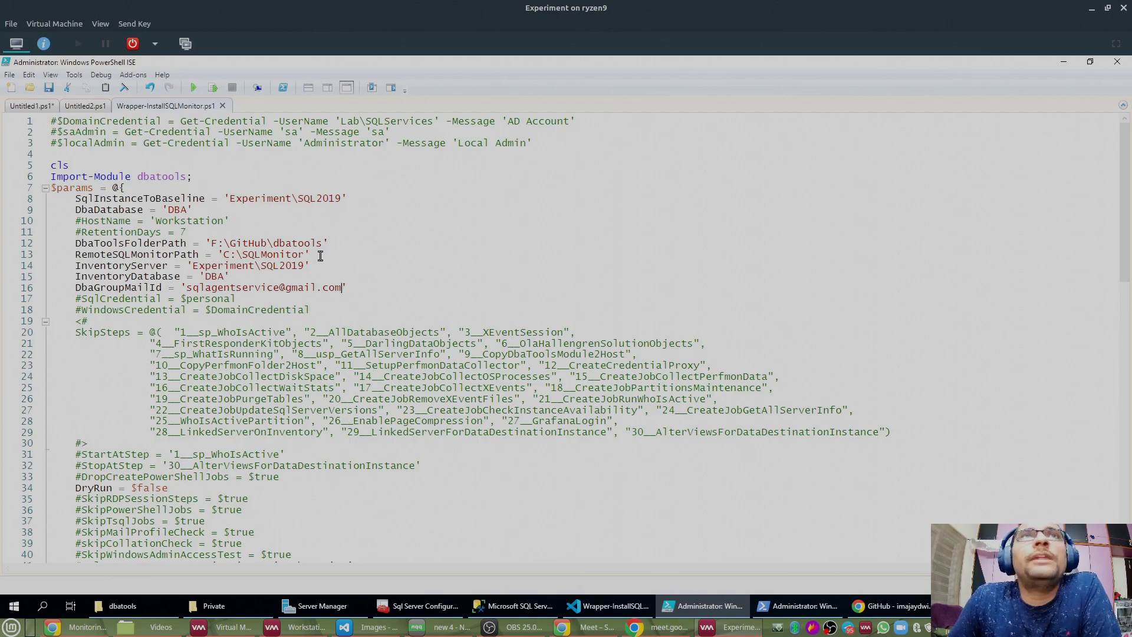
scroll(320, 255, down, 5)
scroll(324, 255, up, 4)
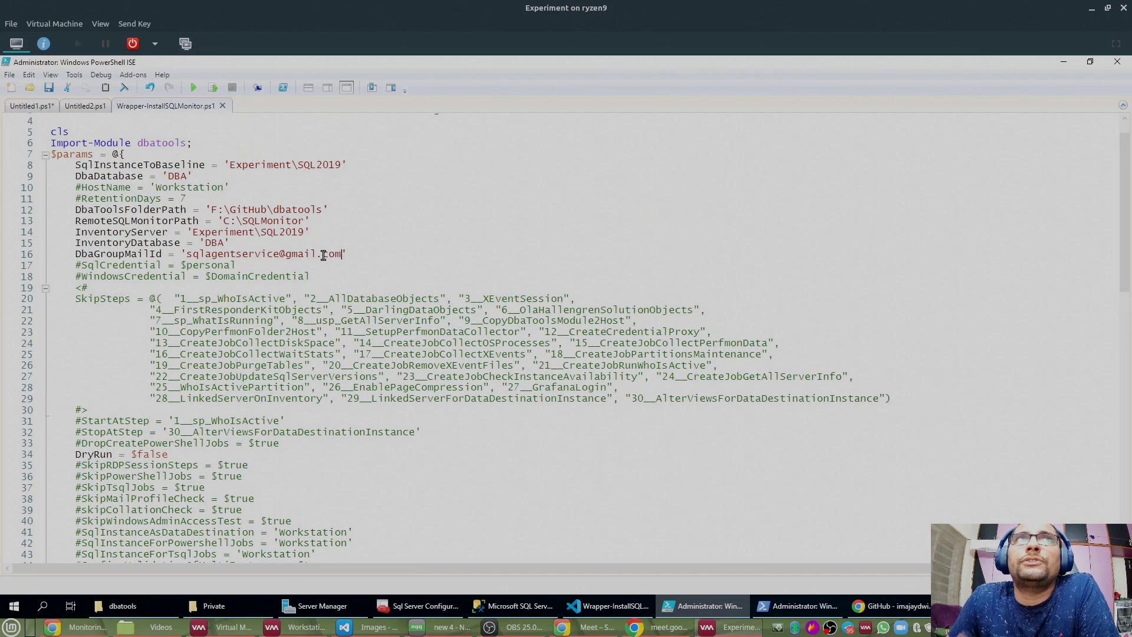
scroll(323, 255, down, 6)
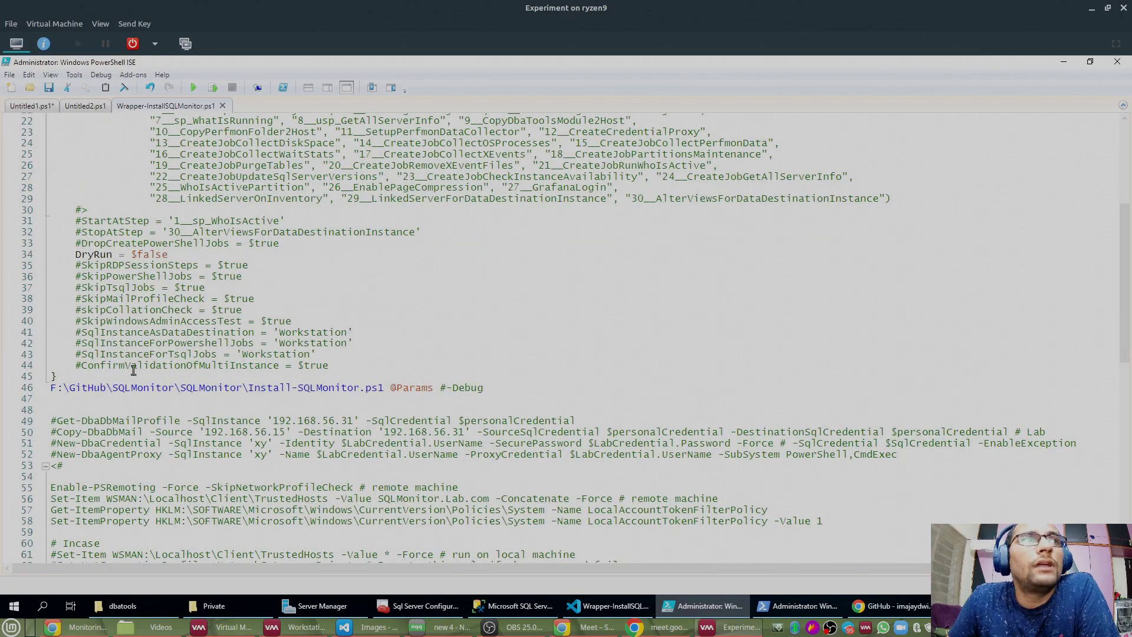
drag(51, 389, 381, 389)
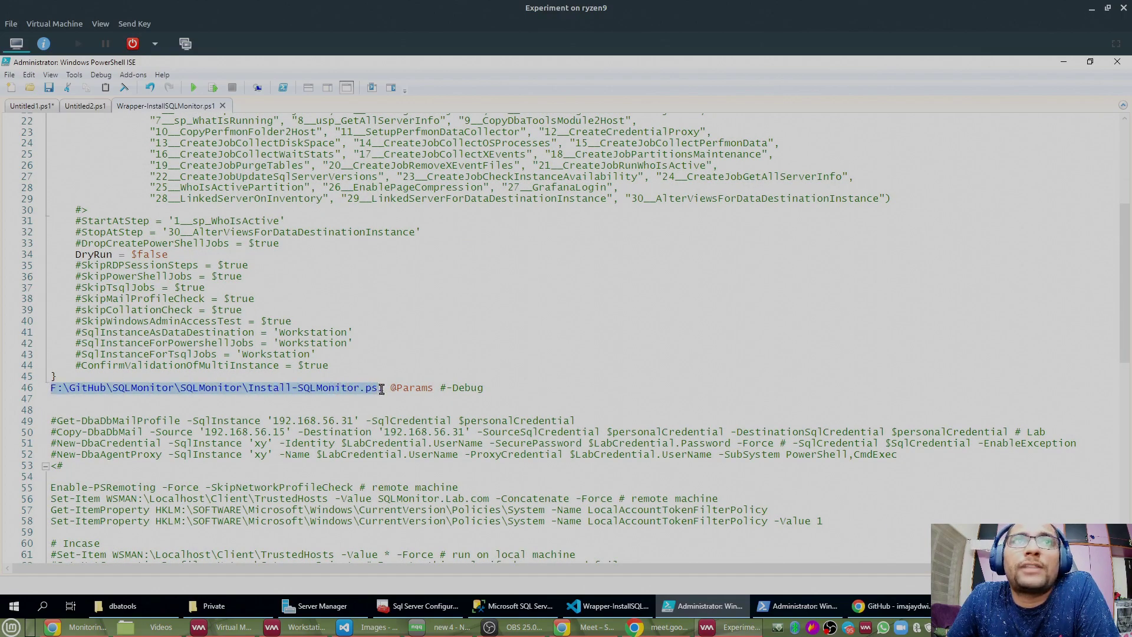
drag(248, 387, 384, 388)
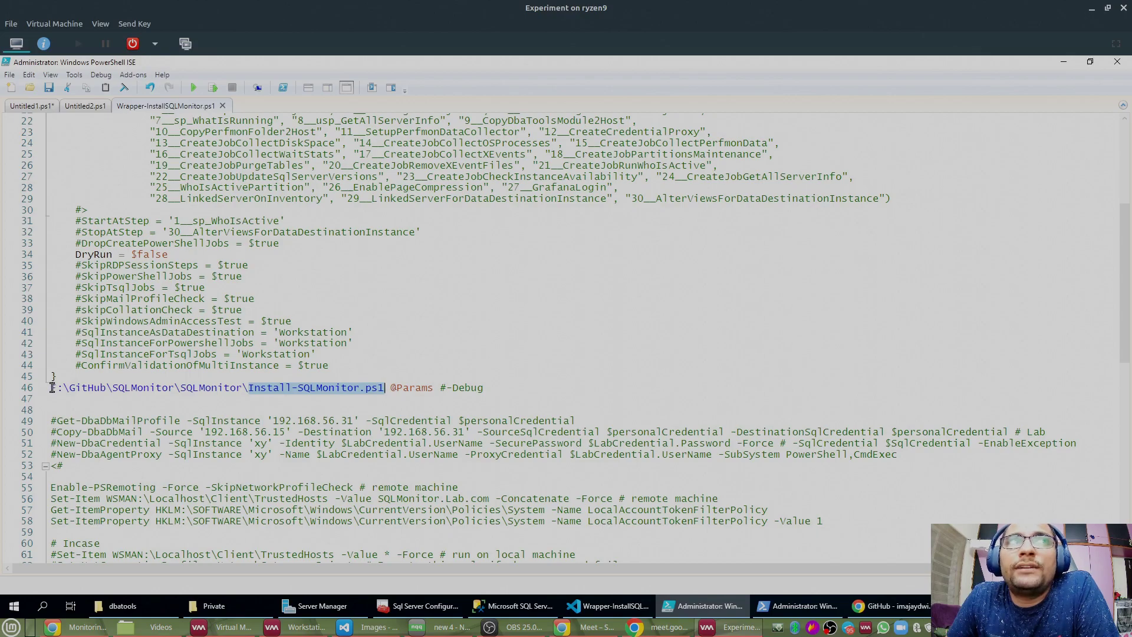
double_click(151, 389)
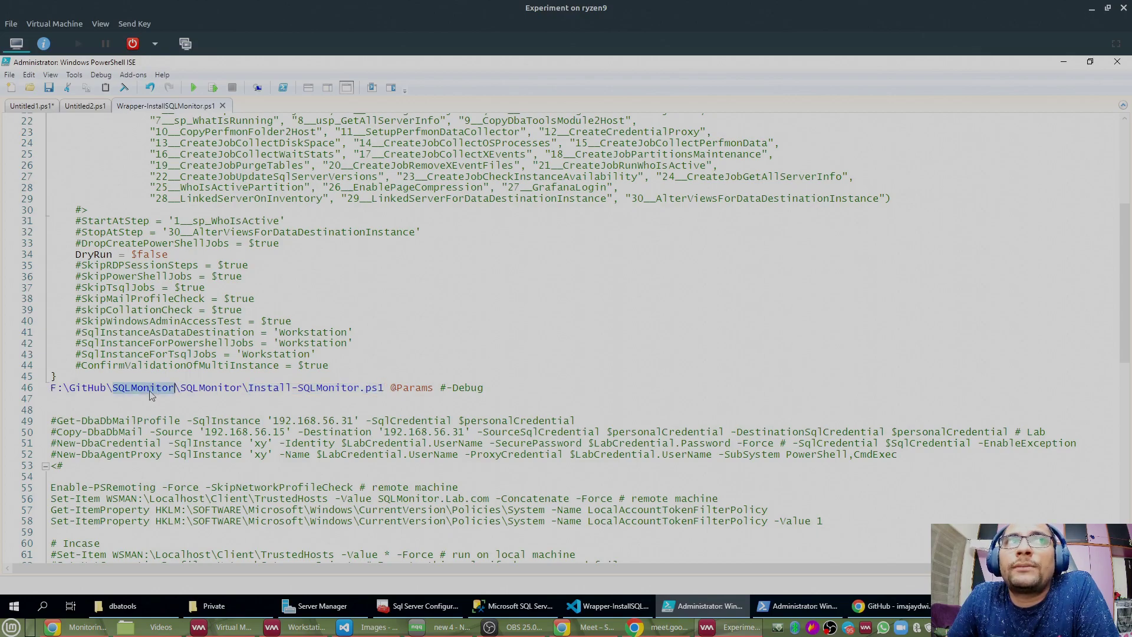
drag(176, 389, 41, 386)
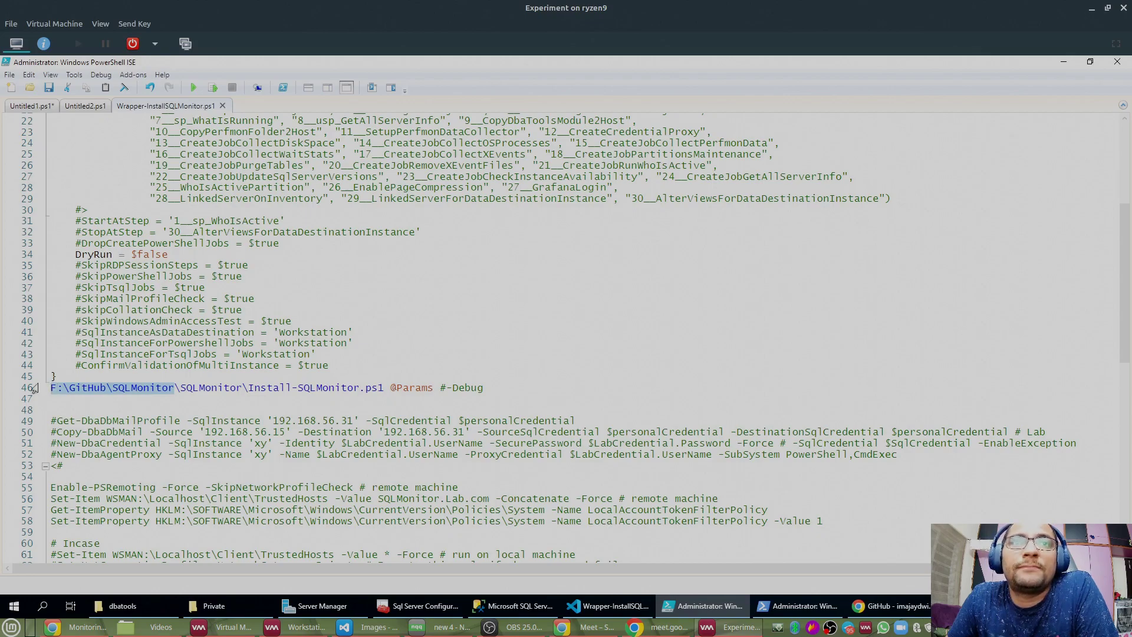
click(219, 606)
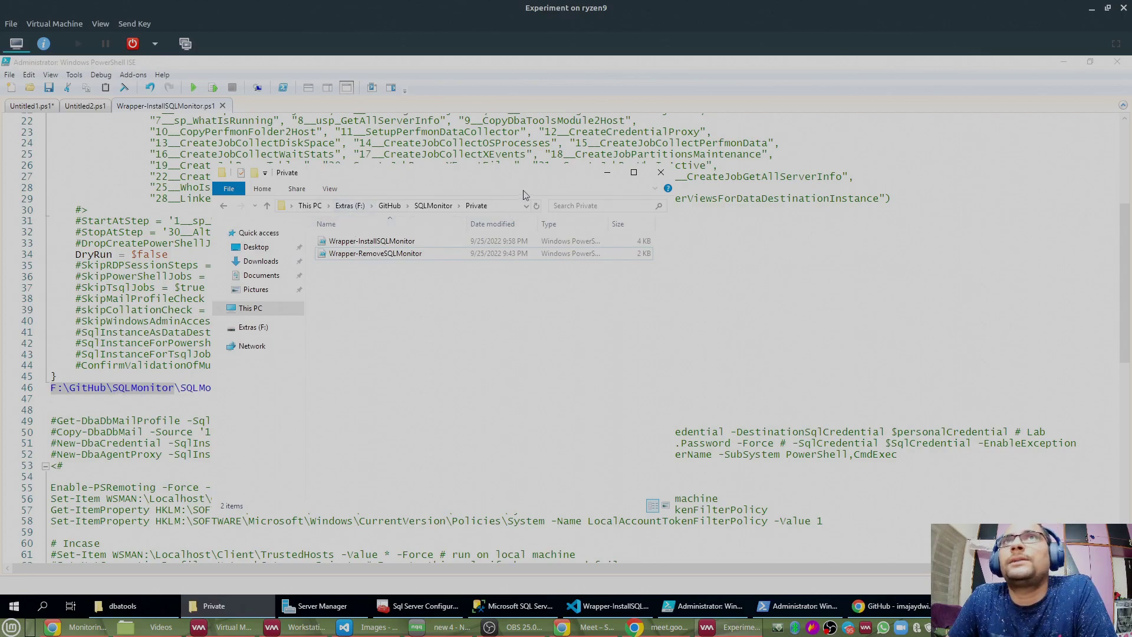
click(607, 173)
Step: Switch to the script-on-top layout and drag the splitter up to enlarge the console pane
click(236, 361)
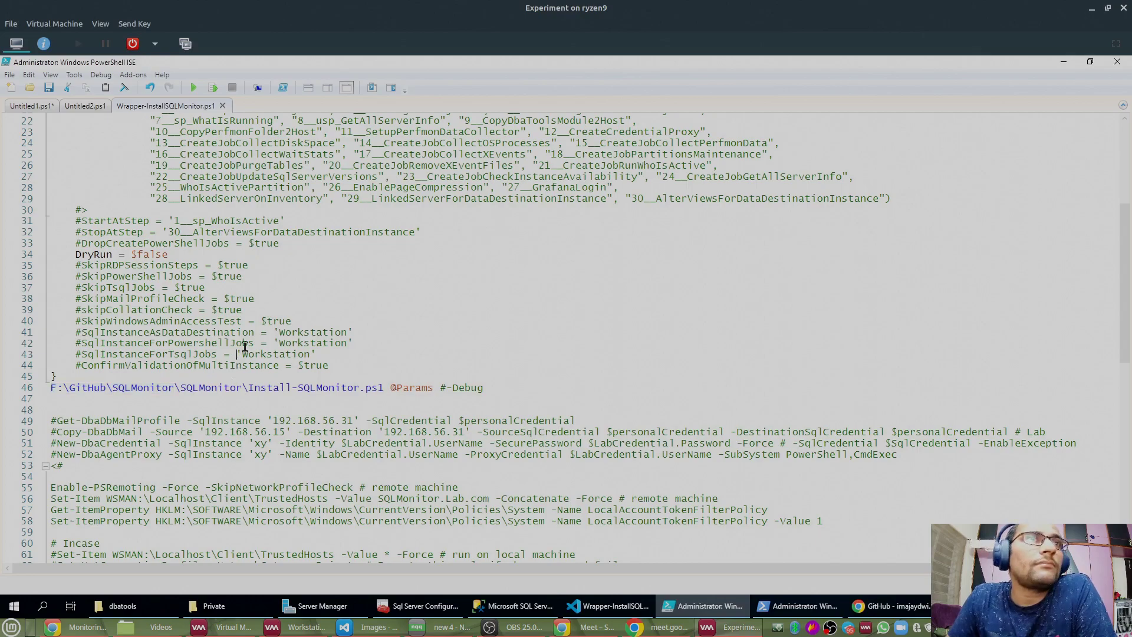
scroll(246, 348, up, 7)
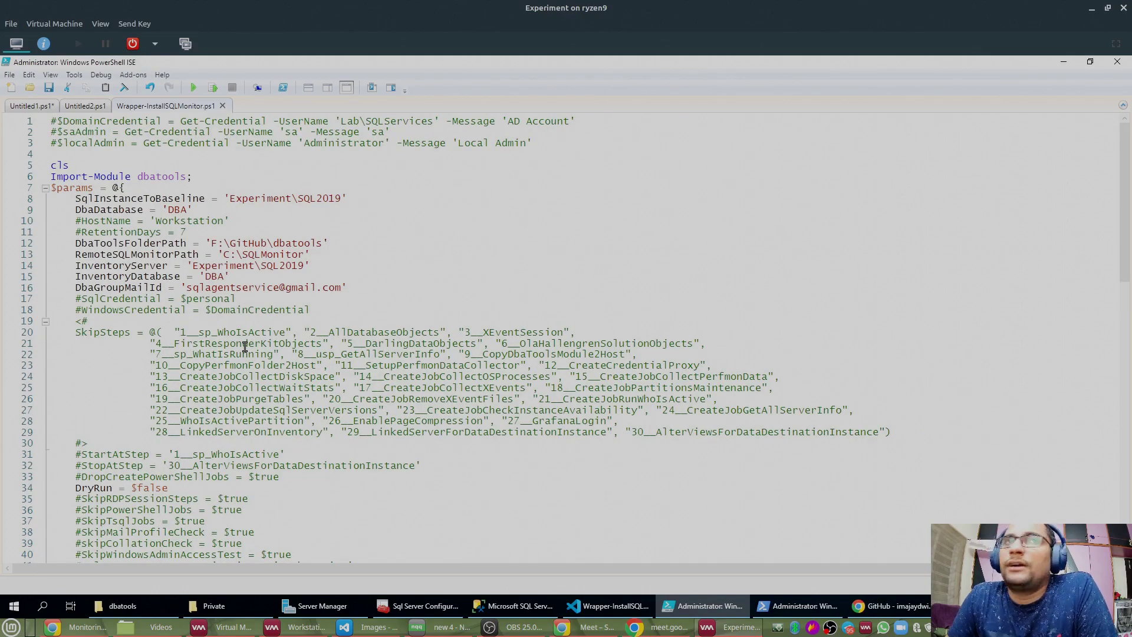
scroll(246, 347, down, 4)
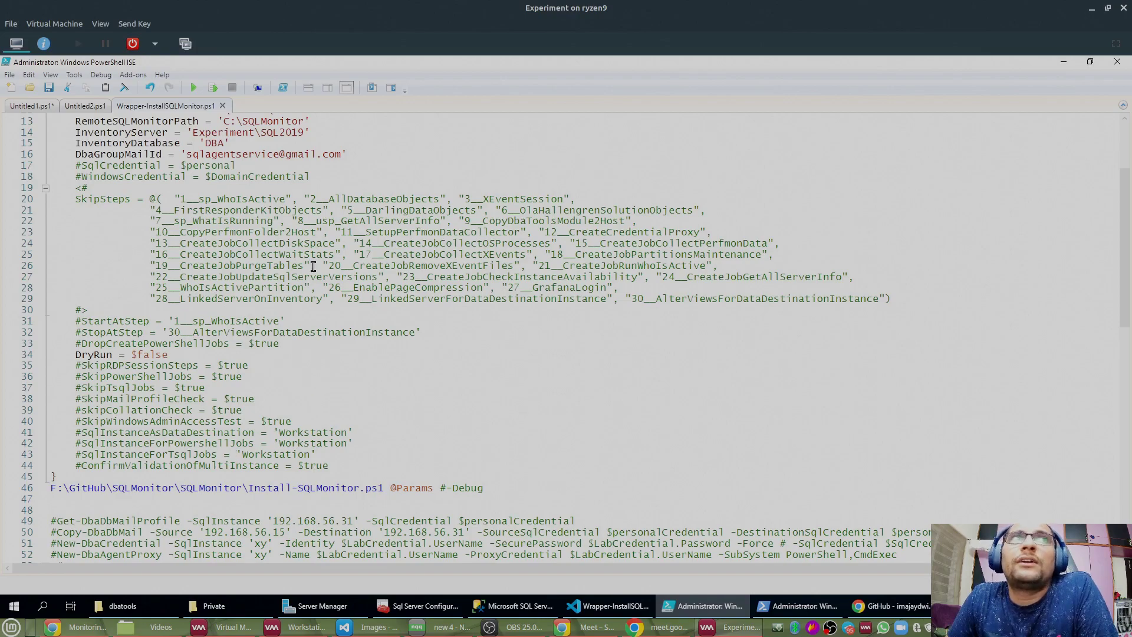
scroll(313, 267, up, 4)
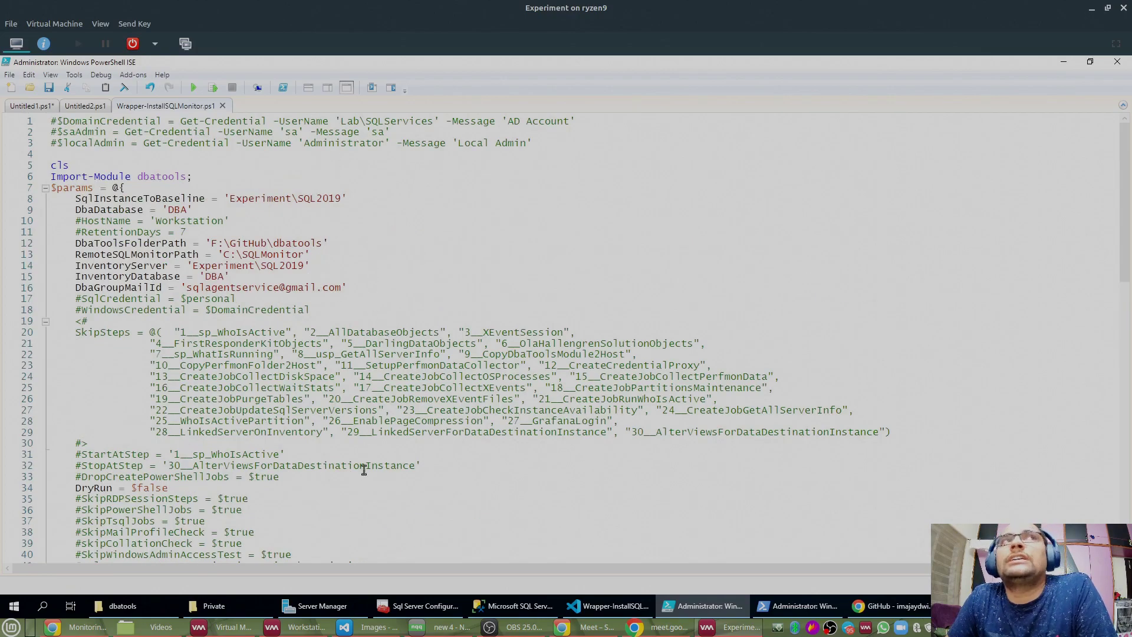
click(308, 89)
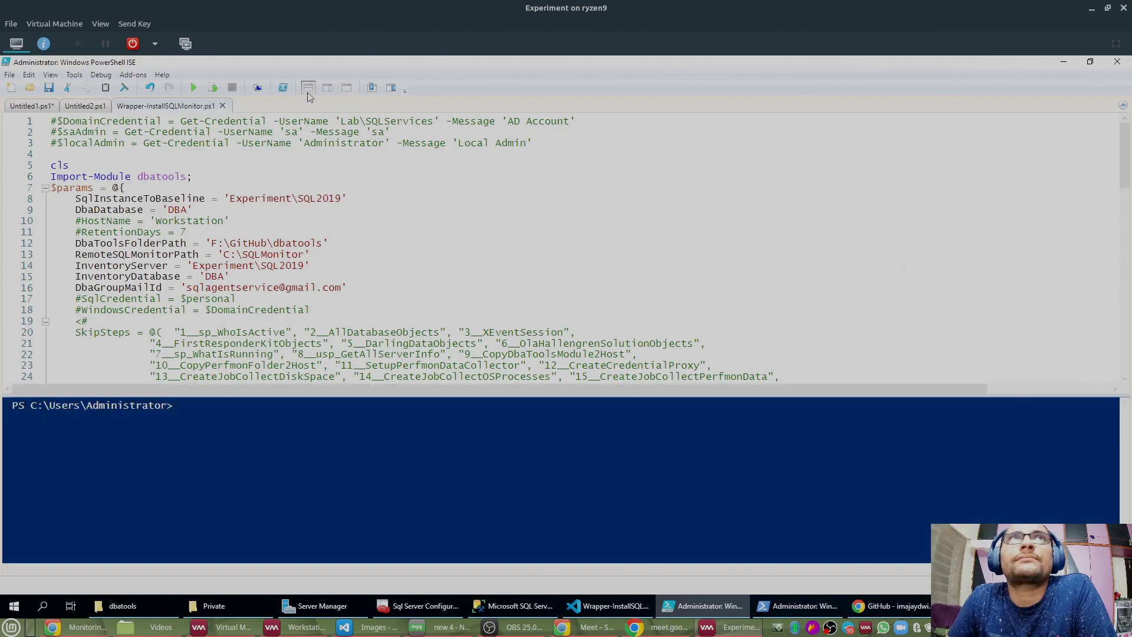
drag(435, 275, 437, 247)
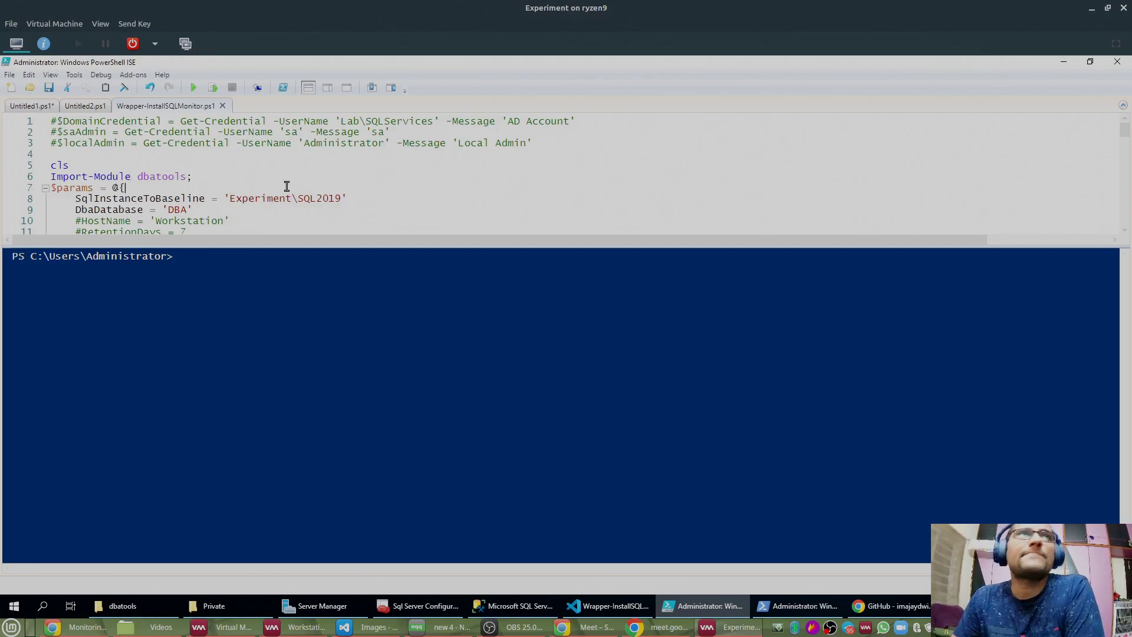
Step: Drag the splitter down so the script pane shows lines 16–47, including credential lines 17–18
drag(295, 244, 293, 264)
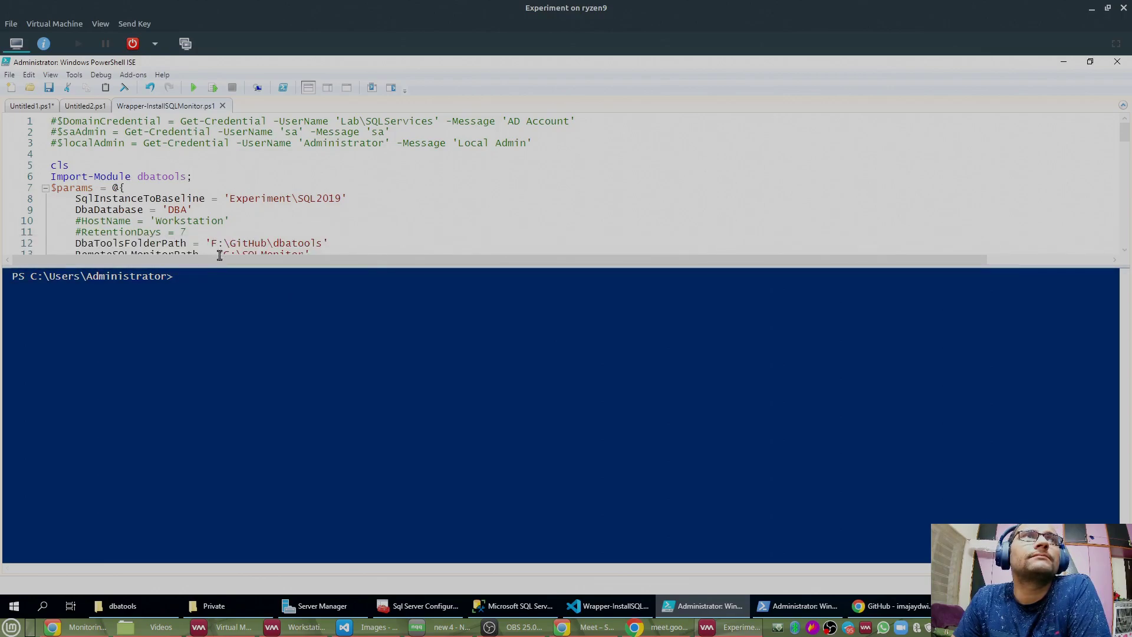
drag(221, 268, 231, 370)
scroll(305, 264, down, 1)
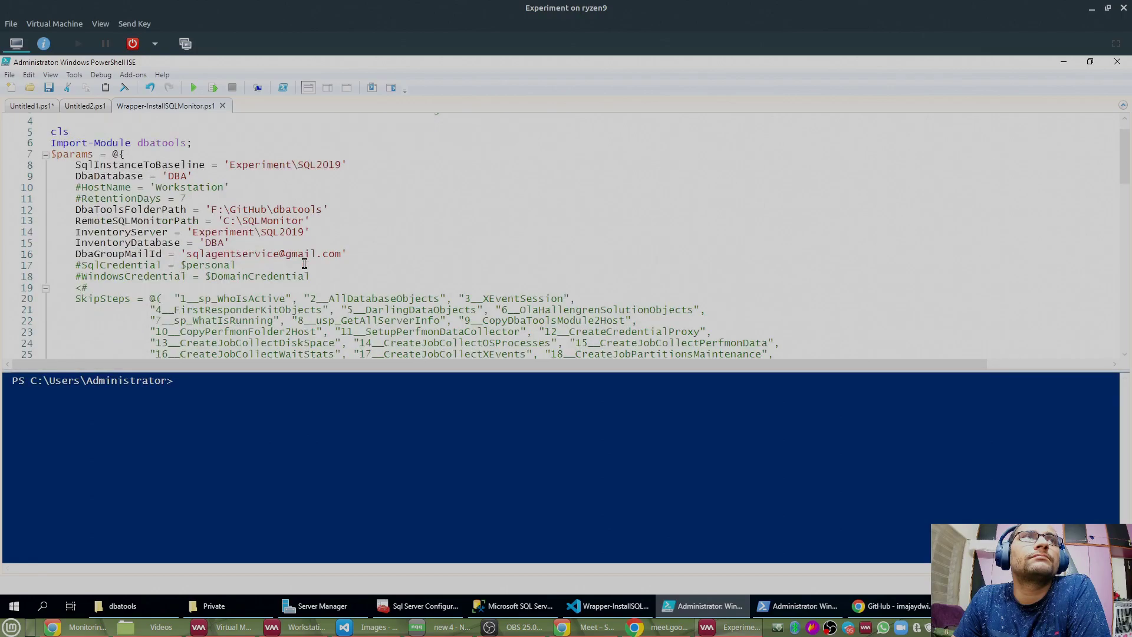
drag(334, 278, 13, 266)
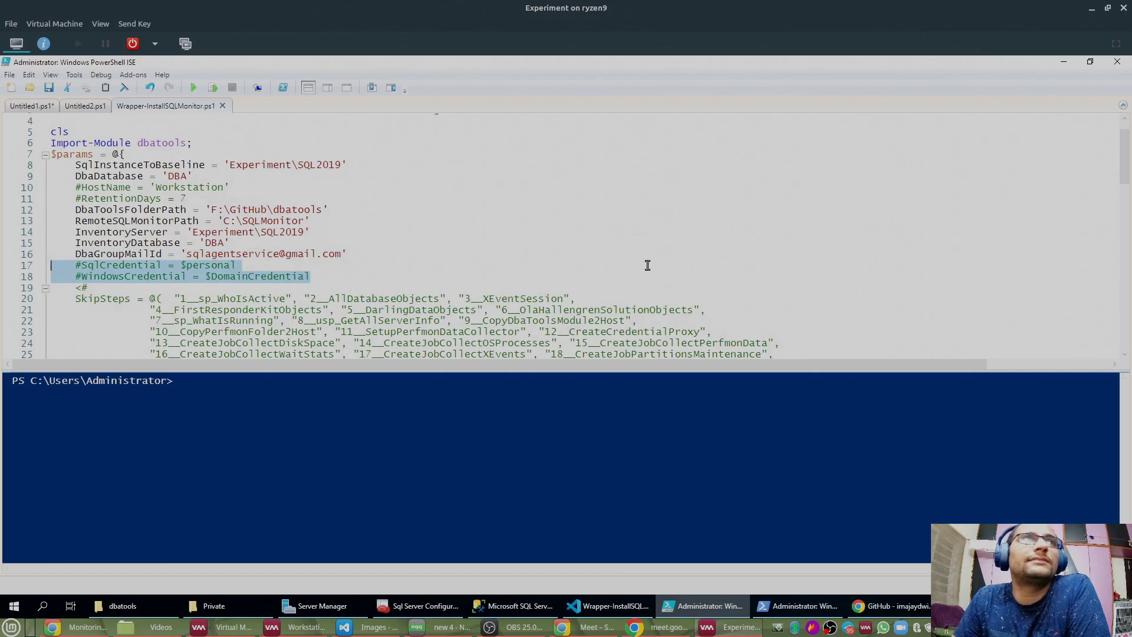
scroll(647, 265, down, 4)
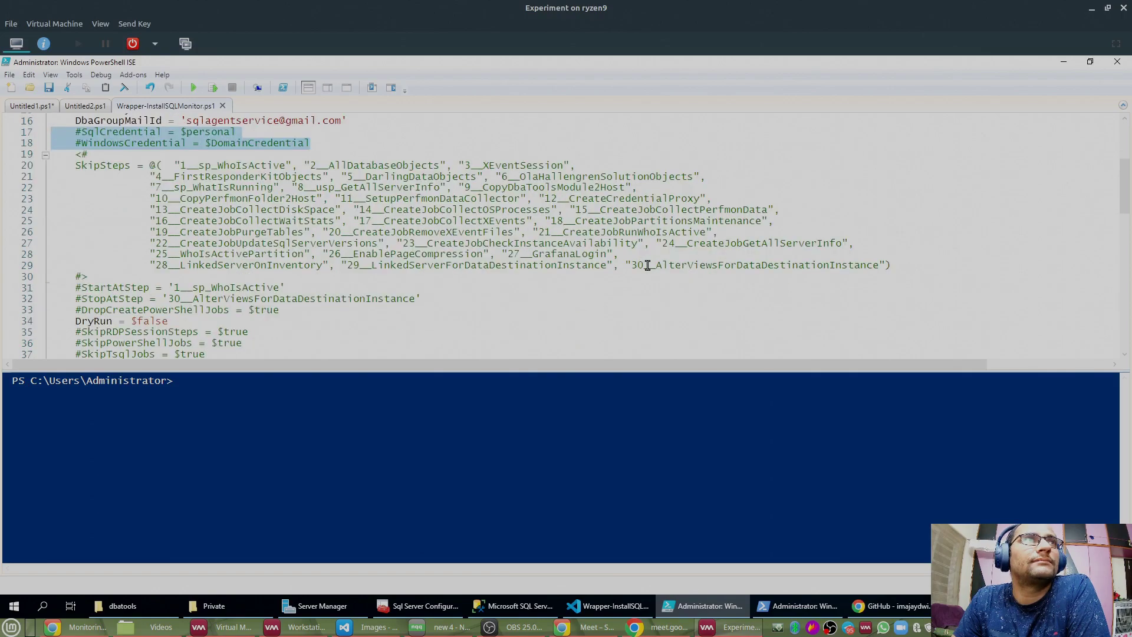
drag(528, 367, 528, 484)
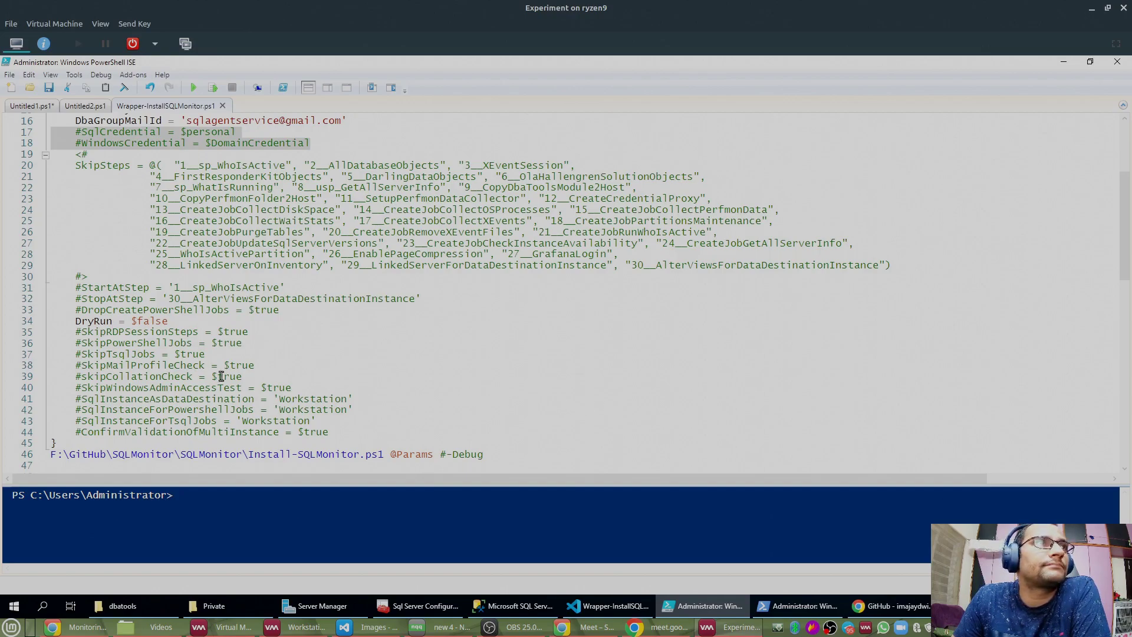
Step: Review the commented instance settings on lines 41–44, then select the Install-SQLMonitor.ps1 path on line 46
drag(69, 399, 373, 406)
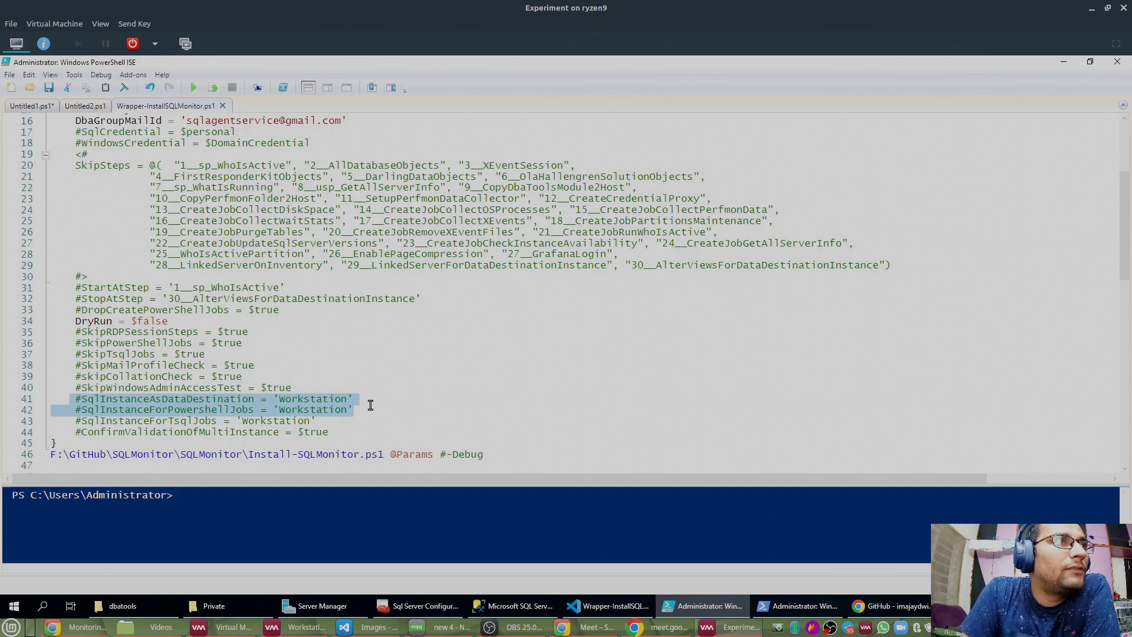
double_click(238, 401)
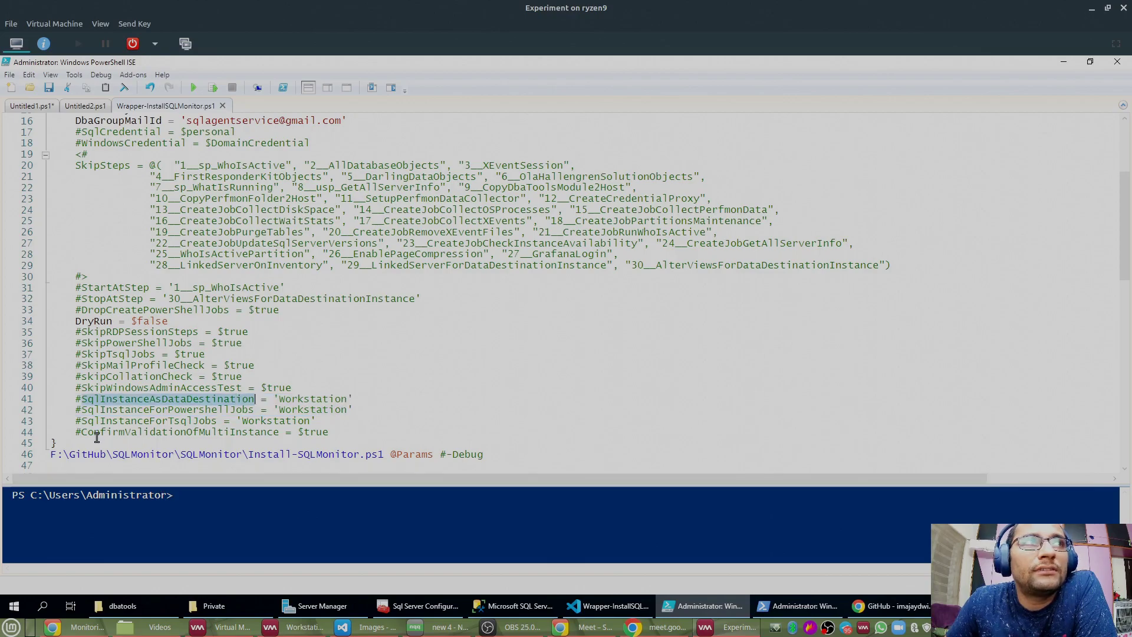
drag(71, 433, 75, 400)
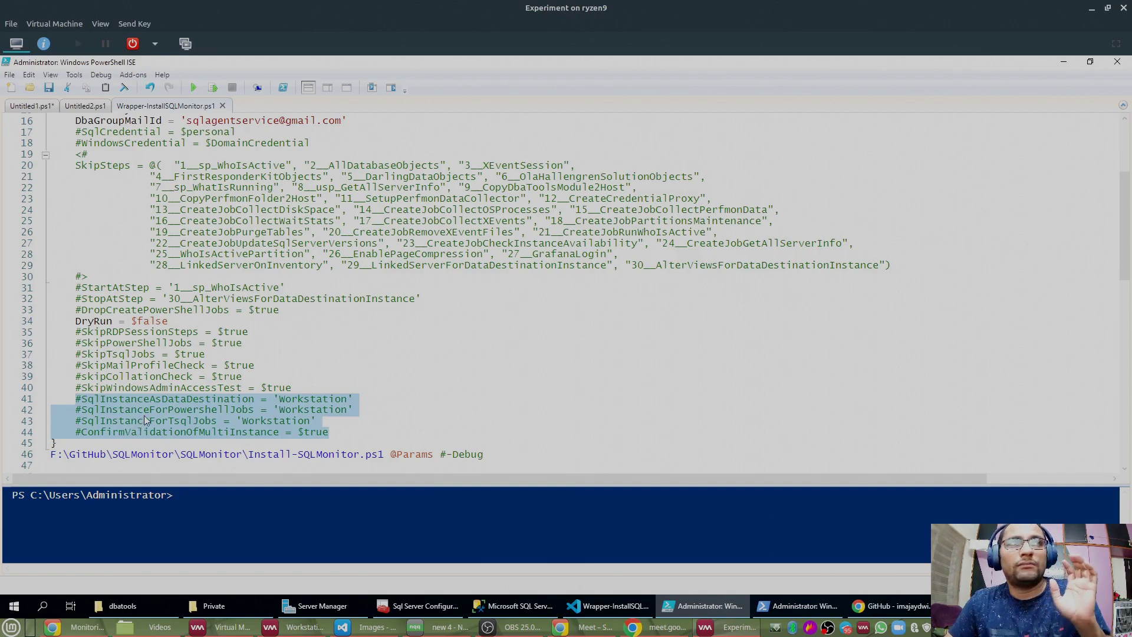
click(383, 456)
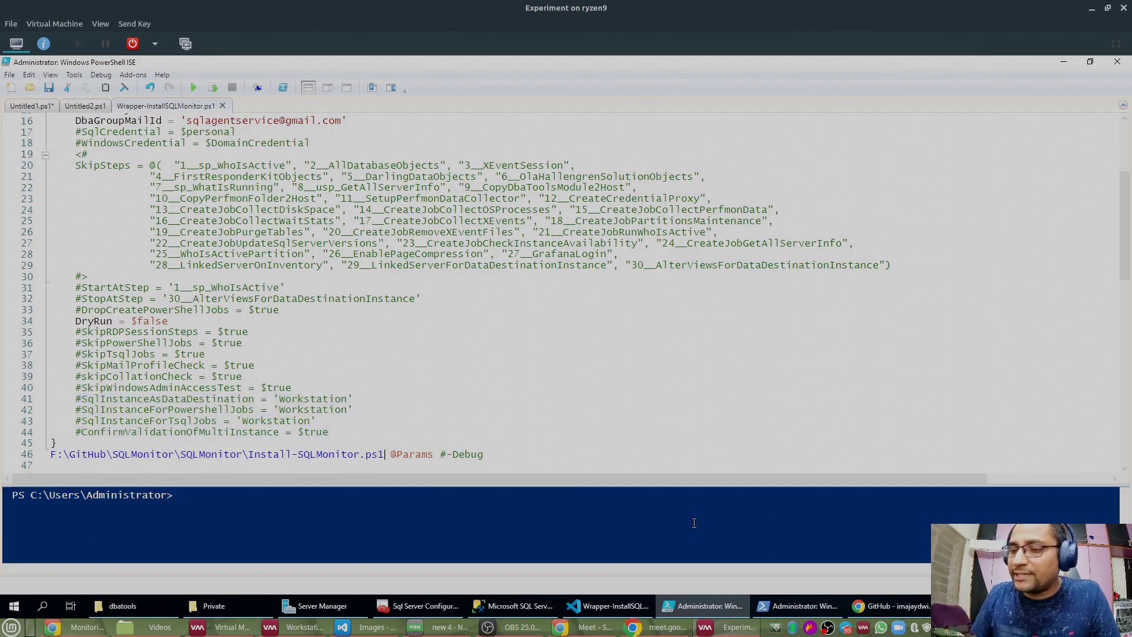
key(shift+Home)
key(super+c)
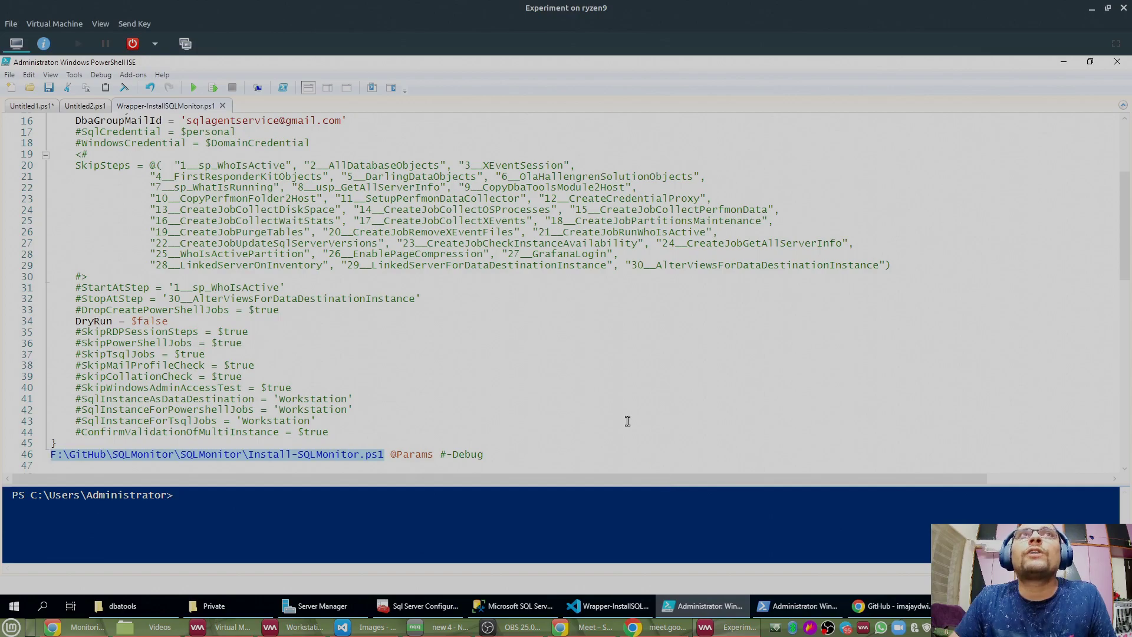
Step: Open a separate PowerShell console, widen it, and run help on the pasted Install-SQLMonitor.ps1 path
click(284, 88)
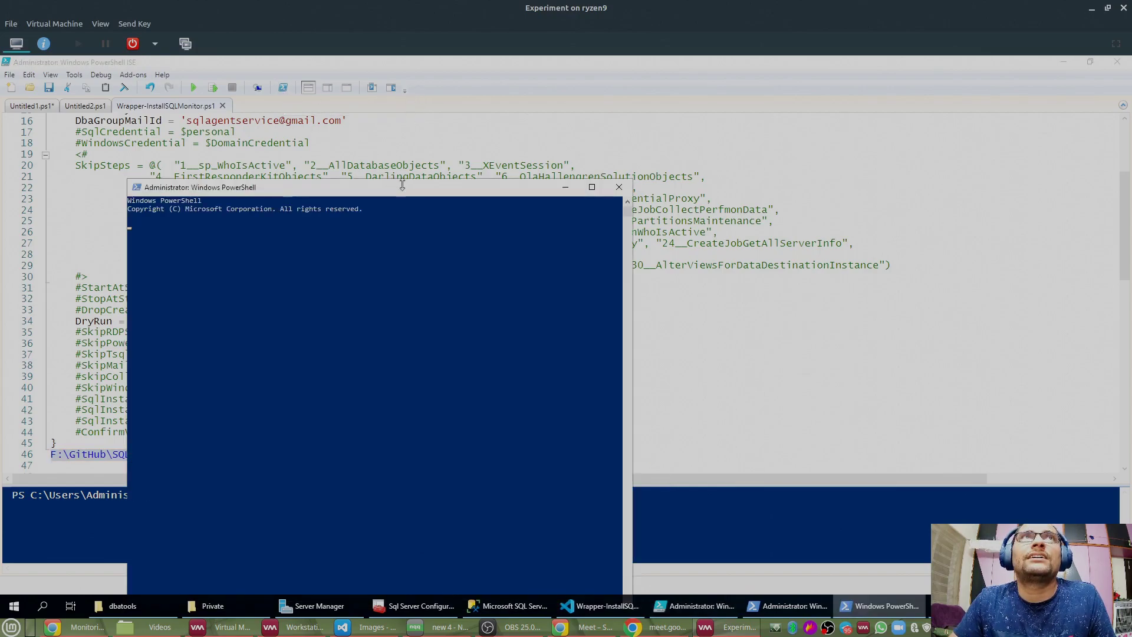
drag(500, 143, 547, 77)
drag(745, 139, 1100, 140)
right_click(546, 137)
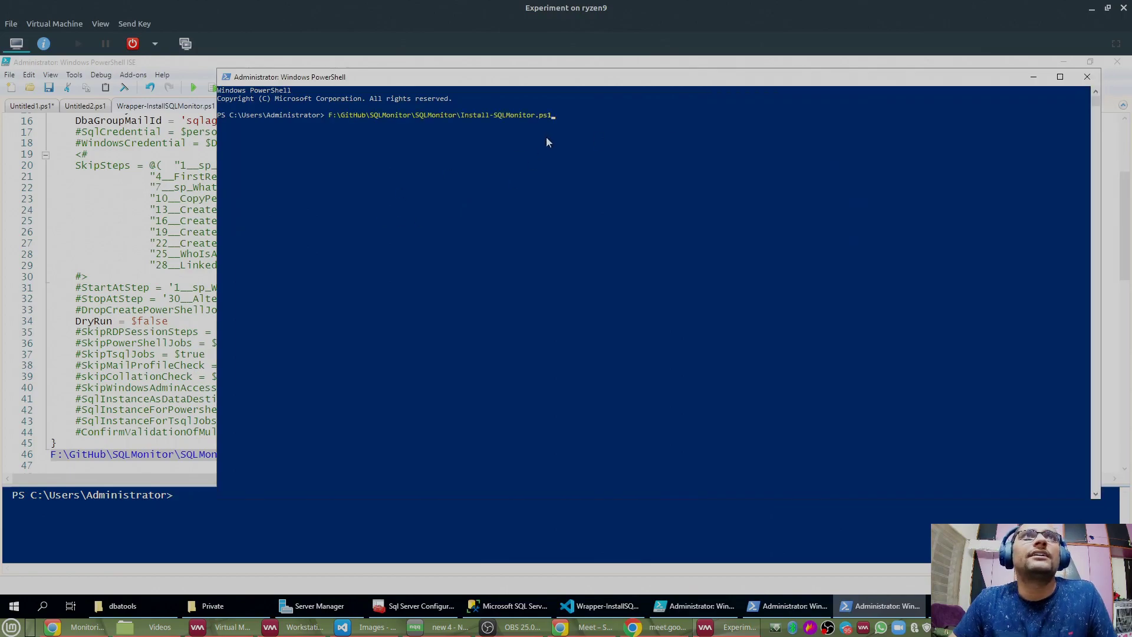
text(help)
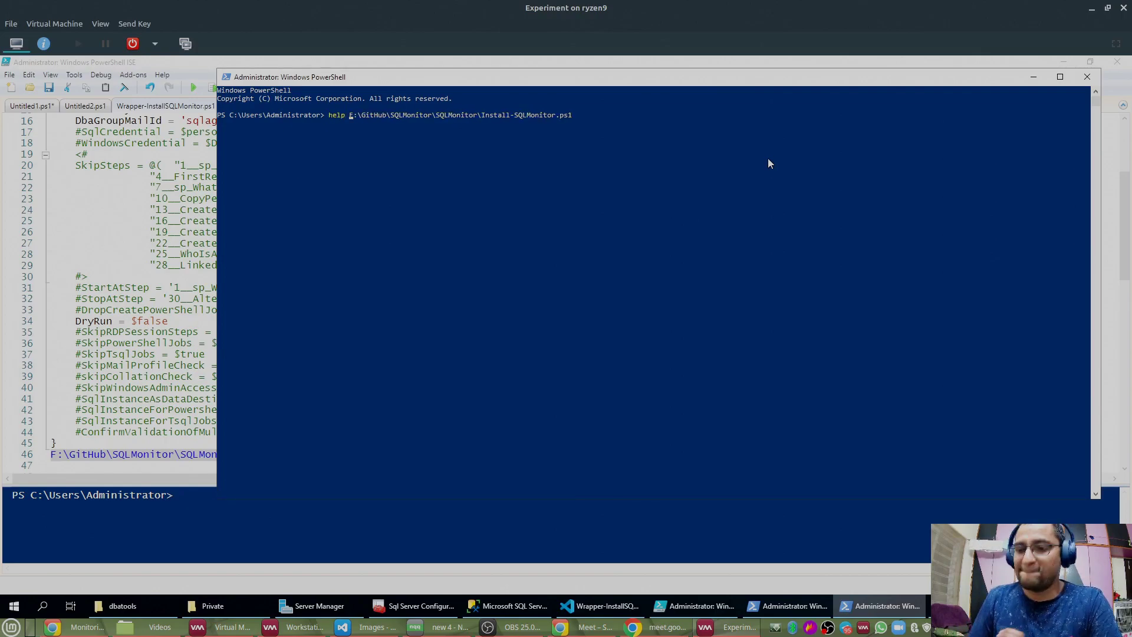
key(Return)
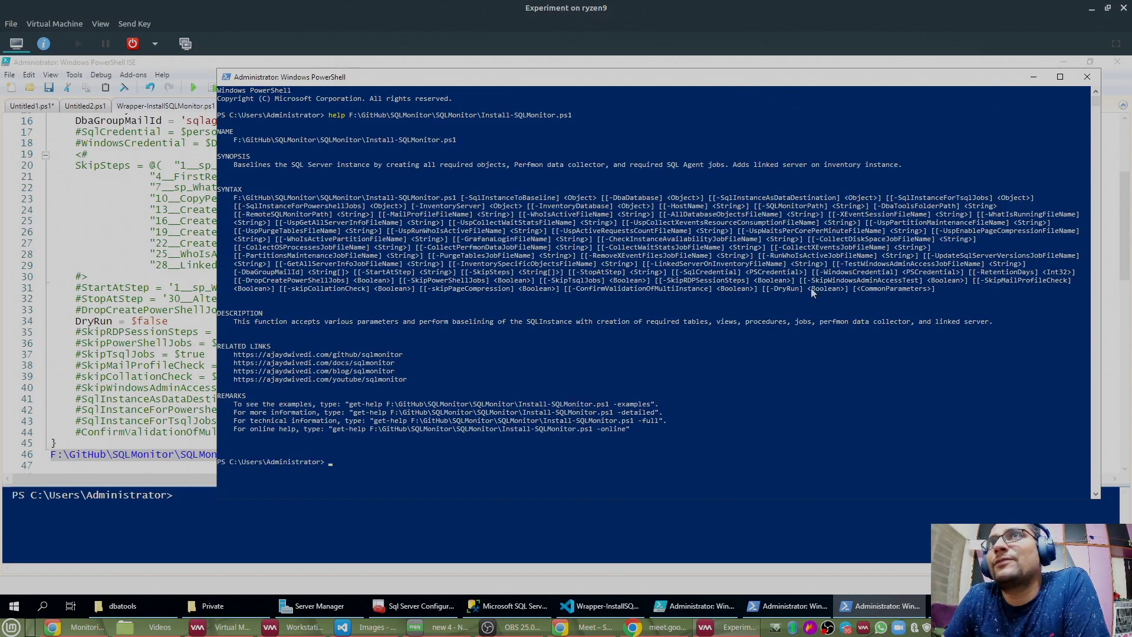
Step: Rerun the help command with -Full to show the parameter descriptions
key(Up)
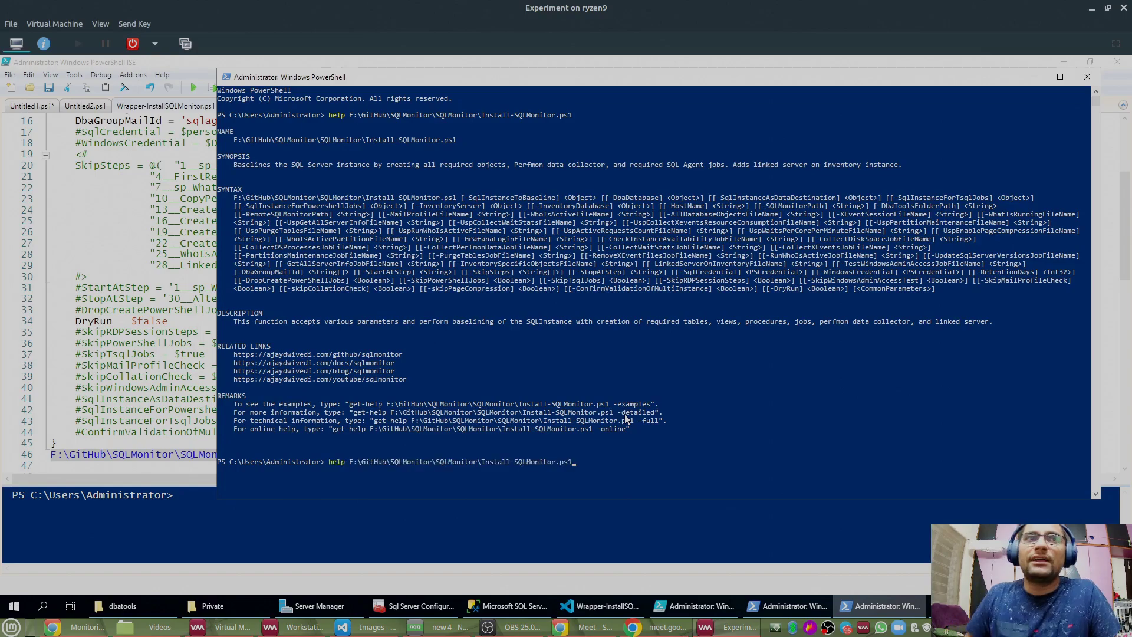
text(-)
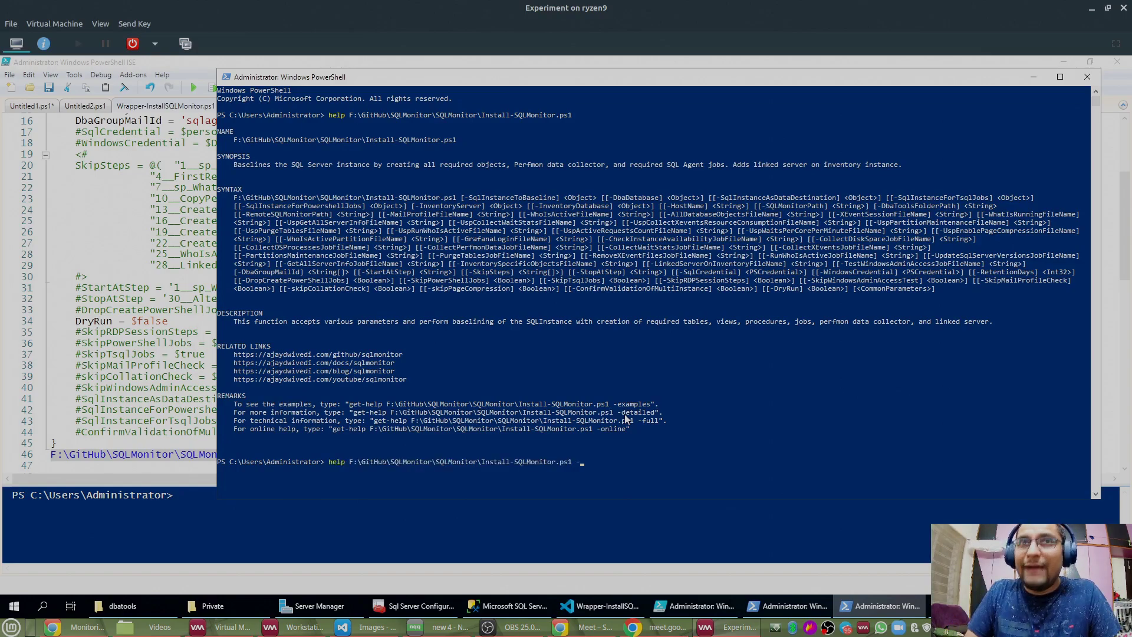
text(fu)
key(Tab)
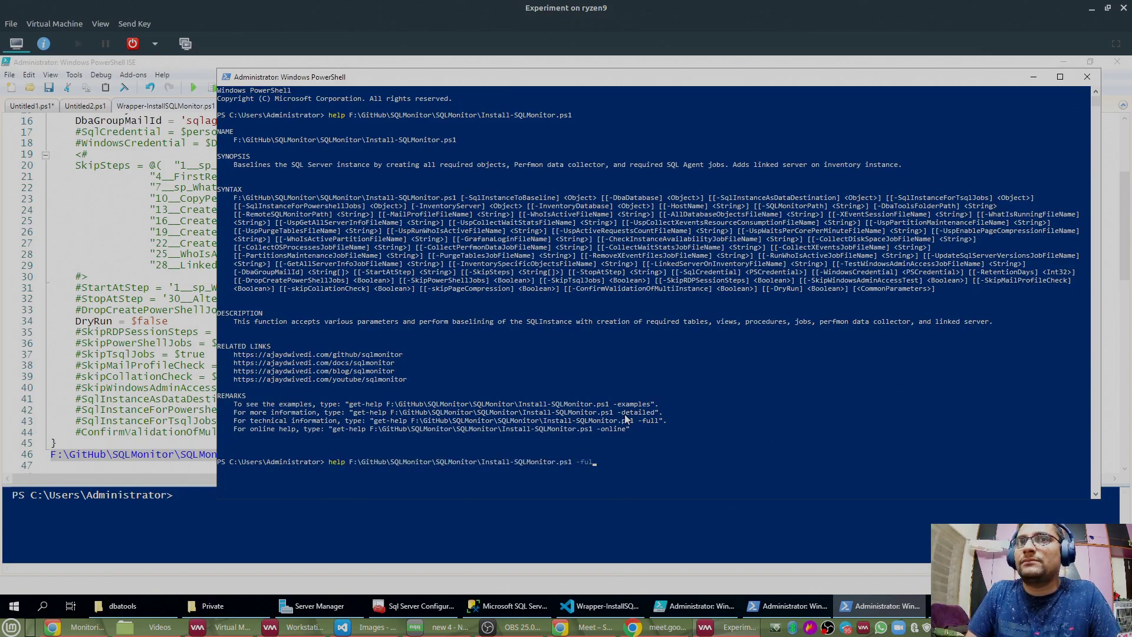
key(Return)
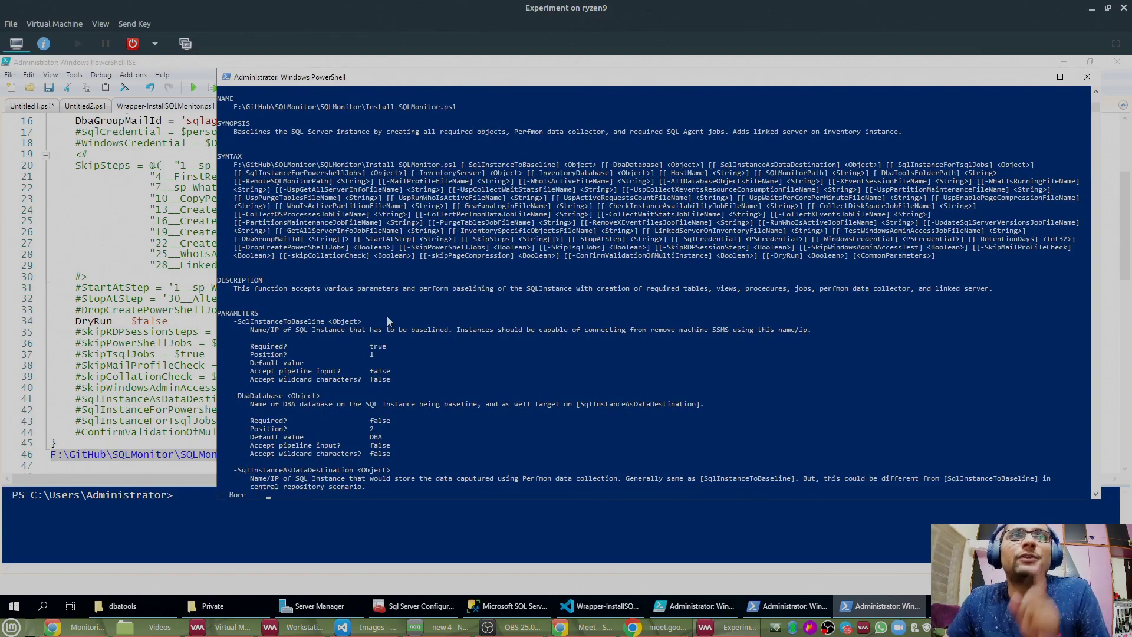
Step: Page through the full Install-SQLMonitor.ps1 help to its end
scroll(387, 316, down, 2)
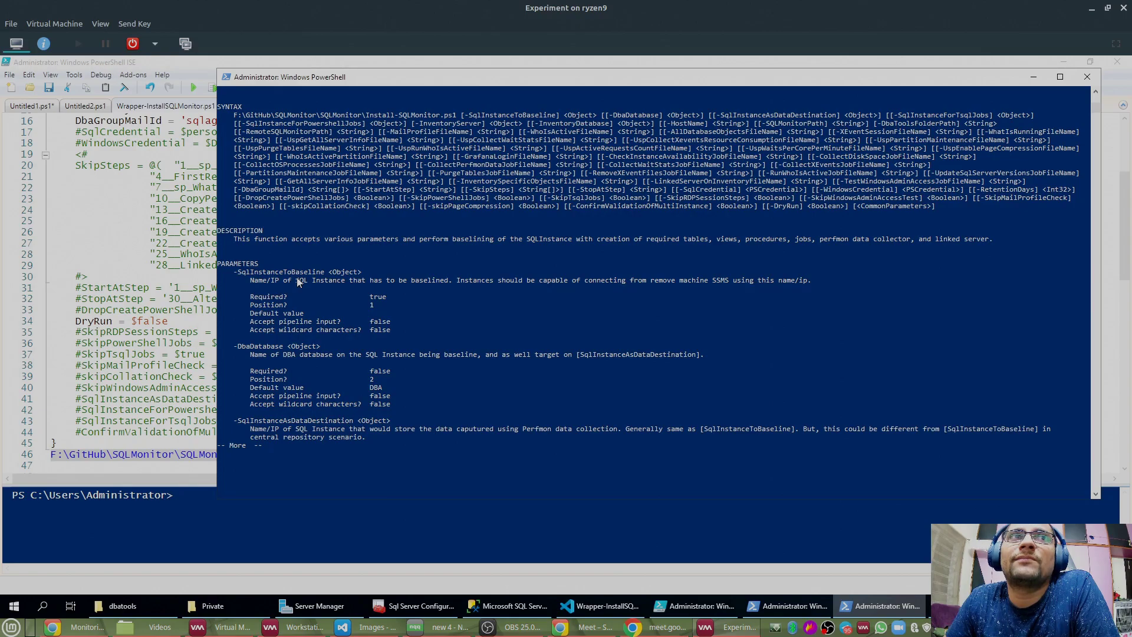
key(space)
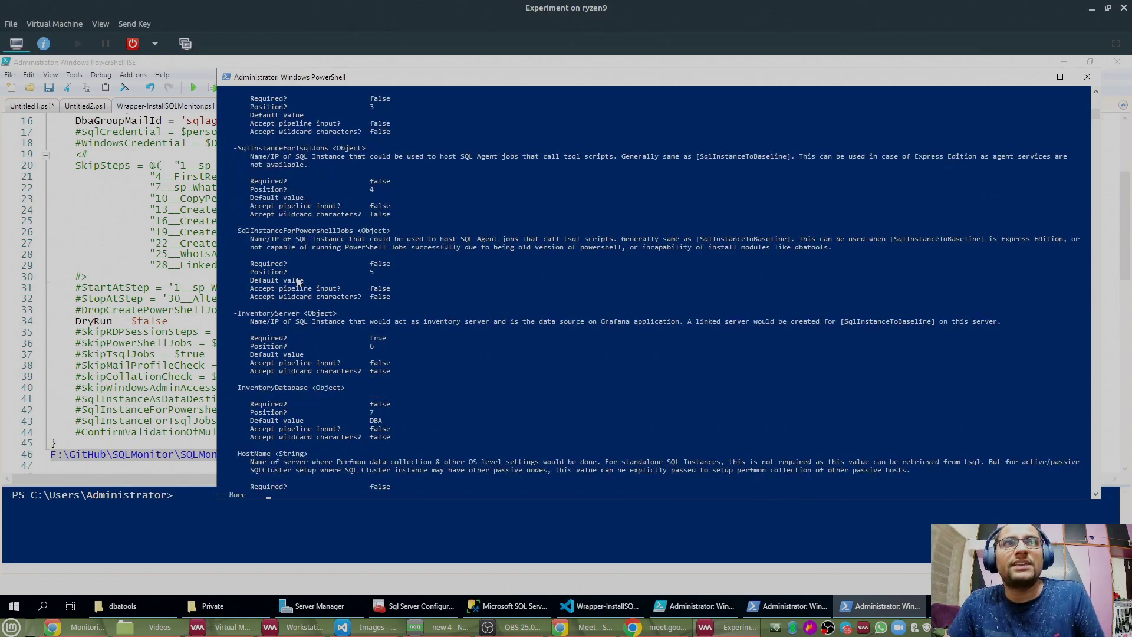
key(space)
key(space)
key(space)
key(space)
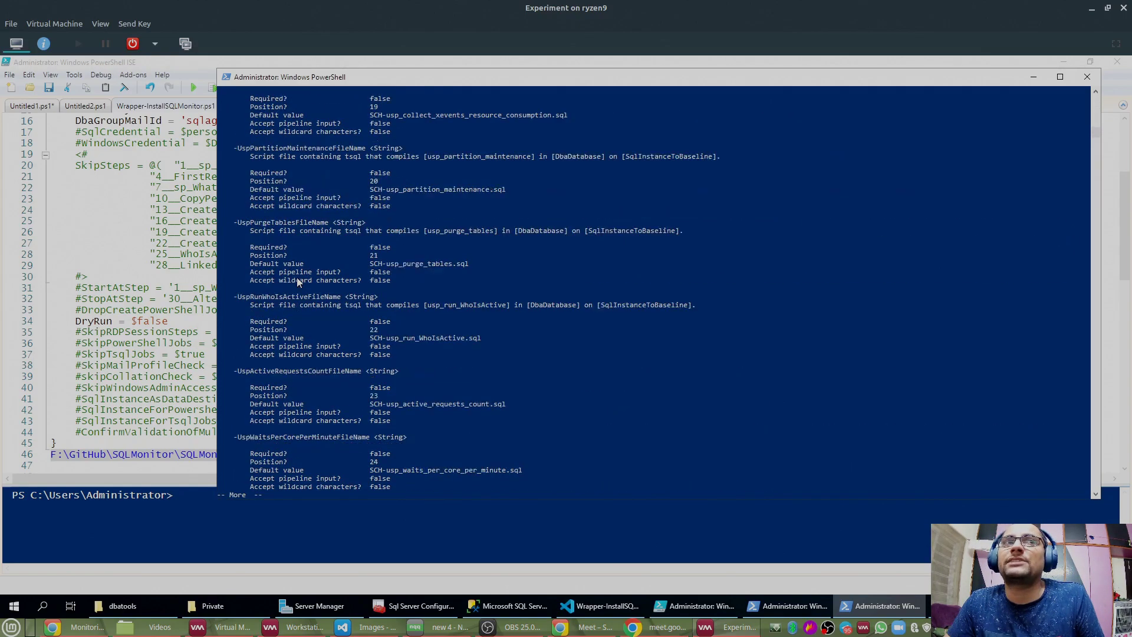
key(space)
key(space)
key(space)
key(space)
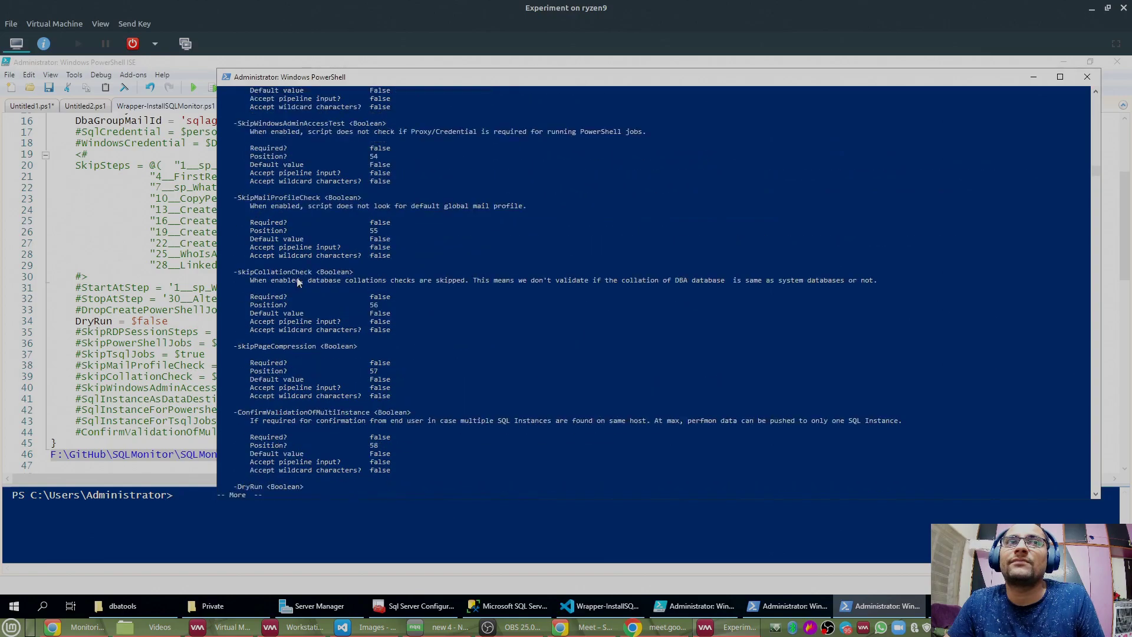
scroll(306, 272, up, 20)
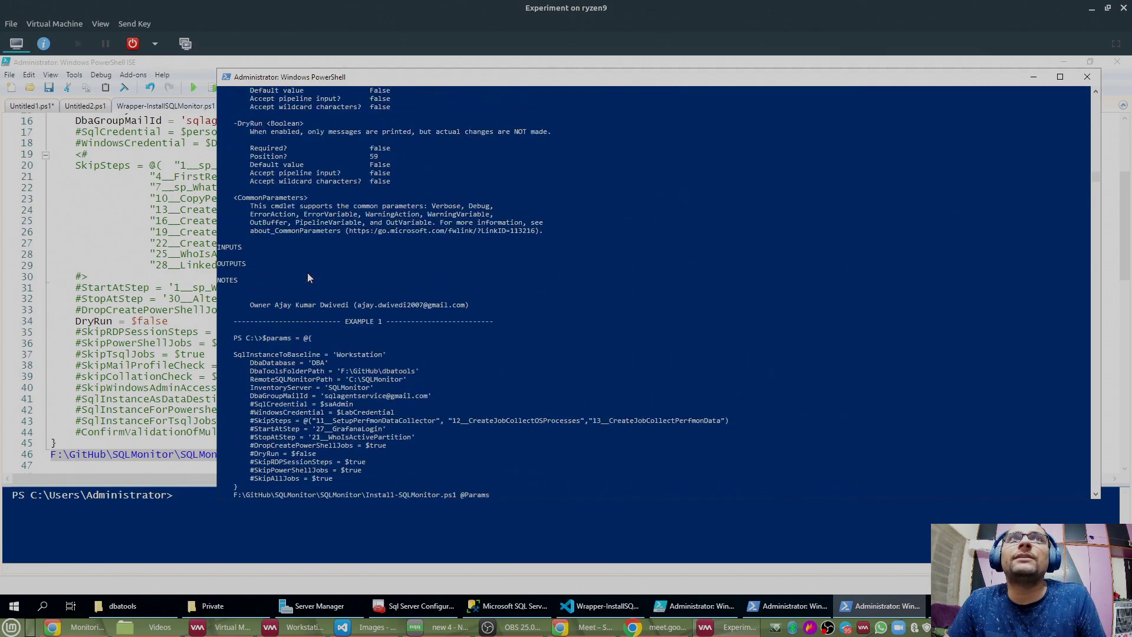
scroll(309, 275, up, 10)
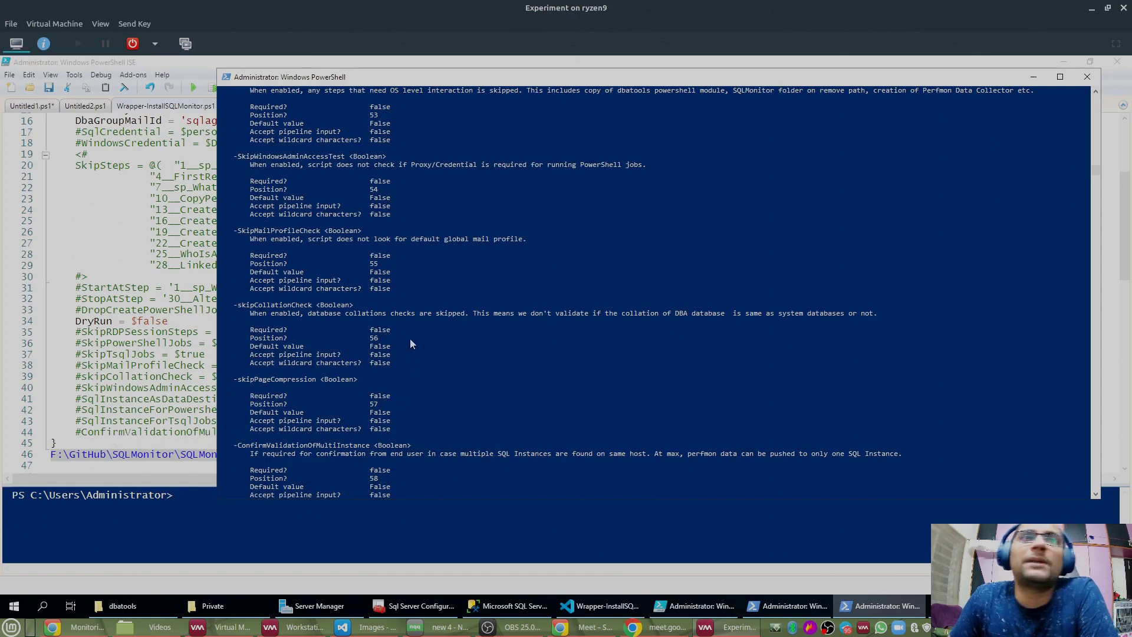
Step: Mark the ConfirmValidationOfMultiInstance description about multiple instances on one host
drag(235, 443, 939, 466)
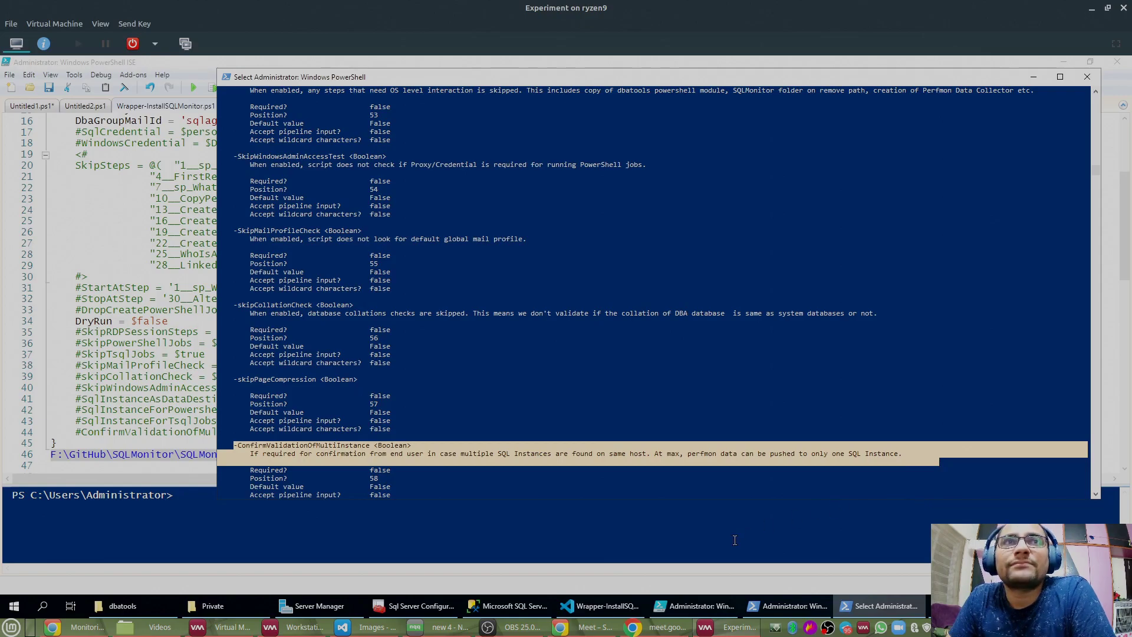
scroll(512, 207, down, 4)
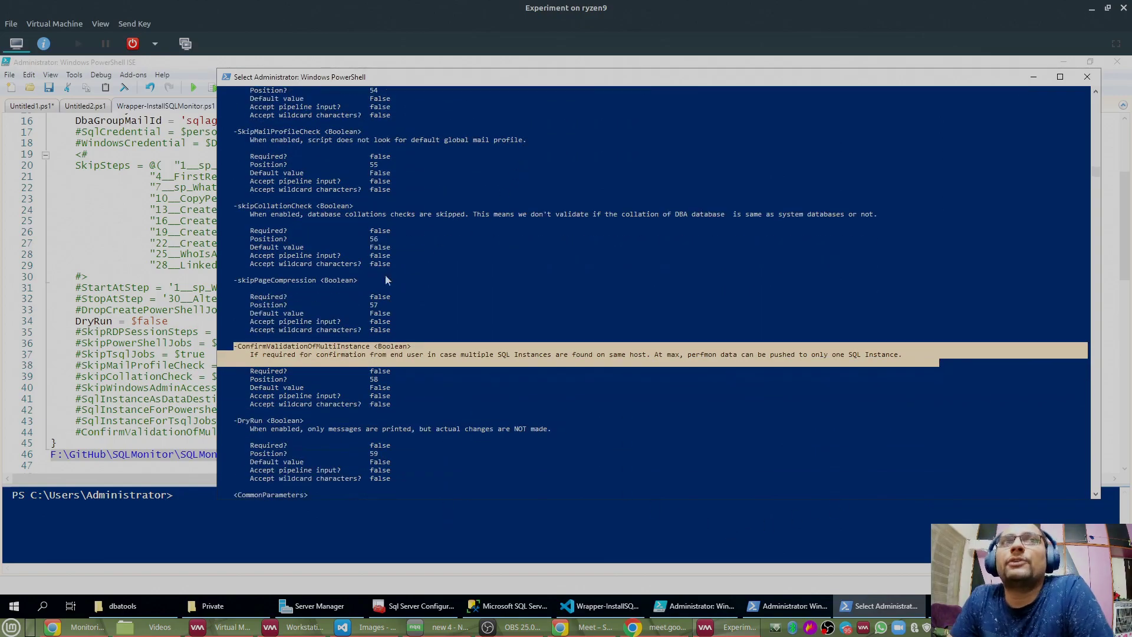
click(306, 356)
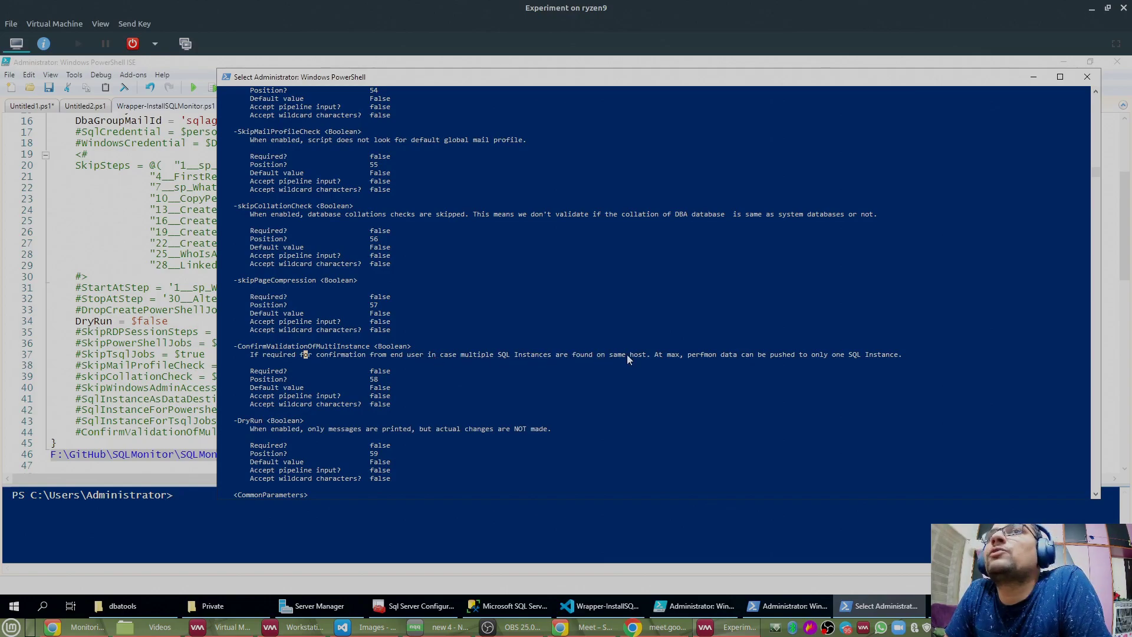
drag(647, 356, 251, 361)
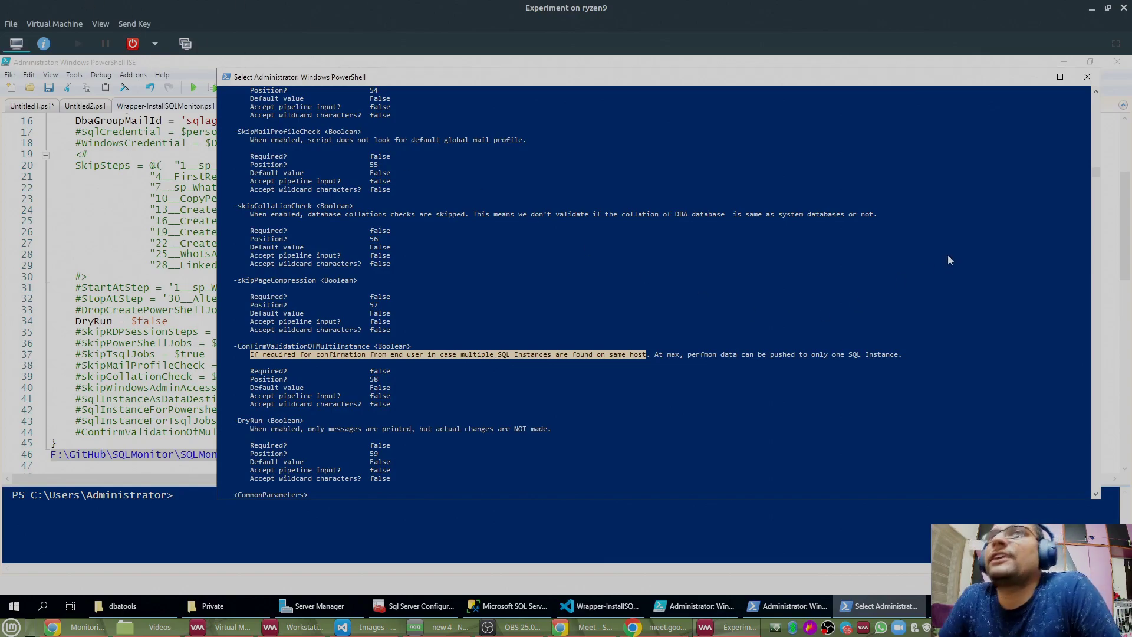
Step: Minimise the help console, mark the SqlInstanceAsDataDestination line 41, and switch to the Workstation VM
click(1033, 77)
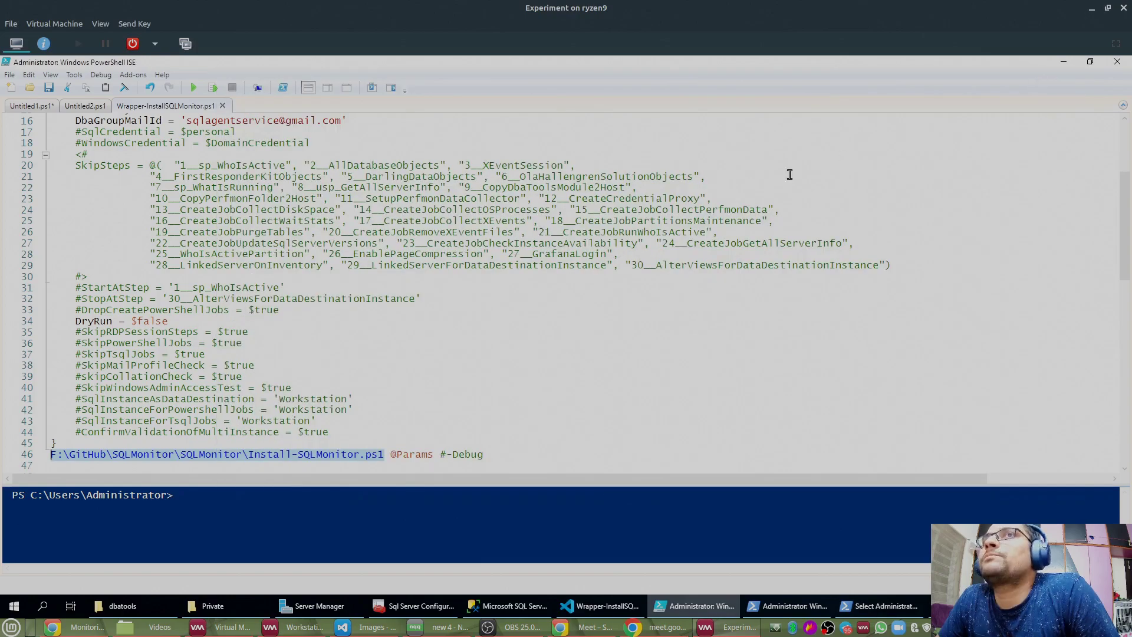
click(210, 399)
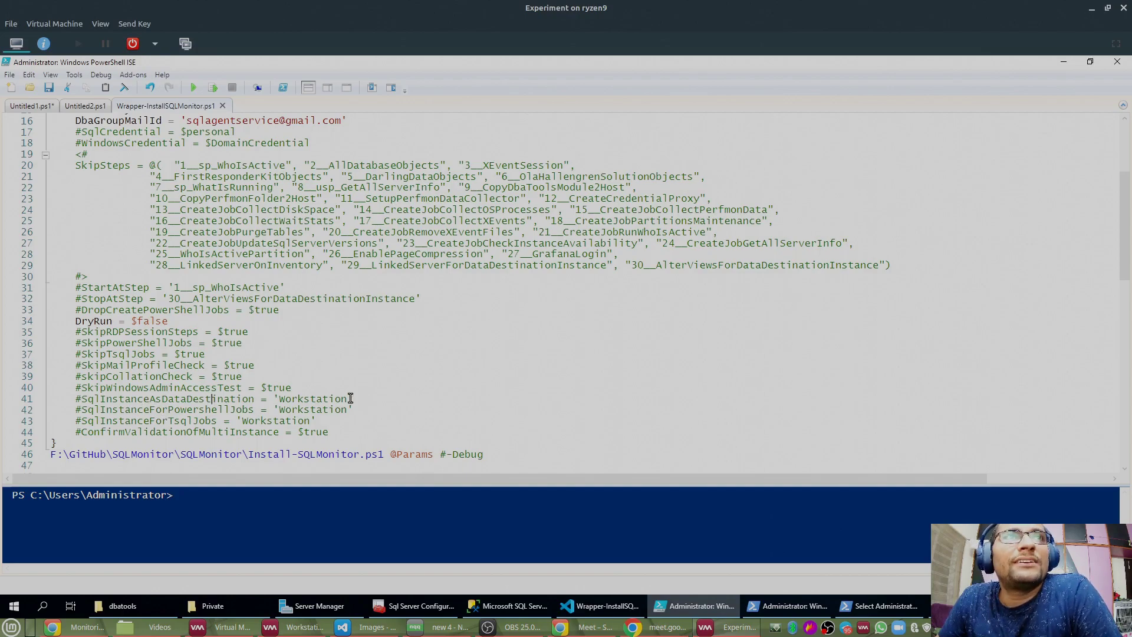
drag(353, 399, 41, 400)
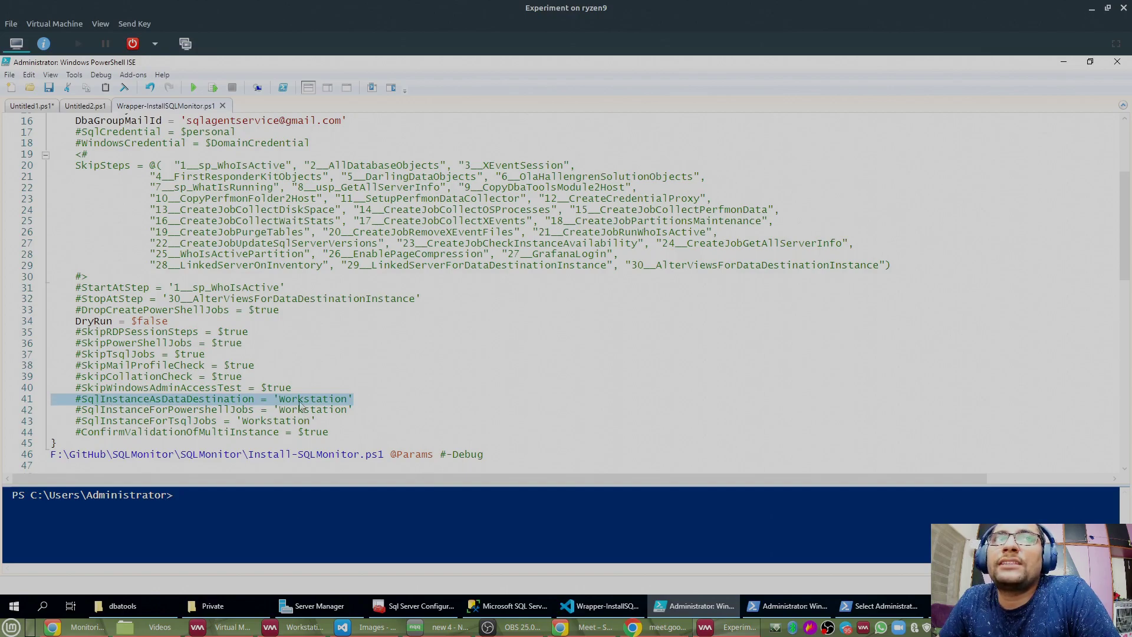
click(279, 627)
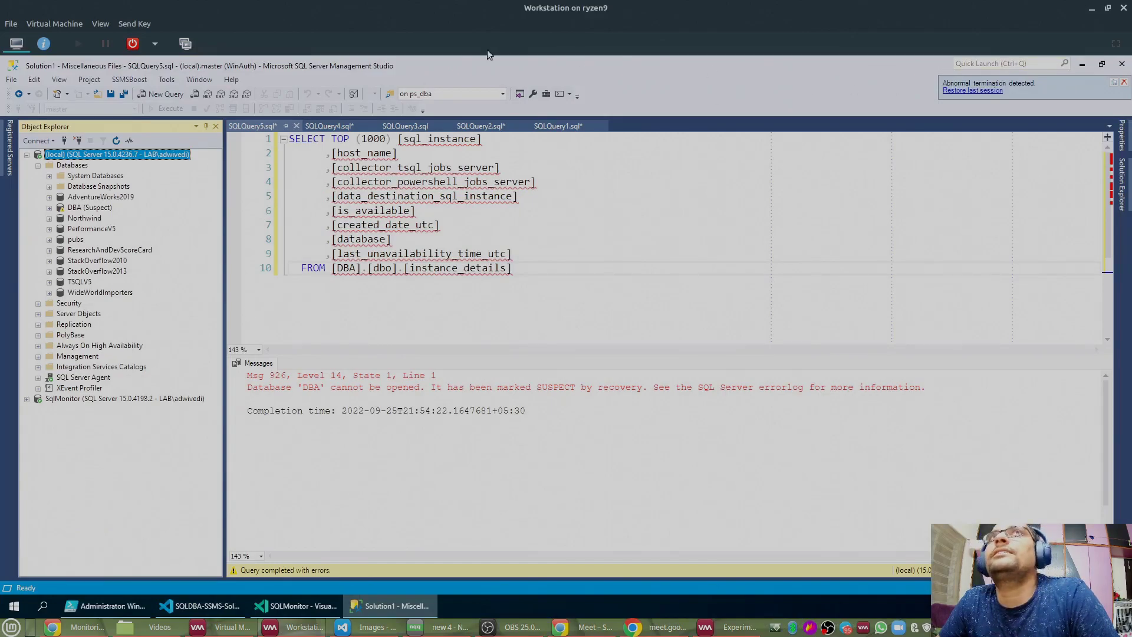
Step: Launch SQL Server Configuration Manager from Start and approve the admin prompt
click(13, 608)
click(348, 339)
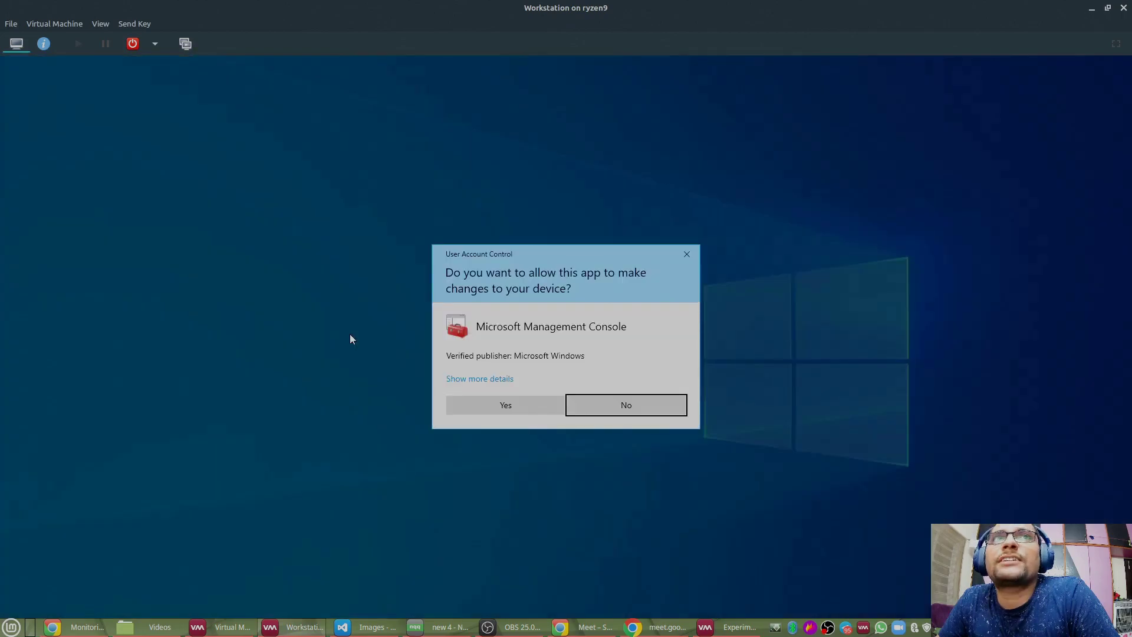
click(518, 411)
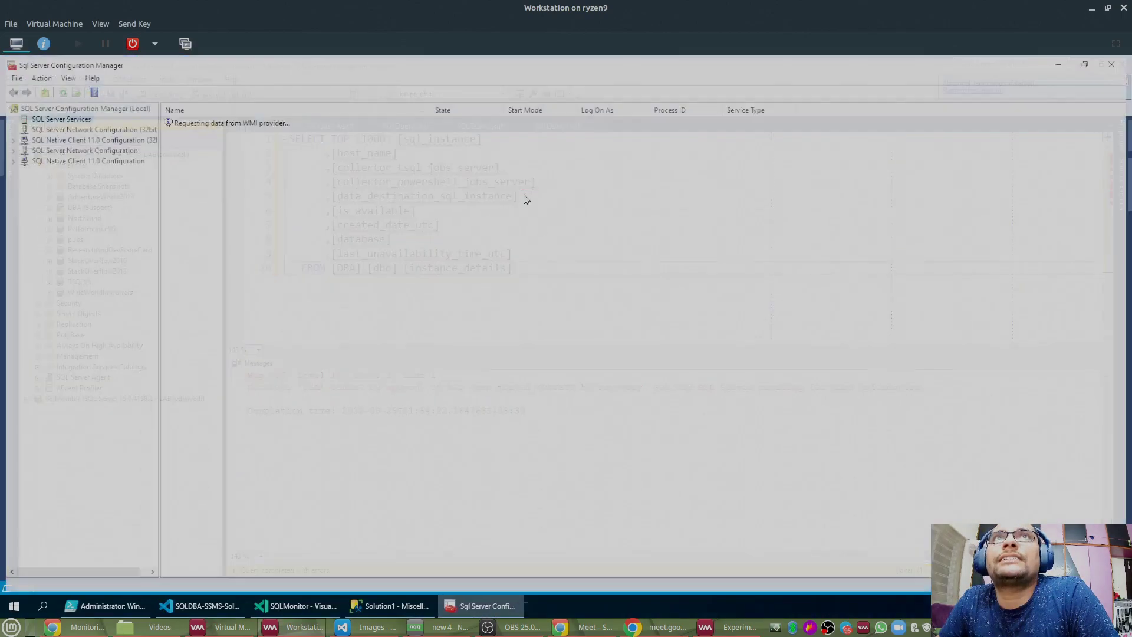
Step: Click through the SQL2014, SQLEXPRESS and MSSQLSERVER service rows to check state and logon account
click(173, 132)
click(192, 144)
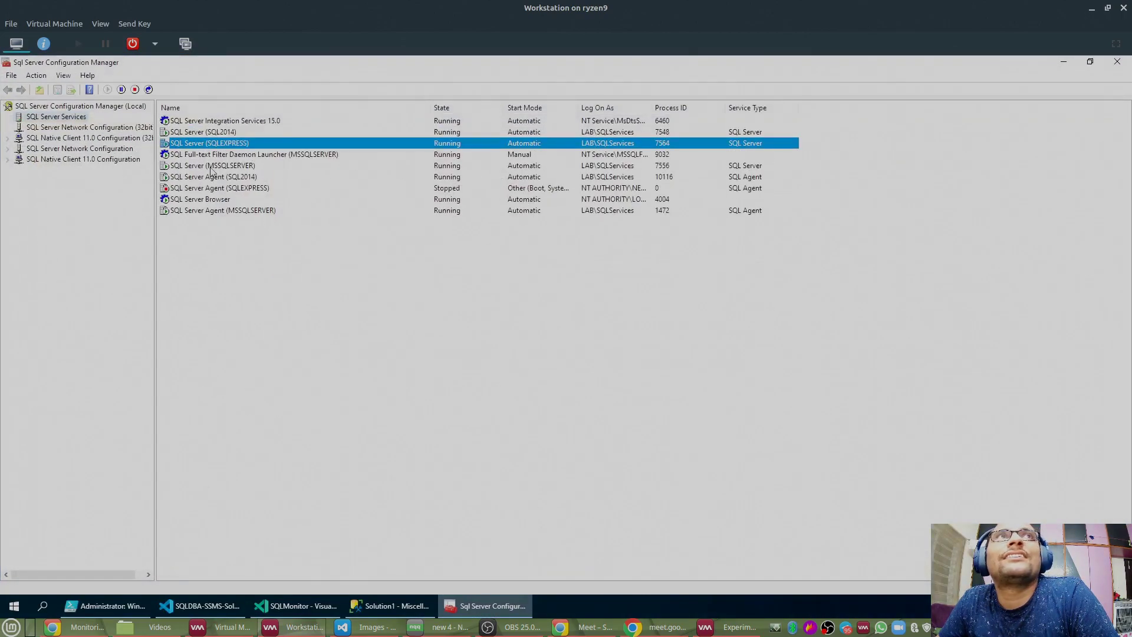
click(212, 166)
click(223, 134)
click(230, 145)
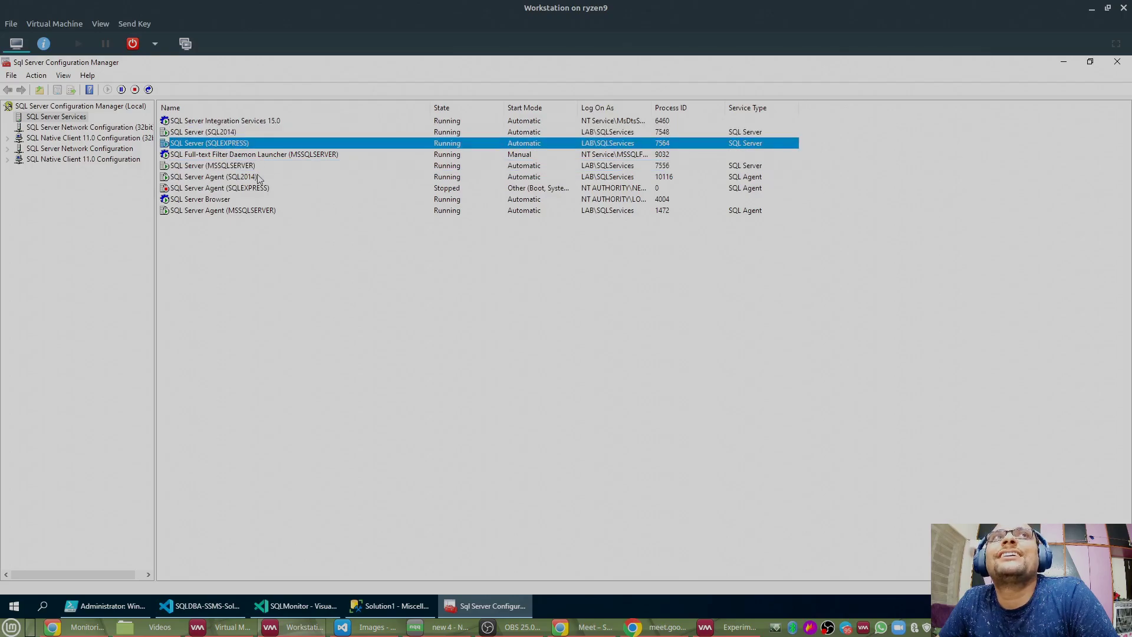
click(255, 168)
click(224, 135)
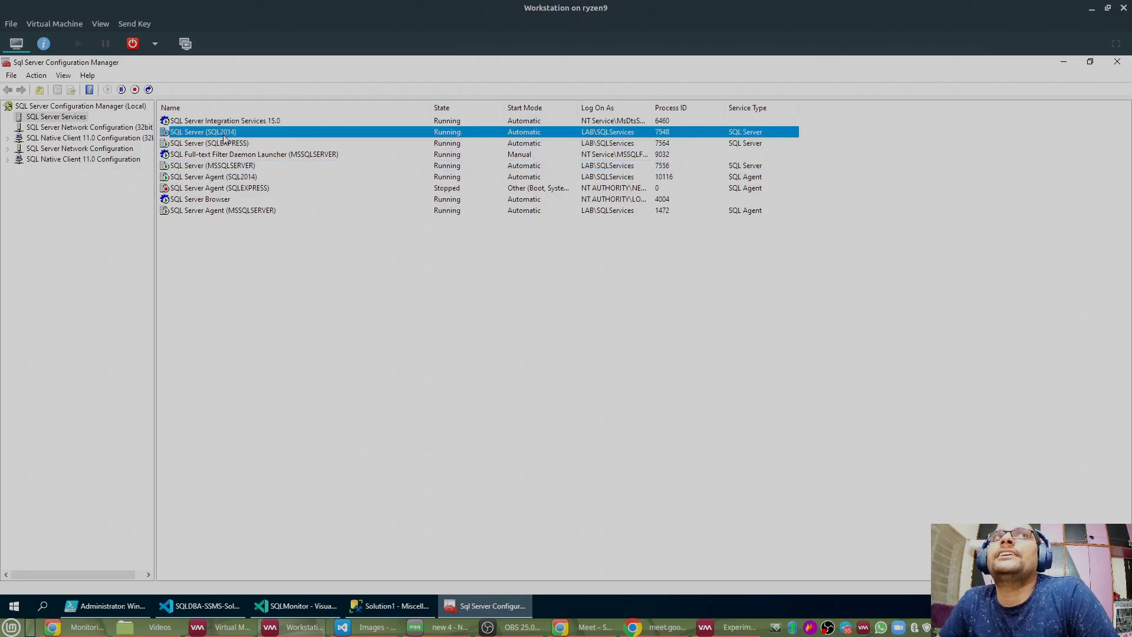
click(228, 143)
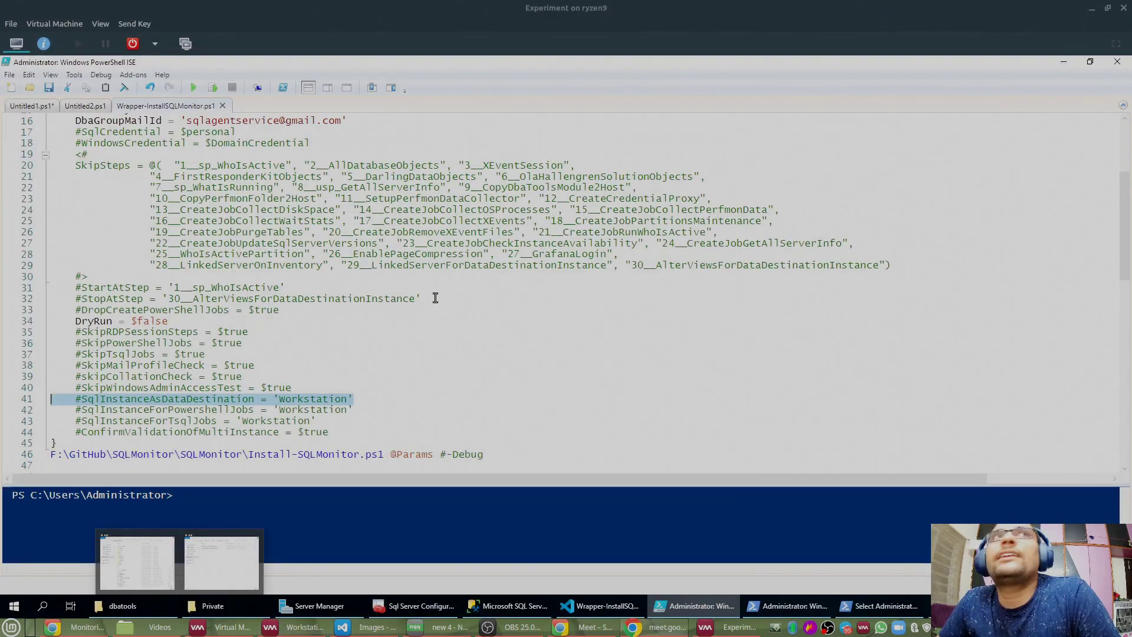
Step: Select the SqlInstanceAsDataDestination setting on line 41, then bring the help console forward
click(117, 407)
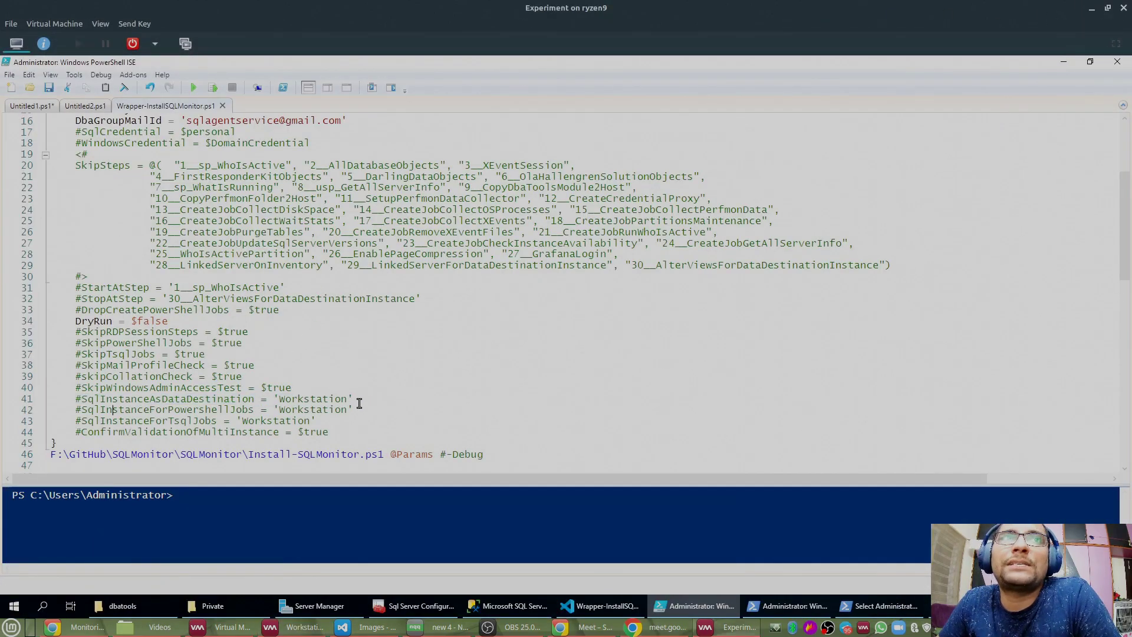
drag(354, 400, 51, 401)
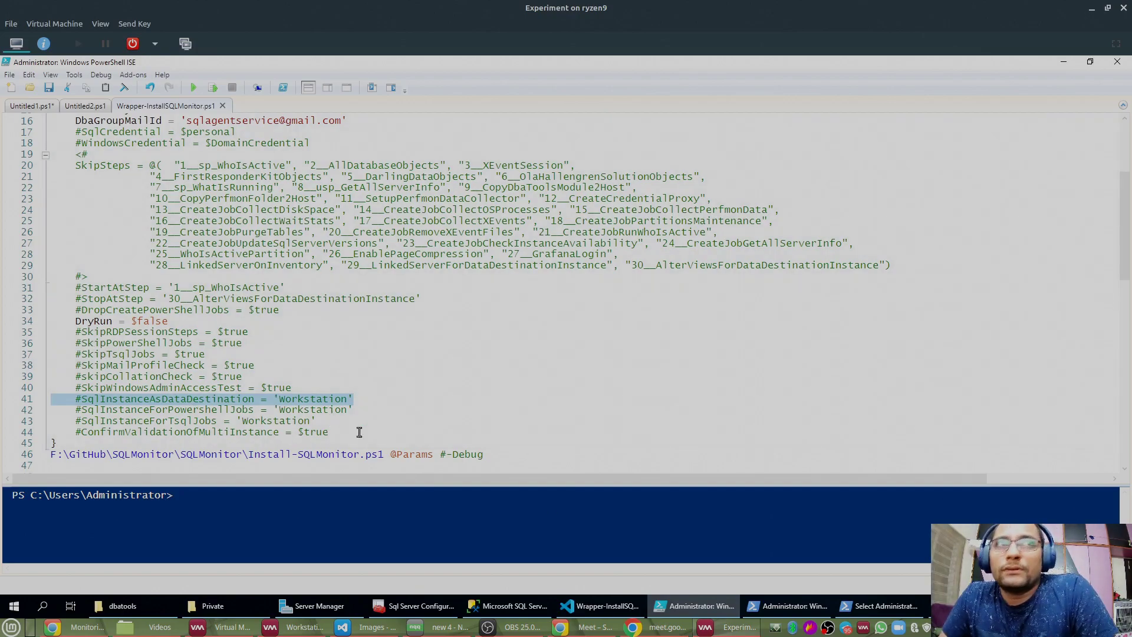
click(880, 608)
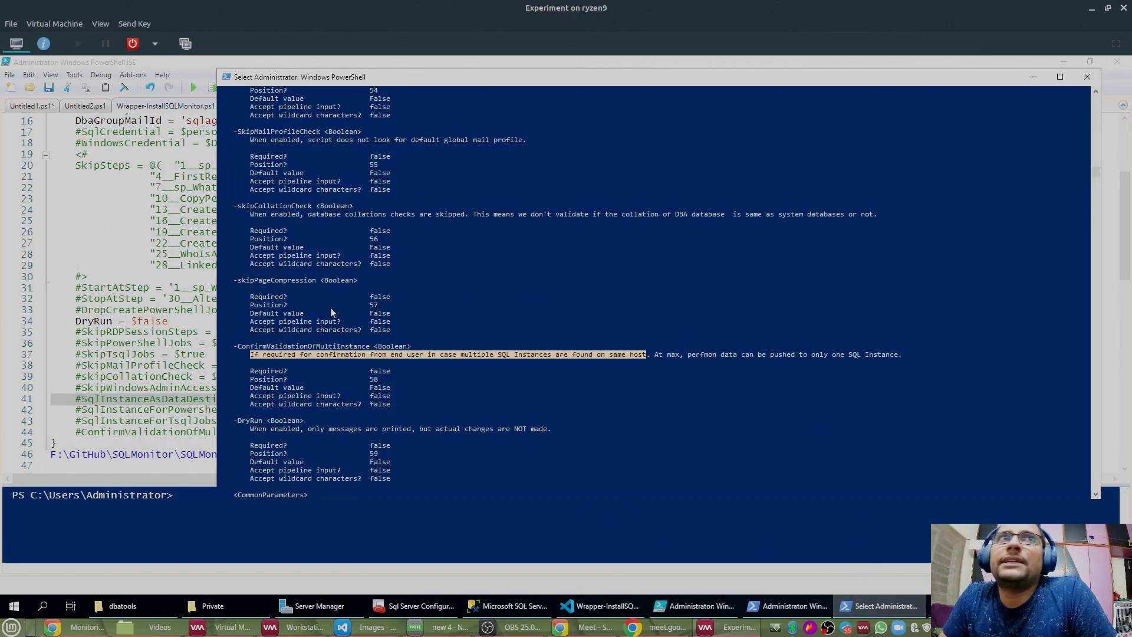
Step: Scroll the help output up toward WindowsCredential, marking the RetentionDays description on the way
scroll(331, 306, up, 6)
scroll(331, 307, up, 10)
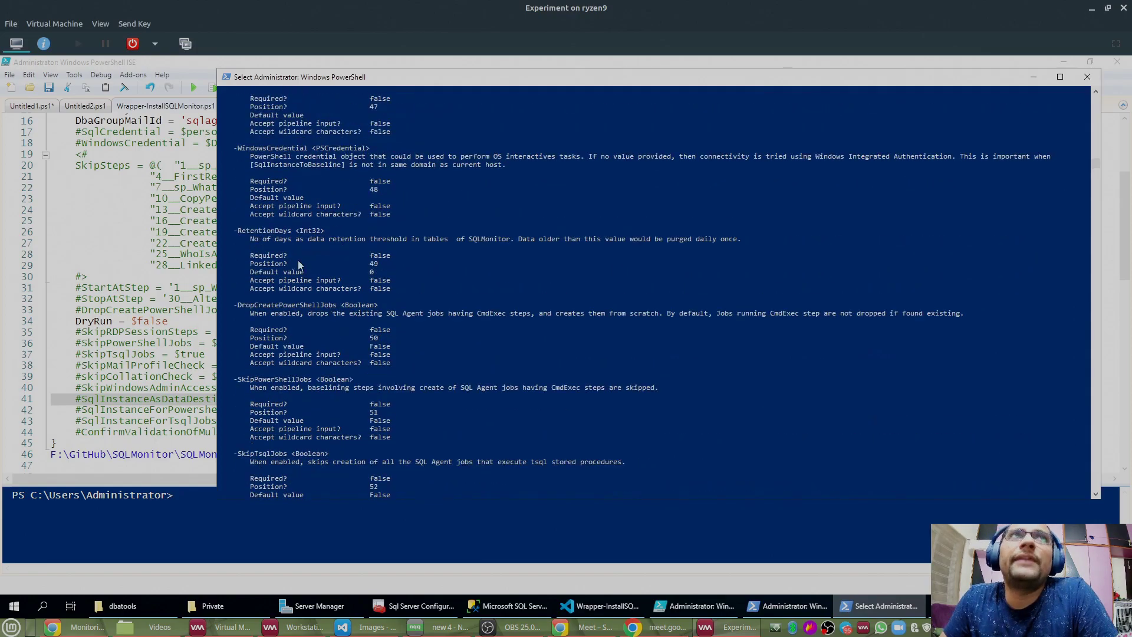
drag(248, 235, 754, 242)
scroll(318, 391, up, 4)
scroll(317, 391, up, 9)
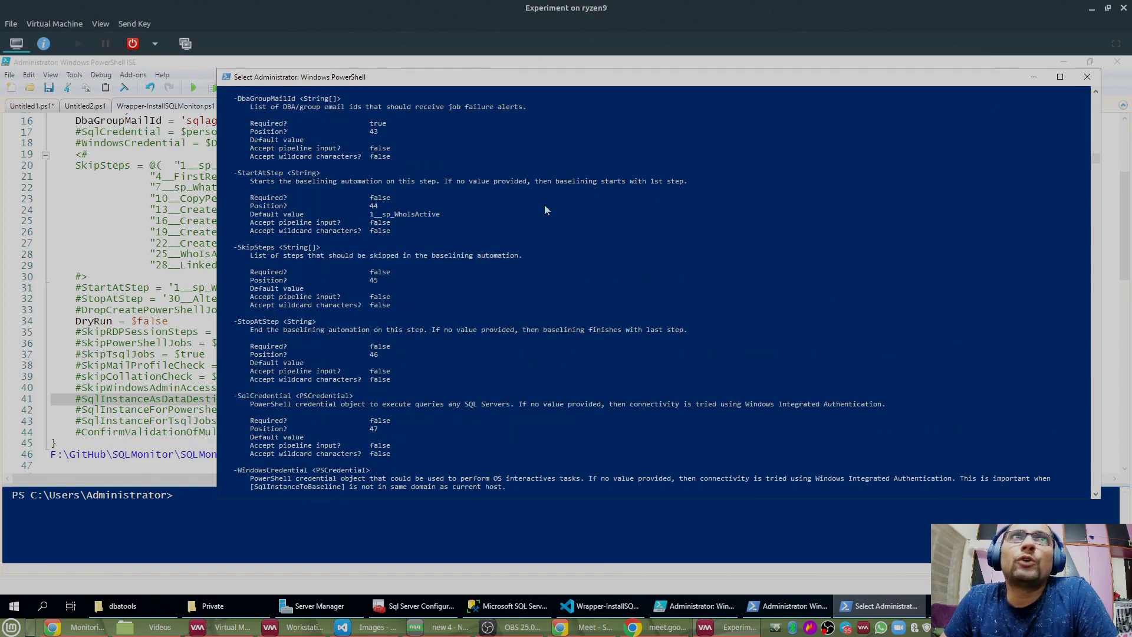
Step: Close the help console and the leftover PowerShell console, returning to the ISE prompt
click(1086, 76)
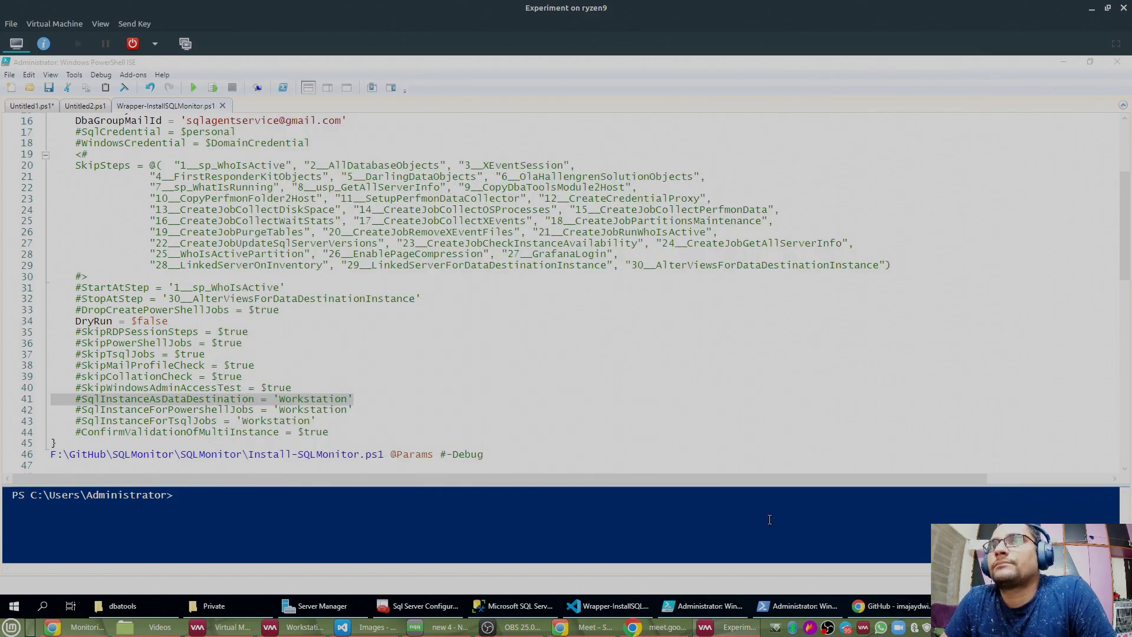
click(786, 602)
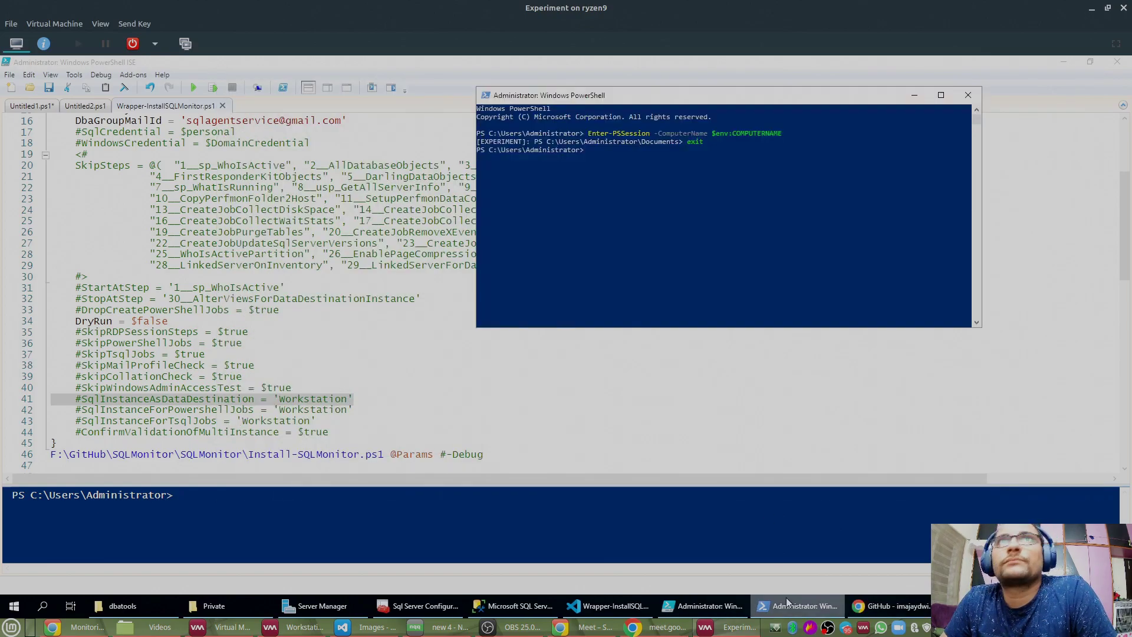
click(968, 95)
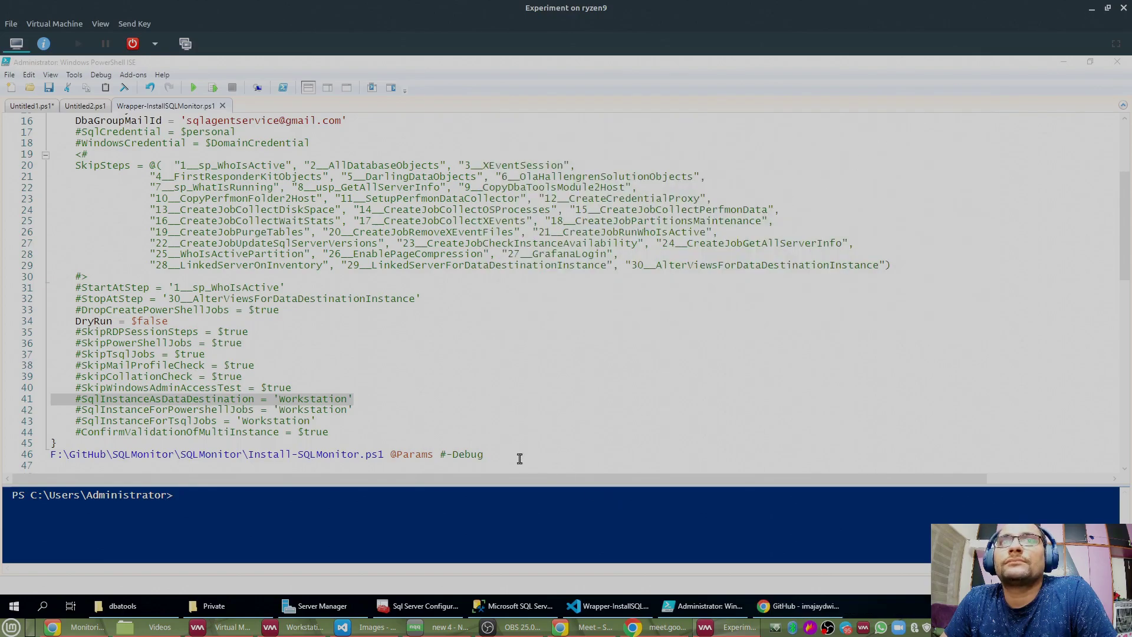
click(324, 516)
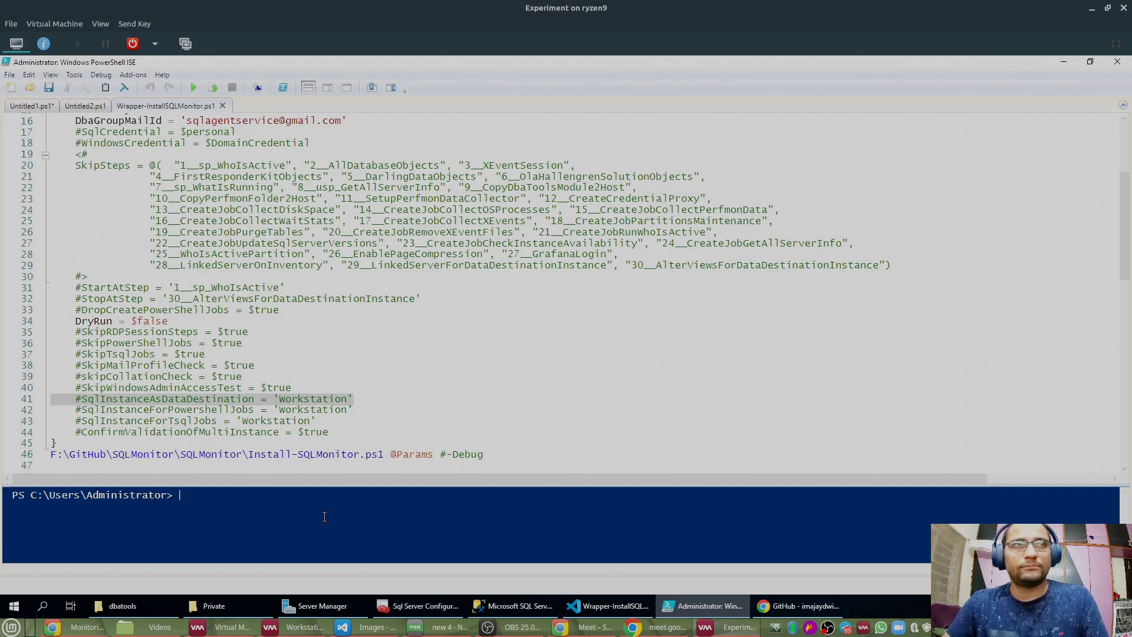
Step: Scroll the wrapper script back to line 1 and drag the splitter up to enlarge the console pane
click(301, 344)
scroll(269, 285, up, 5)
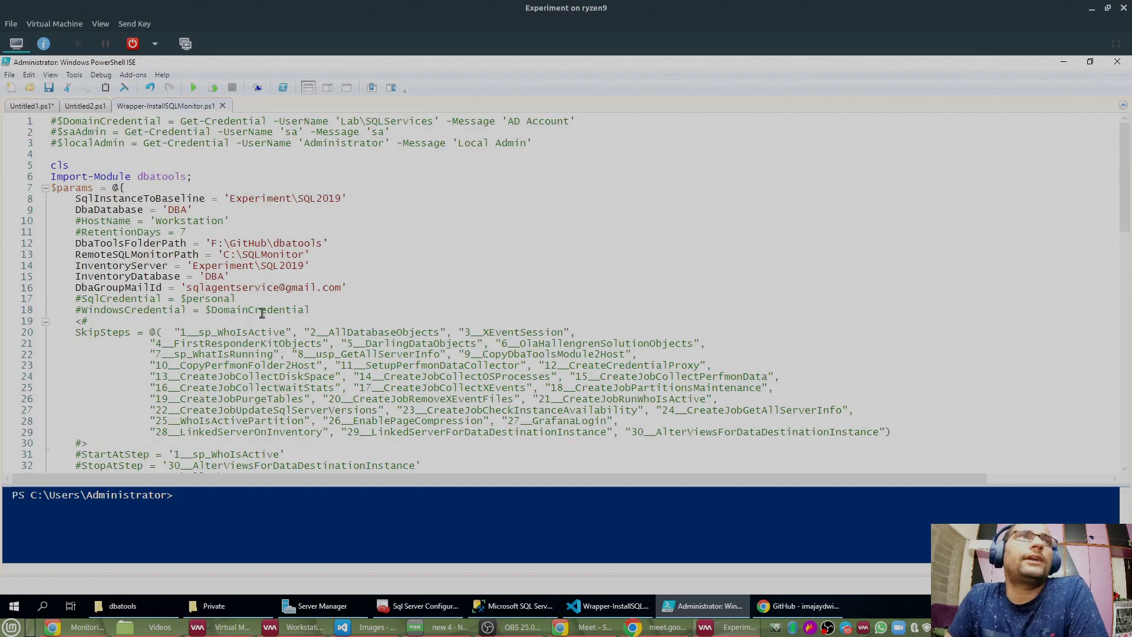
drag(270, 482, 281, 340)
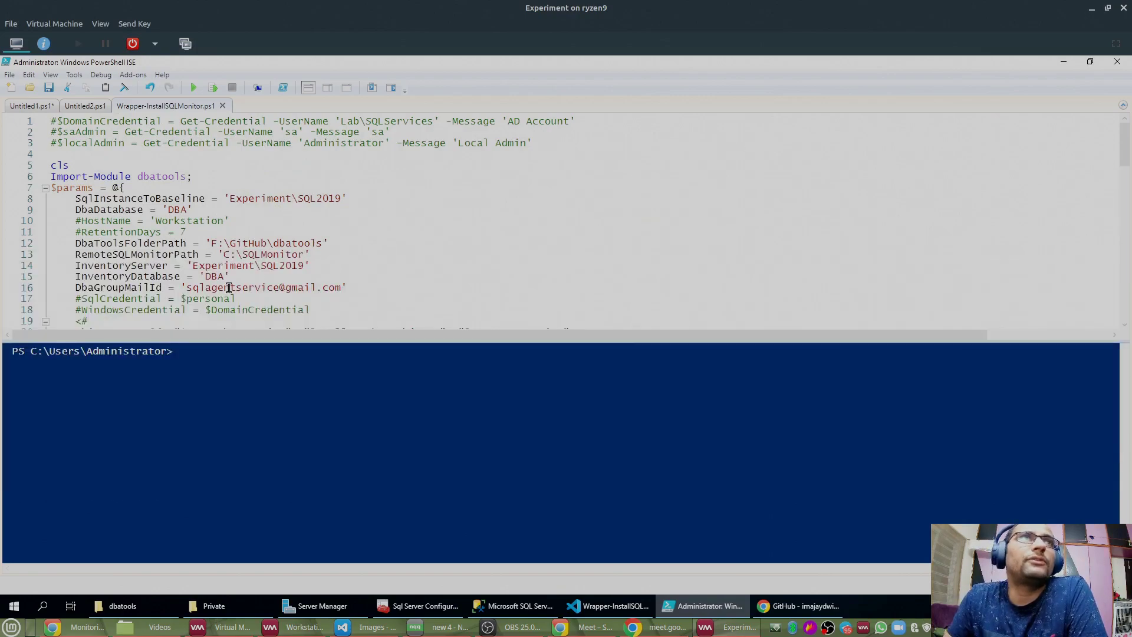
click(242, 204)
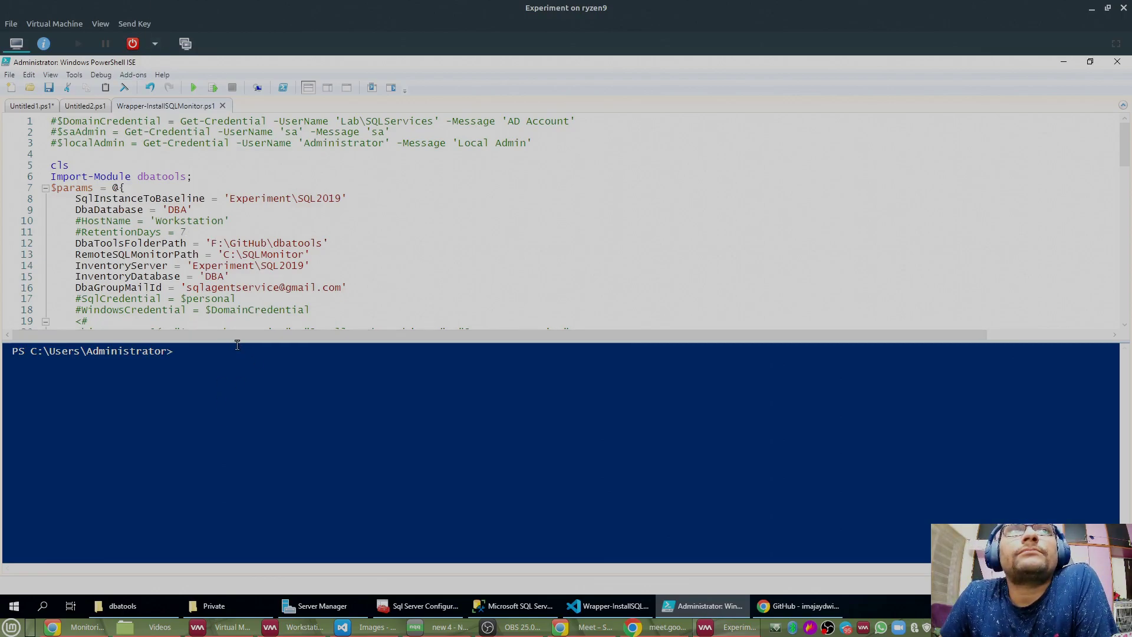
drag(237, 345, 236, 315)
click(242, 378)
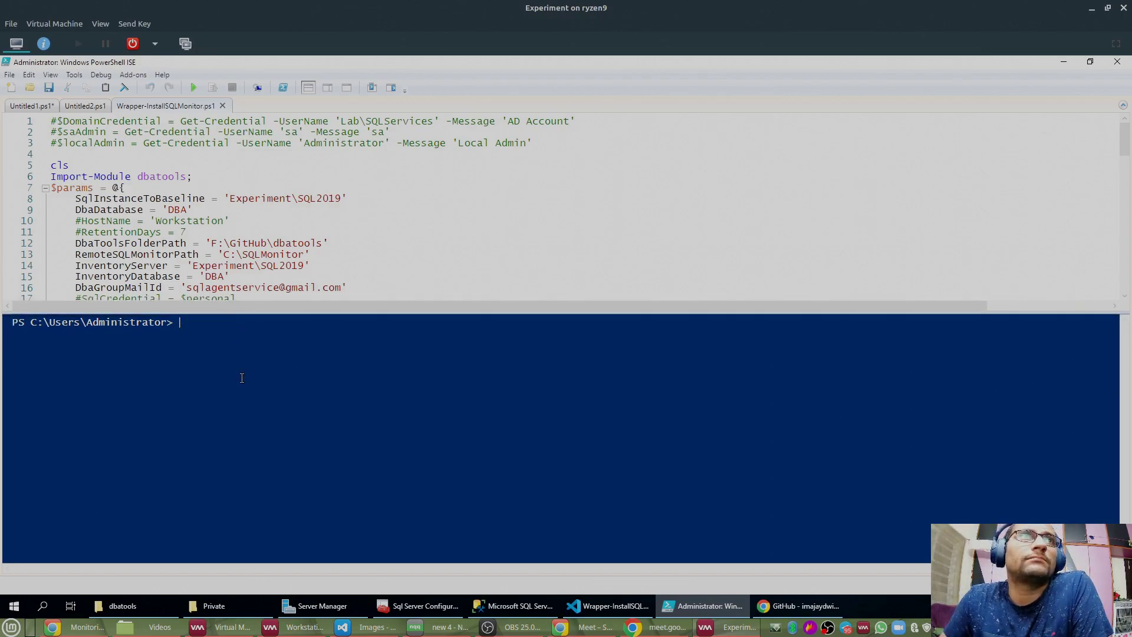
text($env:)
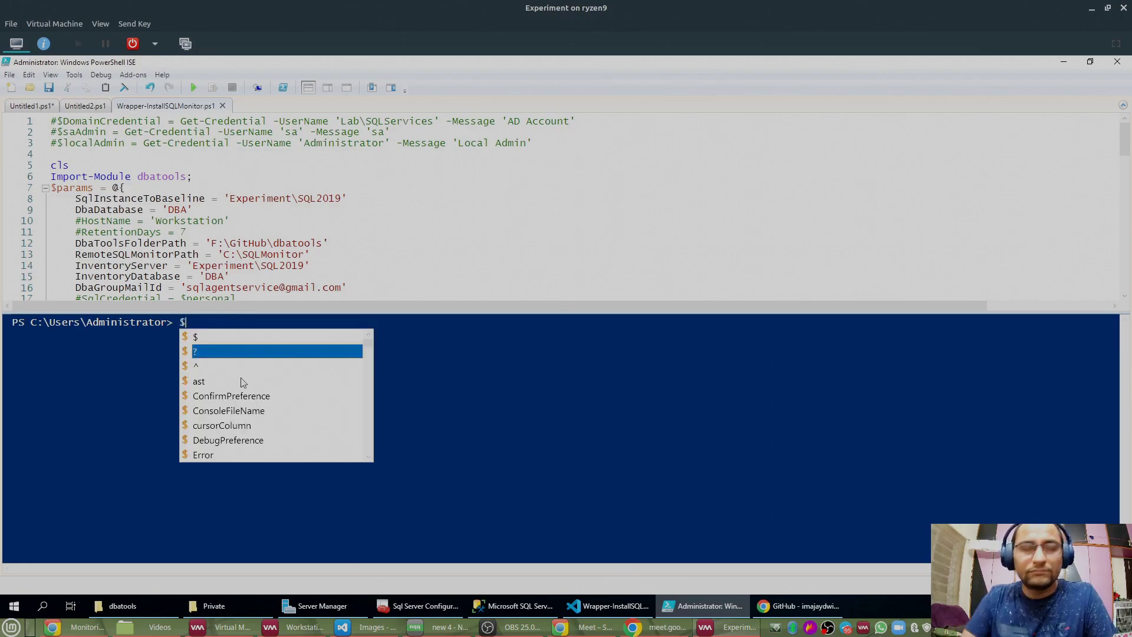
text(userna)
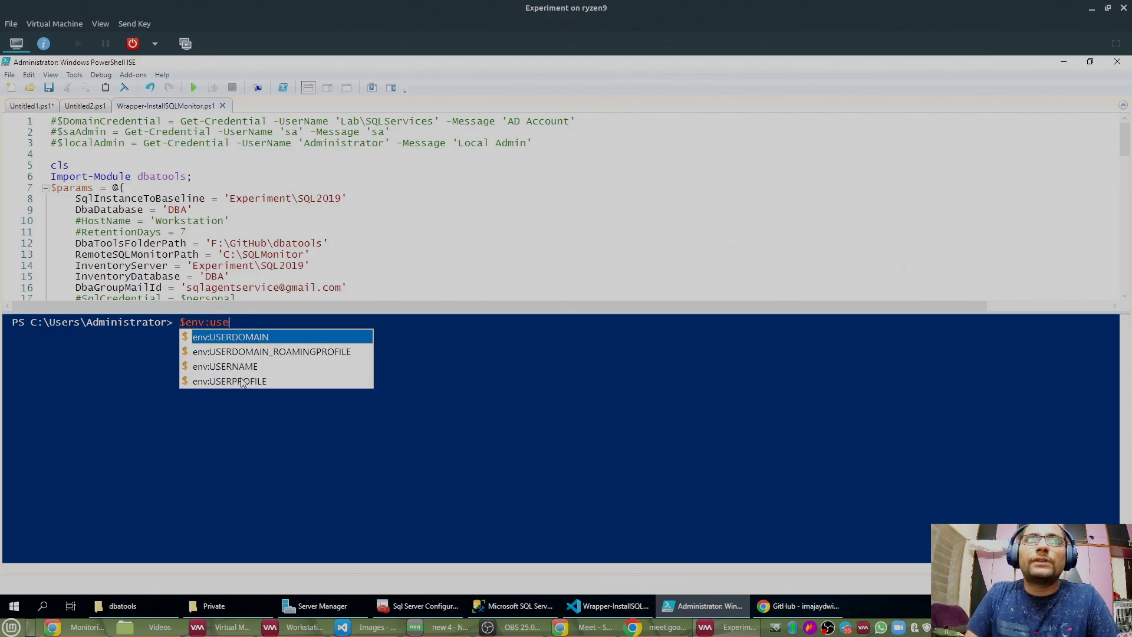
key(Tab)
key(Return)
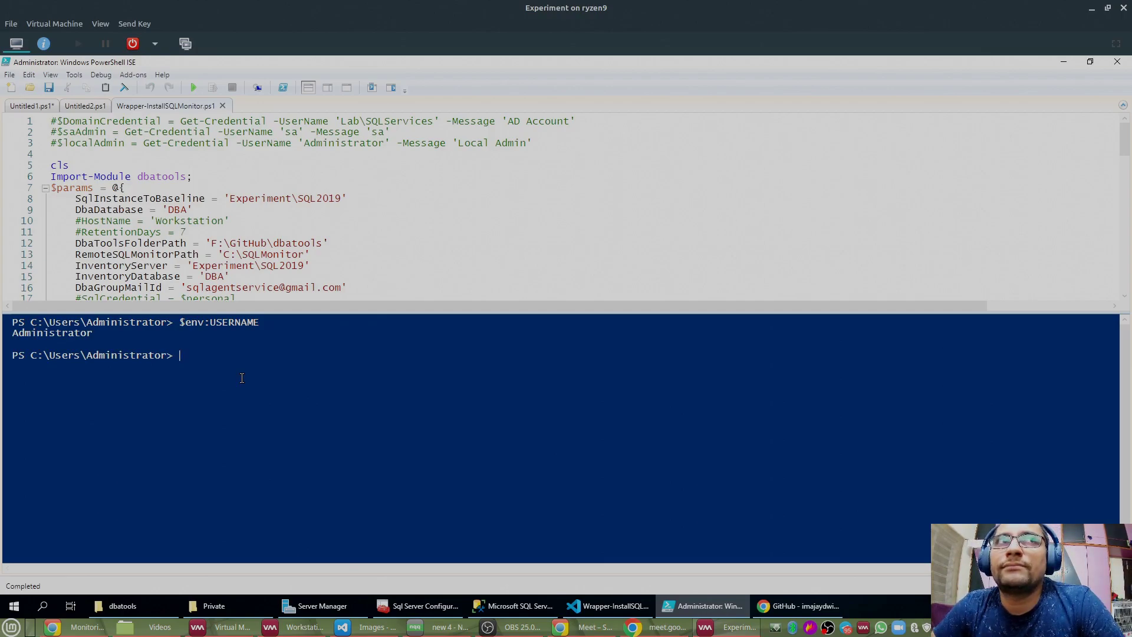
double_click(69, 335)
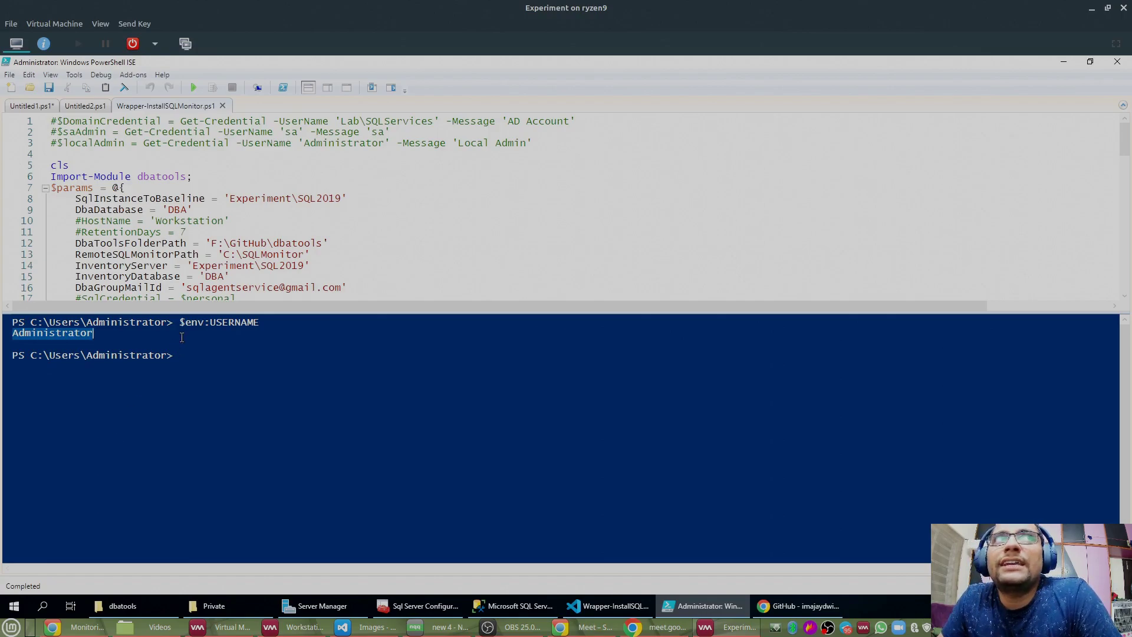
drag(199, 313, 199, 347)
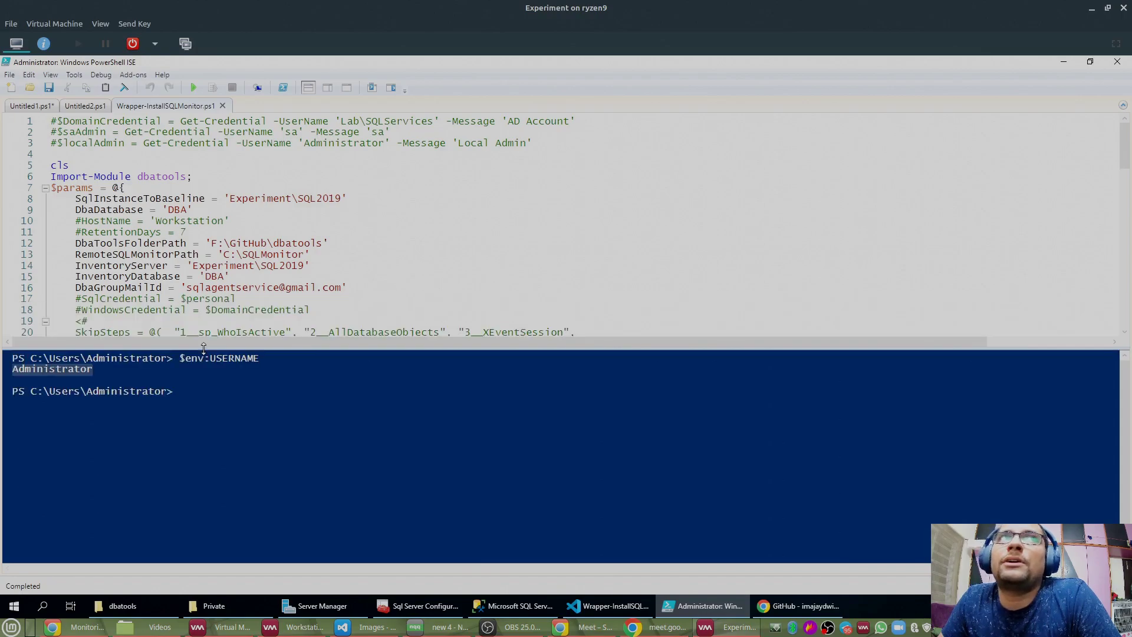
drag(236, 299, 75, 299)
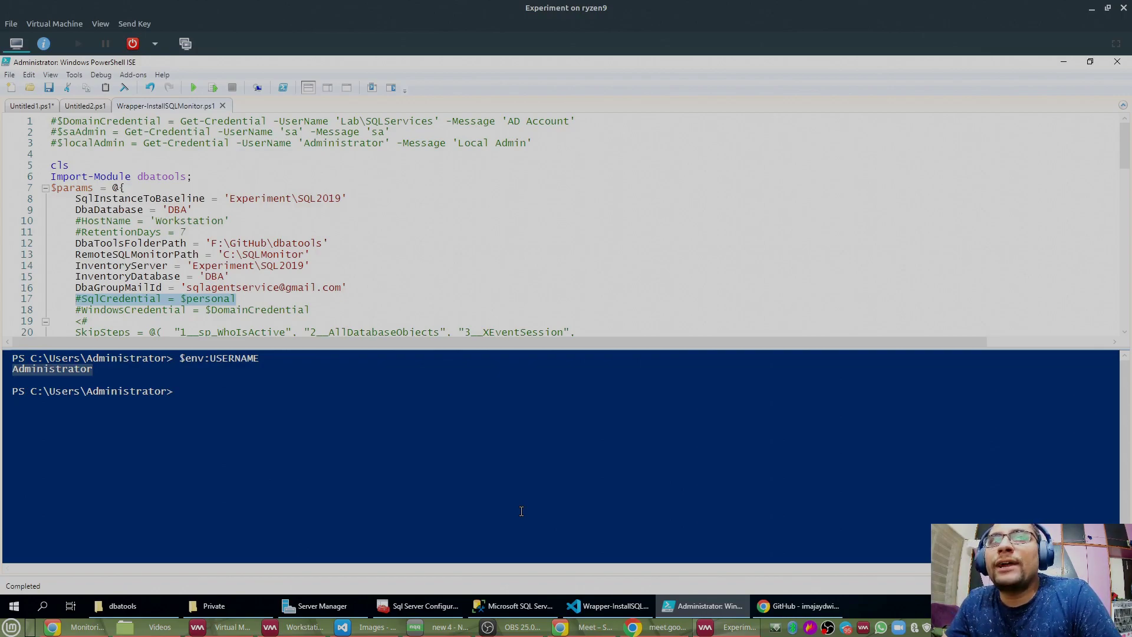
click(64, 373)
drag(120, 372, 12, 358)
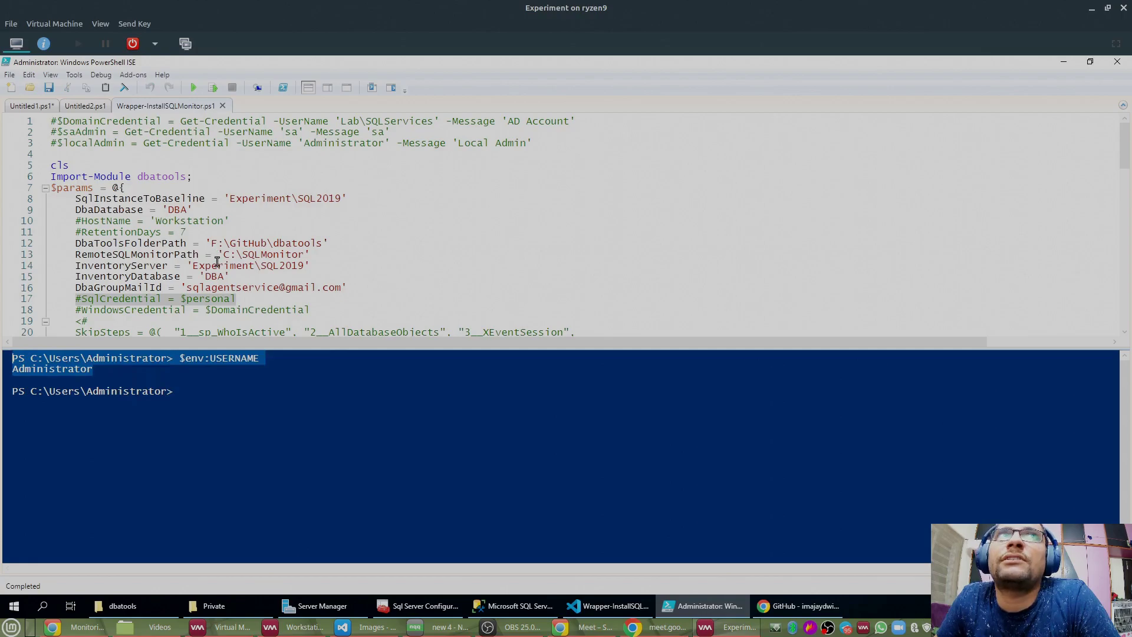
drag(75, 198, 387, 202)
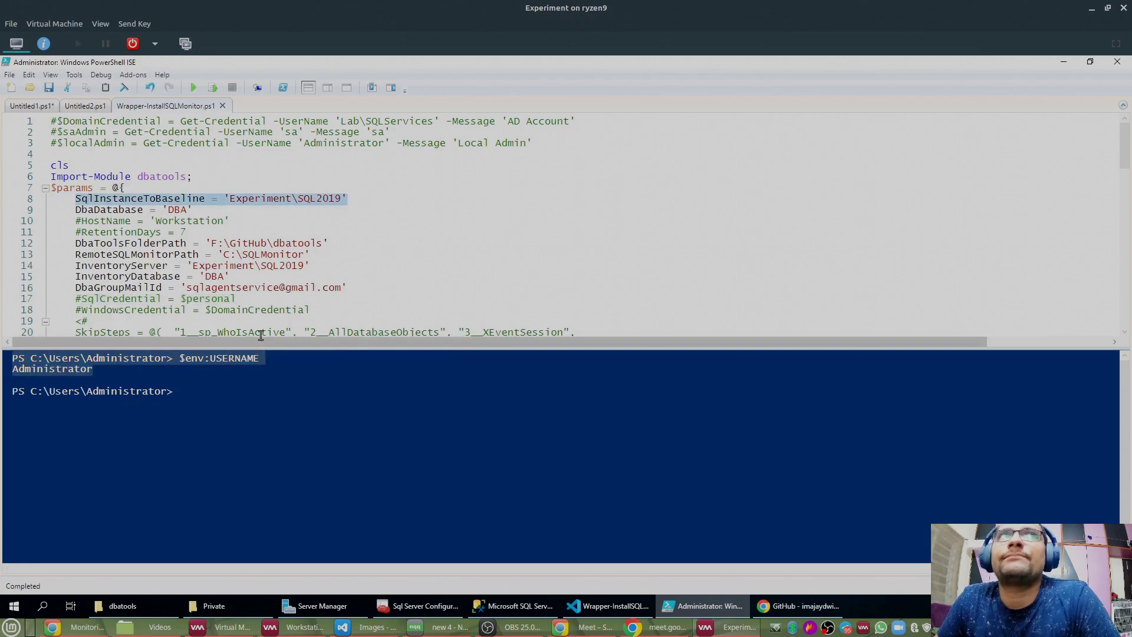
click(102, 372)
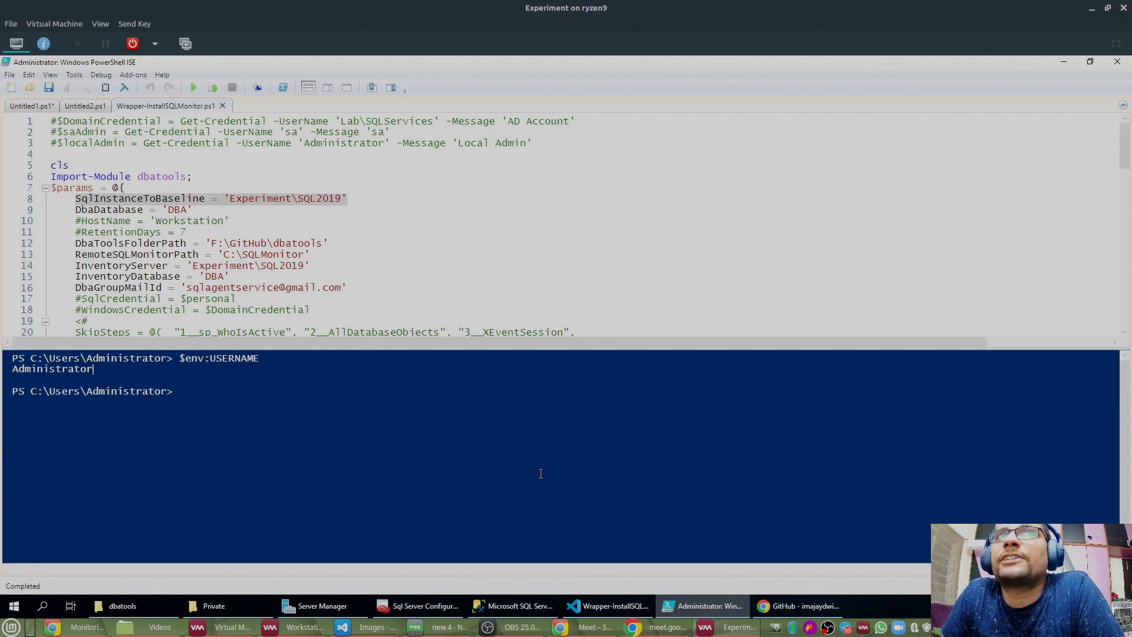
drag(310, 265, 85, 266)
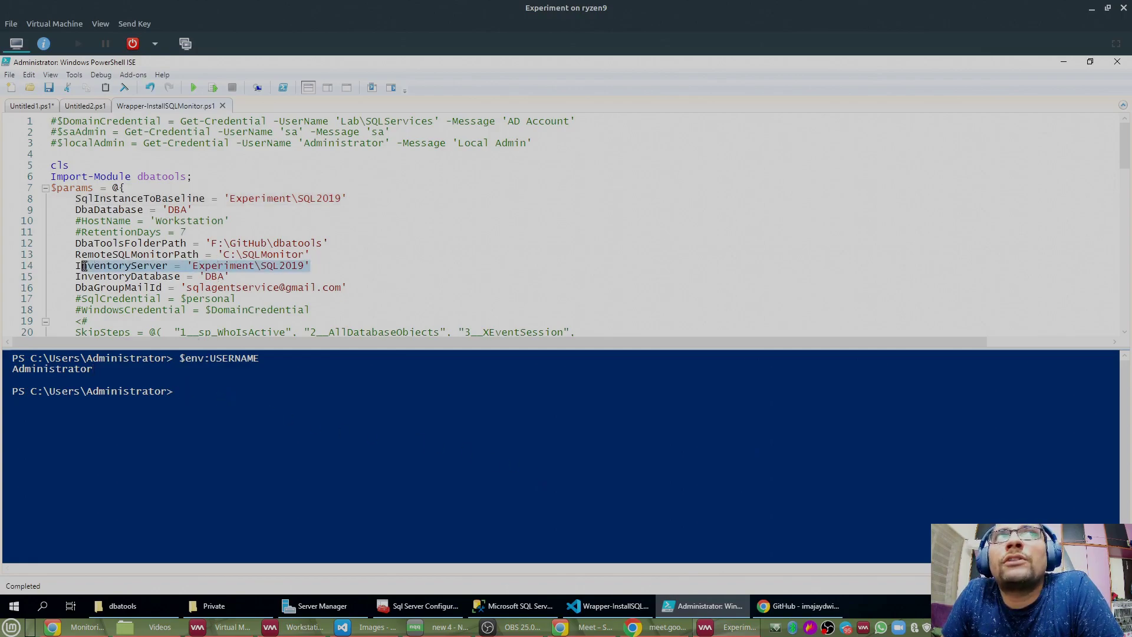
click(77, 201)
drag(159, 201, 376, 199)
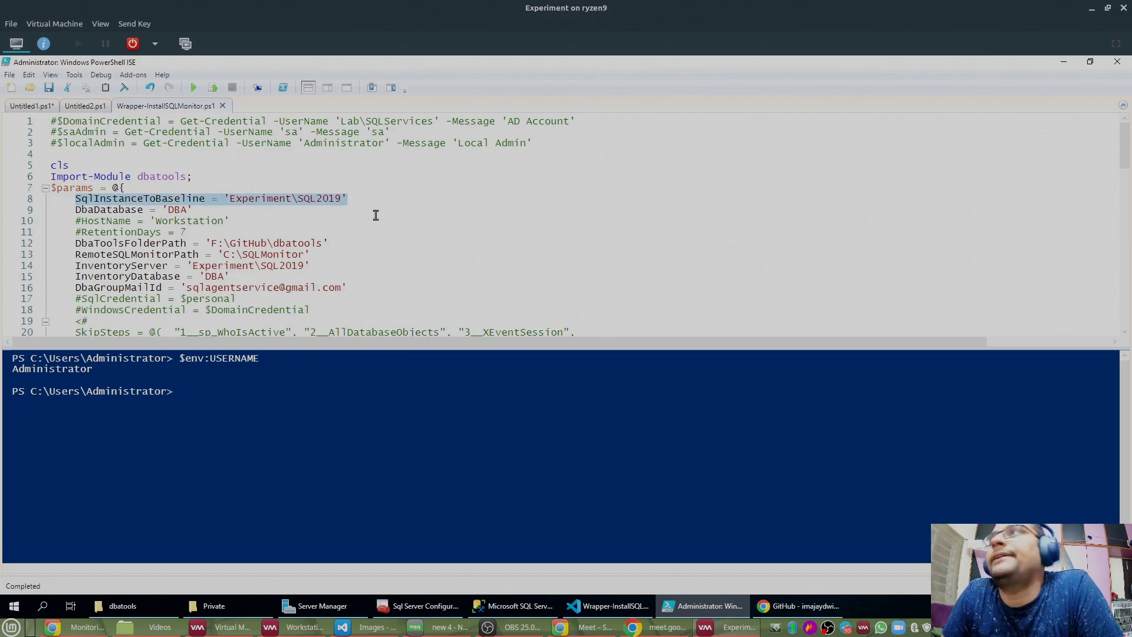
click(323, 388)
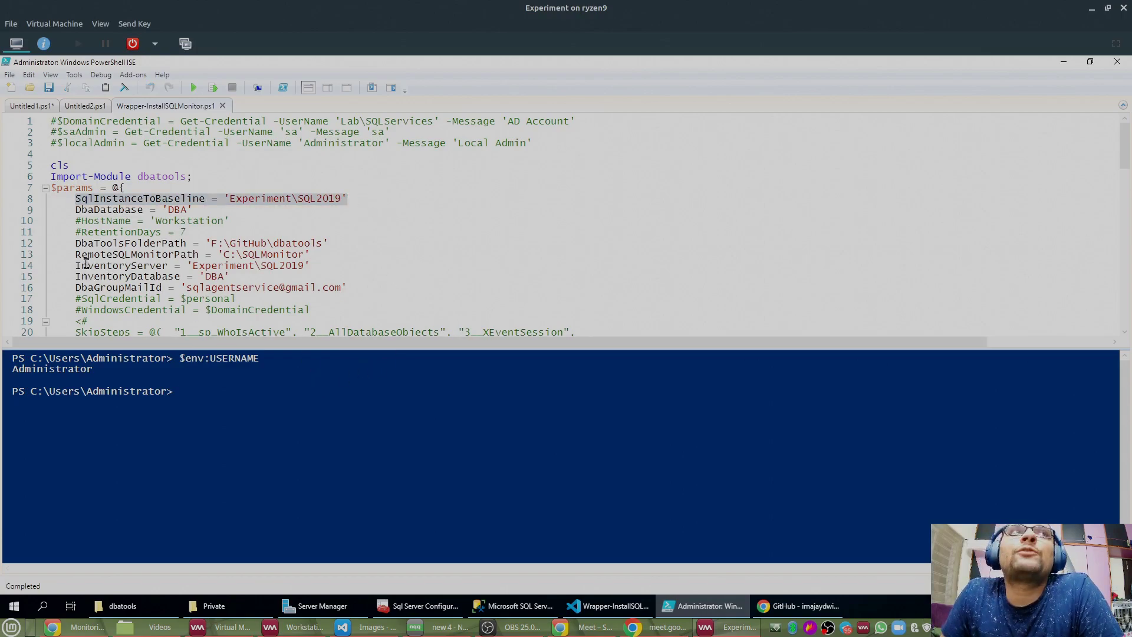
drag(77, 302, 259, 302)
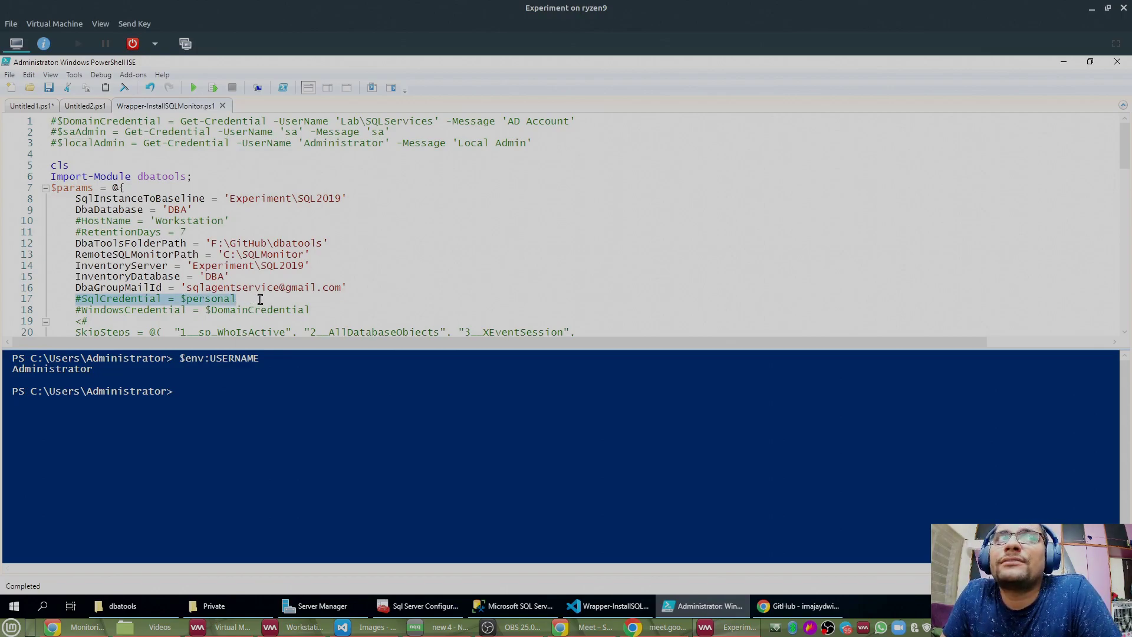
click(117, 394)
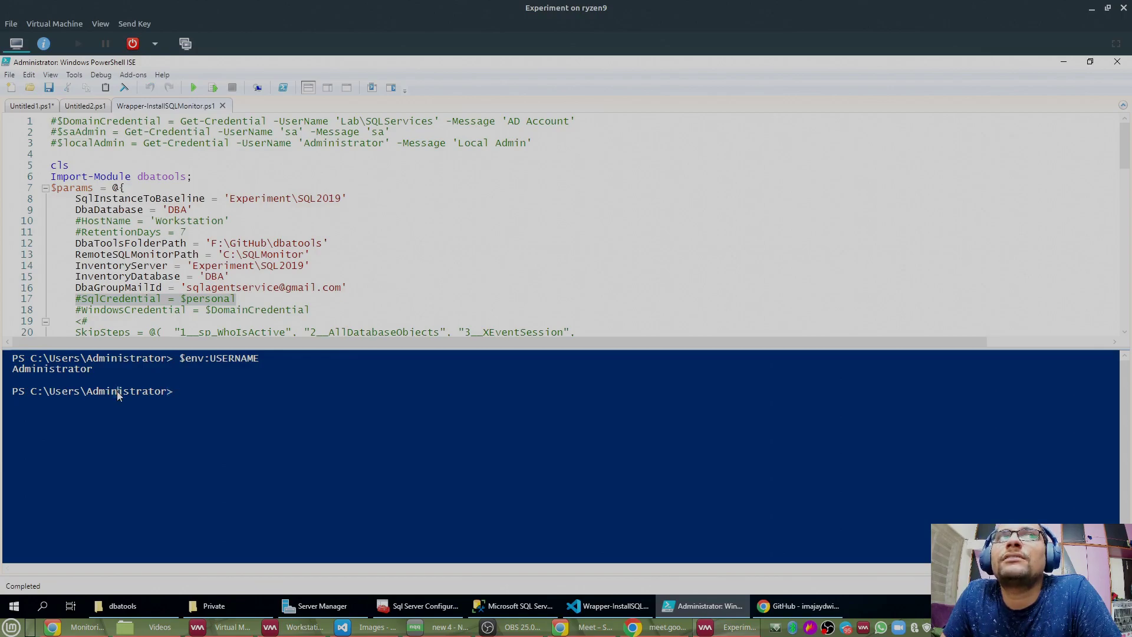
double_click(117, 392)
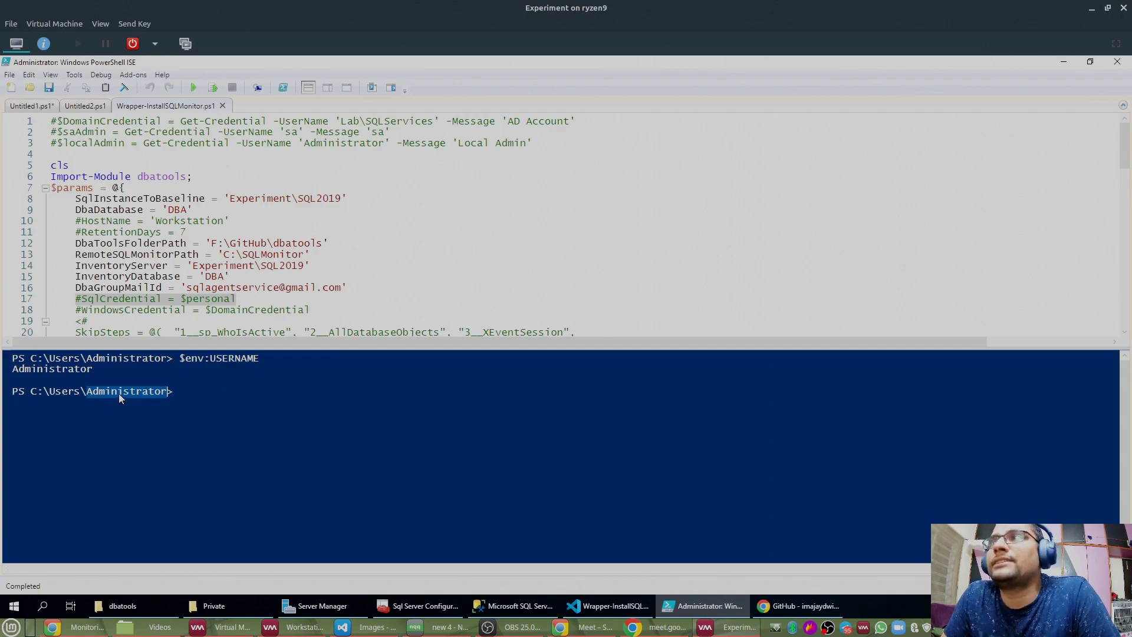
click(274, 180)
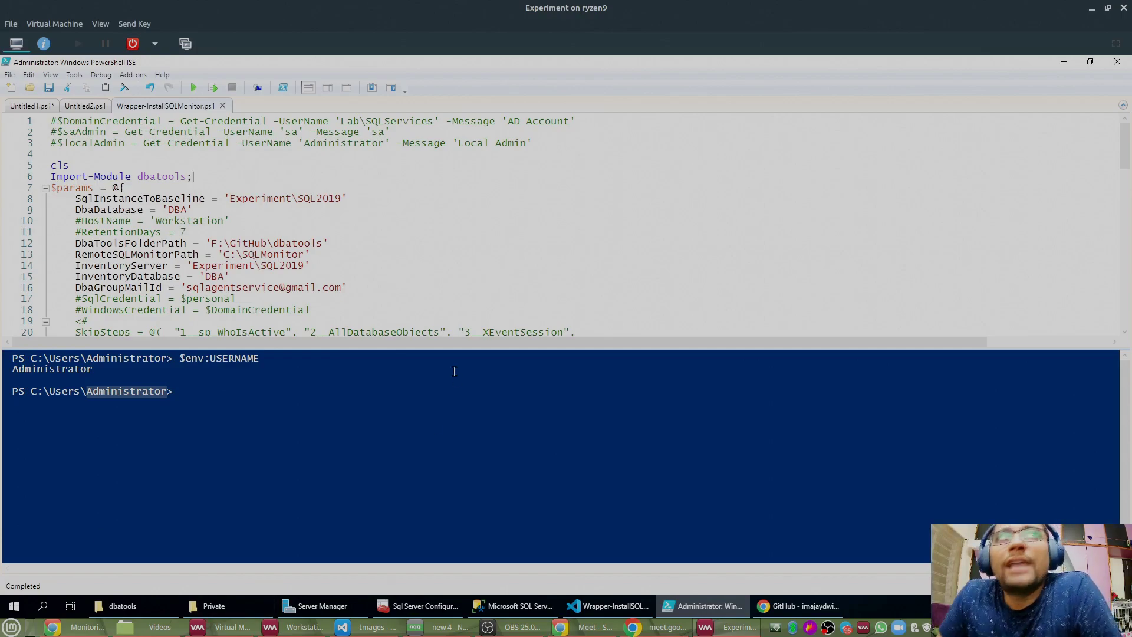
click(251, 427)
double_click(116, 393)
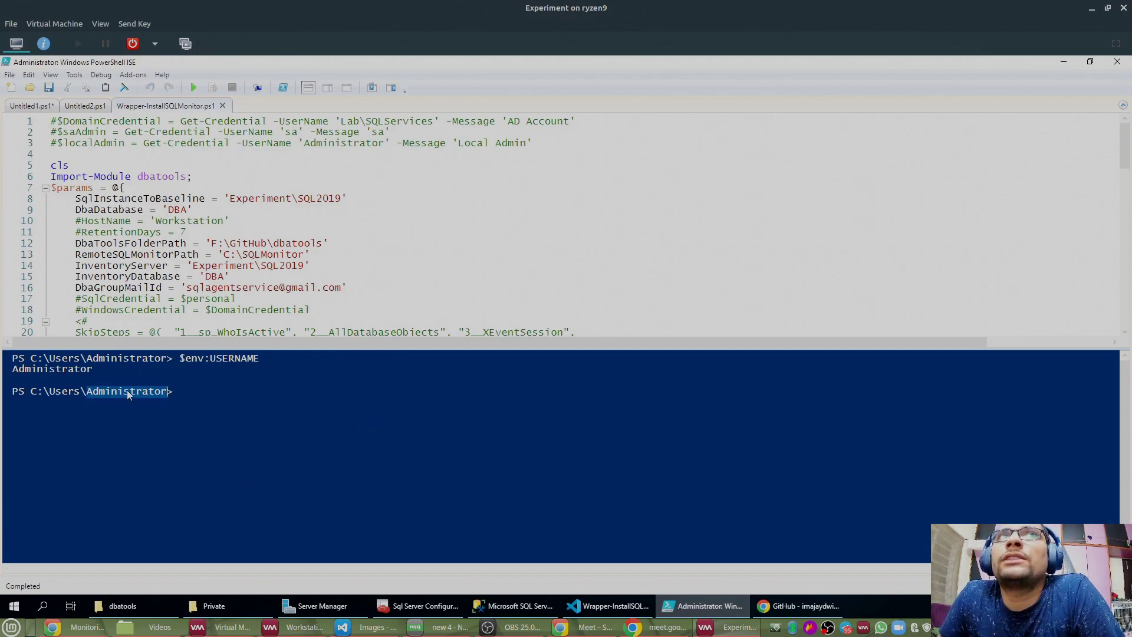
click(127, 393)
double_click(130, 393)
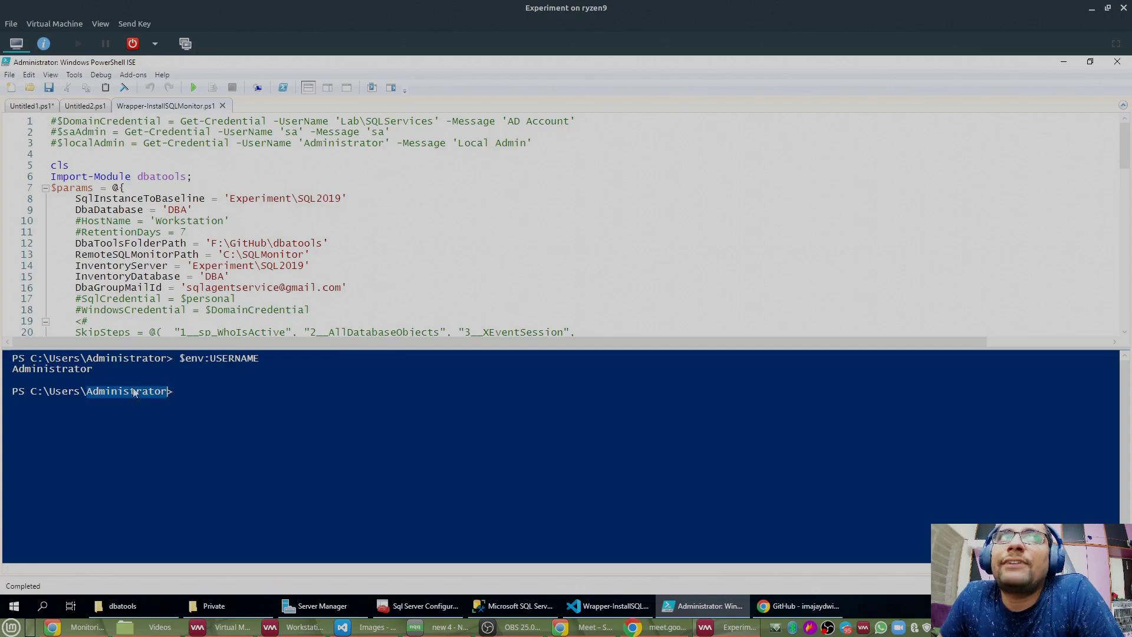
drag(74, 266, 400, 270)
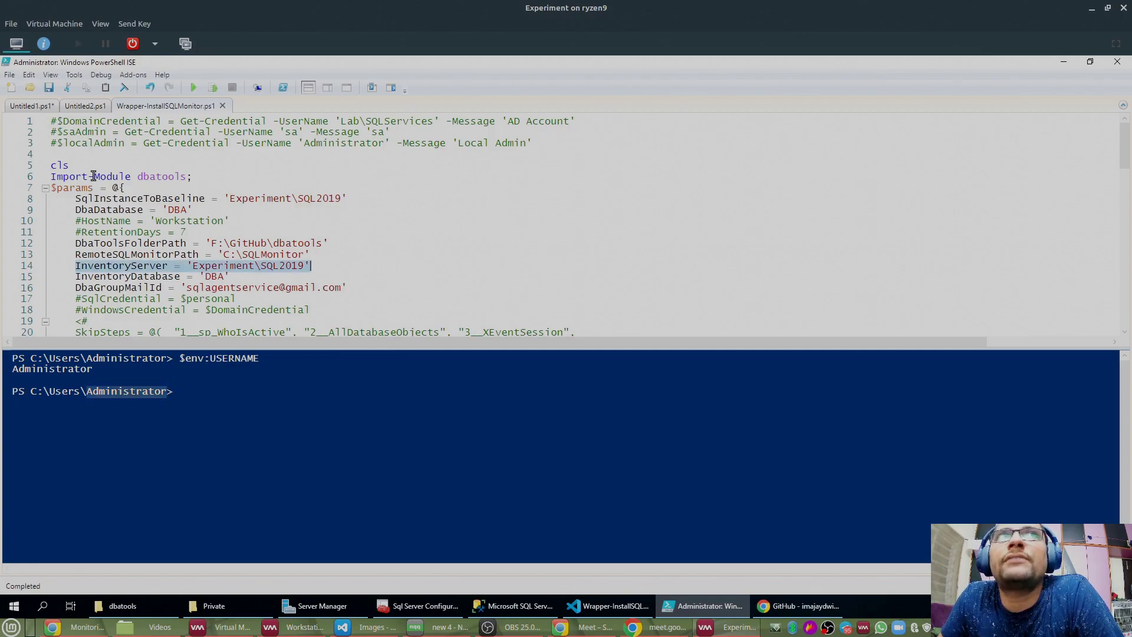
drag(72, 199, 406, 196)
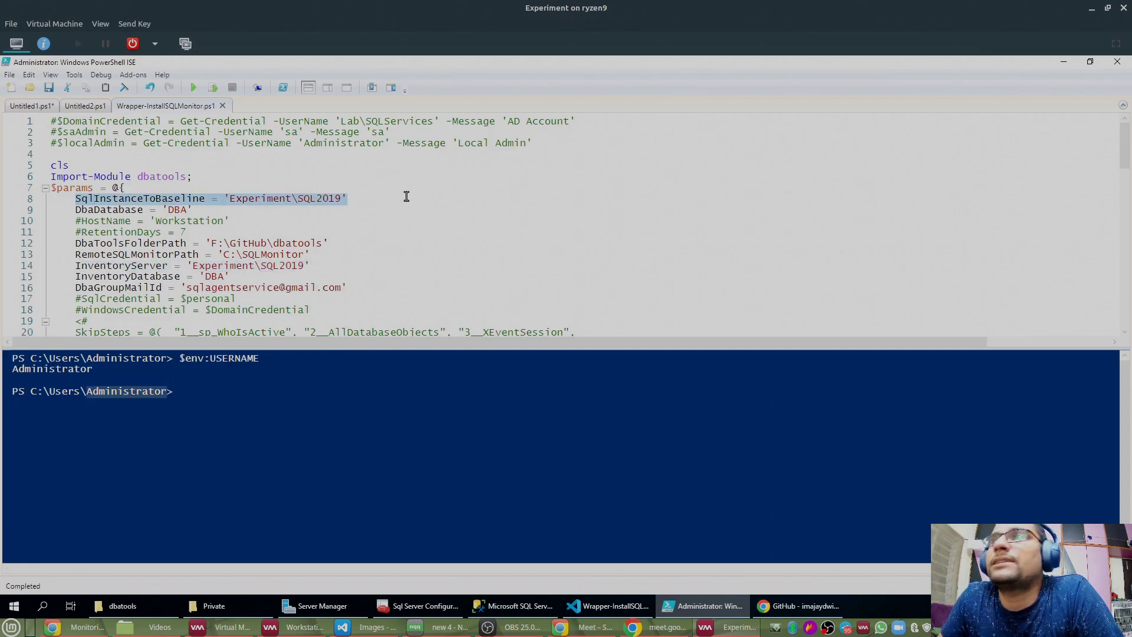
click(345, 268)
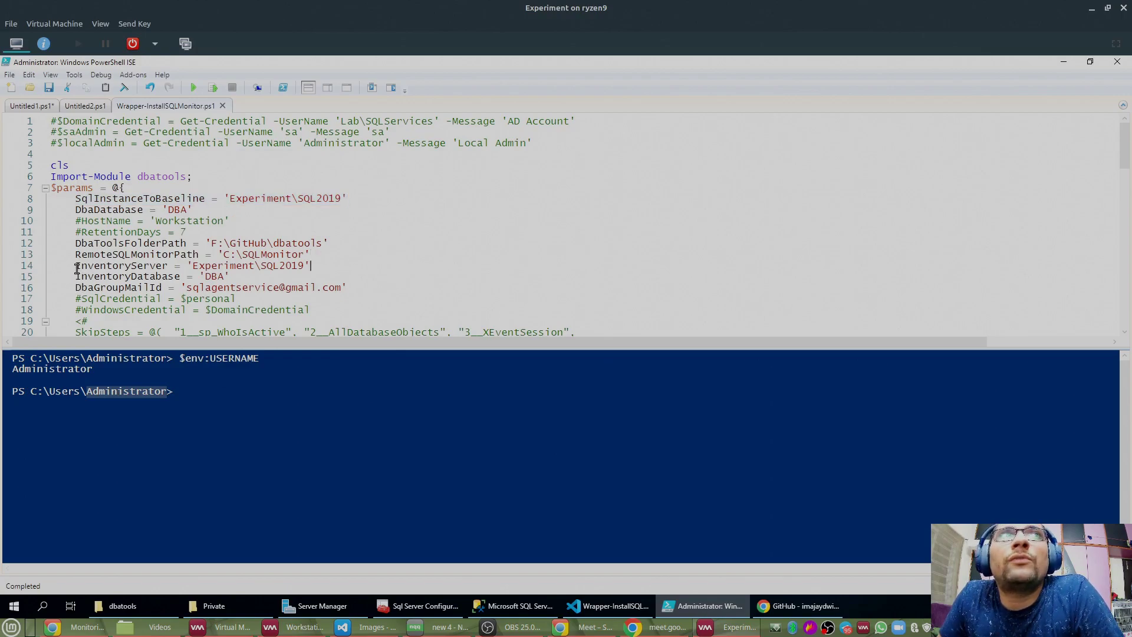
drag(78, 299, 271, 300)
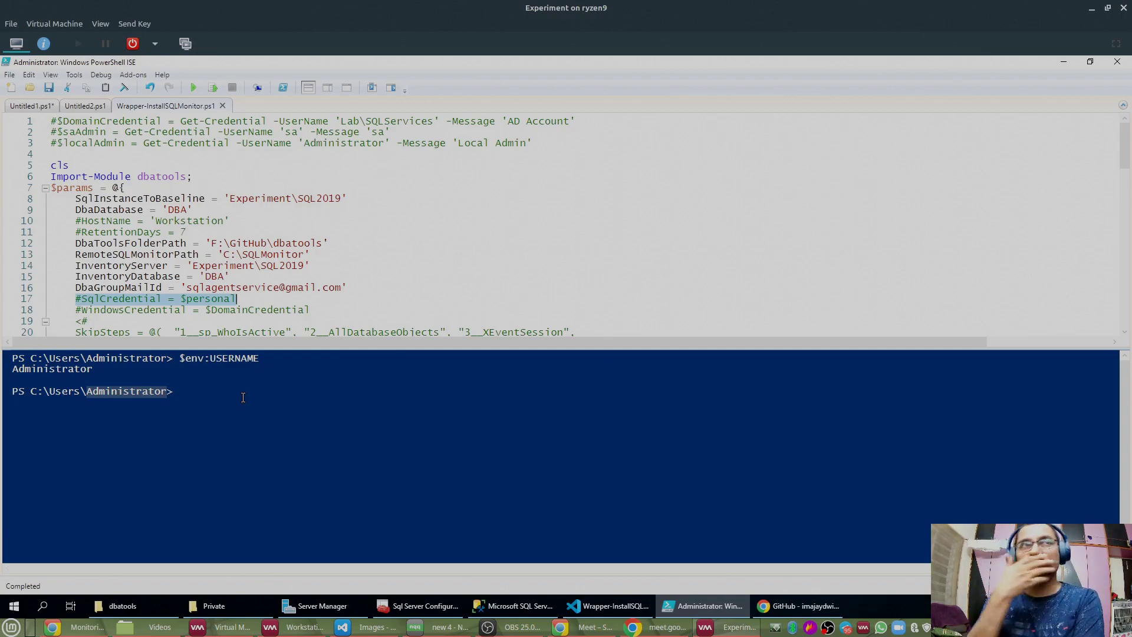
click(268, 310)
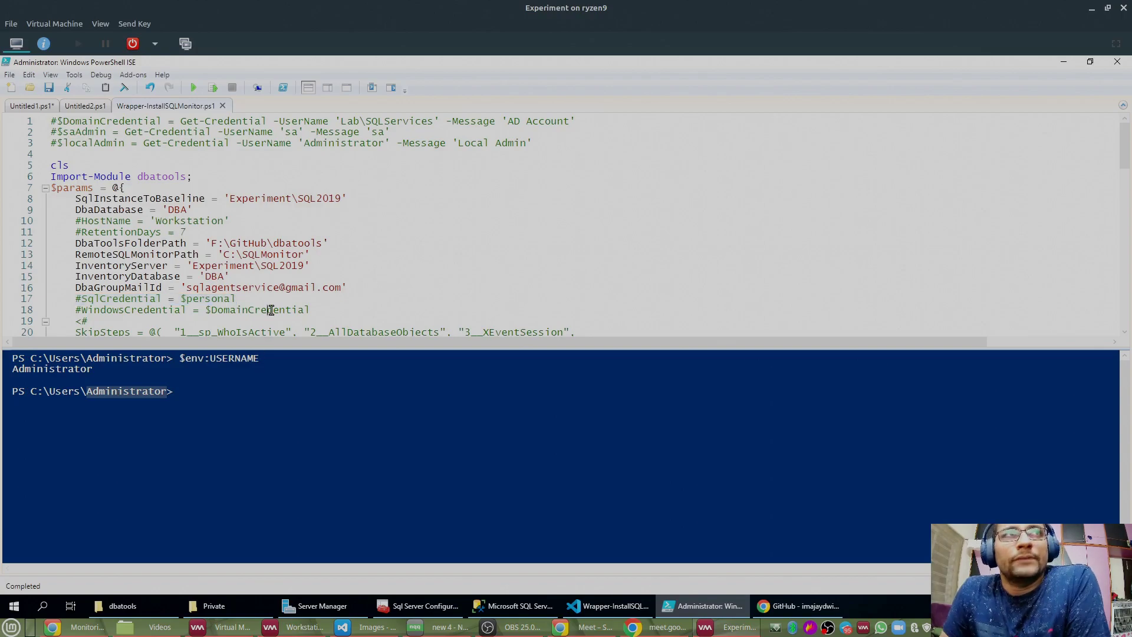
drag(81, 311, 313, 311)
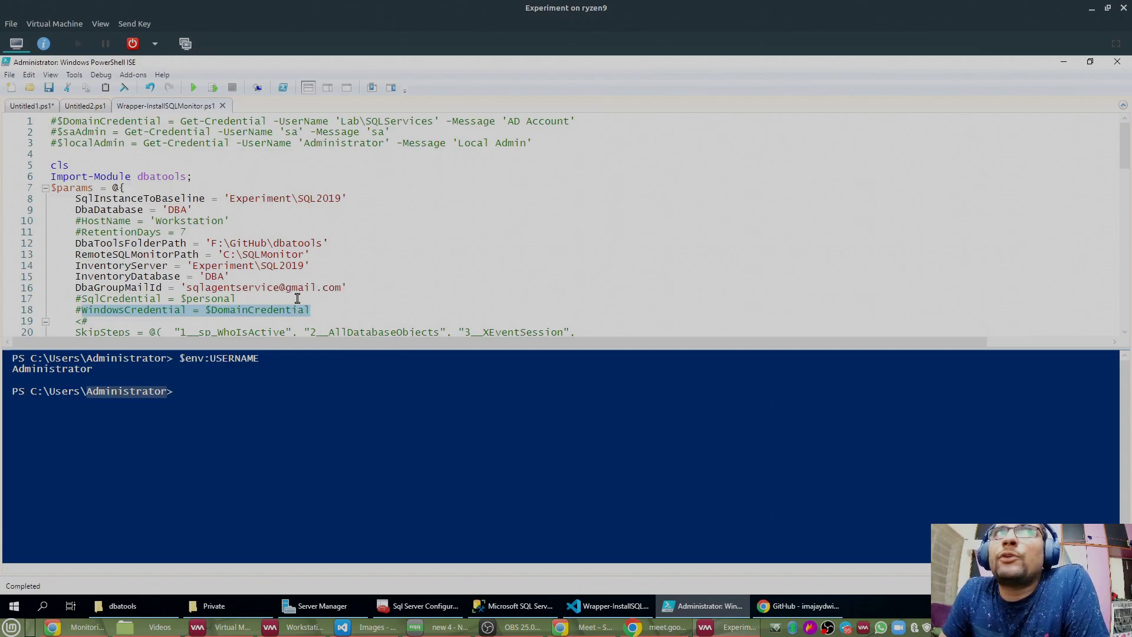
drag(75, 198, 371, 199)
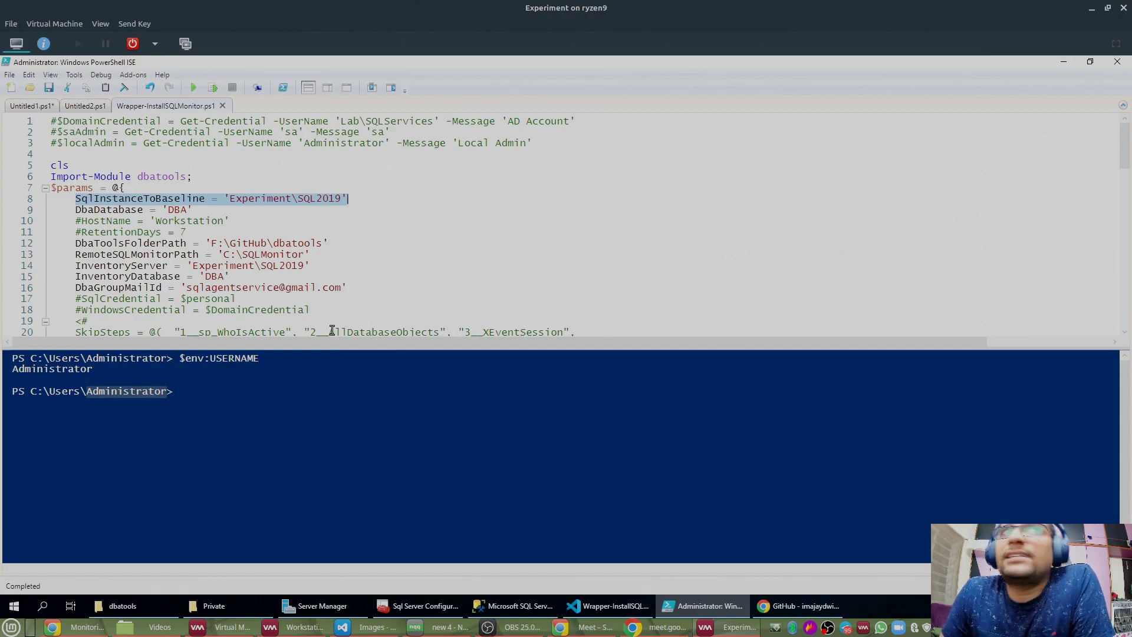
click(253, 392)
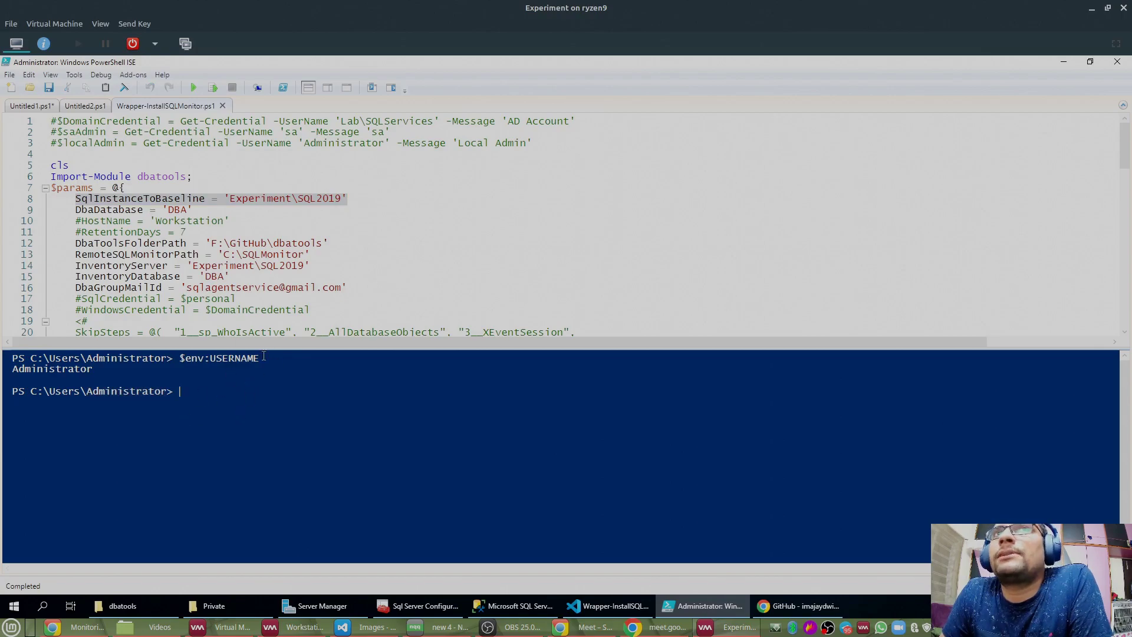
double_click(108, 393)
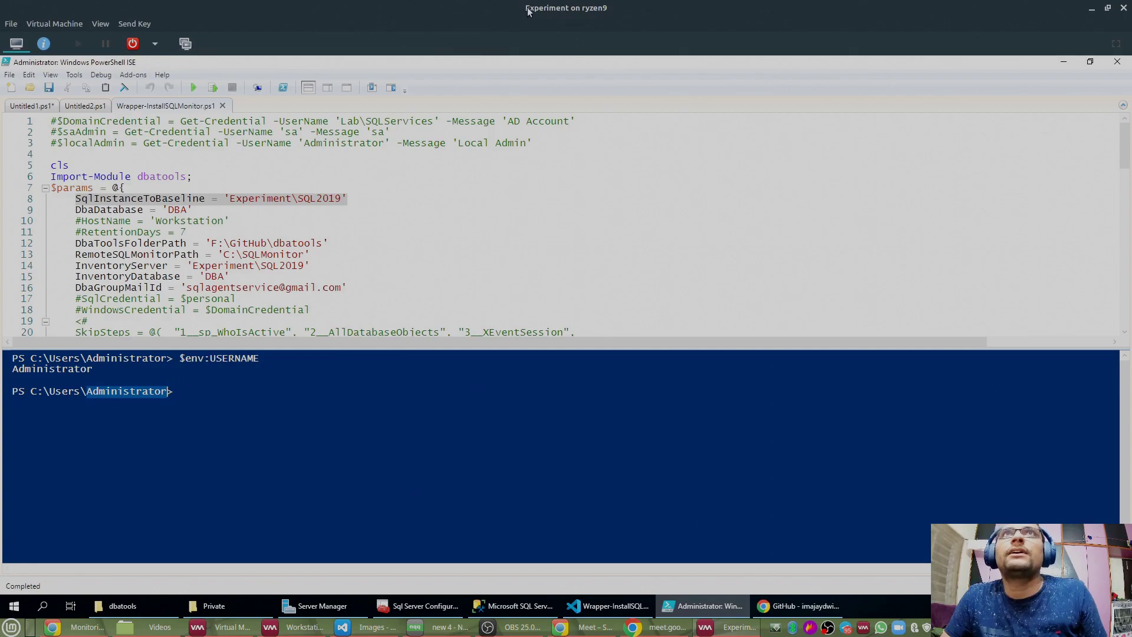
Step: Run $env:COMPUTERNAME in the ISE console, confirming the computer name EXPERIMENT
click(348, 396)
text($en)
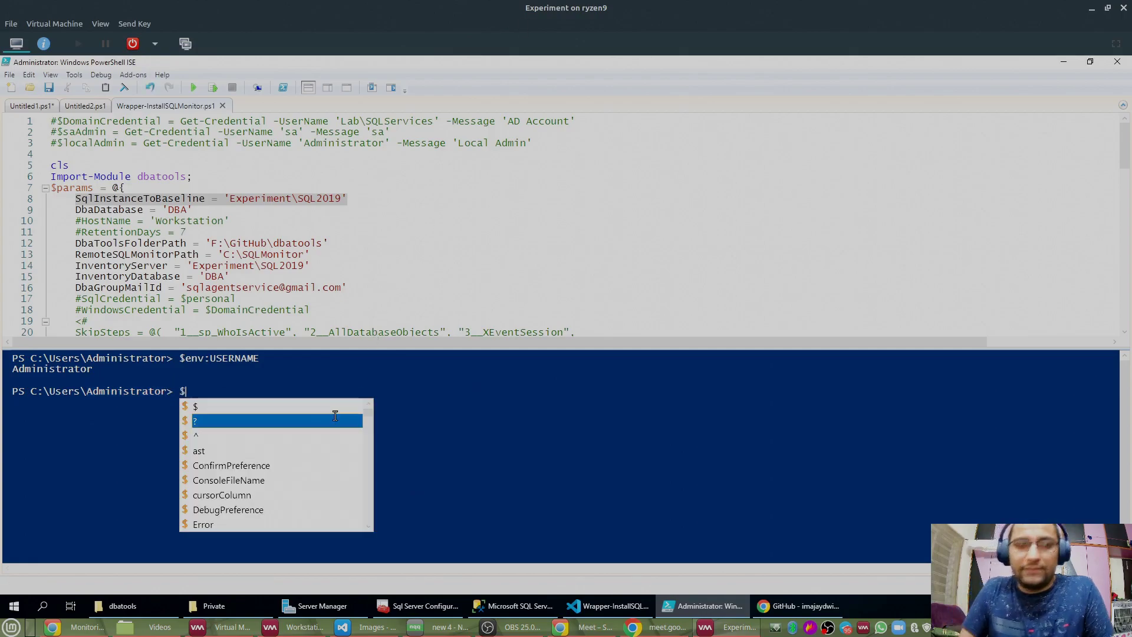
text(v:compu)
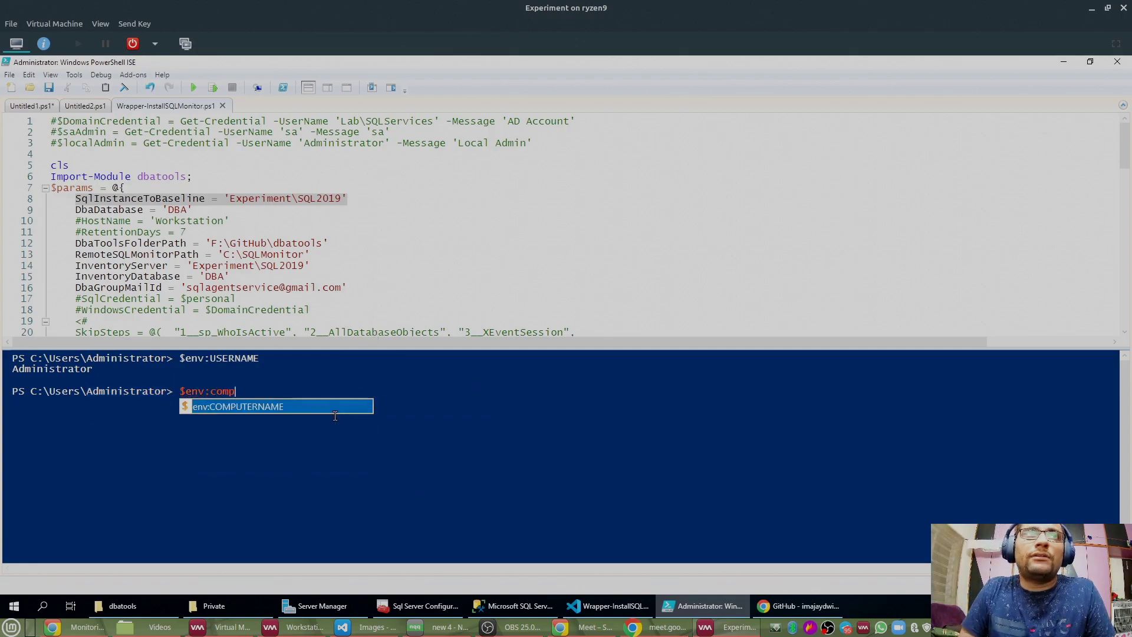
key(Return)
key(Return)
Step: Begin a 'ping ' command, then switch to the Workstation virtual machine
text(ping)
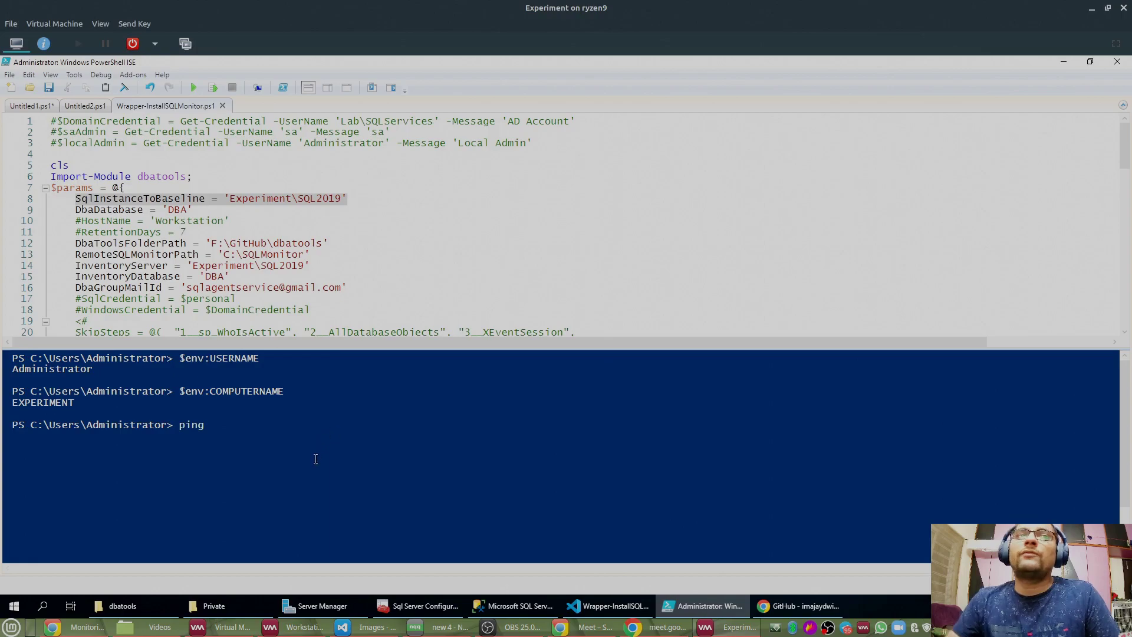
mouse_move(295, 627)
click(253, 545)
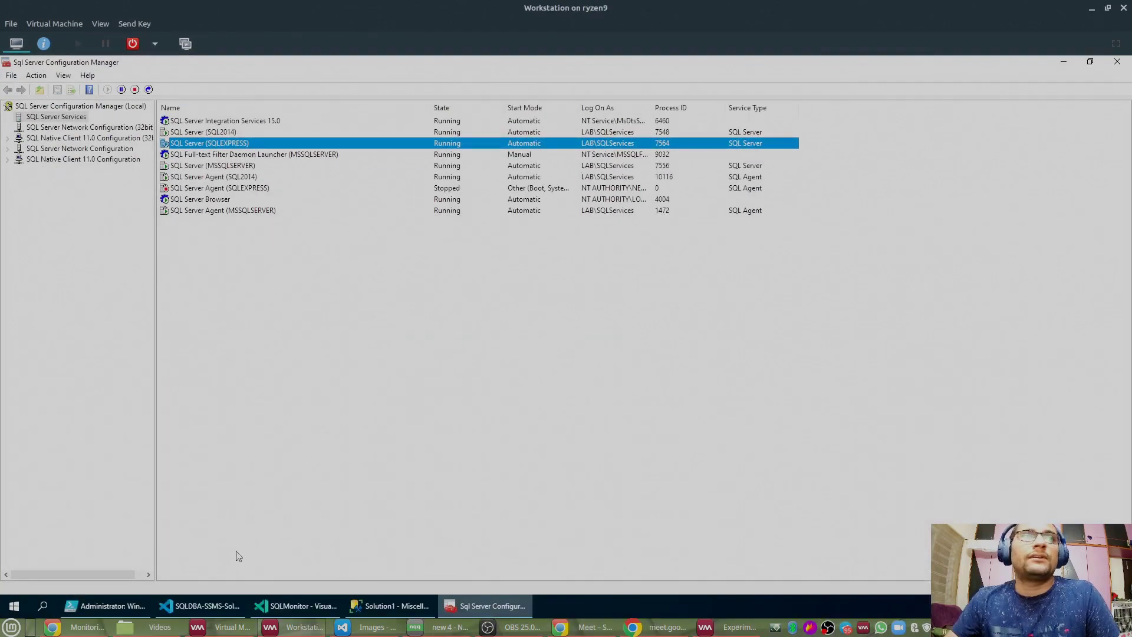
Step: Run ipconfig in the VS Code terminal to list the Workstation's network addresses
click(180, 606)
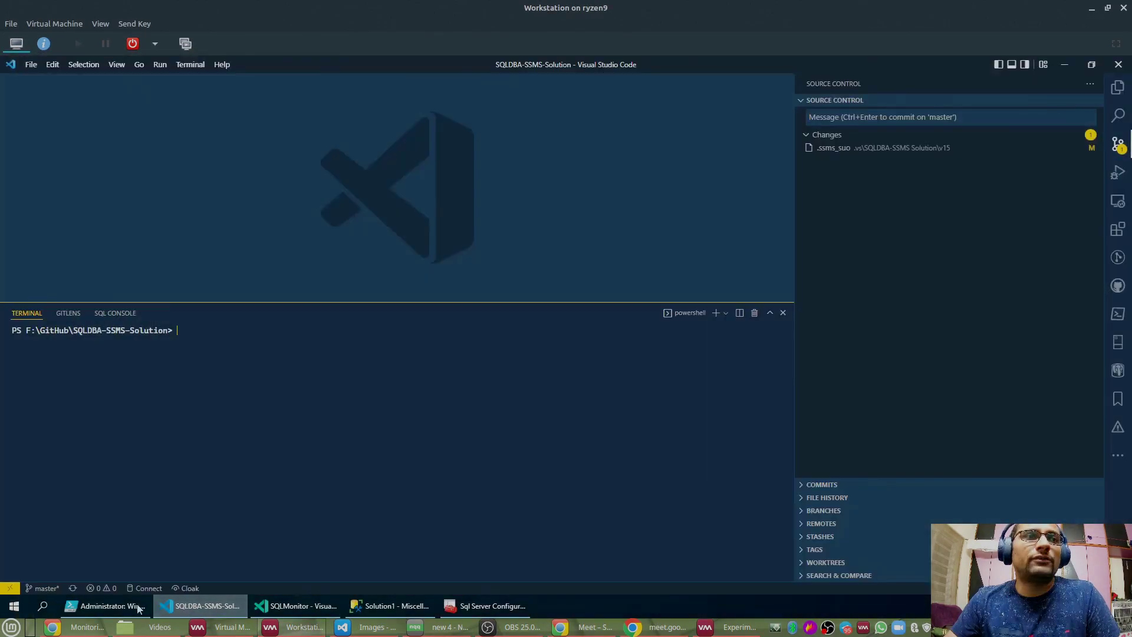
click(138, 605)
click(240, 604)
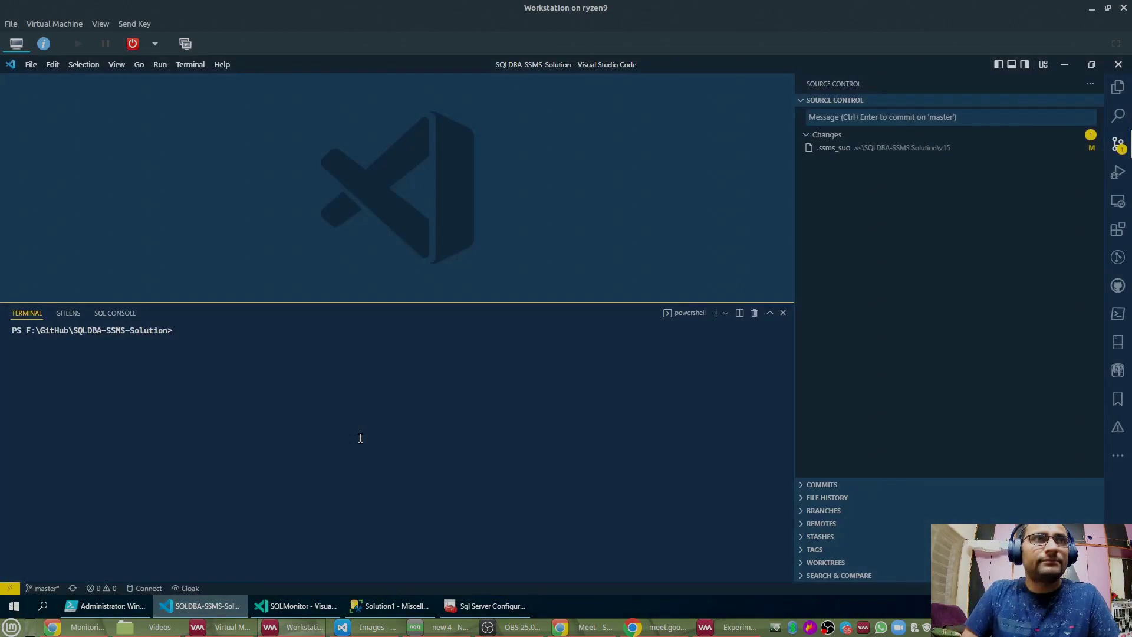
text(ipconfig)
key(Return)
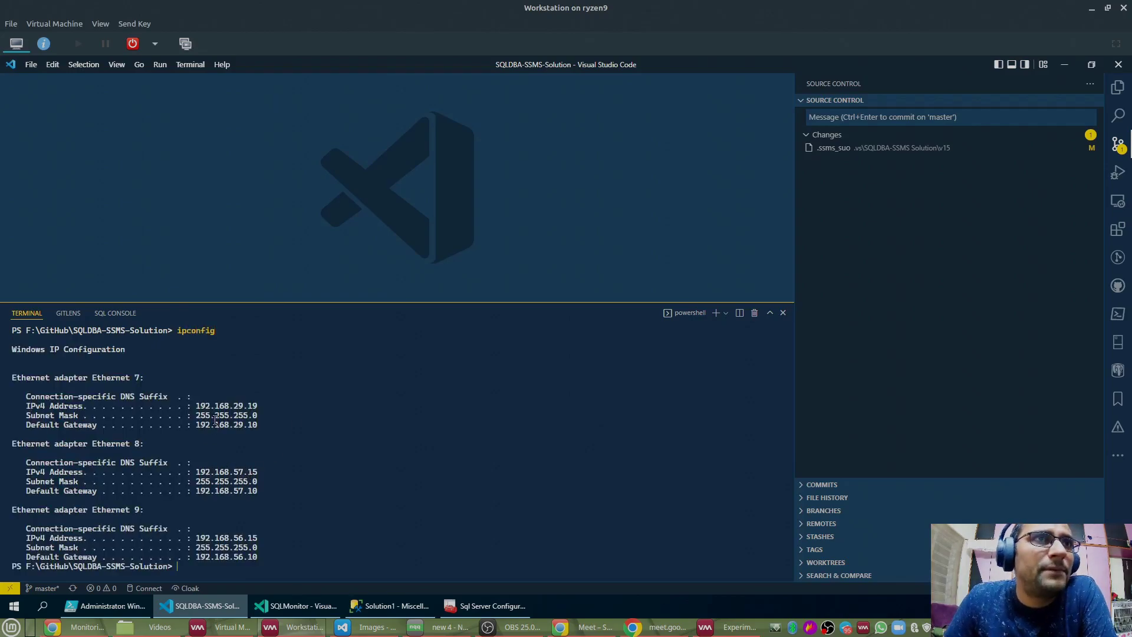
Step: Copy the Ethernet 9 IPv4 address 192.168.56.15 and return to the Experiment machine
drag(195, 471, 299, 475)
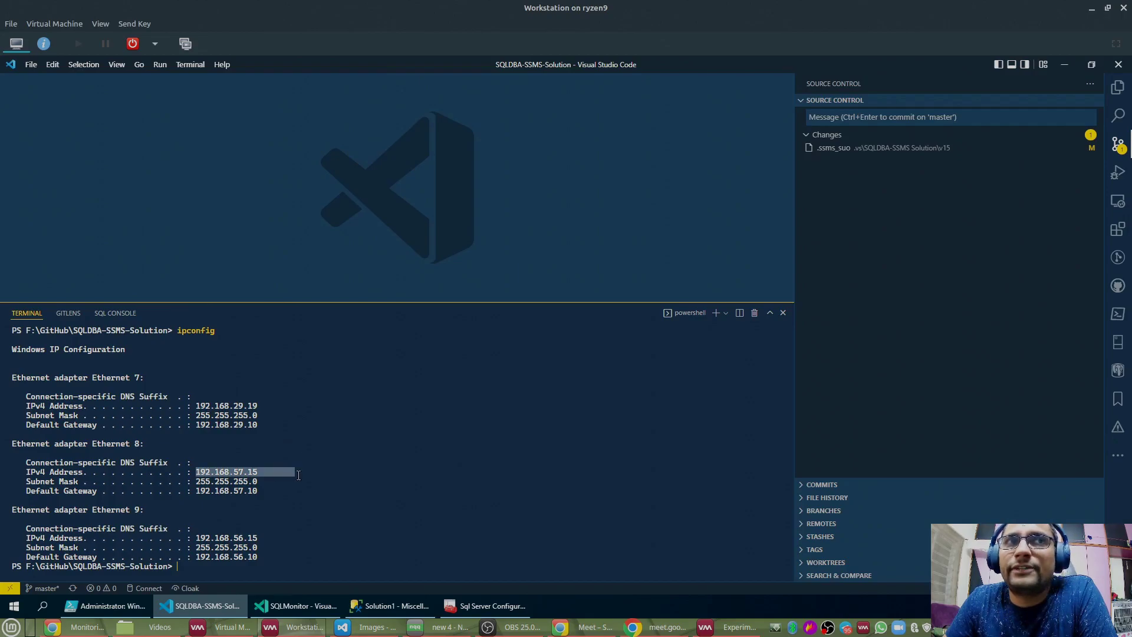
drag(192, 537, 258, 538)
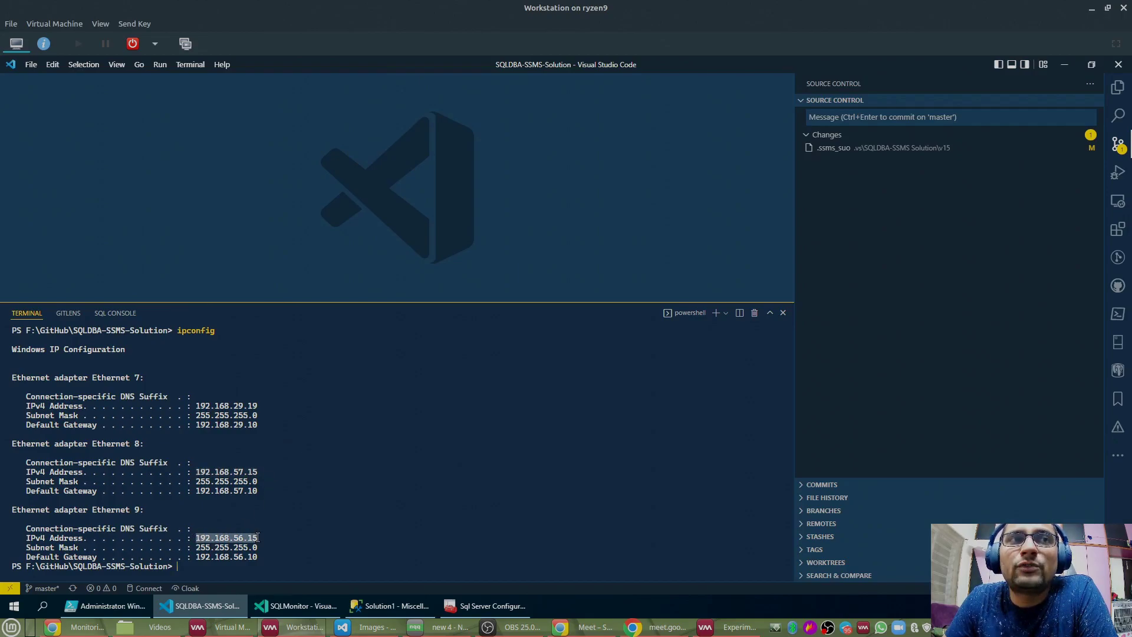
key(ctrl+c)
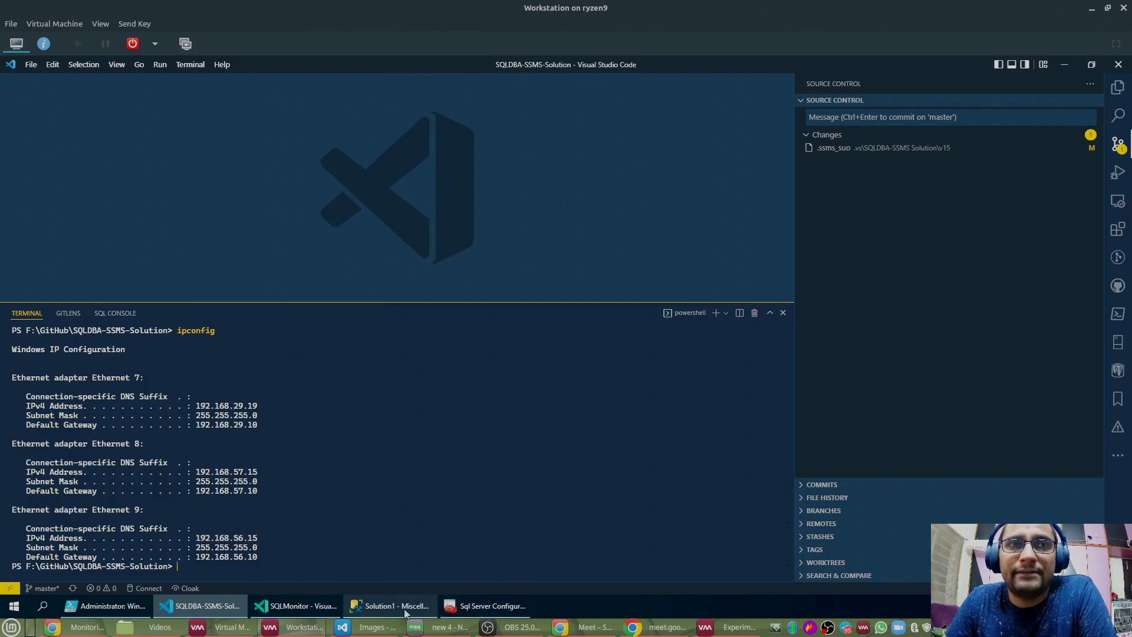
click(312, 629)
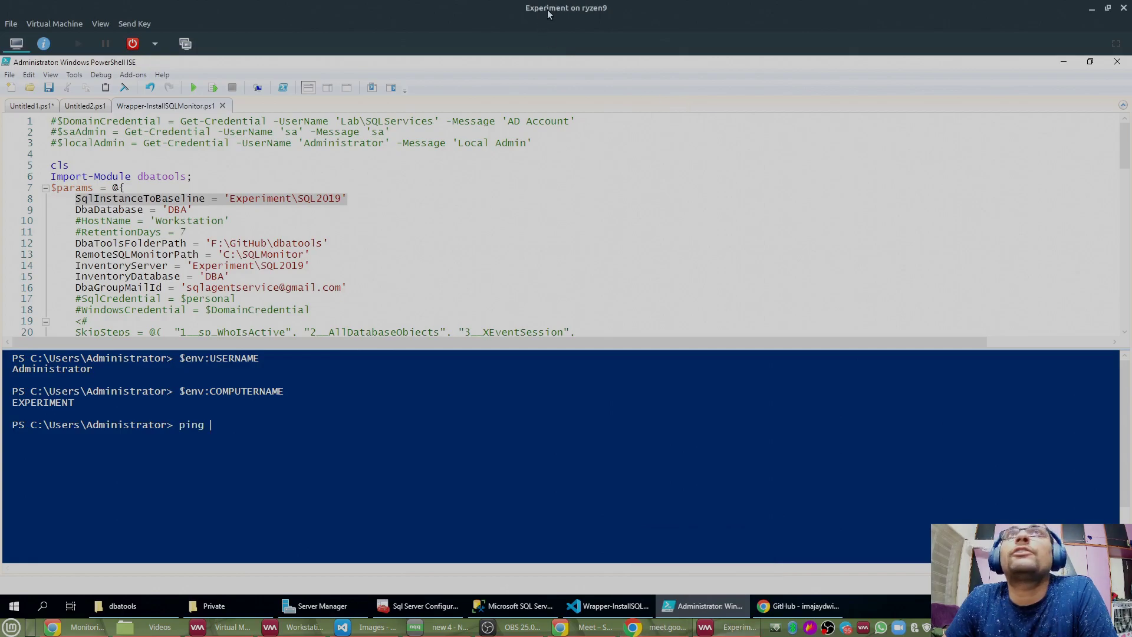
Step: Ping 192.168.56.15 with four replies and 0% loss, then switch to SQL Server Management Studio
right_click(372, 398)
click(404, 427)
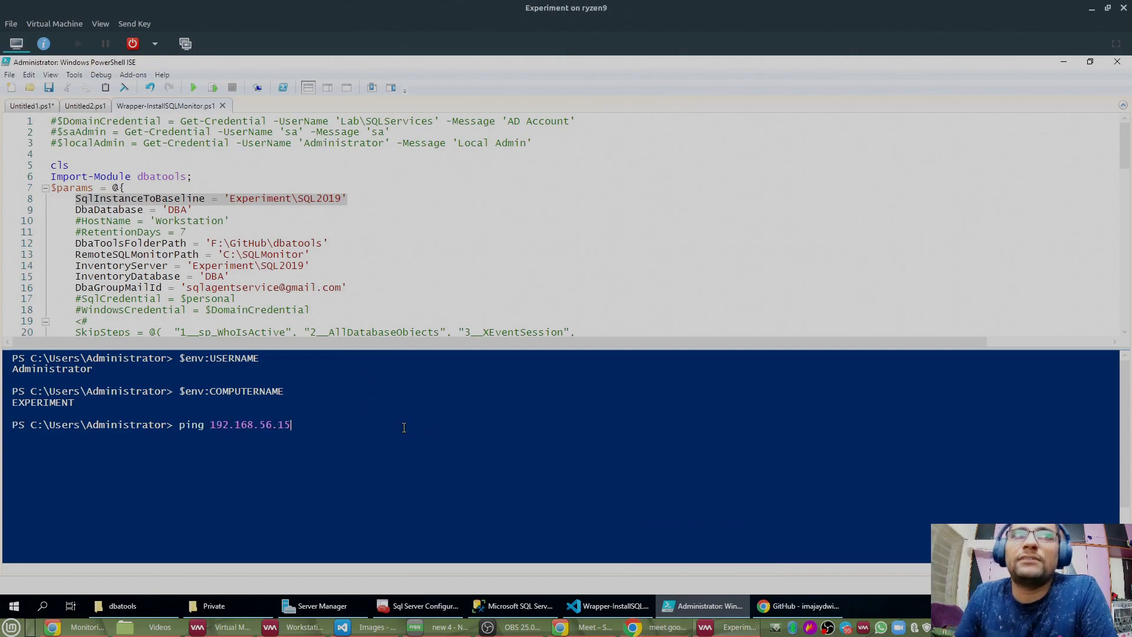
key(Return)
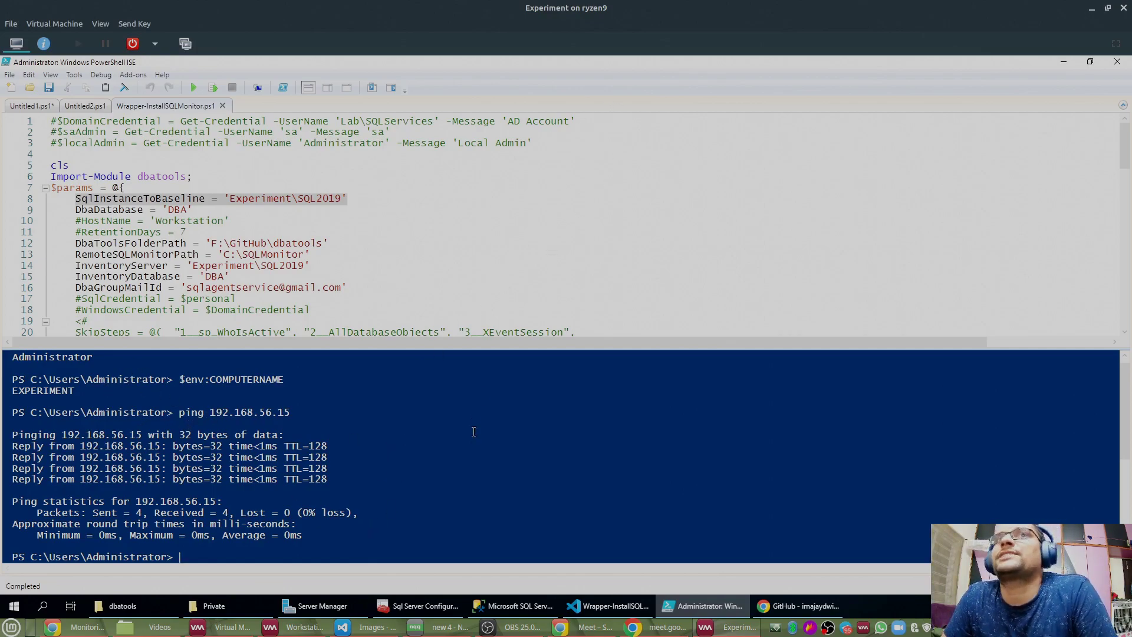
click(515, 602)
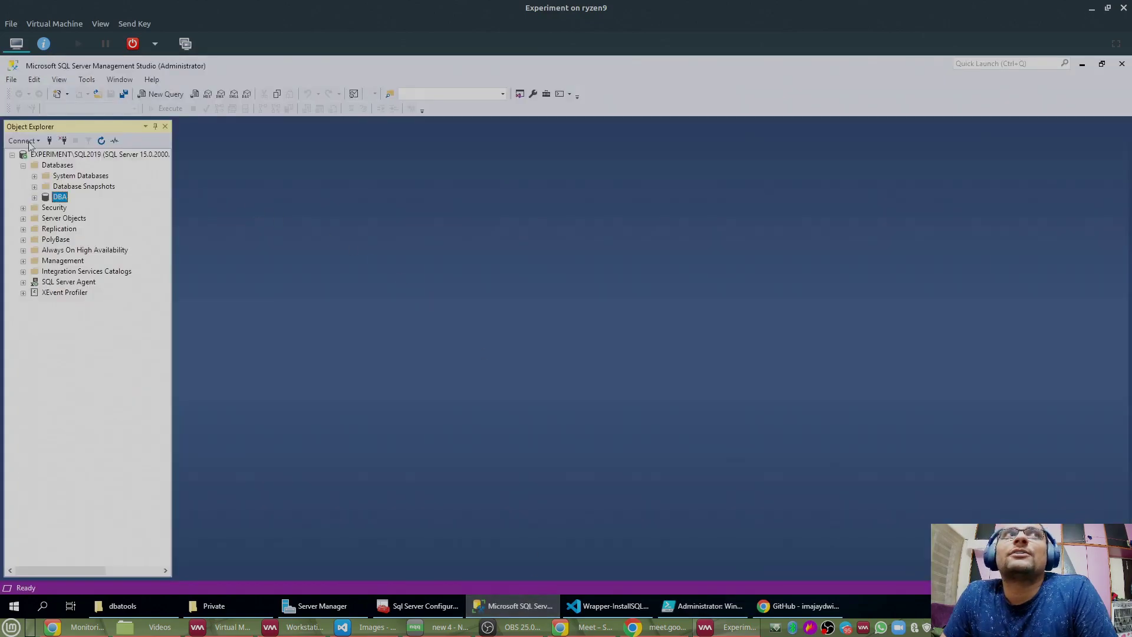
Step: Try connecting SQL Server Management Studio to server 192.168.56.15 with Windows Authentication
double_click(50, 155)
click(50, 141)
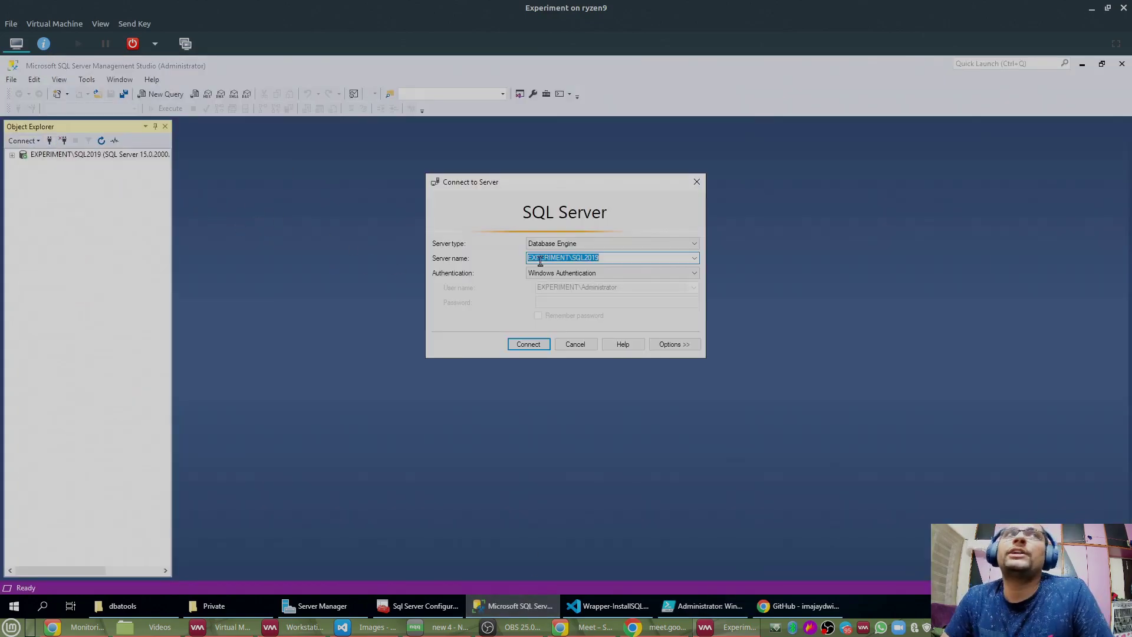
text(192.168.56.15)
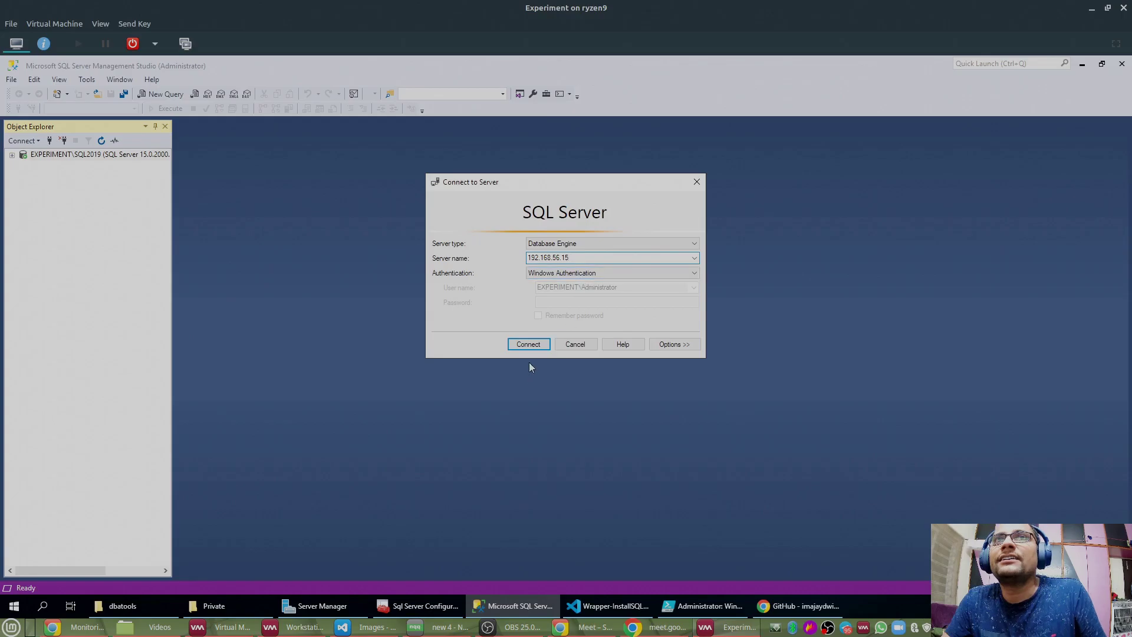
click(528, 344)
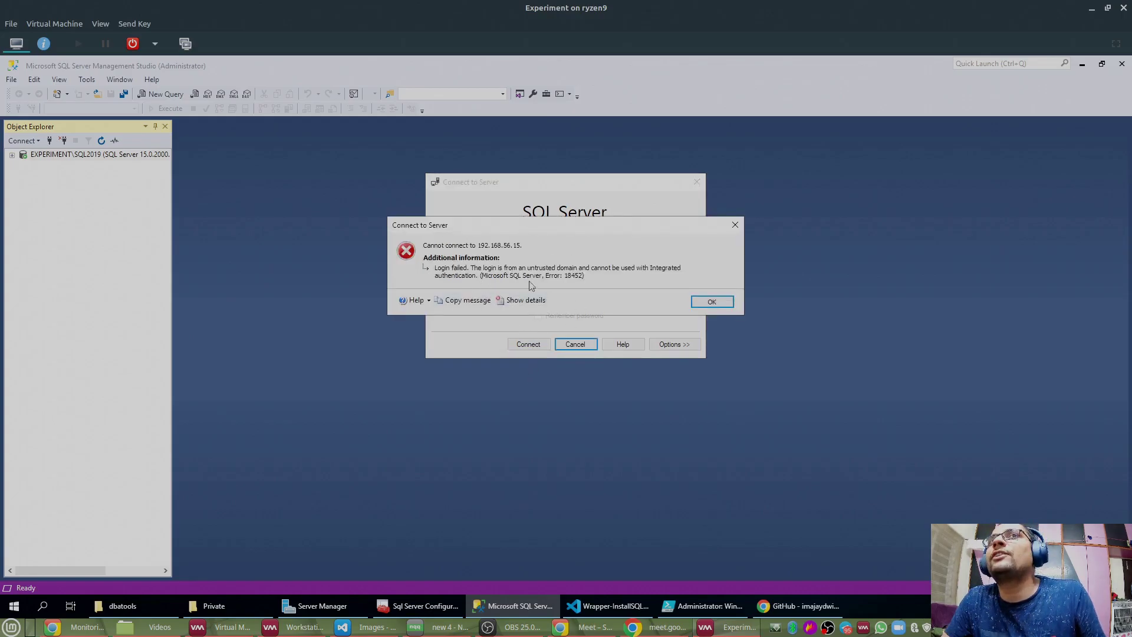
Step: Dismiss login error 18452, cancel the connection, and return to PowerShell ISE
drag(643, 227, 663, 264)
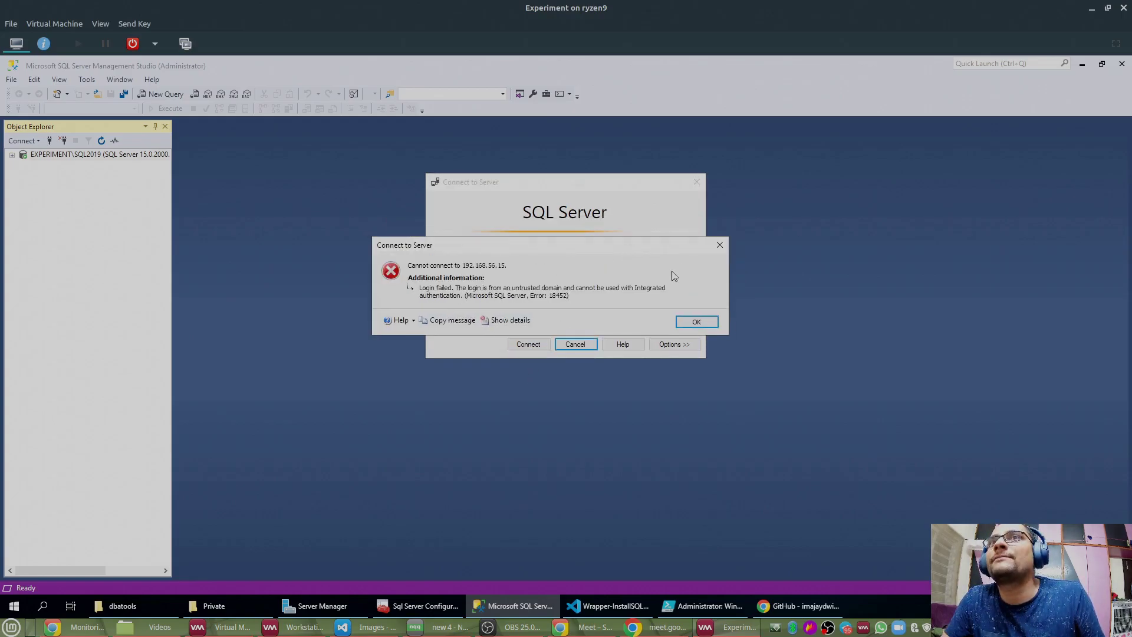
click(691, 322)
click(576, 345)
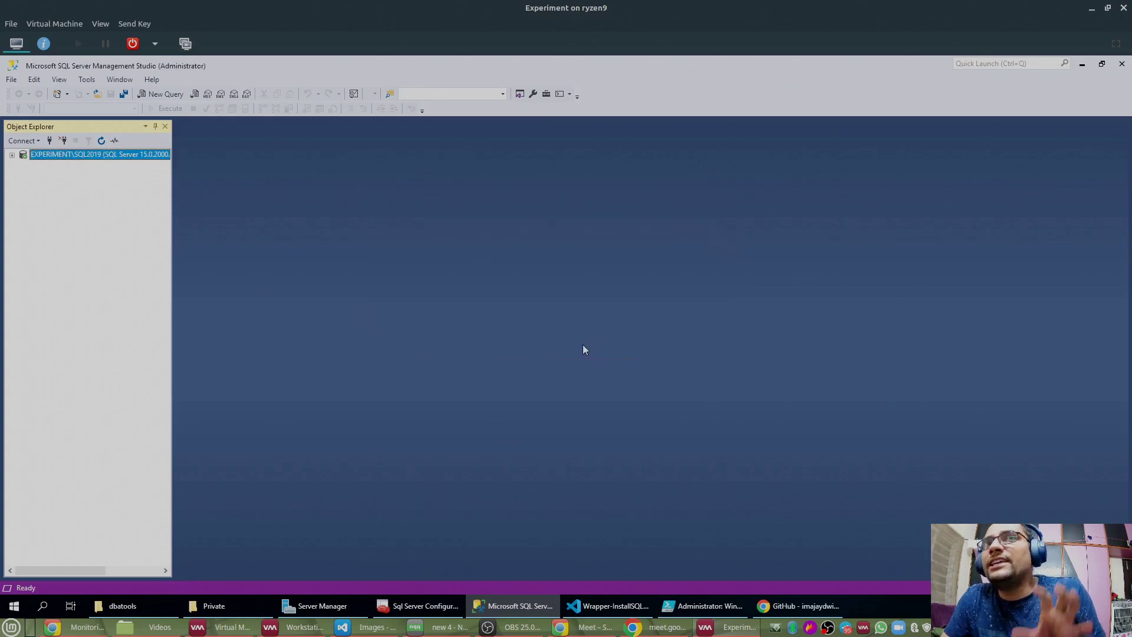
click(677, 599)
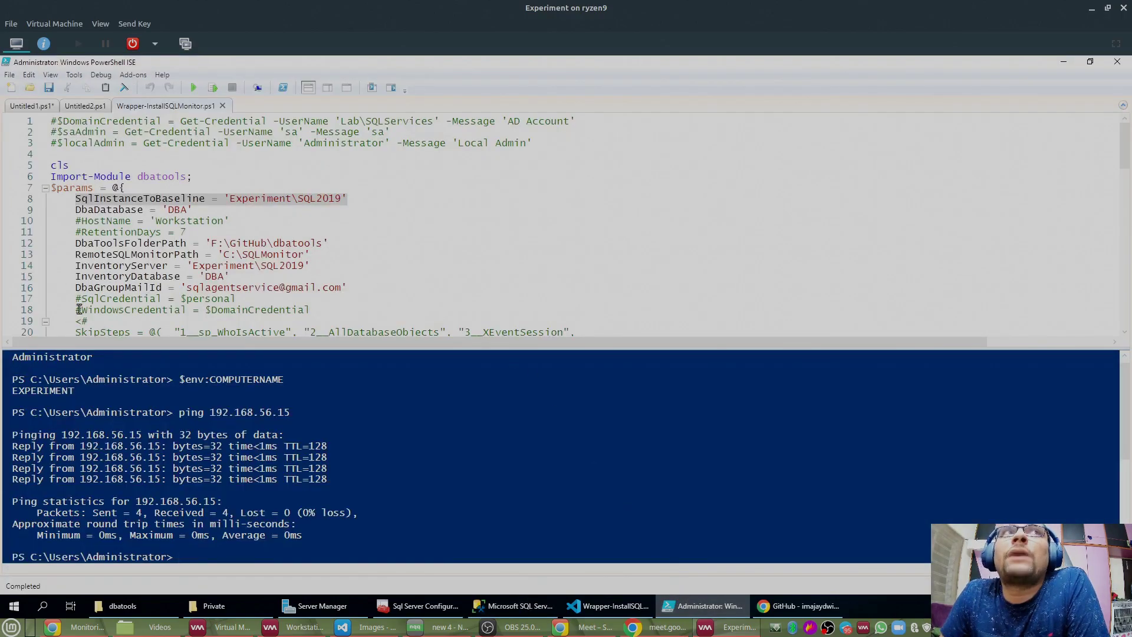
drag(83, 298, 283, 297)
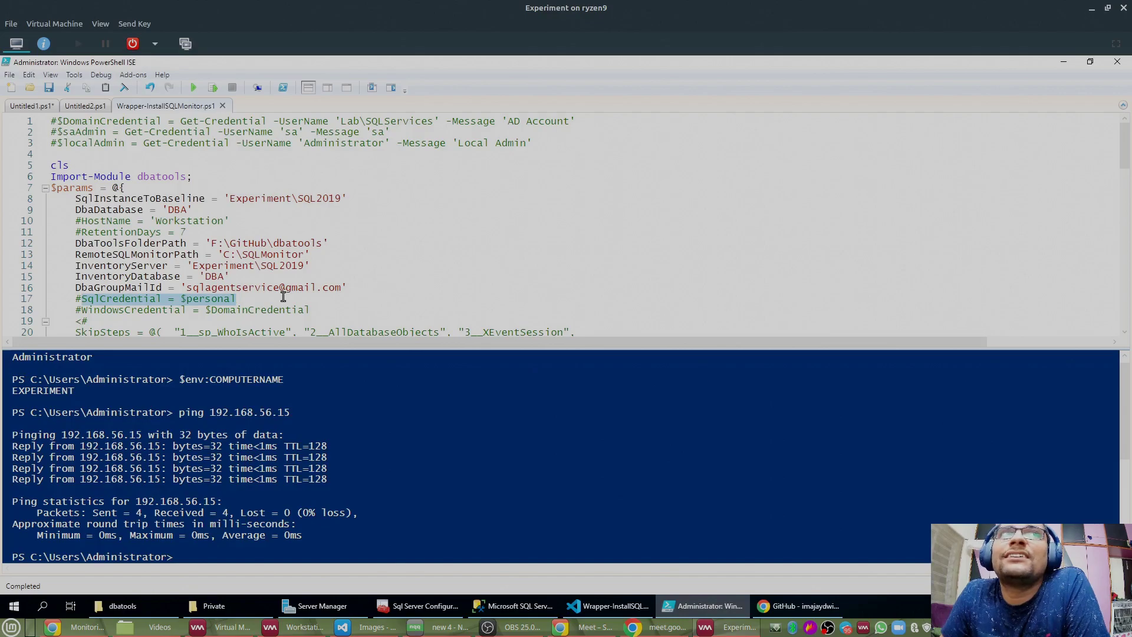
drag(82, 311, 319, 311)
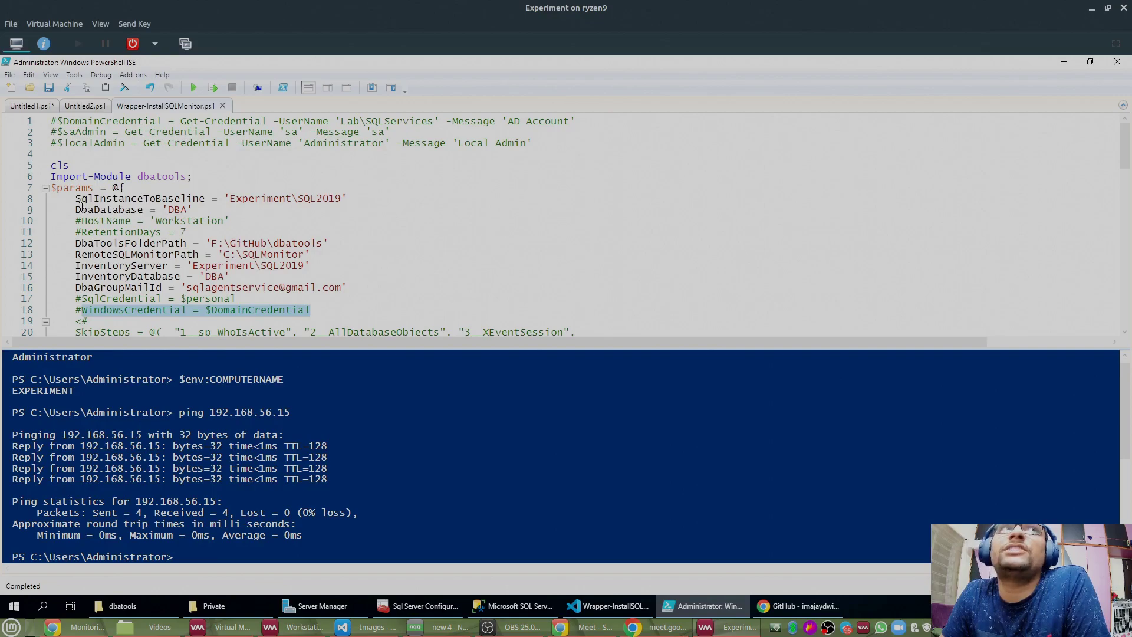
drag(76, 200, 396, 200)
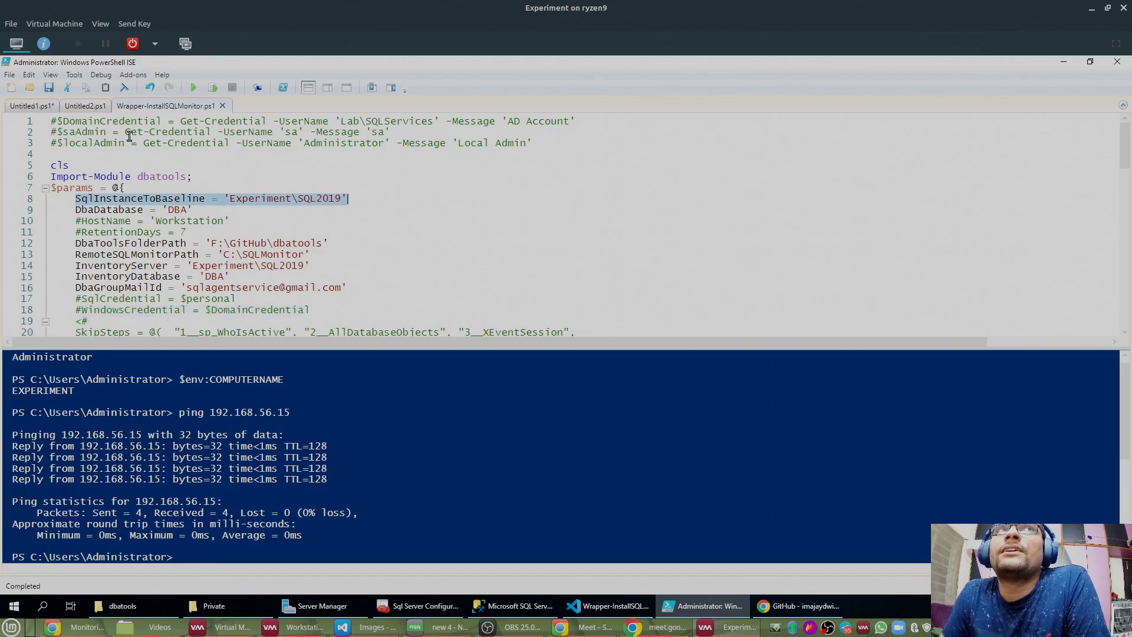
click(73, 200)
drag(72, 201, 355, 198)
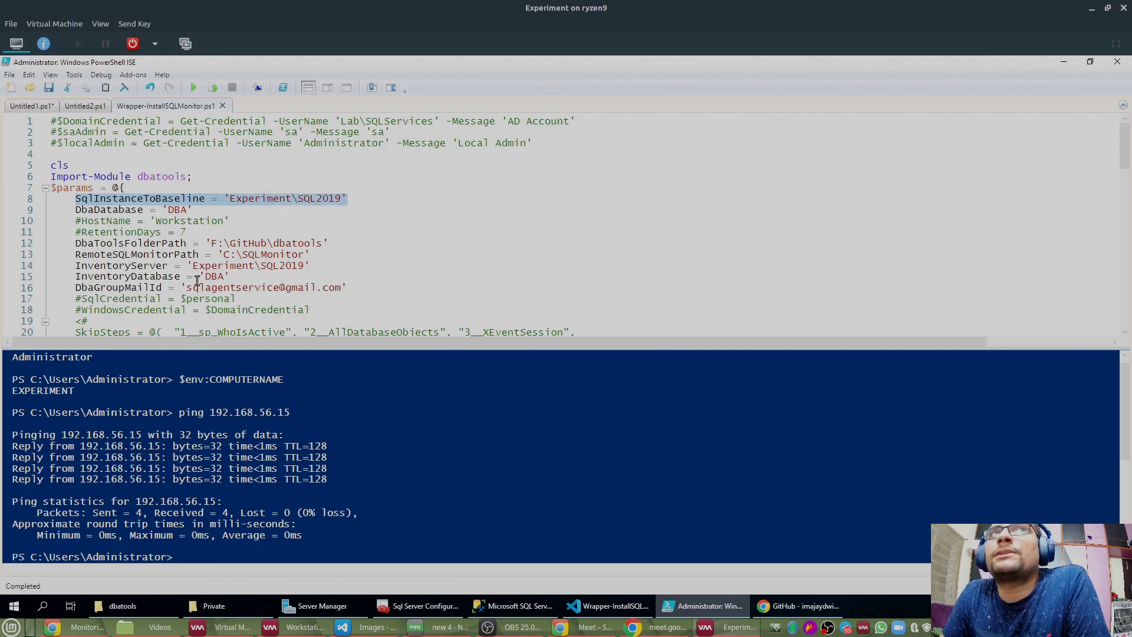
drag(81, 310, 313, 309)
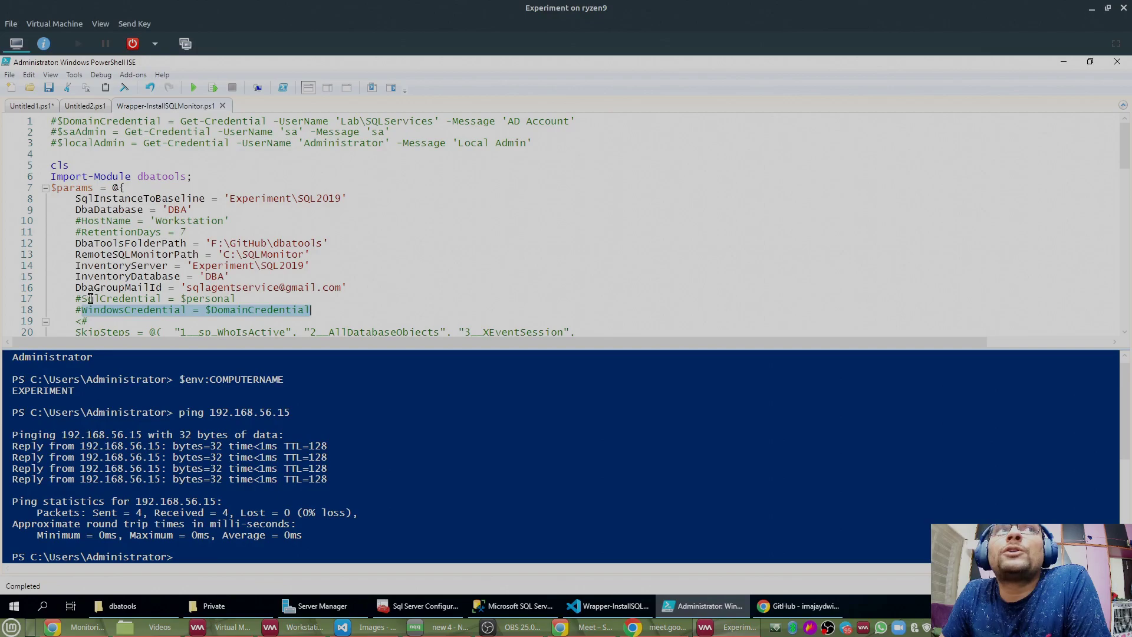
drag(82, 300, 237, 298)
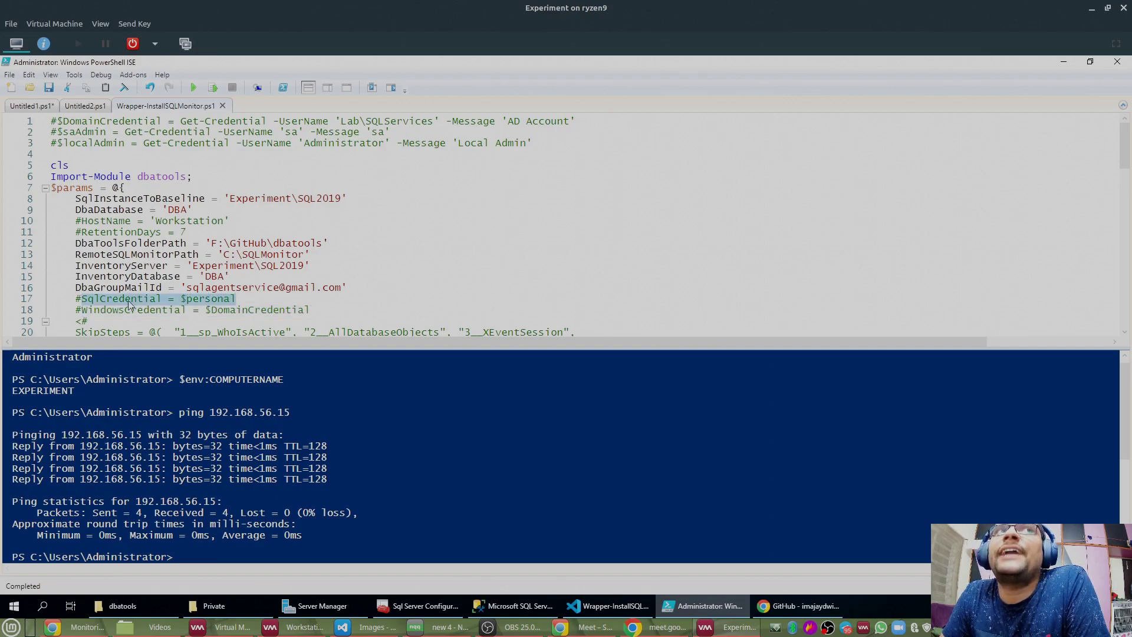
drag(77, 299, 326, 309)
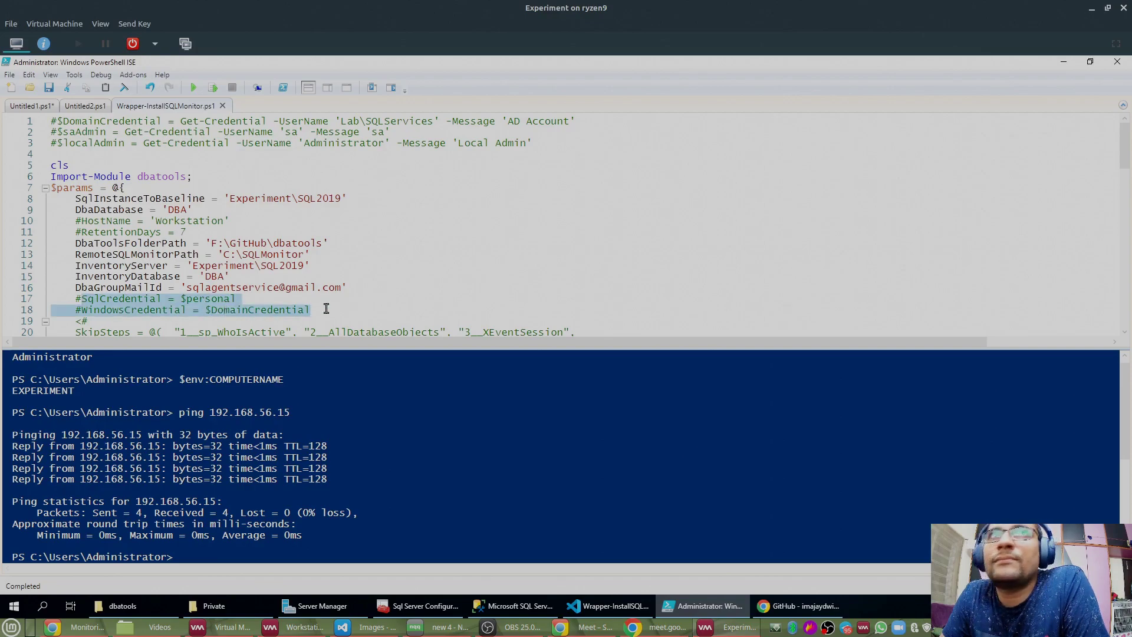
click(104, 308)
drag(82, 309, 345, 308)
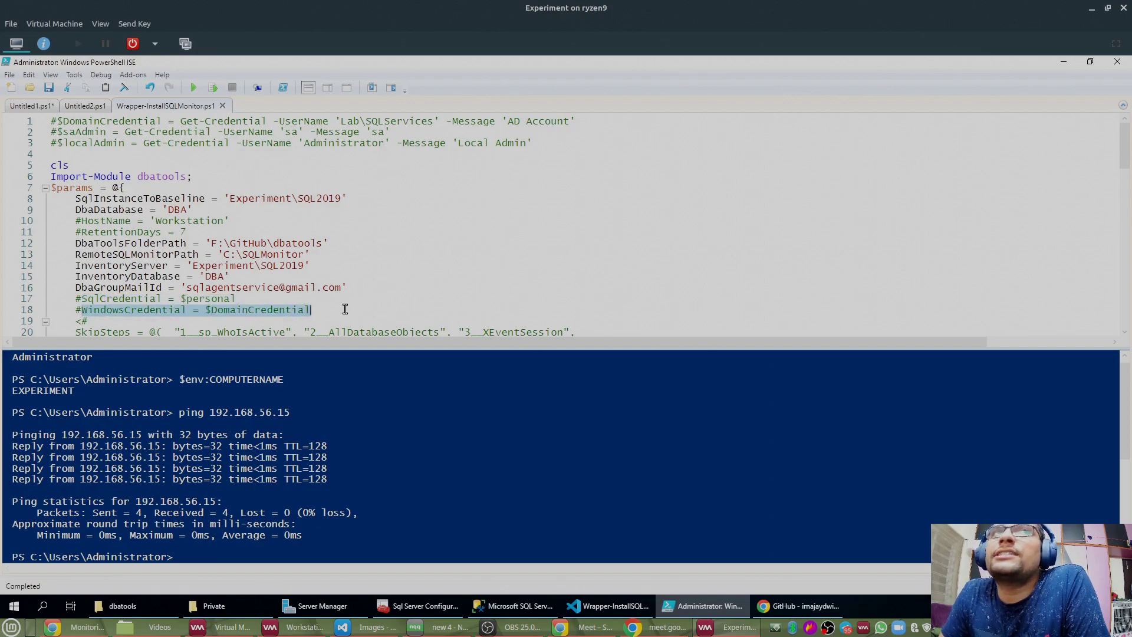
click(314, 308)
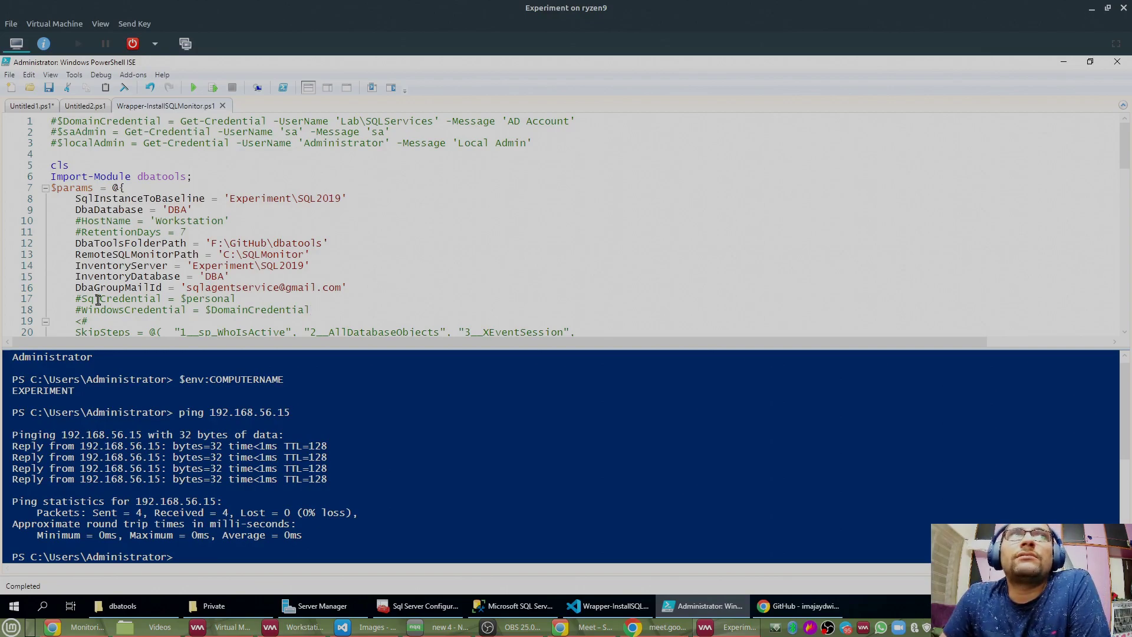
double_click(99, 301)
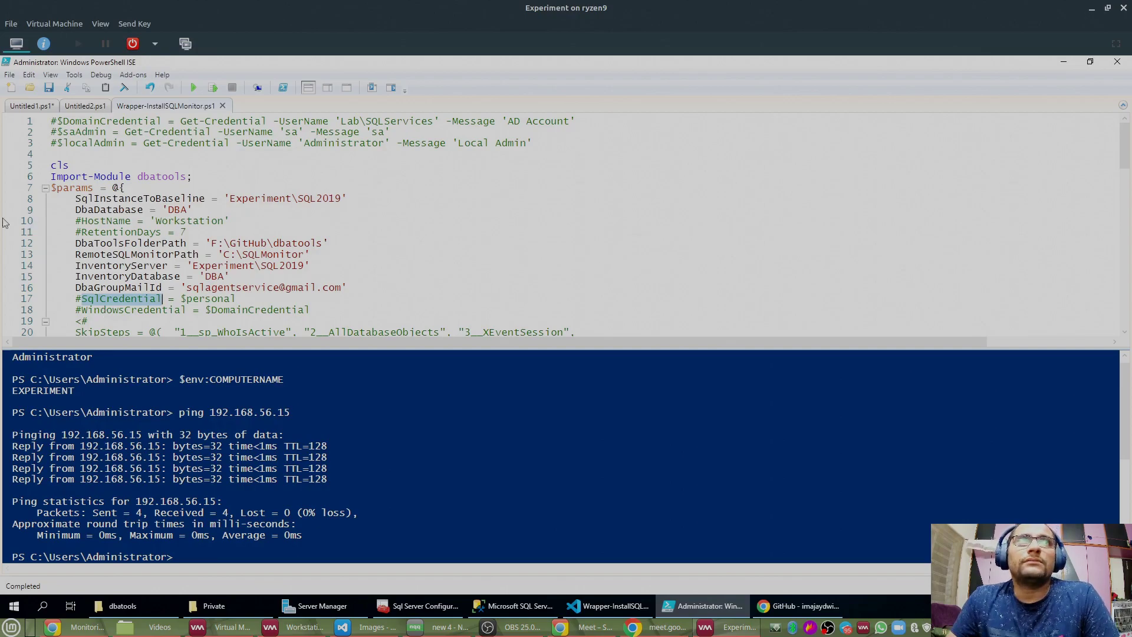
click(194, 453)
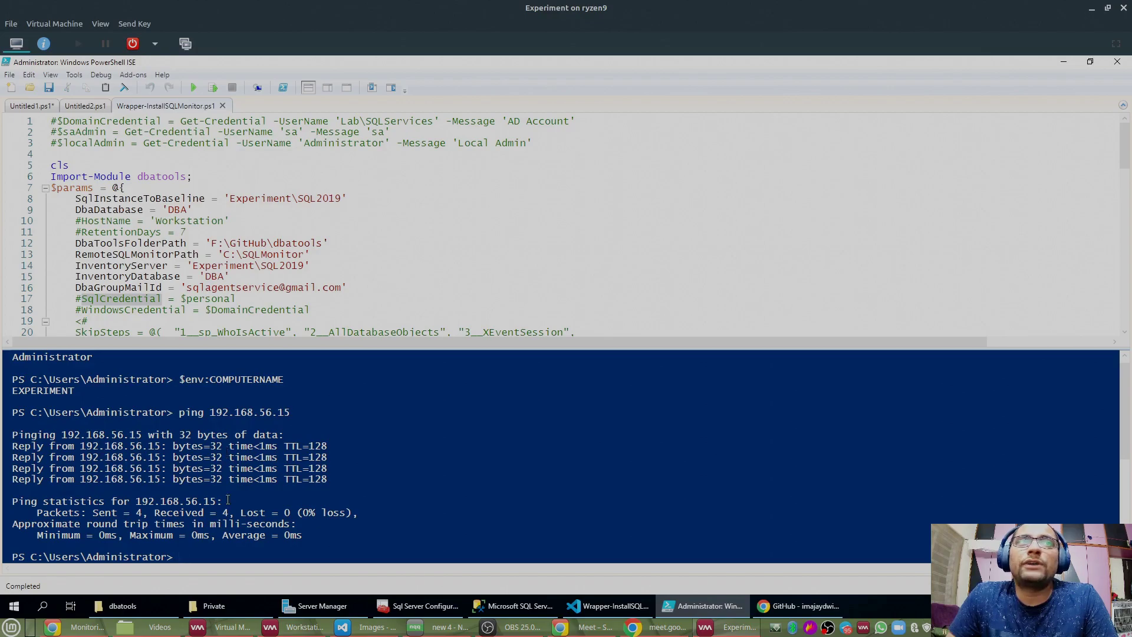
double_click(119, 557)
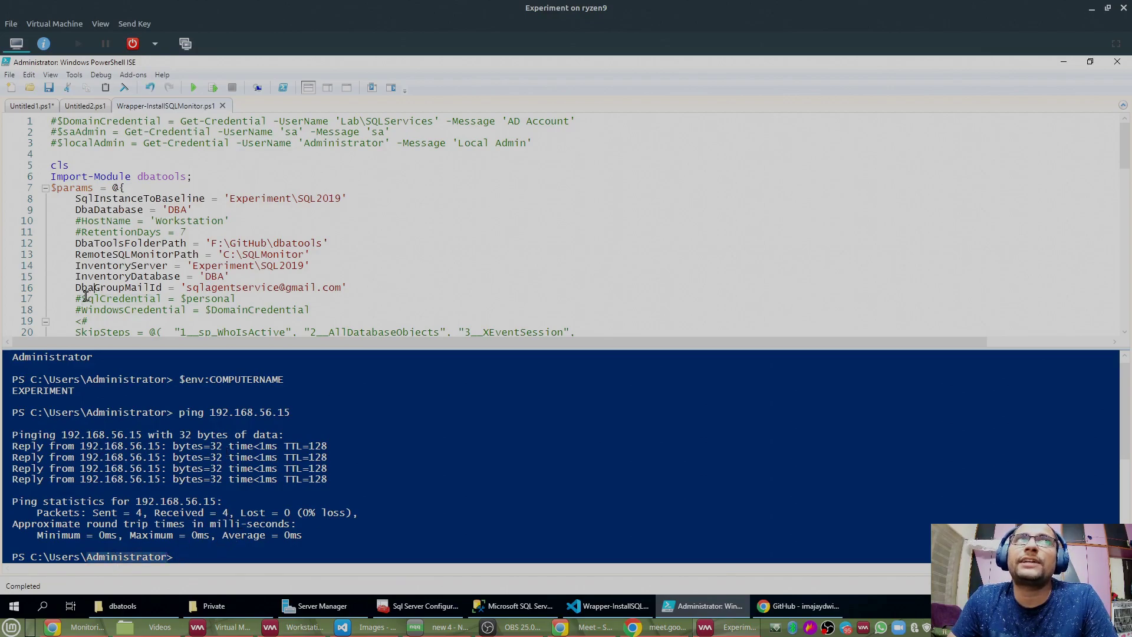
drag(82, 299, 167, 301)
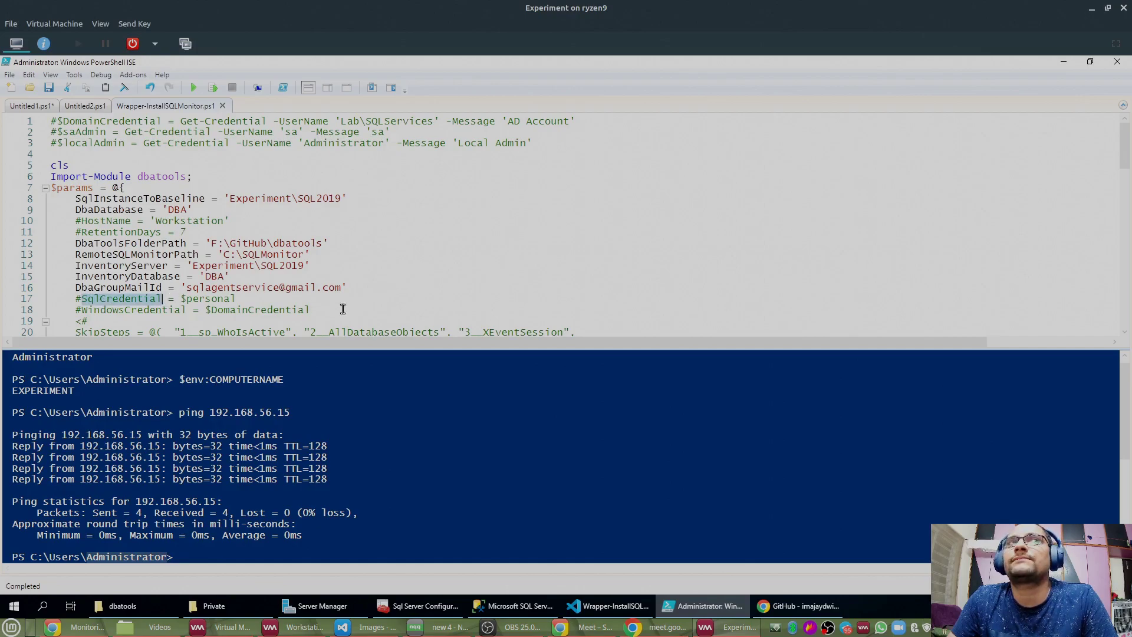
click(298, 436)
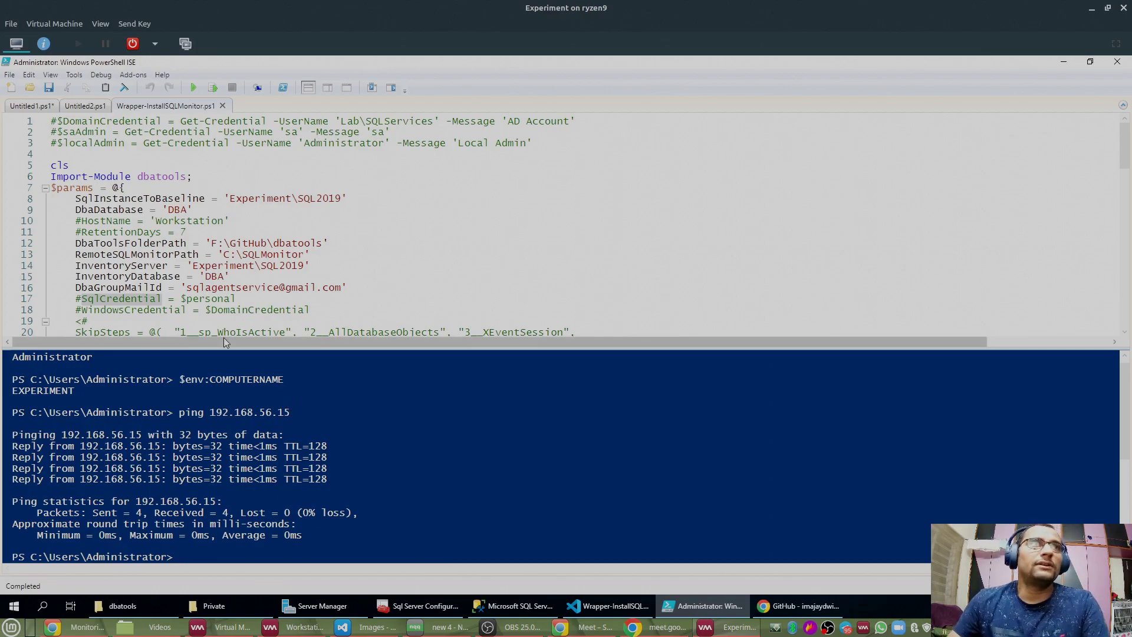
click(67, 319)
drag(76, 299, 343, 310)
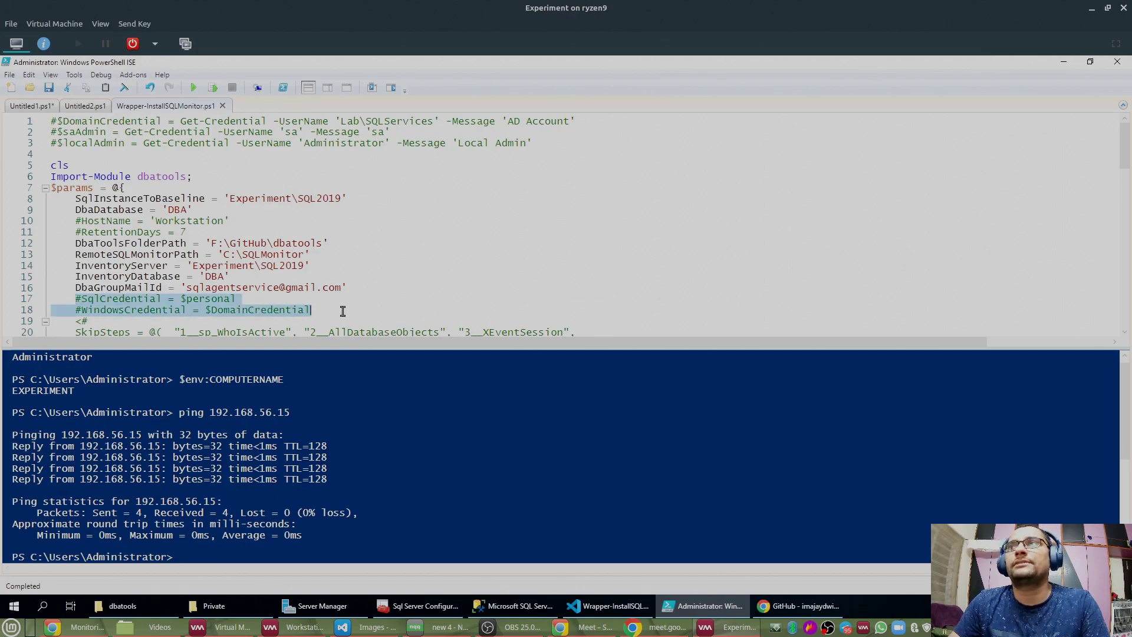
click(345, 181)
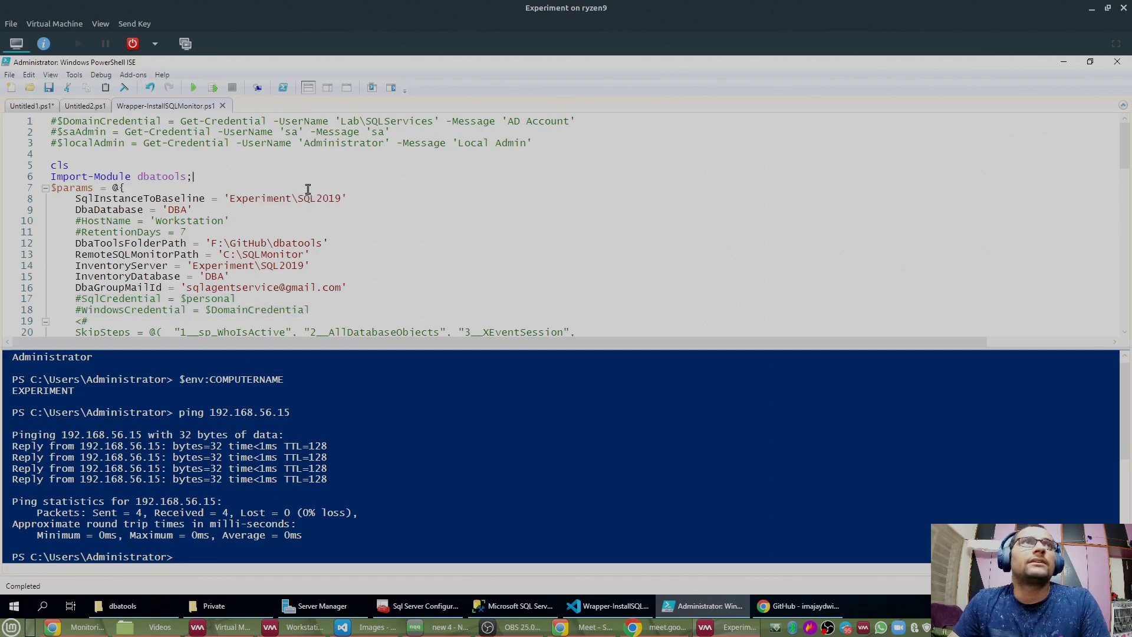
Step: Clear the ISE console with cls
click(261, 376)
text(cls\)
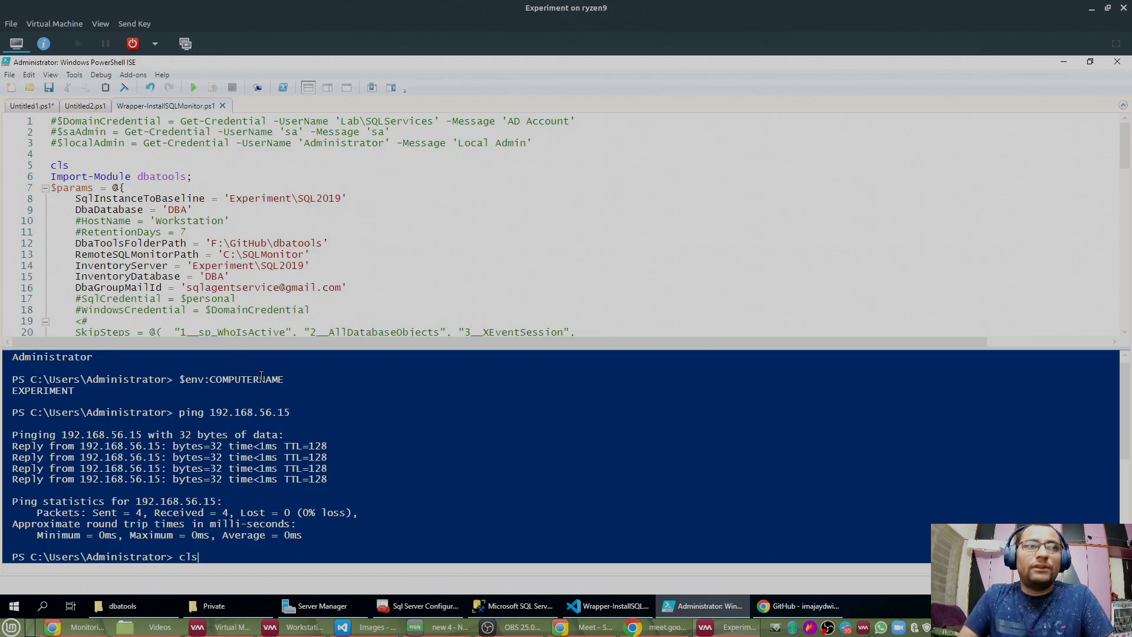
key(Return)
text(cls)
key(Return)
Step: Run the wrapper script and enlarge the console to read its WindowsCredential proxy error
click(191, 88)
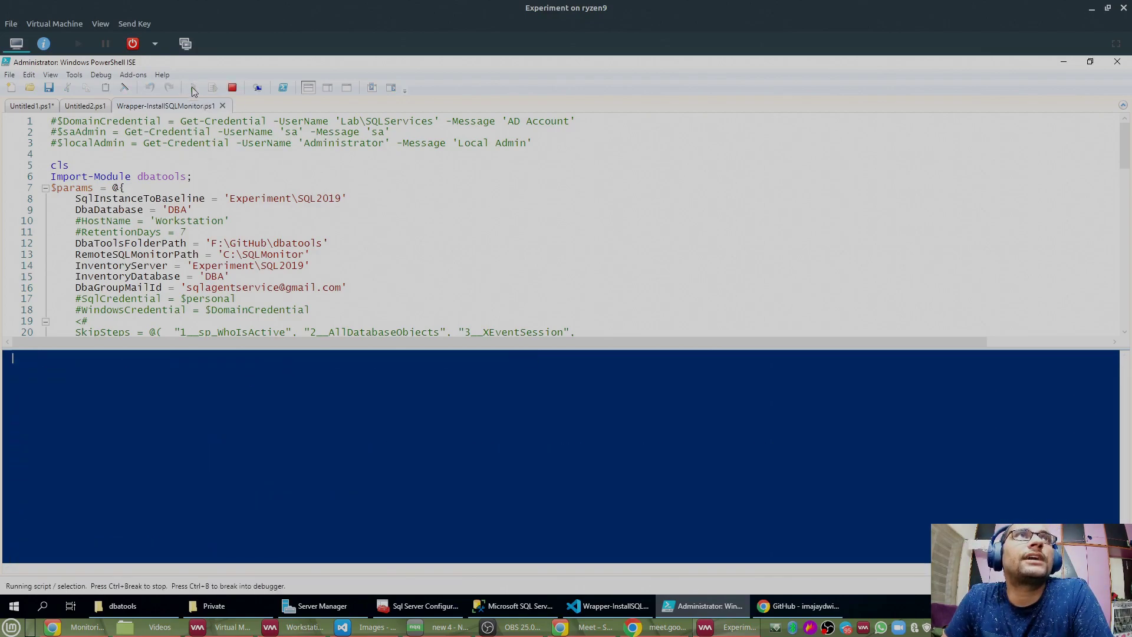
drag(286, 271, 284, 247)
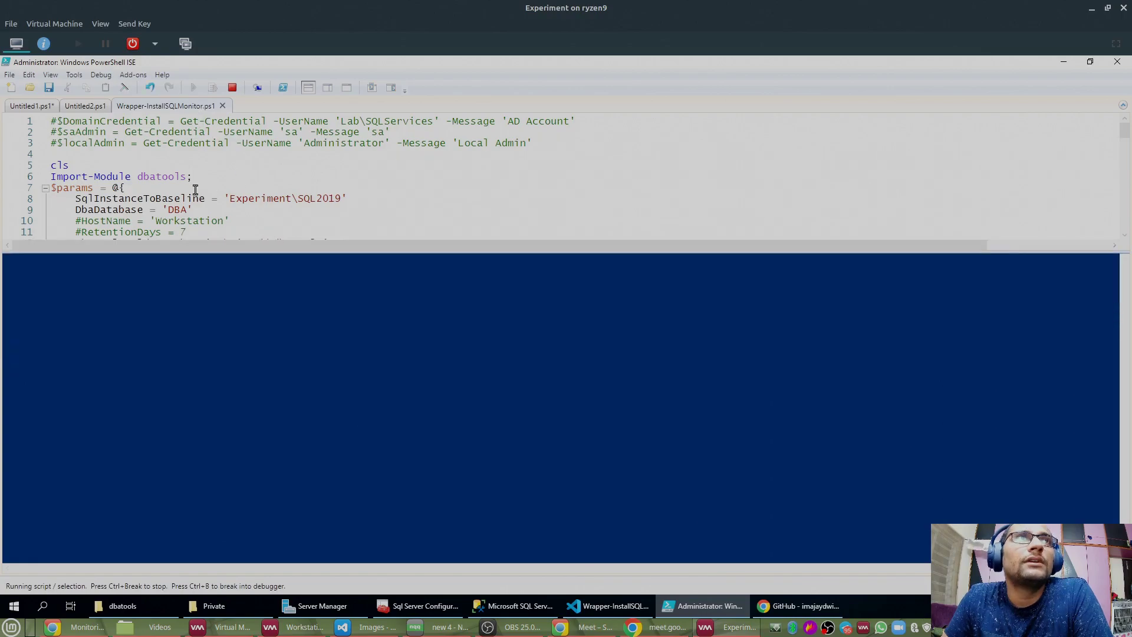
drag(197, 177, 49, 177)
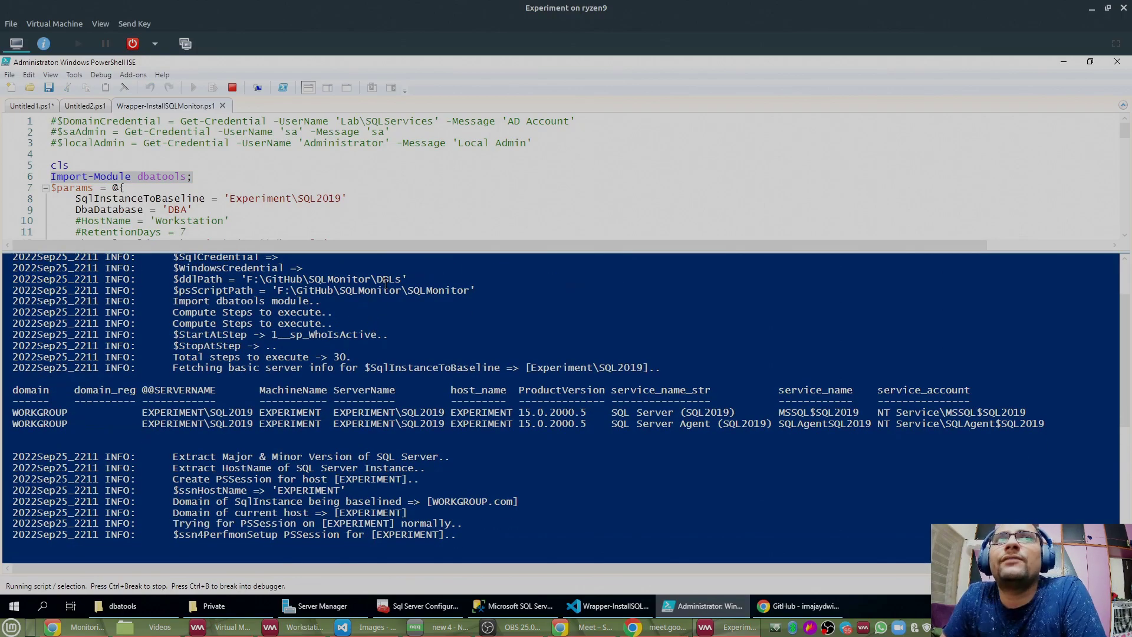
drag(395, 248, 405, 172)
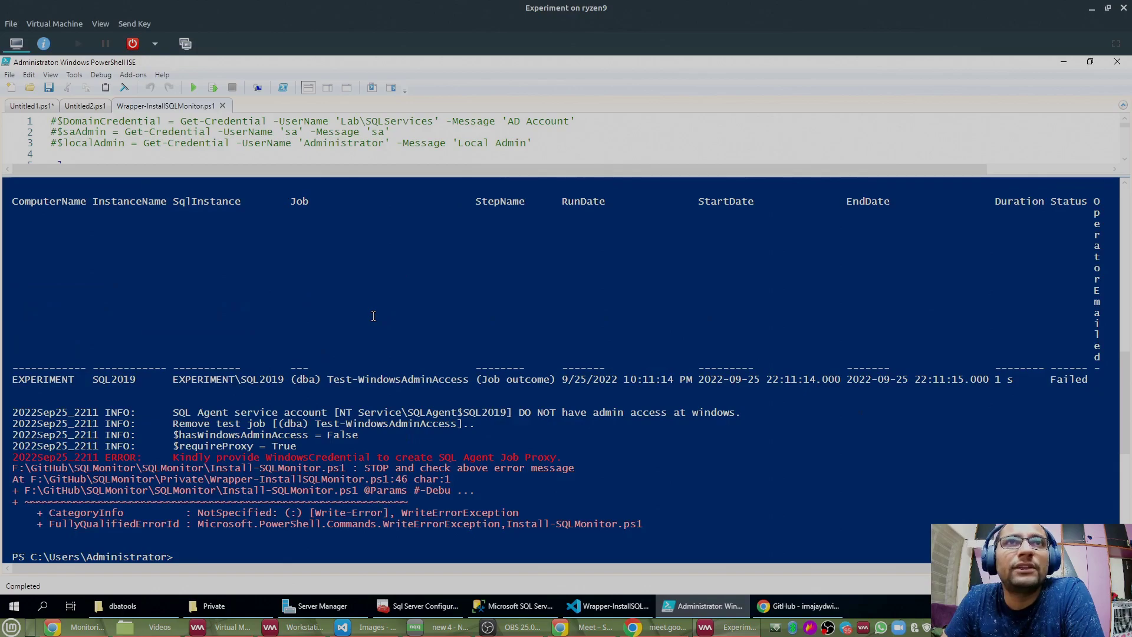
scroll(380, 454, up, 8)
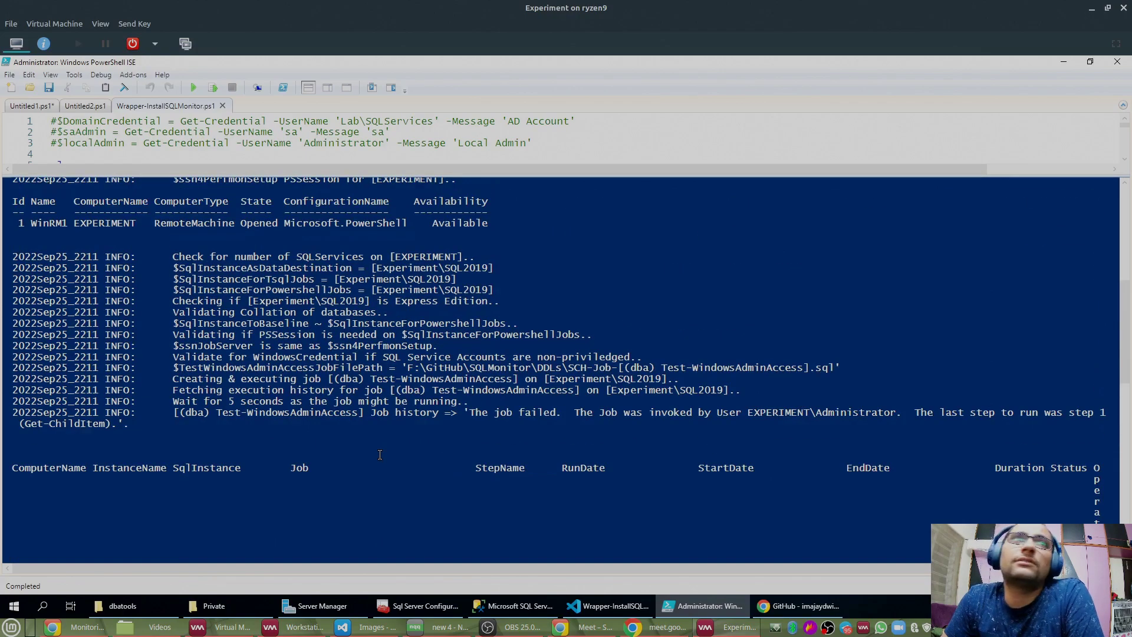
scroll(379, 454, down, 5)
scroll(380, 453, down, 4)
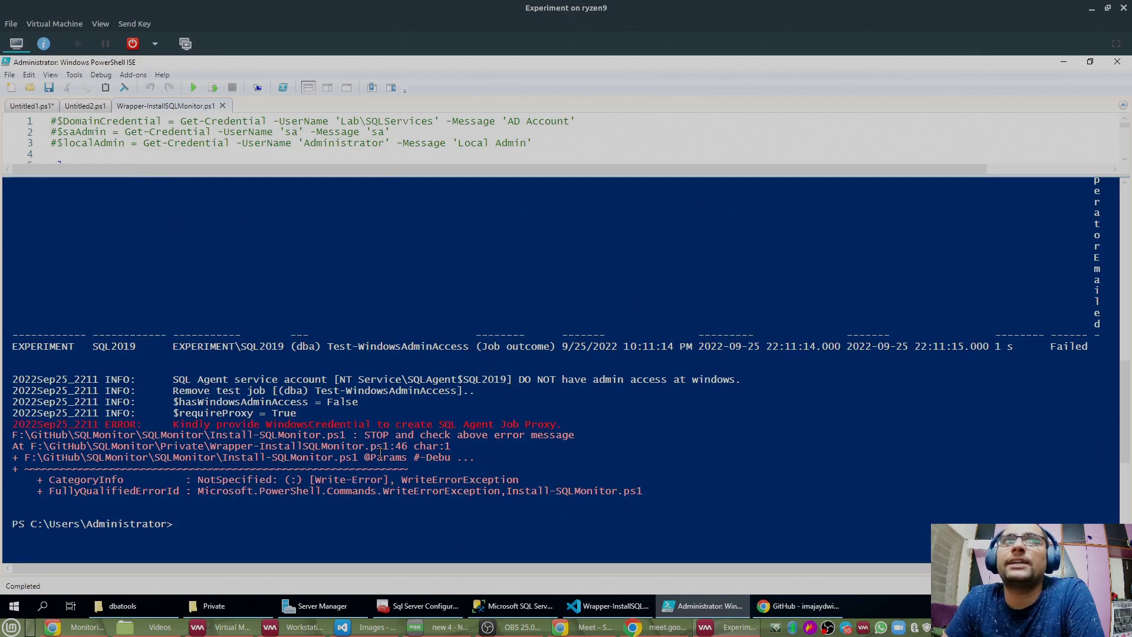
scroll(270, 263, up, 15)
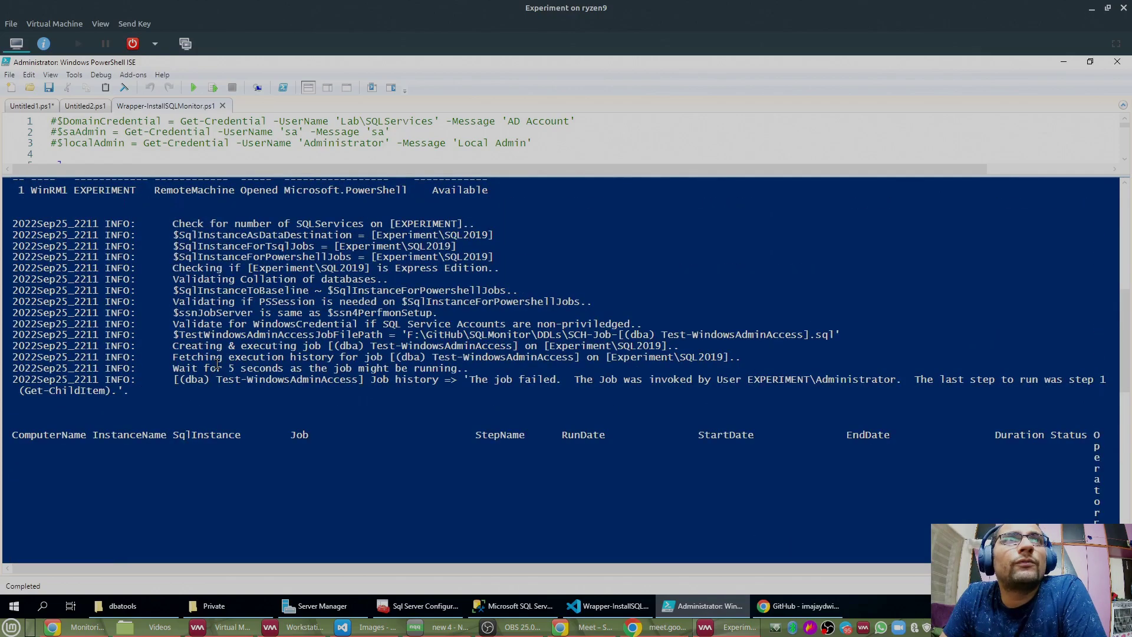
scroll(270, 262, down, 12)
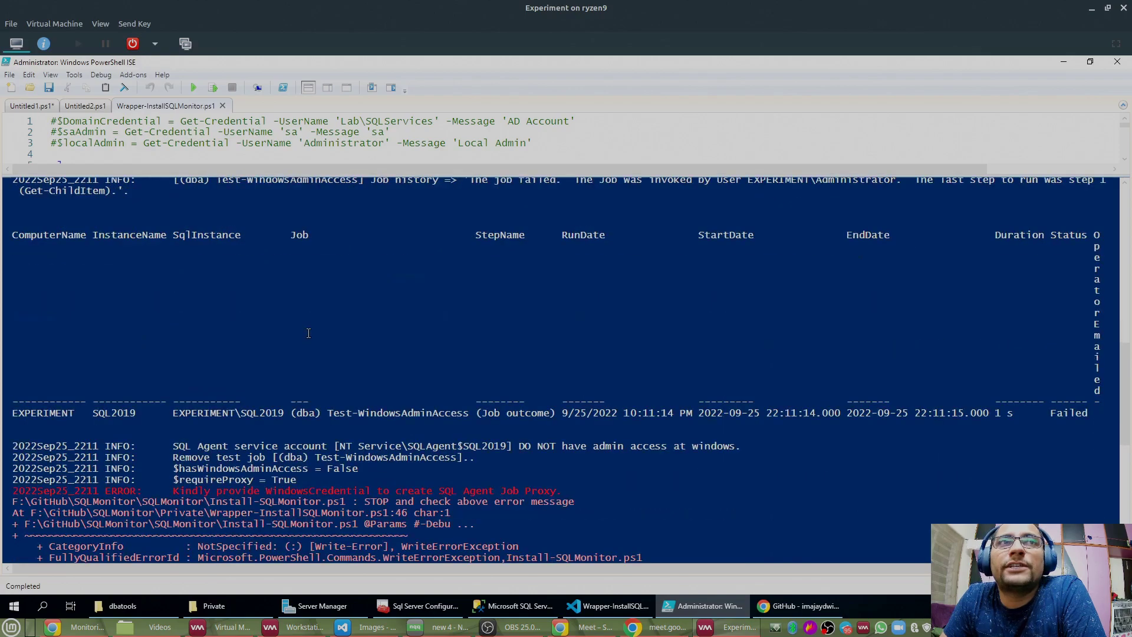
scroll(308, 334, up, 20)
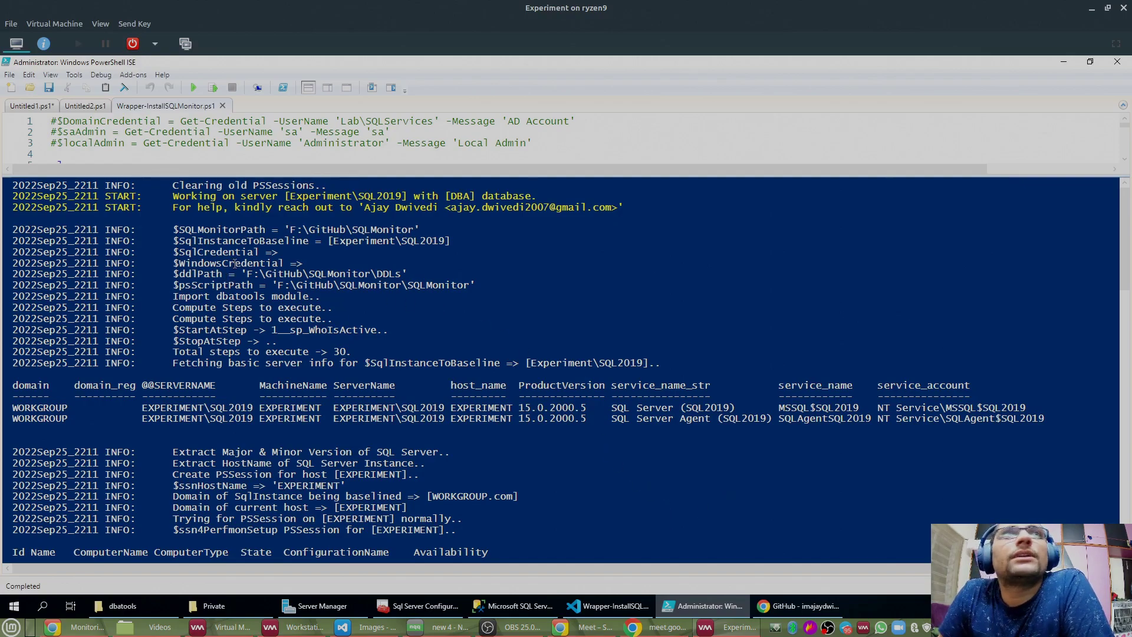
drag(174, 229, 434, 231)
click(186, 233)
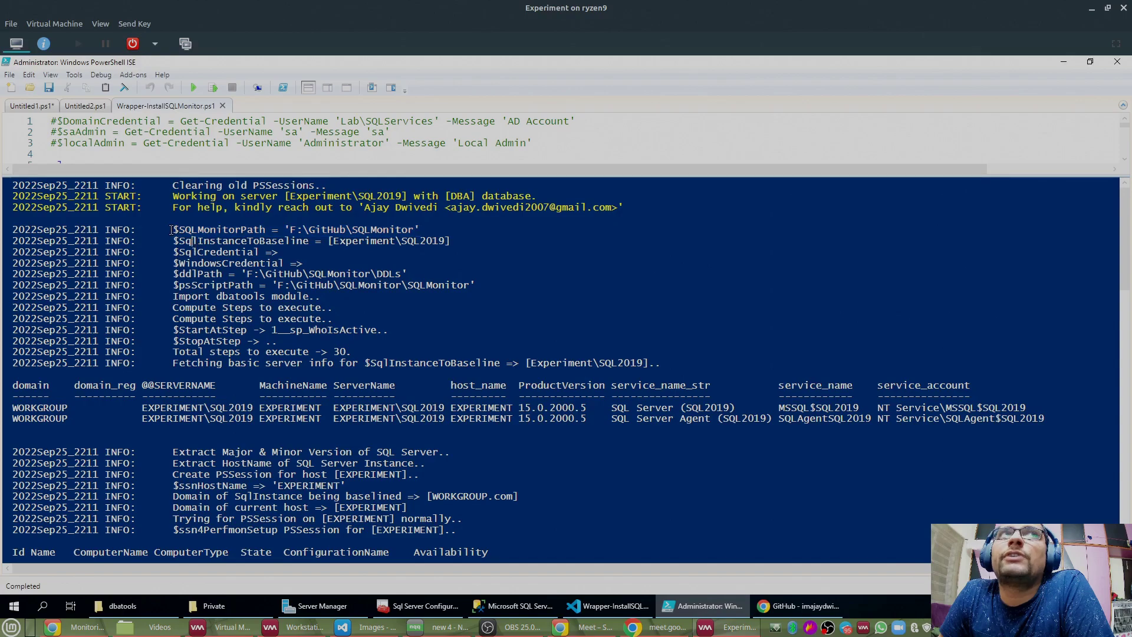
drag(220, 229, 434, 230)
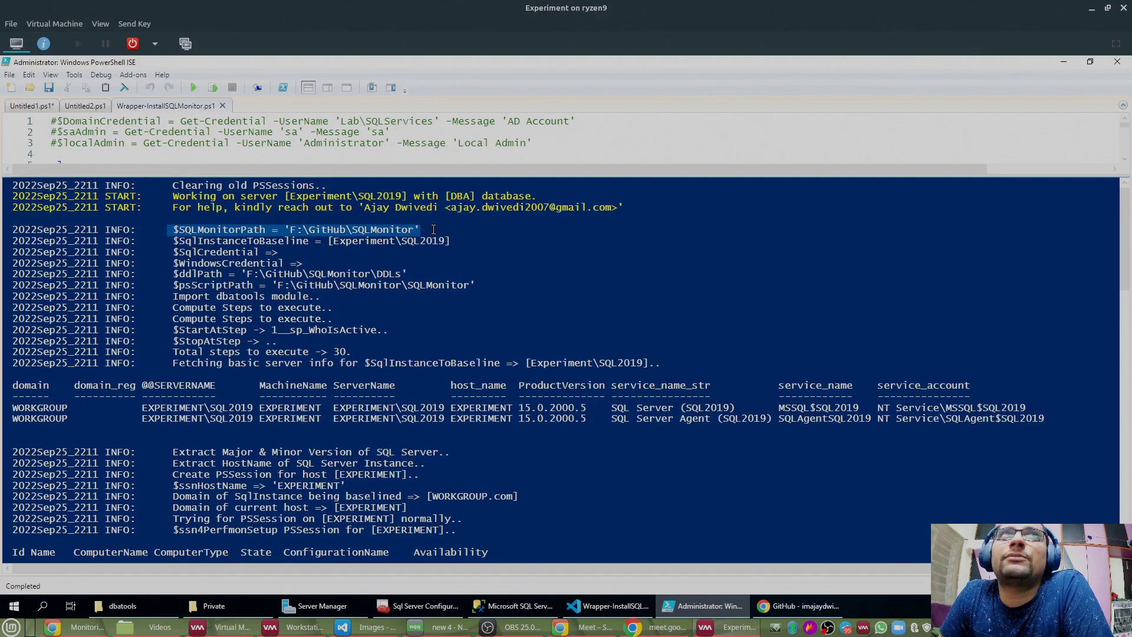
click(172, 240)
drag(173, 240, 451, 242)
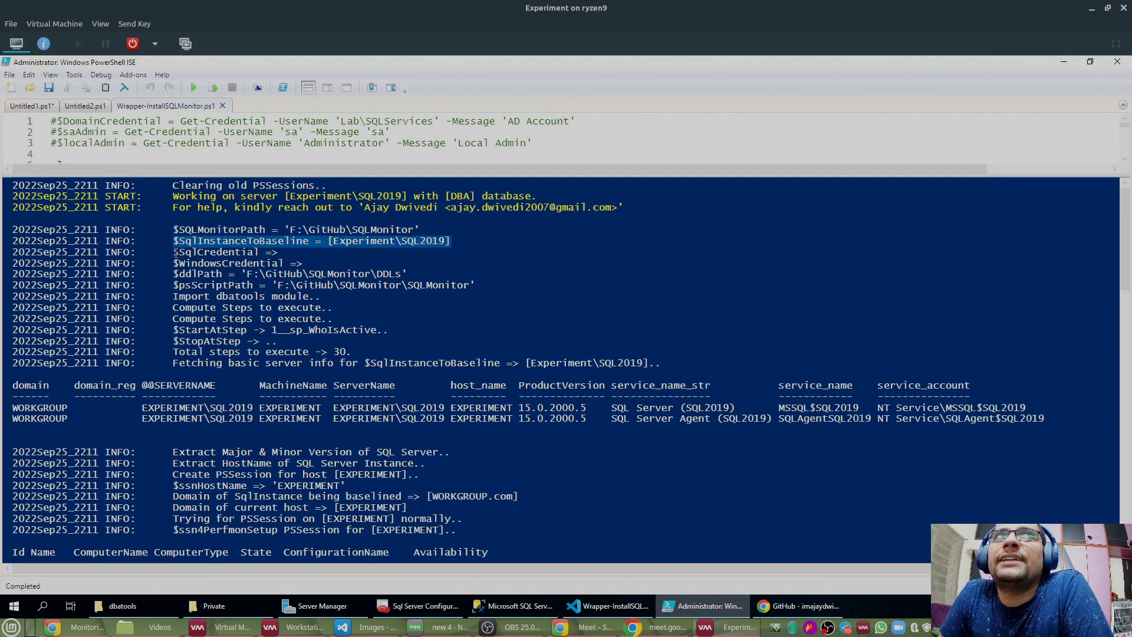
drag(176, 251, 351, 260)
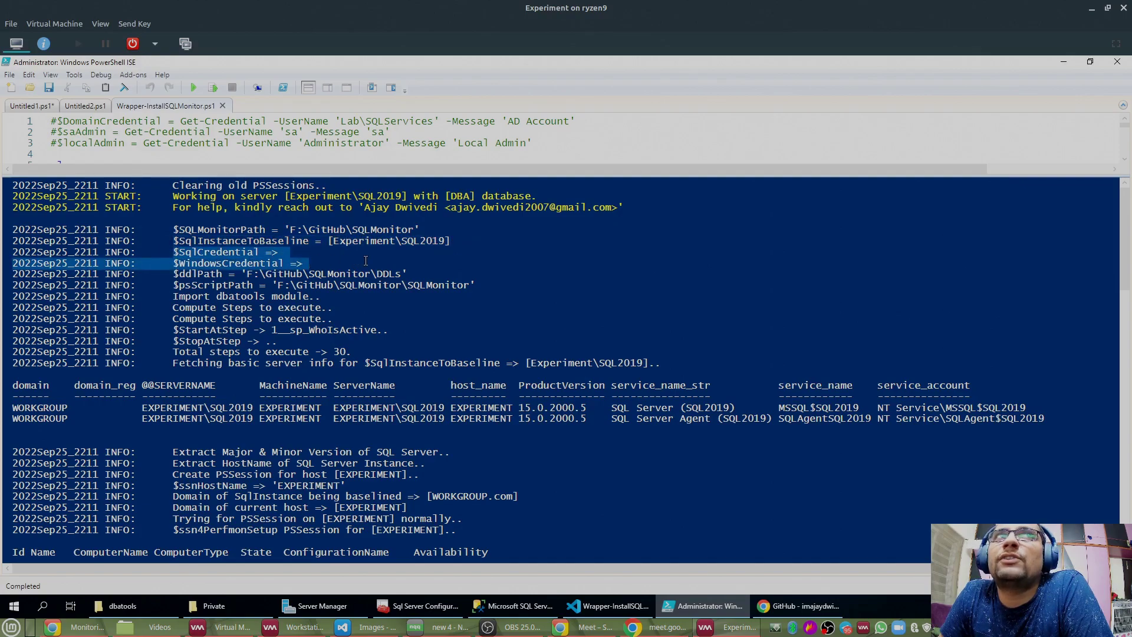
click(174, 274)
drag(174, 275, 428, 281)
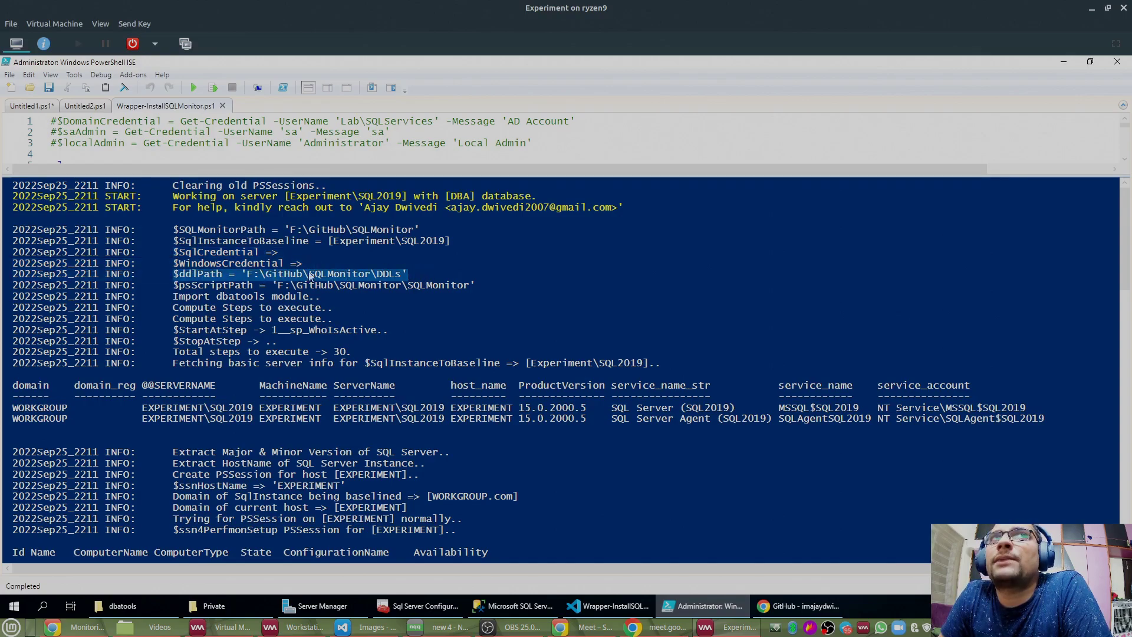
click(174, 286)
drag(173, 287, 501, 285)
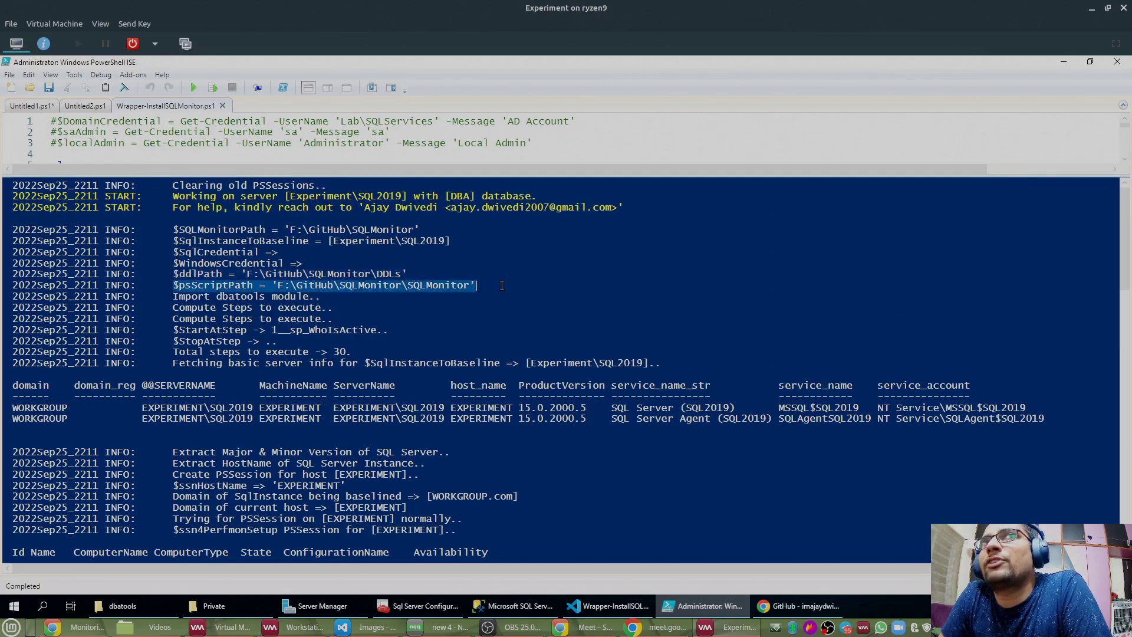
drag(172, 298, 353, 297)
drag(172, 308, 364, 353)
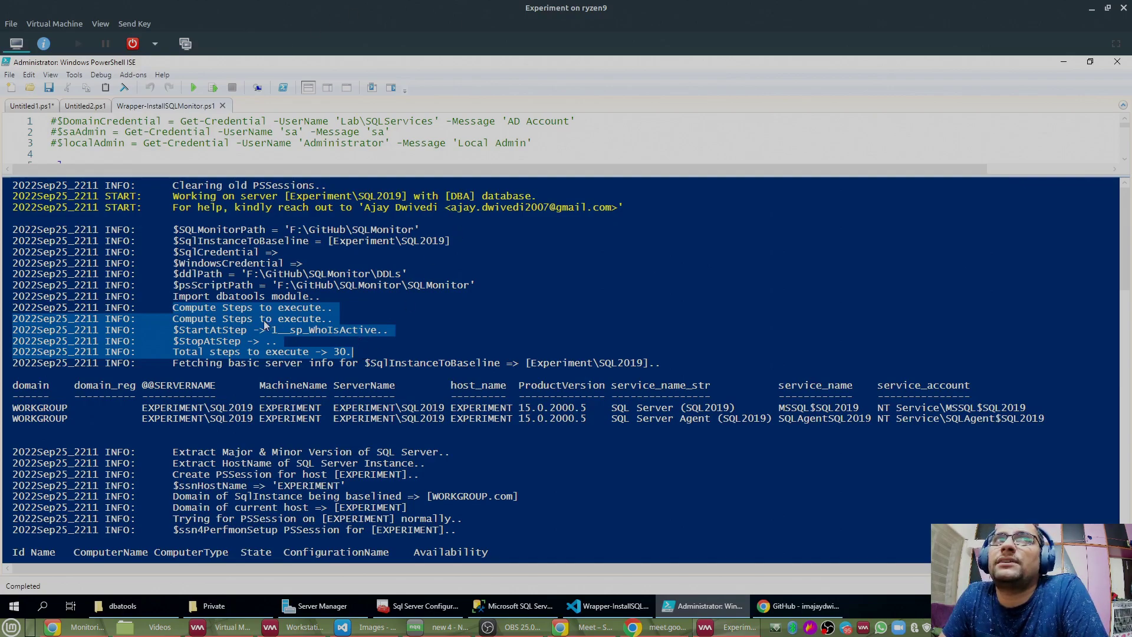
click(260, 356)
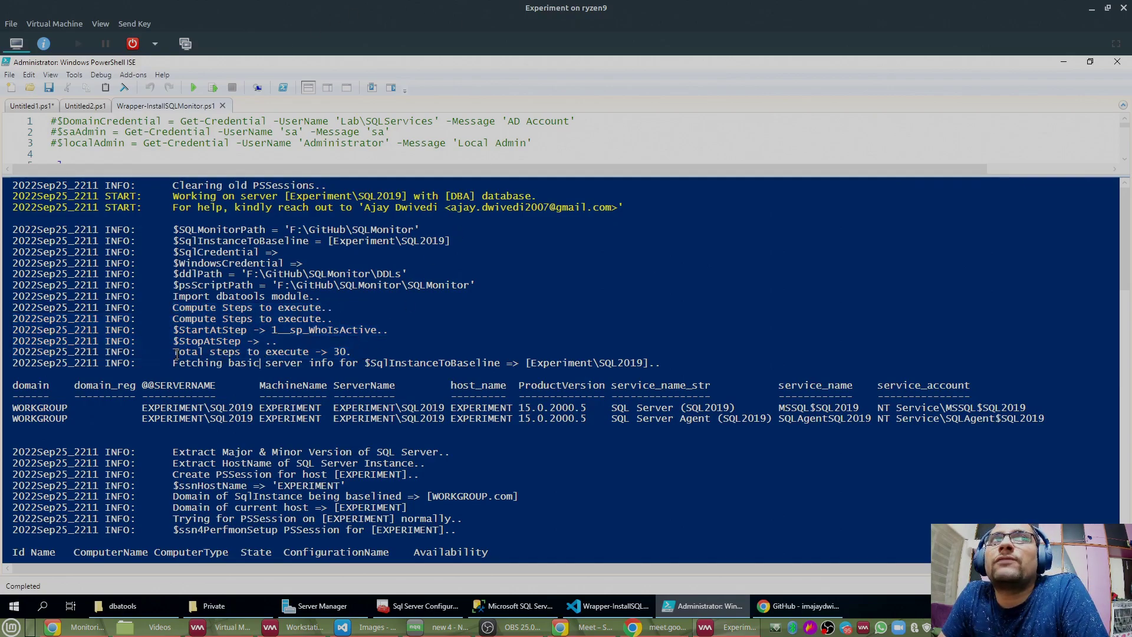
drag(172, 352, 373, 353)
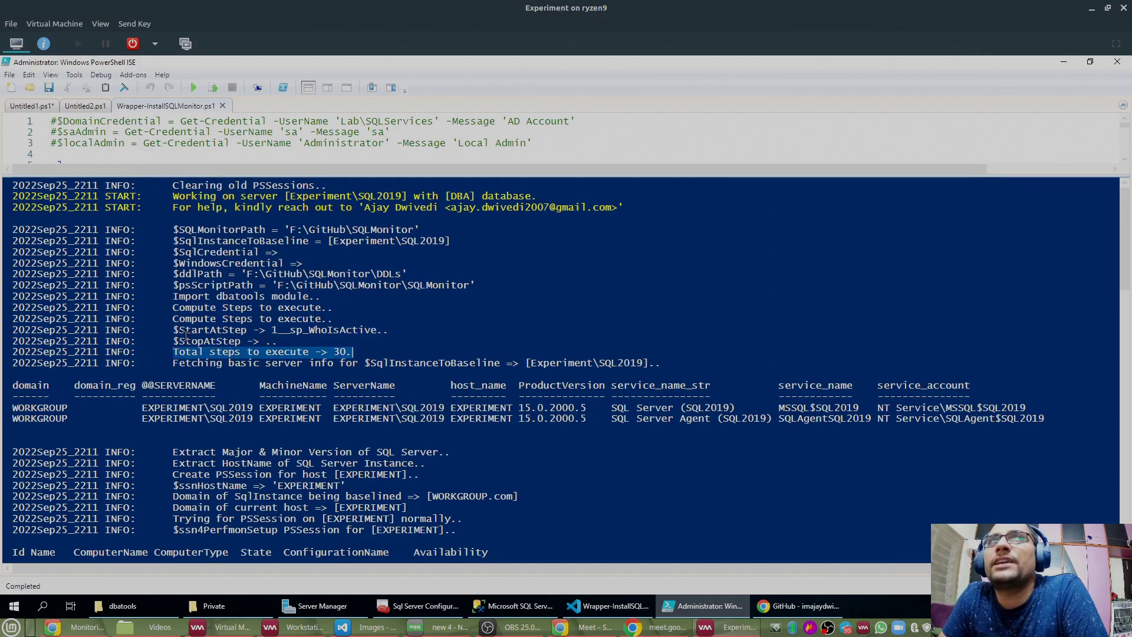
drag(173, 331, 399, 335)
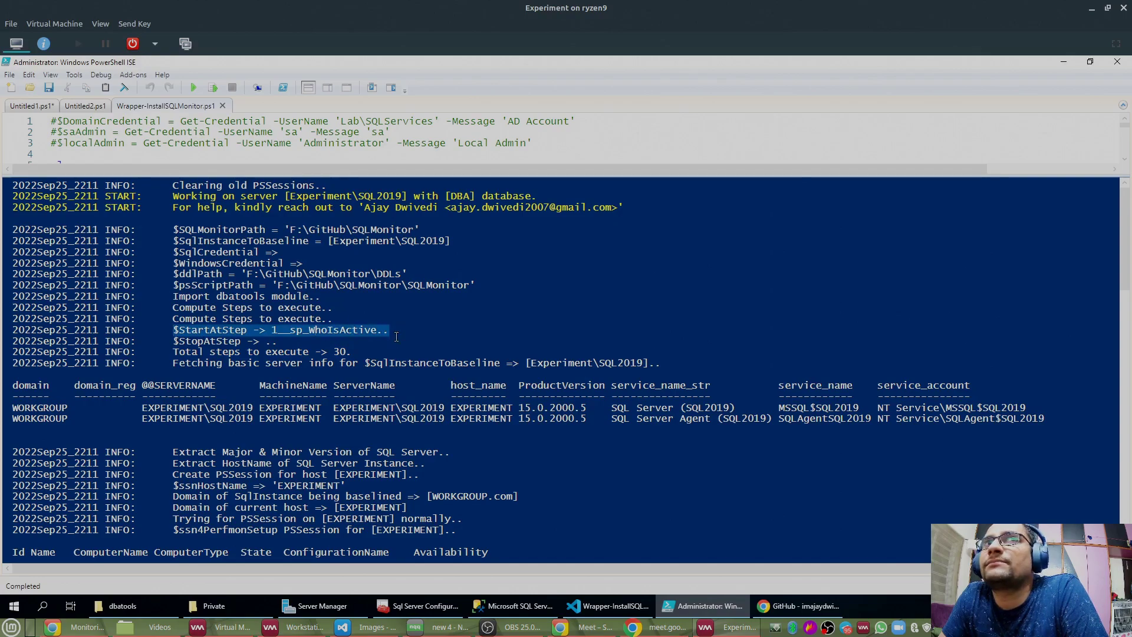
drag(175, 345, 303, 343)
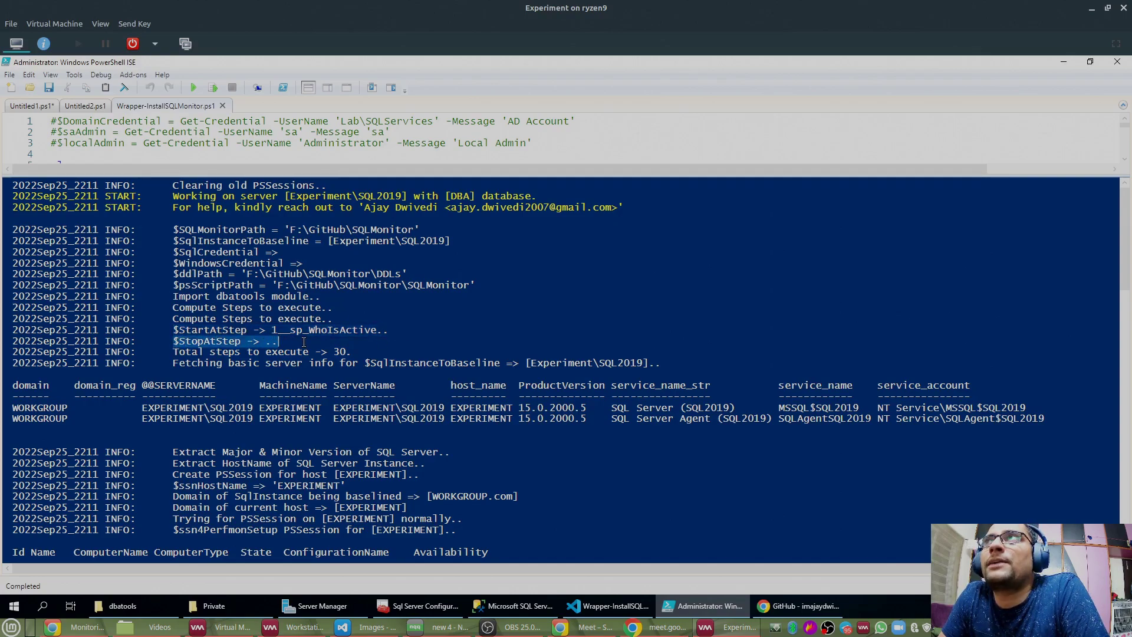
click(302, 342)
drag(173, 342, 297, 343)
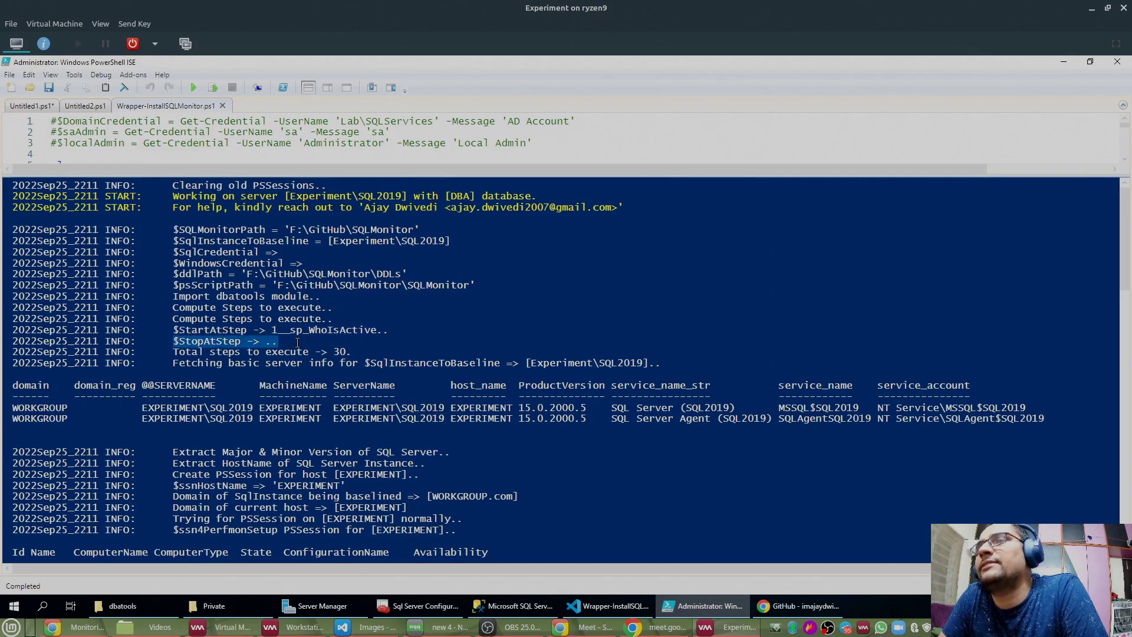
drag(171, 332, 369, 352)
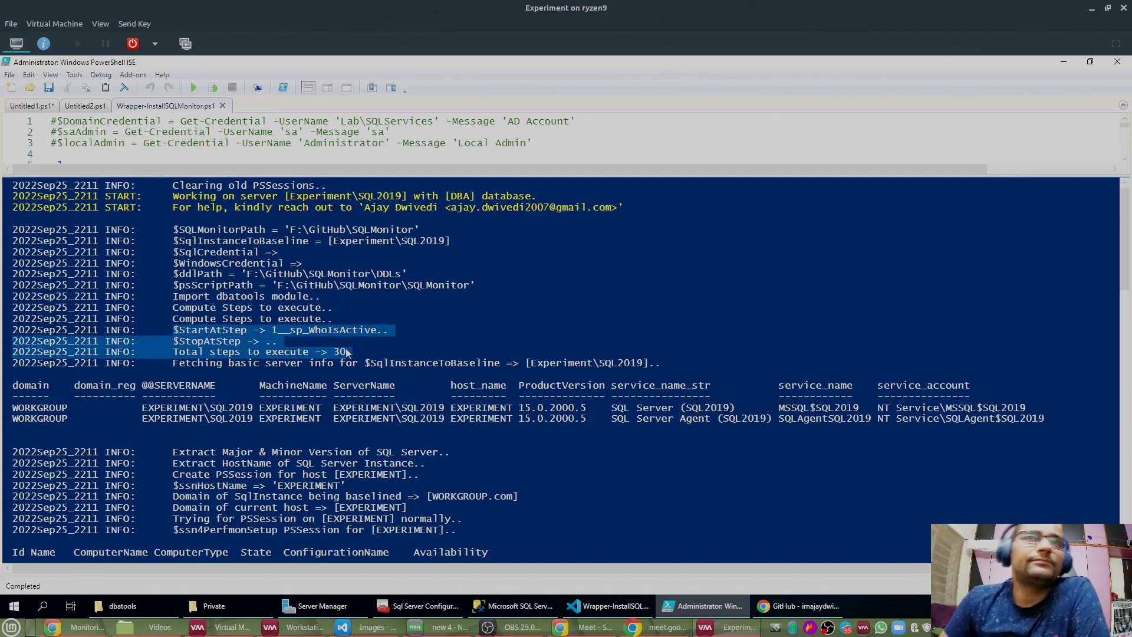
scroll(347, 352, down, 3)
drag(172, 263, 661, 263)
drag(703, 295, 1058, 324)
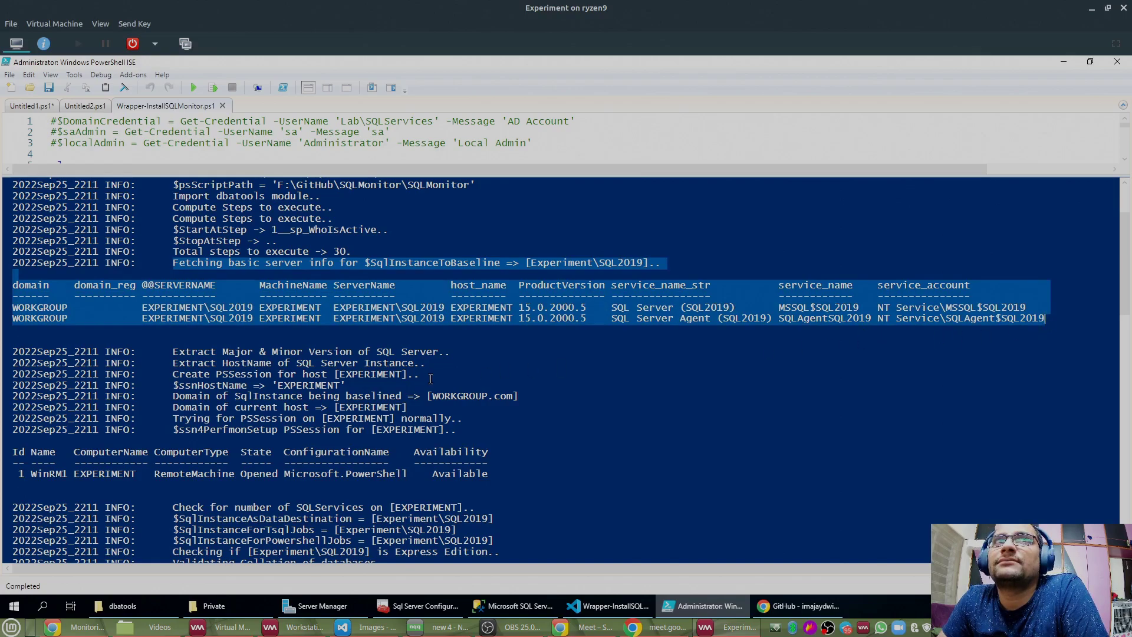
scroll(483, 342, down, 2)
scroll(519, 307, up, 1)
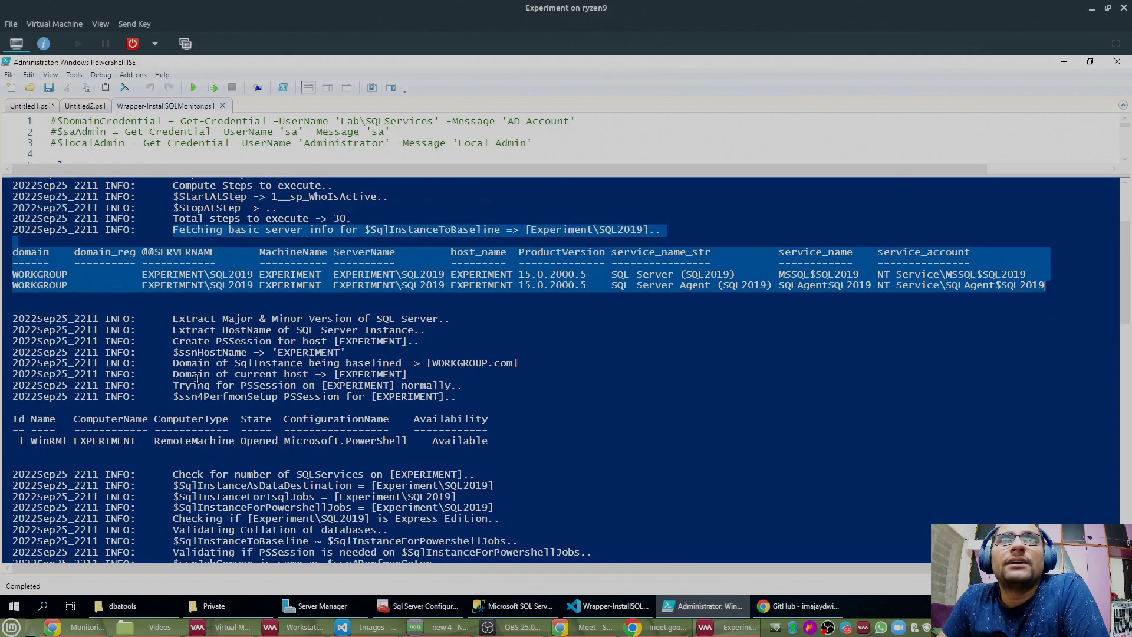
click(528, 288)
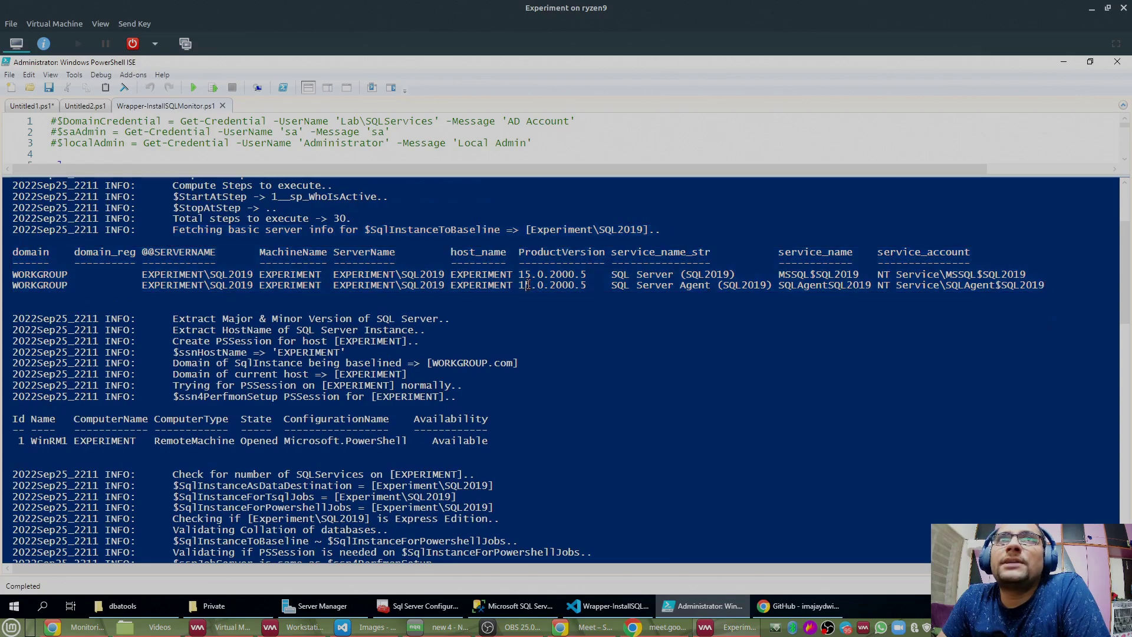
double_click(34, 276)
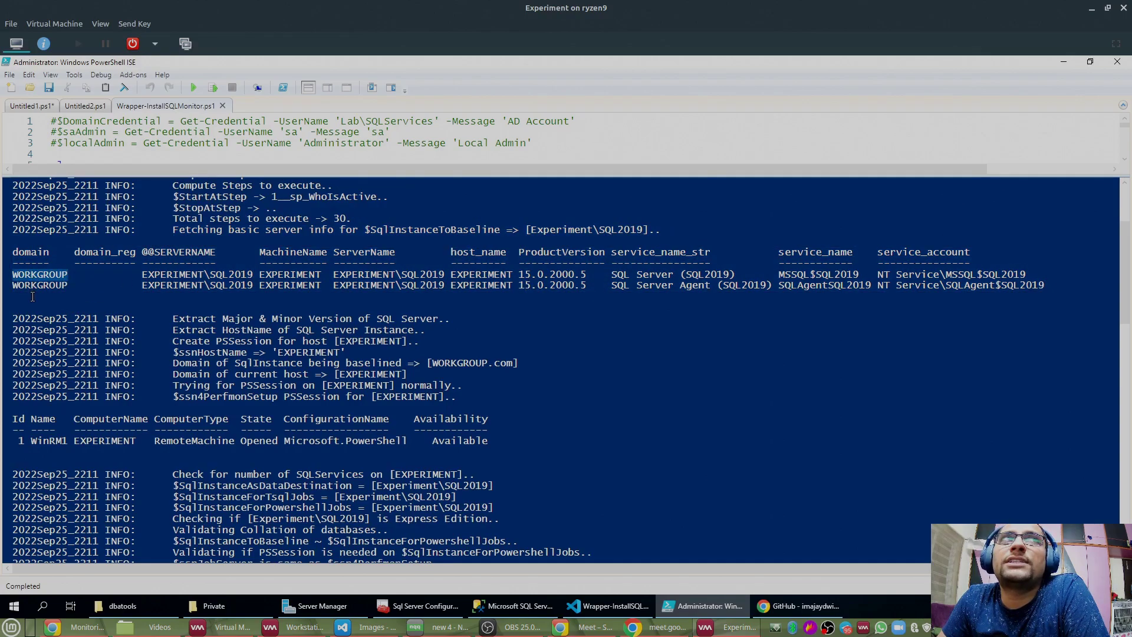
double_click(291, 274)
double_click(292, 287)
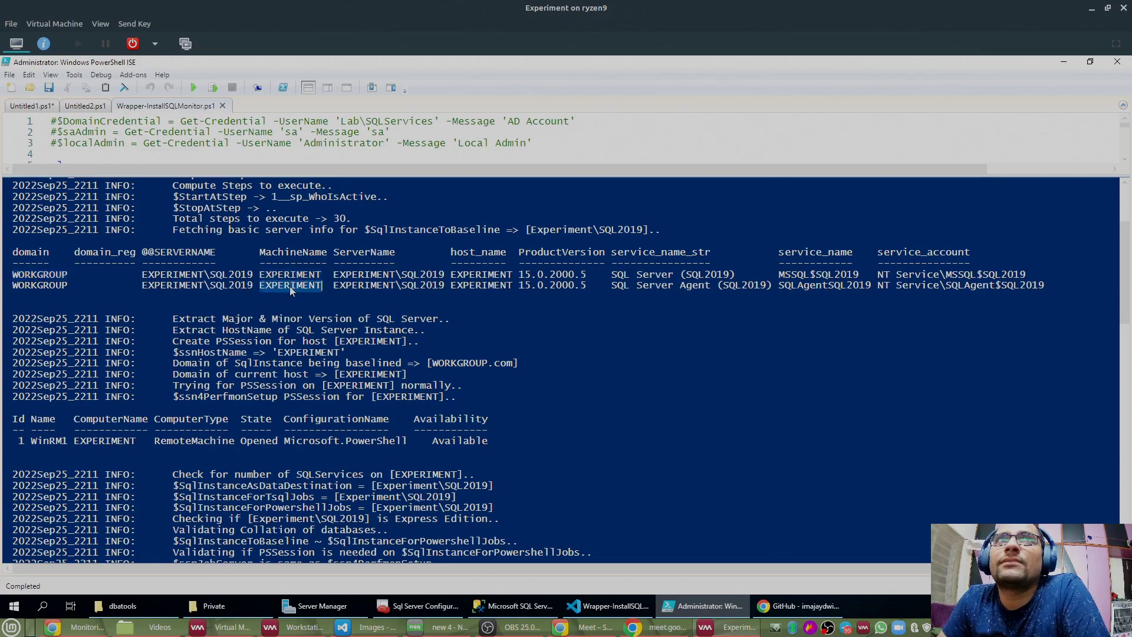
click(294, 277)
drag(333, 275, 445, 276)
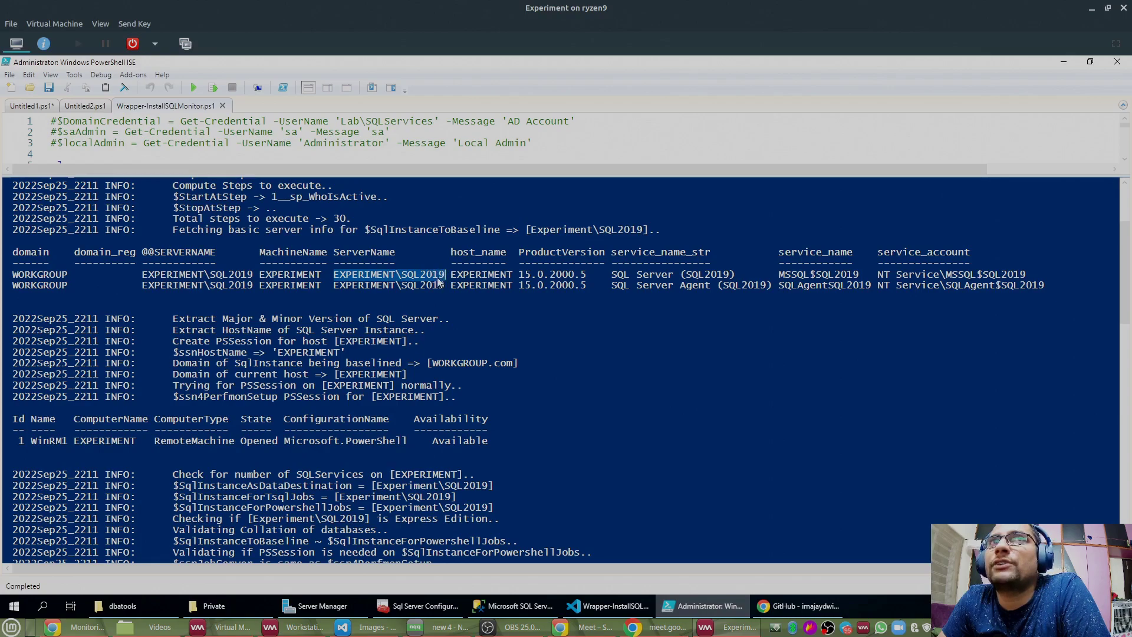
double_click(481, 278)
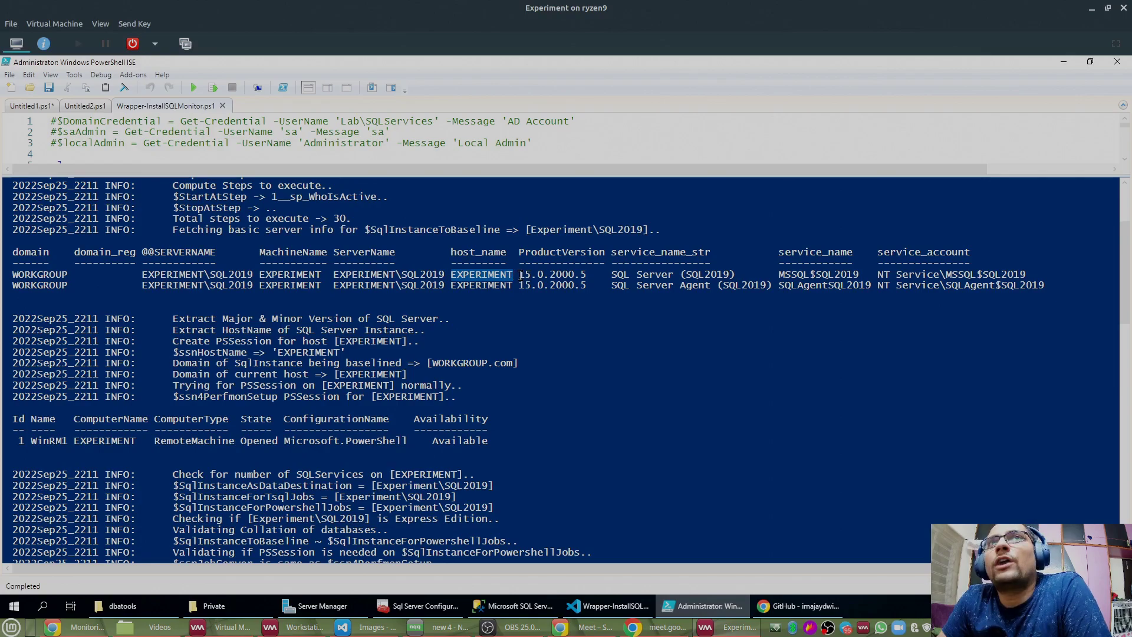
drag(575, 275, 519, 278)
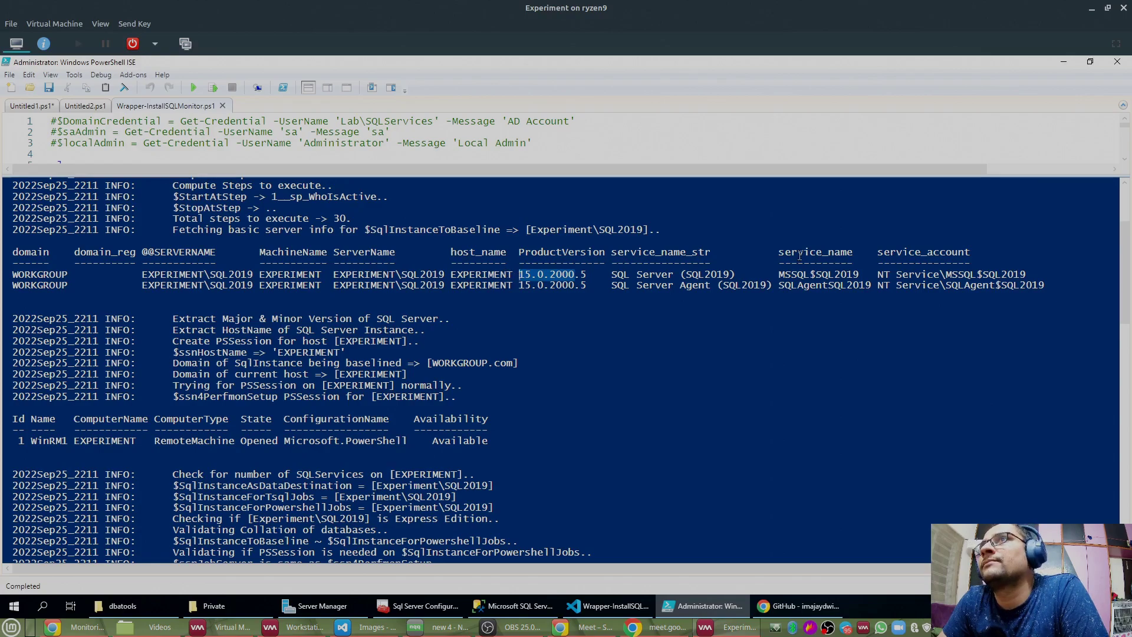
drag(877, 275, 1026, 282)
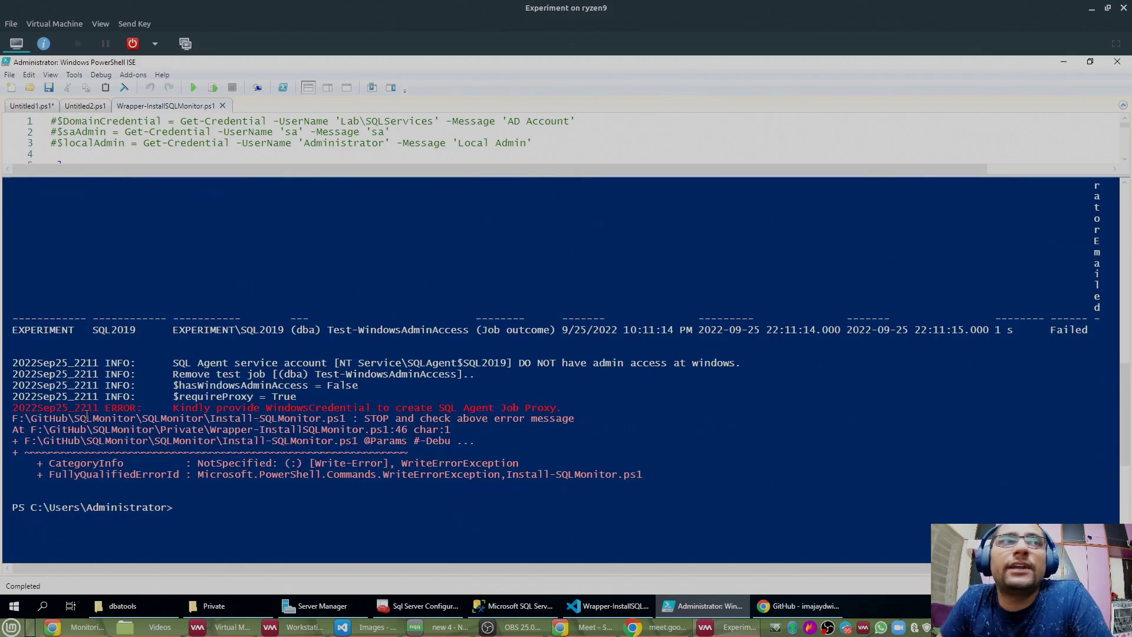
Step: Highlight WindowsCredential and SQL Agent Job Proxy in the ERROR line
drag(13, 407, 255, 408)
click(230, 418)
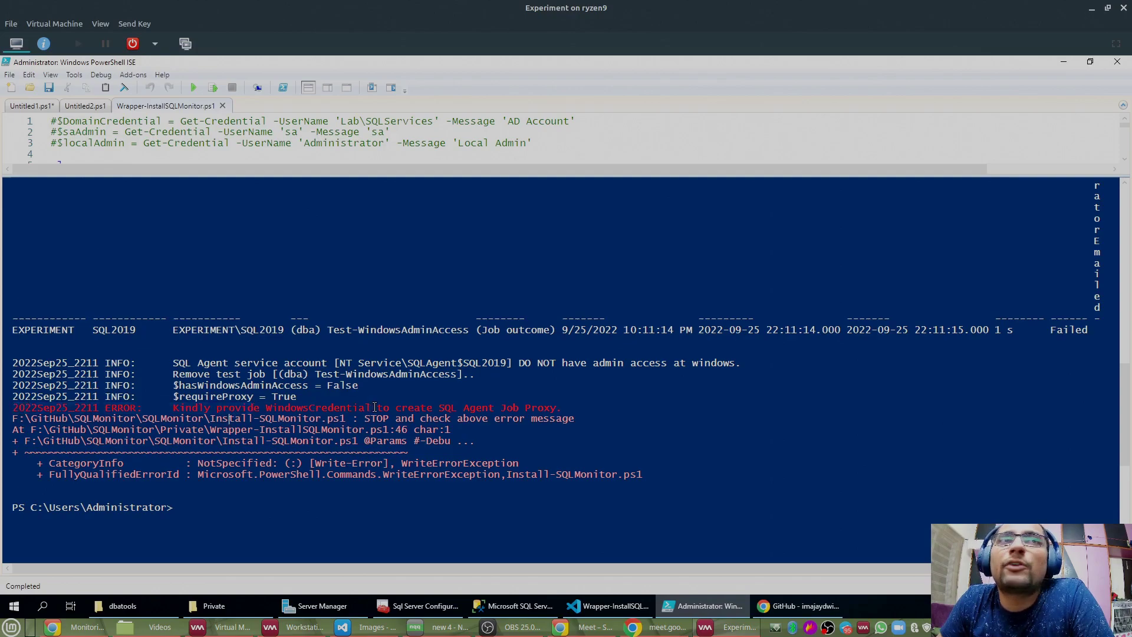
drag(371, 407, 265, 407)
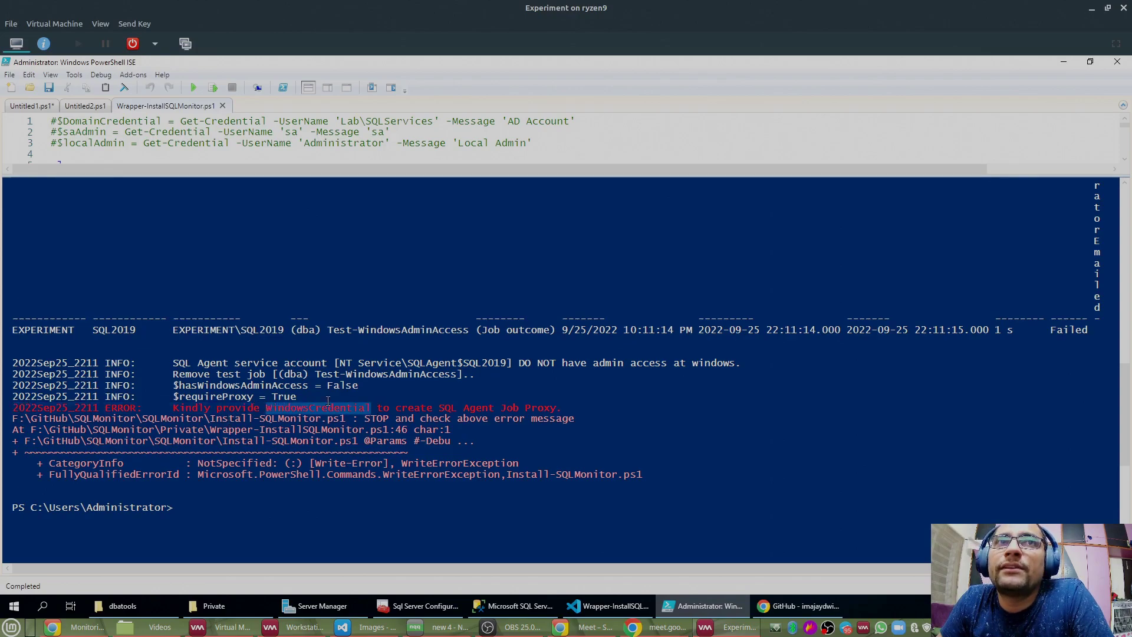
drag(439, 408, 559, 408)
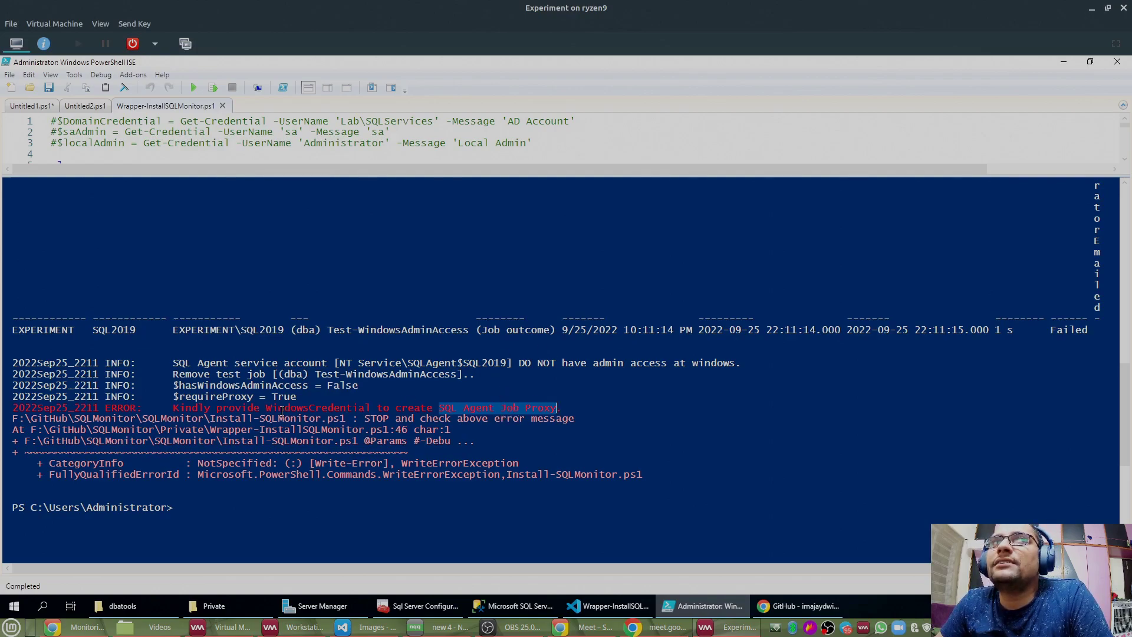
double_click(282, 409)
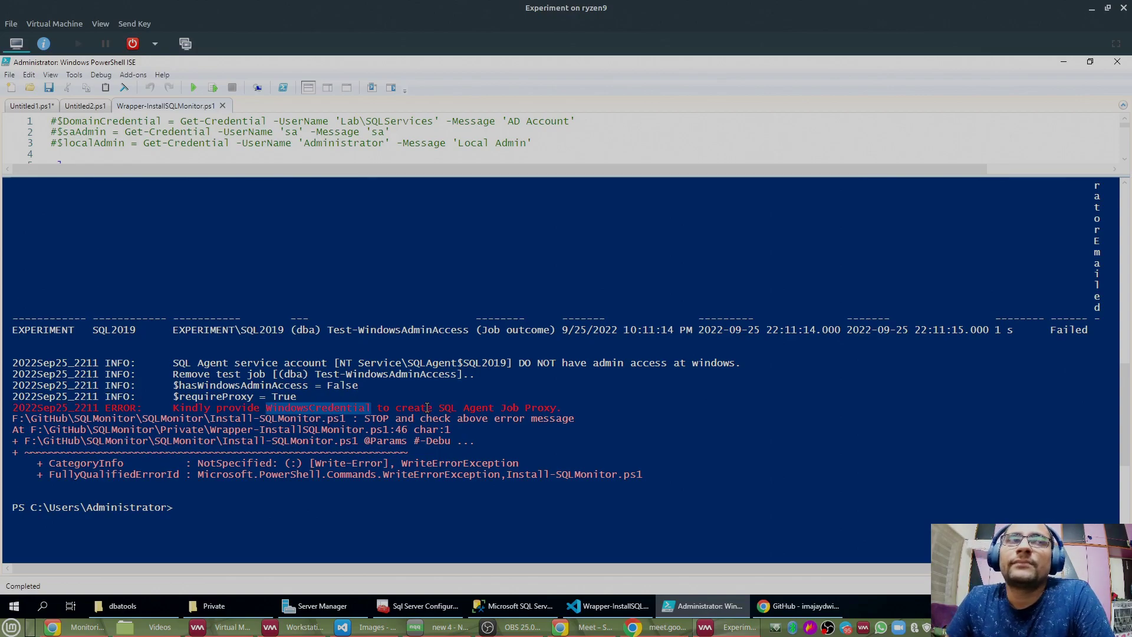
Step: Enlarge the script pane and scroll down to the wrapper's parameter block
drag(435, 176, 435, 396)
click(167, 299)
scroll(171, 297, down, 8)
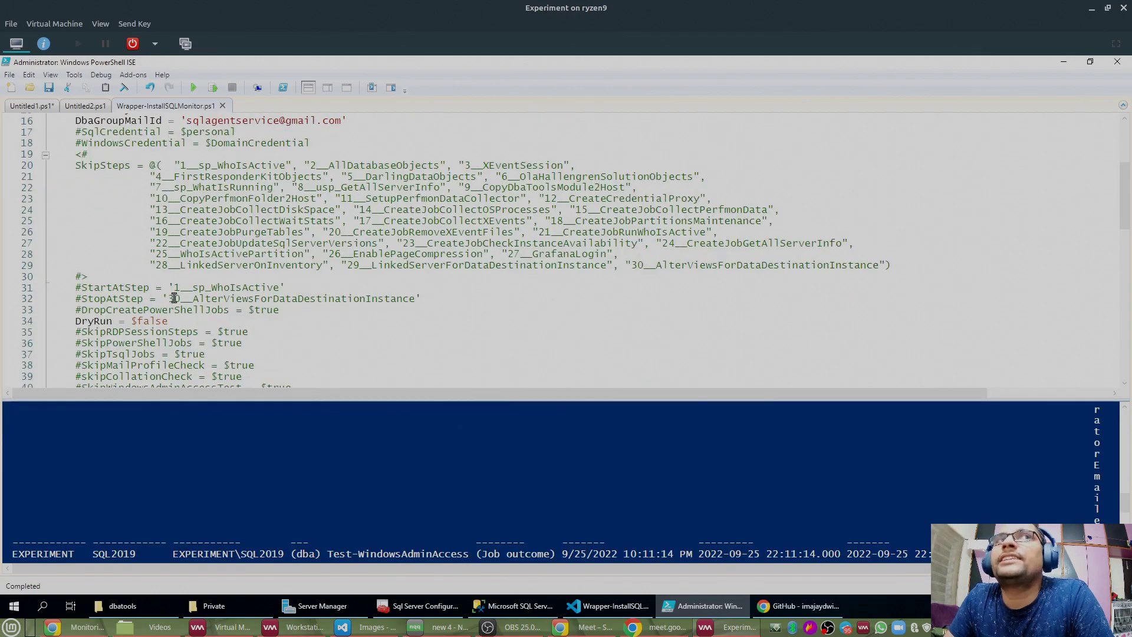
Step: Remove the # on line 40 to enable SkipWindowsAdminAccessTest = $true
click(234, 517)
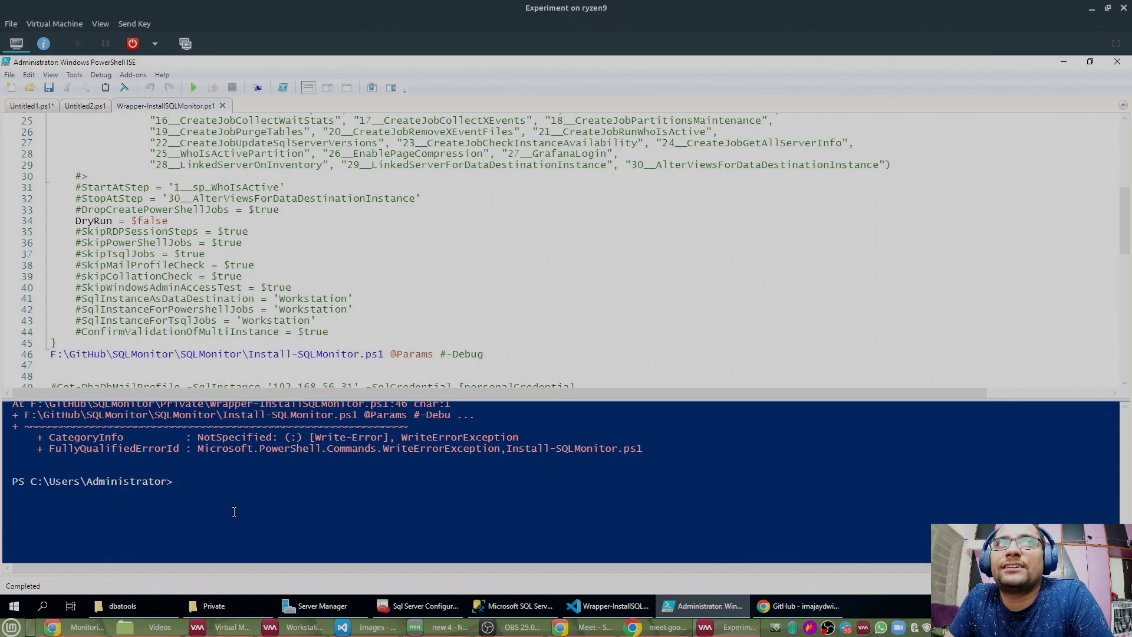
scroll(234, 512, up, 3)
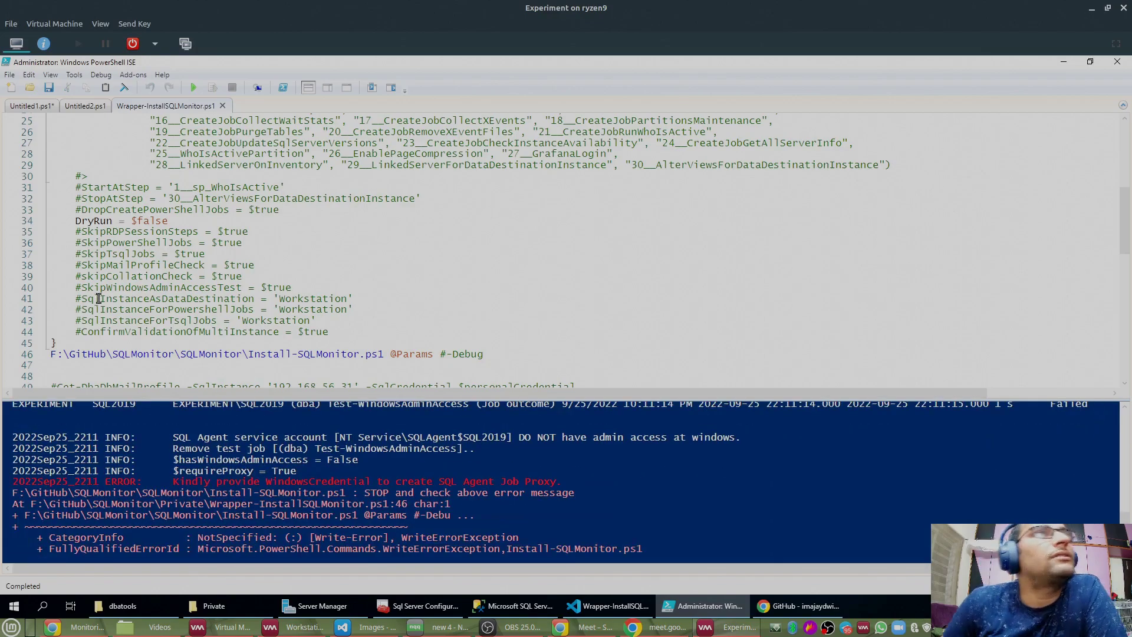
drag(76, 287, 327, 288)
click(82, 289)
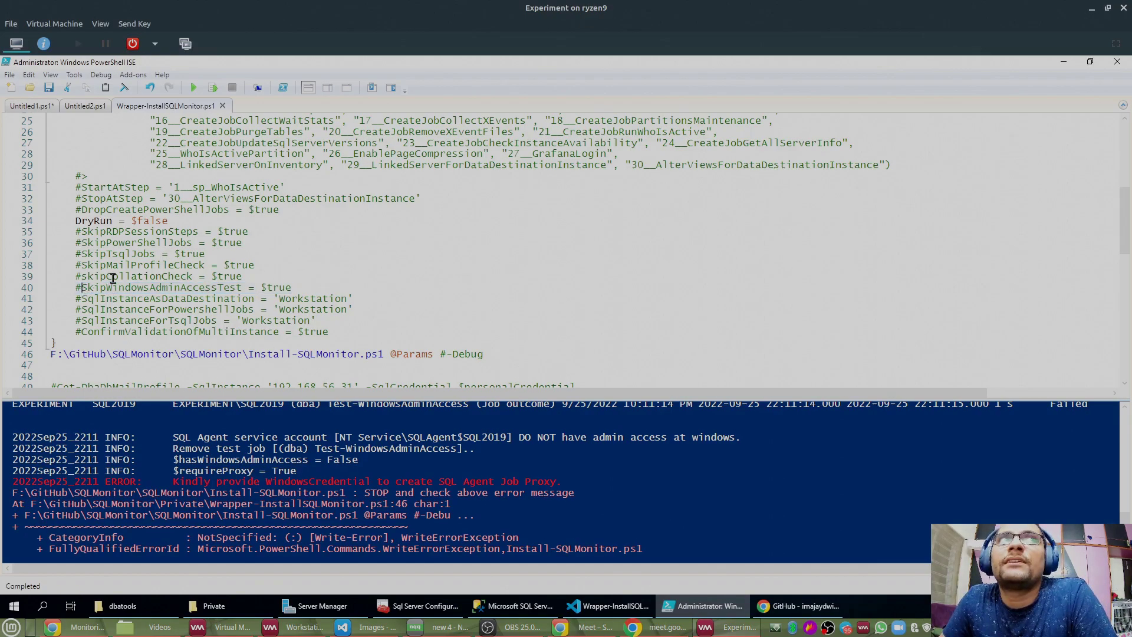
key(BackSpace)
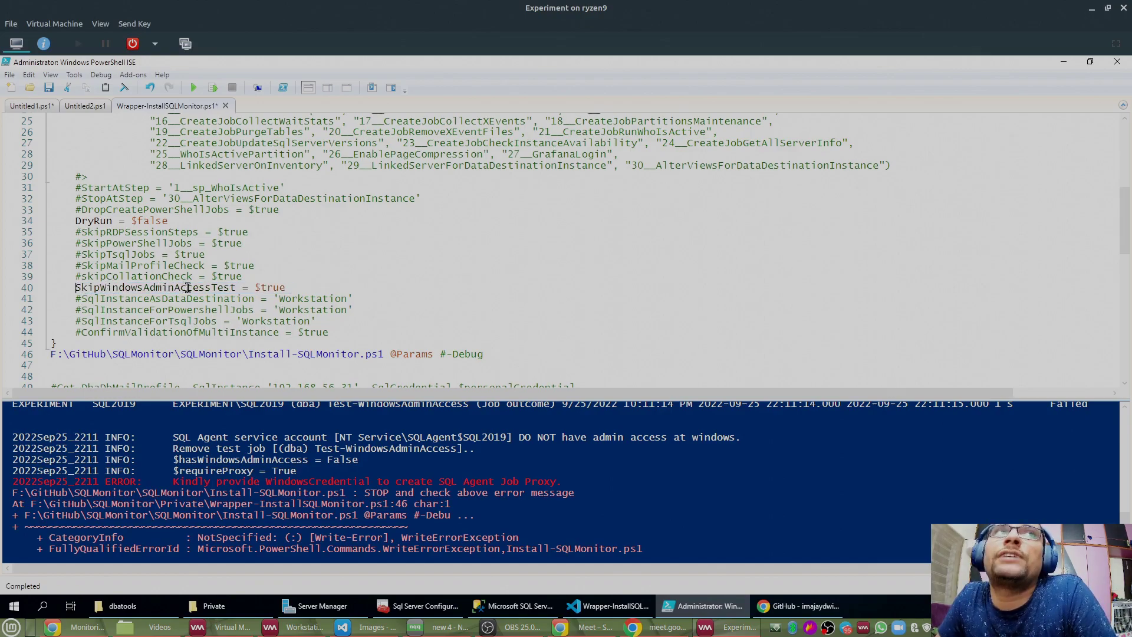
Step: Put the # back on line 40 and enlarge the console pane
drag(294, 288, 76, 288)
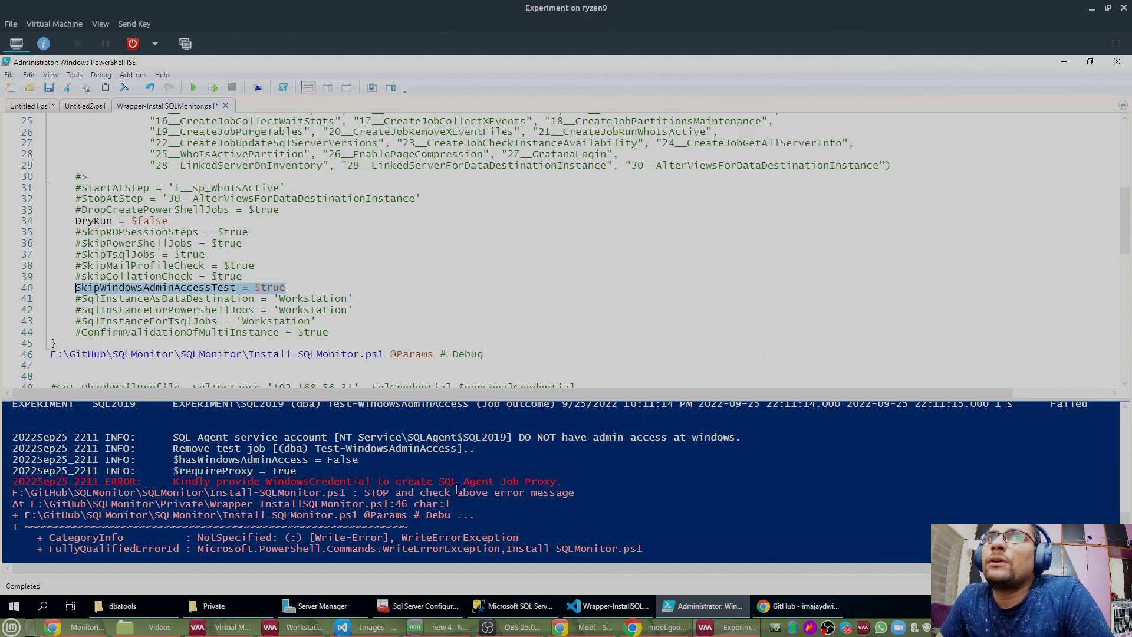
scroll(455, 493, down, 5)
scroll(336, 477, up, 2)
click(336, 478)
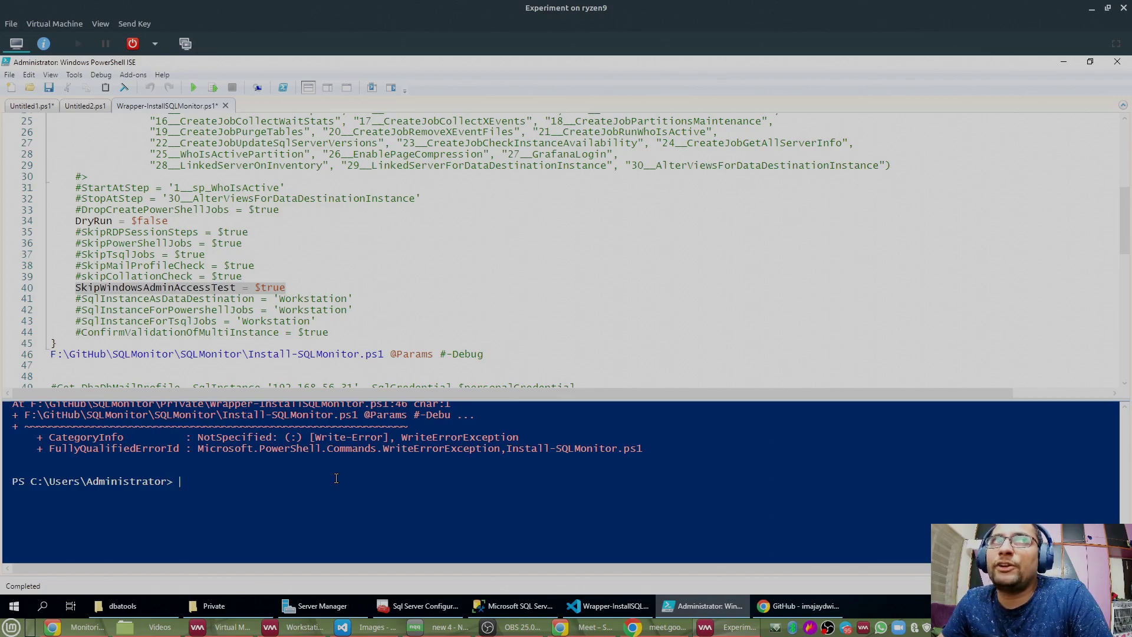
click(77, 287)
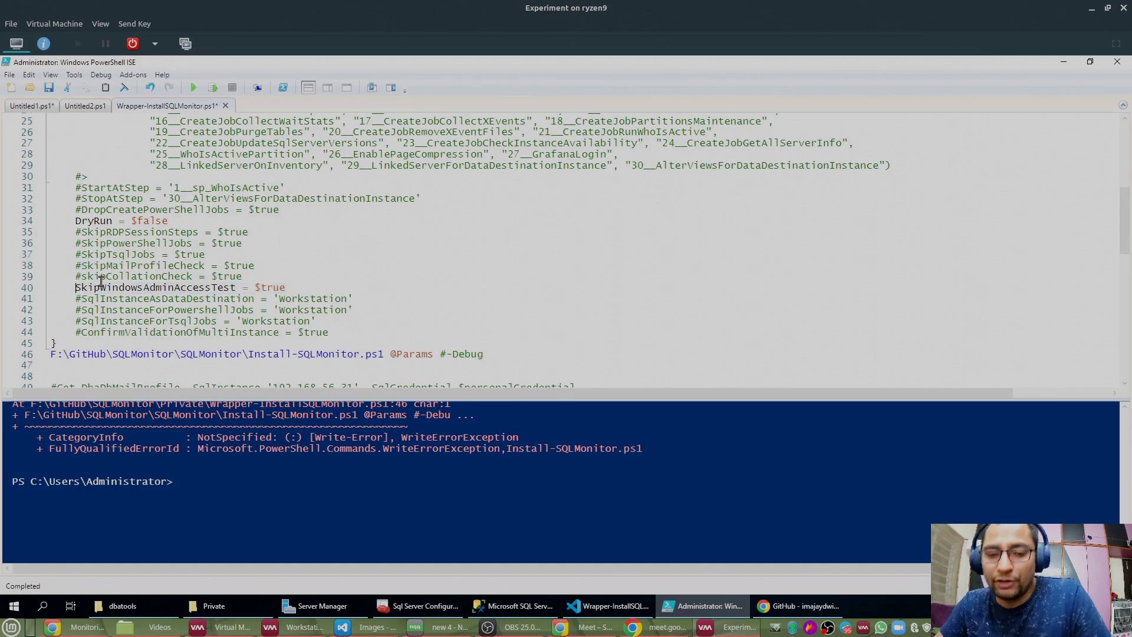
text(#)
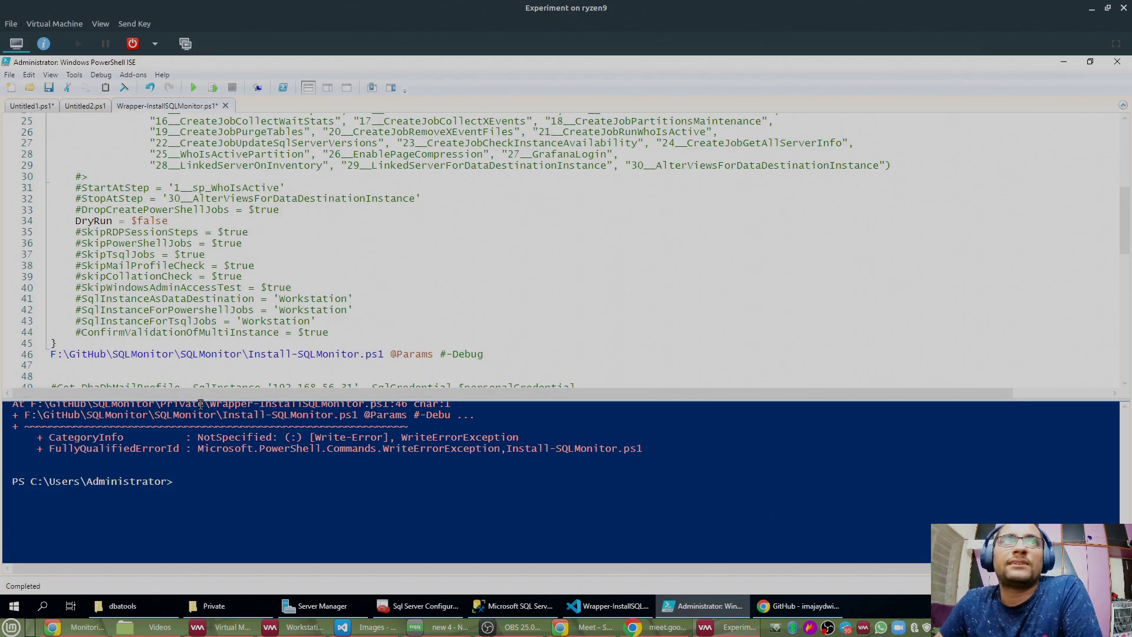
drag(201, 400, 202, 319)
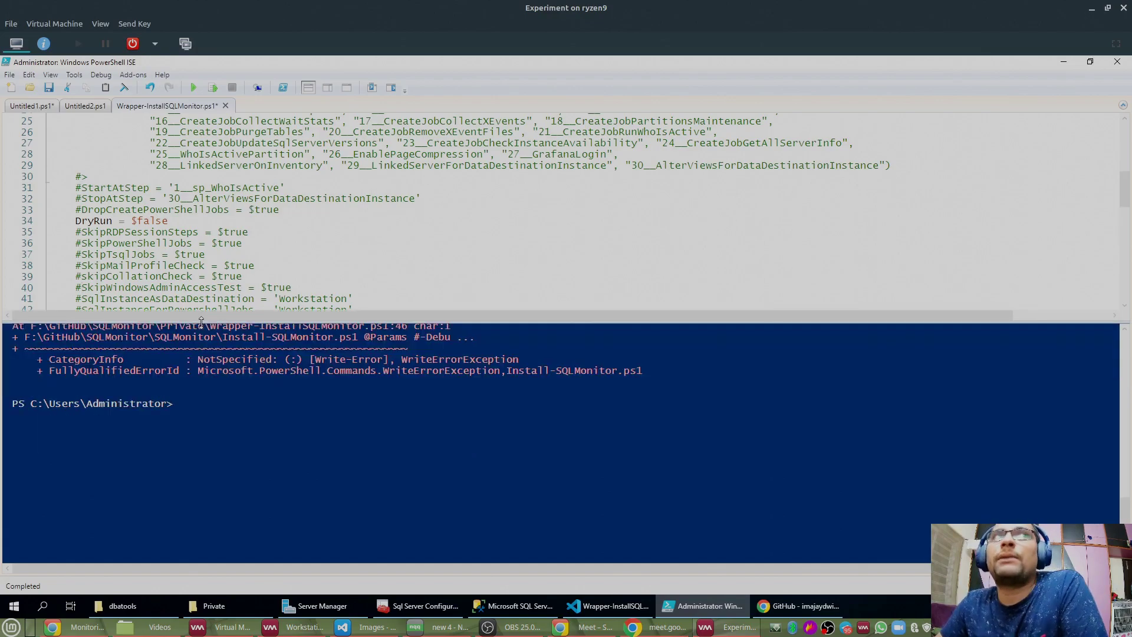
Step: Jump to the top of the wrapper script and enlarge the script editor
click(312, 445)
scroll(317, 442, up, 2)
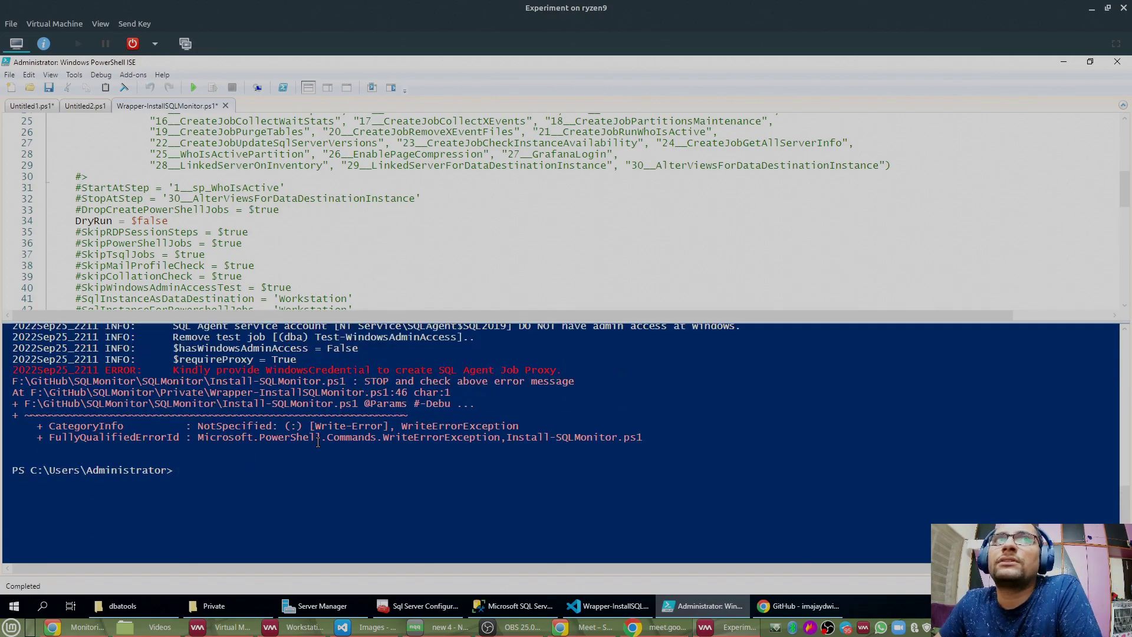
click(362, 181)
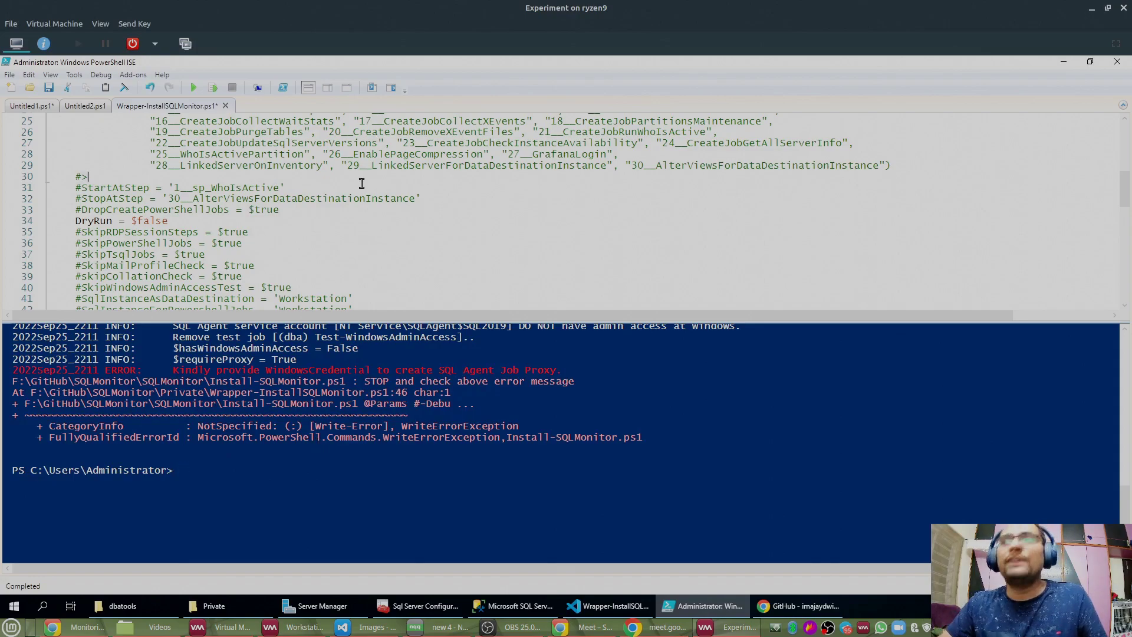
key(ctrl+Home)
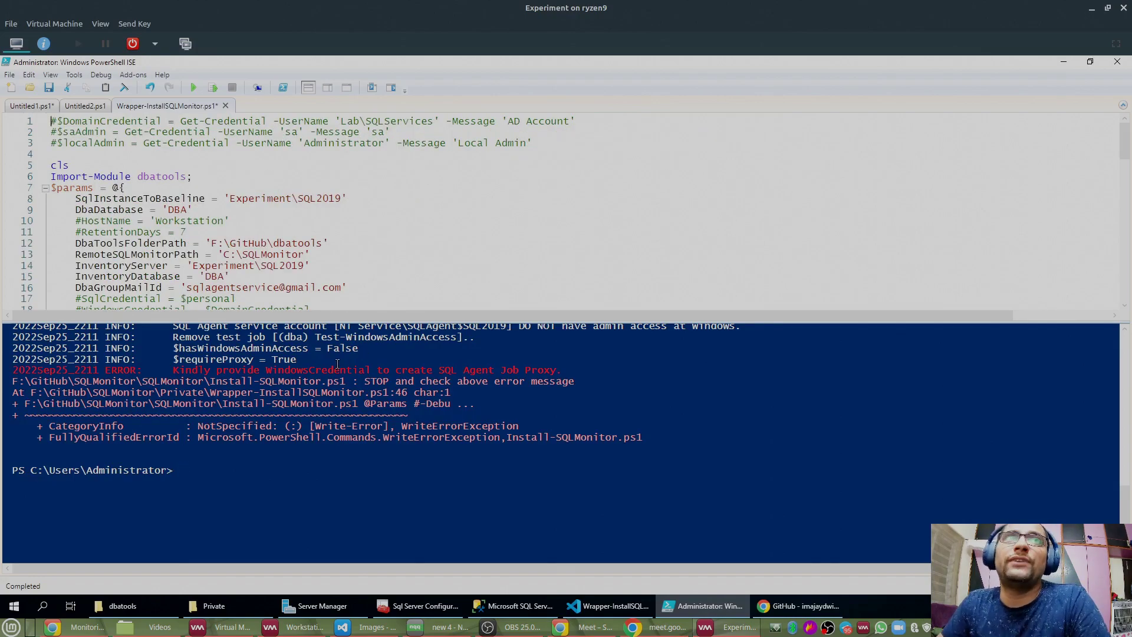
click(322, 372)
double_click(321, 372)
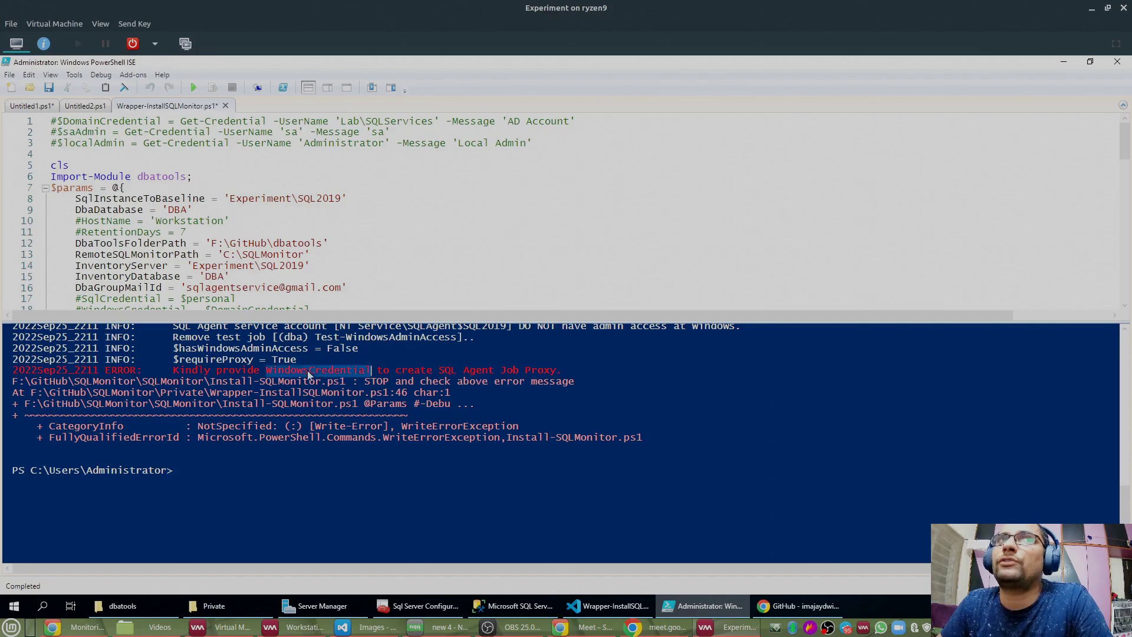
drag(362, 318, 362, 358)
Step: Select line 3's $localAdmin Get-Credential command after the comment mark
click(59, 143)
drag(59, 142, 547, 145)
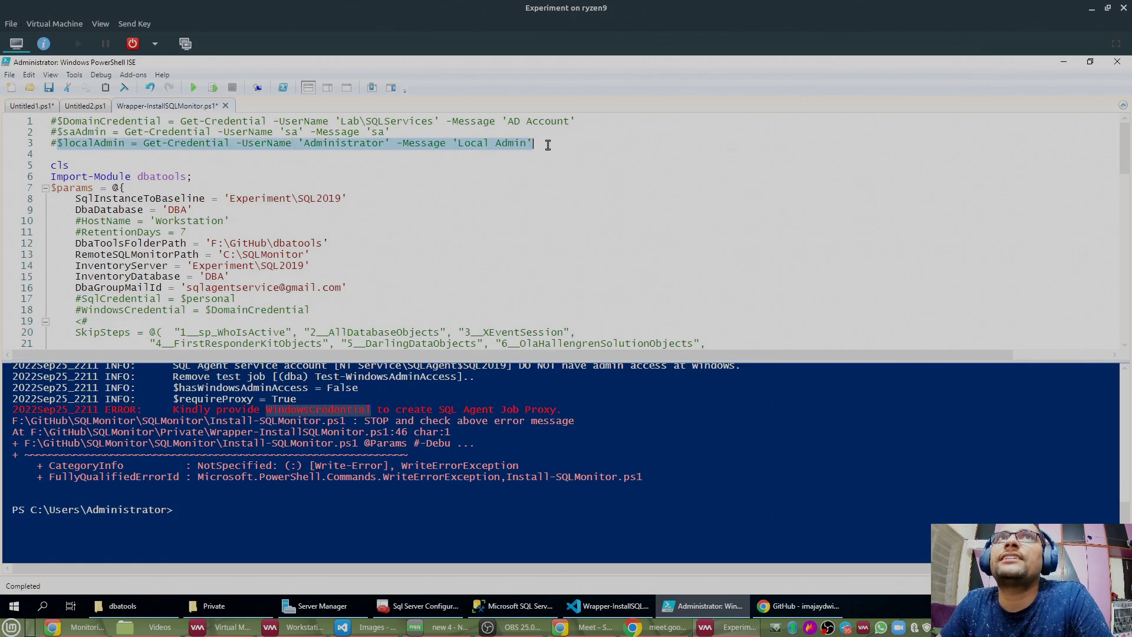
click(238, 509)
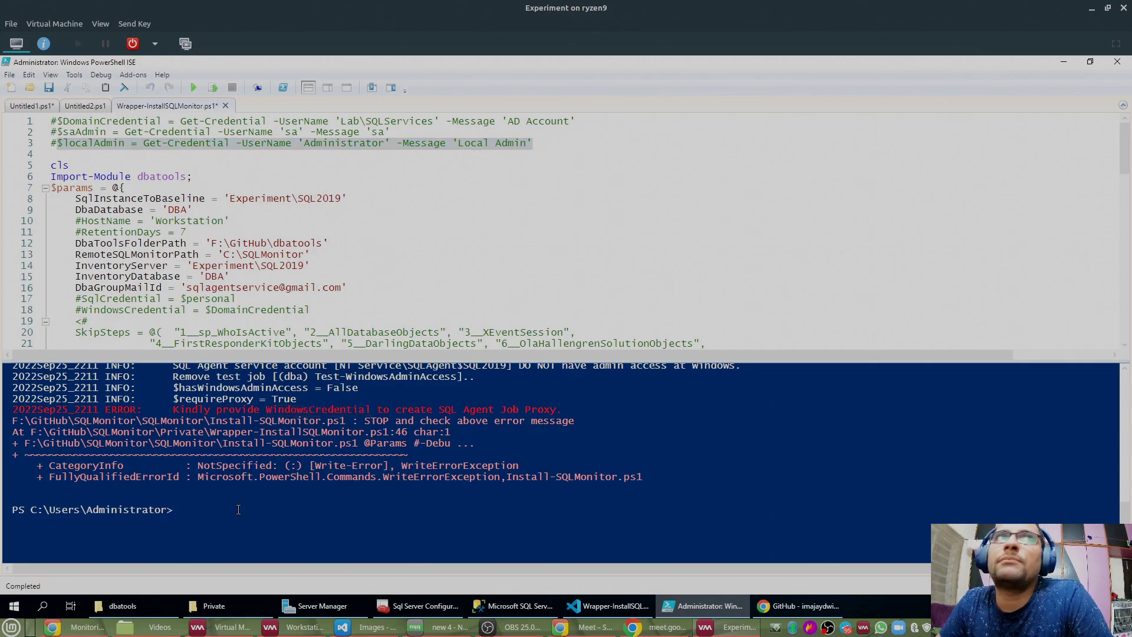
click(278, 144)
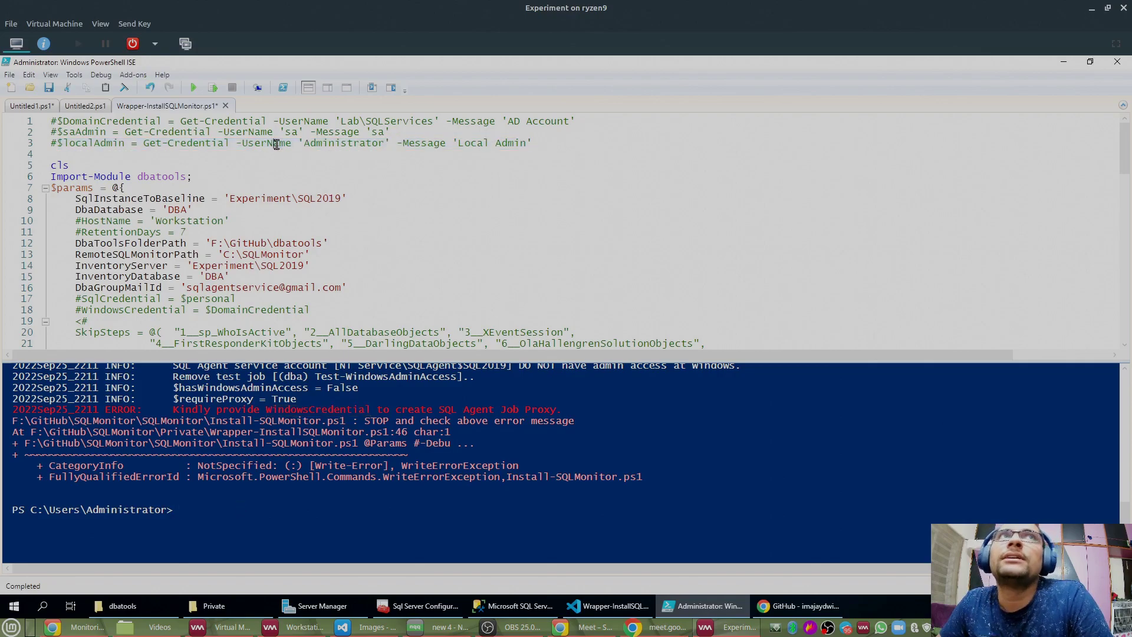
double_click(326, 145)
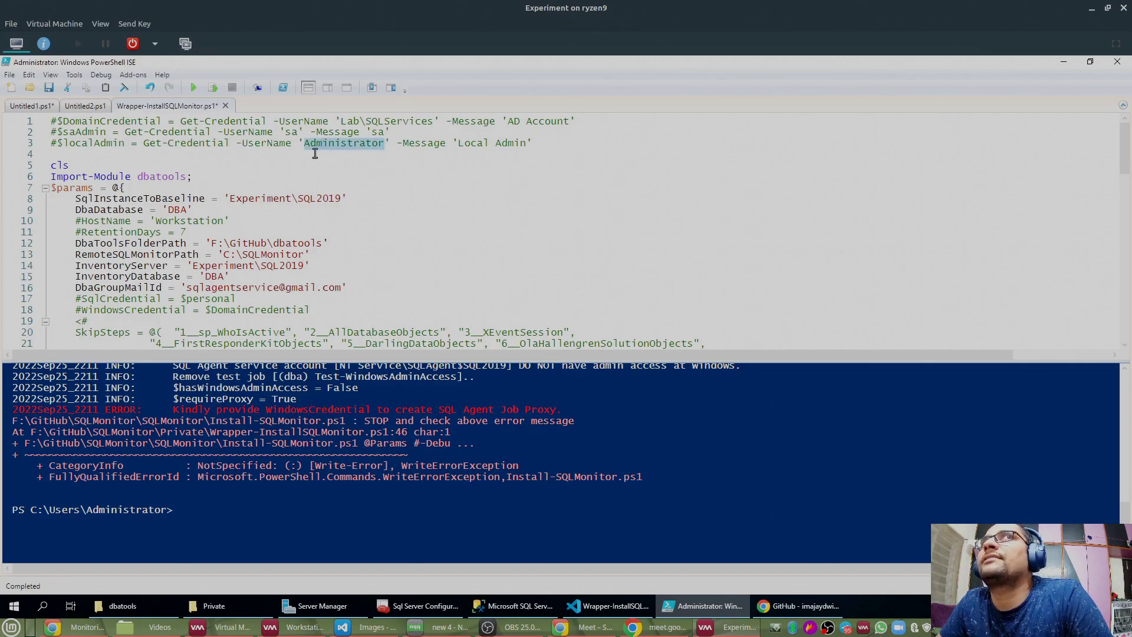
click(58, 143)
drag(59, 142, 556, 146)
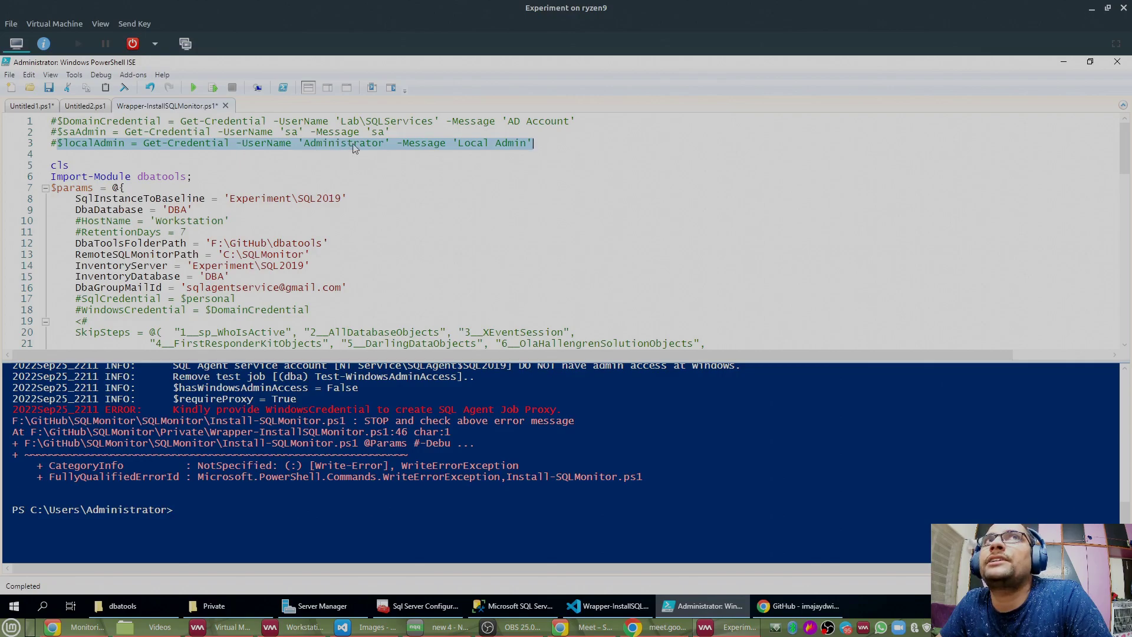
Step: Run line 3's Get-Credential and enter the local Administrator password
click(214, 89)
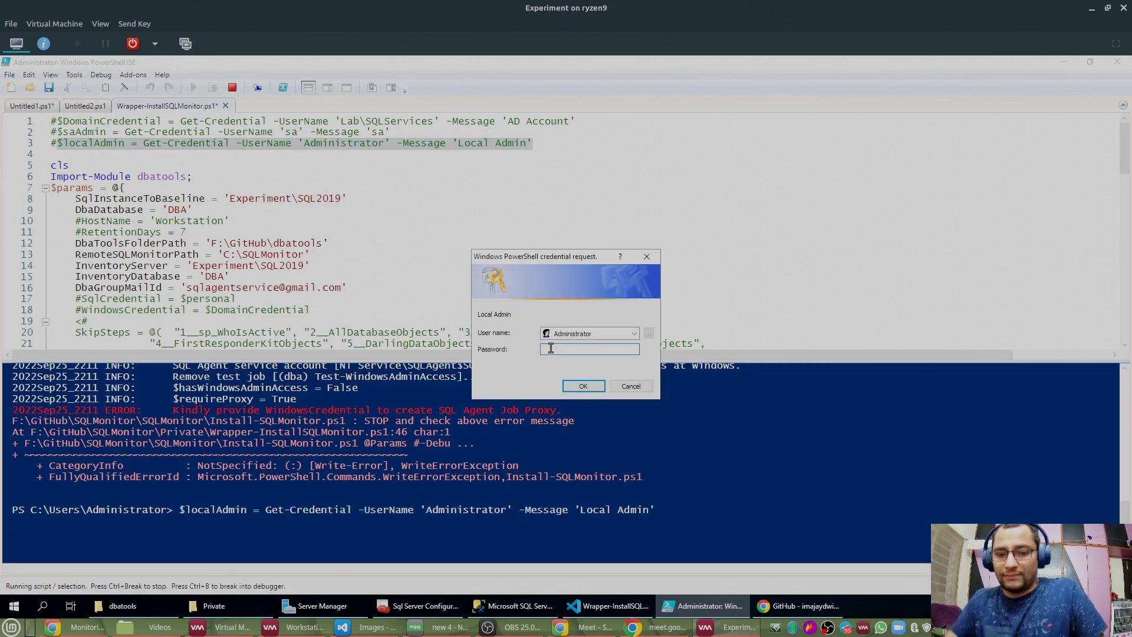
text(••••)
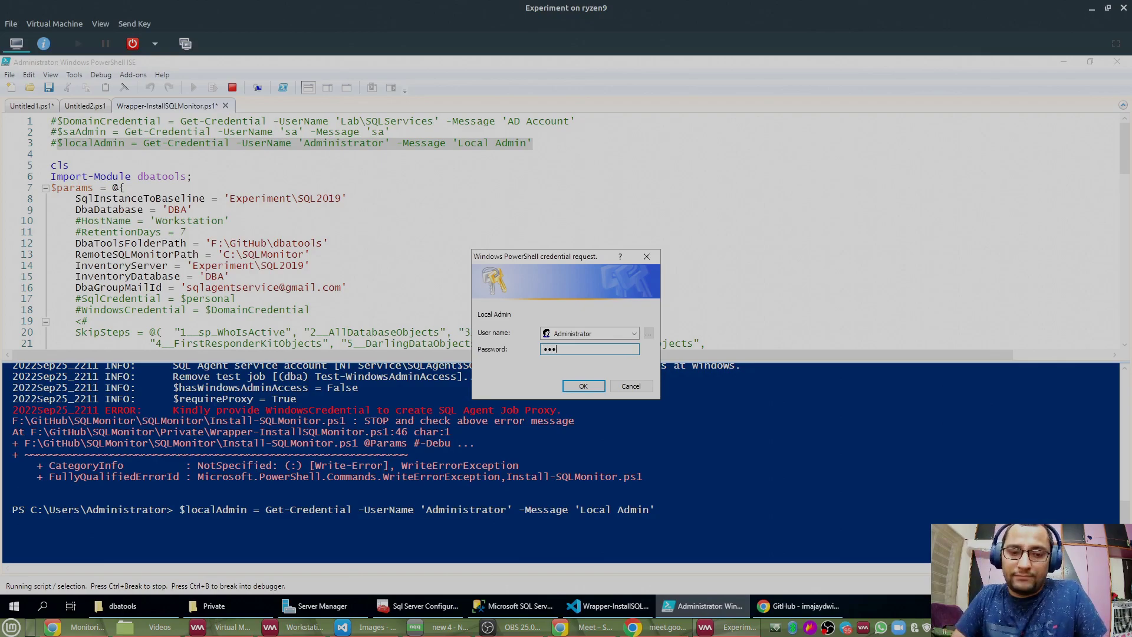
text(••••)
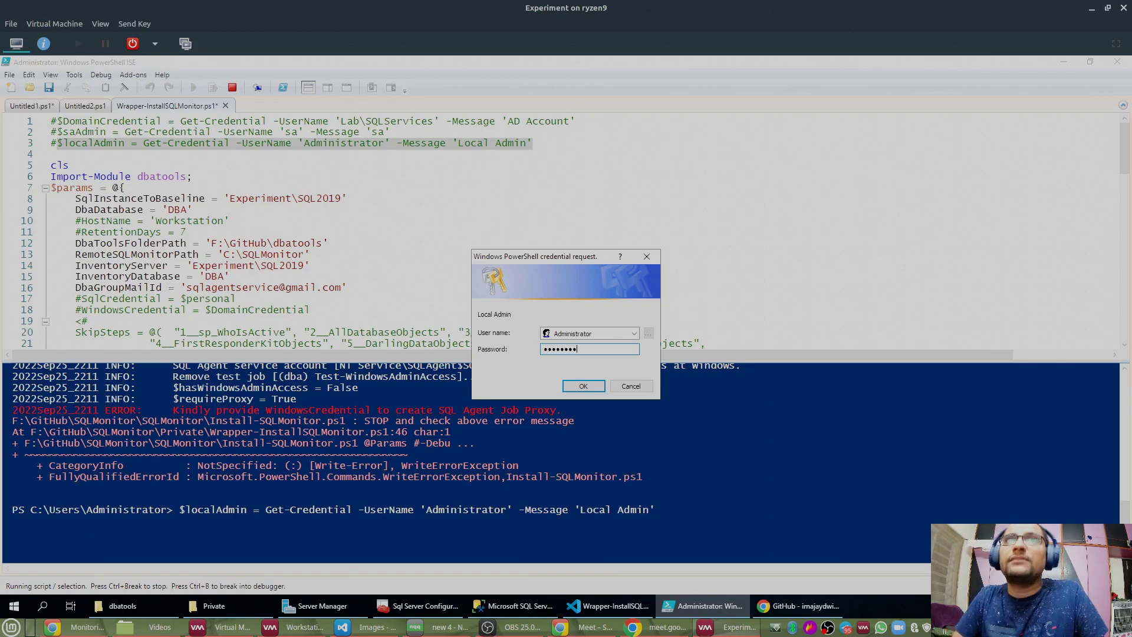
click(591, 390)
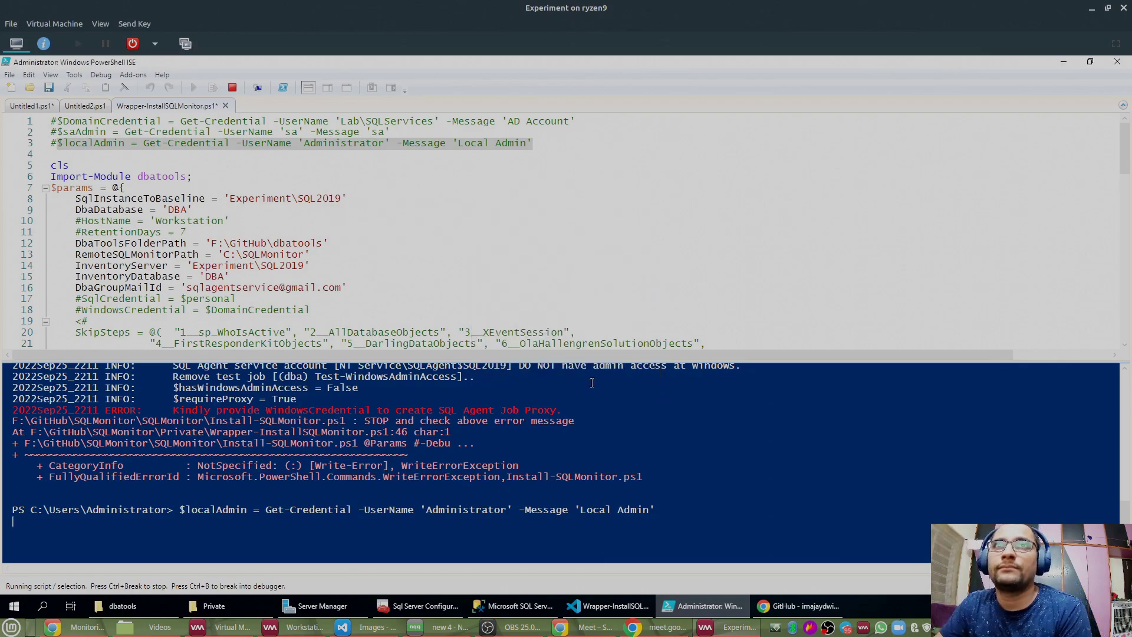
Step: Run $localAdmin to confirm it holds Administrator with a SecureString password
double_click(326, 145)
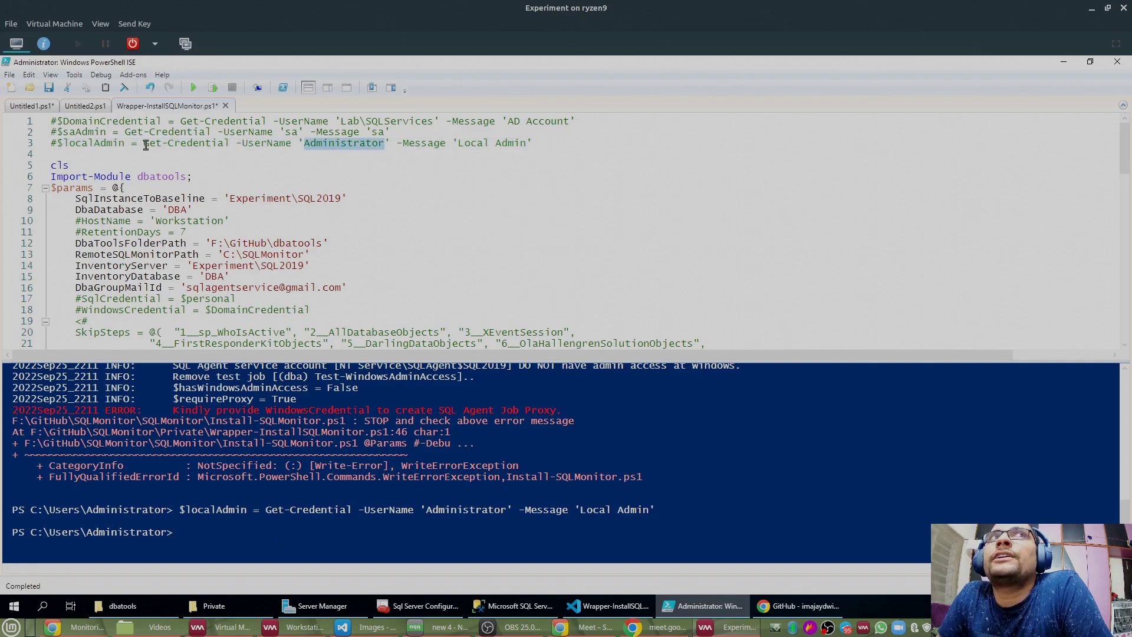
drag(127, 144, 57, 144)
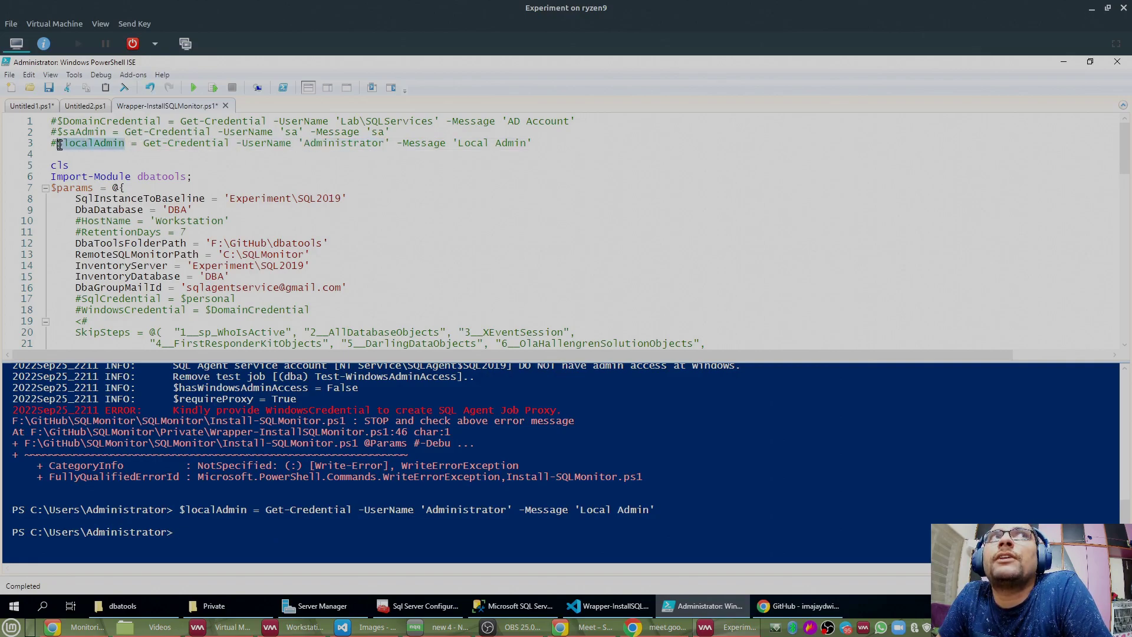
click(213, 88)
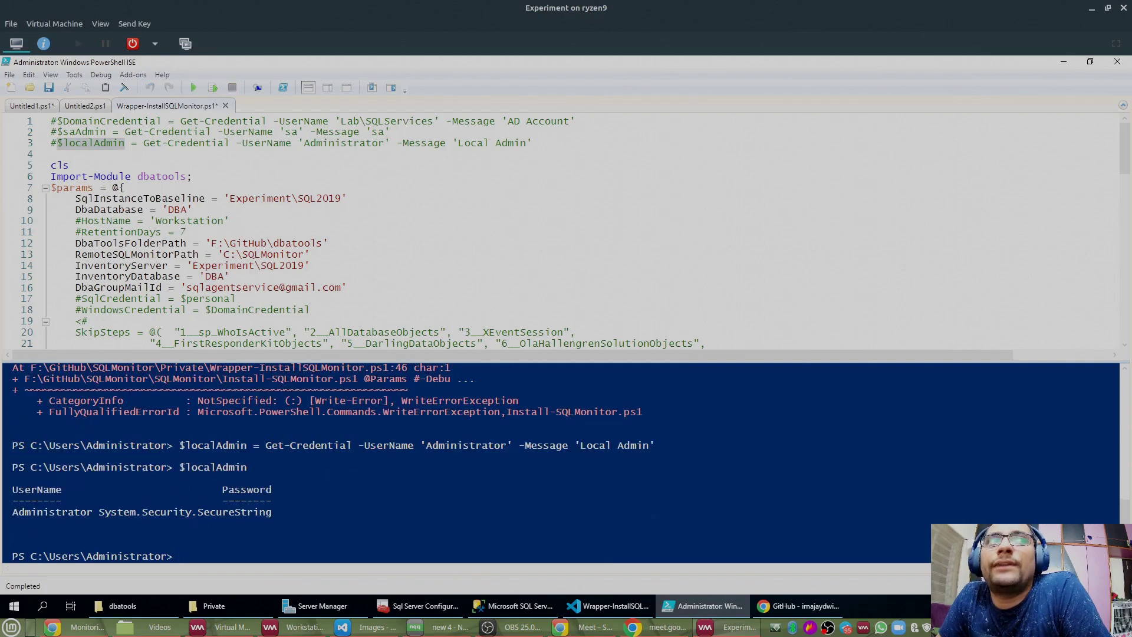
Step: Copy the localAdmin variable name from line 3
drag(12, 490, 301, 506)
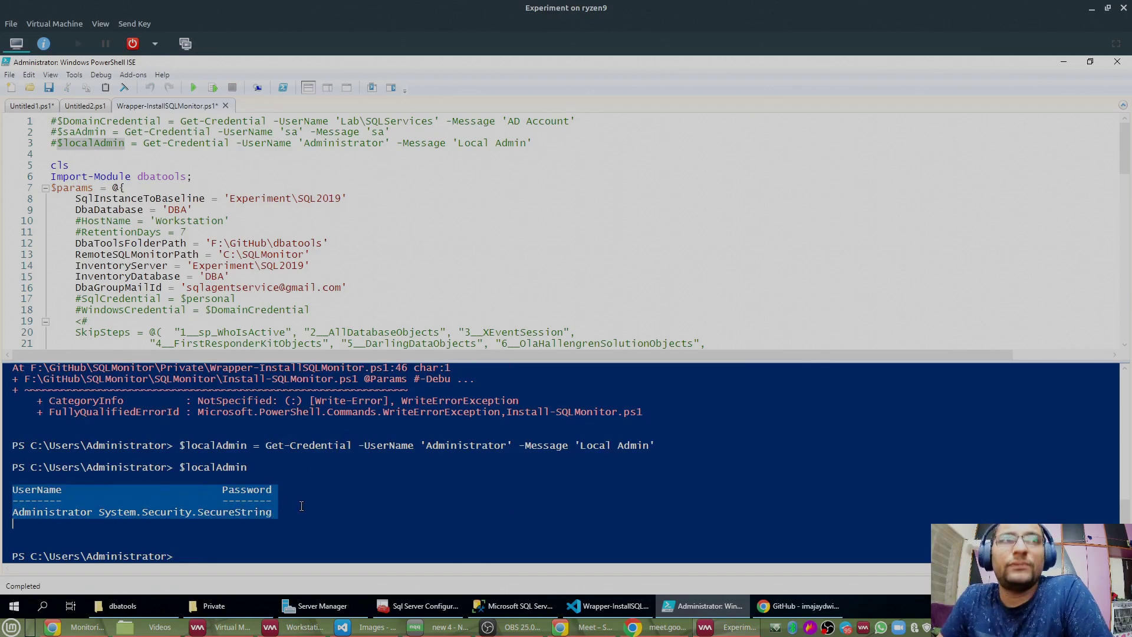
click(302, 506)
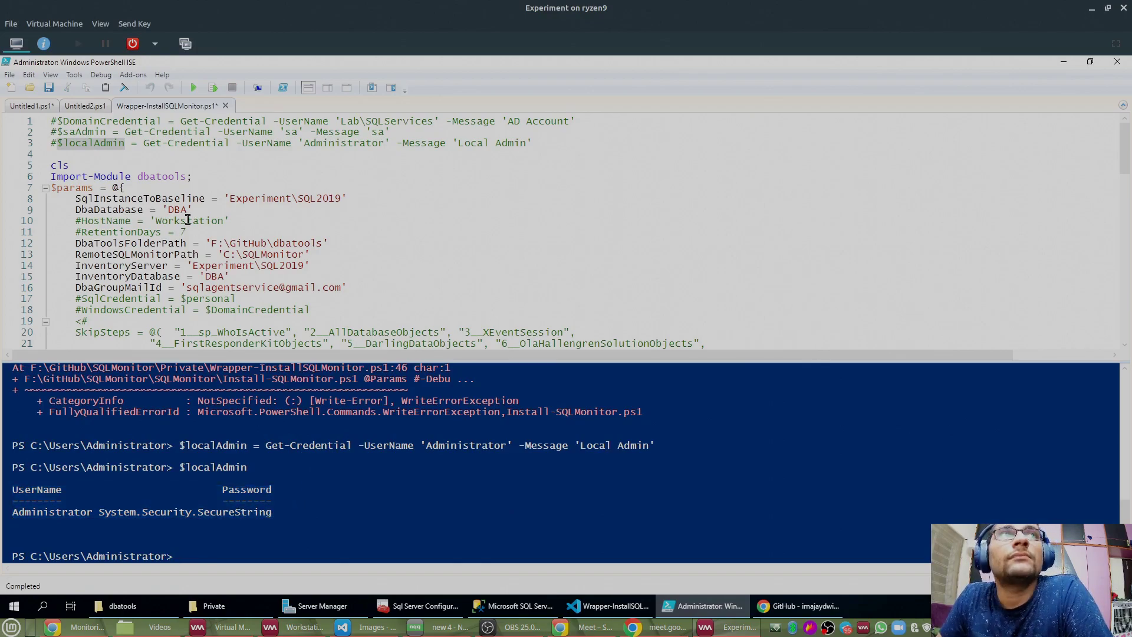
double_click(87, 146)
right_click(86, 147)
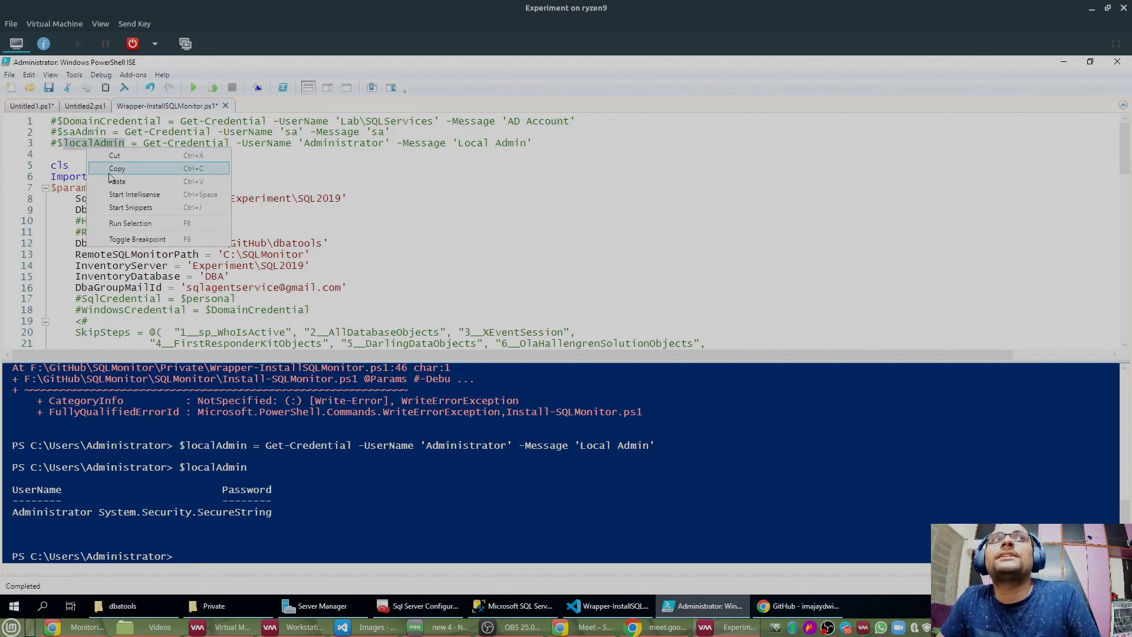
click(112, 169)
Step: Uncomment WindowsCredential on line 18 and replace DomainCredential with localAdmin
scroll(172, 203, down, 2)
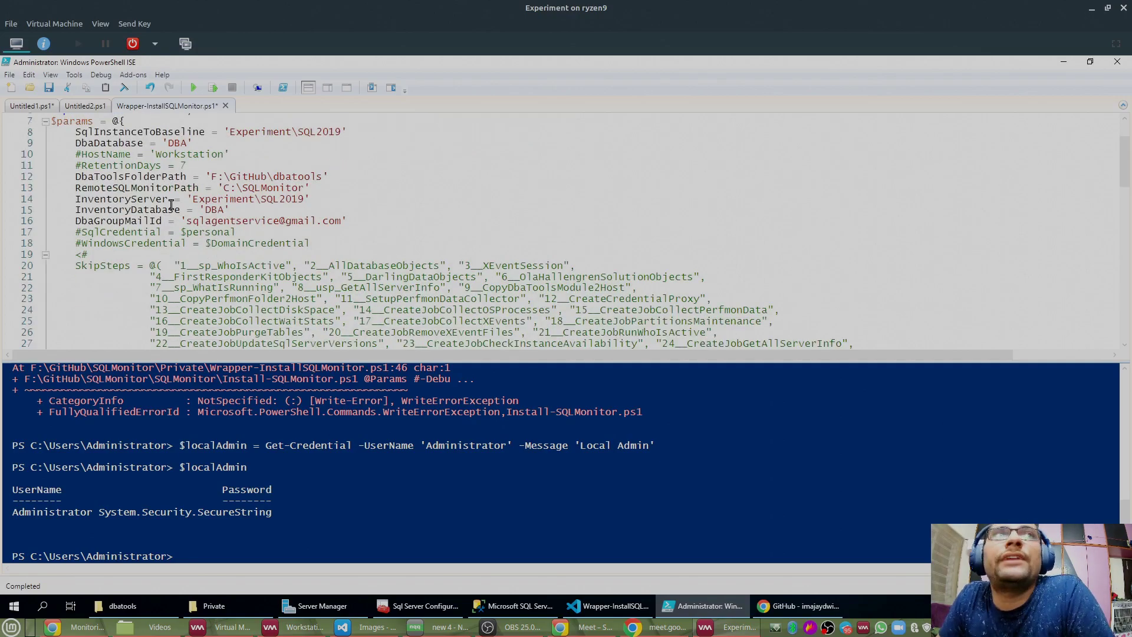
click(77, 244)
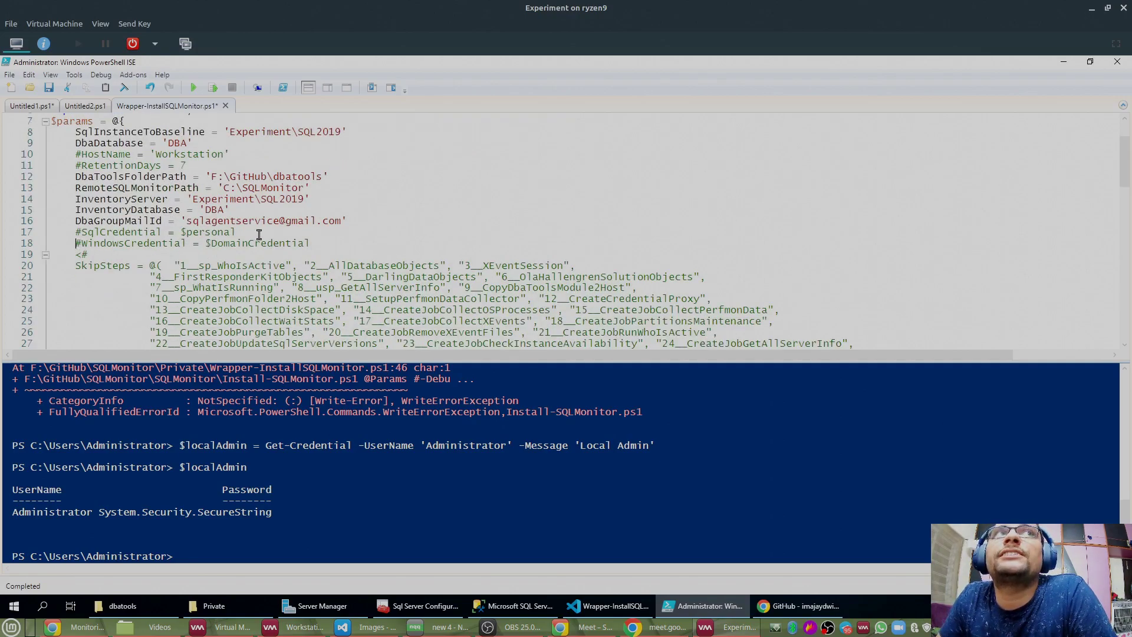
key(Delete)
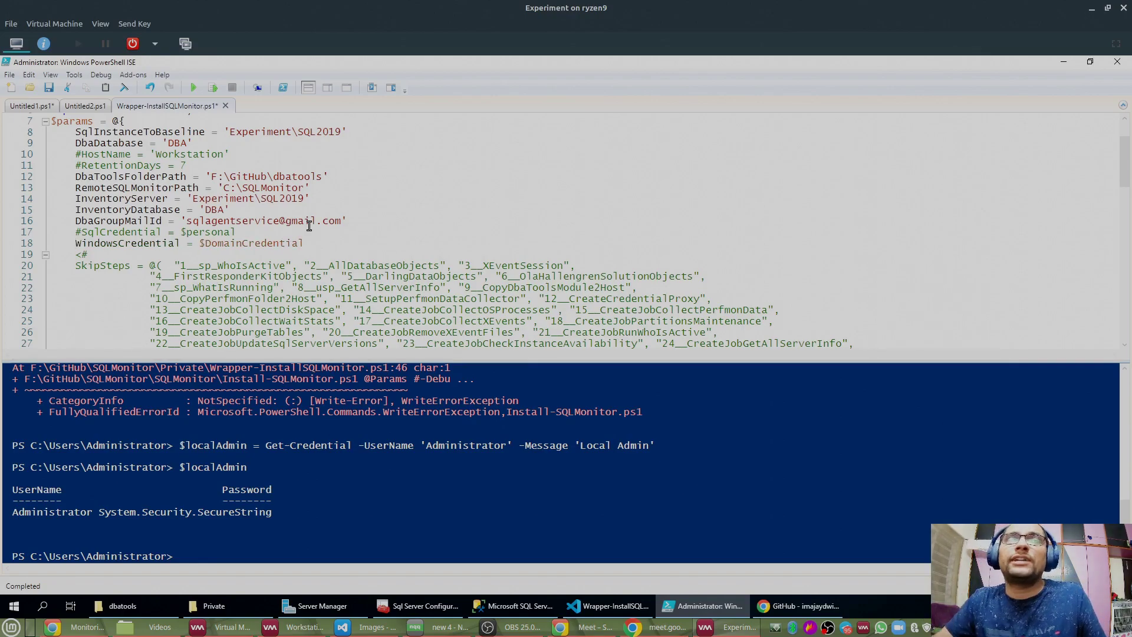
double_click(288, 244)
text(localAdmin)
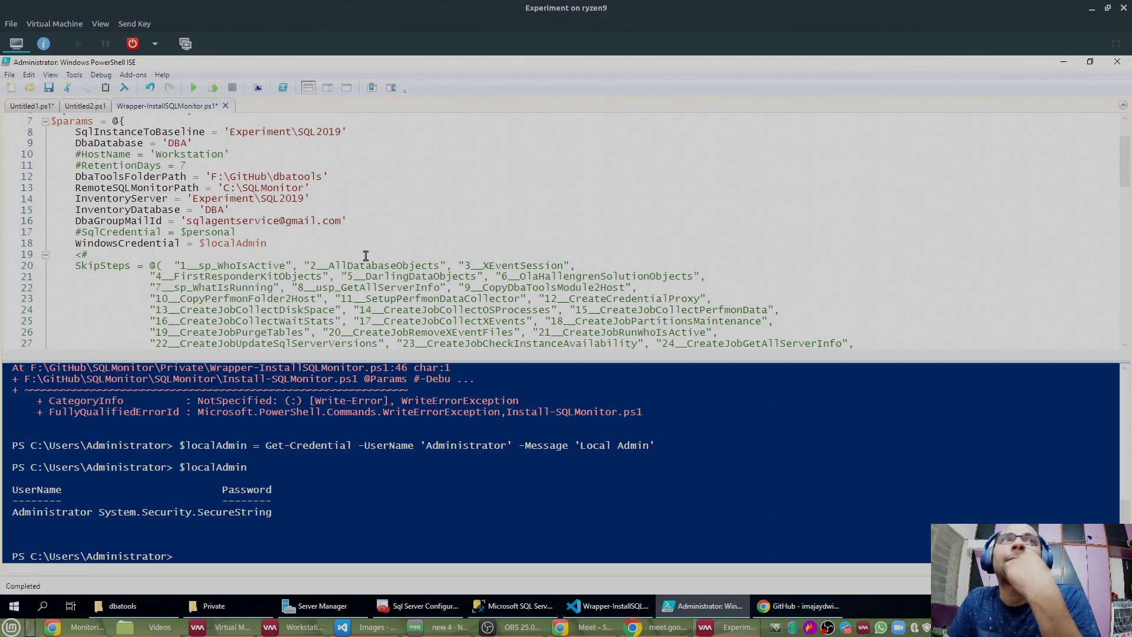
Step: Save and rerun the wrapper script, enlarging the console to watch the PSSession attempts on EXPERIMENT
click(193, 88)
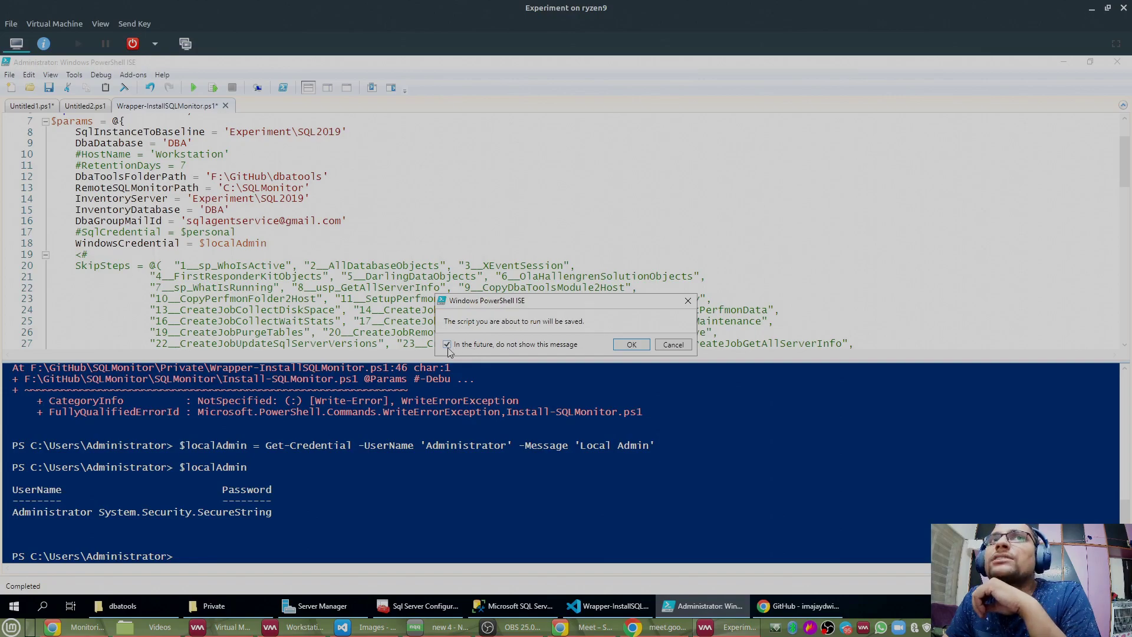
click(643, 346)
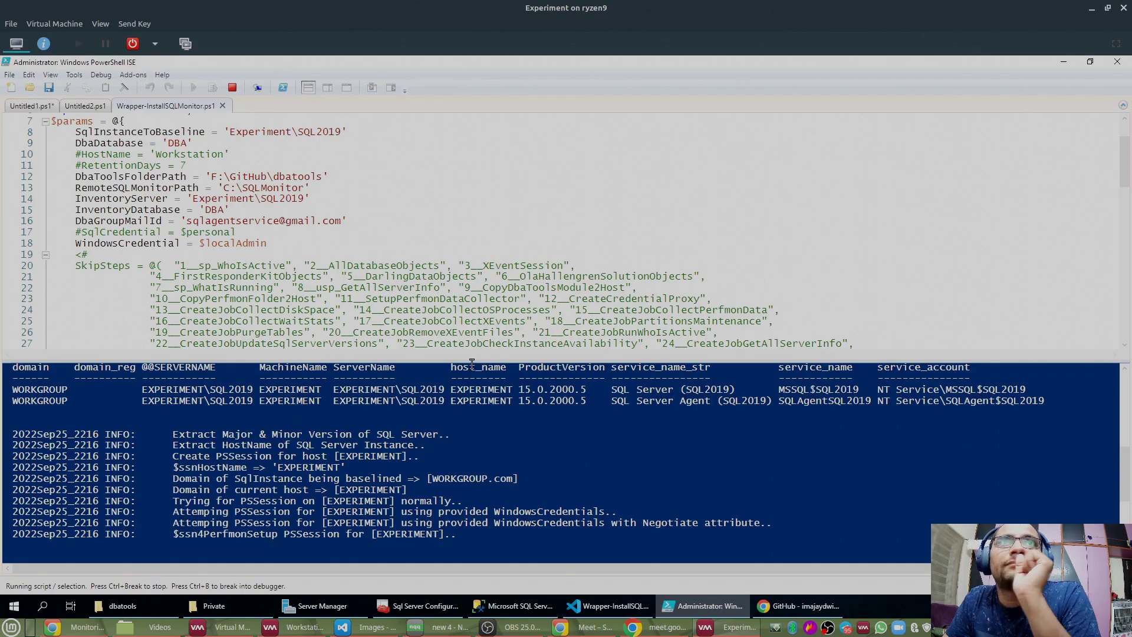
drag(472, 364, 471, 168)
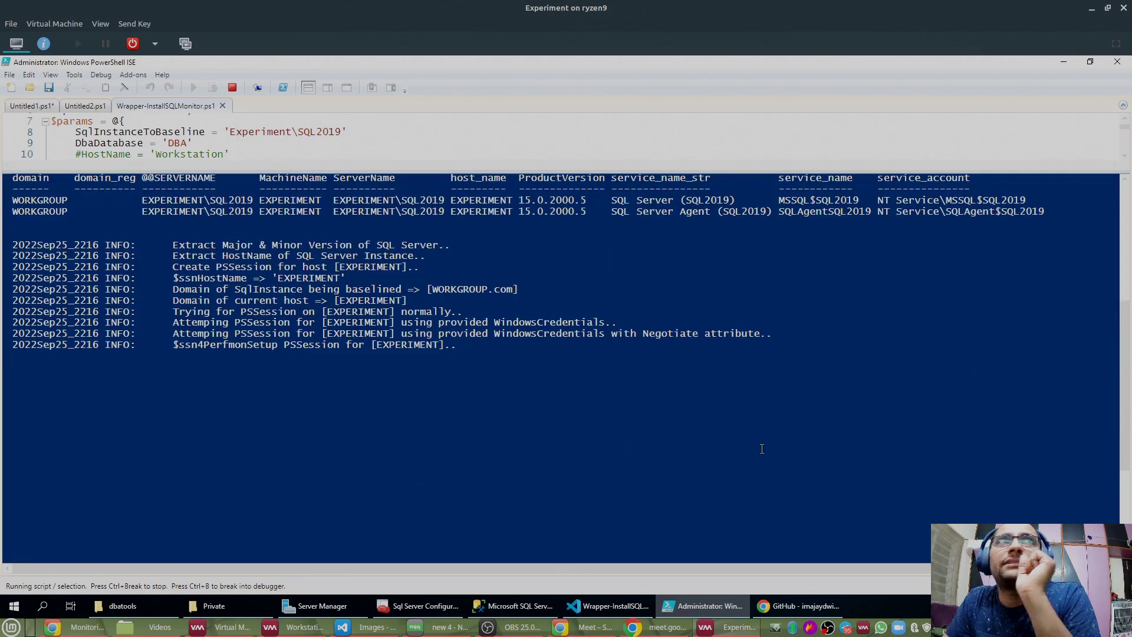
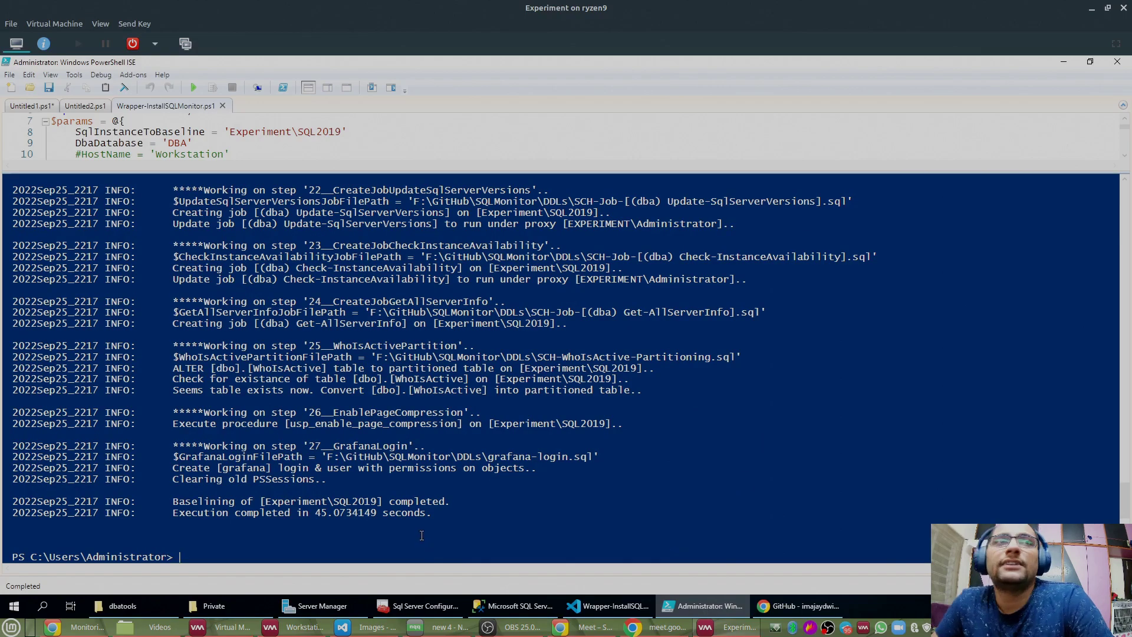
Step: Highlight the run's total execution time and the step 20 proxy update lines in the log
drag(172, 513, 438, 512)
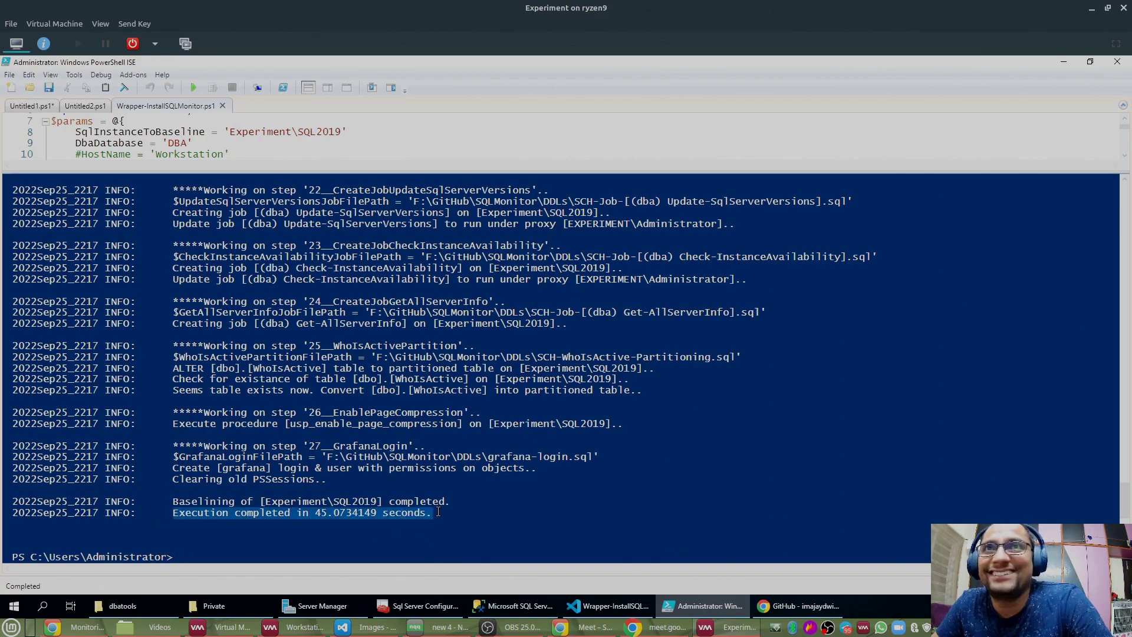
scroll(503, 465, up, 2)
scroll(516, 386, up, 2)
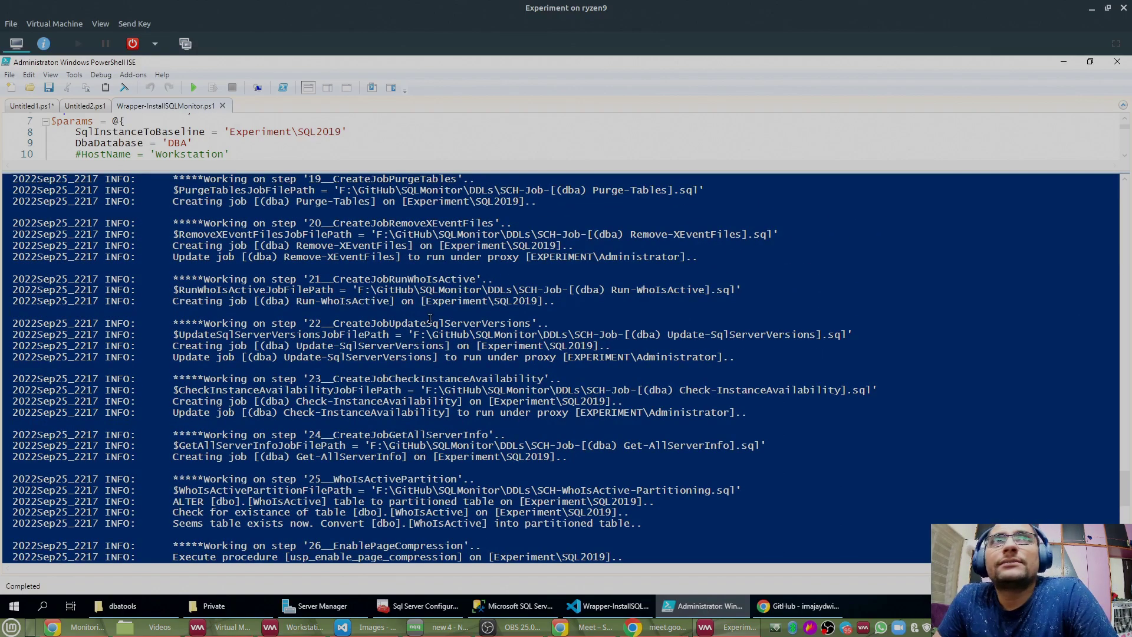
scroll(432, 321, up, 3)
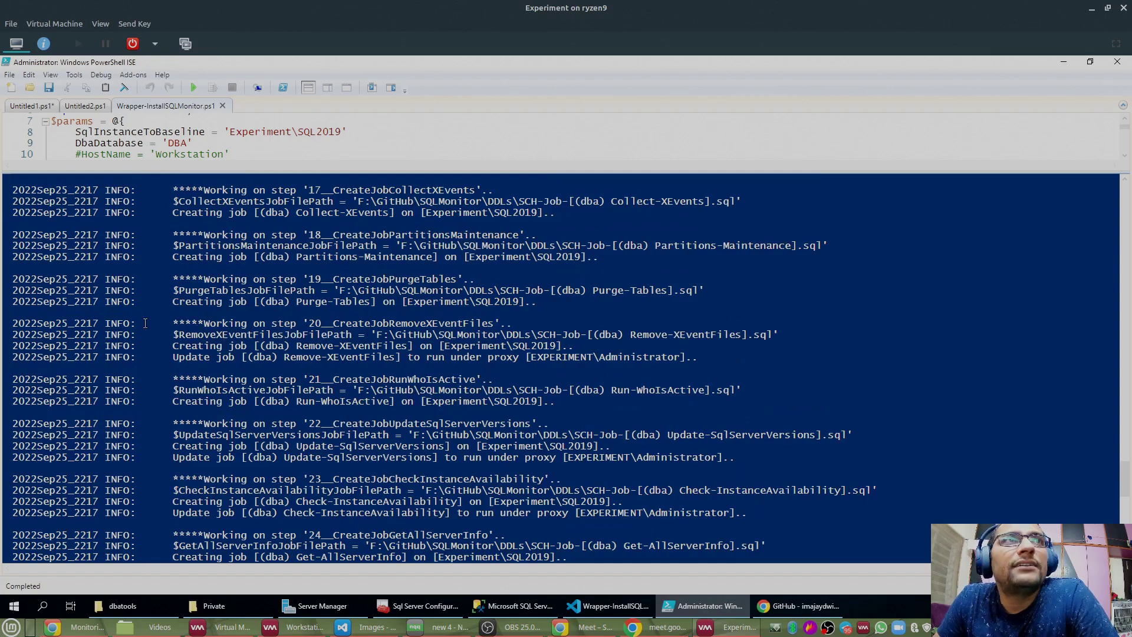
drag(13, 324, 77, 327)
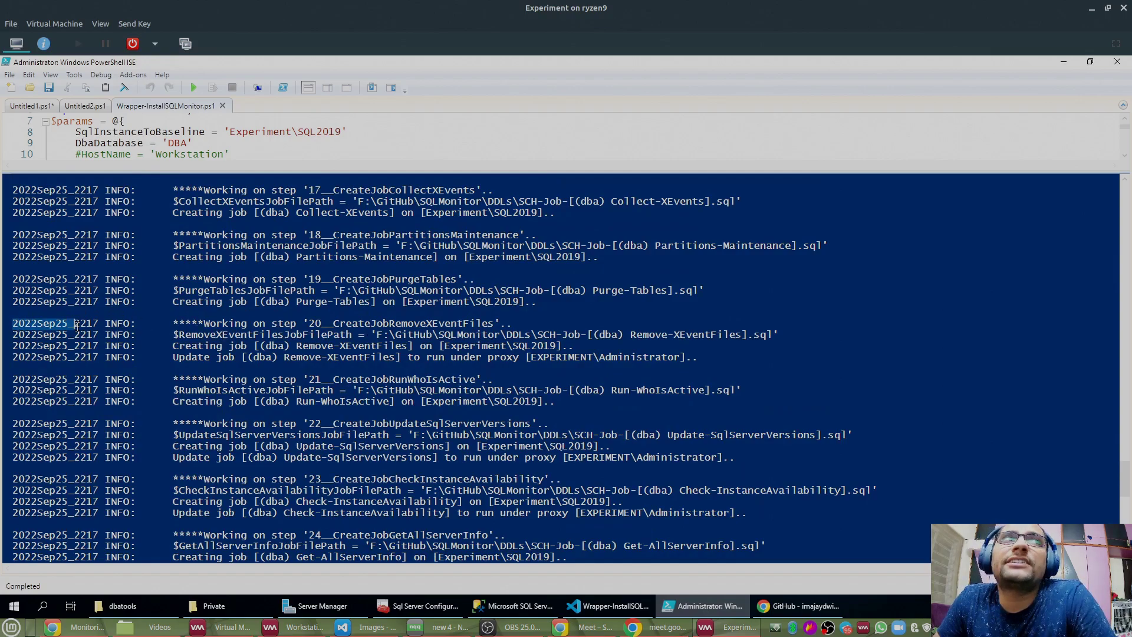
drag(161, 324, 724, 361)
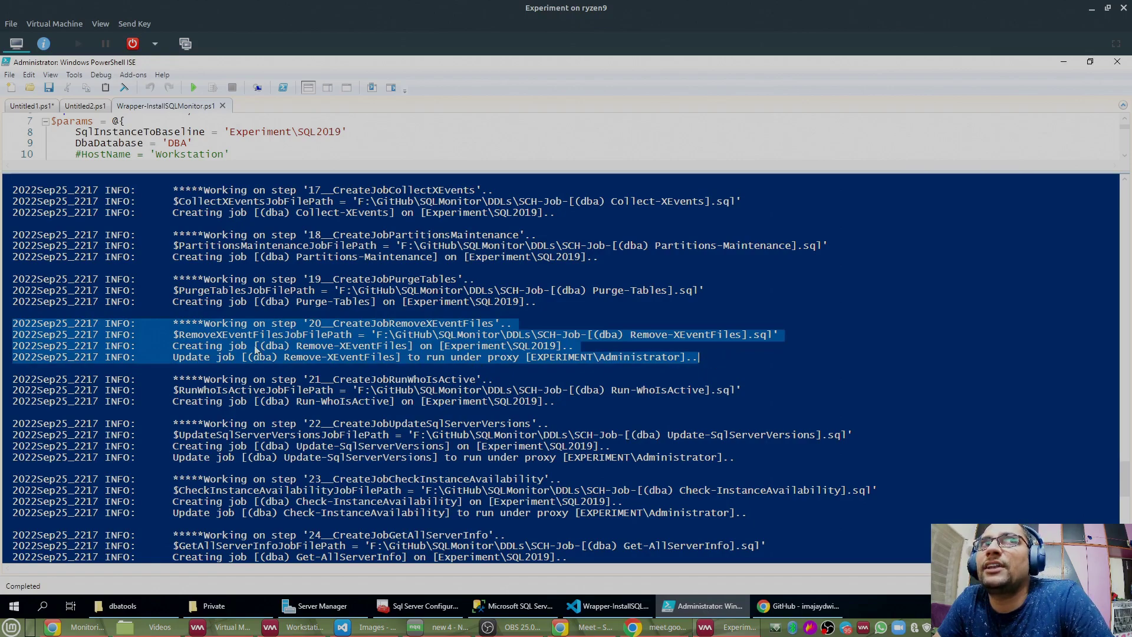
click(174, 357)
drag(175, 357, 701, 358)
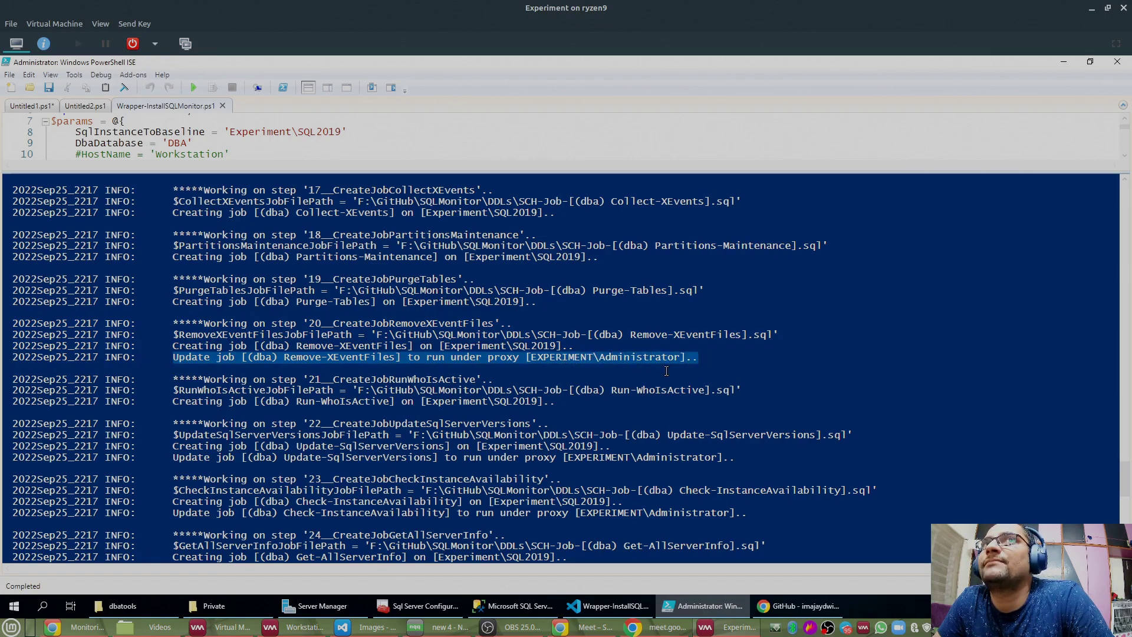
scroll(373, 289, up, 3)
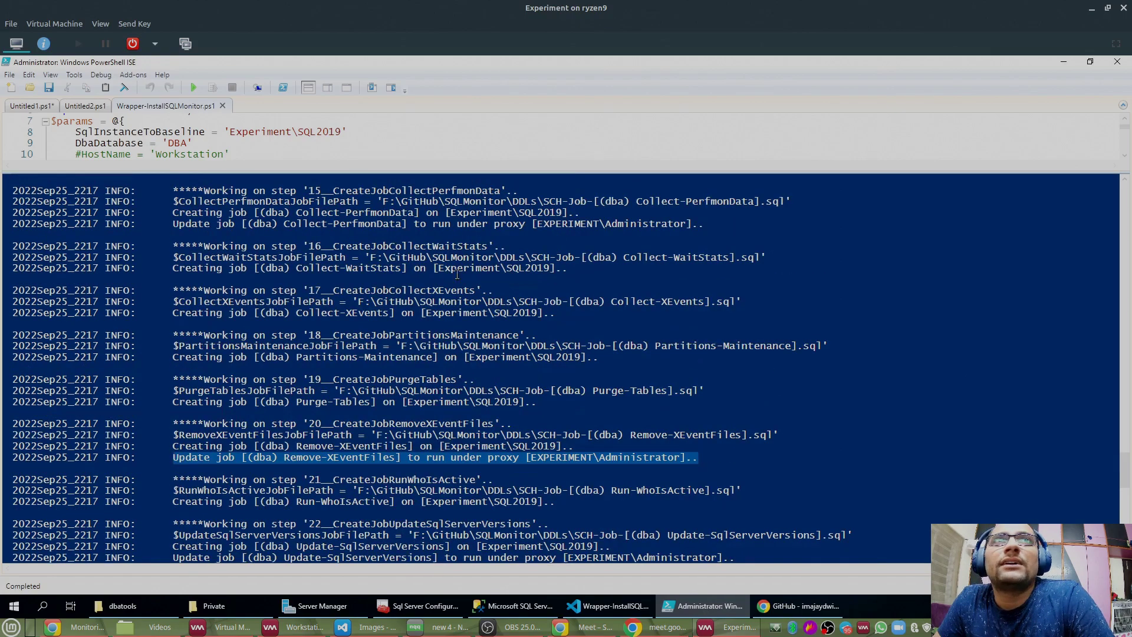
scroll(451, 377, up, 6)
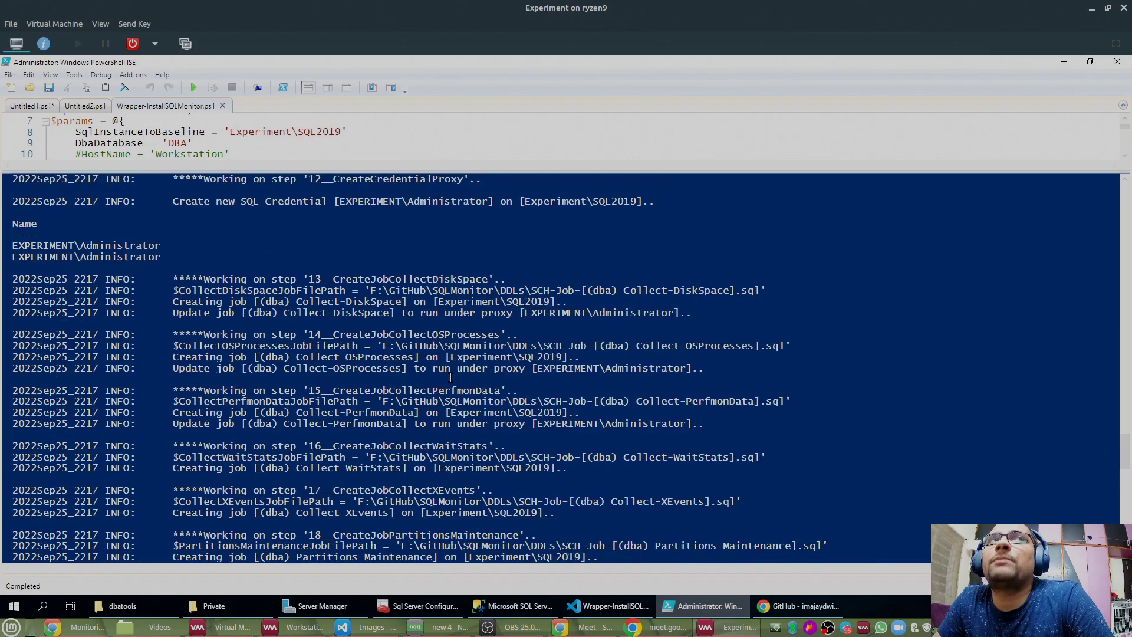
scroll(450, 377, down, 2)
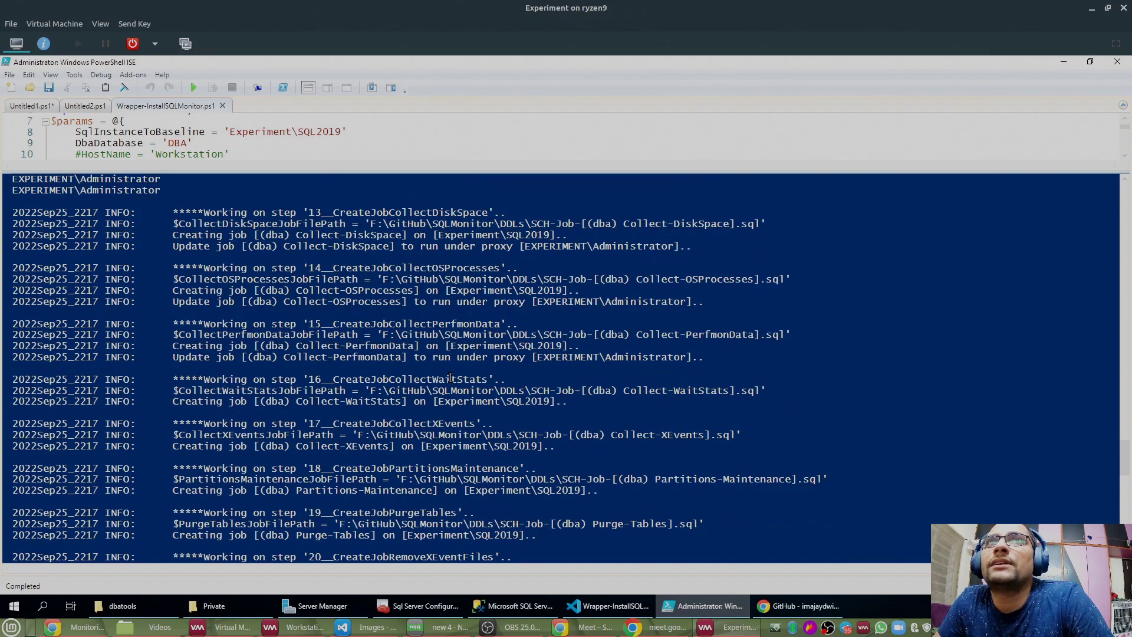
Step: Inspect the Collect-DiskSpace, Collect-OSProcesses and PerfmonData proxy lines for steps 14 and 15
drag(700, 247, 10, 251)
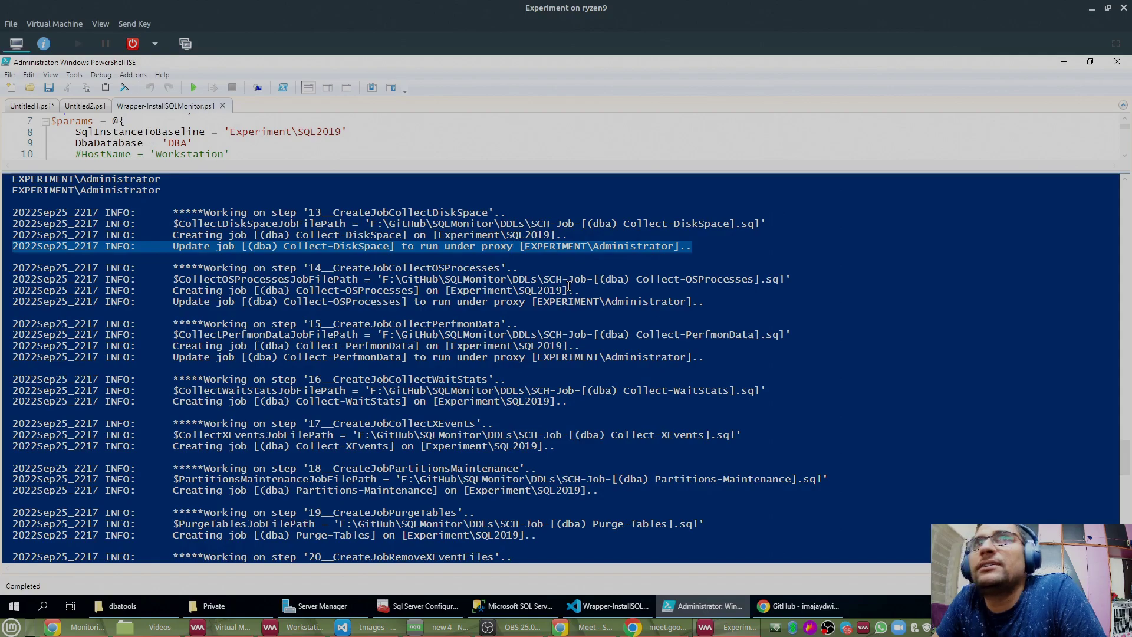
drag(637, 279, 758, 279)
drag(531, 301, 711, 303)
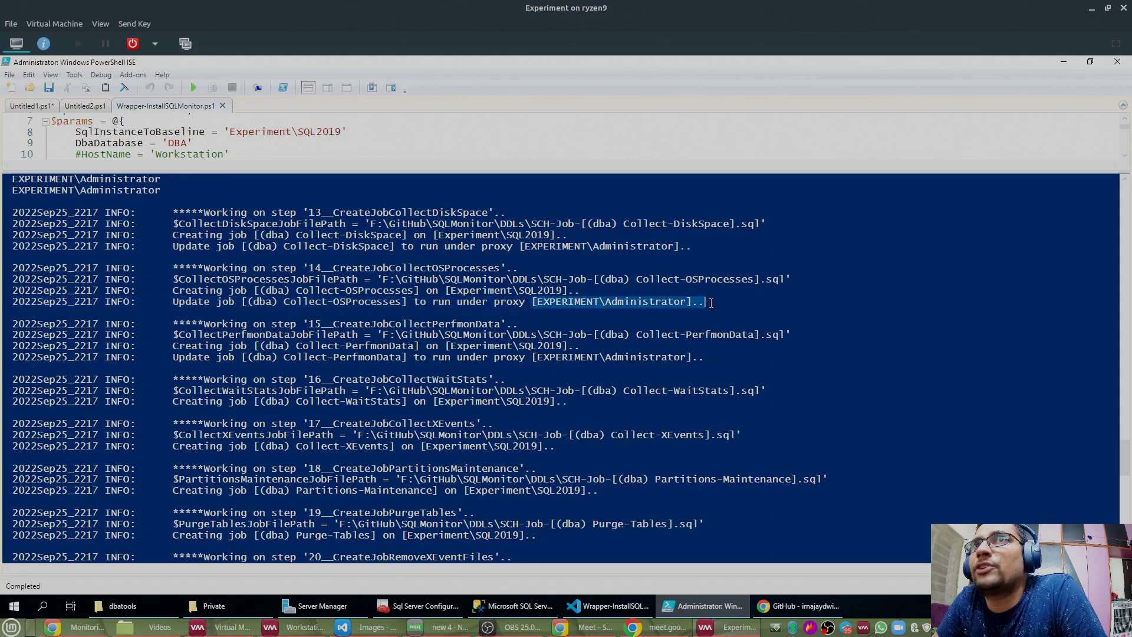
double_click(690, 334)
click(686, 335)
drag(533, 357, 715, 357)
scroll(688, 404, down, 4)
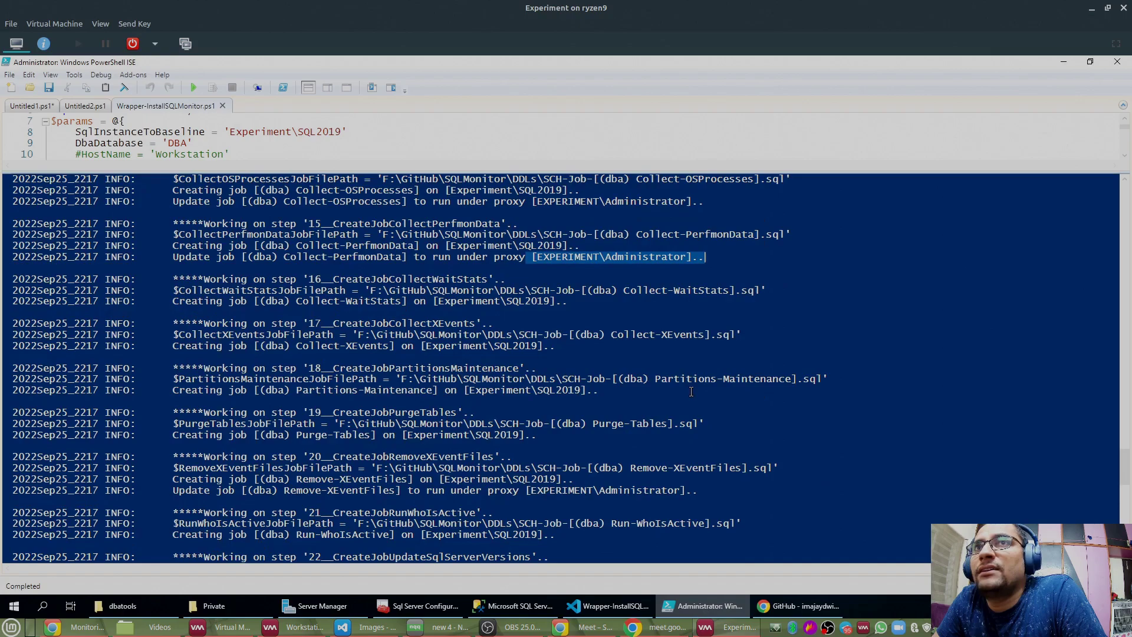
scroll(631, 393, down, 2)
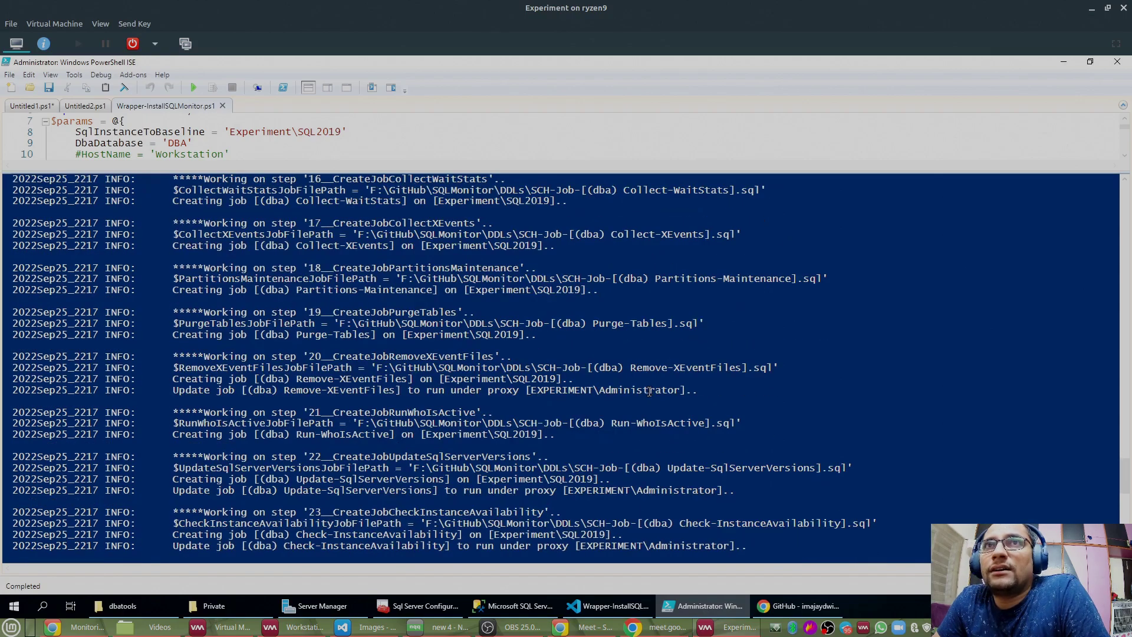
Step: Check the Remove-XEventFiles, step 20, step 22 and step 24 log lines, then switch to SSMS
drag(624, 368, 755, 368)
drag(527, 391, 684, 398)
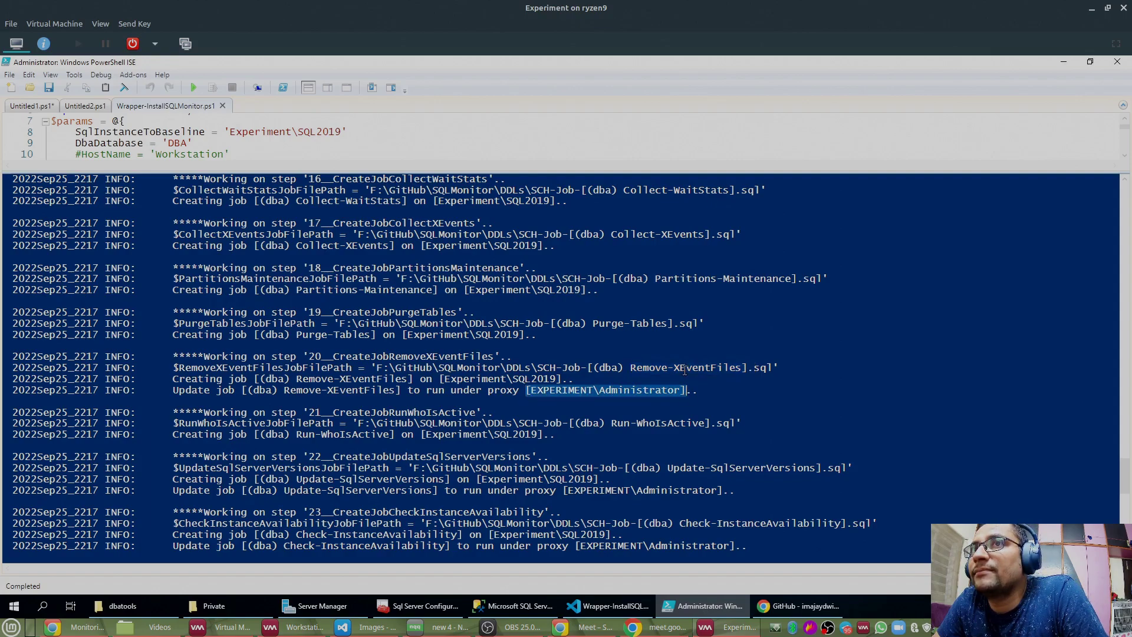
scroll(684, 370, down, 4)
drag(599, 358, 718, 358)
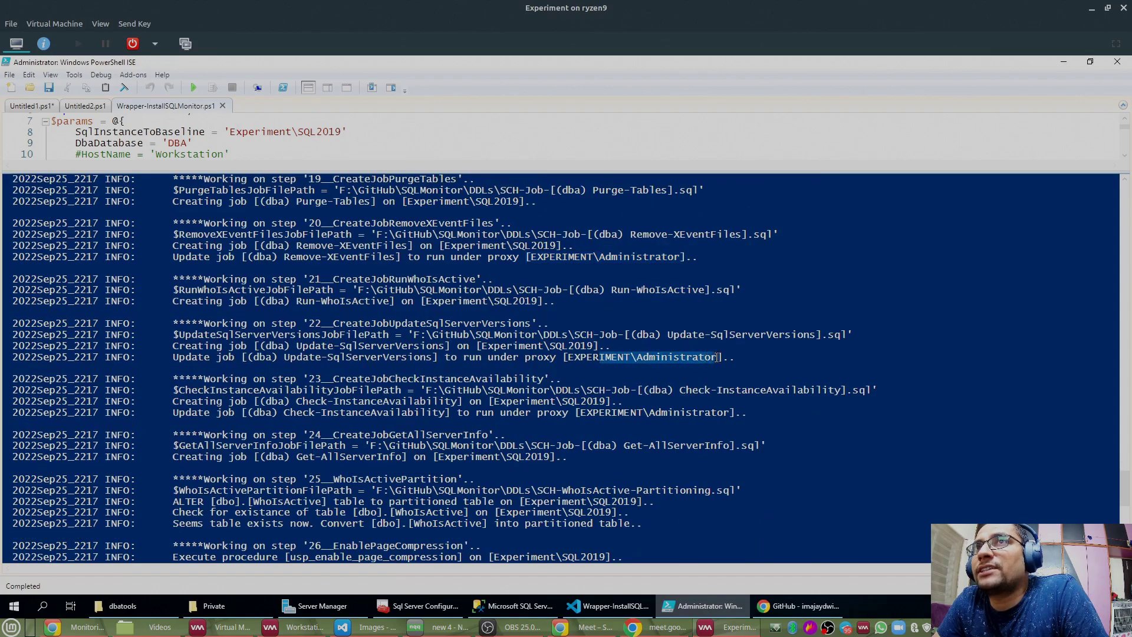
drag(581, 413, 750, 413)
scroll(767, 365, down, 5)
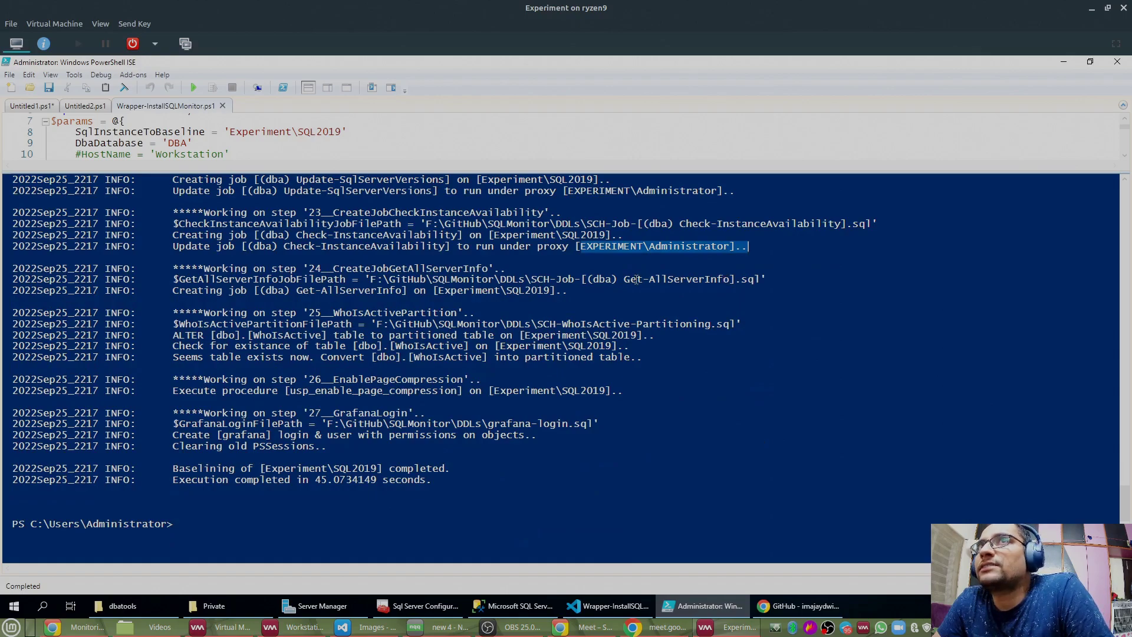
drag(434, 290, 564, 291)
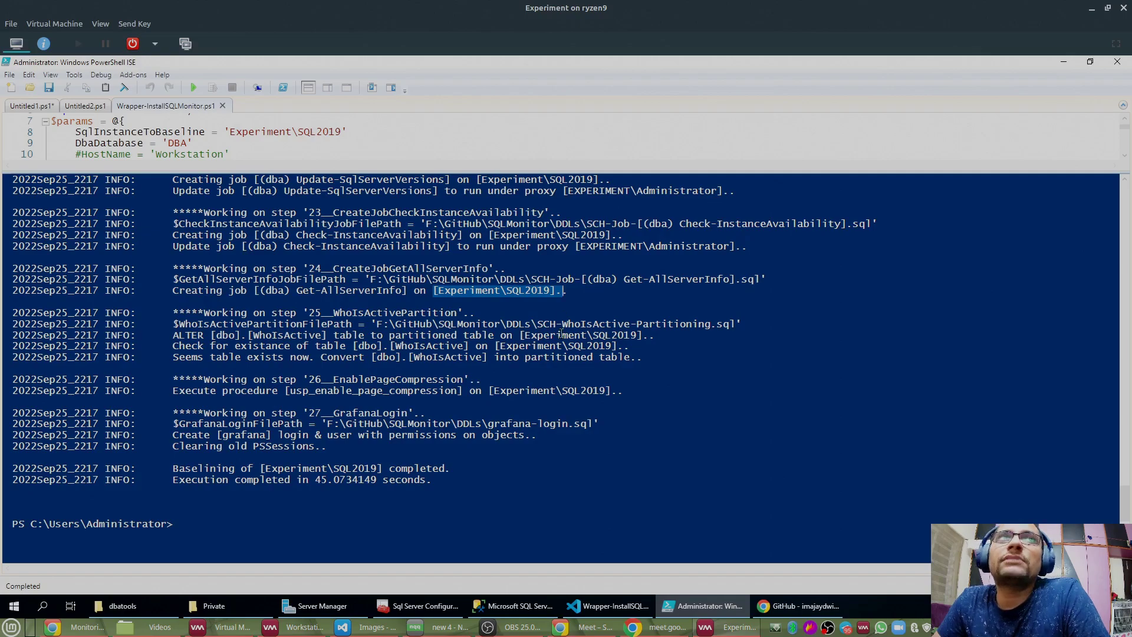
click(544, 607)
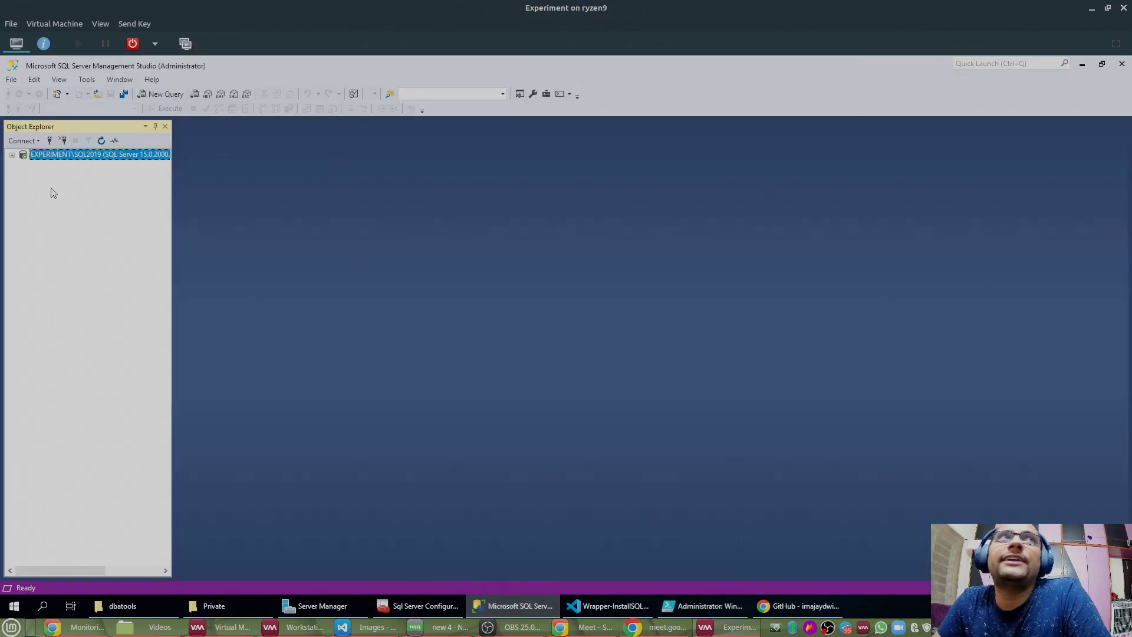
Step: Expand Experiment\SQL2019 to the DBA database, refresh it and list its tables
click(12, 155)
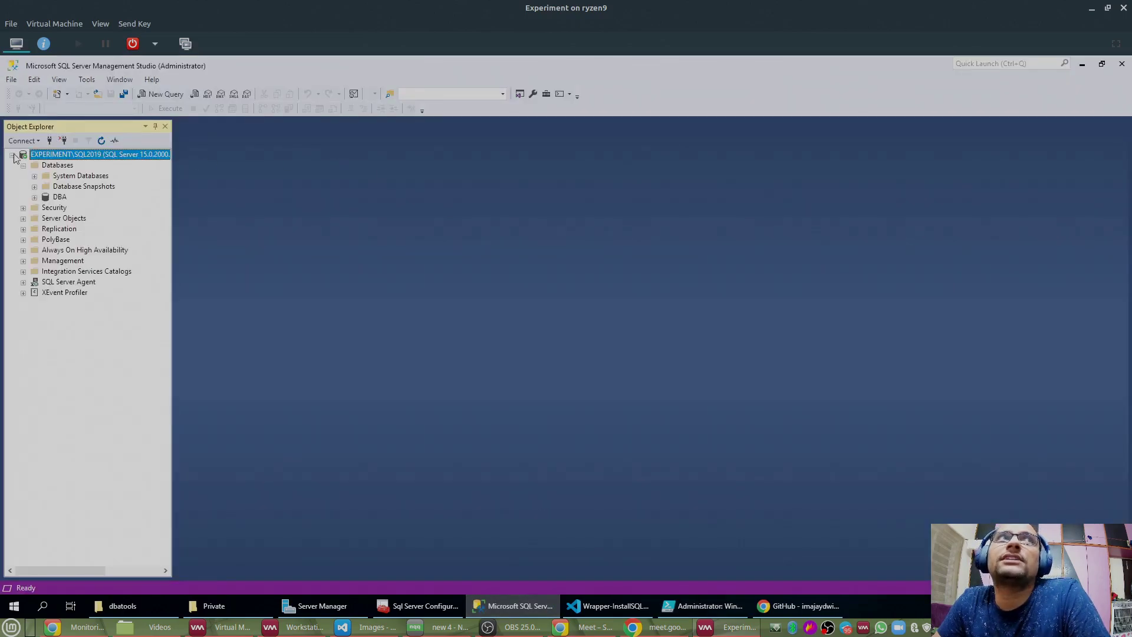
right_click(55, 166)
key(Escape)
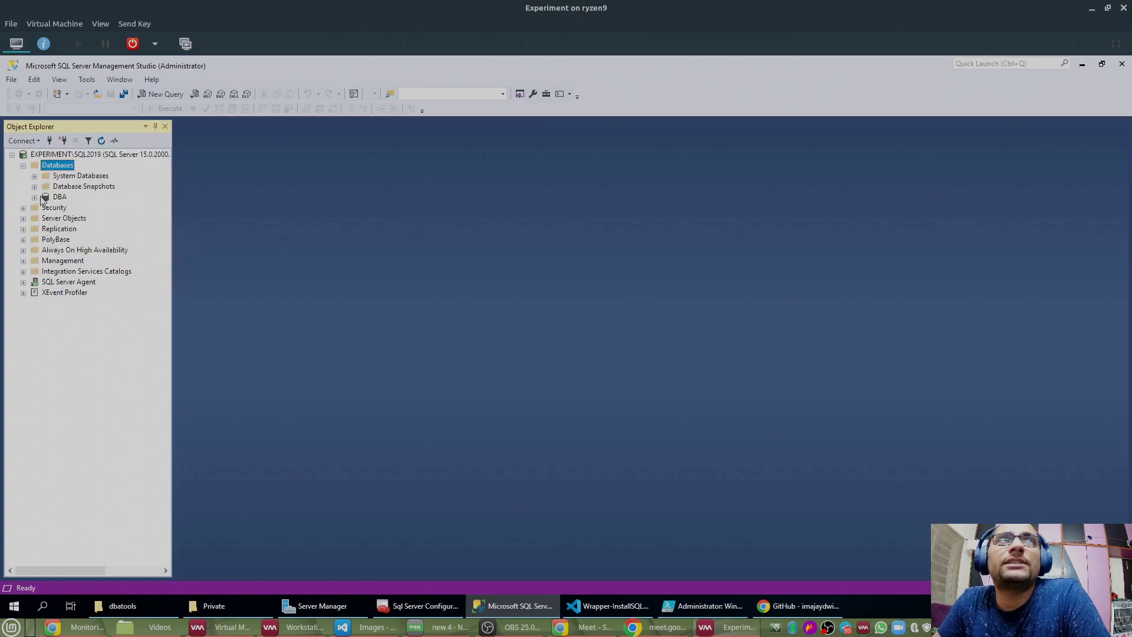
click(34, 197)
right_click(58, 199)
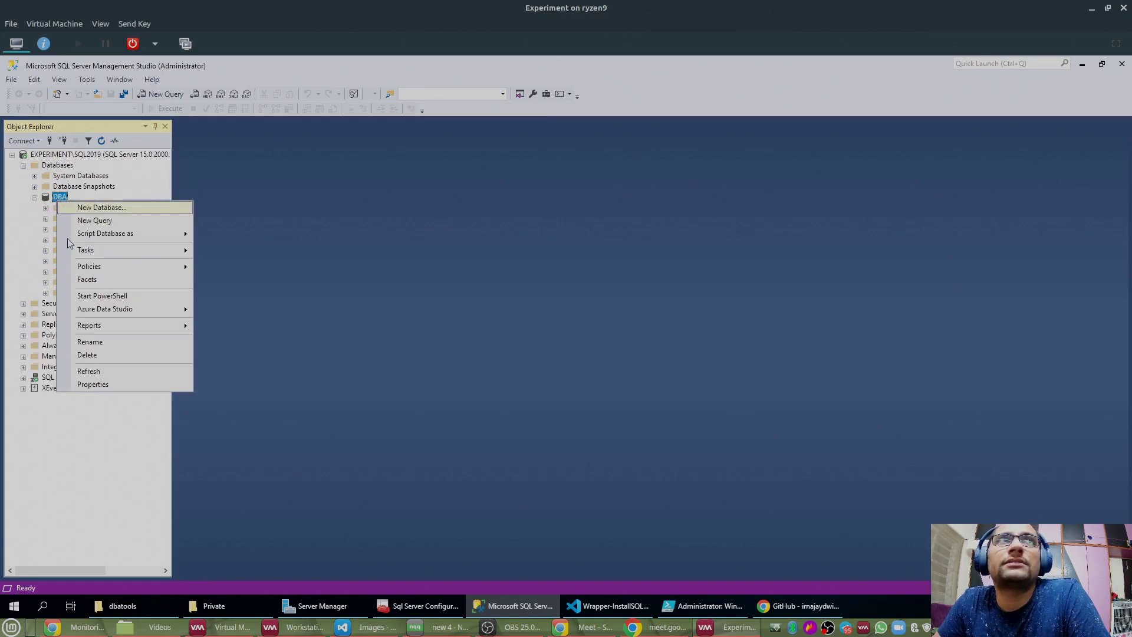
click(89, 372)
click(45, 218)
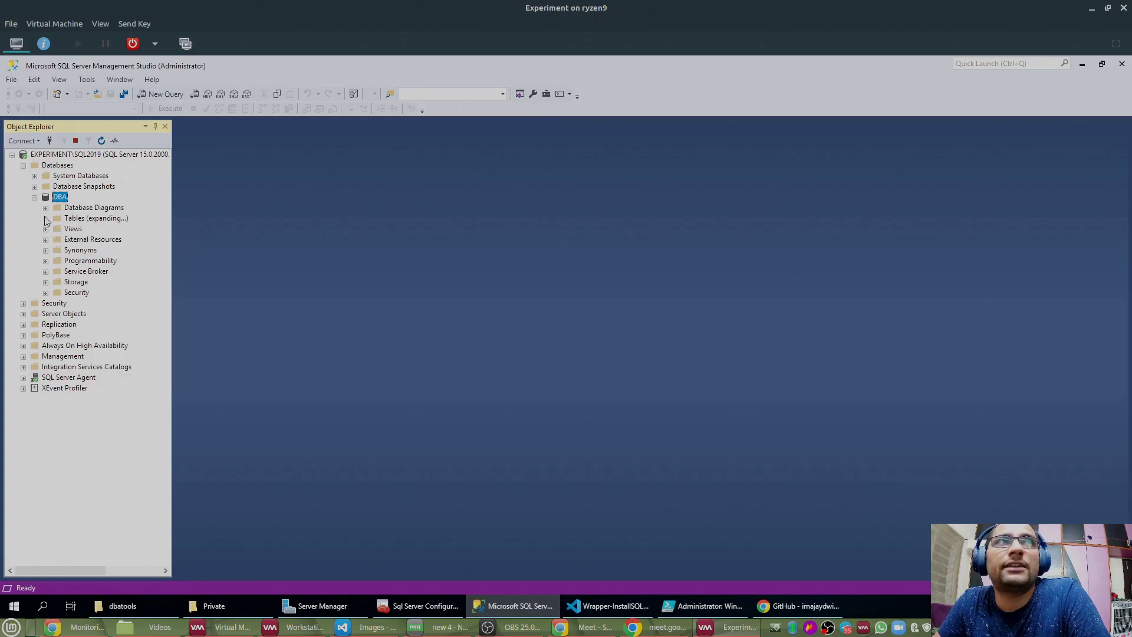
Step: Widen Object Explorer and bring up the context menu for dbo.instance_details
drag(173, 309, 218, 305)
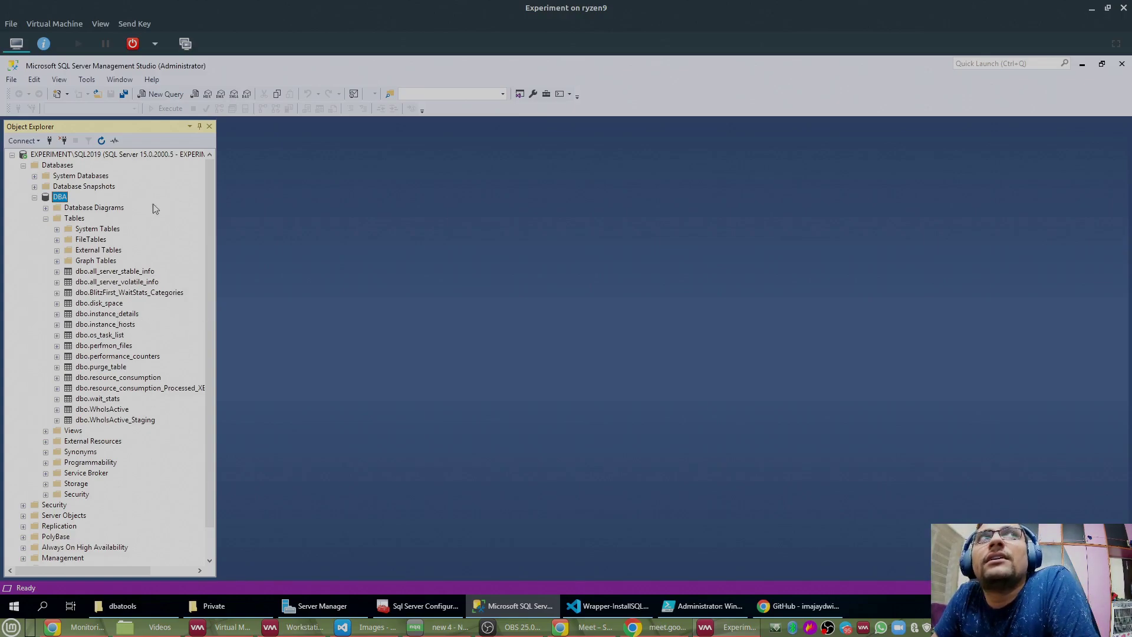
click(82, 326)
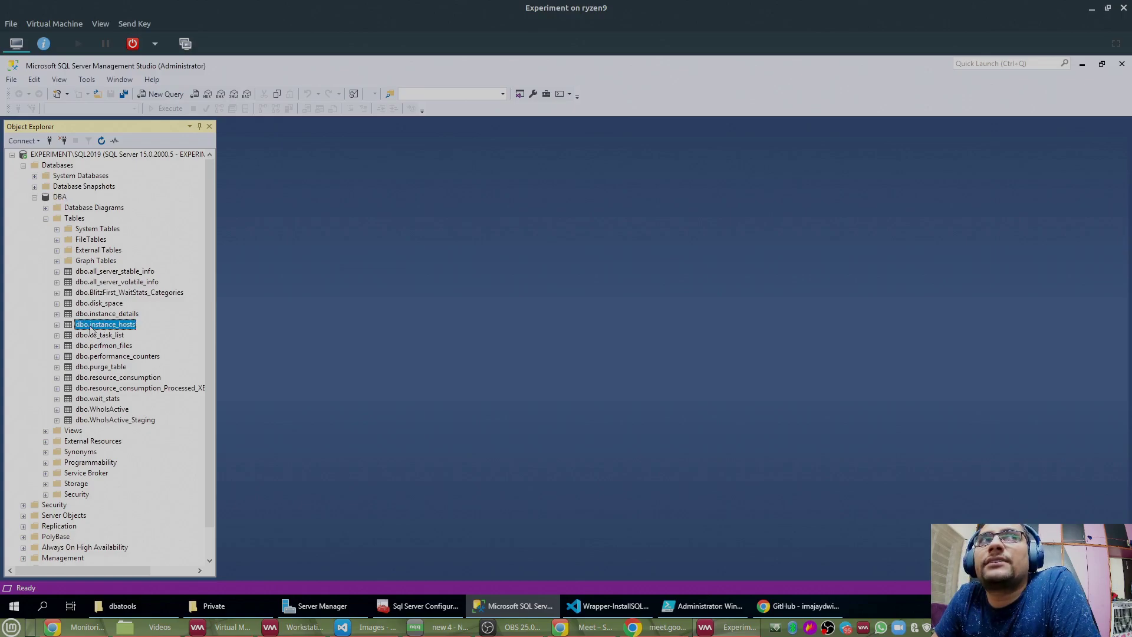
right_click(131, 325)
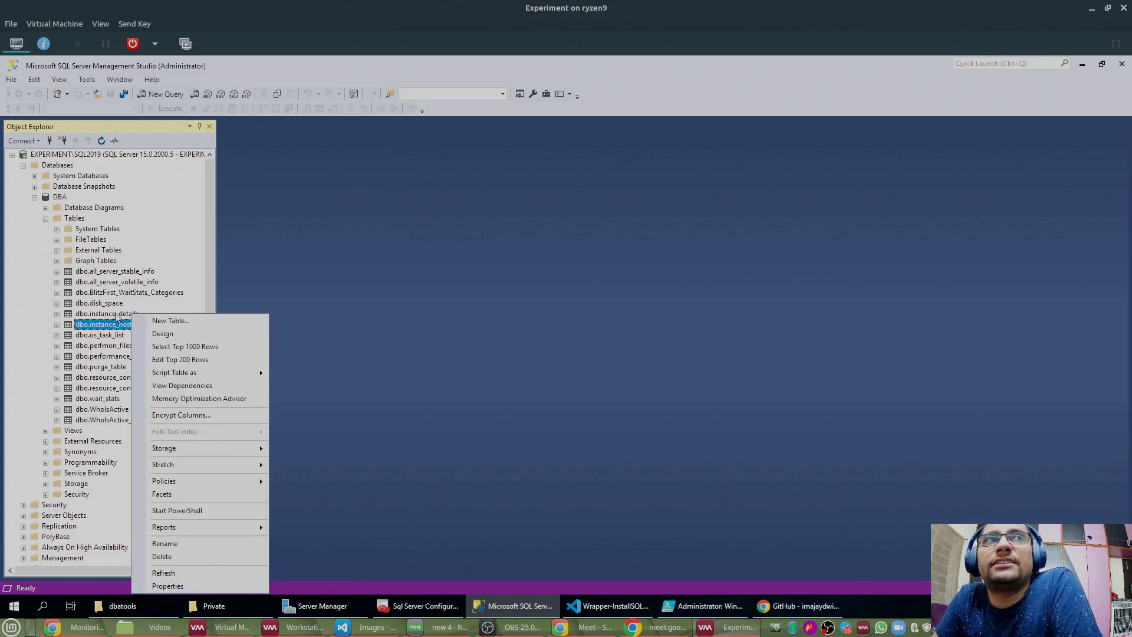
click(121, 314)
right_click(129, 314)
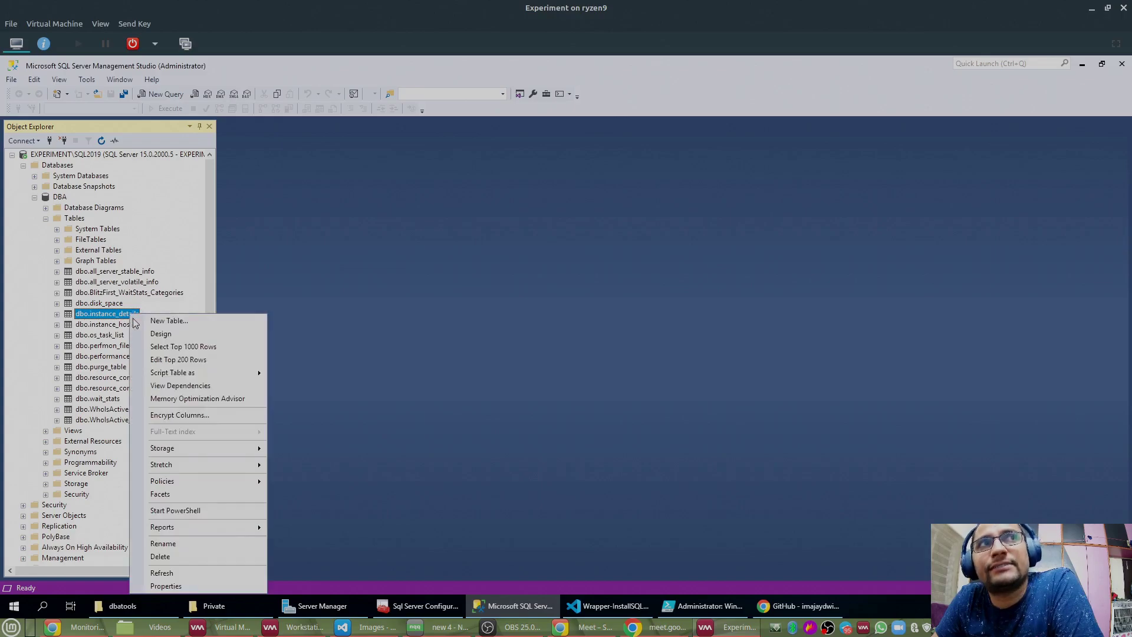
Step: Select the top 1000 rows of dbo.instance_details, then collapse the DBA database tree
click(183, 347)
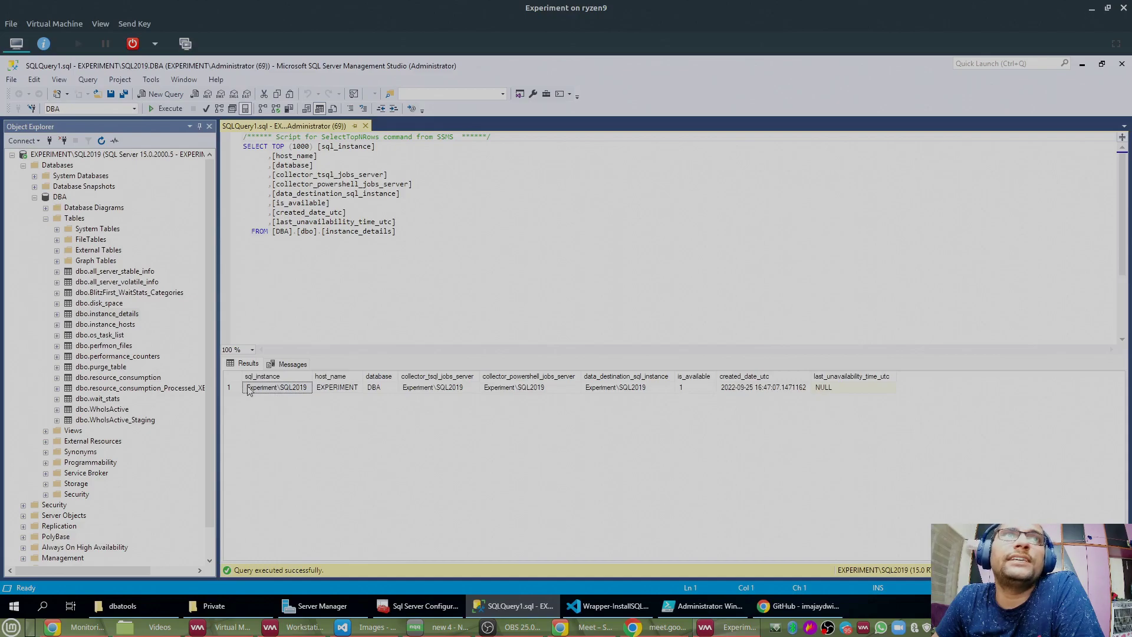
click(241, 393)
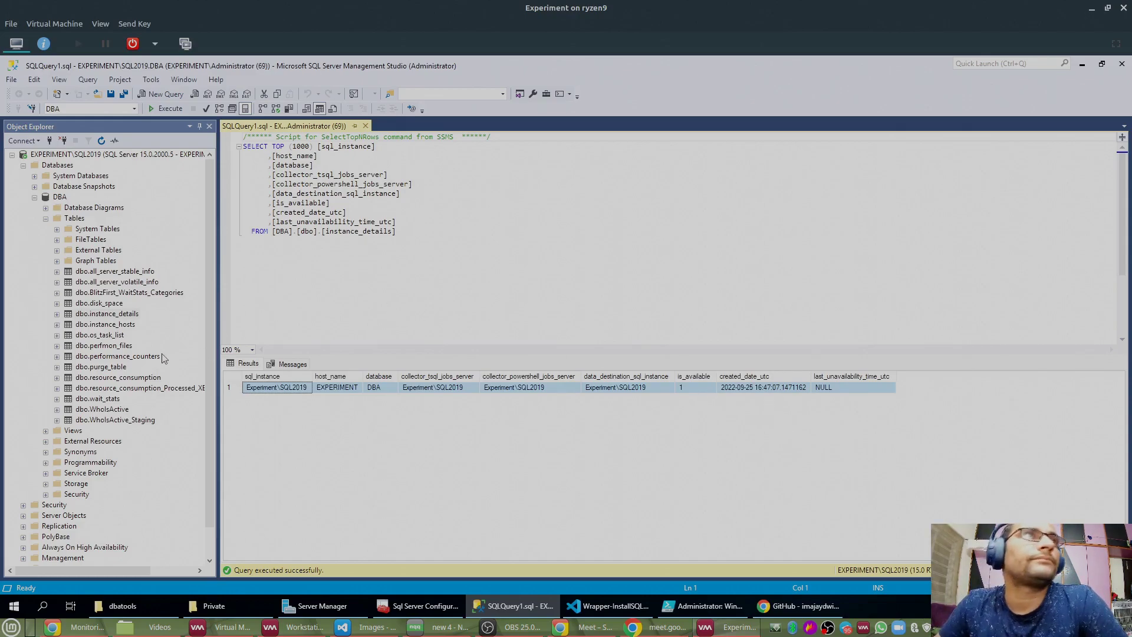
click(45, 218)
click(35, 198)
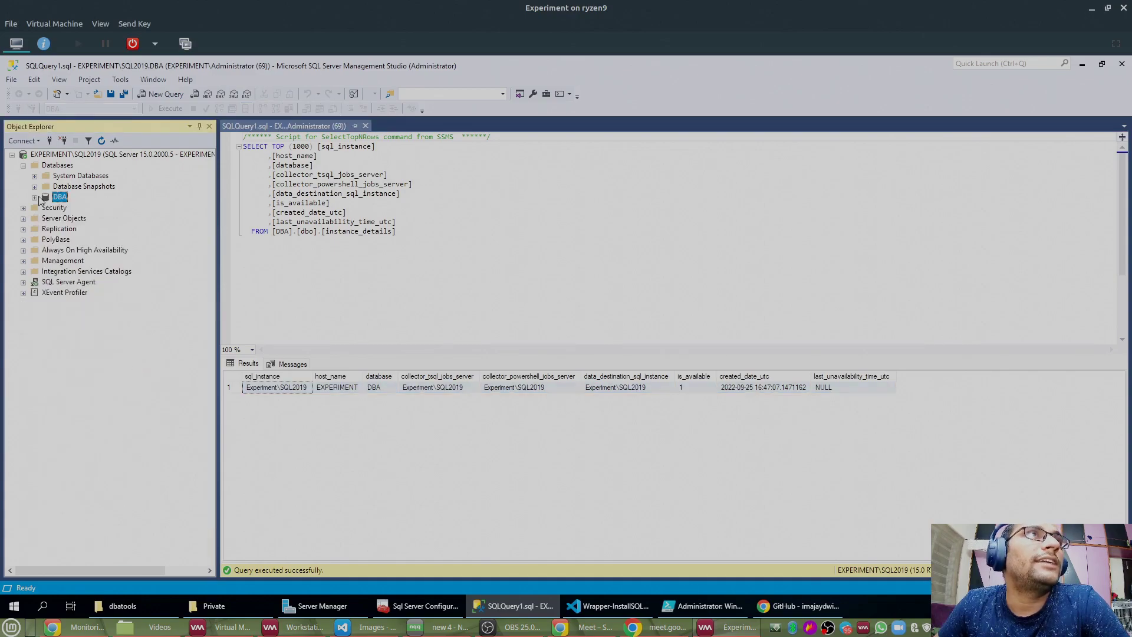
Step: Expand SQL Server Agent > Jobs, refresh the jobs and open Job Activity Monitor
click(23, 281)
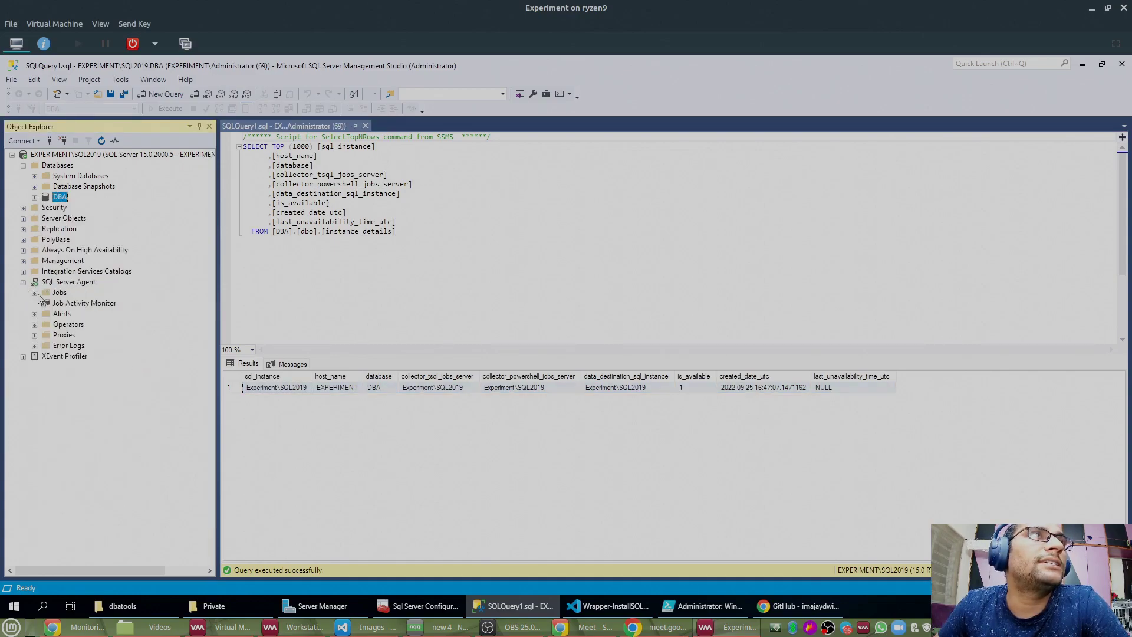
click(35, 292)
right_click(56, 293)
click(99, 432)
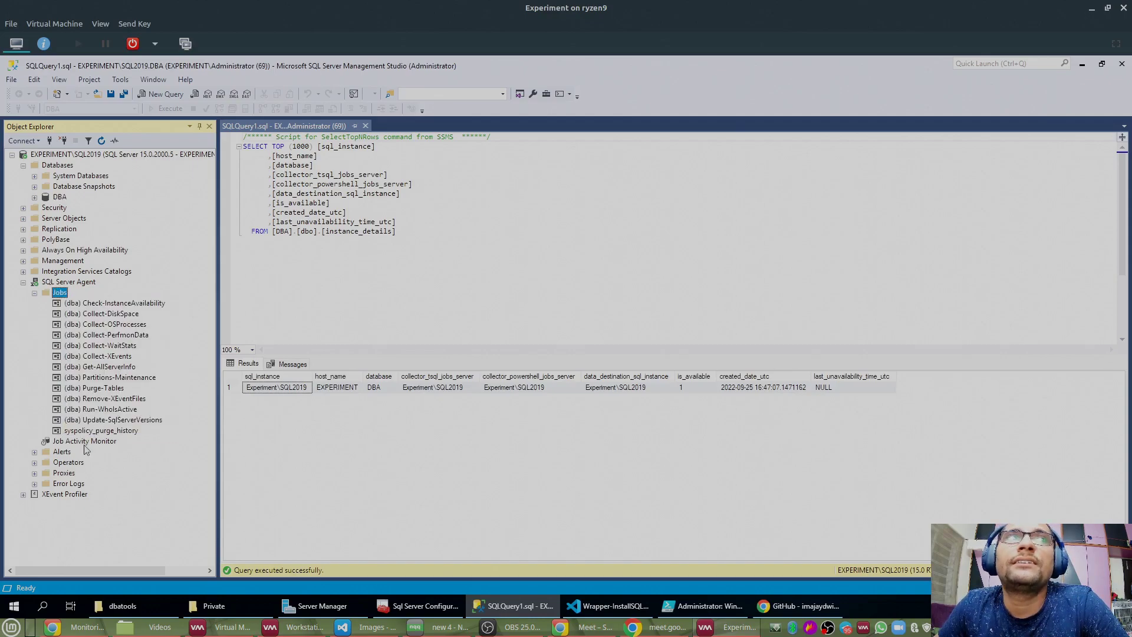
double_click(65, 442)
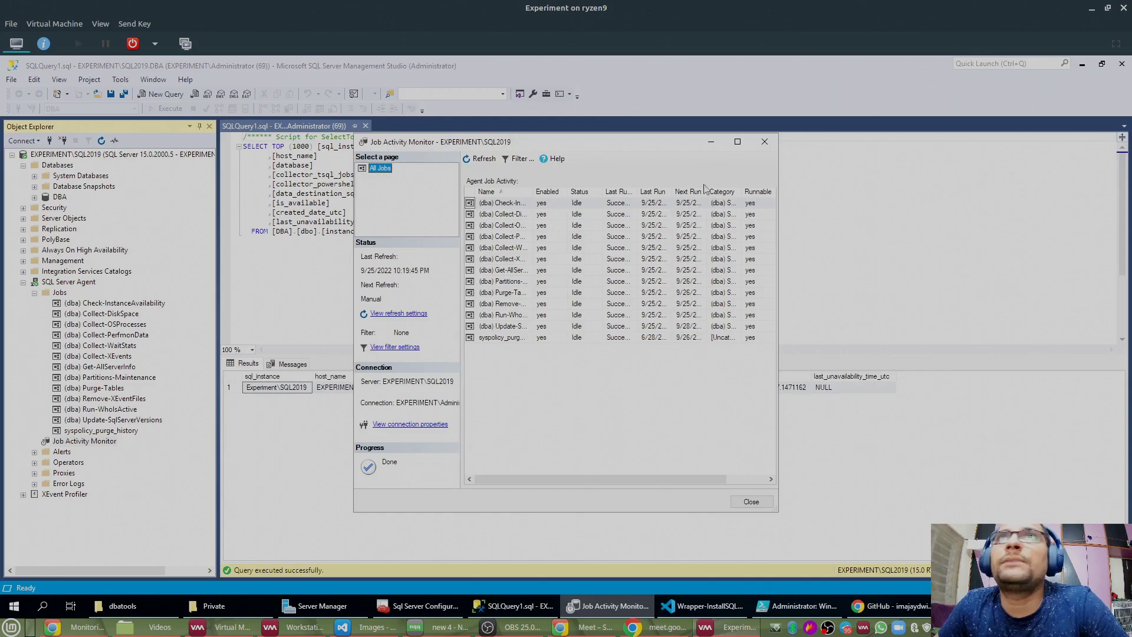
Step: Maximize Job Activity Monitor, sort by Last Run Outcome and Category, and right-click Collect-PerfmonData
click(737, 141)
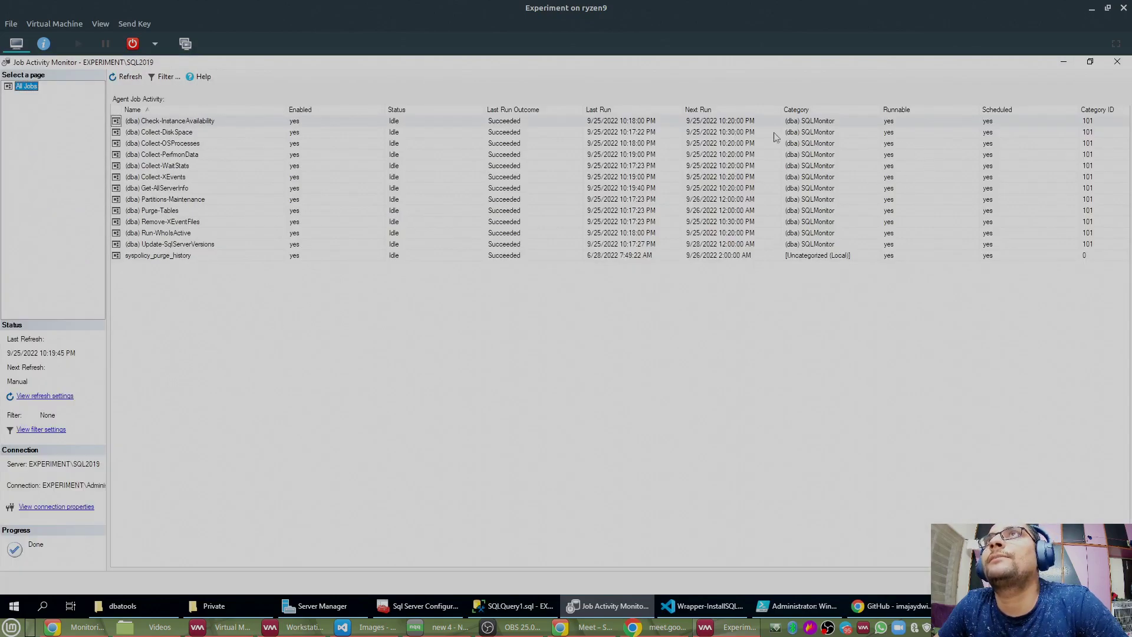
click(512, 111)
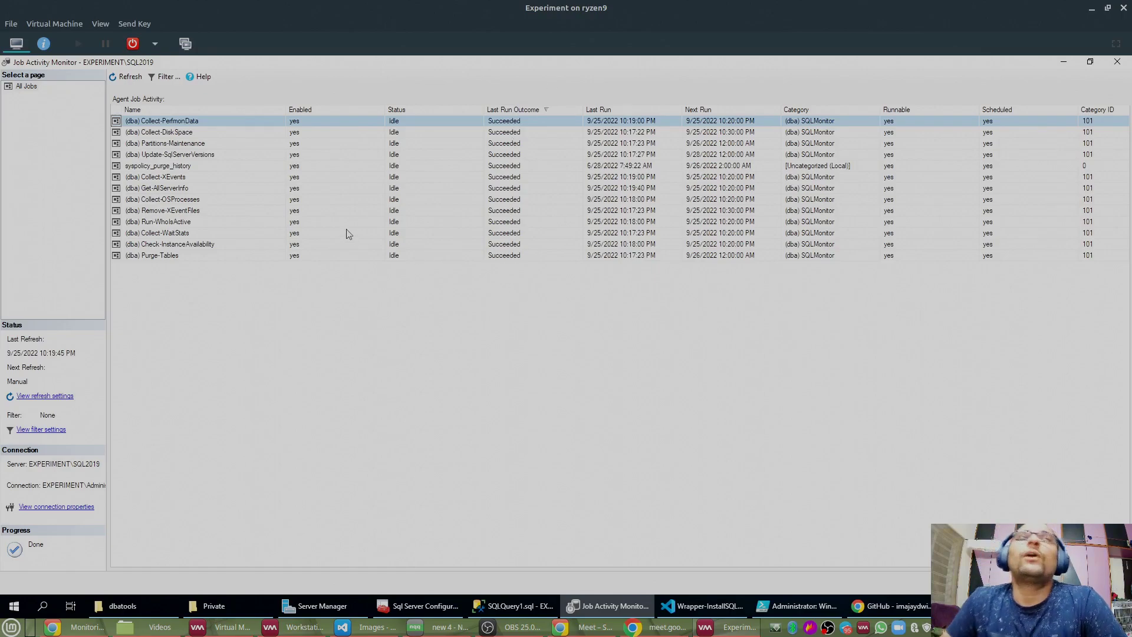
click(210, 123)
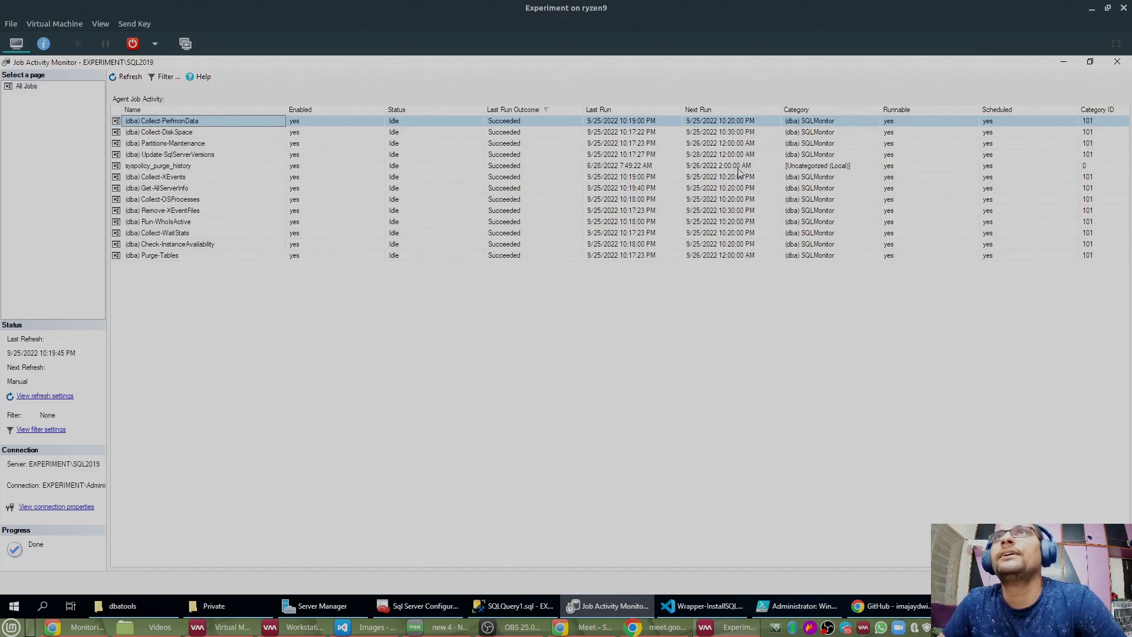
click(809, 116)
click(807, 135)
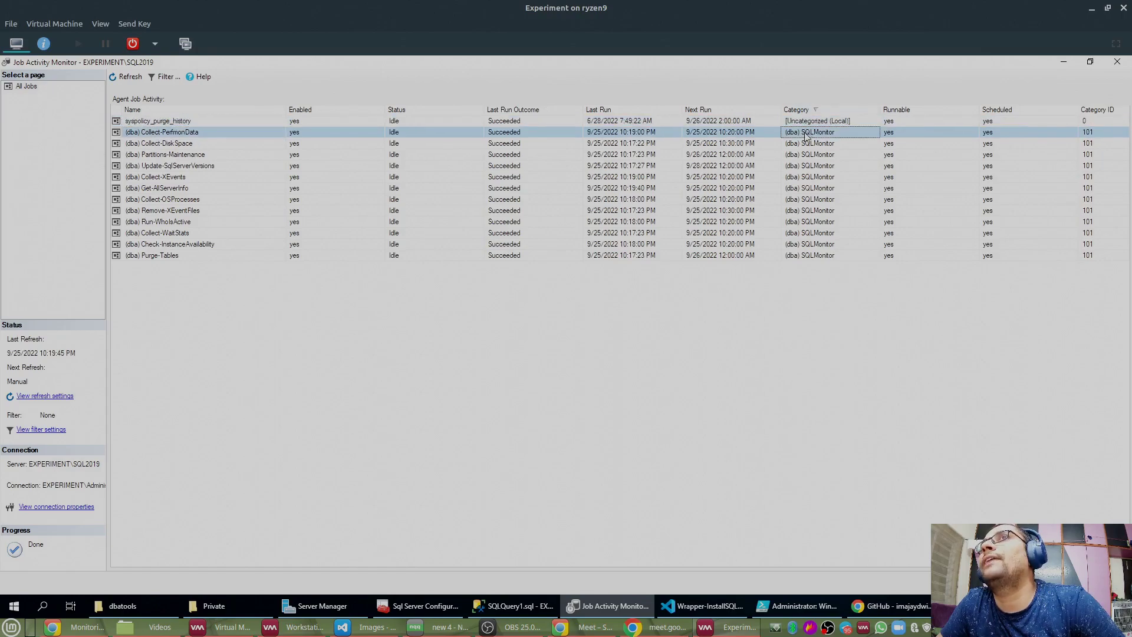
click(811, 155)
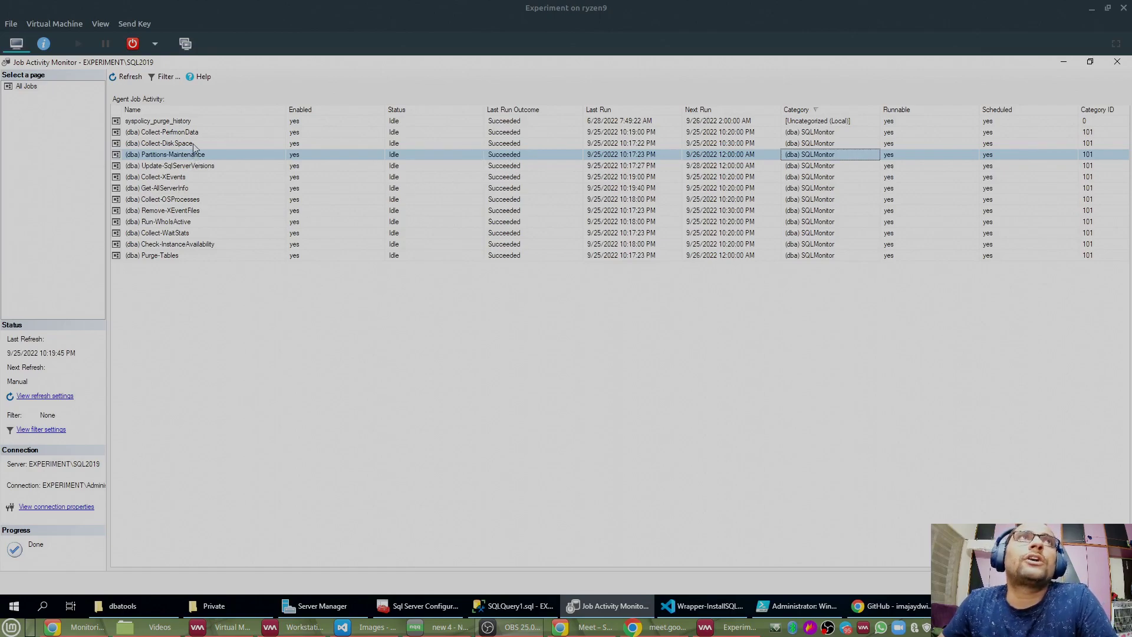
click(129, 133)
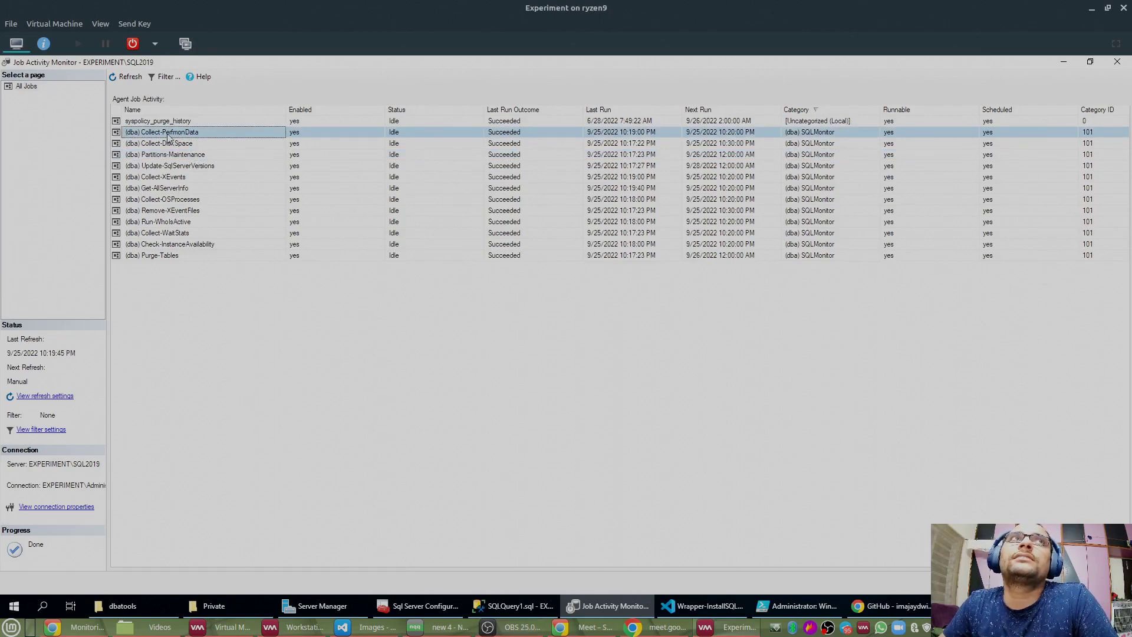
right_click(213, 139)
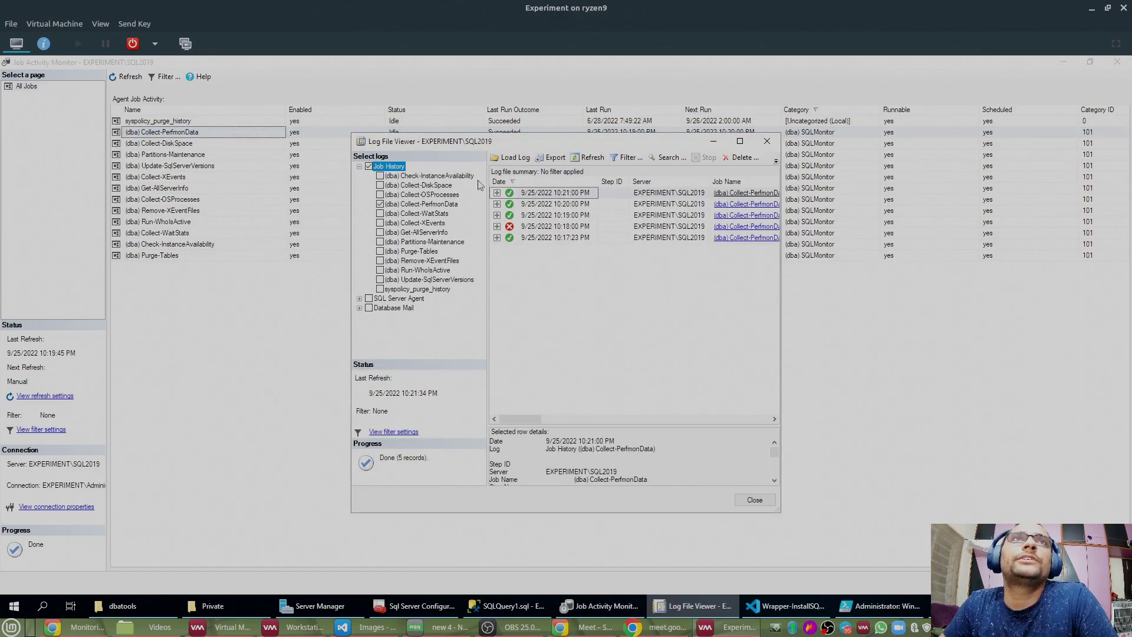
Step: Read each step message of the 10:21:00 PM Collect-PerfmonData run, then close the history viewer
click(497, 193)
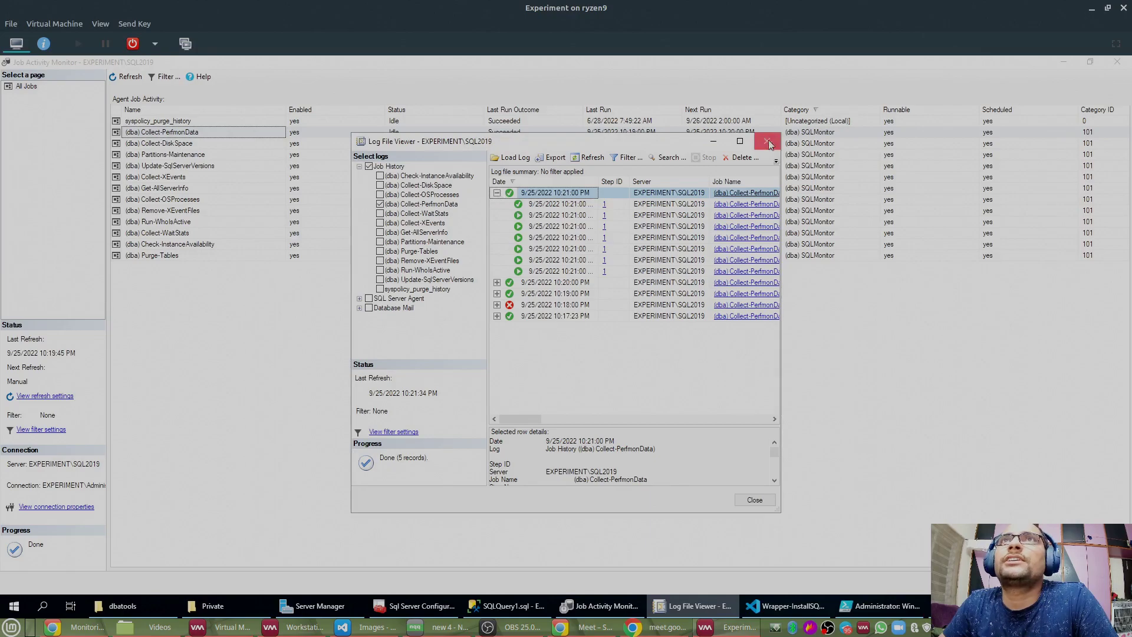
click(740, 141)
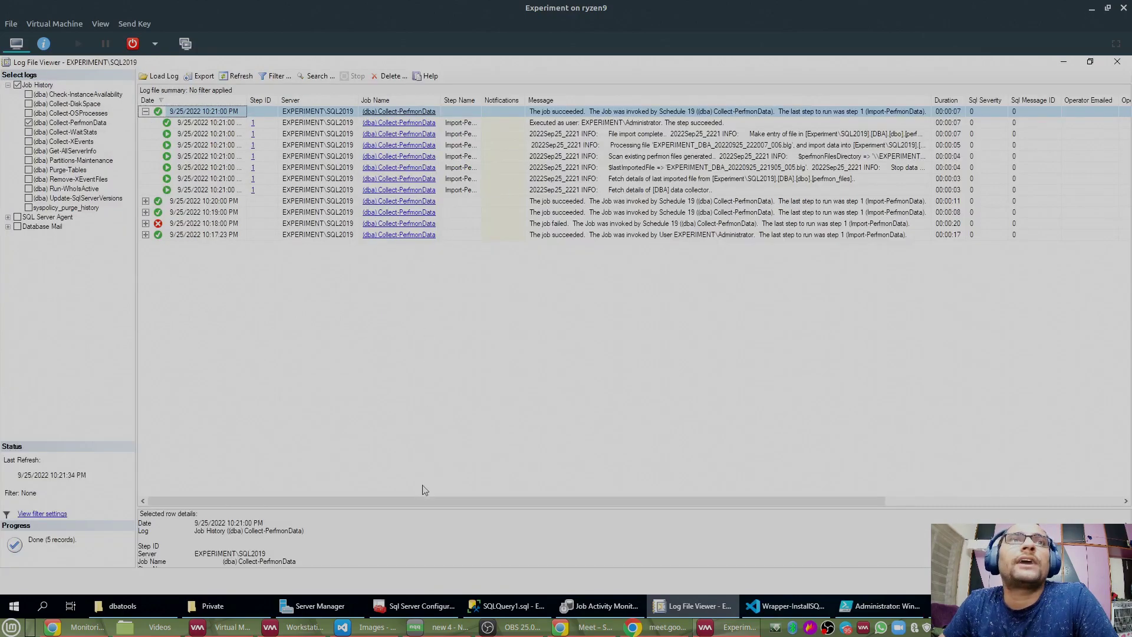
drag(414, 511, 415, 276)
click(283, 190)
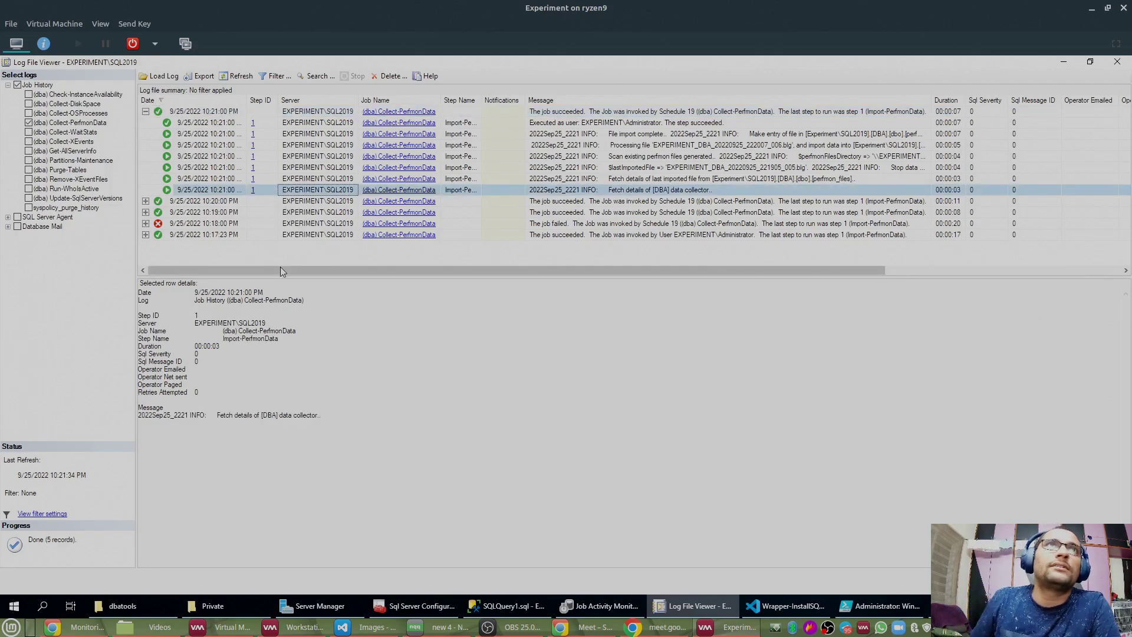
key(Up)
key(Up)
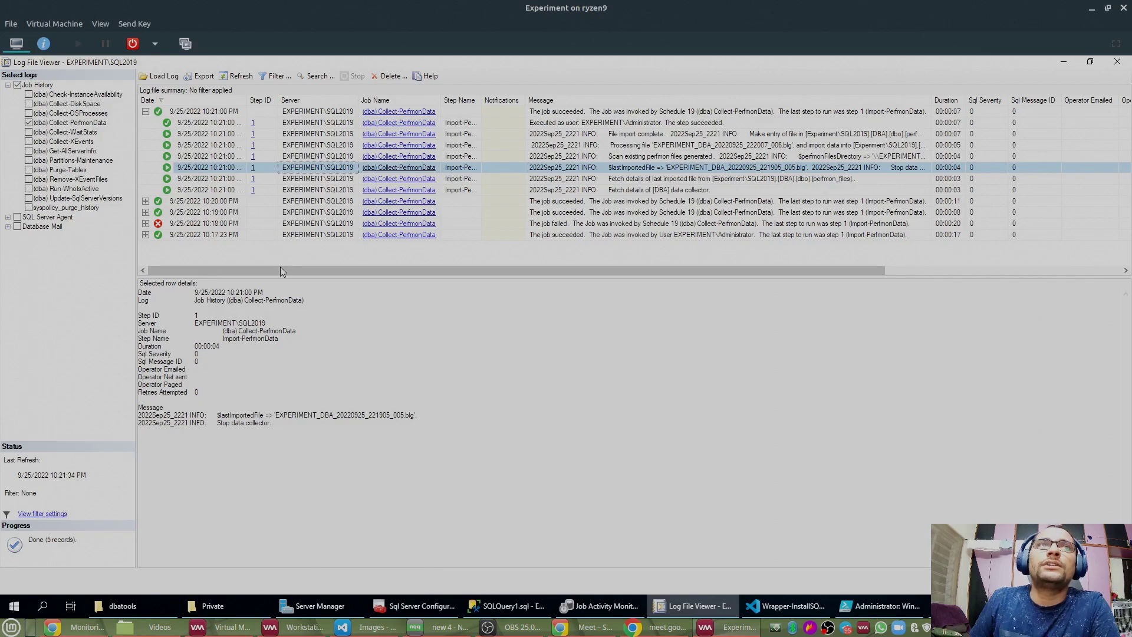
key(Up)
key(Up)
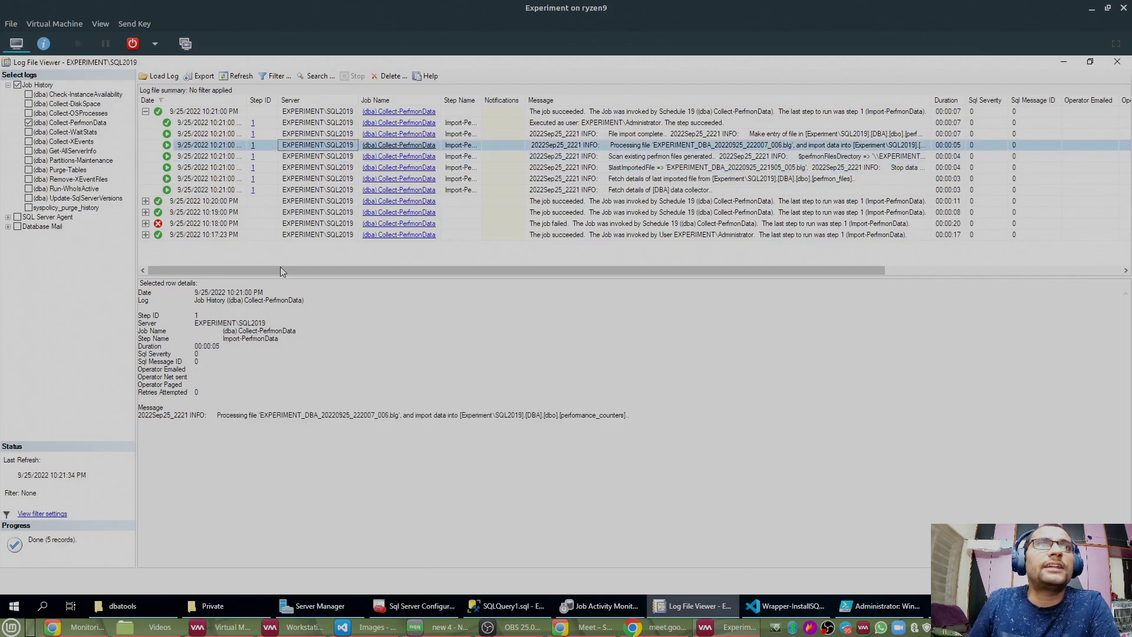
key(Up)
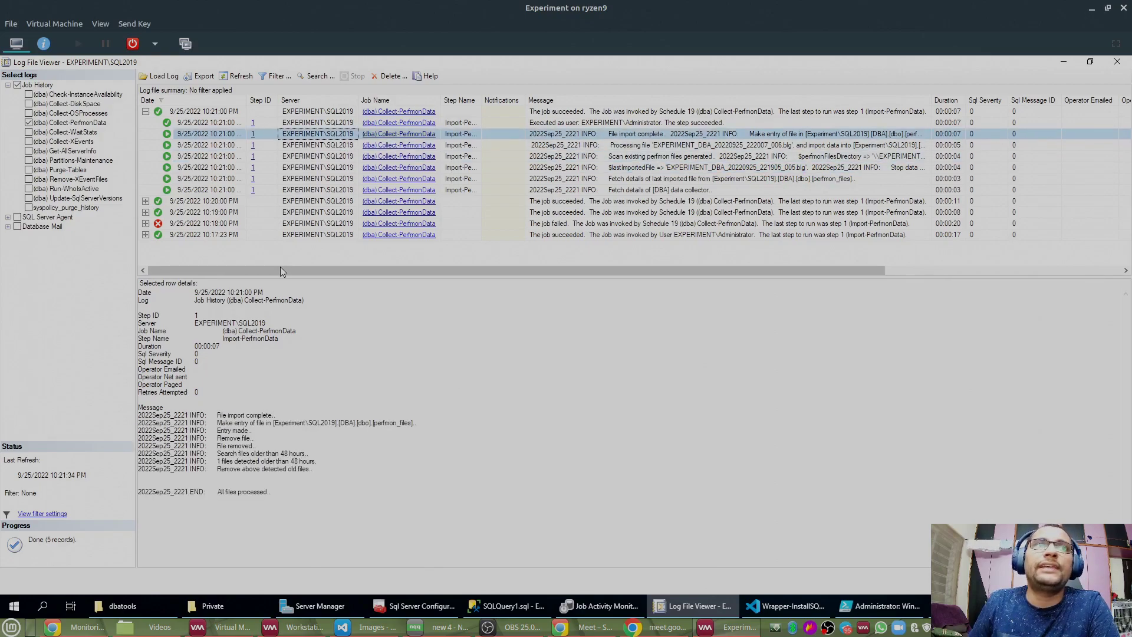
key(Up)
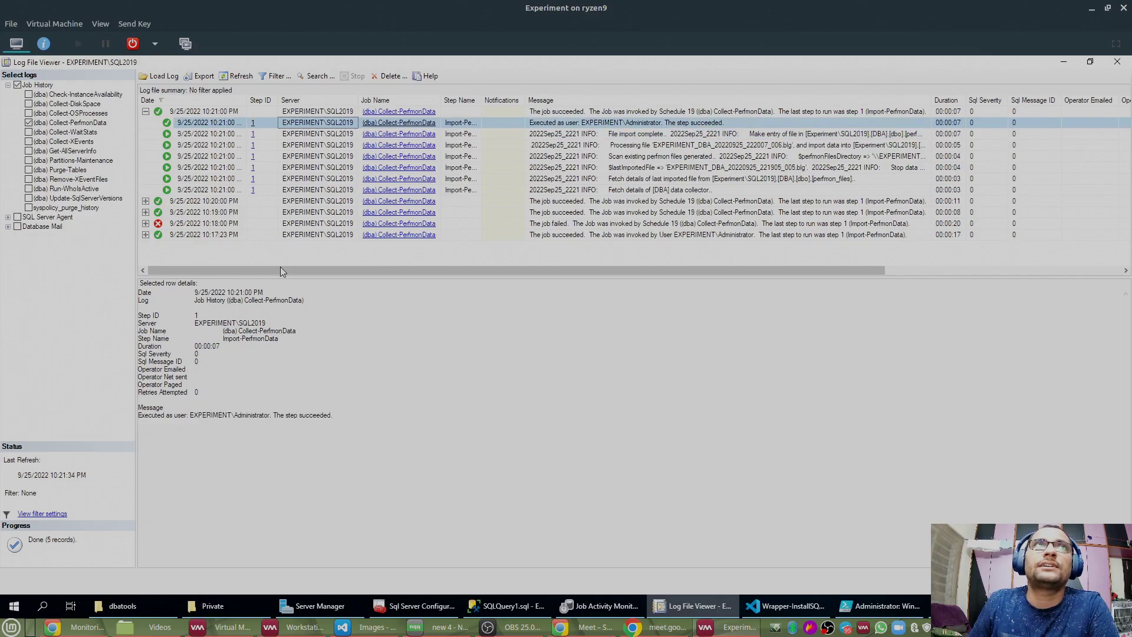
key(Down)
key(Down)
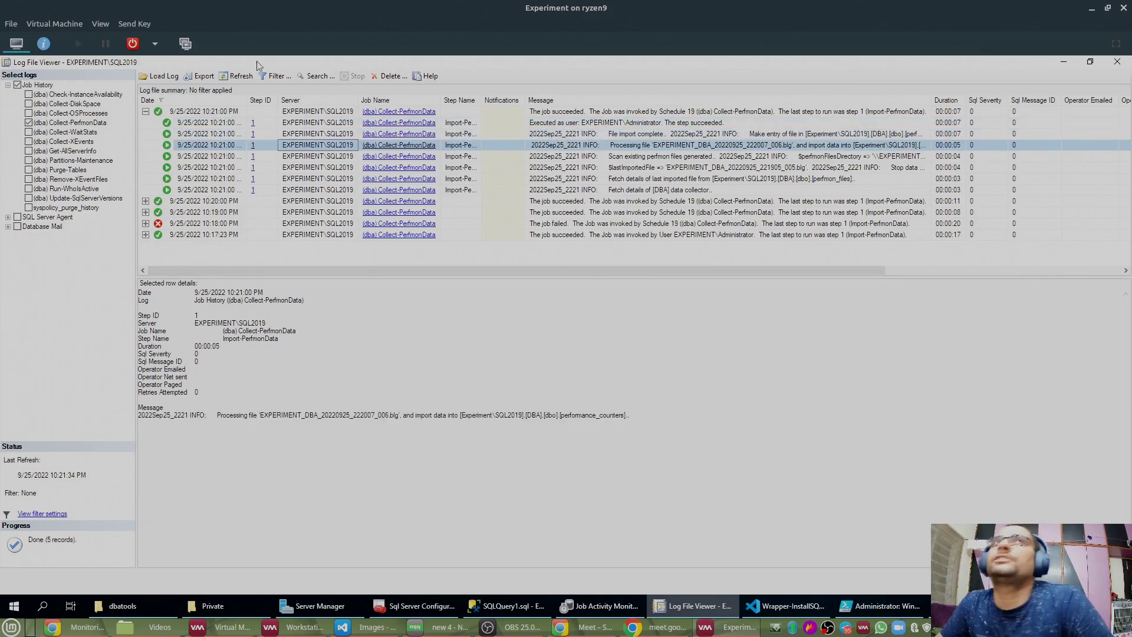
click(1117, 63)
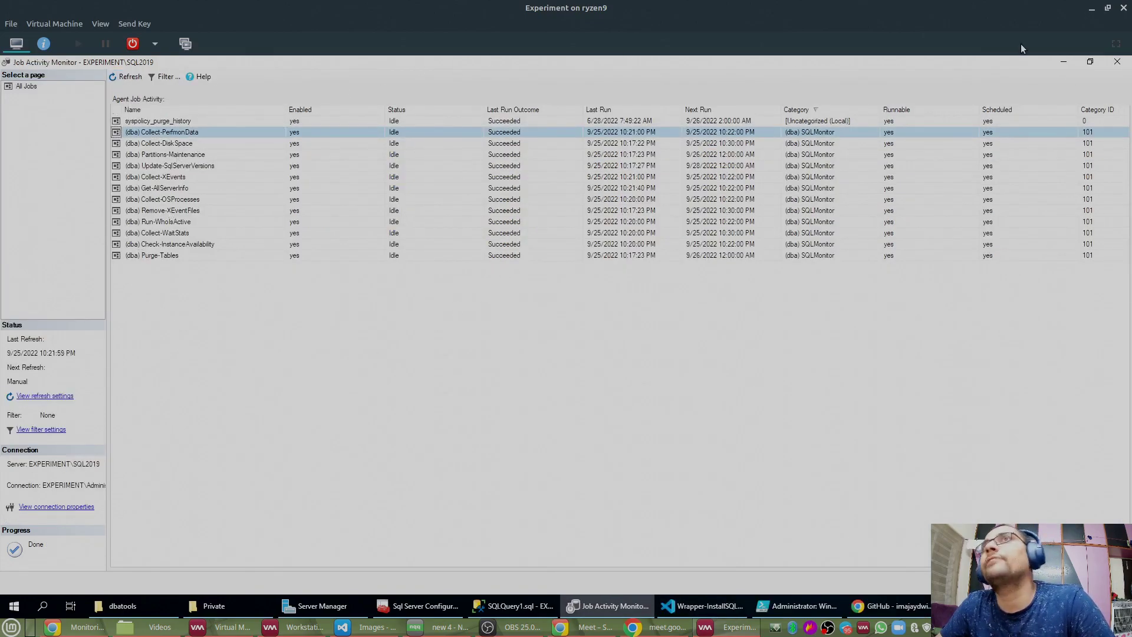
Step: Close Job Activity Monitor and minimize SSMS to return to PowerShell ISE
click(1116, 61)
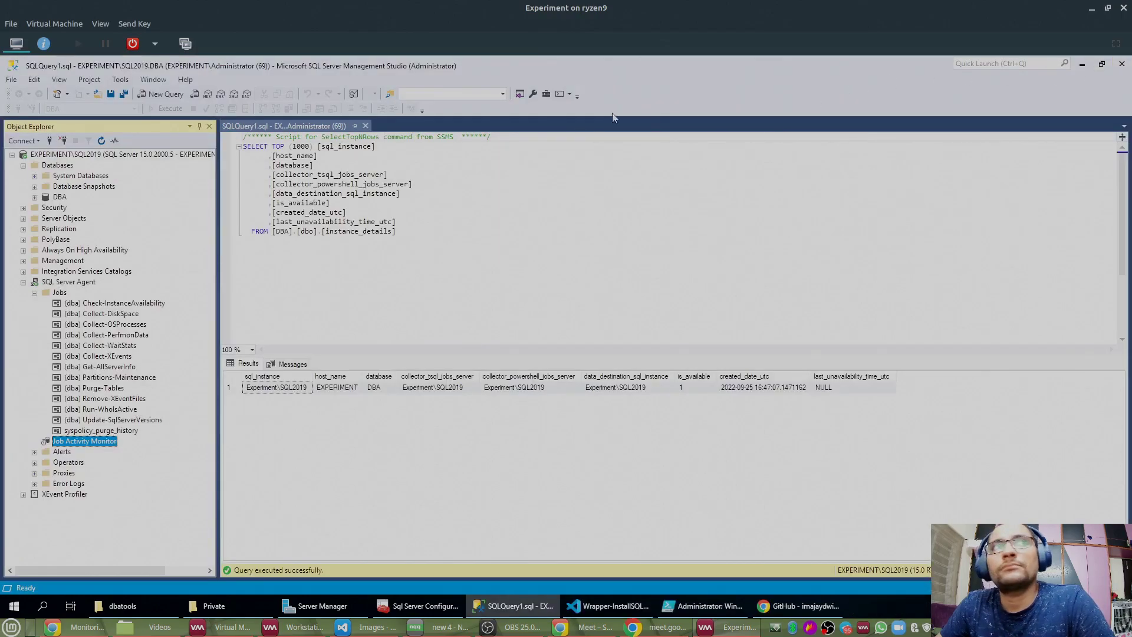
click(1083, 65)
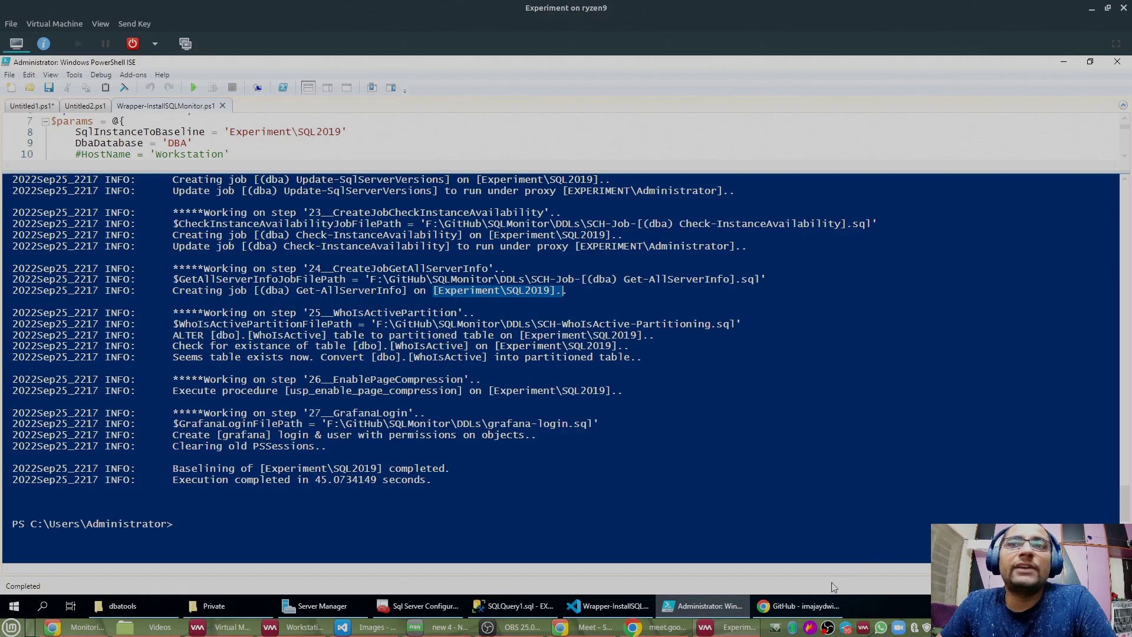
Step: Clear the console and run Get-Service grafana to confirm it is Running, then minimize the ISE
click(245, 515)
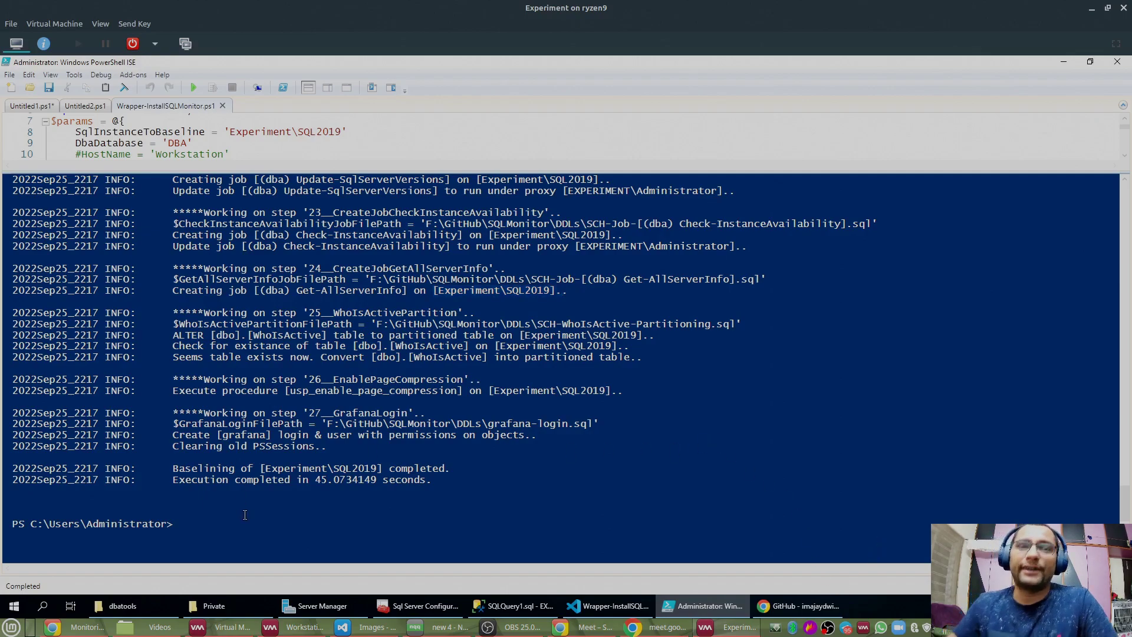
text(cls)
key(Return)
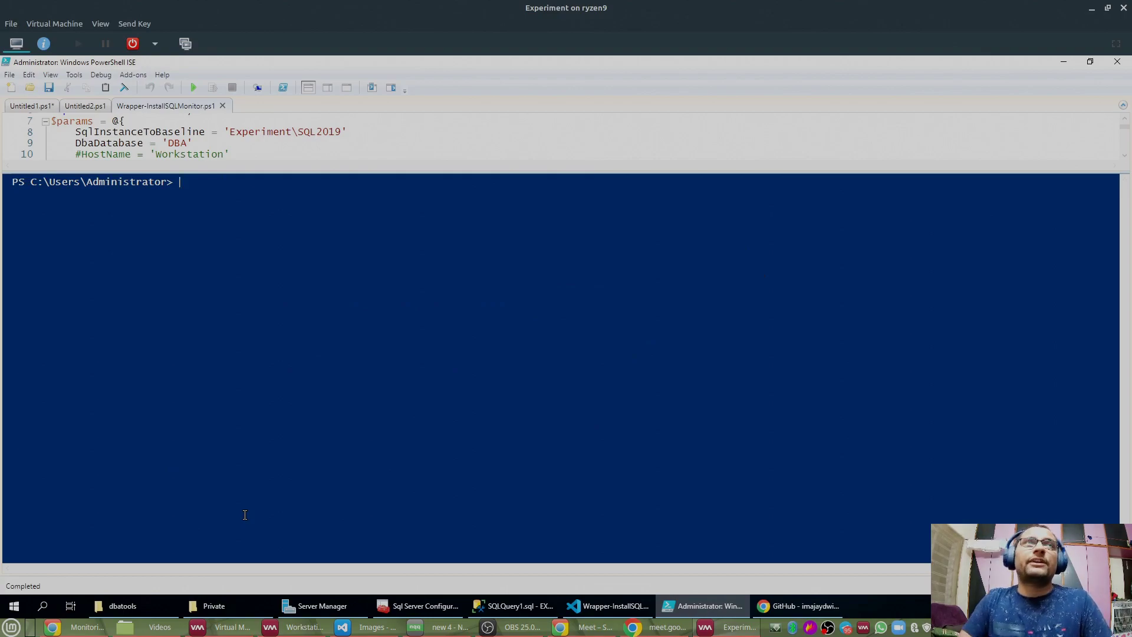
text(get-servi)
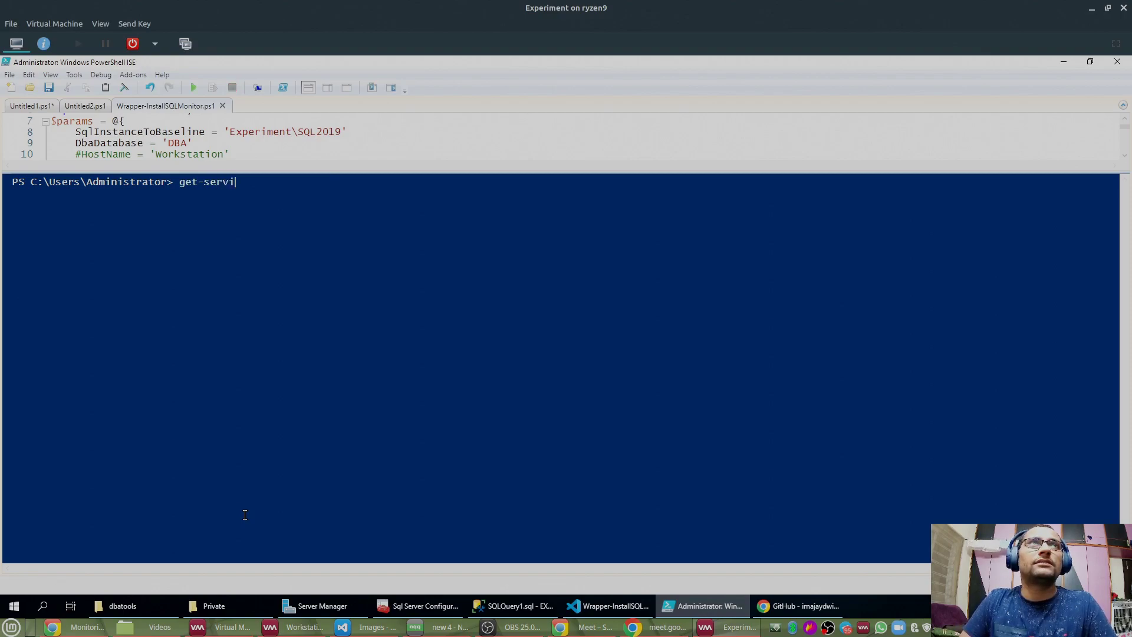
key(Tab)
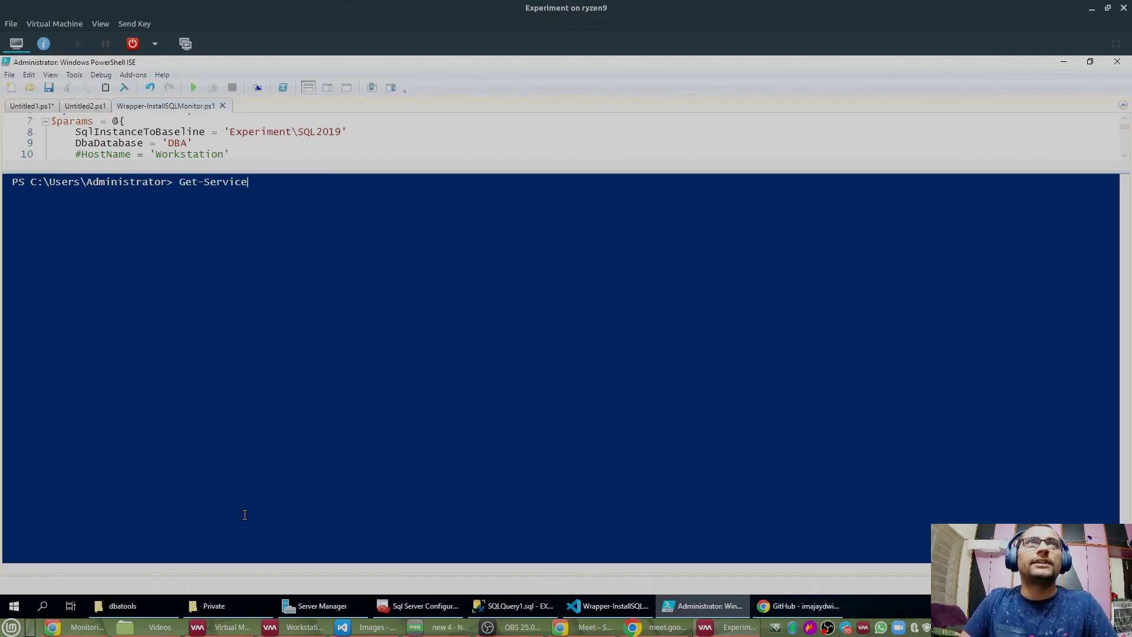
text(grafana)
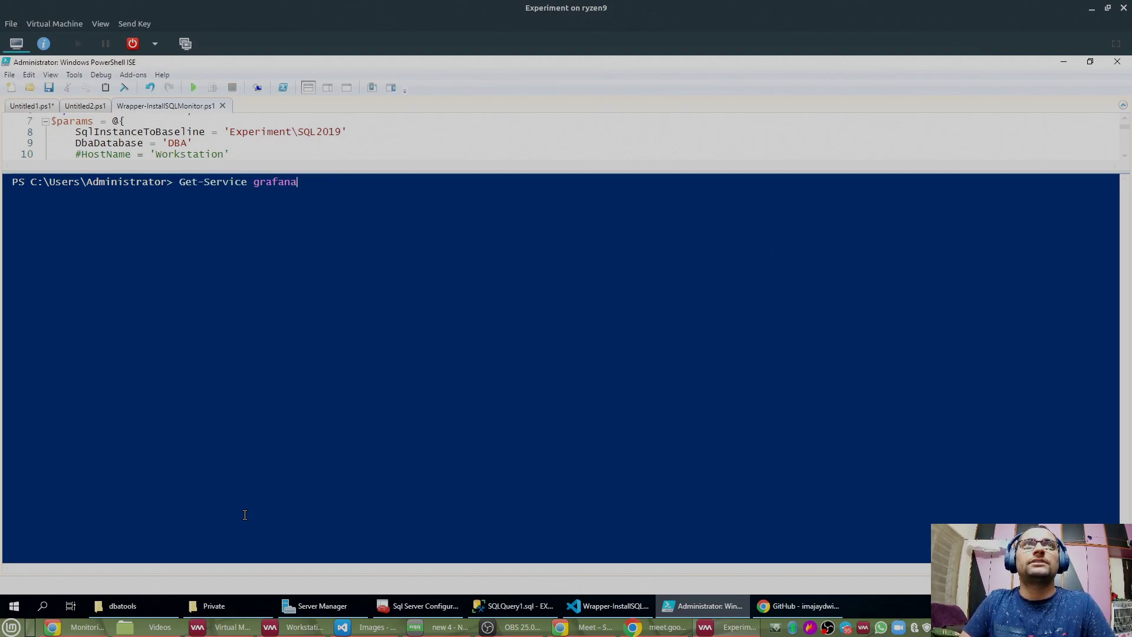
key(Return)
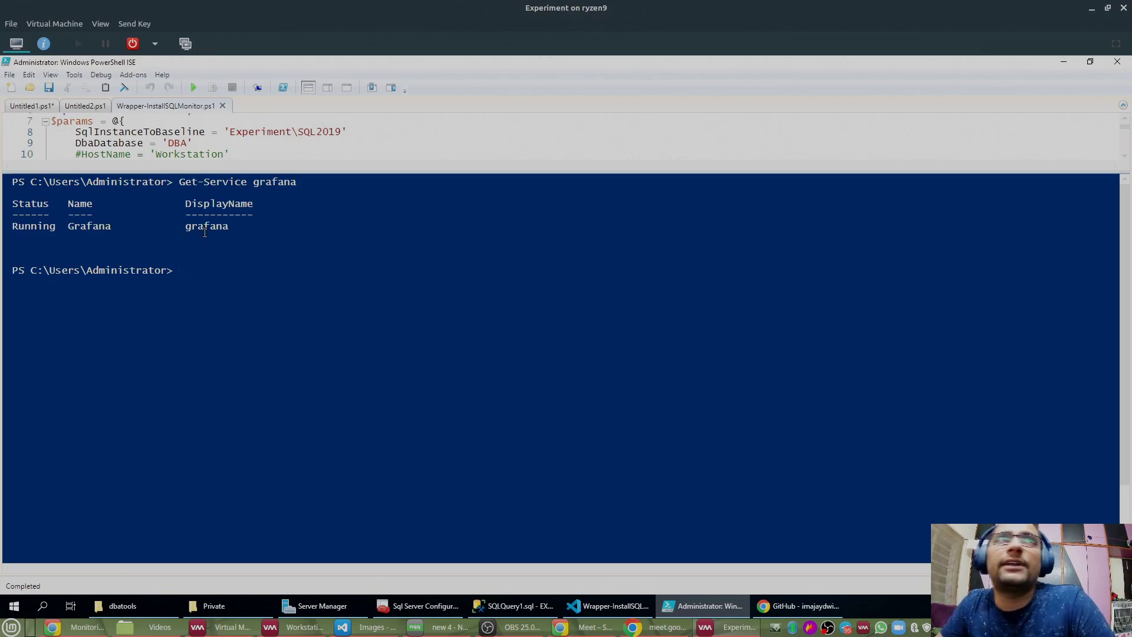
click(1063, 61)
Step: Open localhost:3000 in a new tab and log in to Grafana with the default admin credentials
click(301, 65)
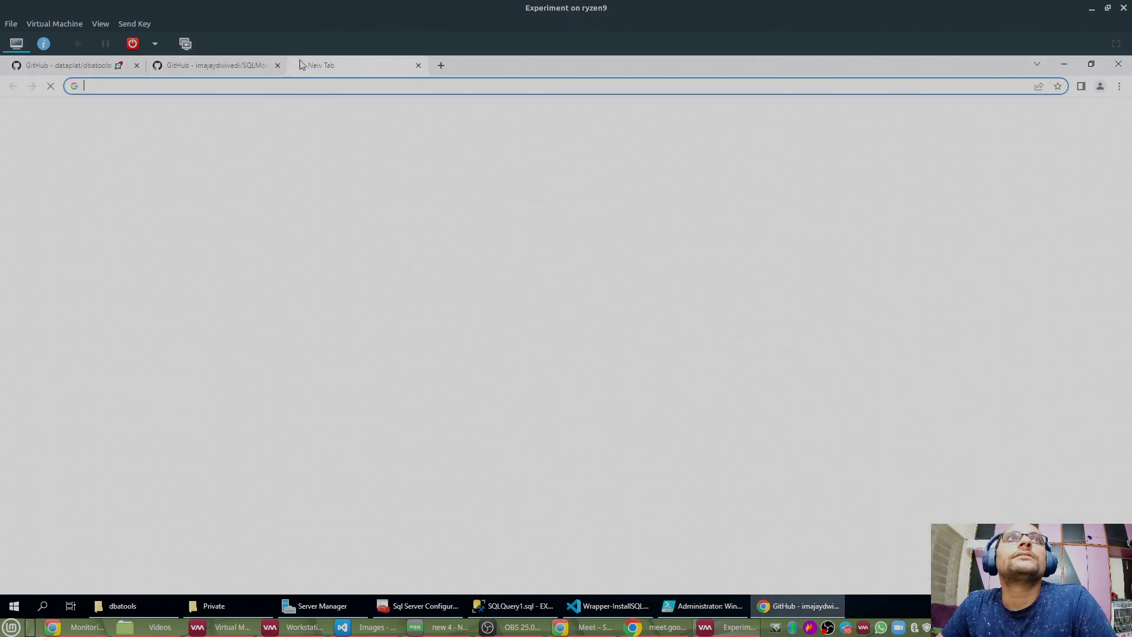
text(local)
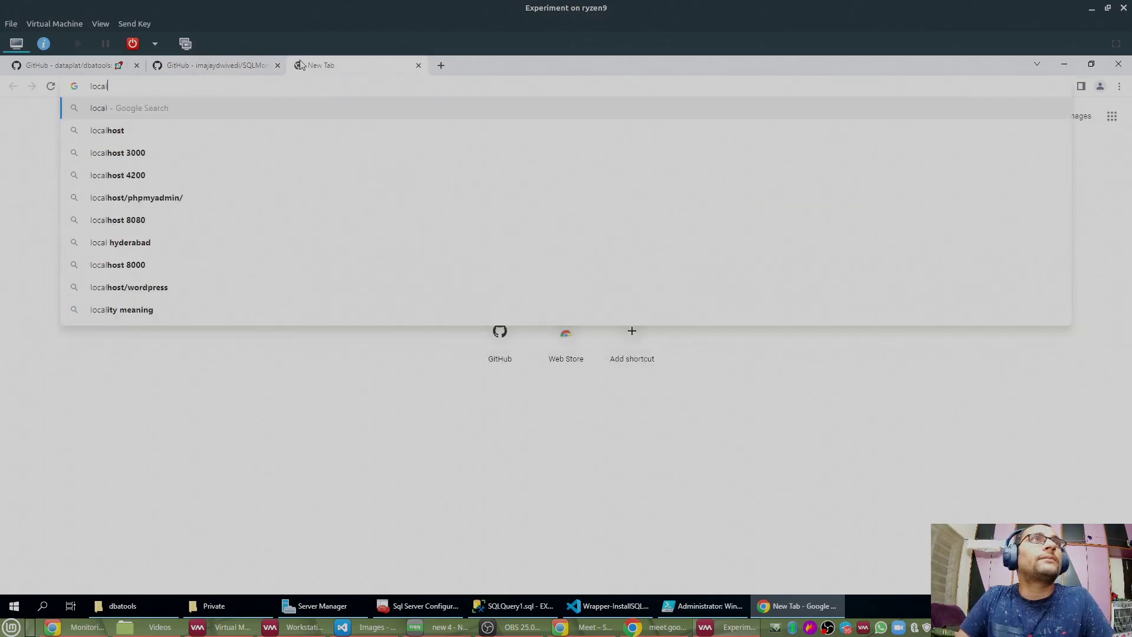
text(host:3000)
key(Return)
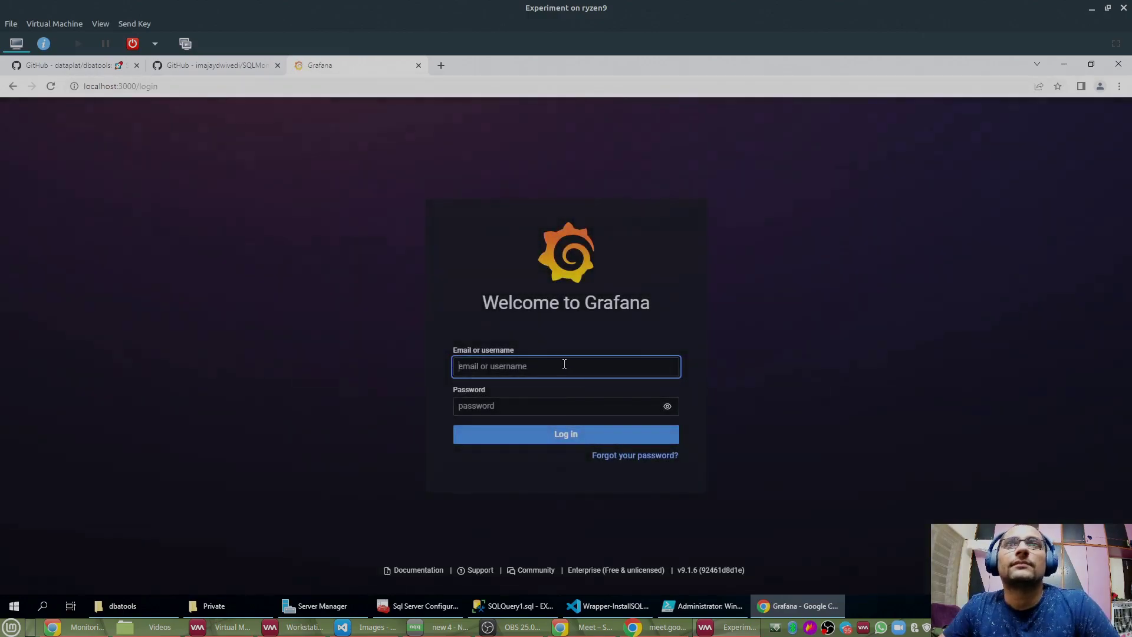
text(admin)
key(Tab)
text(admin)
key(Return)
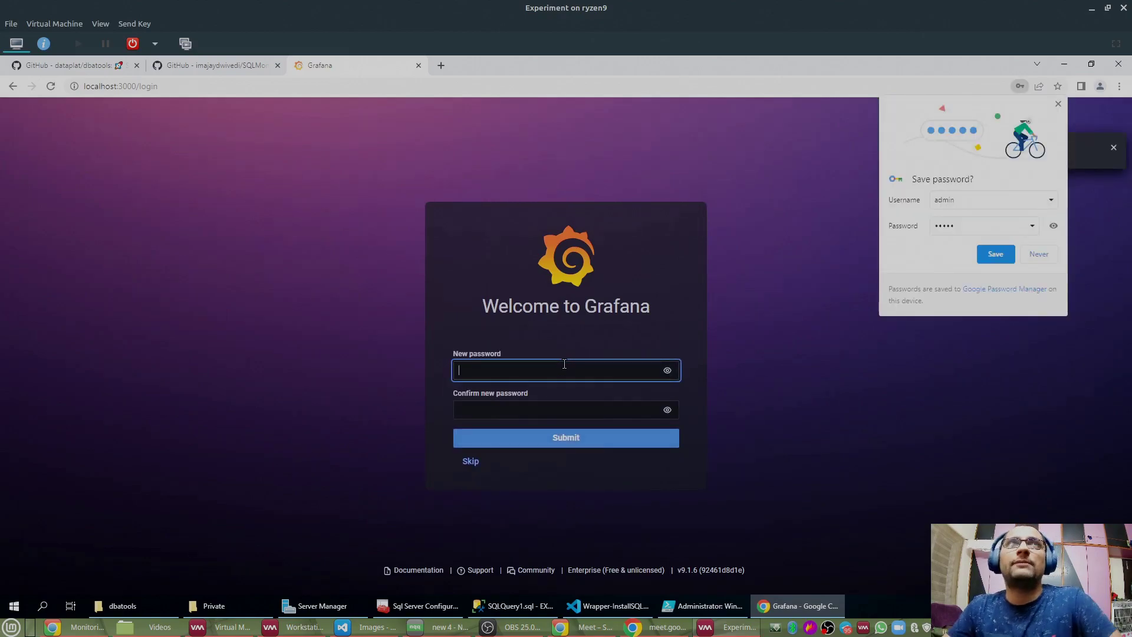
Step: Set a new account password in both password fields and dismiss Chrome's save-password prompt
click(492, 375)
text(admin)
key(Tab)
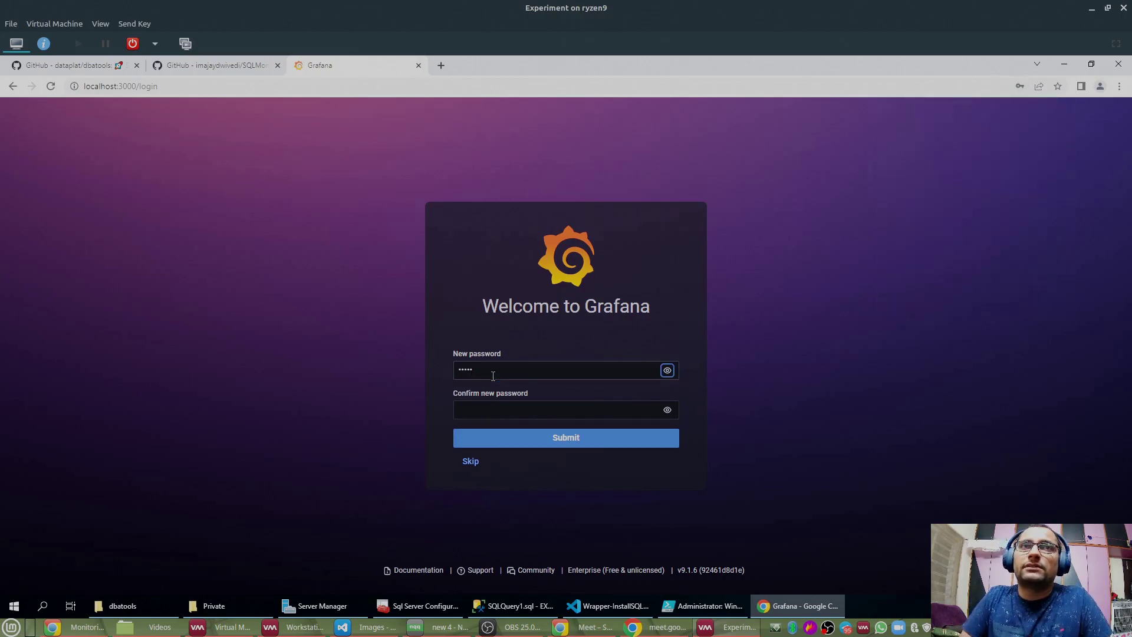
key(Tab)
text(admin)
key(Return)
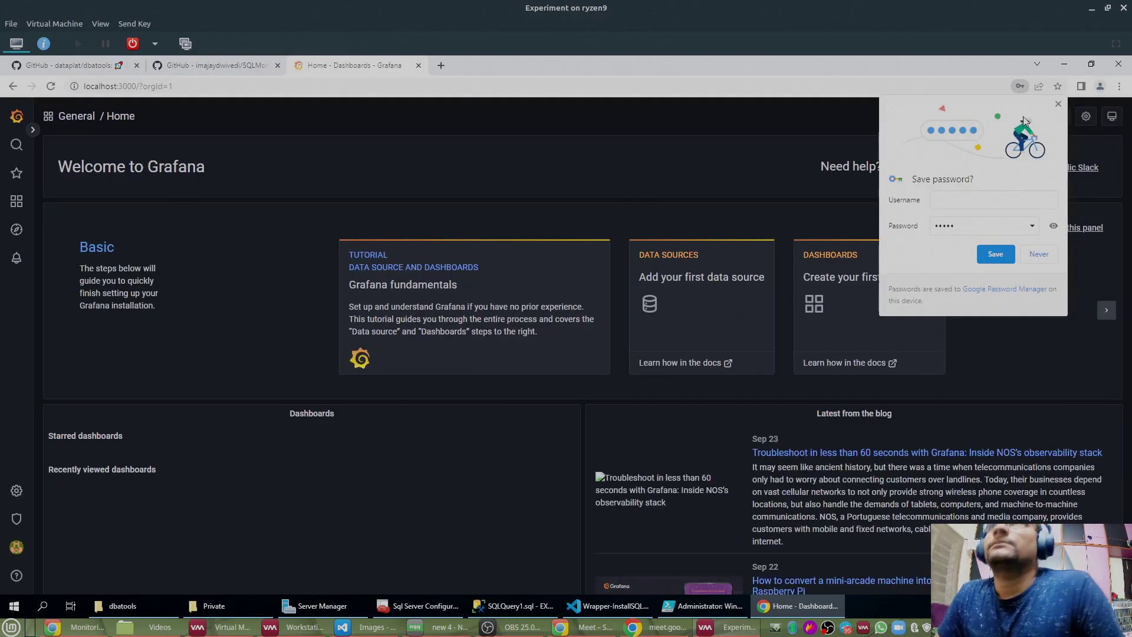
click(1058, 106)
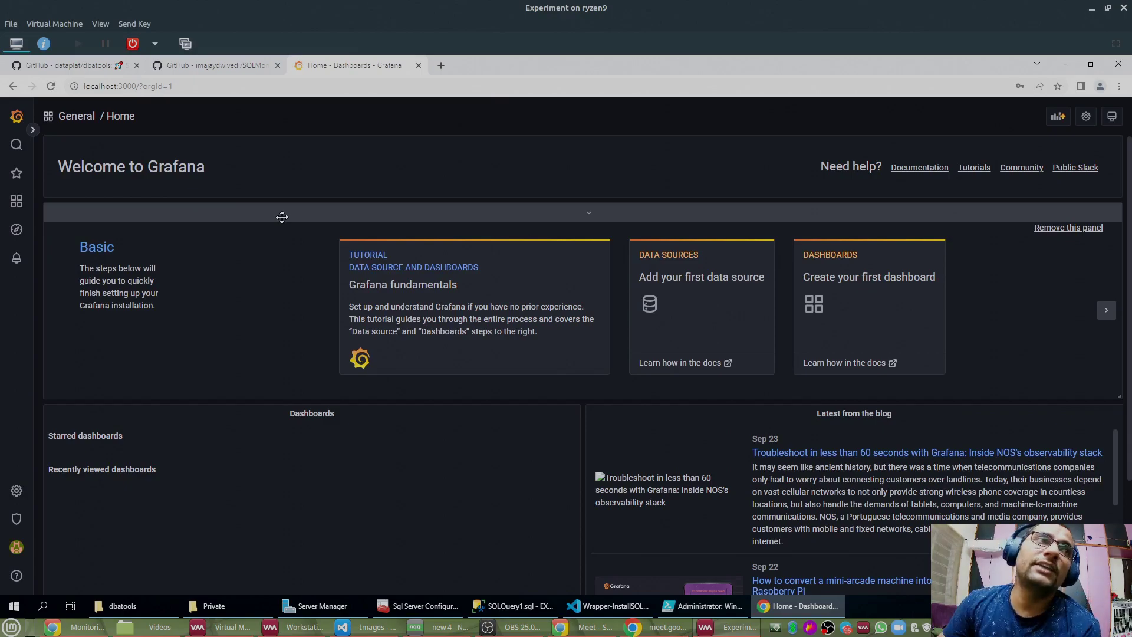
Step: Start a new data source of type Microsoft SQL Server from Configuration > Data sources
mouse_move(17, 490)
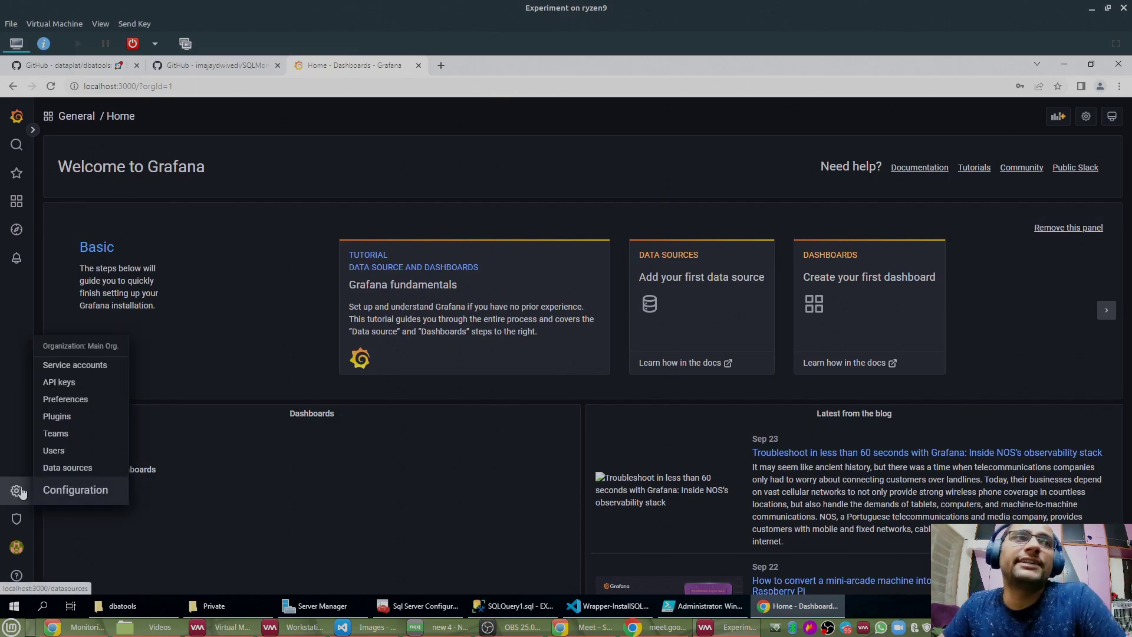
click(68, 468)
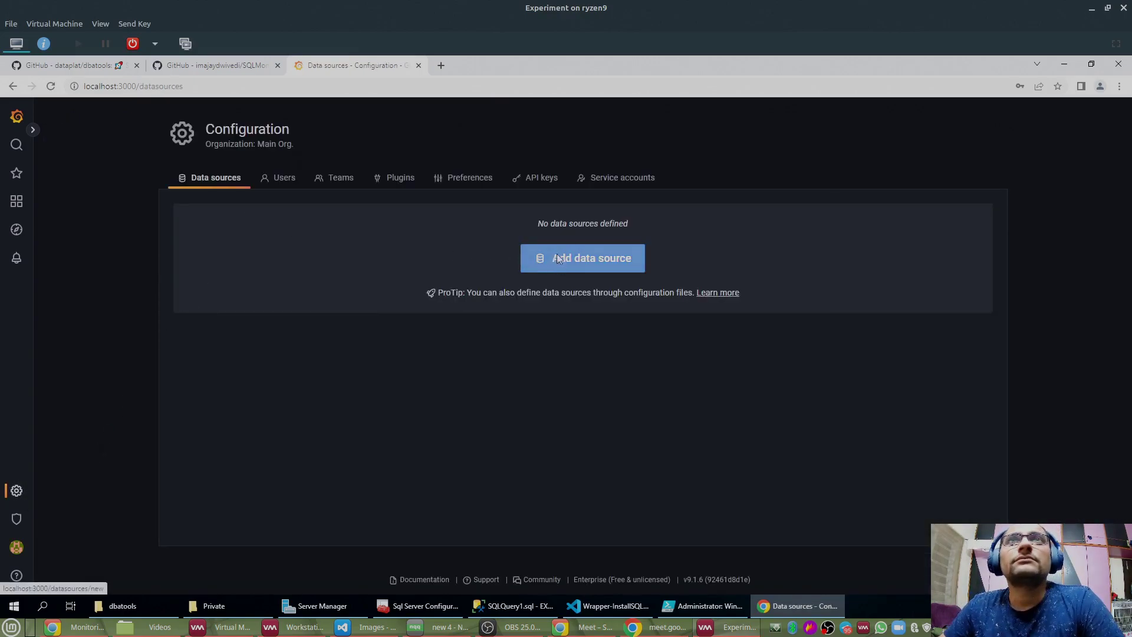
click(556, 258)
click(339, 185)
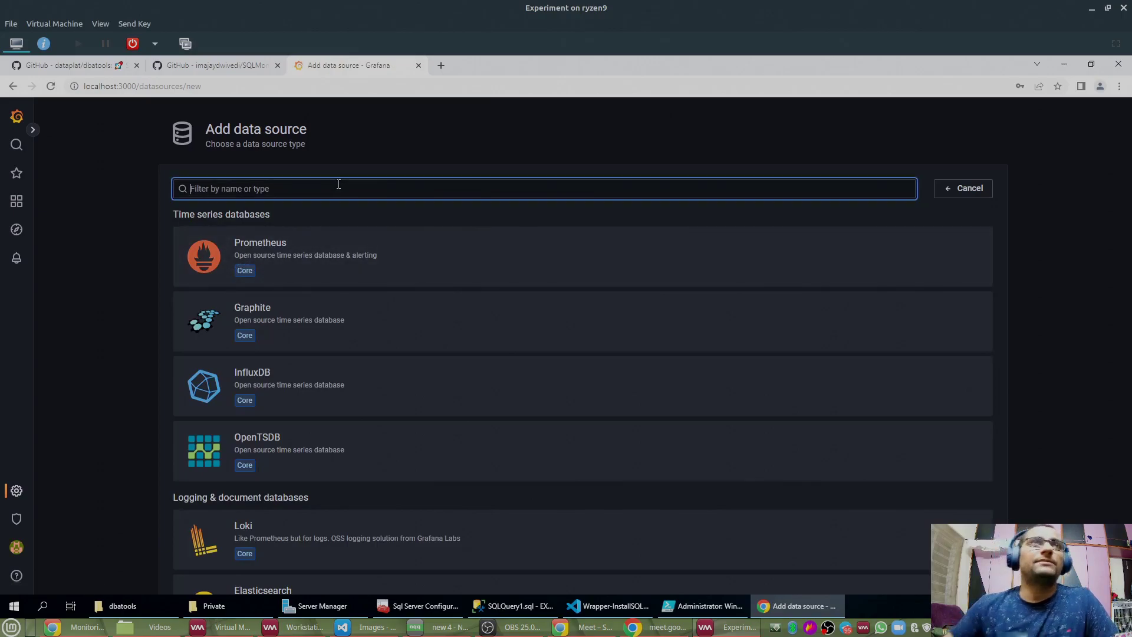
text(sql)
click(328, 224)
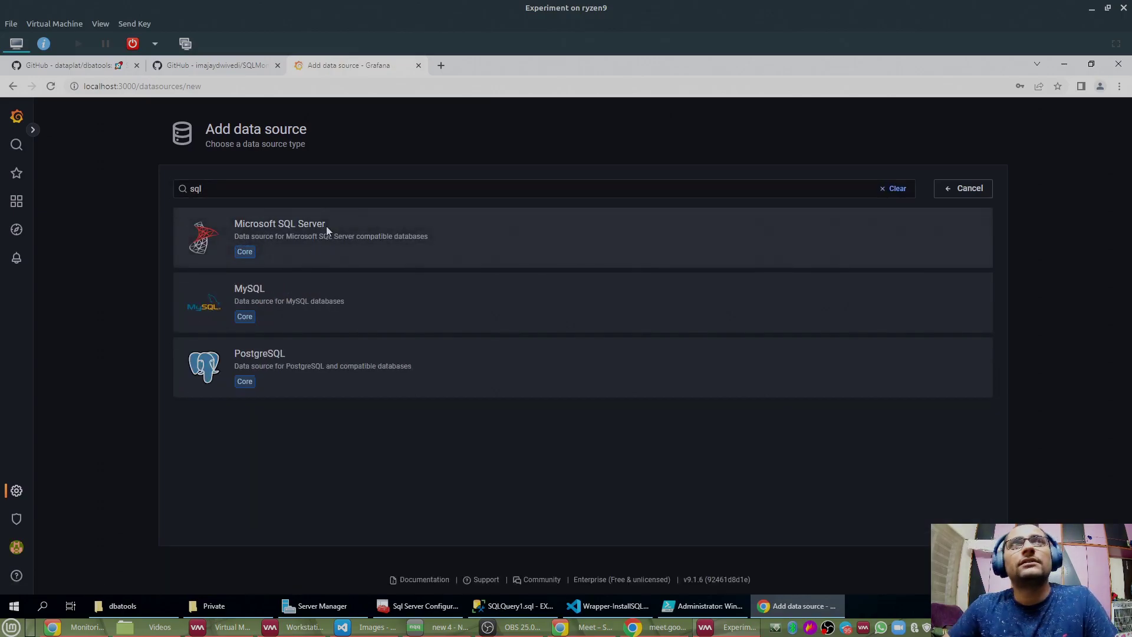
Step: Name it SQLMonitor with host Experiment\SQL2019, database DBA, user grafana and its password
drag(307, 218, 187, 214)
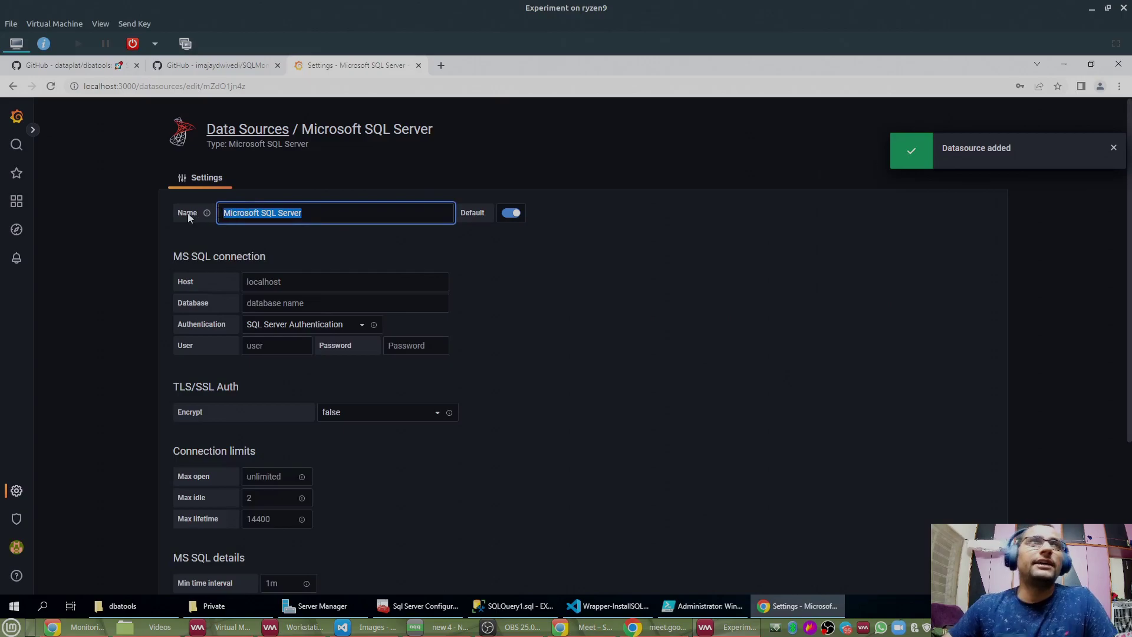
text(SQLM)
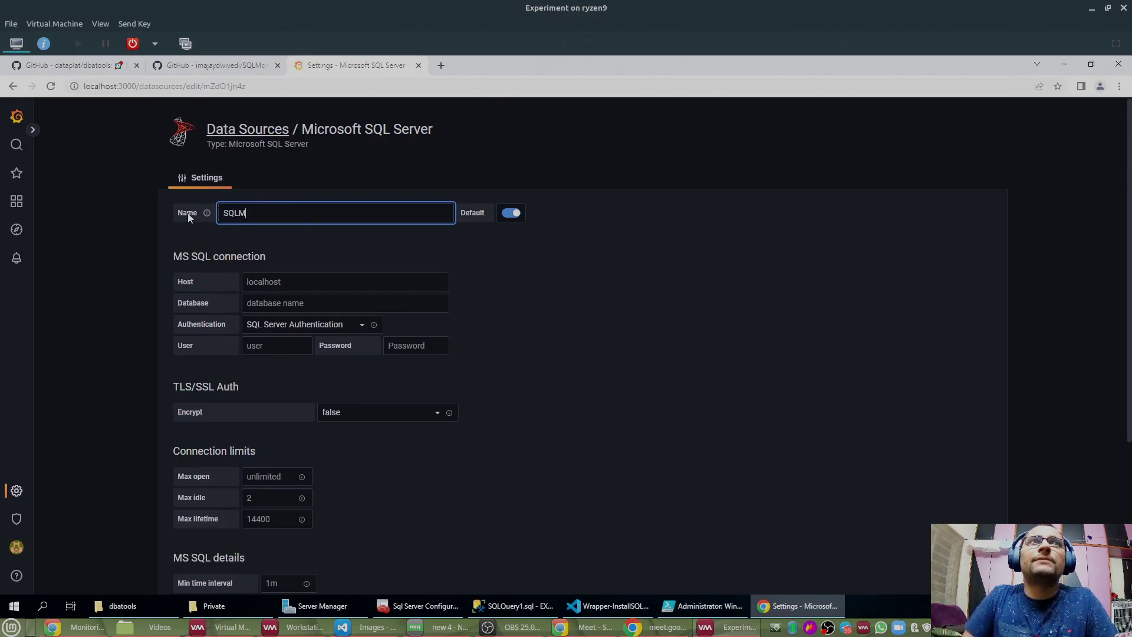
text(onitor)
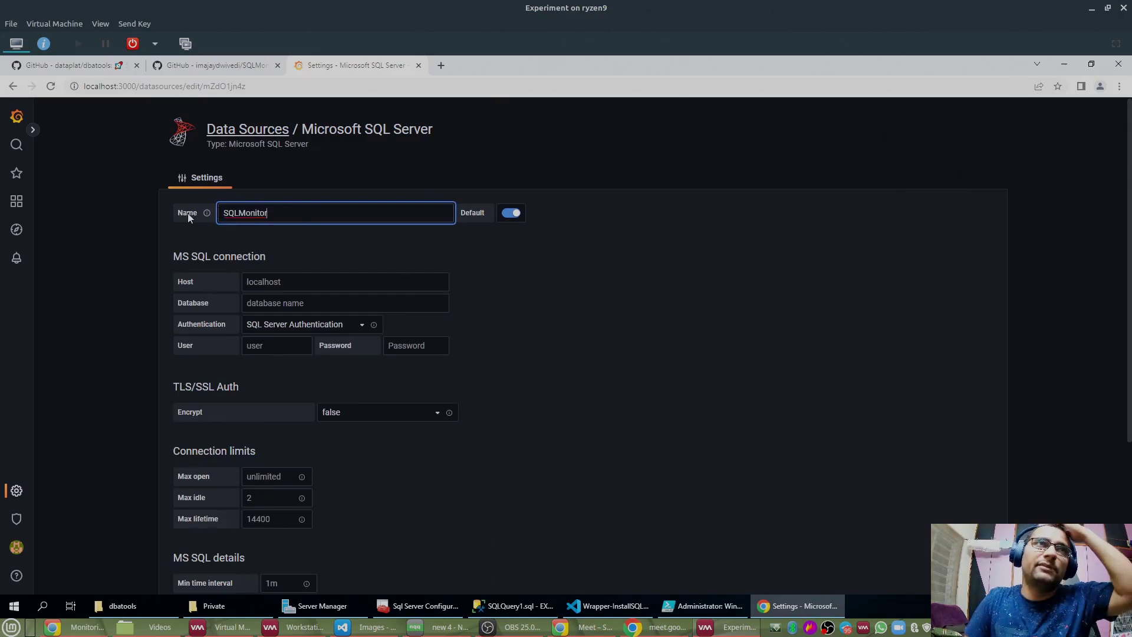
click(267, 283)
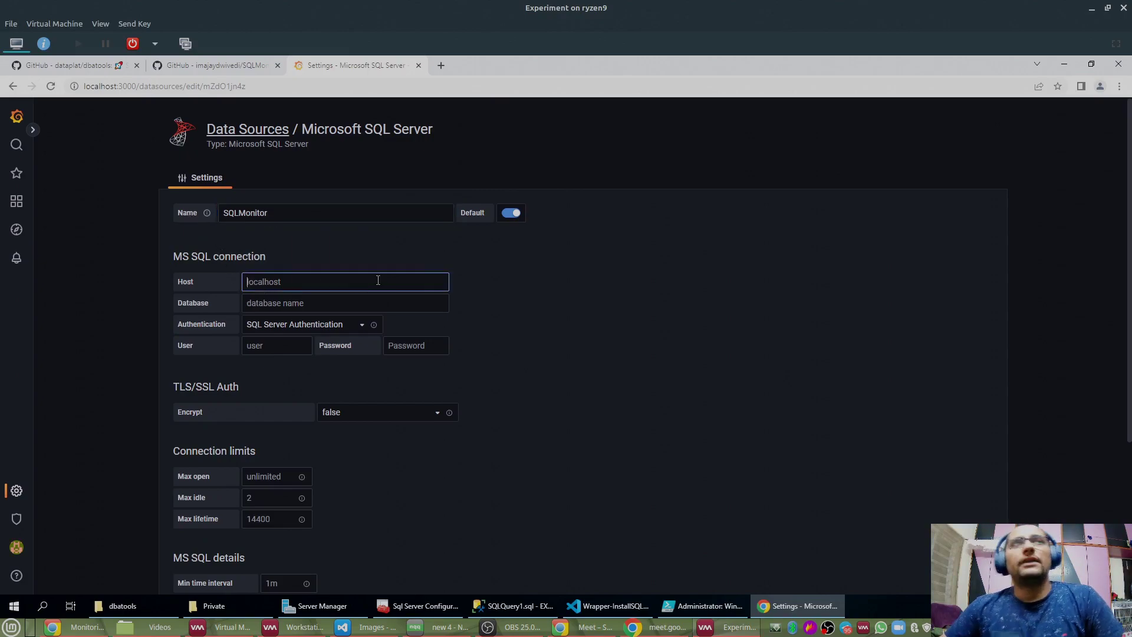
text(E)
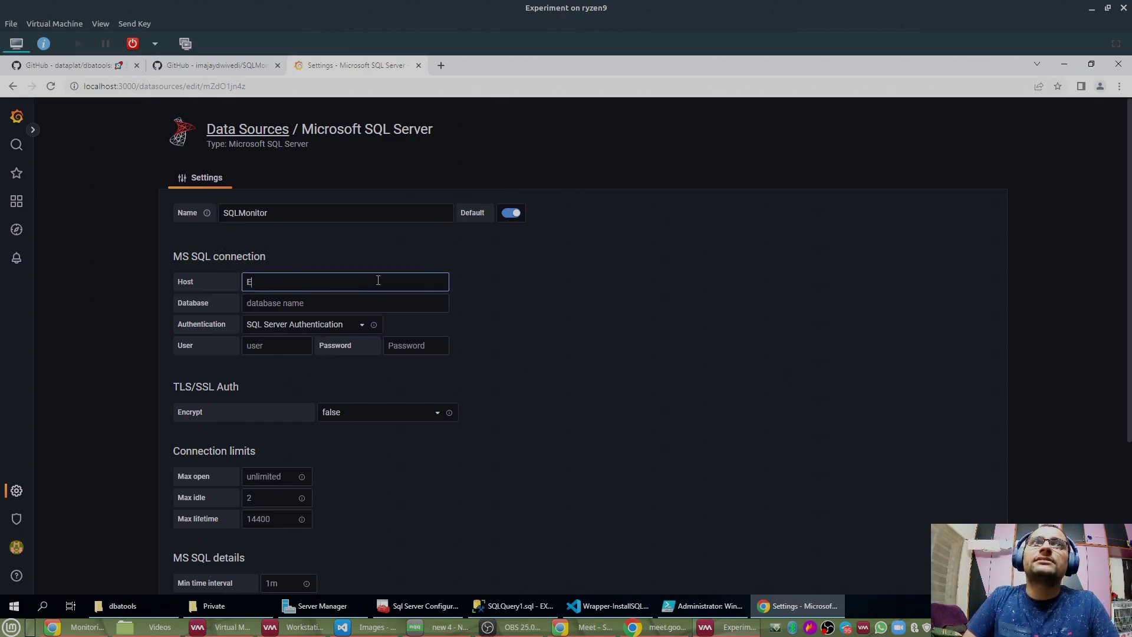
text(xperiment)
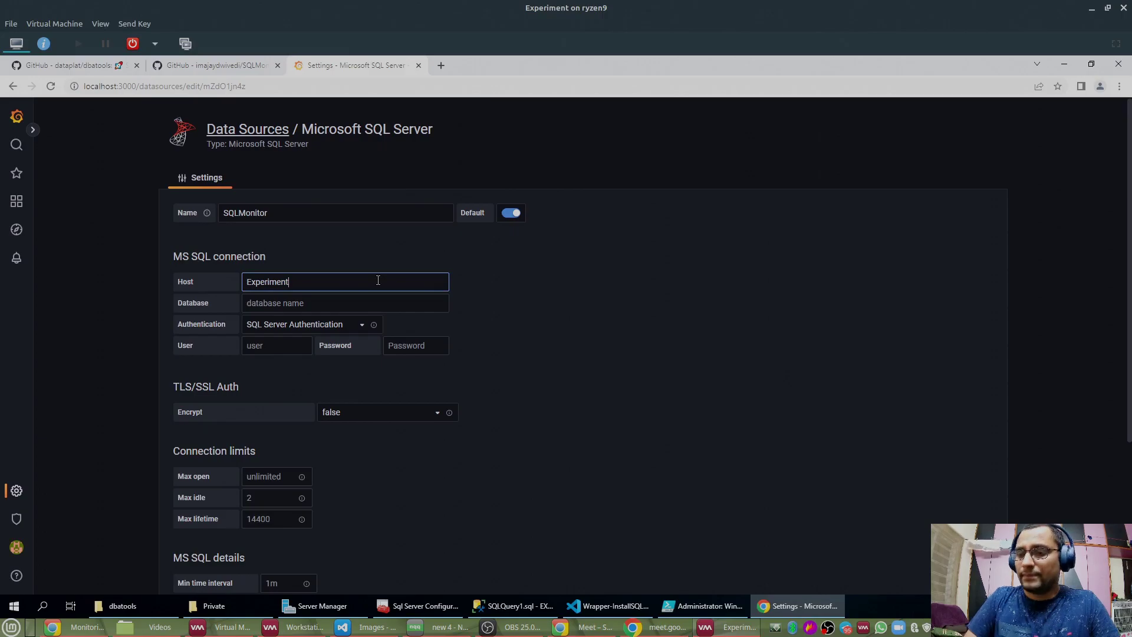
text(\SQL2019)
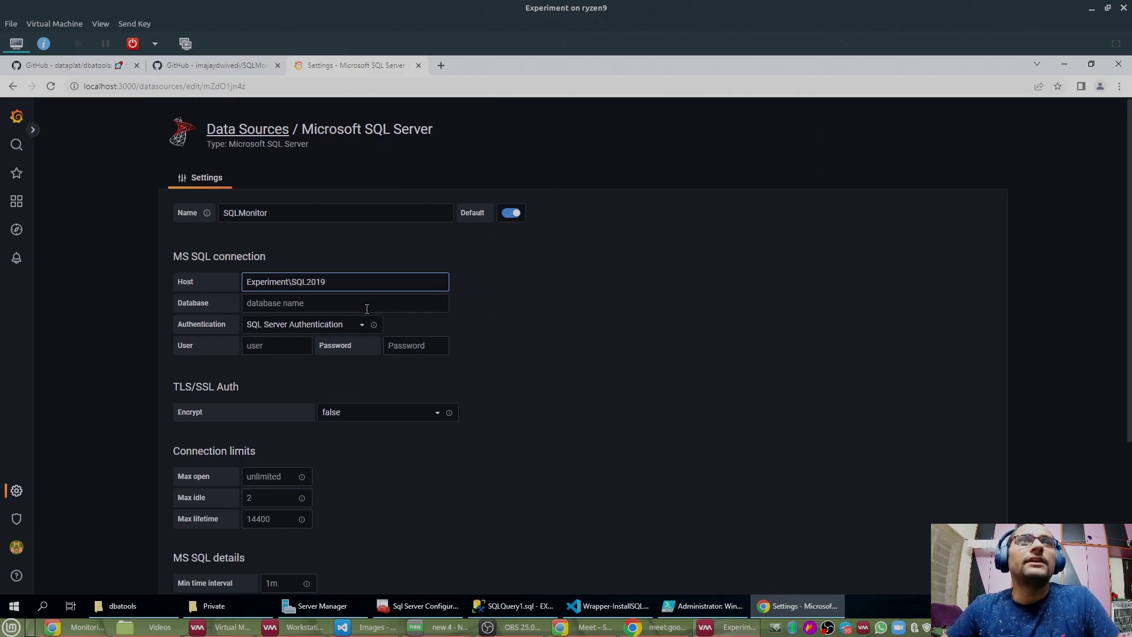
click(367, 306)
text(DBA)
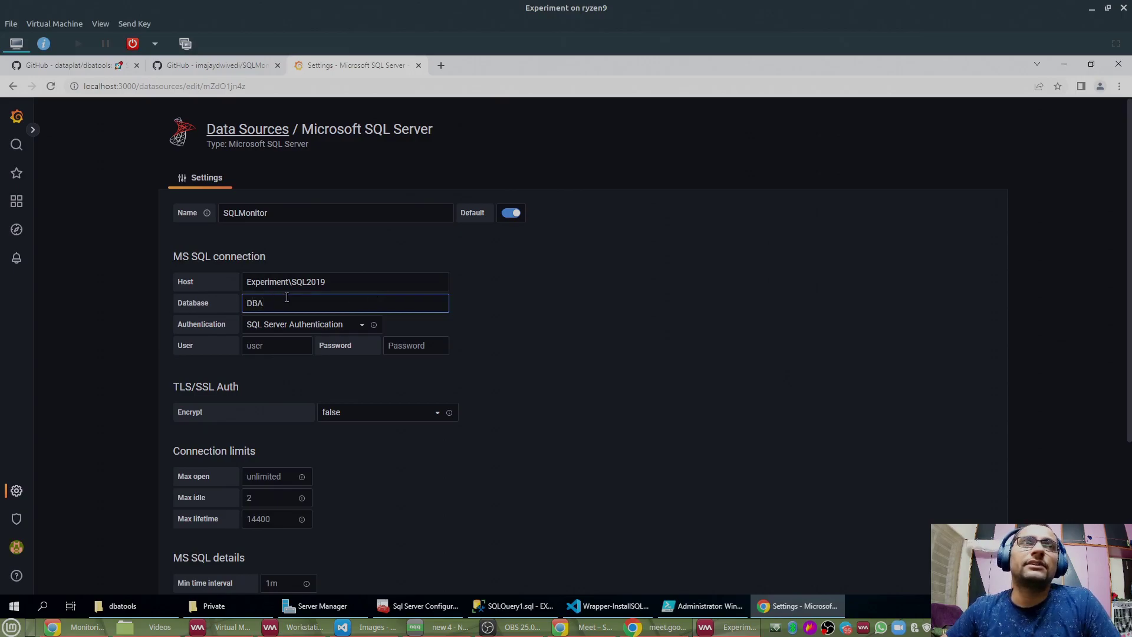
click(267, 348)
text(grafana)
double_click(267, 348)
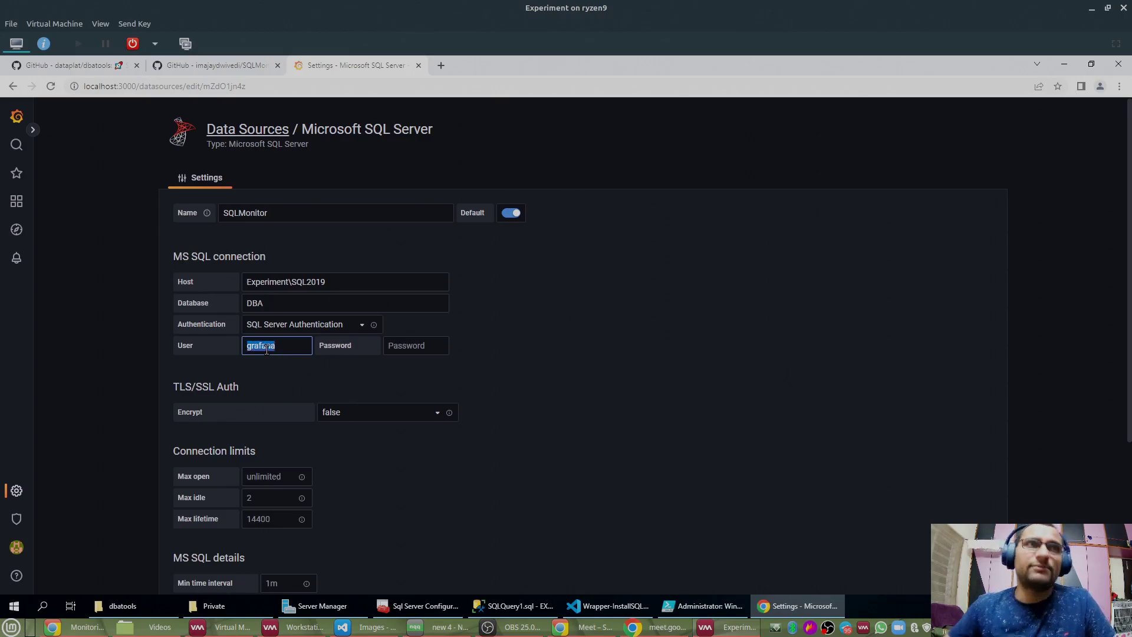
click(386, 345)
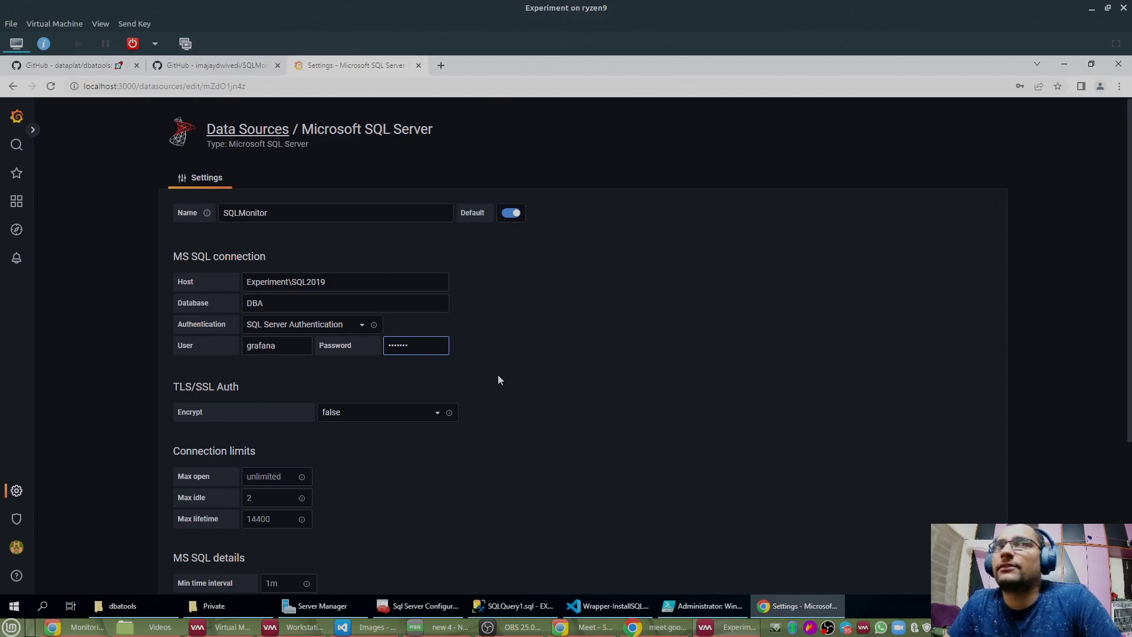
Step: Save the SQLMonitor data source and run its connection test
click(485, 472)
scroll(485, 473, down, 4)
click(352, 522)
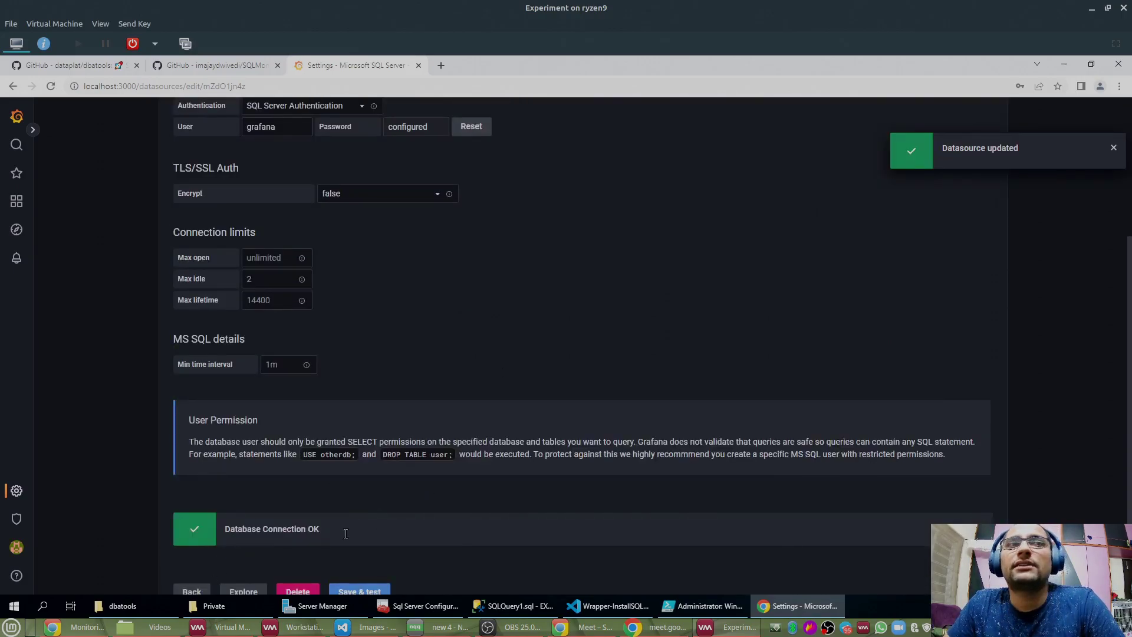
scroll(332, 508, up, 4)
Step: Create a dashboard folder named SQLServer and dismiss the browser's save-password prompt
mouse_move(16, 202)
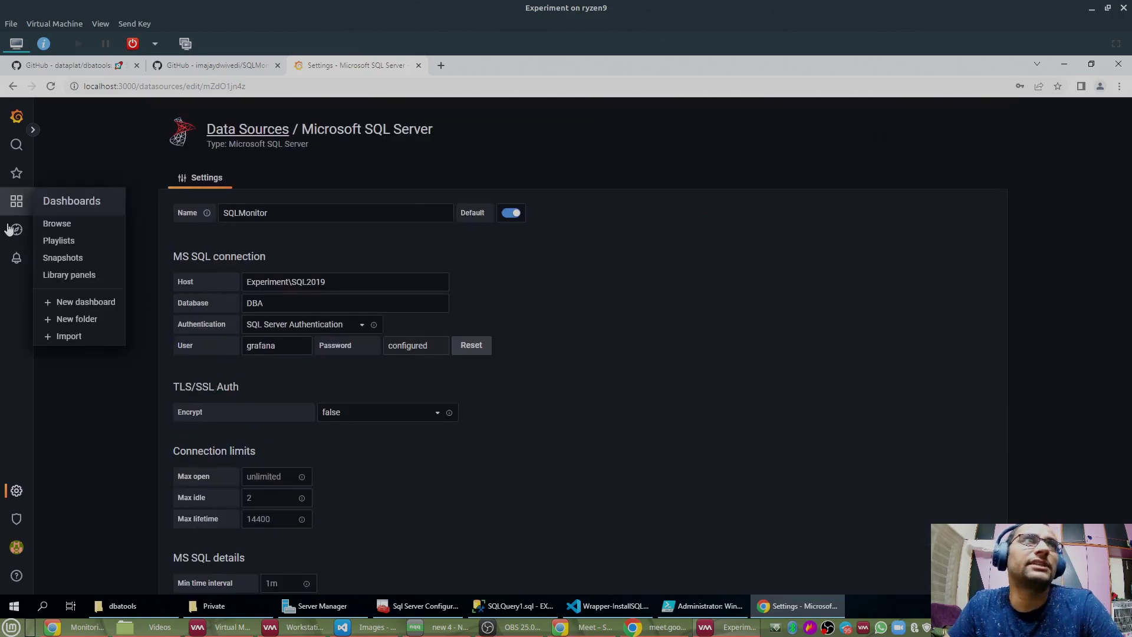
click(77, 317)
click(306, 243)
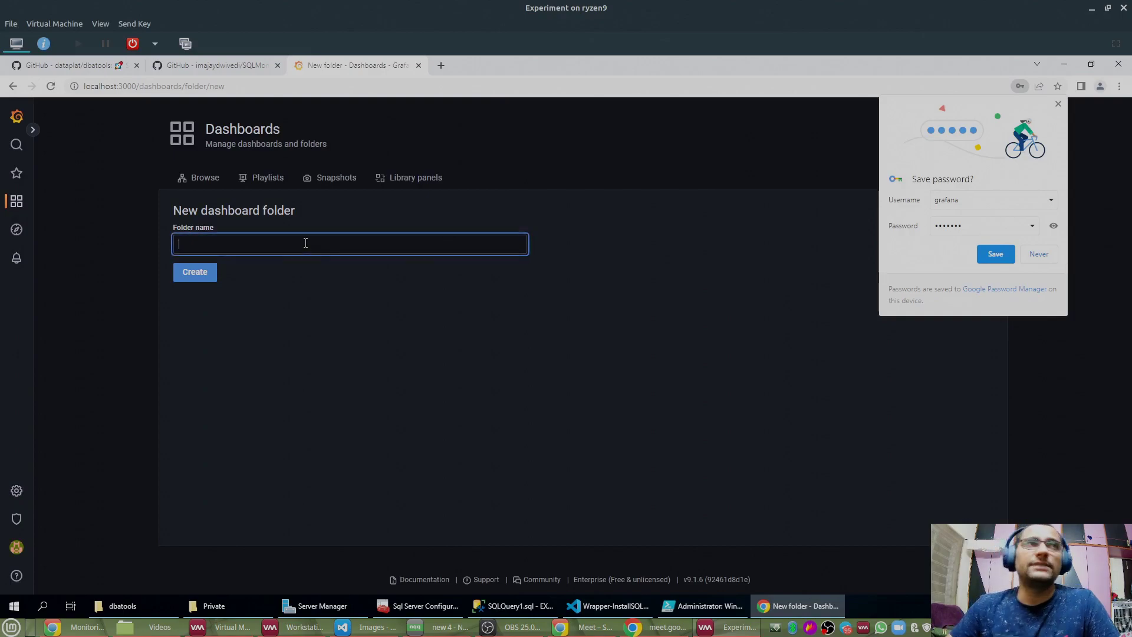
text(SQL)
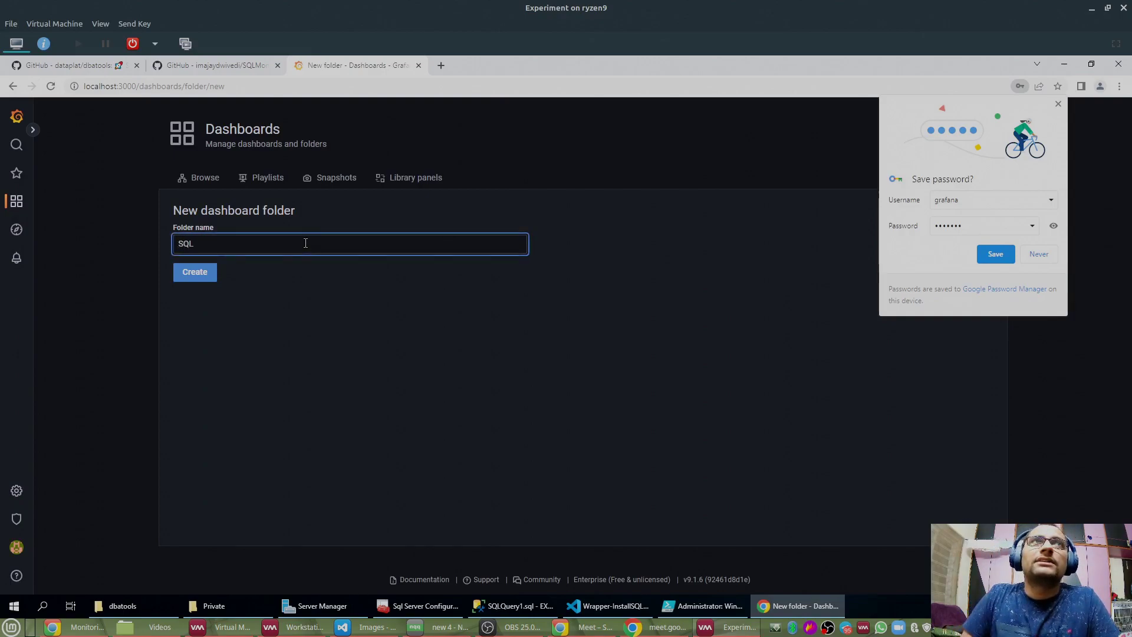
text(Server)
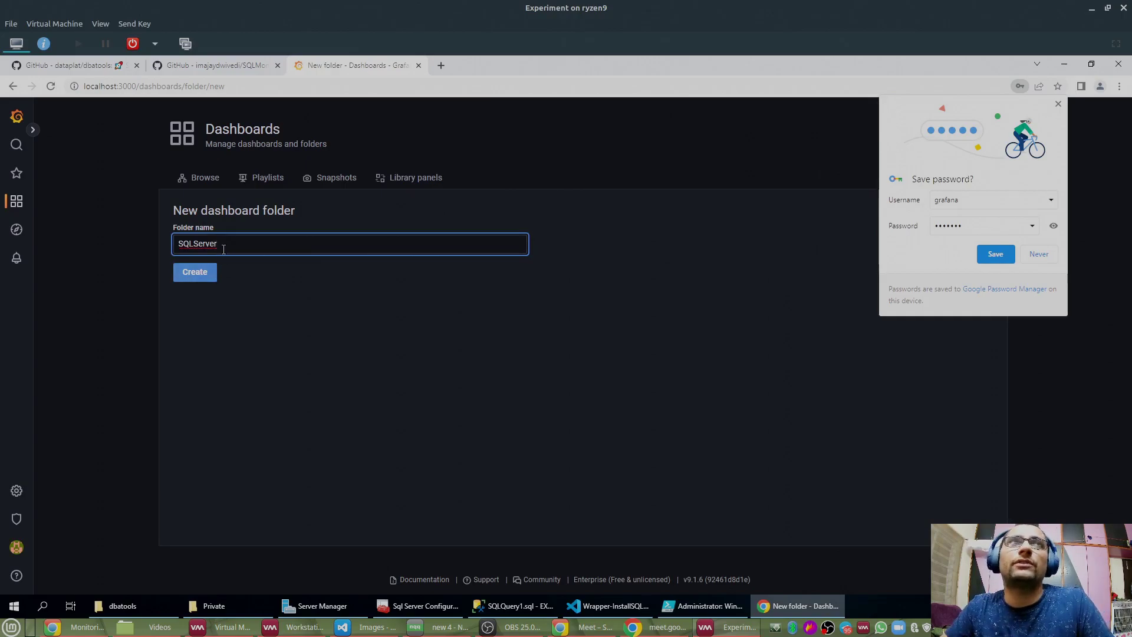
click(193, 273)
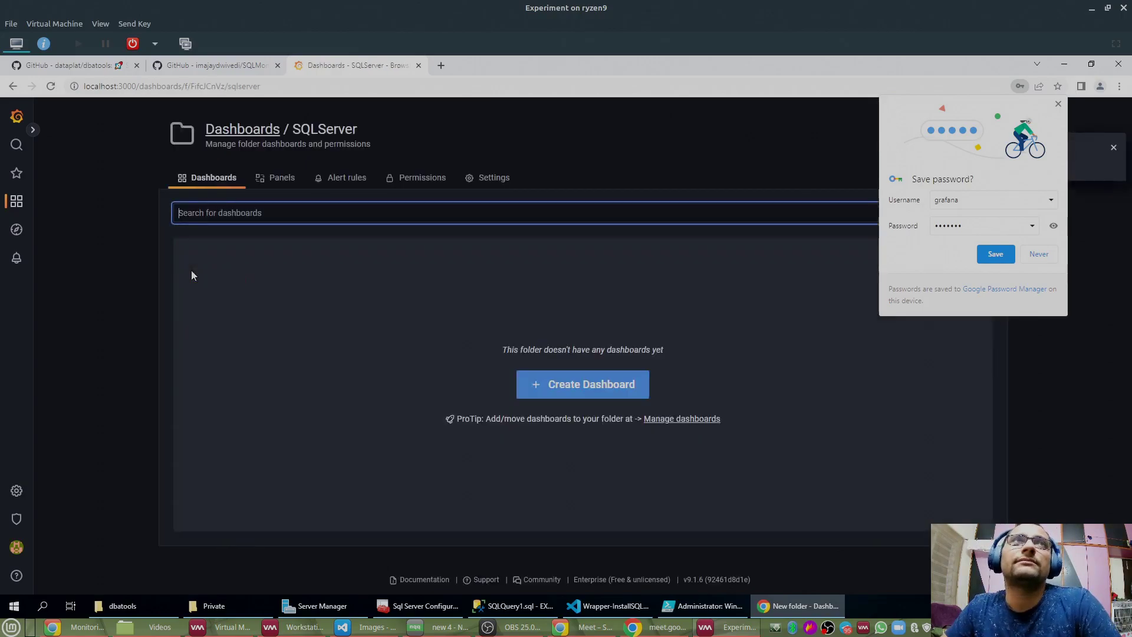
click(1058, 104)
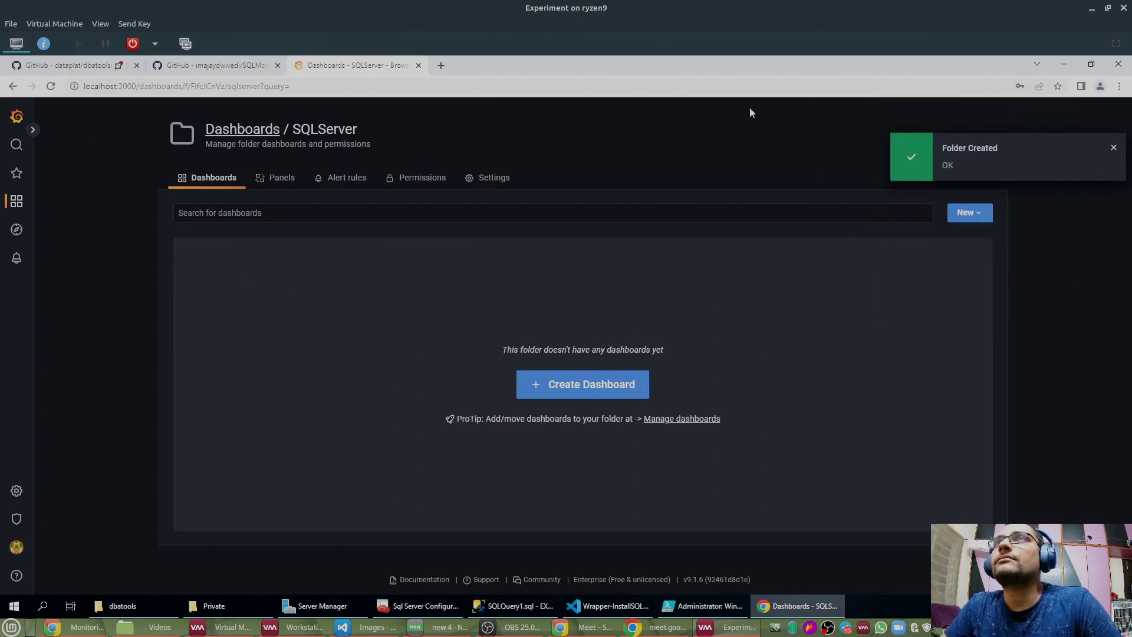
Step: Start importing a new dashboard in Grafana
click(307, 128)
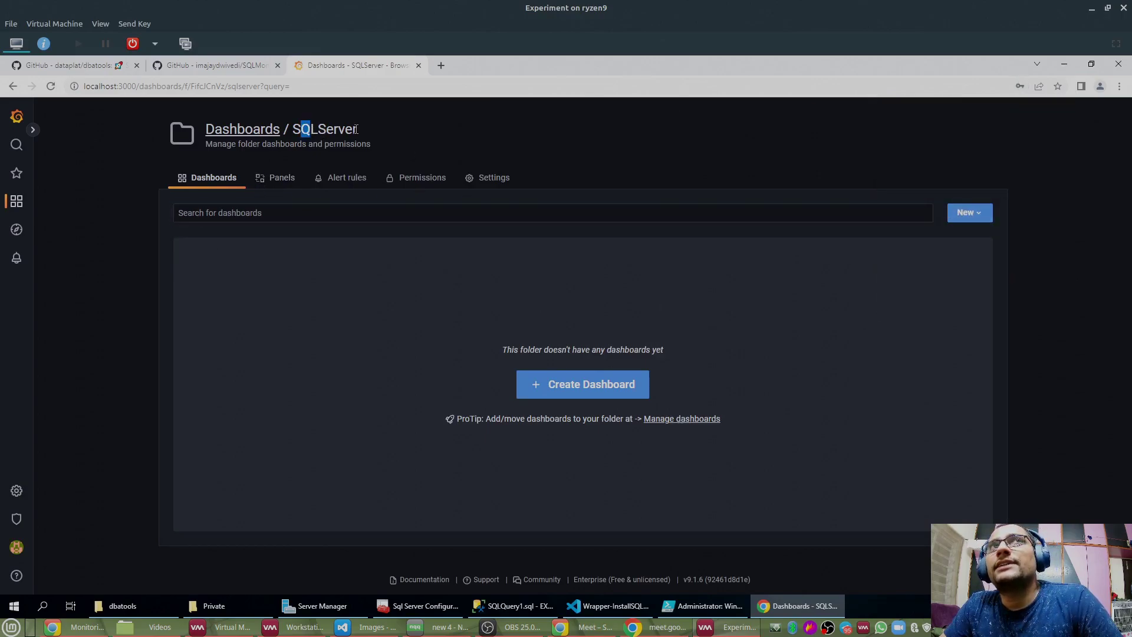
click(980, 216)
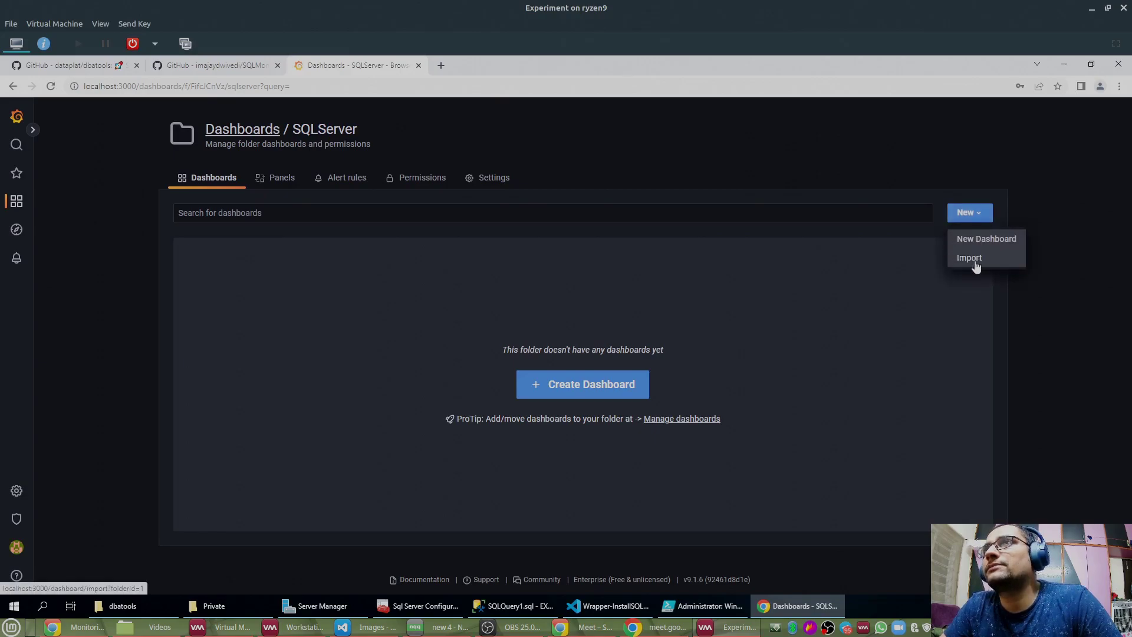
click(974, 261)
Step: Upload the Monitoring - Live - Distributed JSON from F:\GitHub\SQLMonitor\Grafana-Dashboards
click(258, 219)
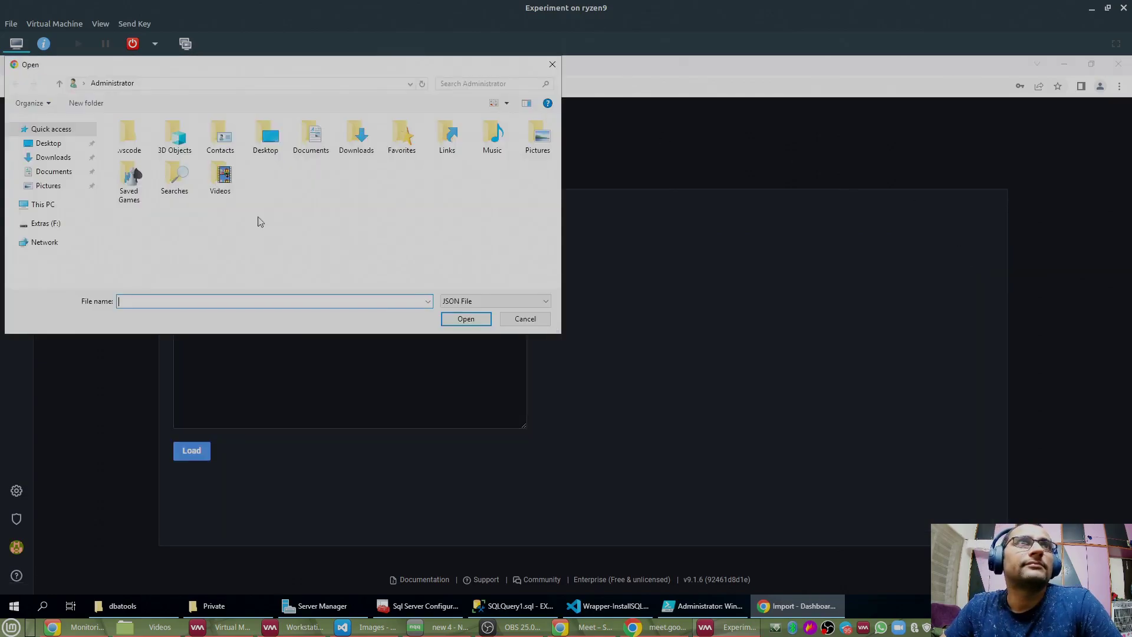
click(46, 210)
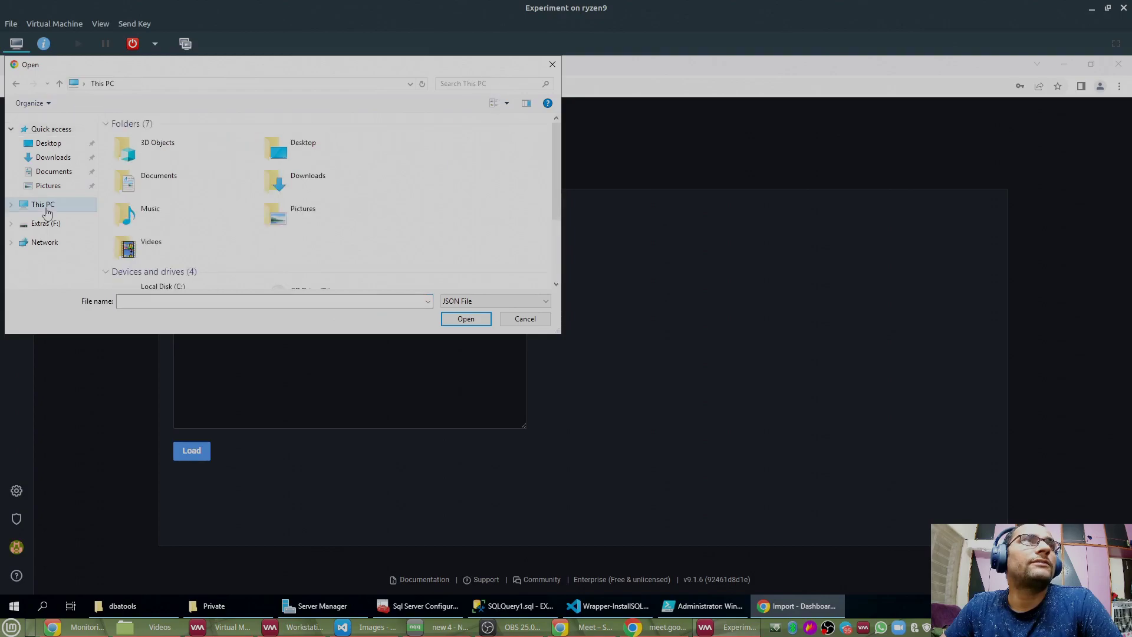
scroll(301, 224, down, 2)
double_click(314, 228)
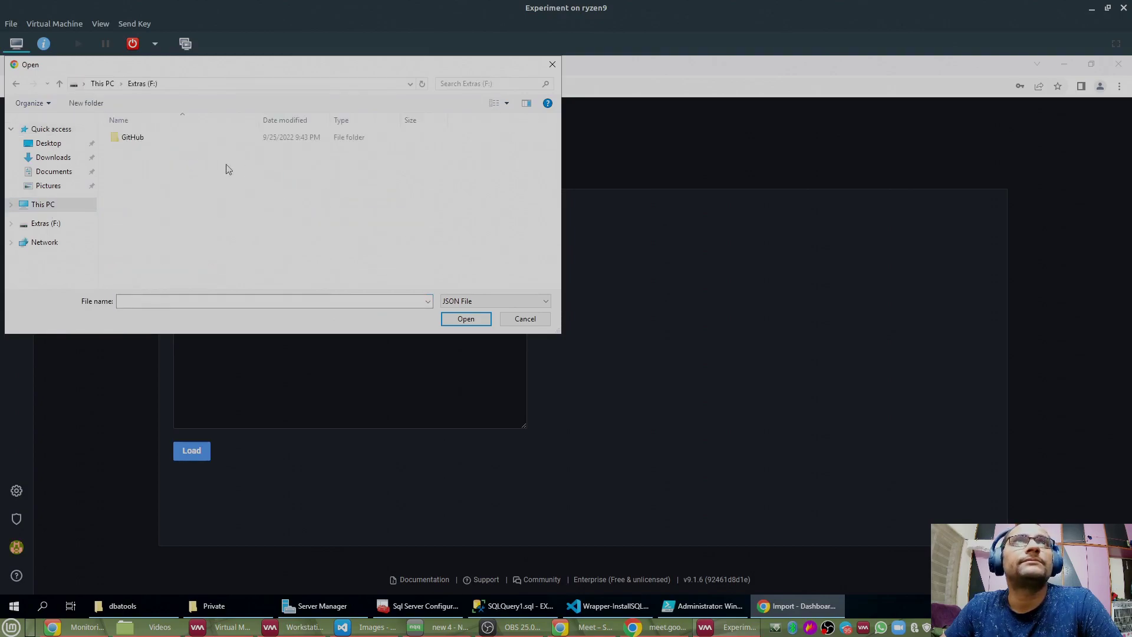
double_click(146, 142)
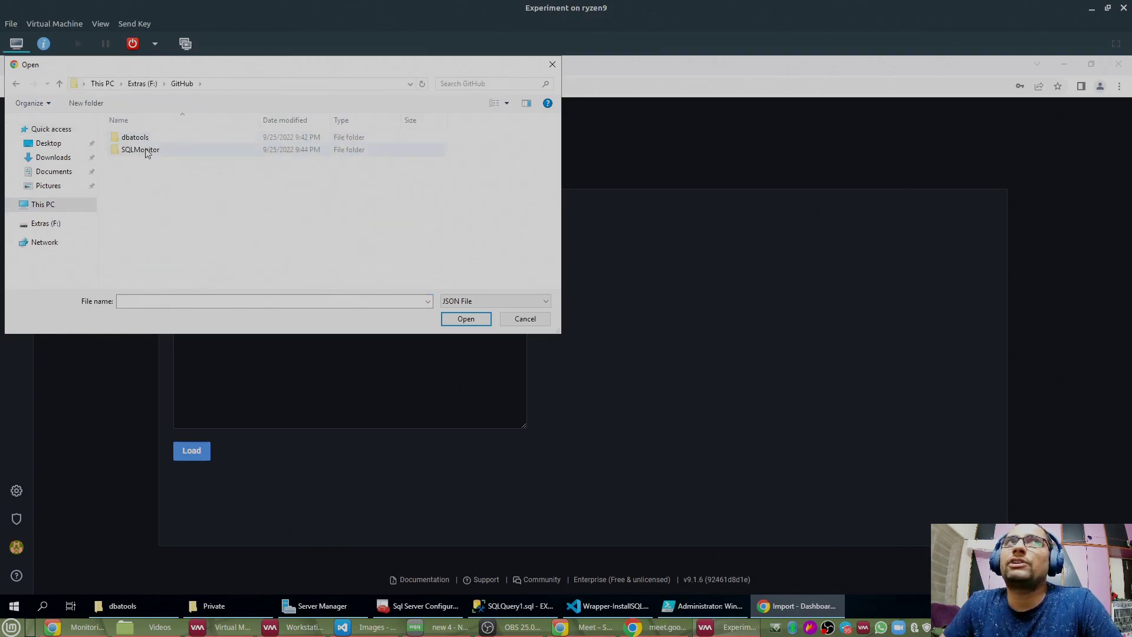
double_click(156, 151)
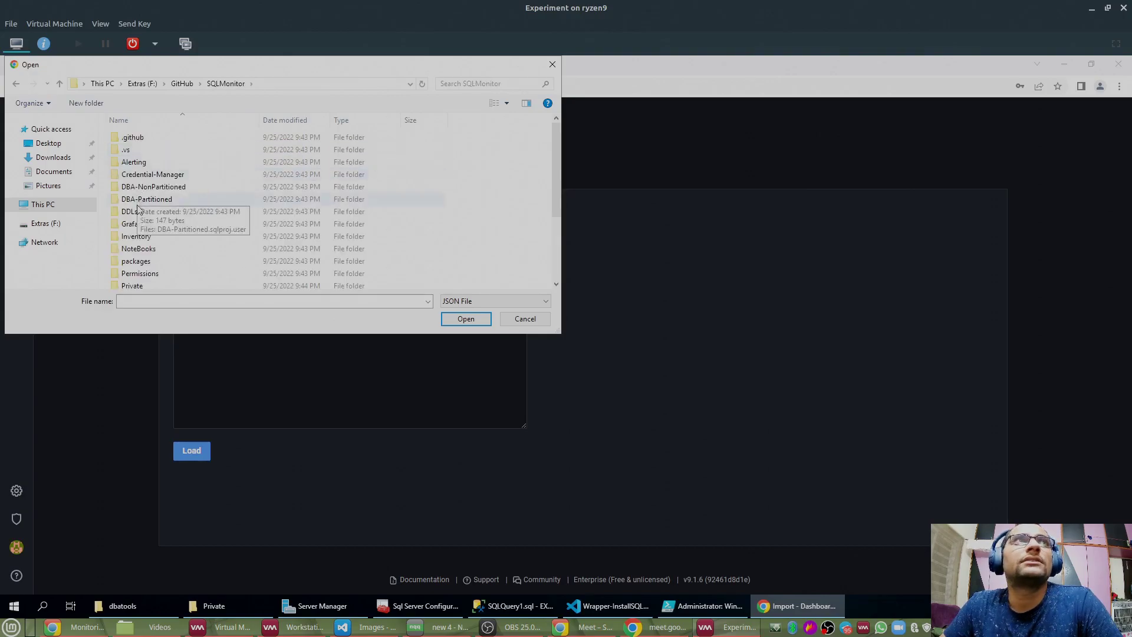
scroll(145, 201, down, 4)
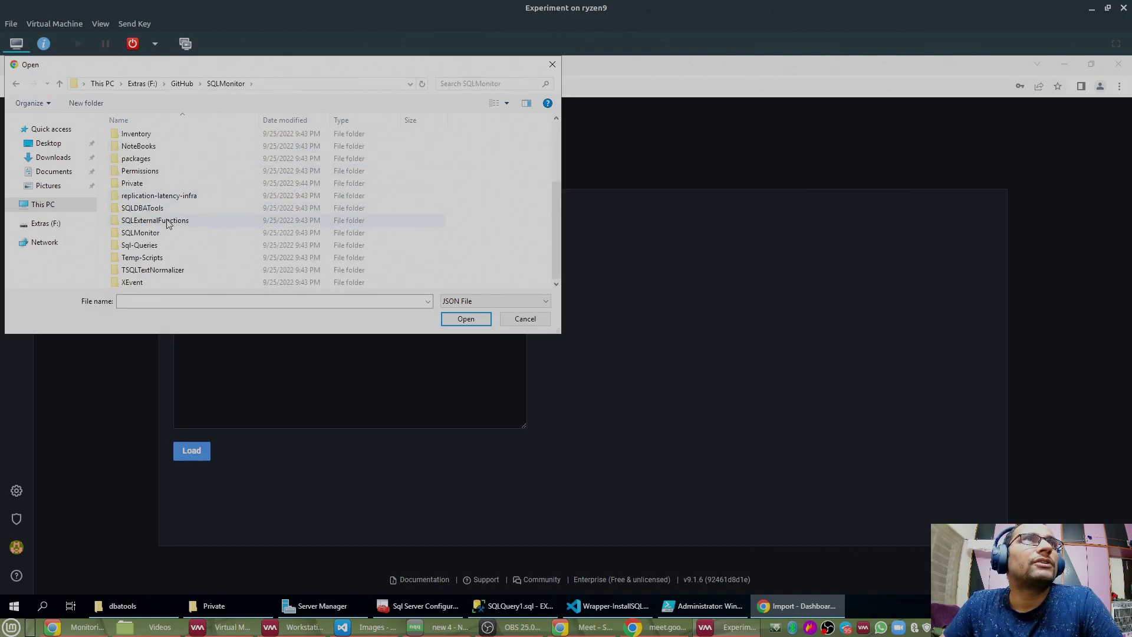
scroll(197, 141, up, 4)
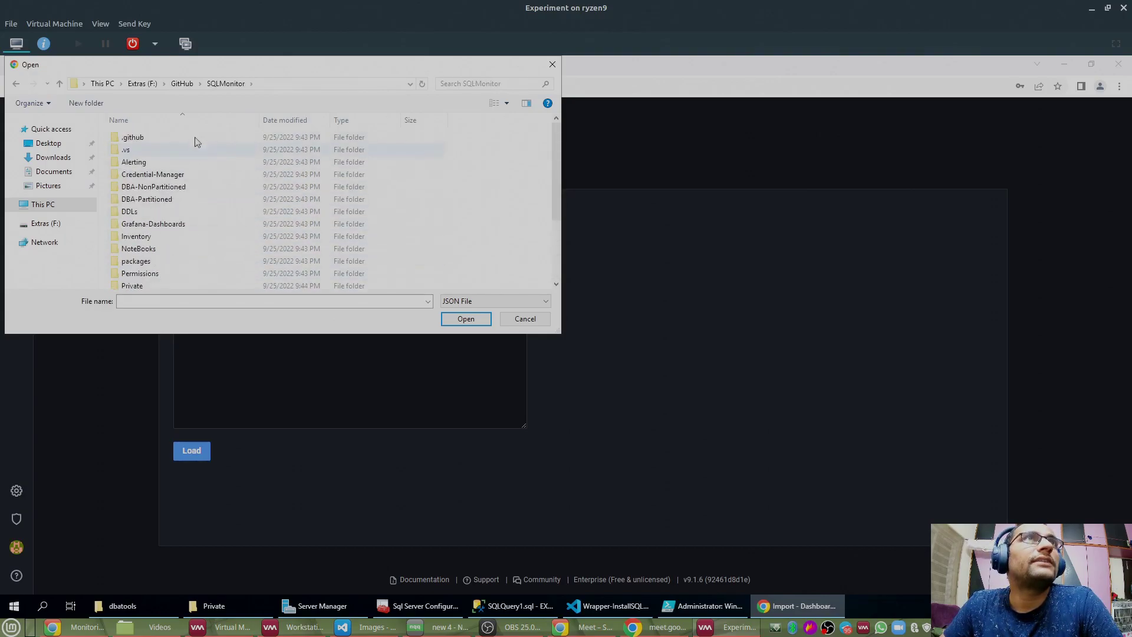
double_click(136, 226)
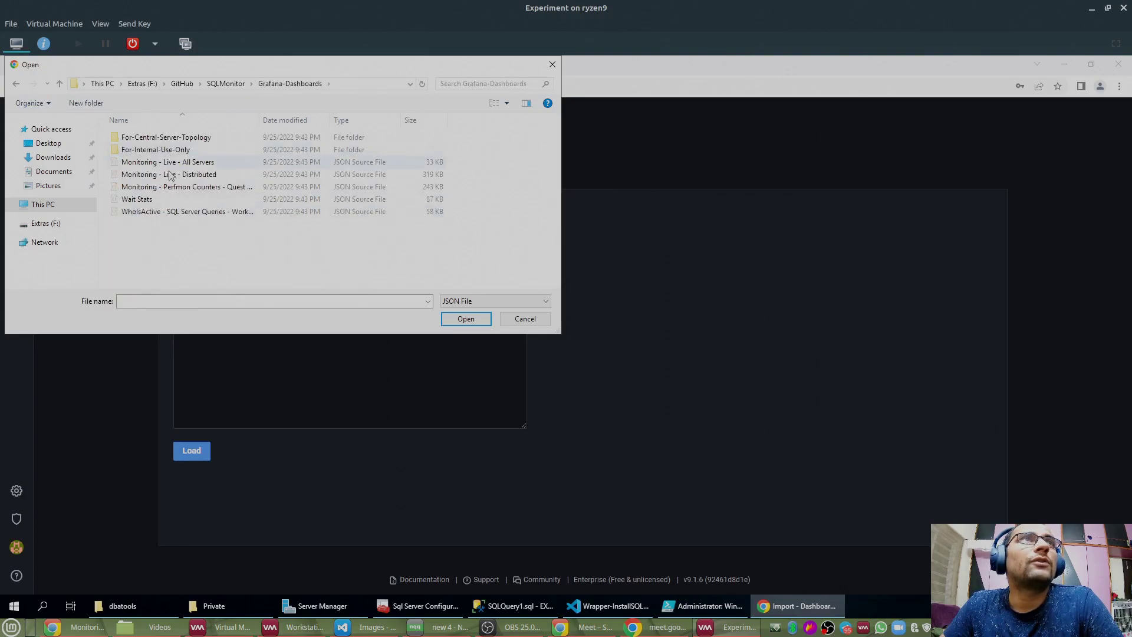
click(137, 176)
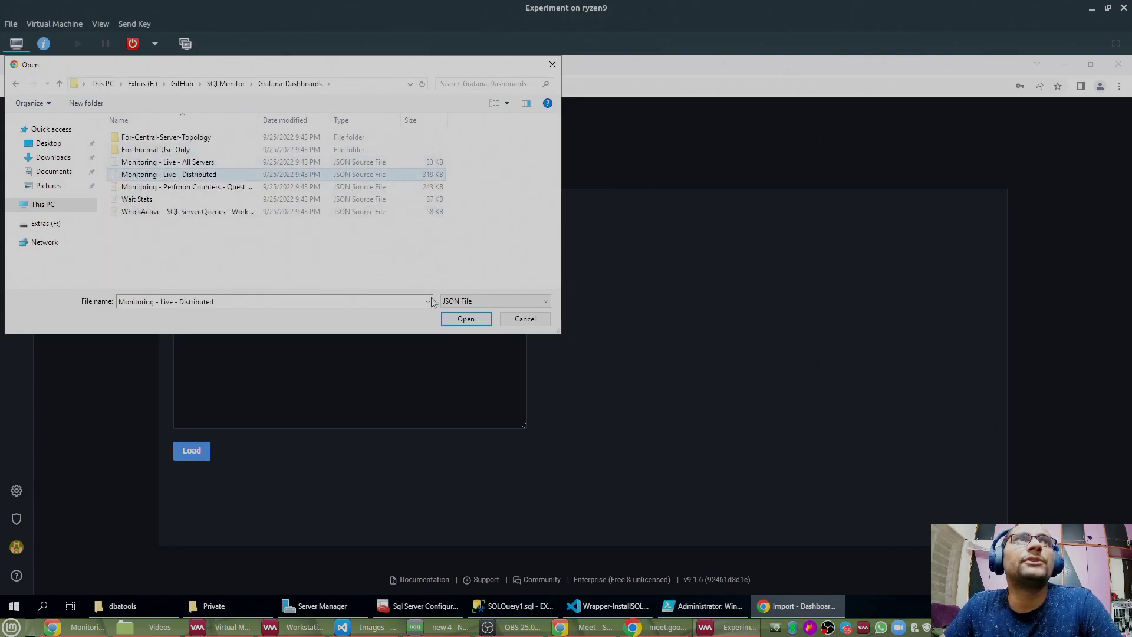
click(455, 323)
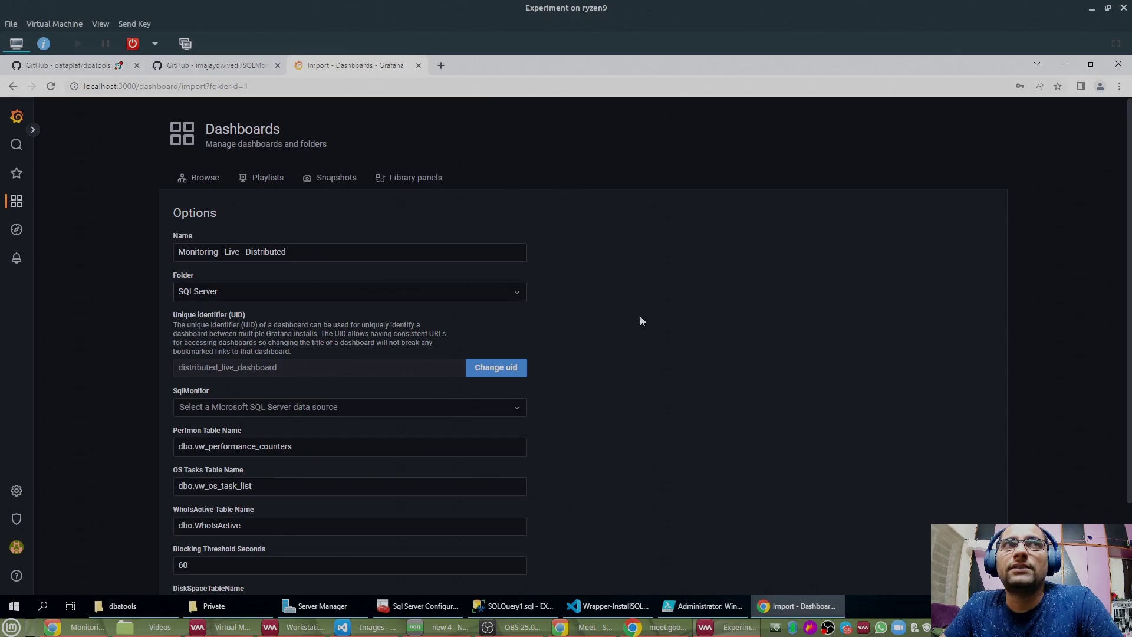
Step: Choose SQLMonitor as the data source and import the dashboard
scroll(234, 317, down, 2)
click(188, 298)
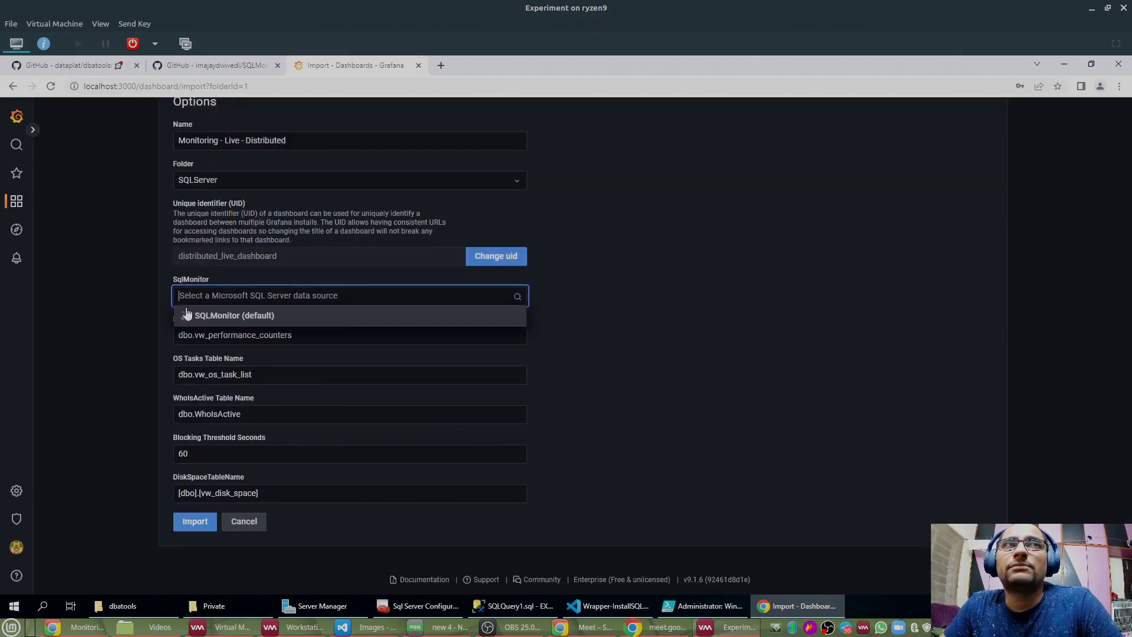
click(205, 317)
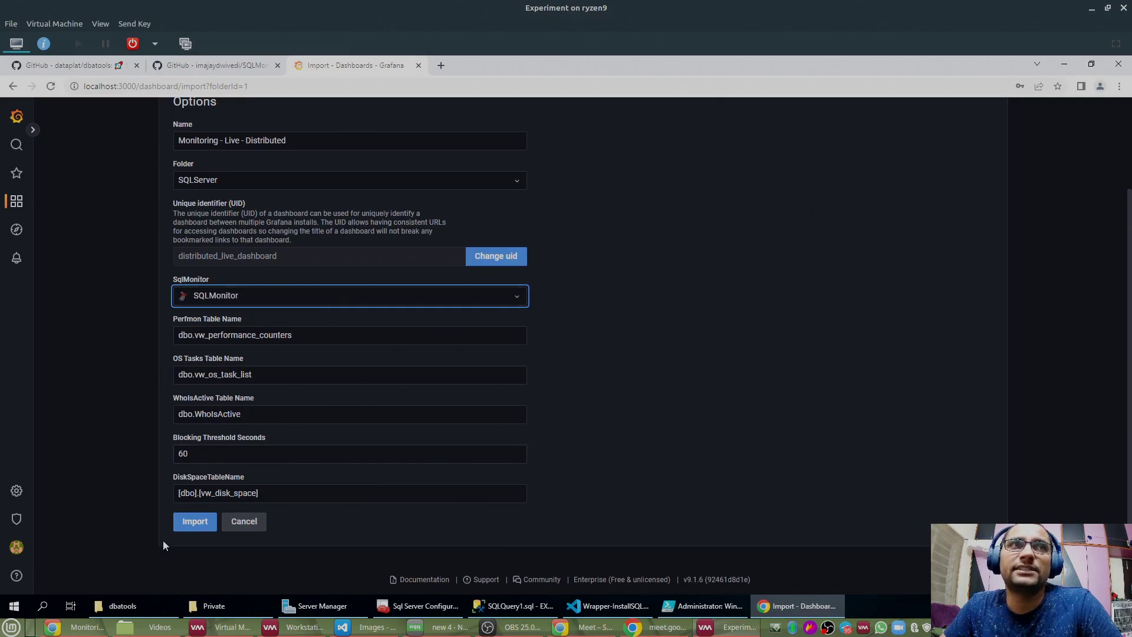
click(189, 530)
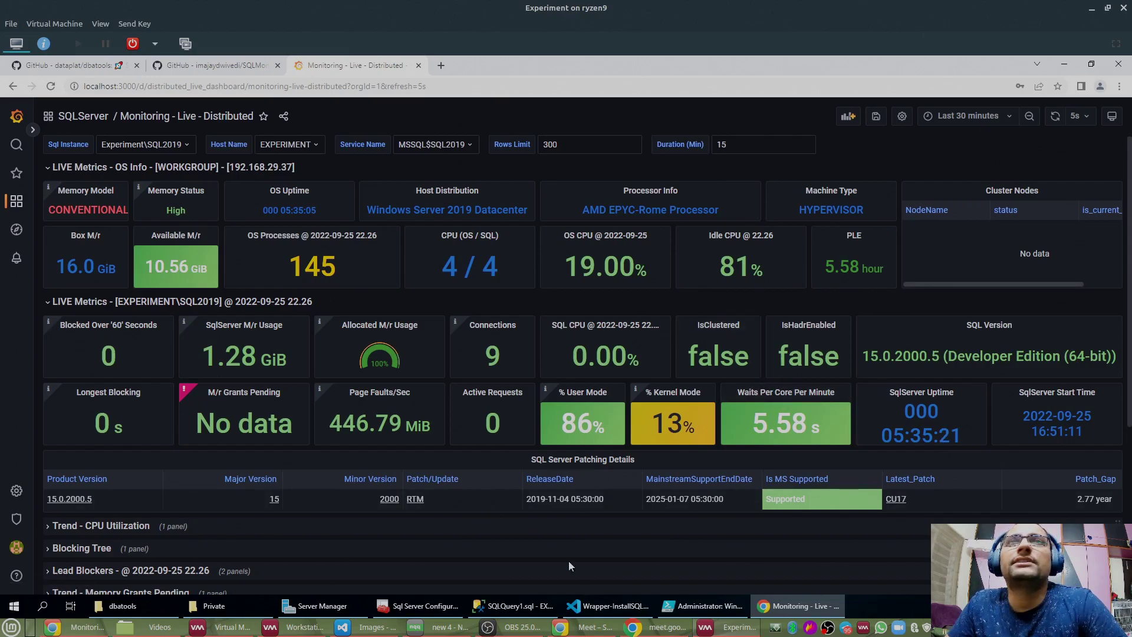
Step: Bring PowerShell ISE forward and enlarge the script pane to show more Wrapper-InstallSQLMonitor.ps1 parameters
click(708, 607)
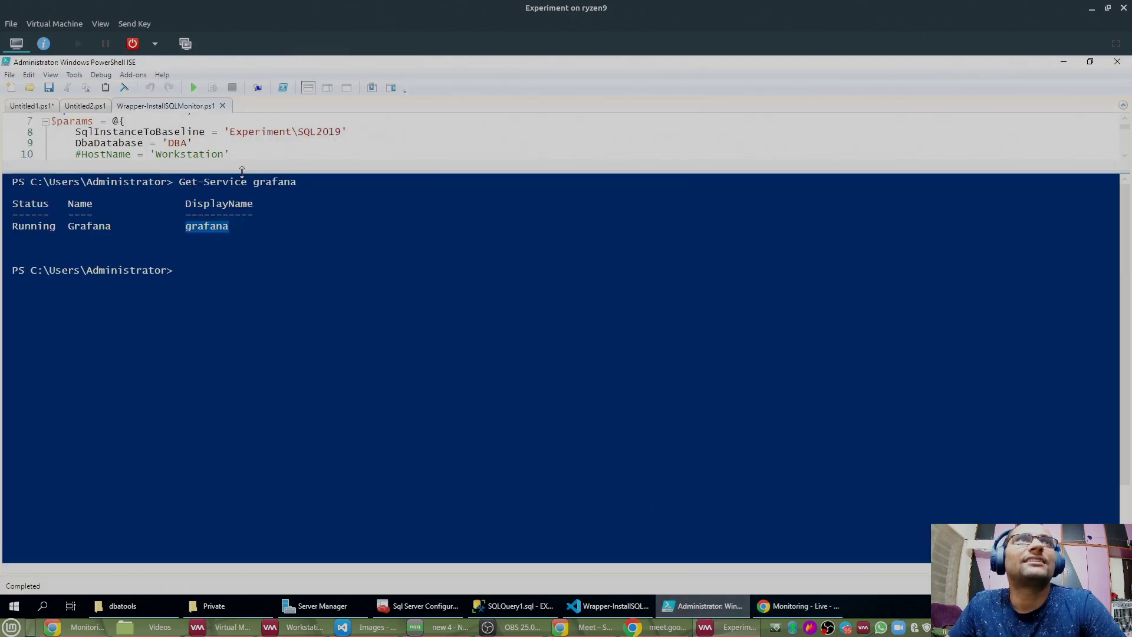
drag(242, 172, 331, 254)
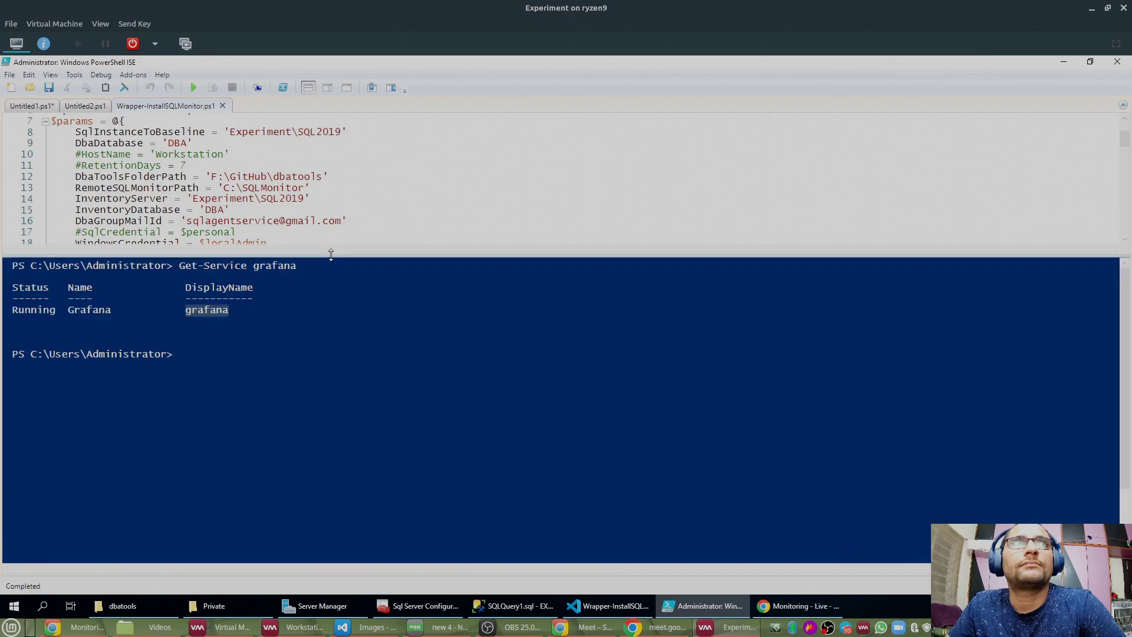
click(332, 300)
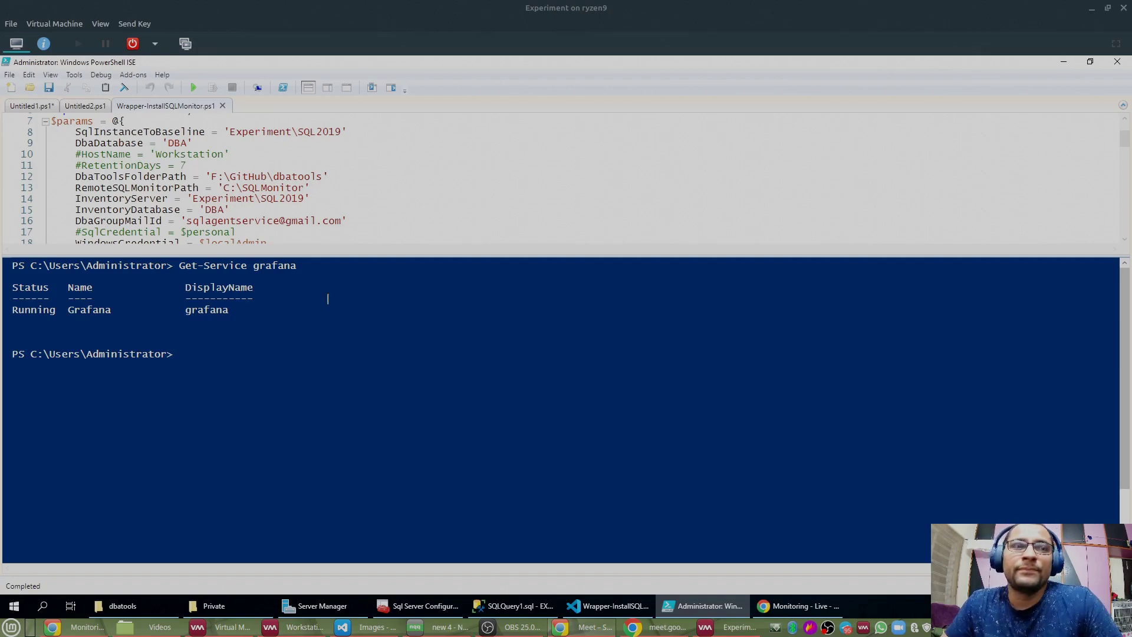
Step: Look over the instance_details query in SSMS, then return to Chrome's Grafana All Servers dashboard
click(512, 605)
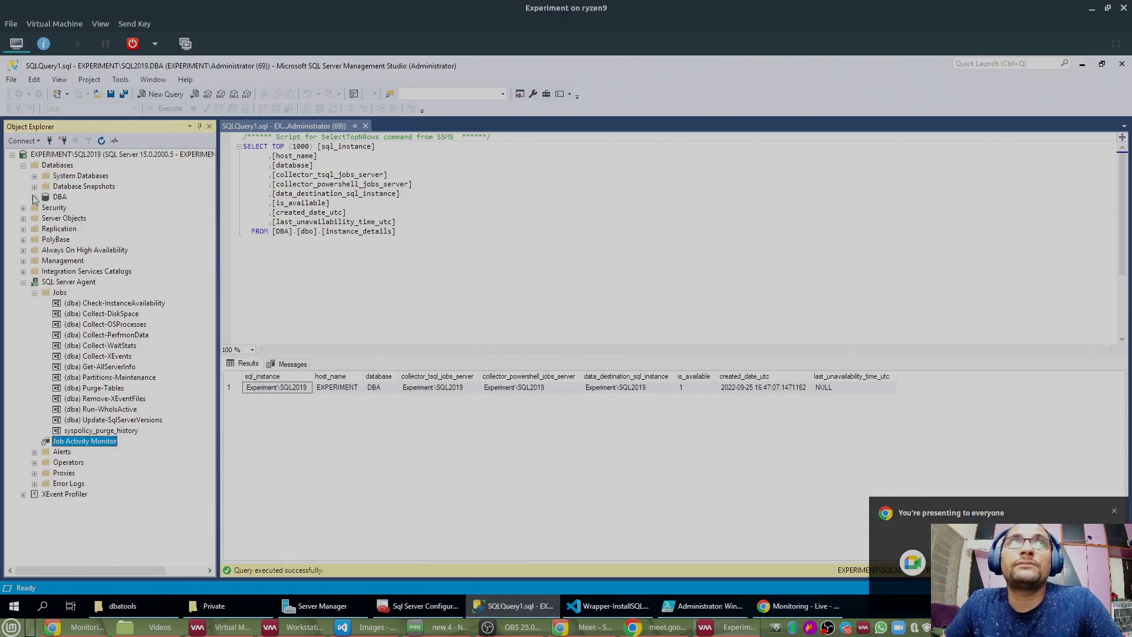
click(400, 275)
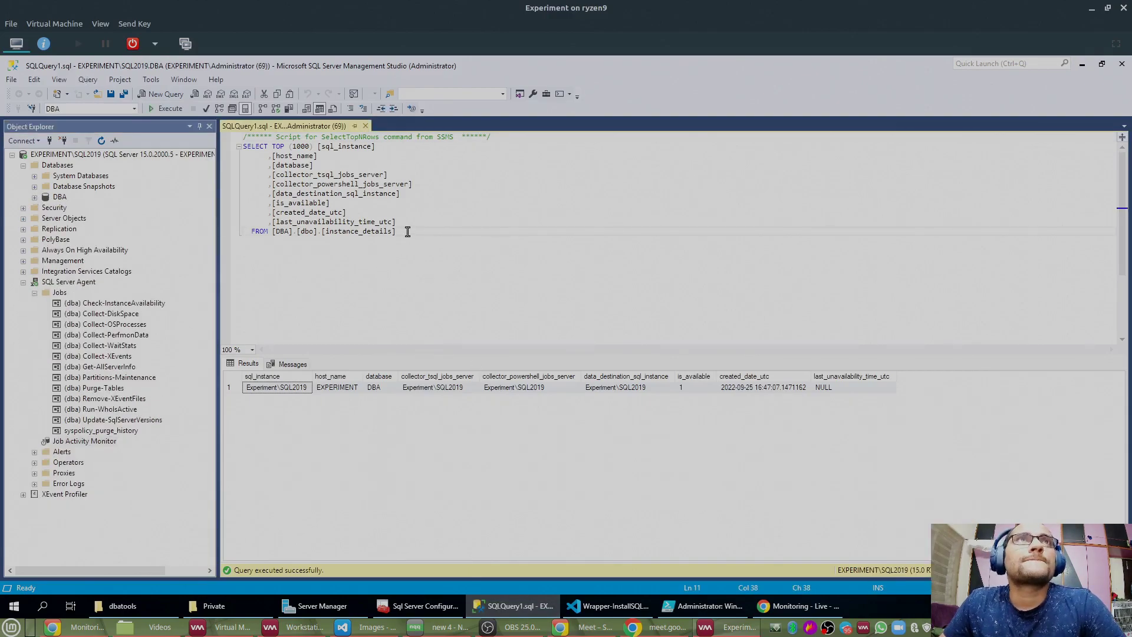
key(ctrl+a)
click(449, 233)
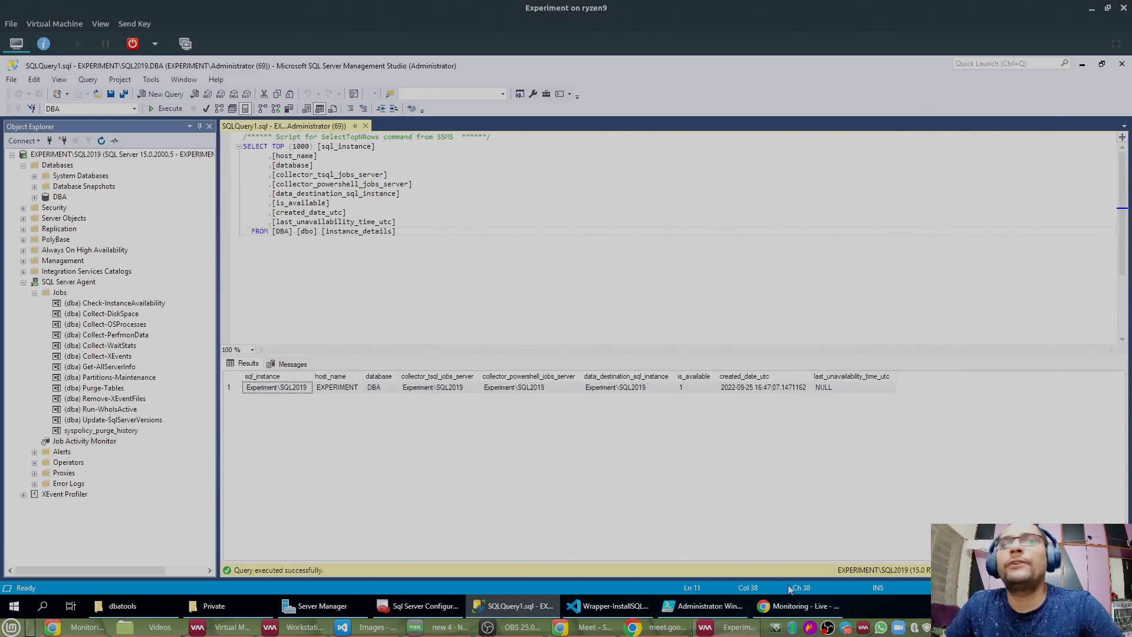
click(80, 627)
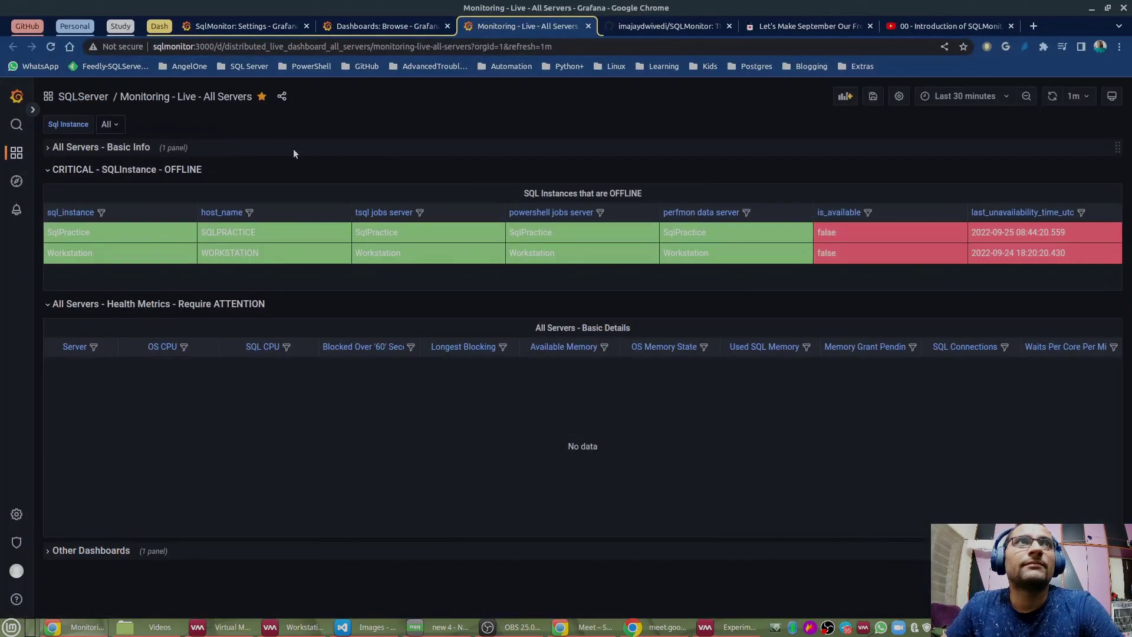
Step: Browse the SQLServer dashboards, preview Distributed in a new tab, close it, then switch to Workstation VM
click(399, 26)
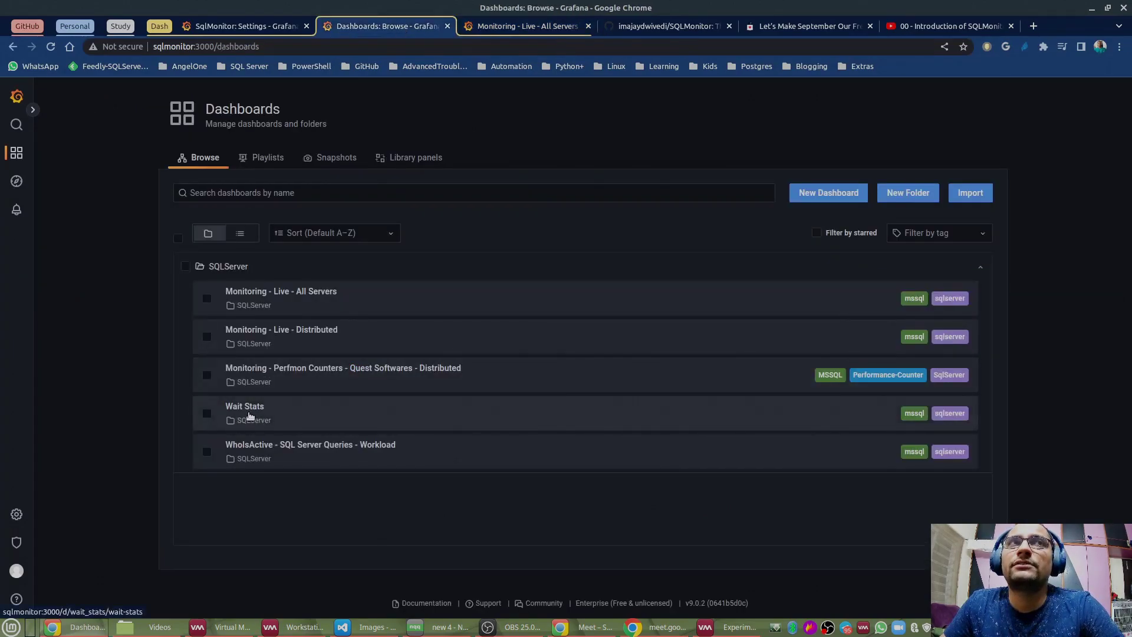
right_click(273, 336)
click(306, 343)
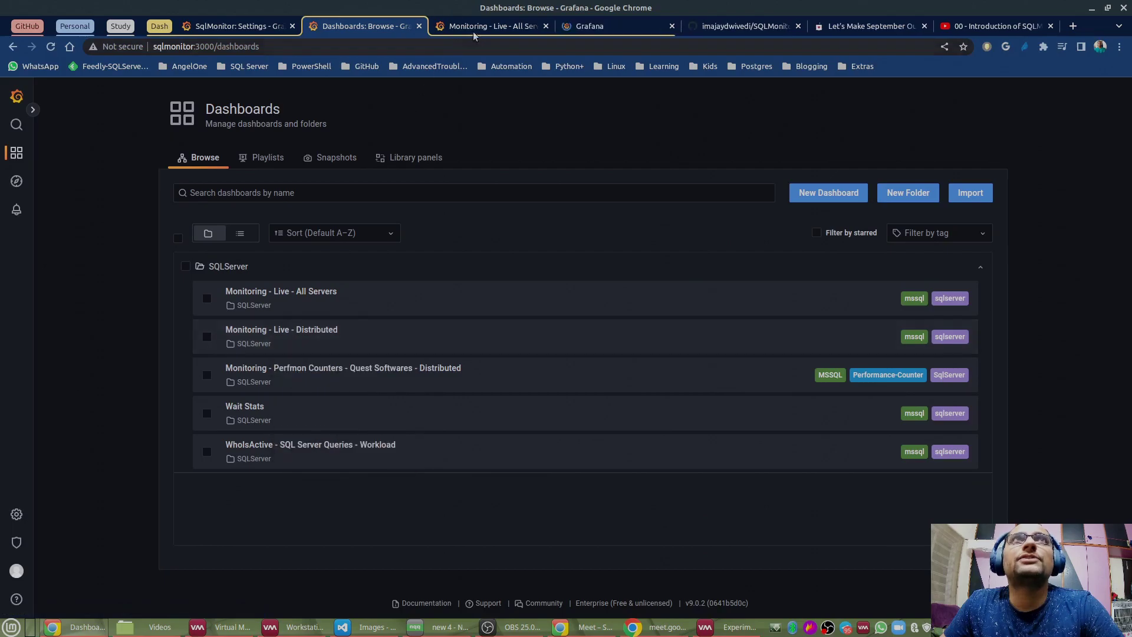
click(586, 27)
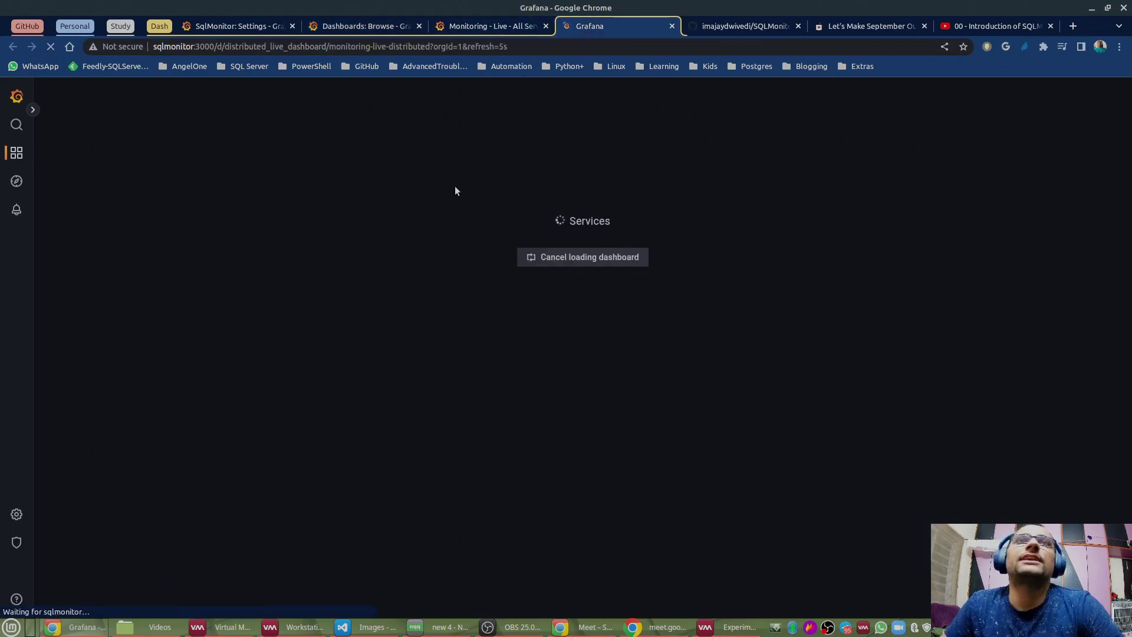
click(672, 26)
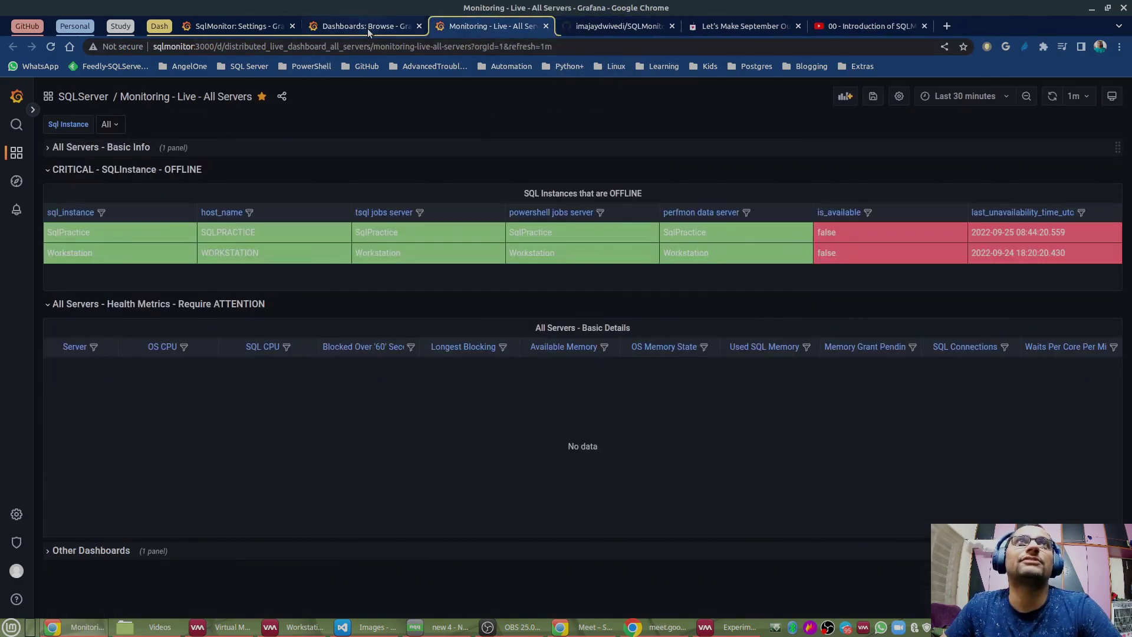
click(368, 28)
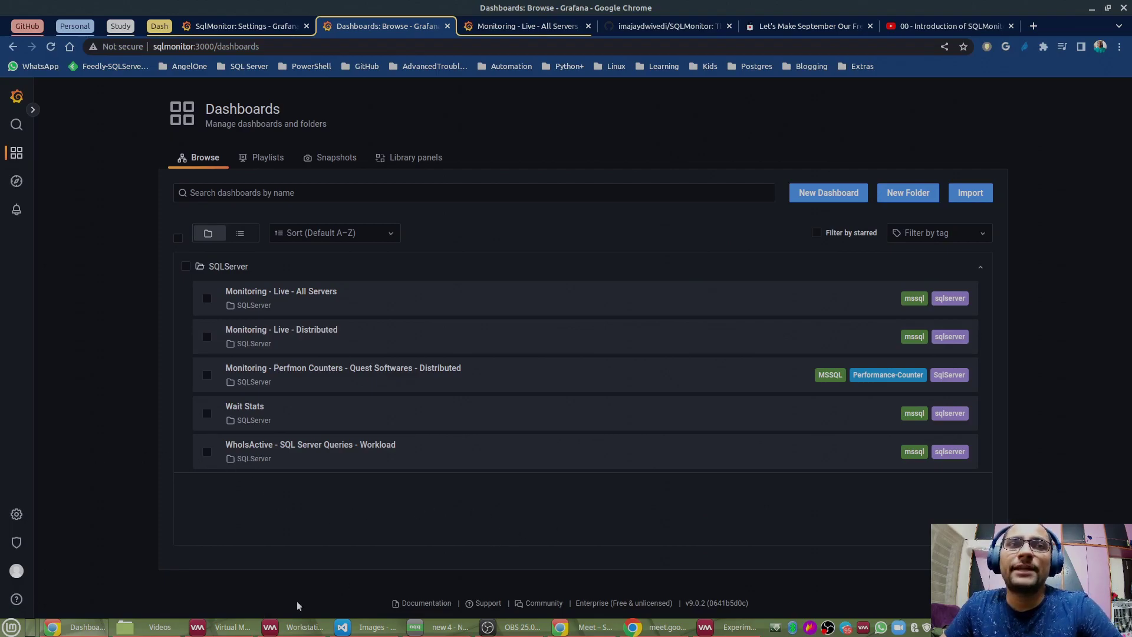
click(299, 630)
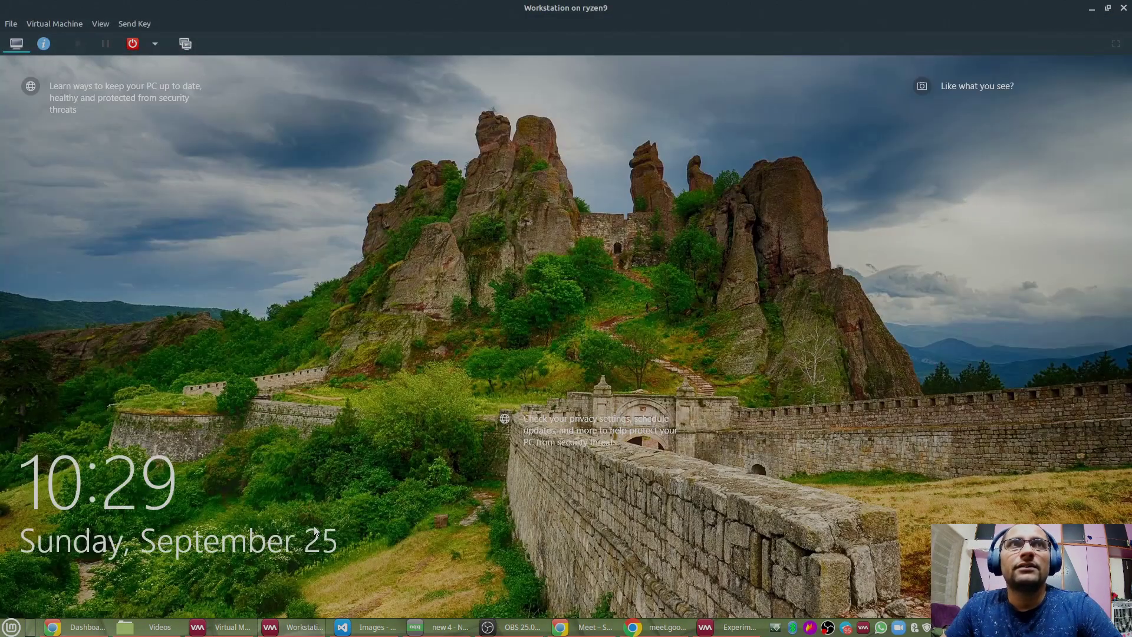
Step: On the Experiment VM's SSMS, expand DBA > Tables and right-click dbo.resource_consumption
click(293, 630)
click(730, 627)
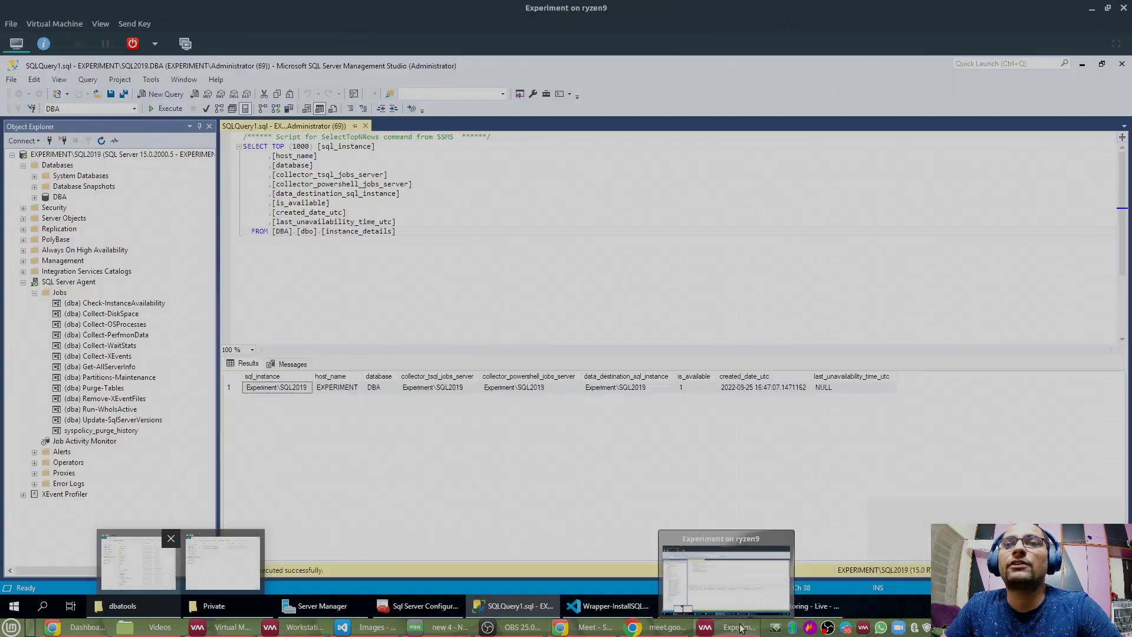
click(112, 357)
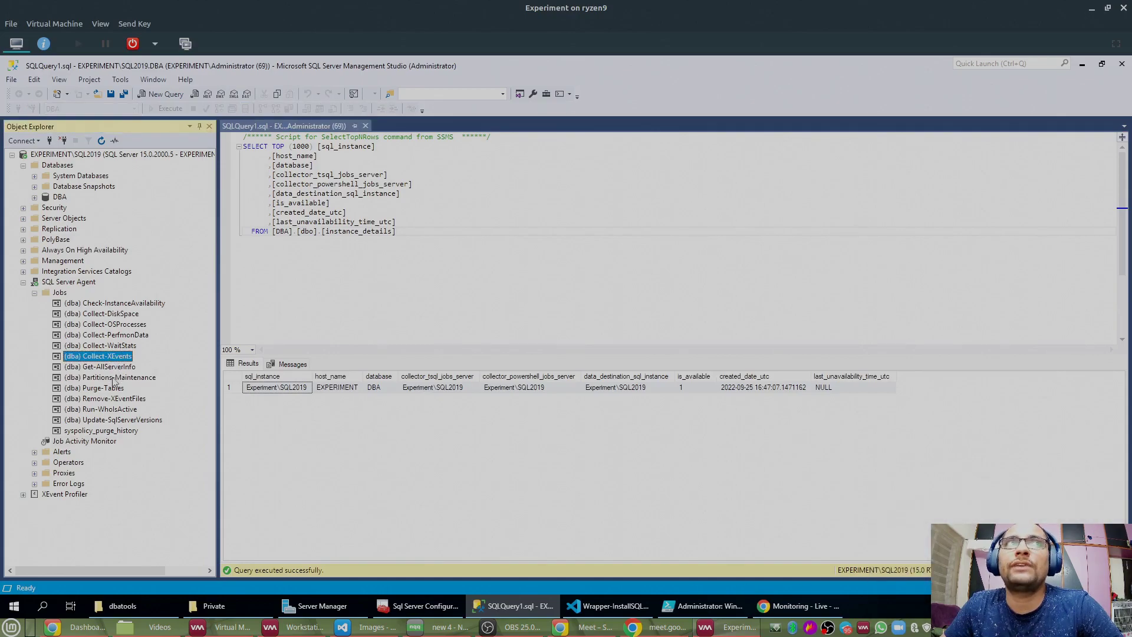
click(103, 410)
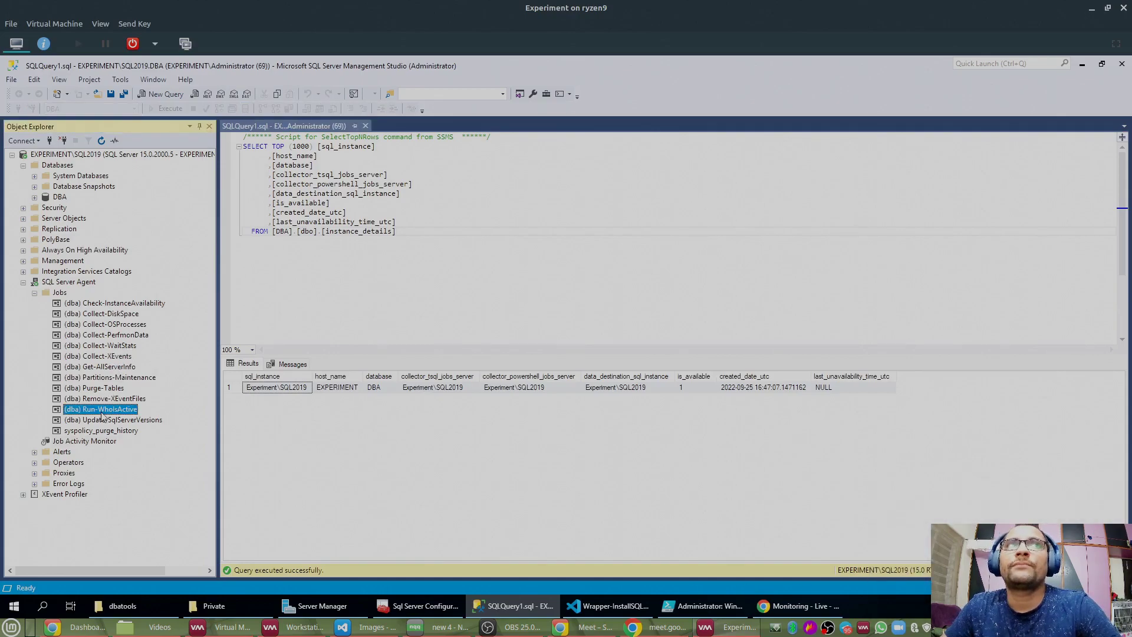
click(35, 197)
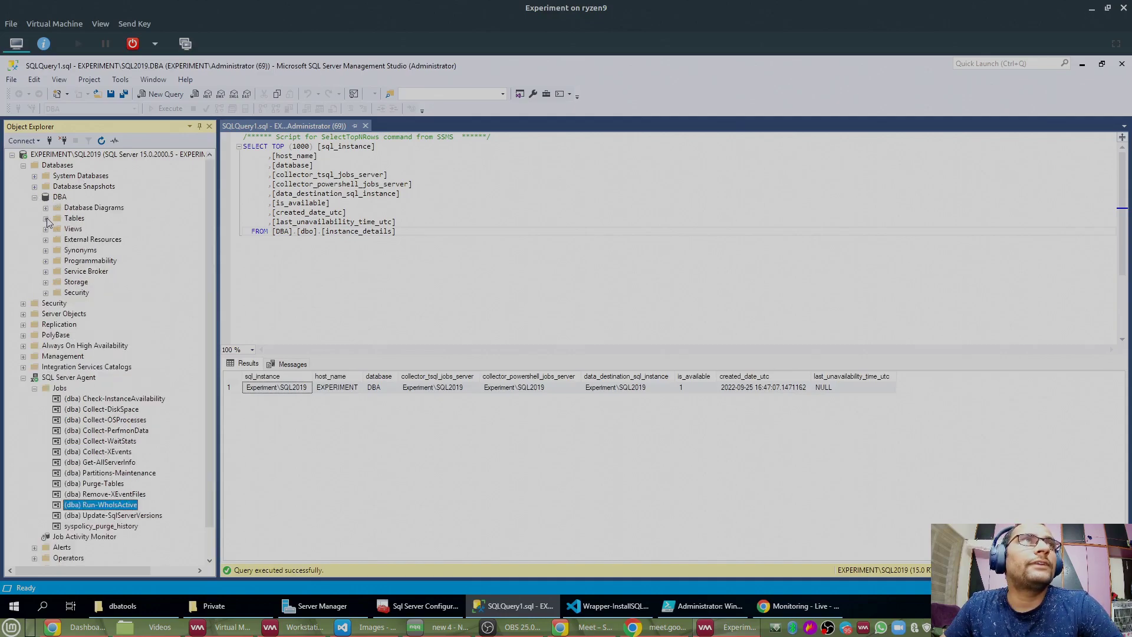
click(46, 219)
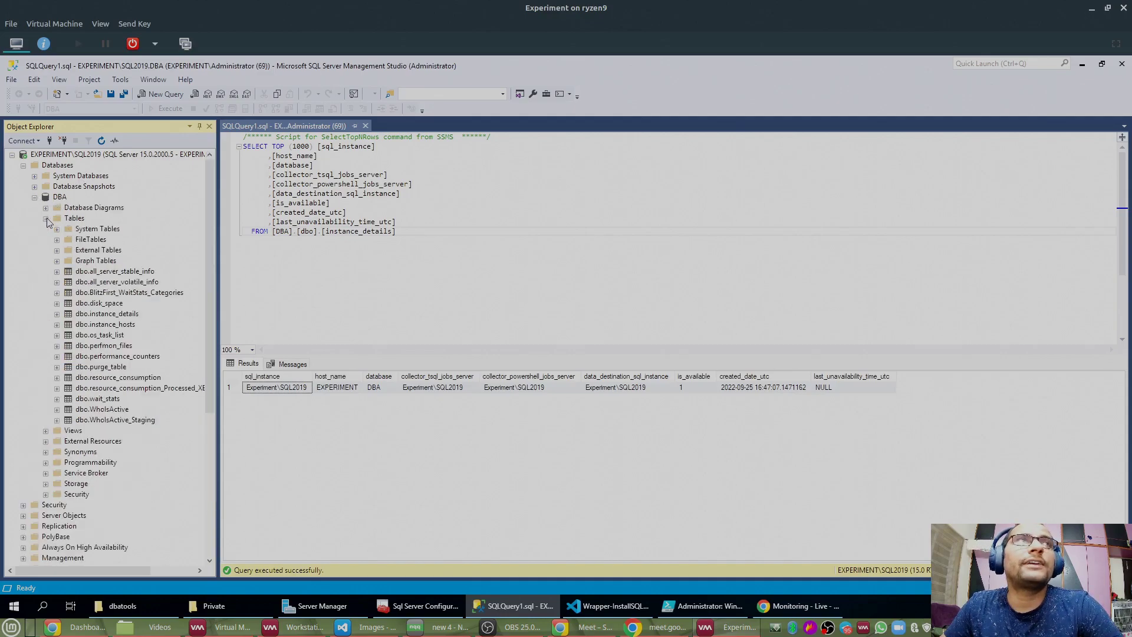
right_click(129, 358)
click(109, 378)
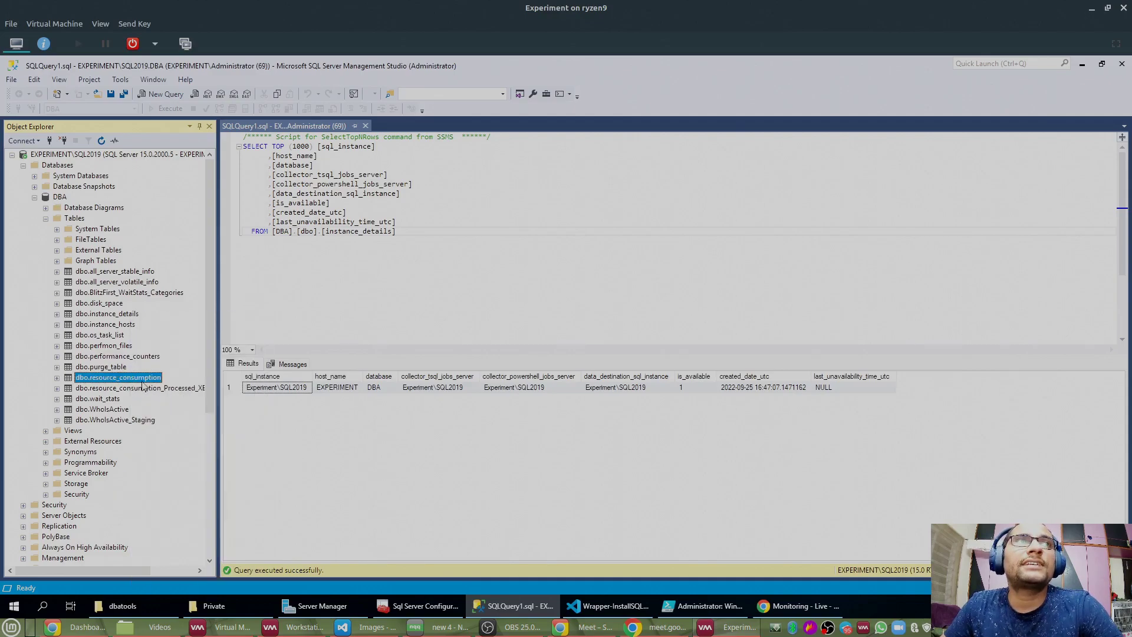
right_click(143, 384)
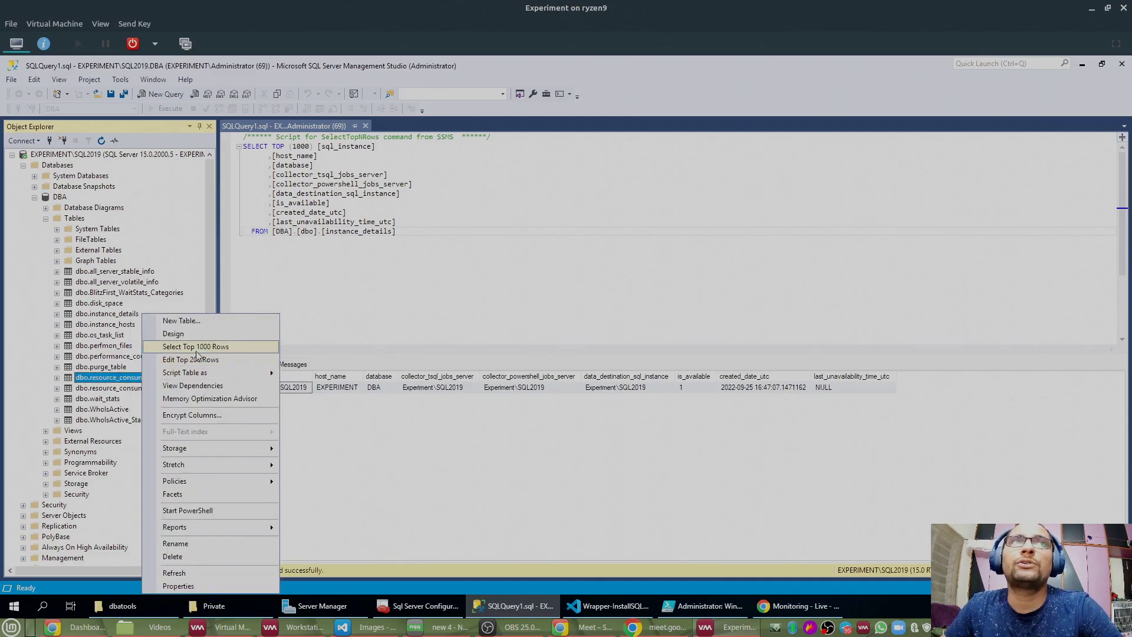
Step: Select the top 1000 rows of dbo.resource_consumption and enlarge the results grid
click(196, 347)
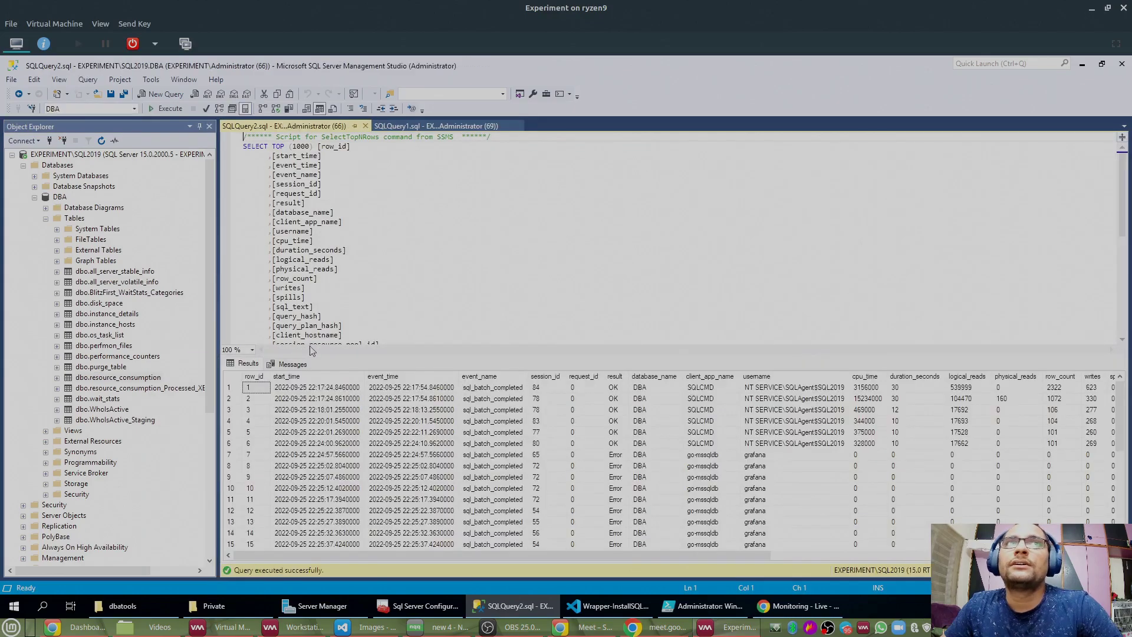
drag(411, 354, 417, 219)
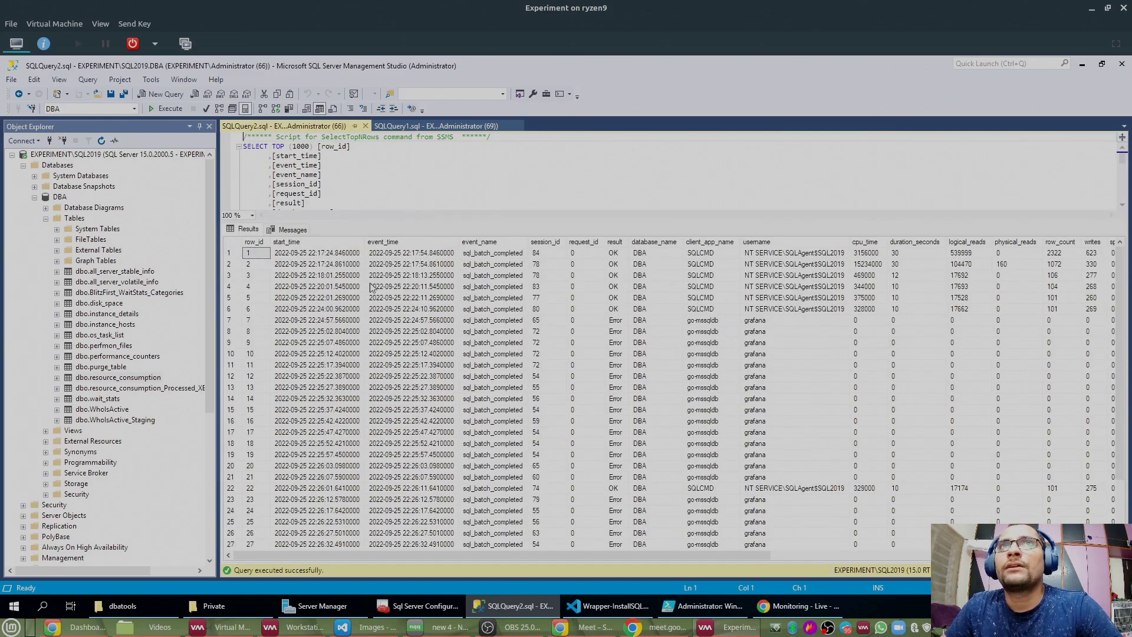
drag(504, 558, 396, 541)
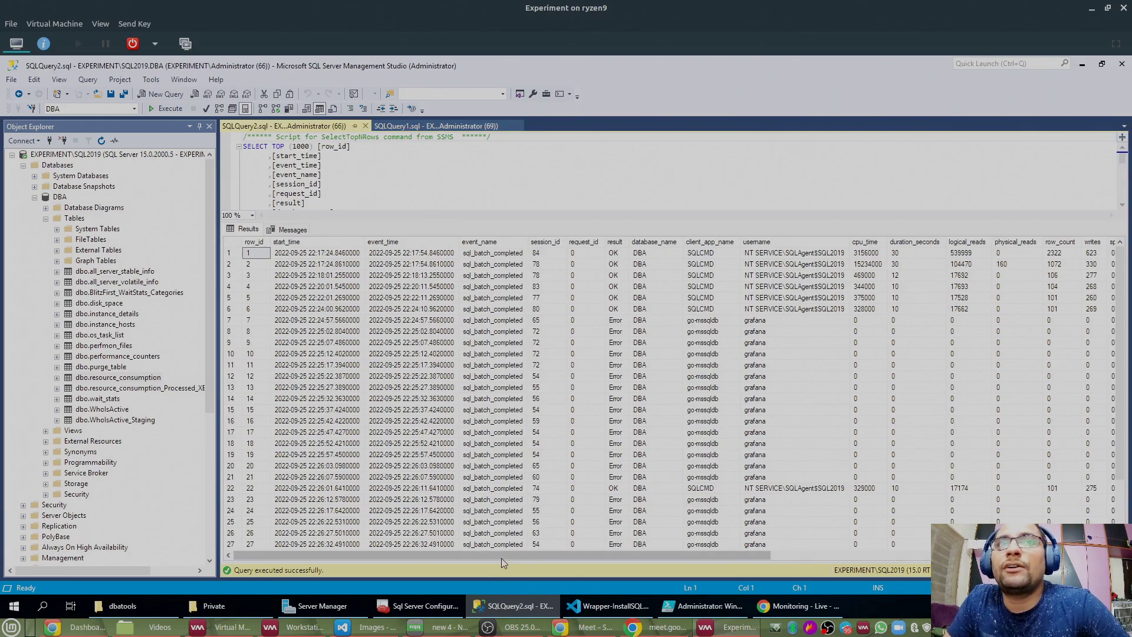
drag(505, 563, 735, 561)
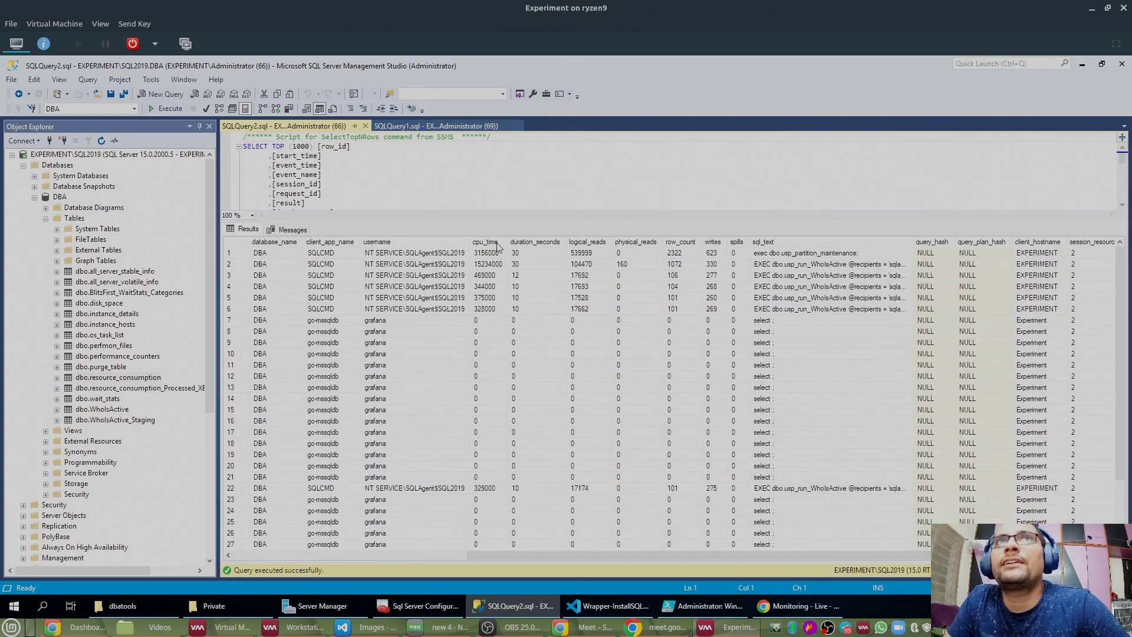
Step: Review the cpu_time, duration_seconds, logical_reads, physical_reads, row_count and writes columns
click(494, 242)
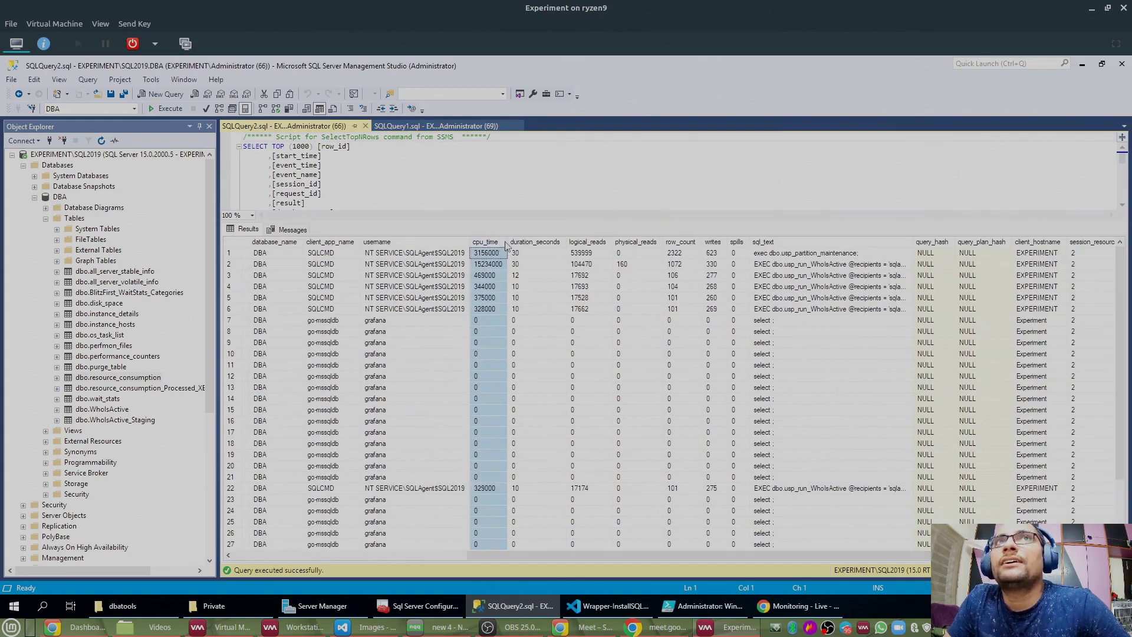
click(547, 247)
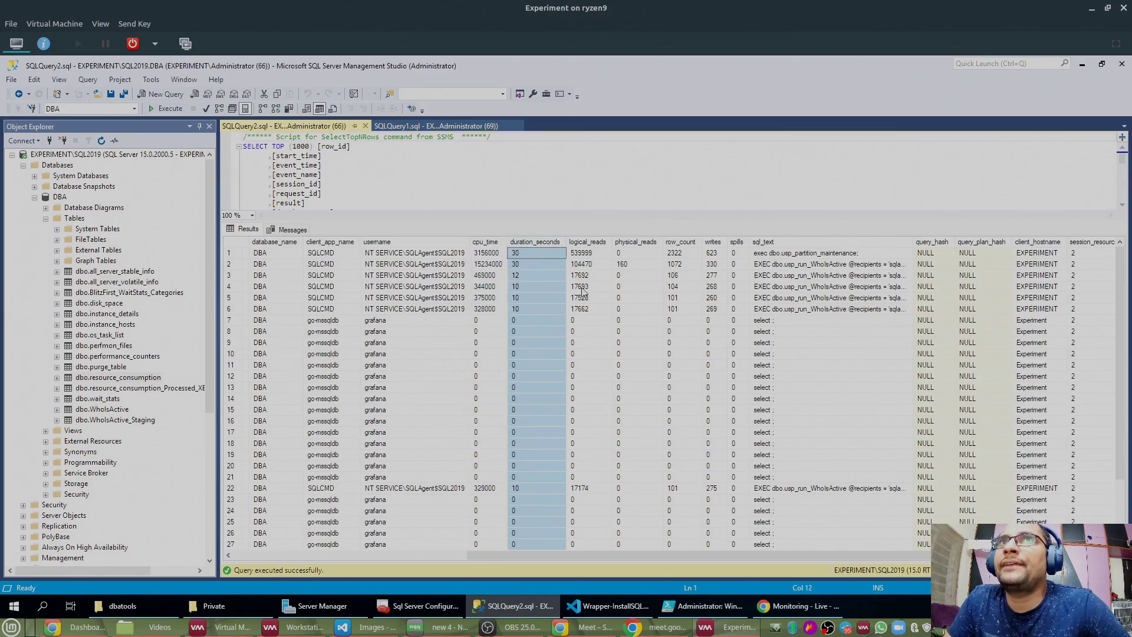
click(598, 247)
click(652, 247)
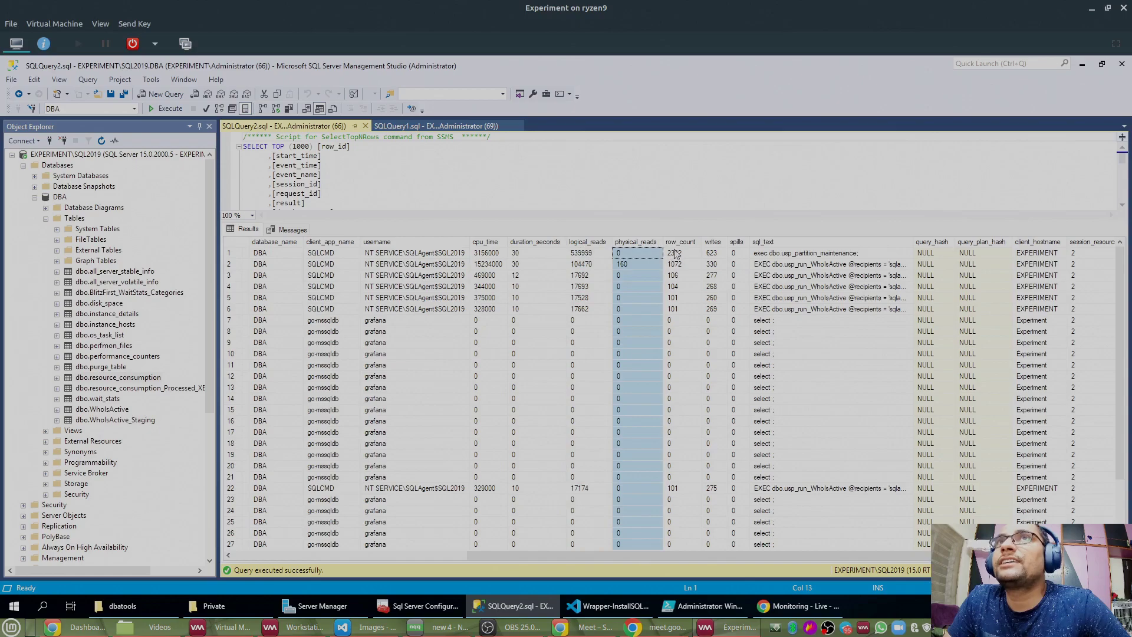
click(678, 248)
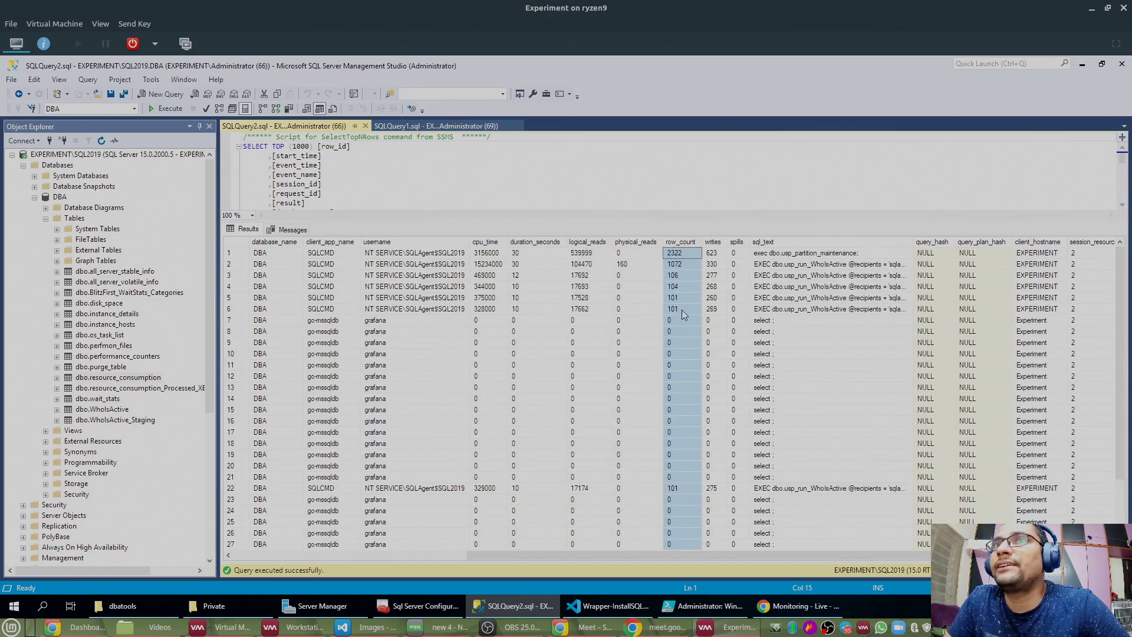
click(717, 247)
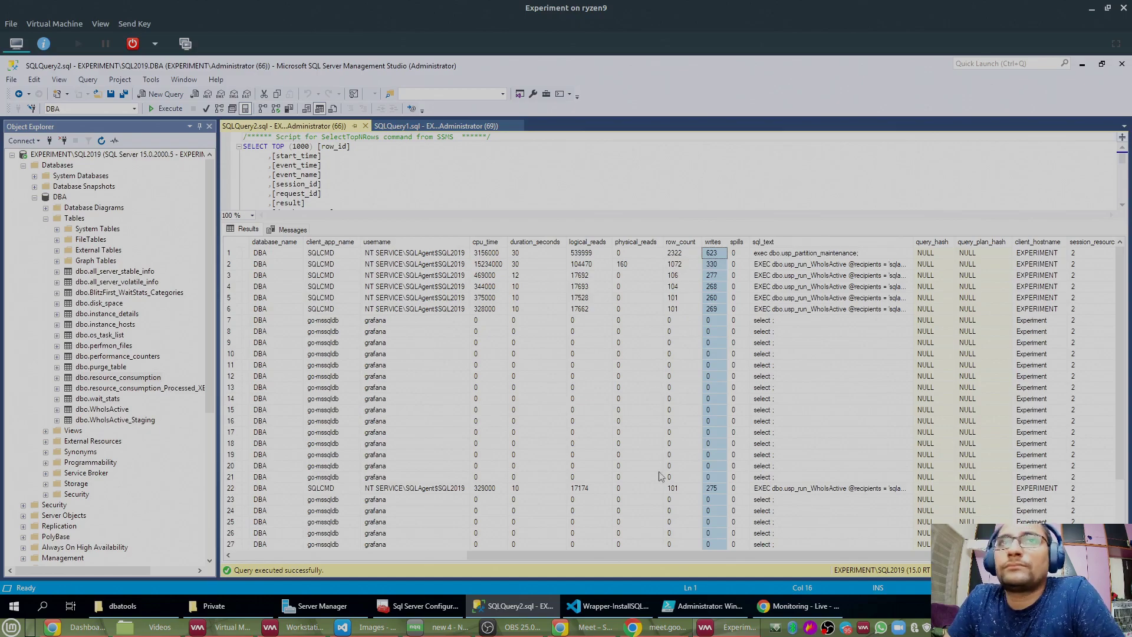
drag(677, 556, 807, 554)
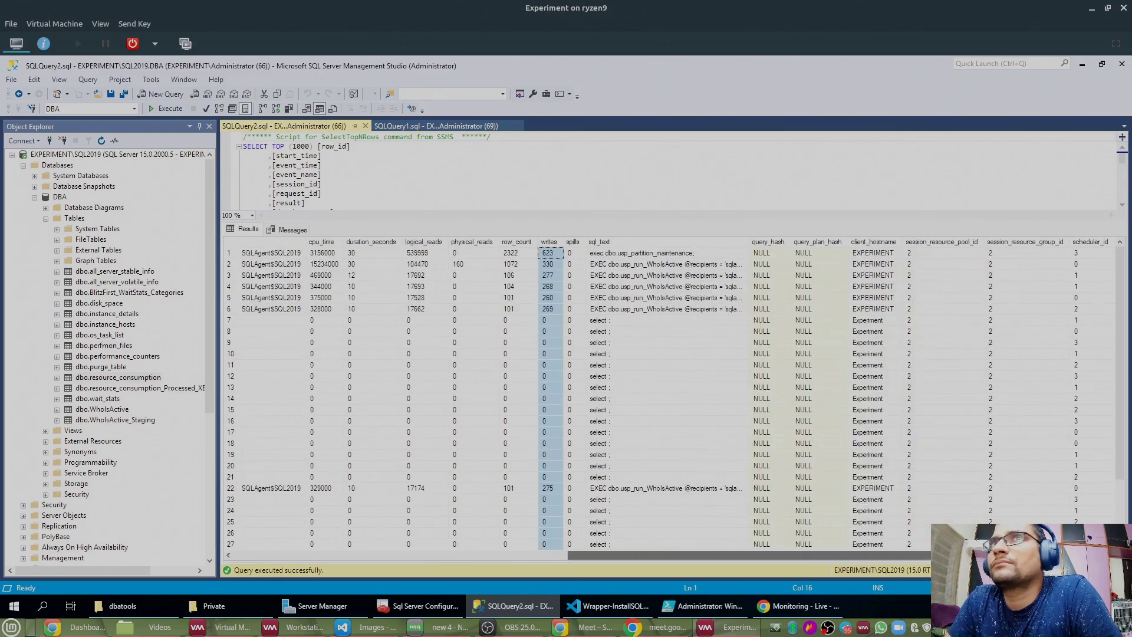
drag(785, 553, 718, 556)
scroll(958, 492, down, 2)
scroll(958, 492, up, 3)
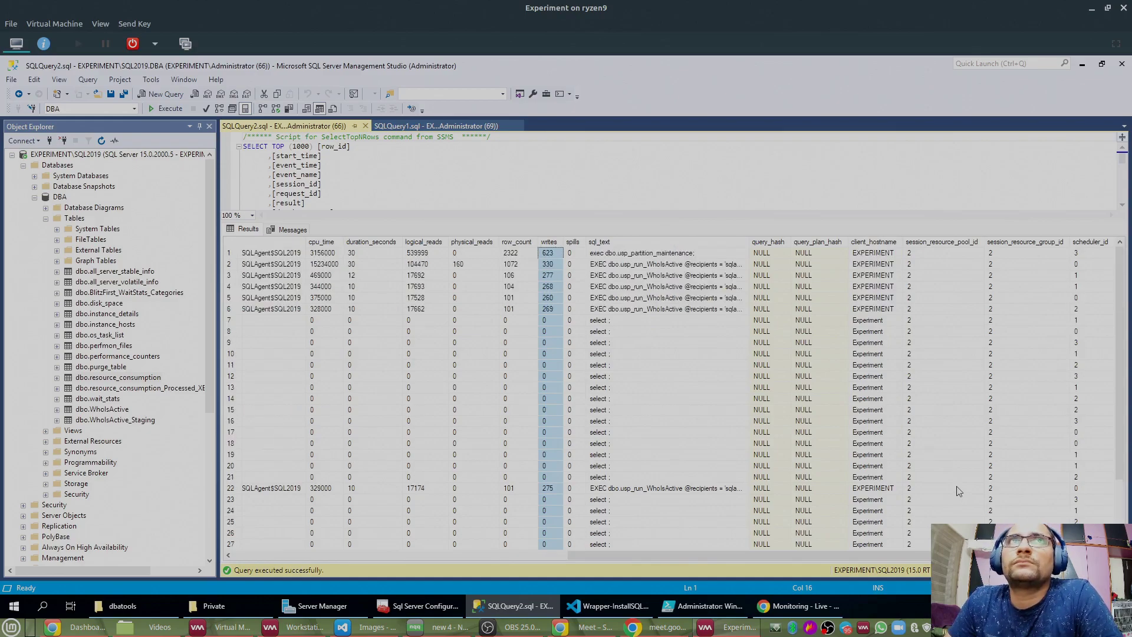
click(249, 555)
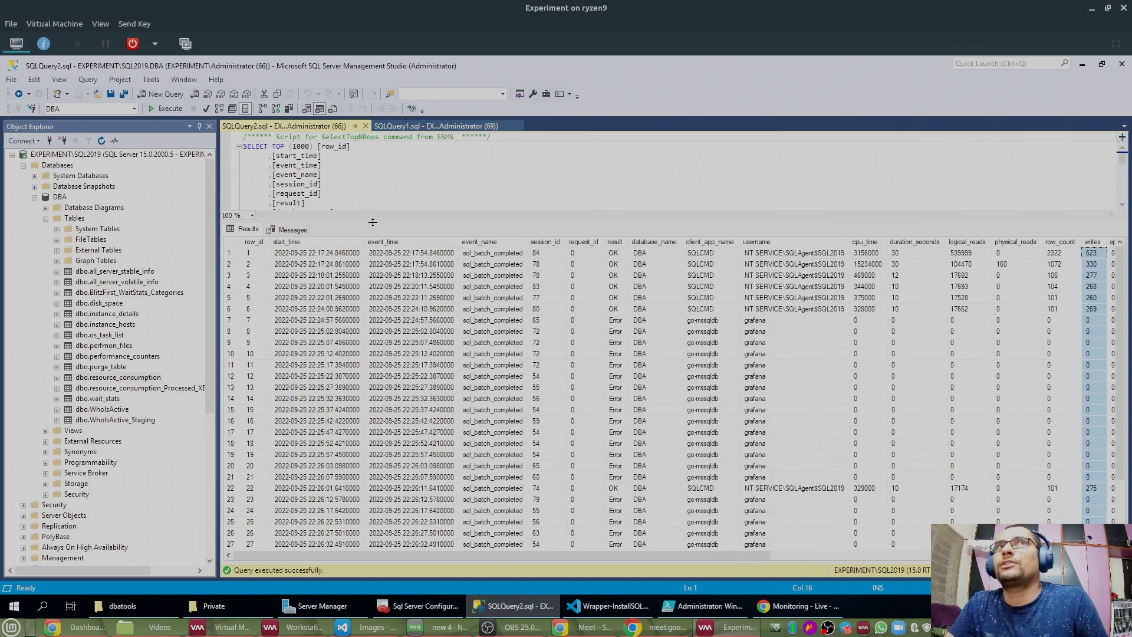
Step: Resize the query and results panes, then expand and collapse dbo.WhoIsActive
drag(373, 222, 371, 288)
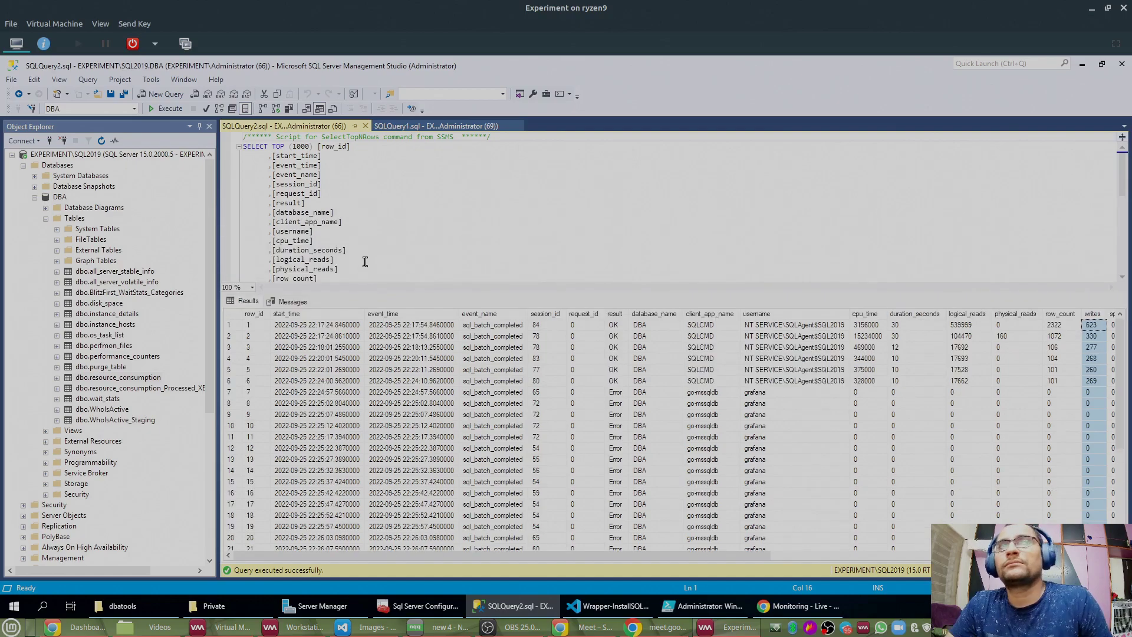
click(365, 261)
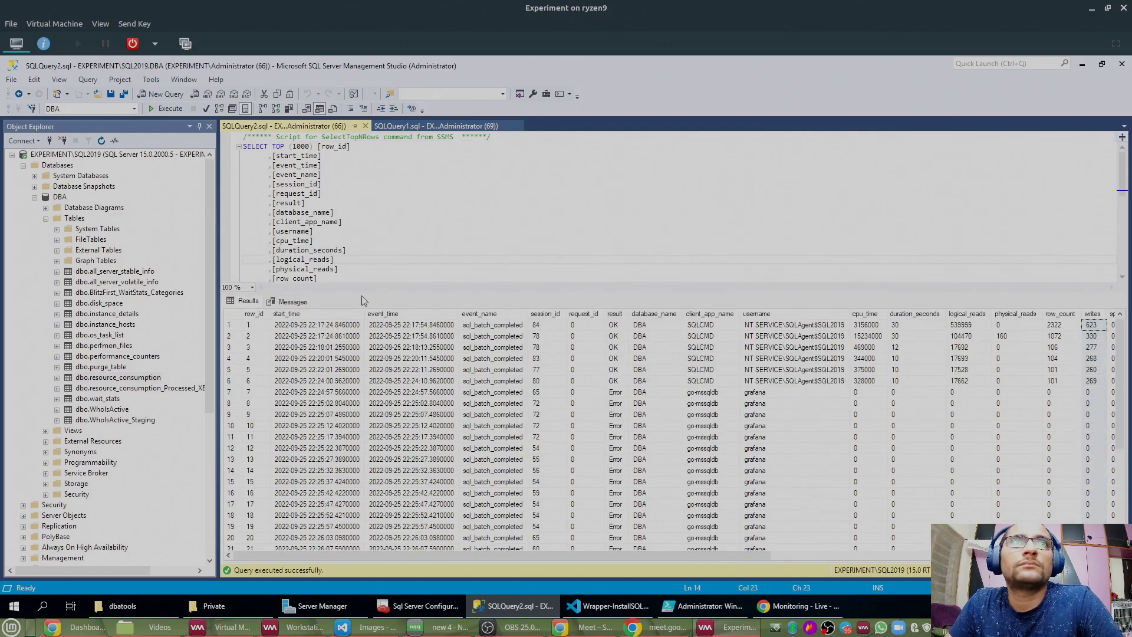
drag(362, 292, 362, 195)
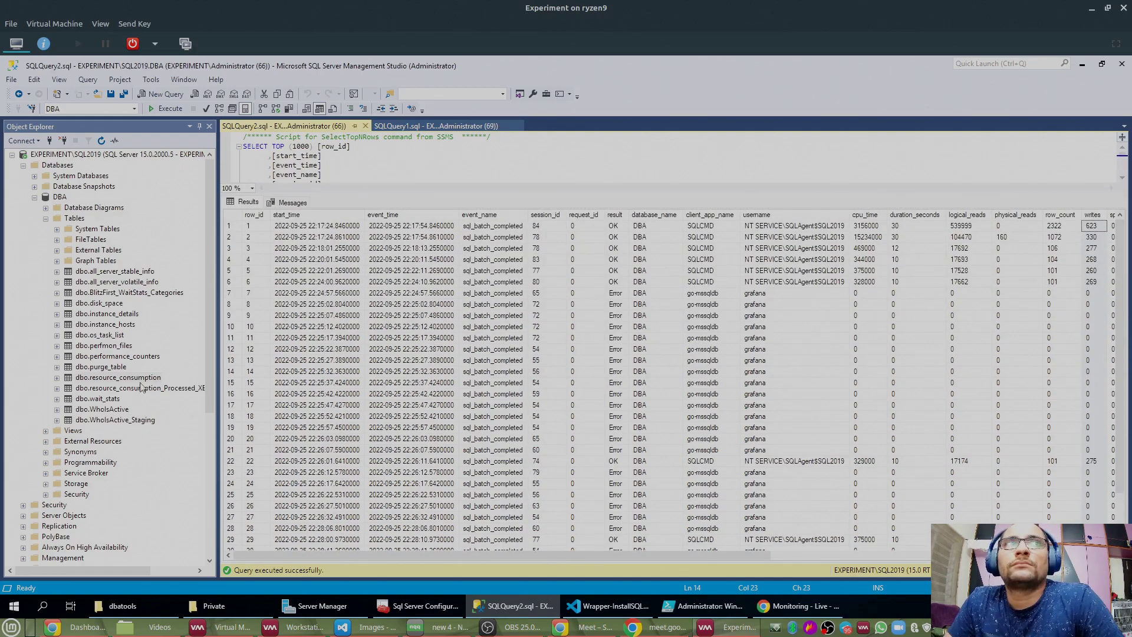
click(60, 411)
click(59, 411)
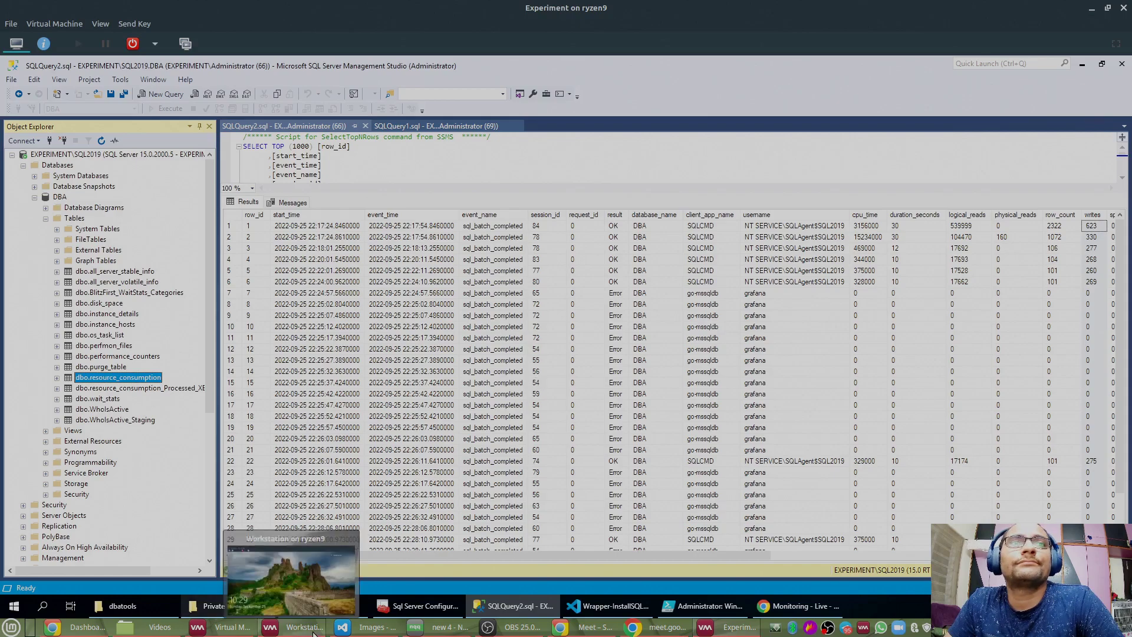
Step: Switch to the Workstation VM and sign in with the account password
click(295, 627)
click(348, 118)
text(••••••••)
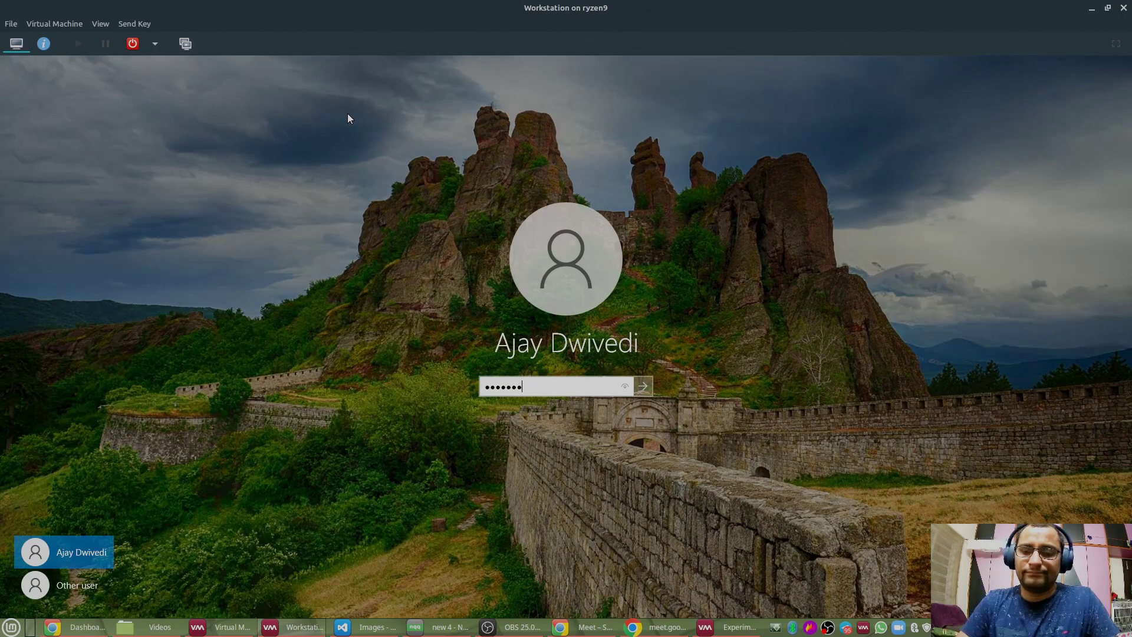
key(Return)
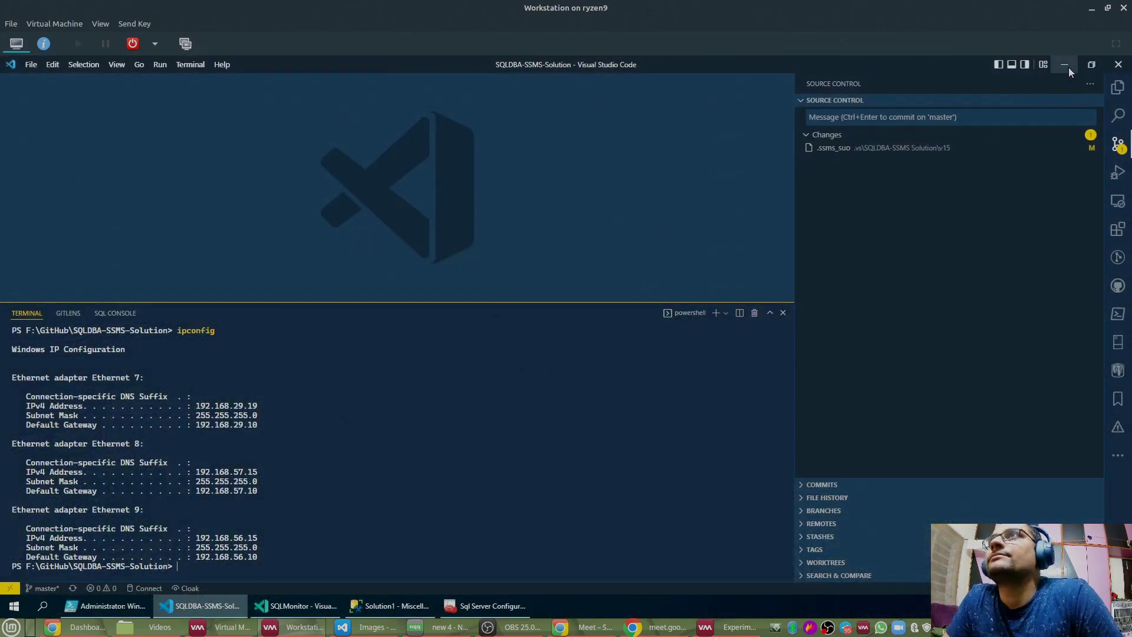
Step: Minimise VS Code, bring the Solution1 SSMS window forward, and show Solution Explorer's query files
click(1064, 65)
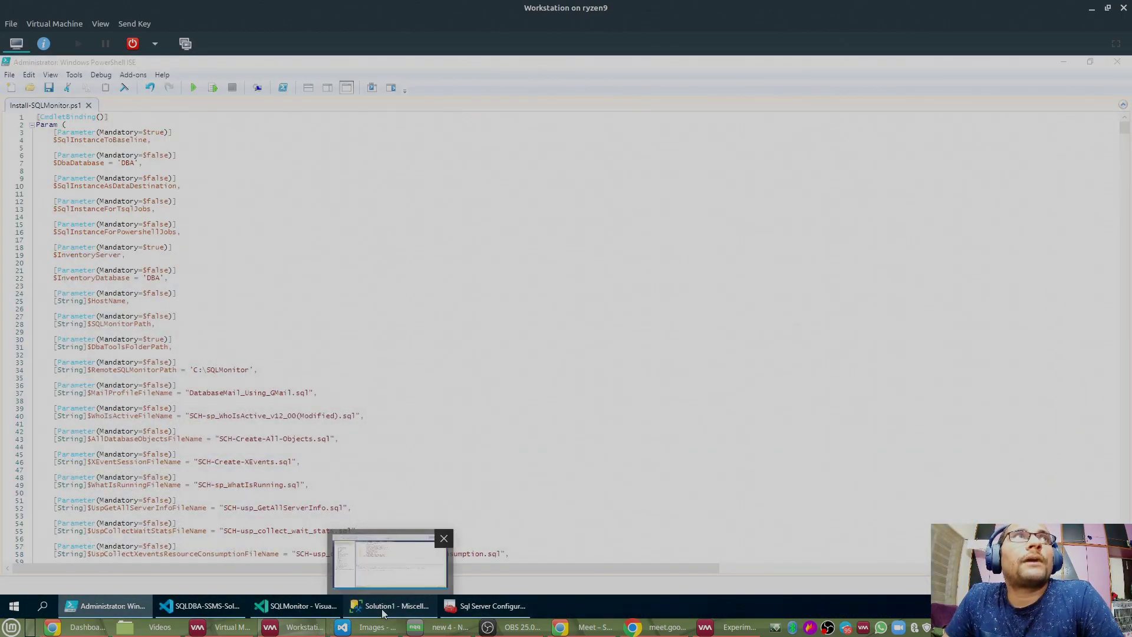
click(384, 607)
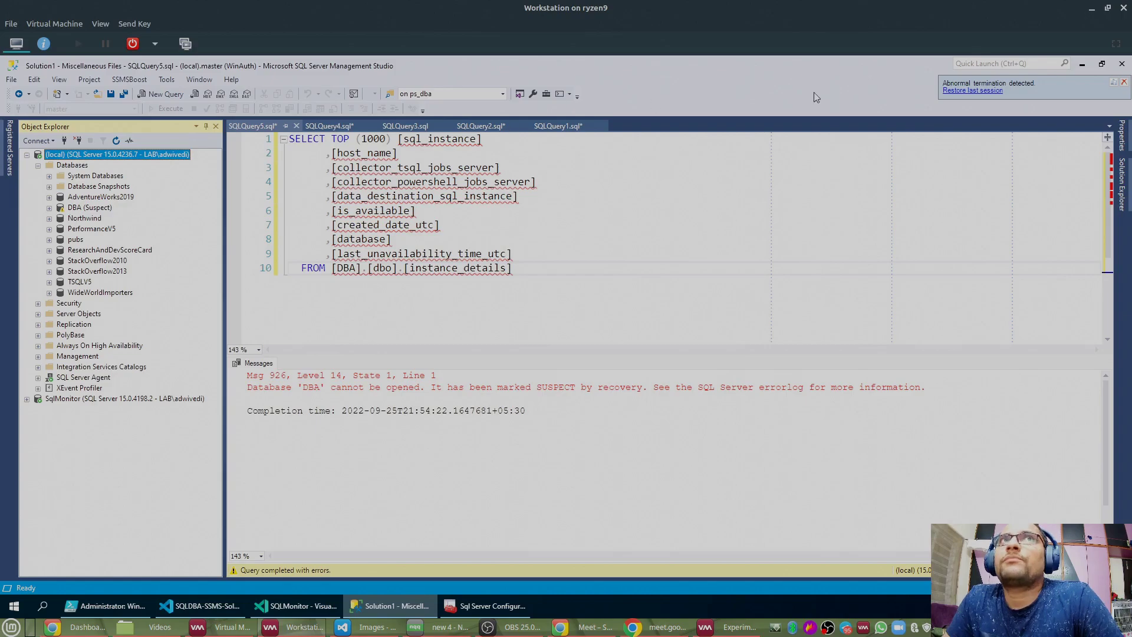
click(1120, 200)
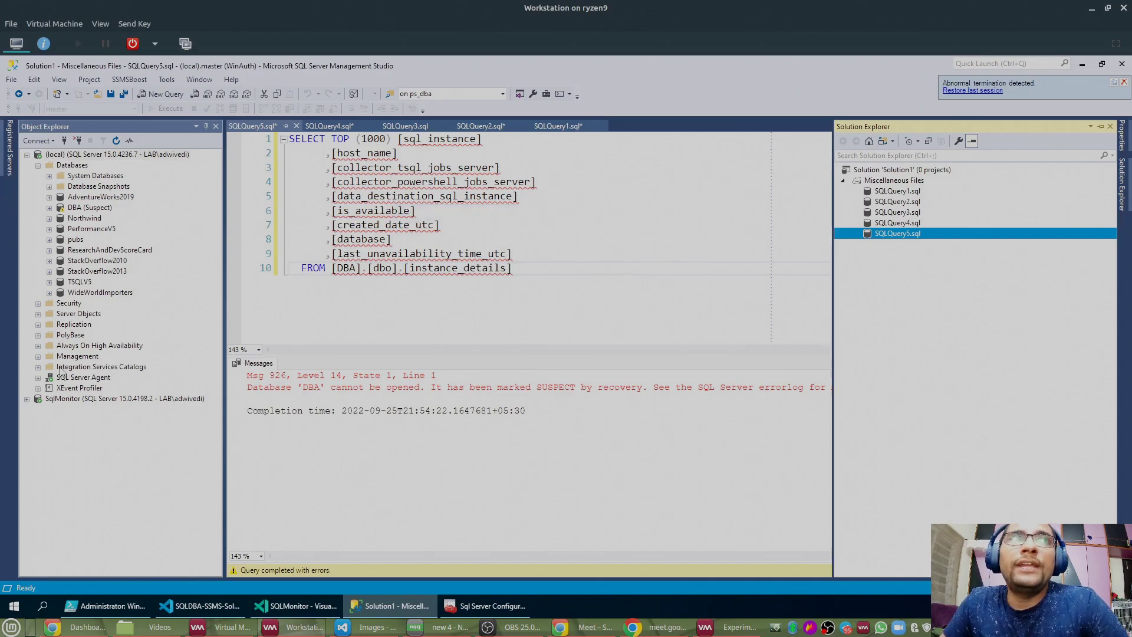
Step: Collapse the SqlMonitor and (local) server trees and cancel the Connect Object Explorer dialog
double_click(64, 398)
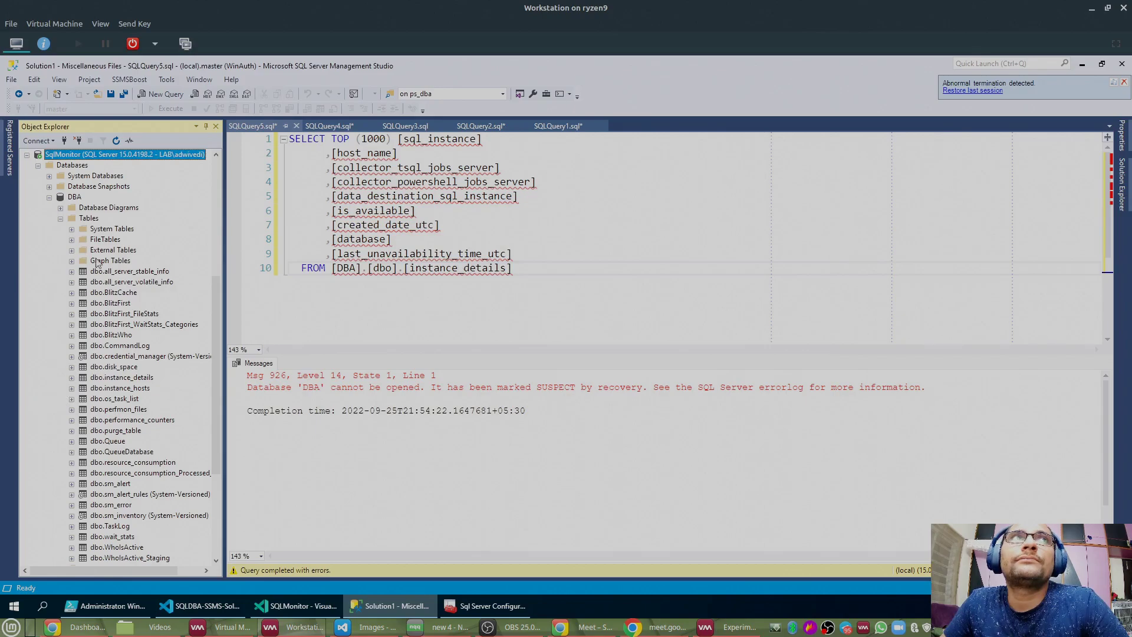
scroll(97, 260, up, 3)
click(28, 254)
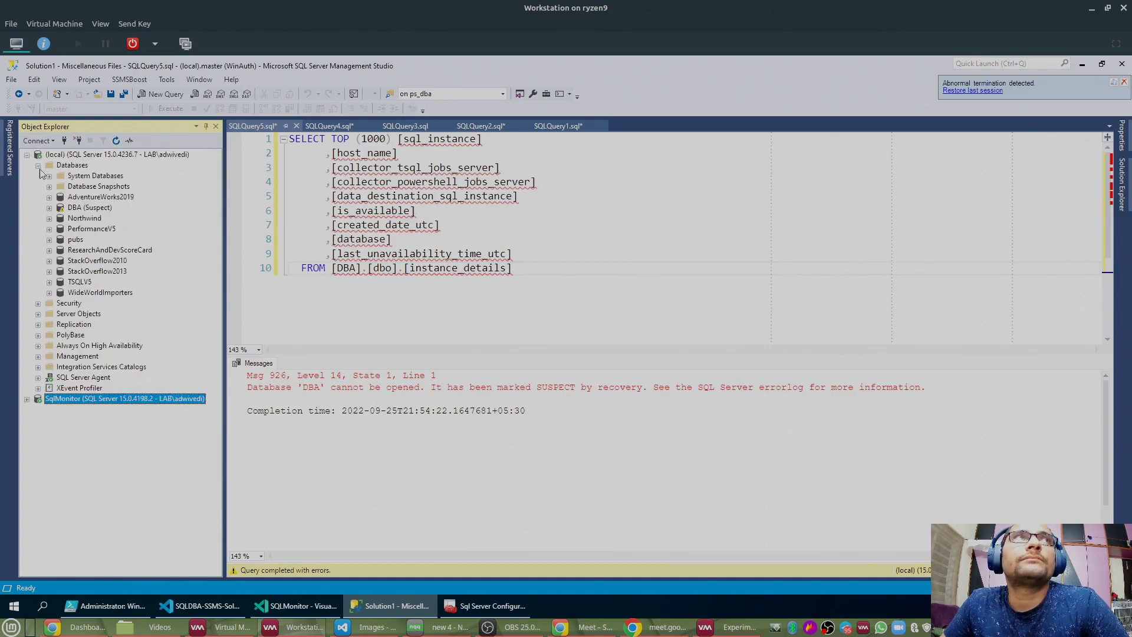
click(26, 154)
click(65, 141)
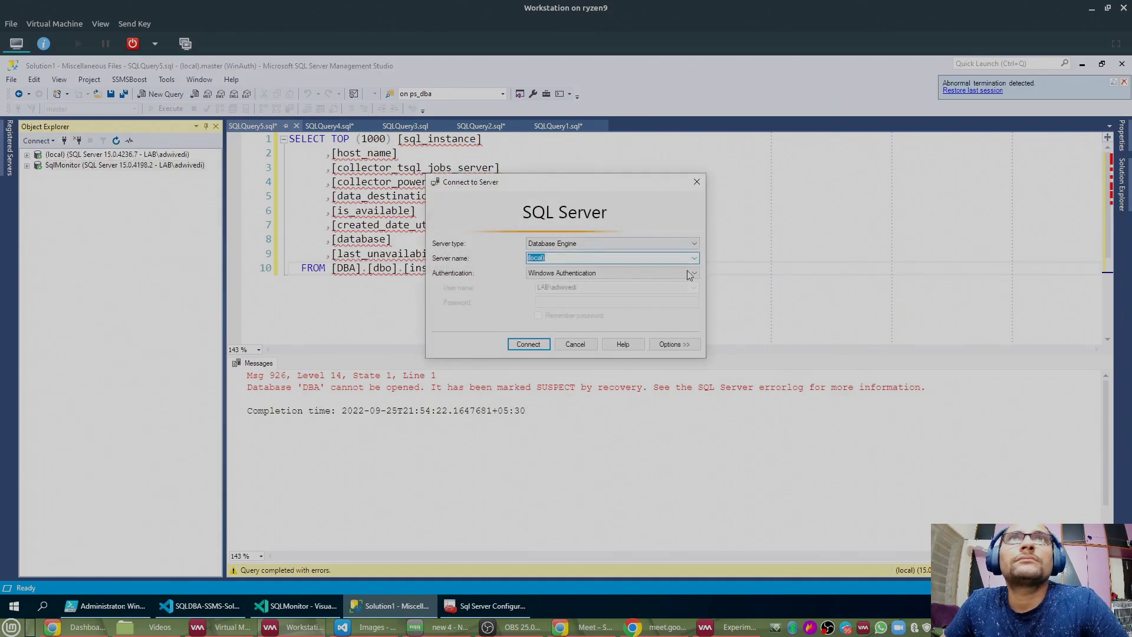
mouse_move(207, 634)
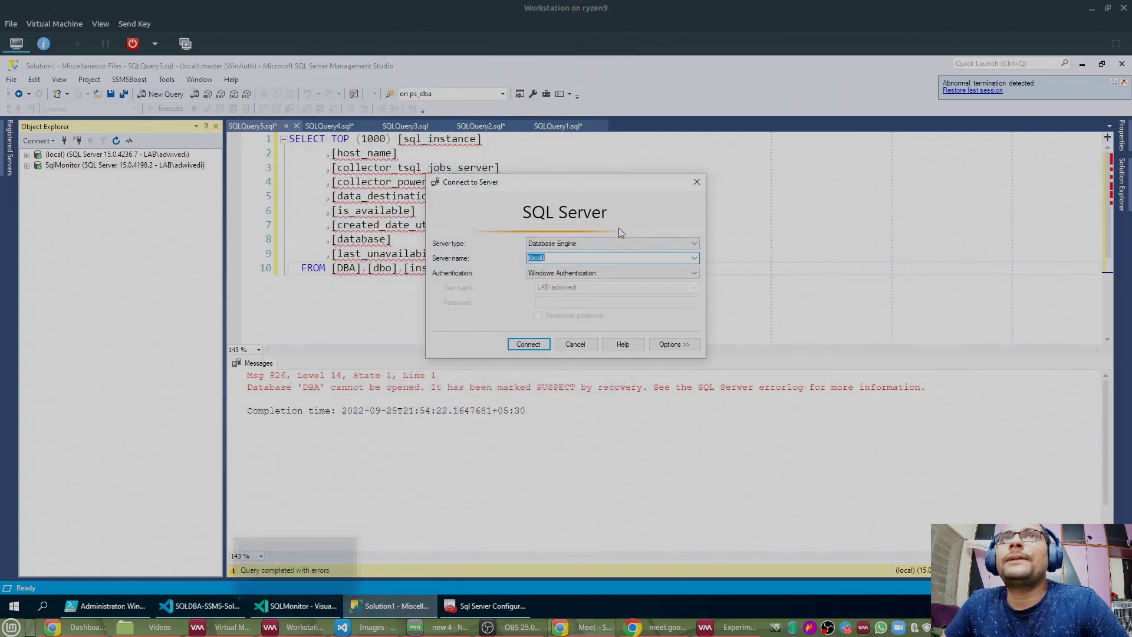
click(575, 344)
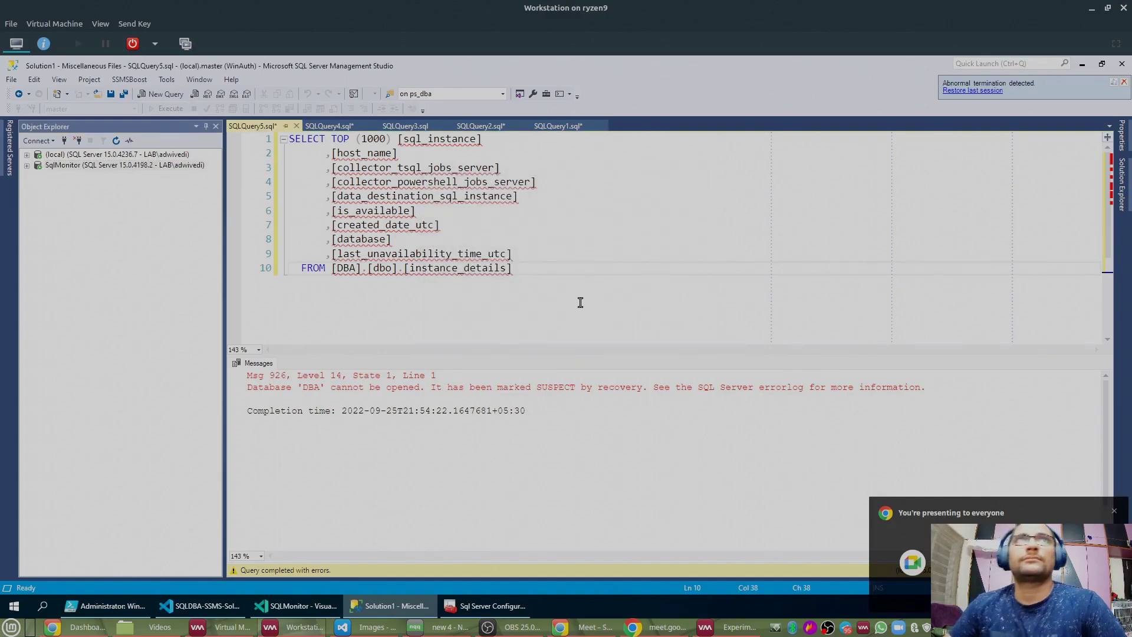
Step: Add a 'go' line after the FROM line of the instance_details query
key(Return)
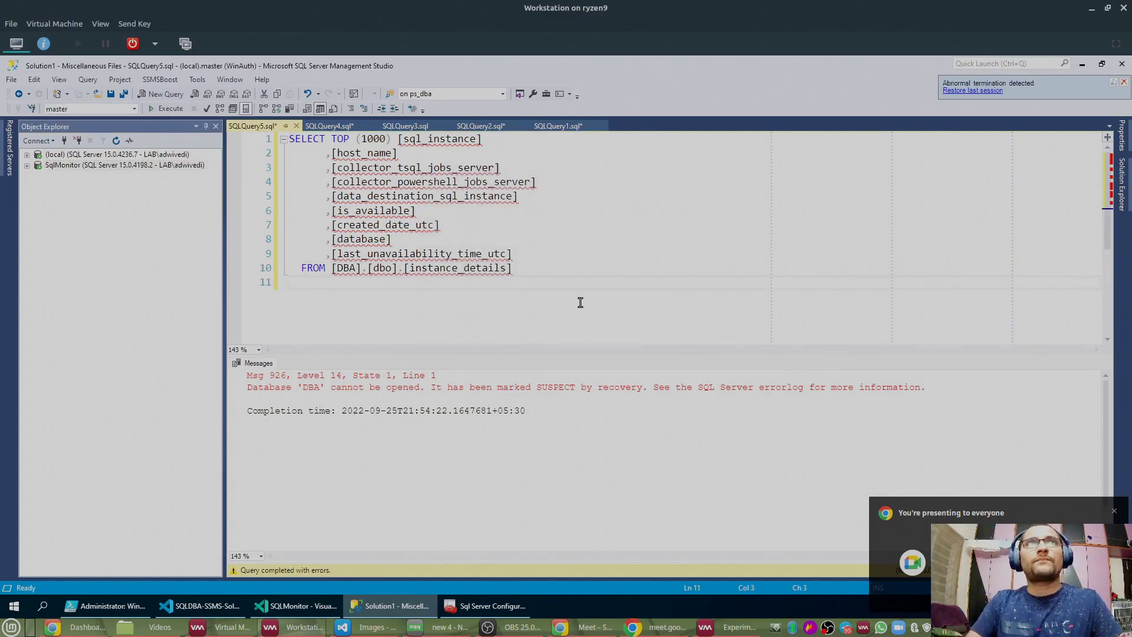
key(BackSpace)
key(BackSpace)
text(go)
key(Return)
key(Return)
key(Return)
key(Return)
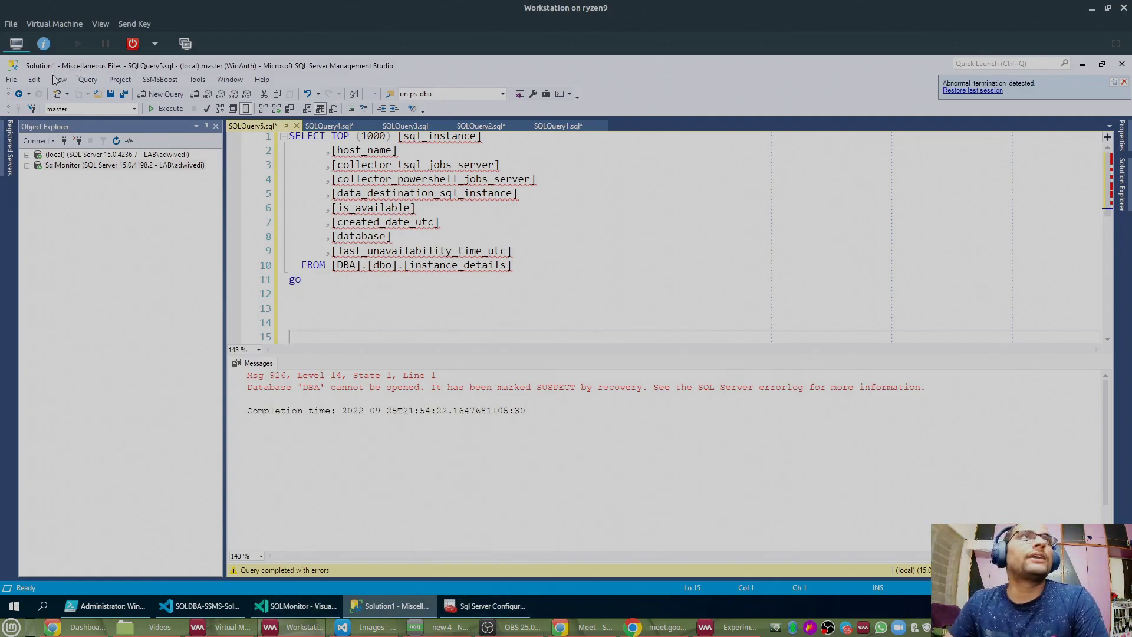
Step: Open the SQLMonitor solution file from the GitHub\SQLMonitor folder via File > Open > Project/Solution
click(13, 81)
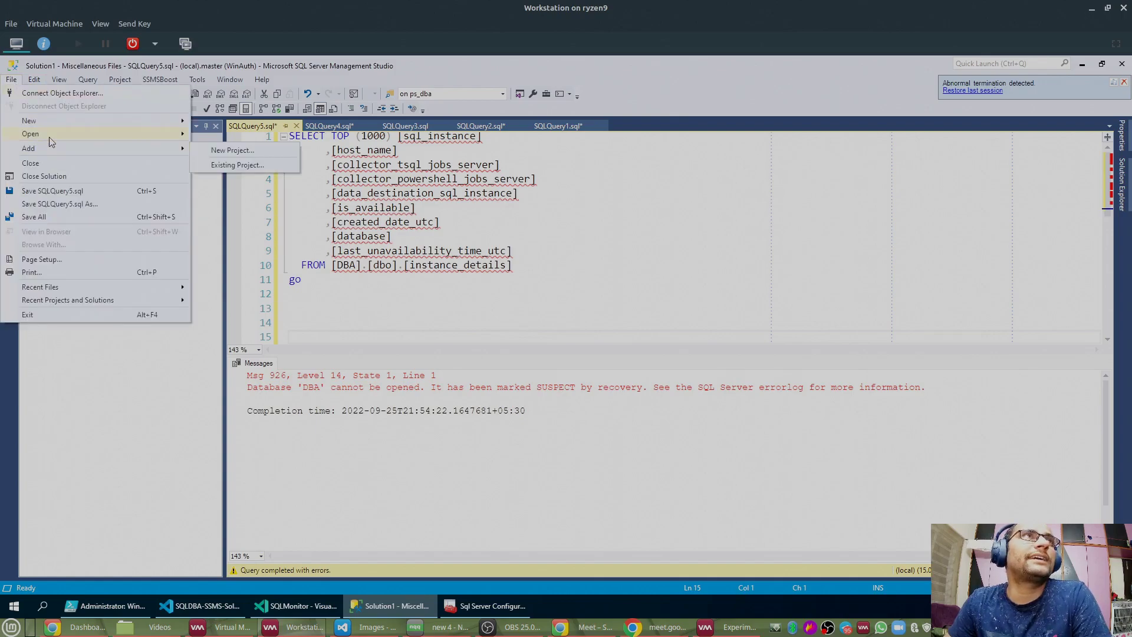
click(202, 136)
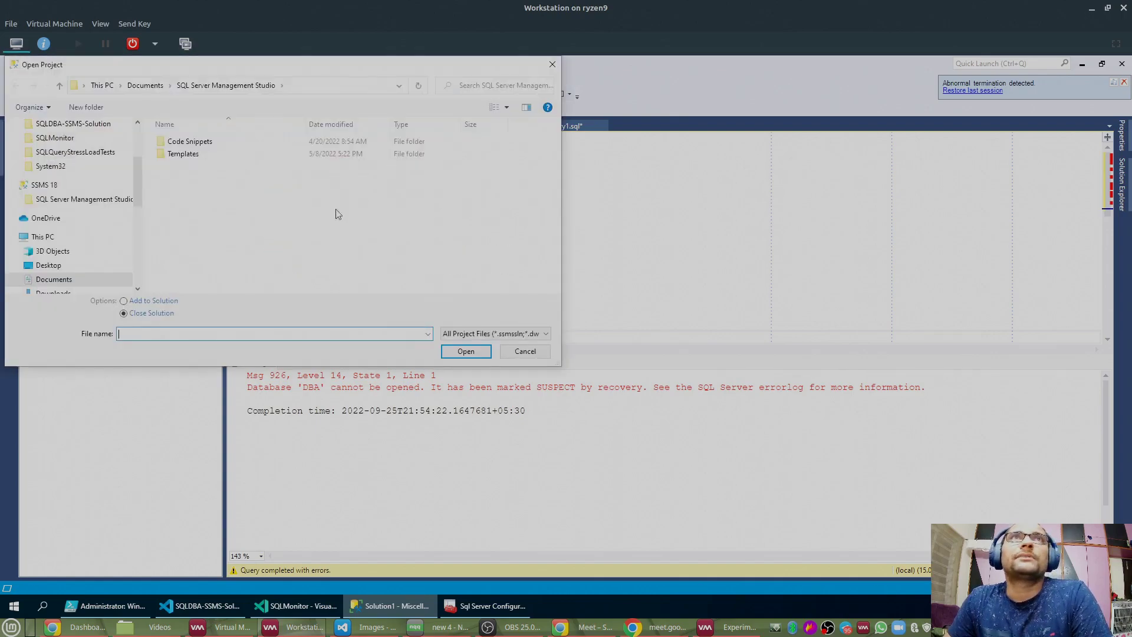
scroll(62, 236, up, 3)
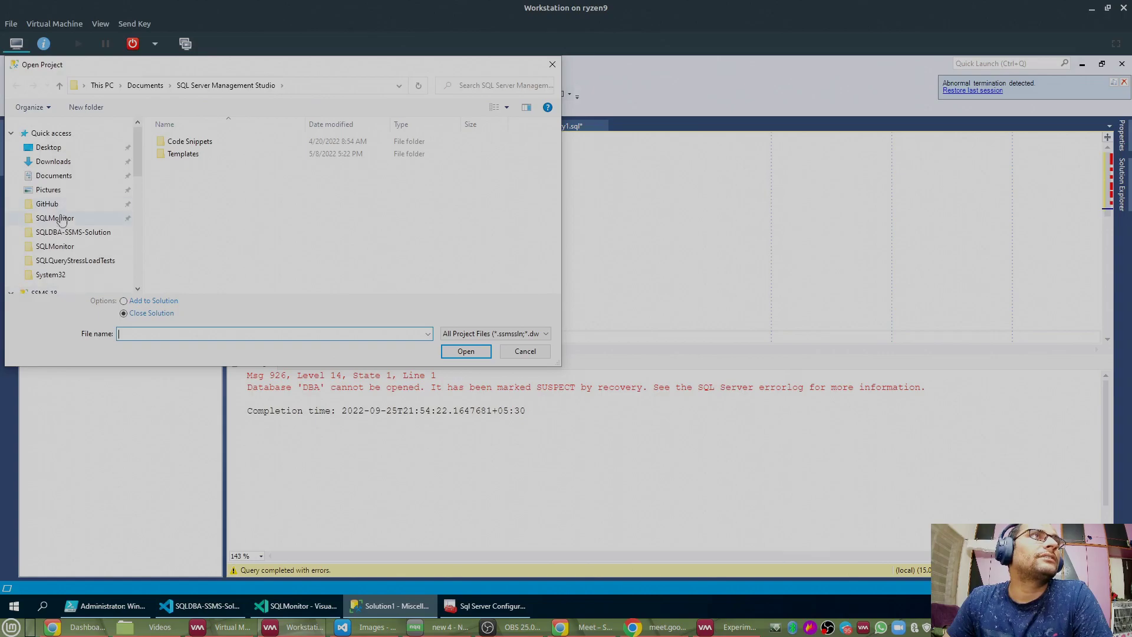
click(61, 224)
scroll(194, 259, down, 5)
click(188, 287)
key(Return)
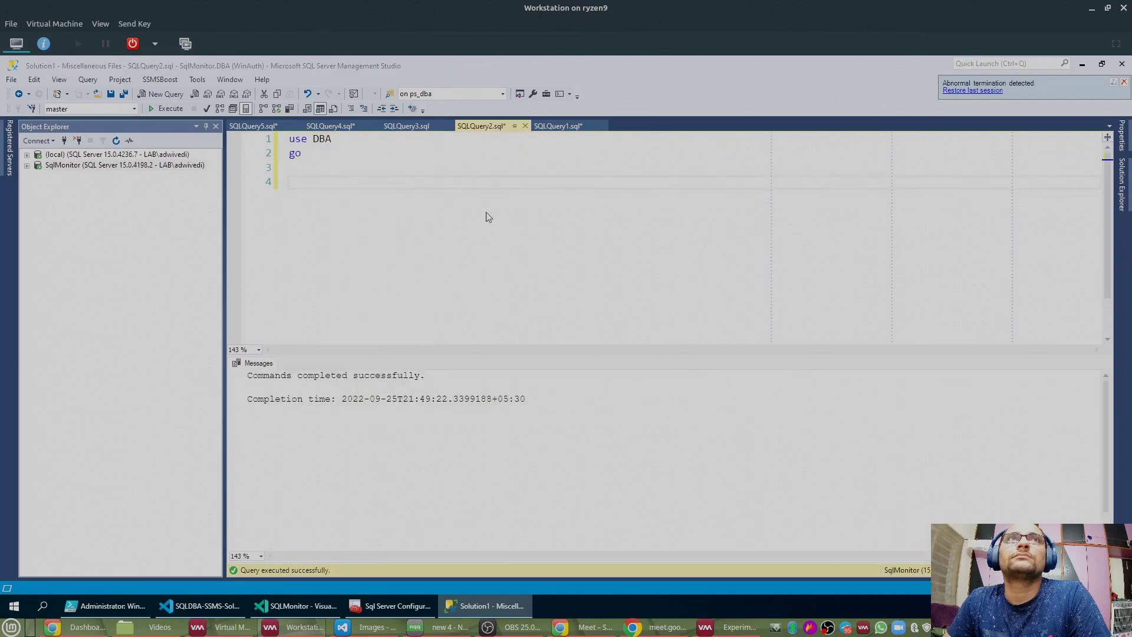
Step: Discard the old query changes, dismiss the project load error, and start the SqlPractice VM
click(612, 406)
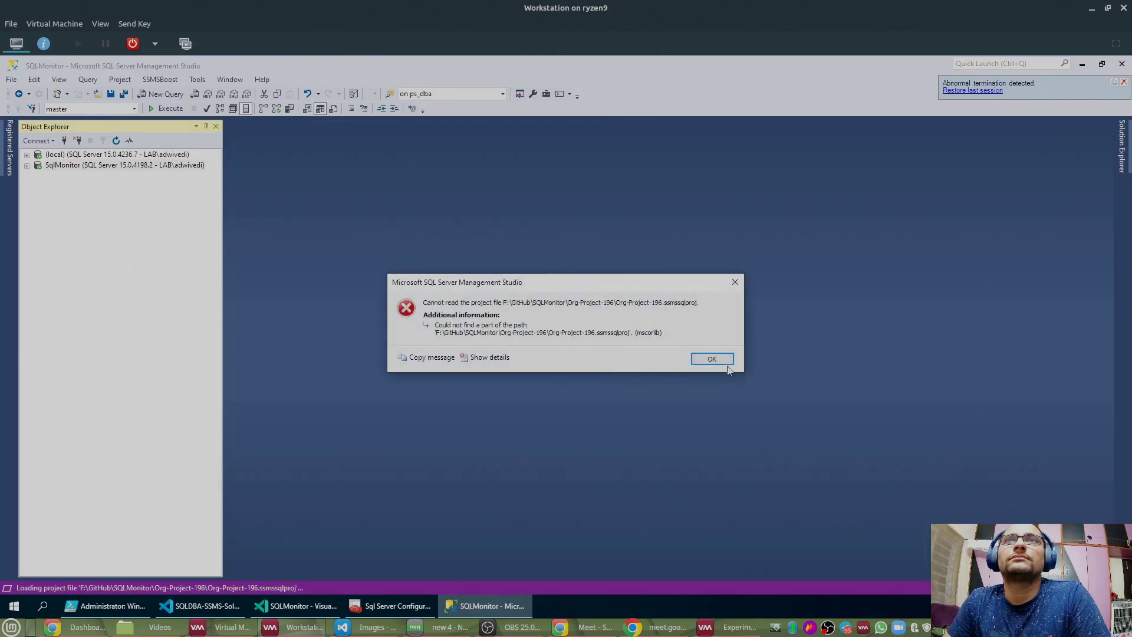
click(713, 359)
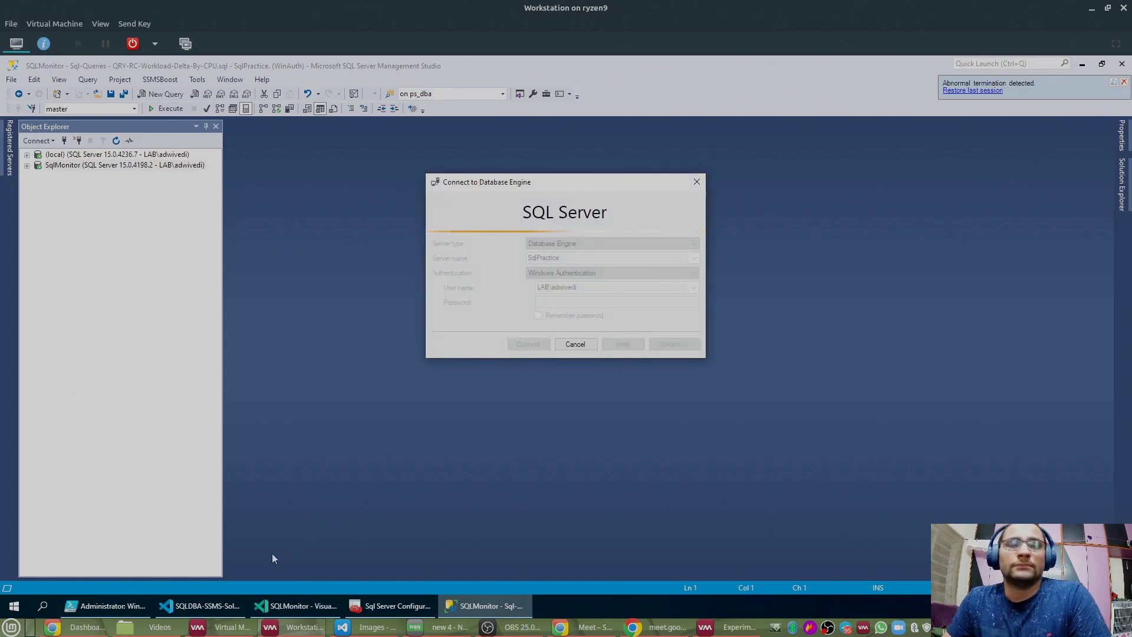
click(224, 627)
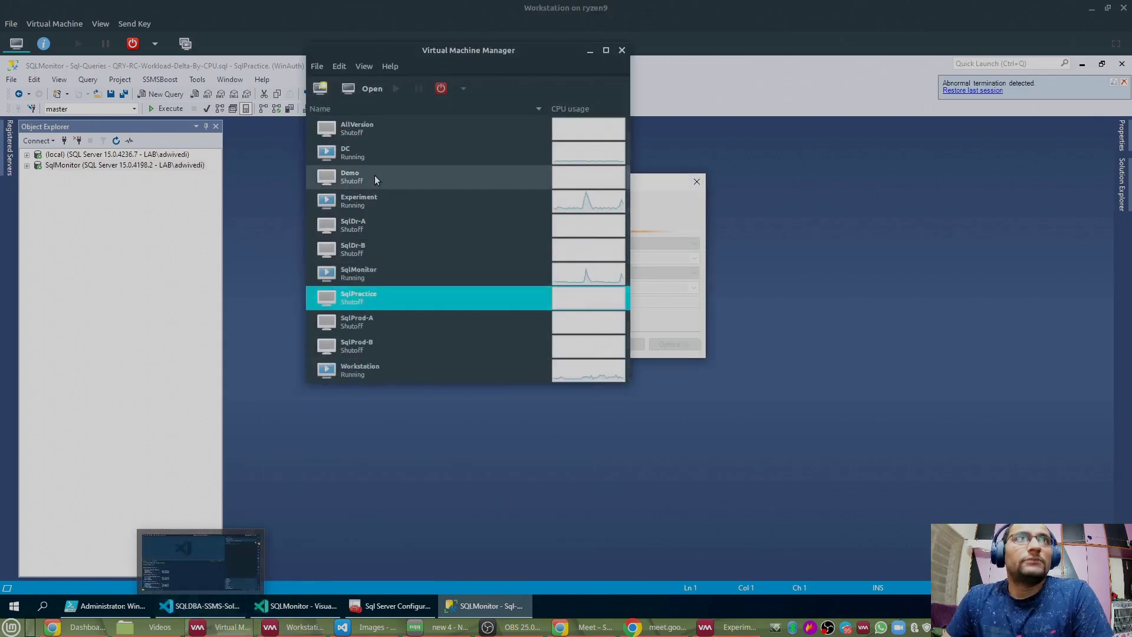
right_click(360, 299)
click(504, 128)
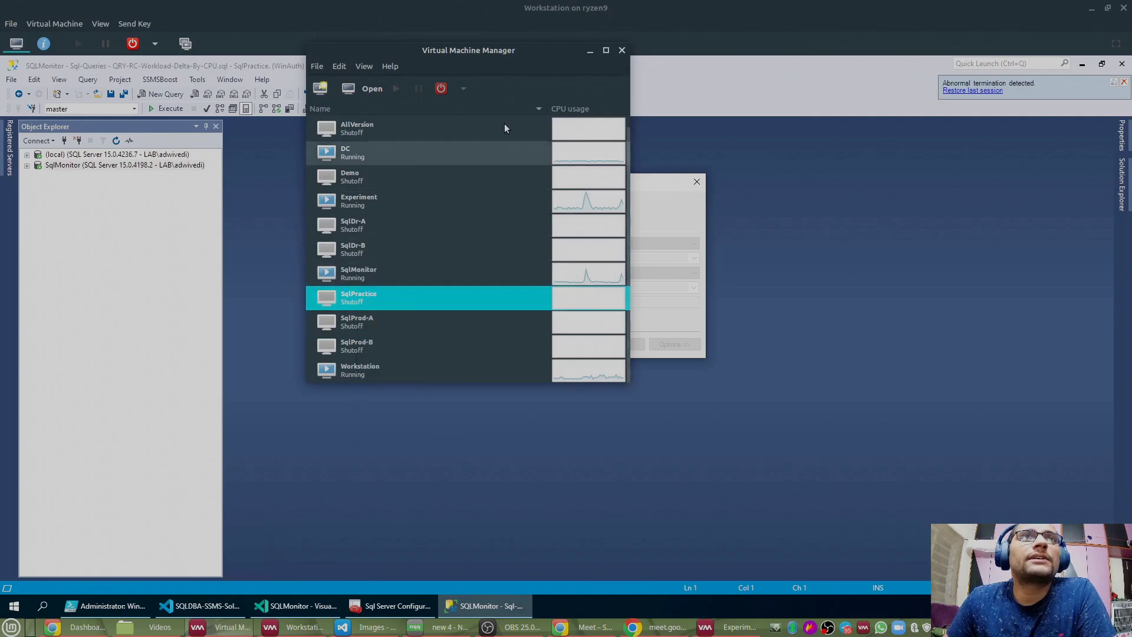
click(586, 52)
Step: Cancel the SqlPractice connection and connect the query to the (local) server instead
click(575, 343)
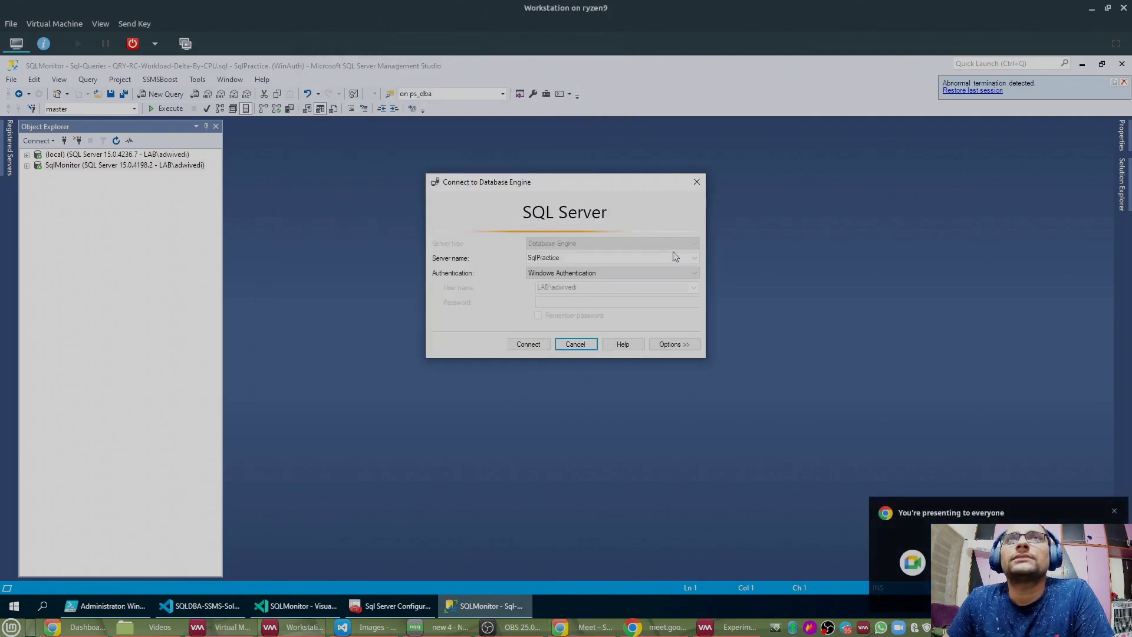
click(694, 258)
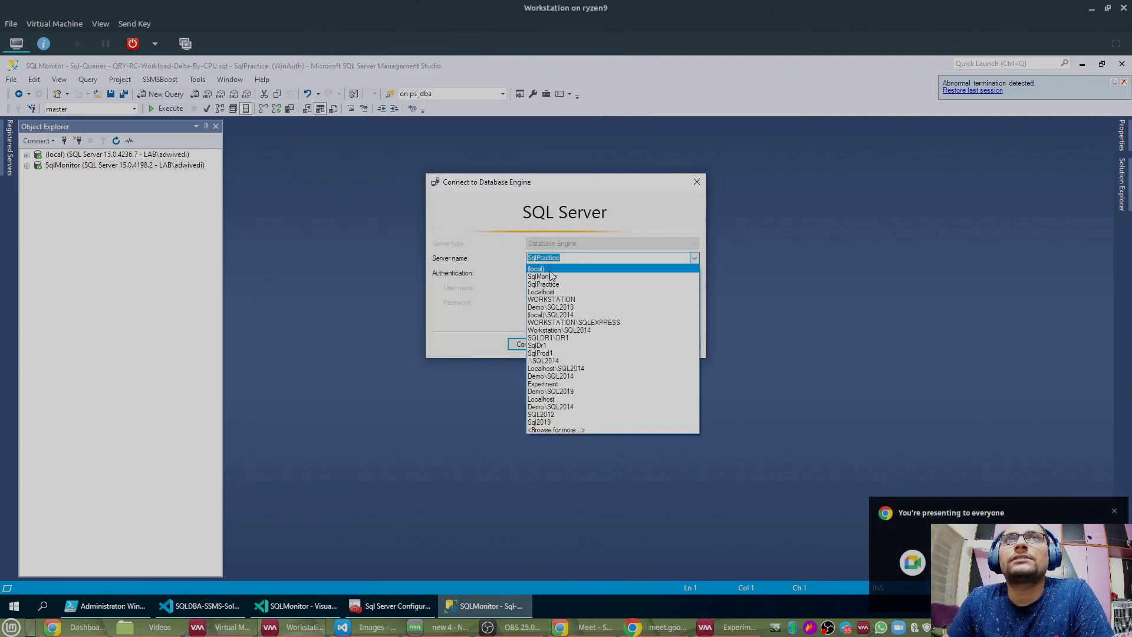
click(538, 269)
click(528, 344)
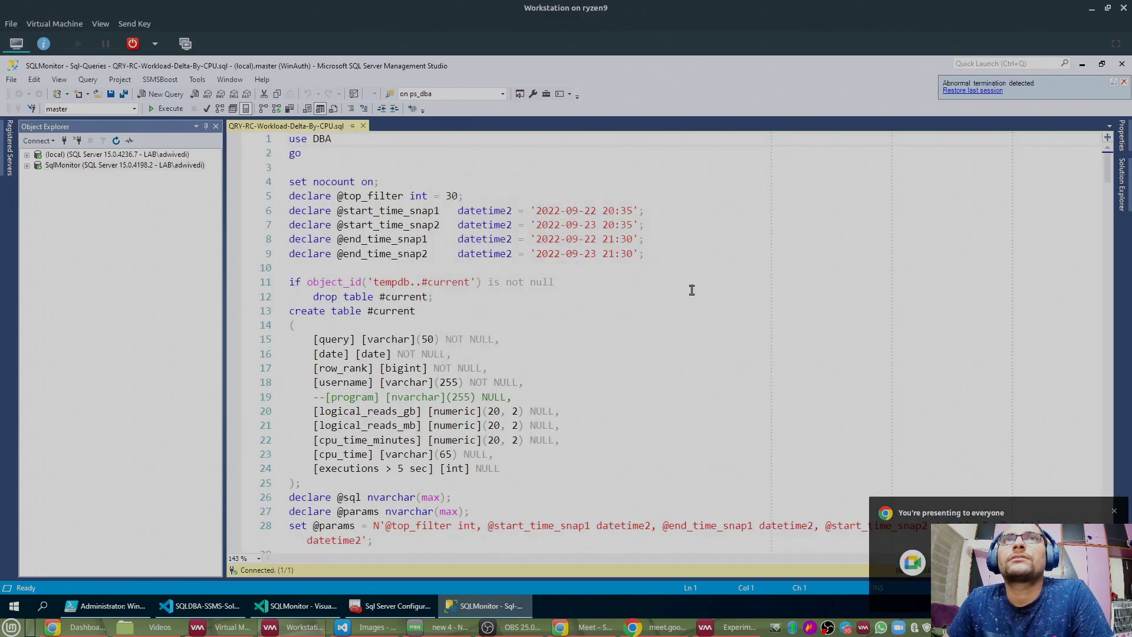
Step: Expand the Sql-Queries project and compare the QRY-RC-Workload-Delta-By-CPU and By-Reads query files
click(1121, 199)
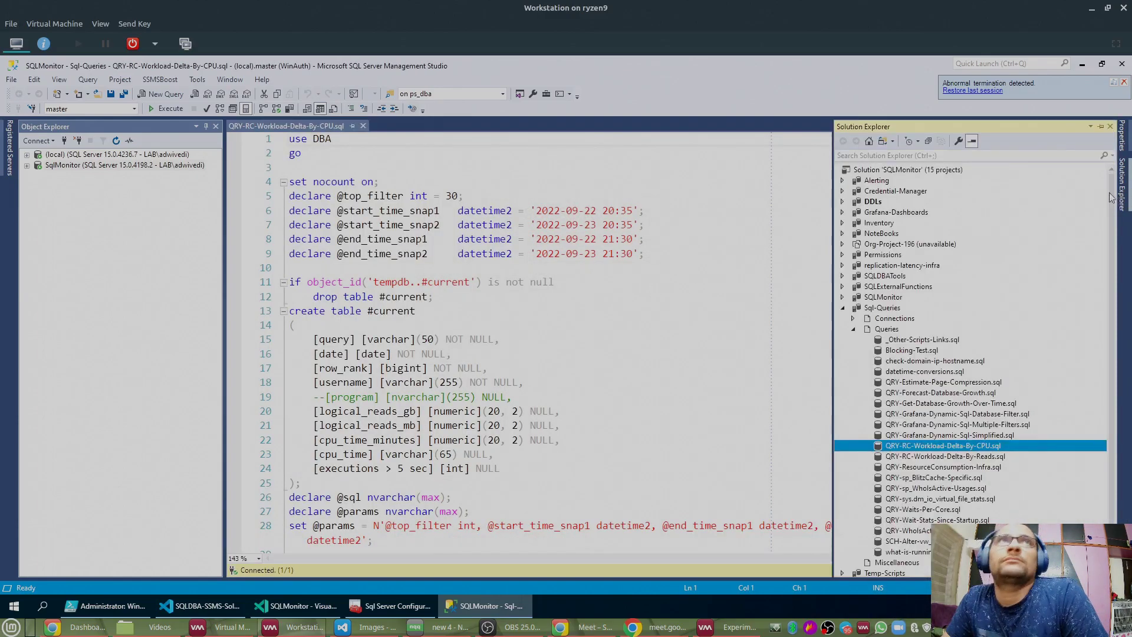
click(879, 309)
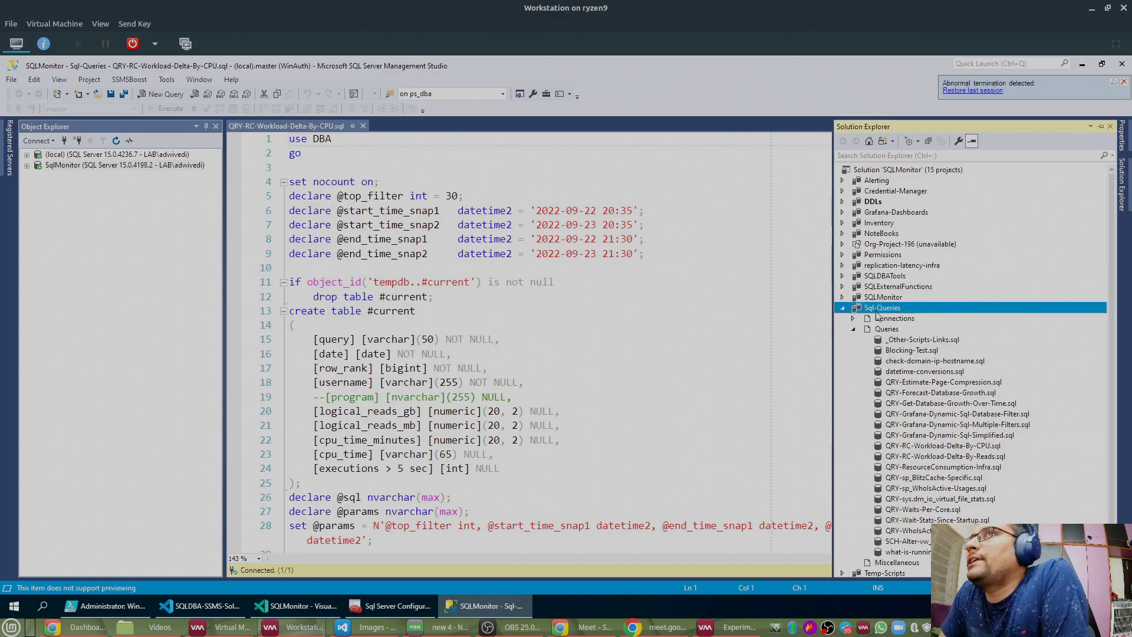
scroll(896, 317, down, 1)
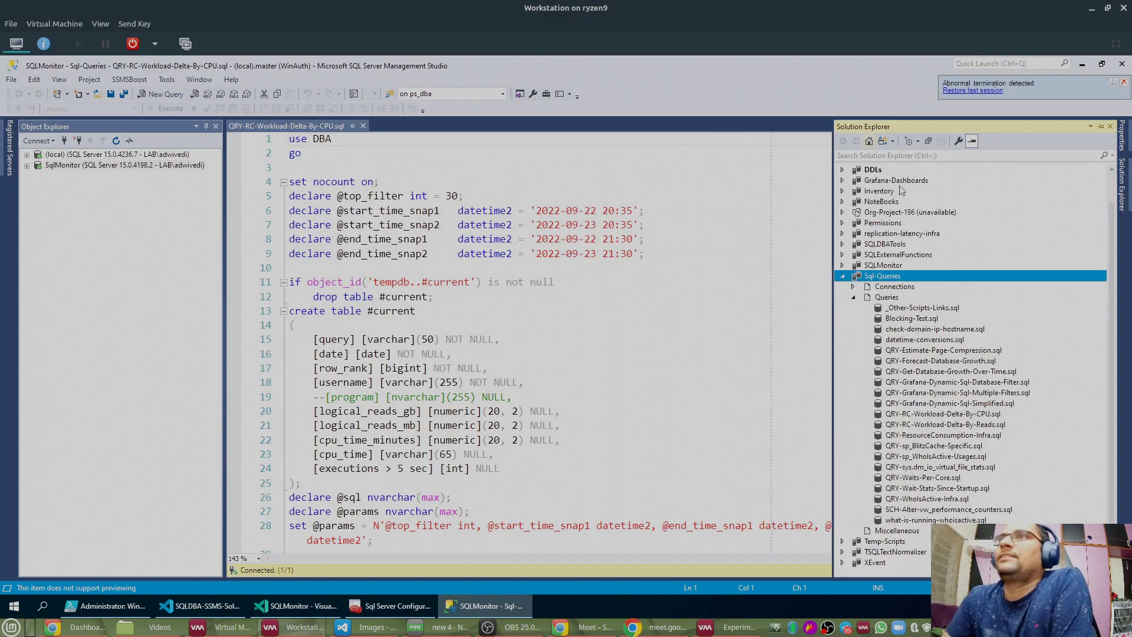
click(910, 413)
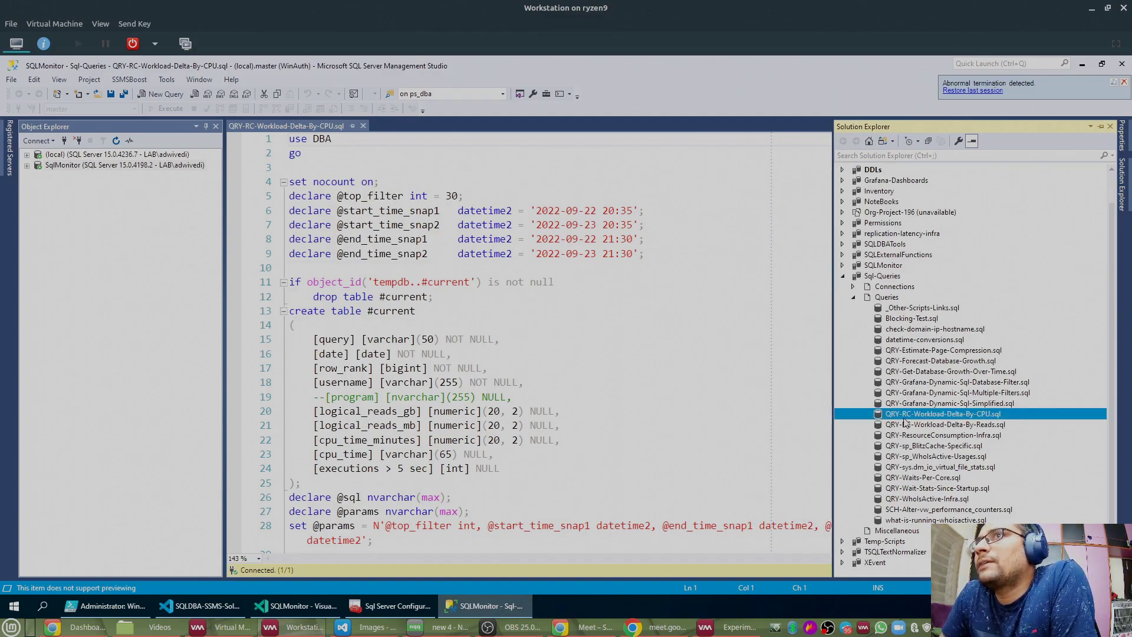
click(940, 424)
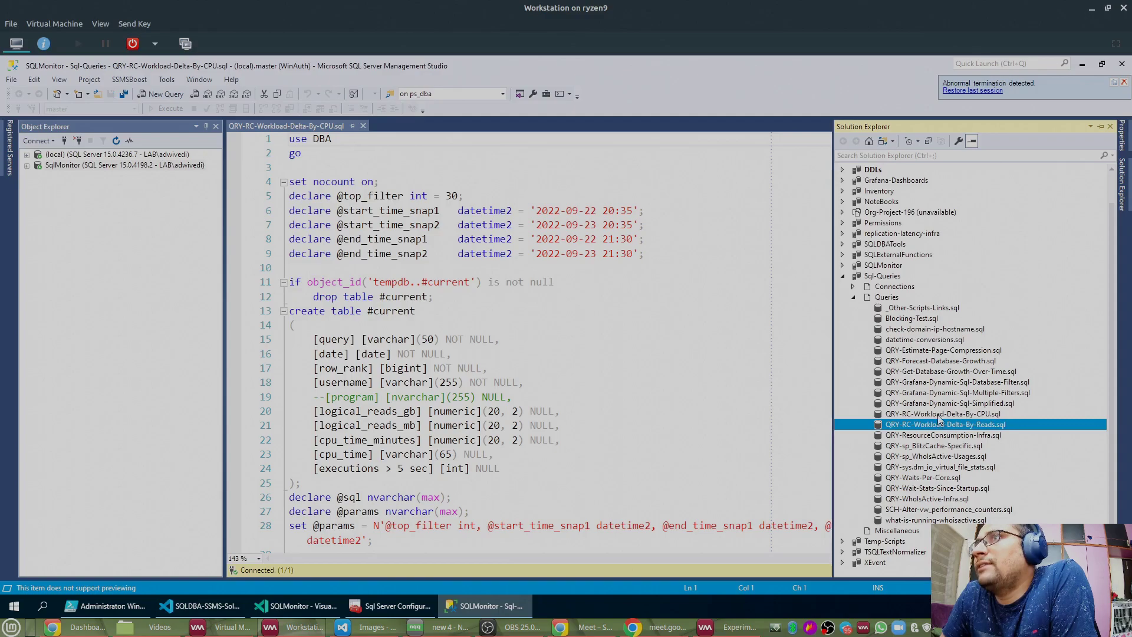
click(939, 415)
click(940, 425)
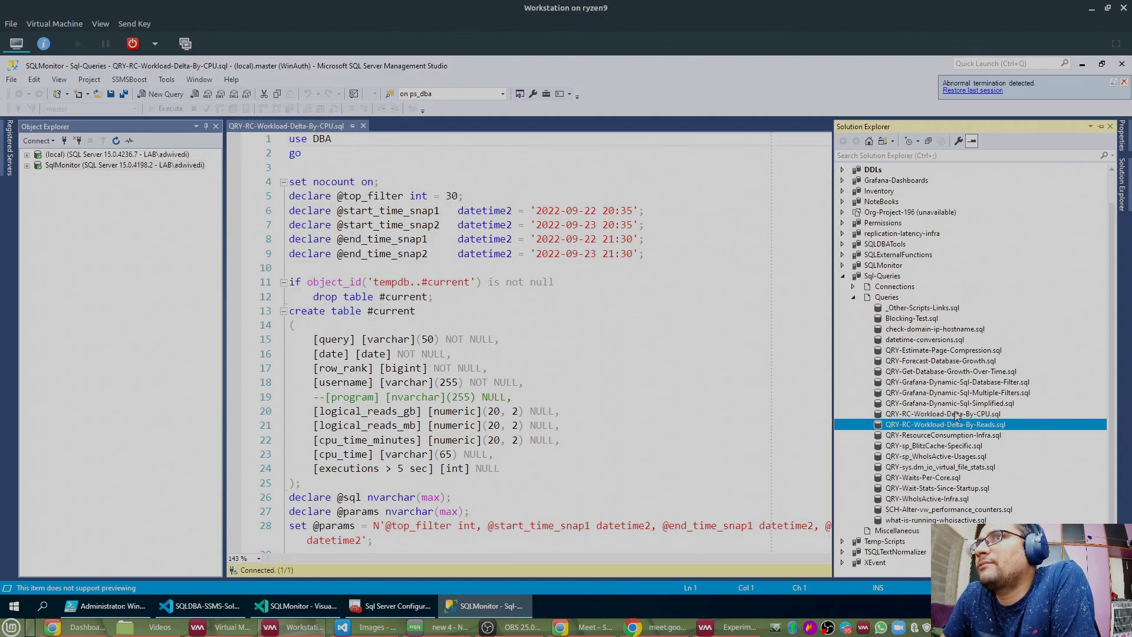
click(956, 415)
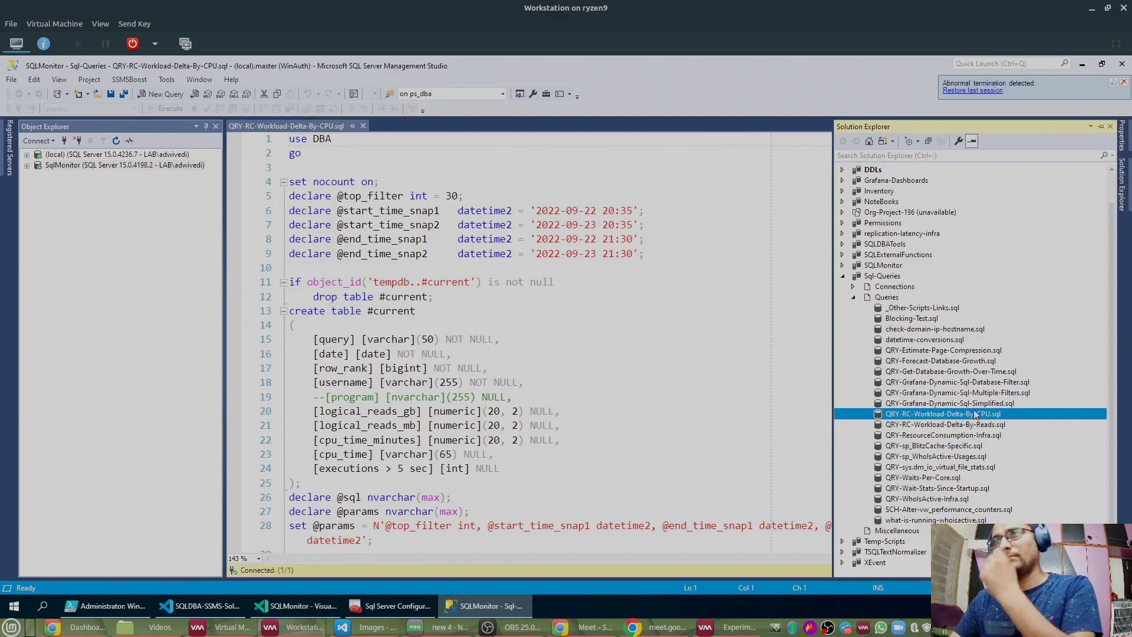
Step: Open QRY-sp_WhoIsActive-Usages.sql and list the saved server names in the Connect dialog
click(970, 425)
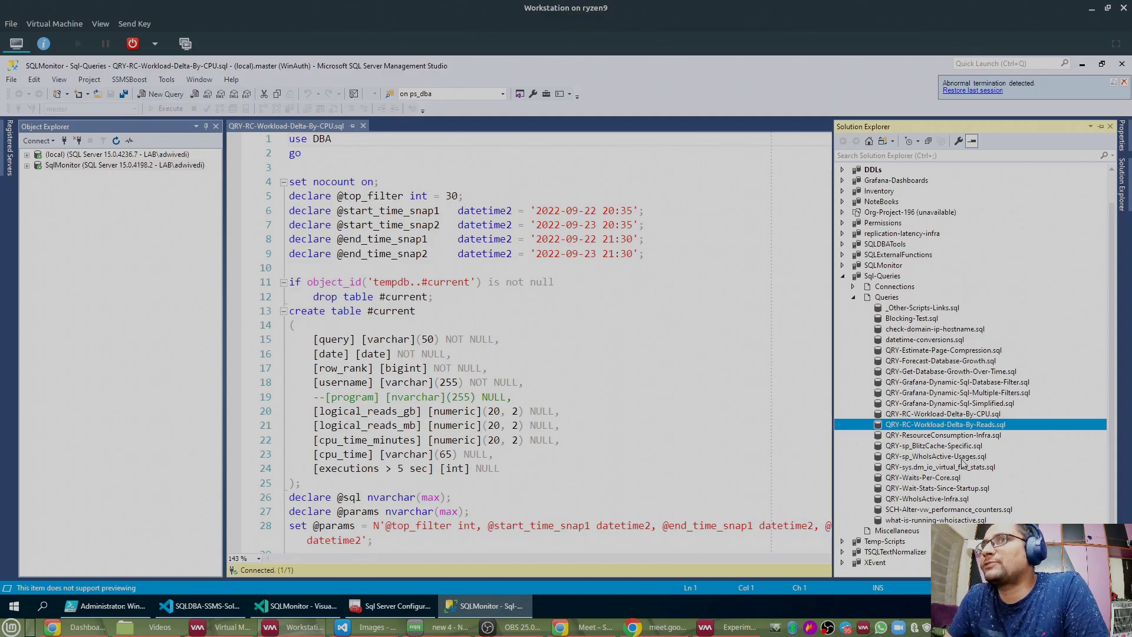
double_click(962, 458)
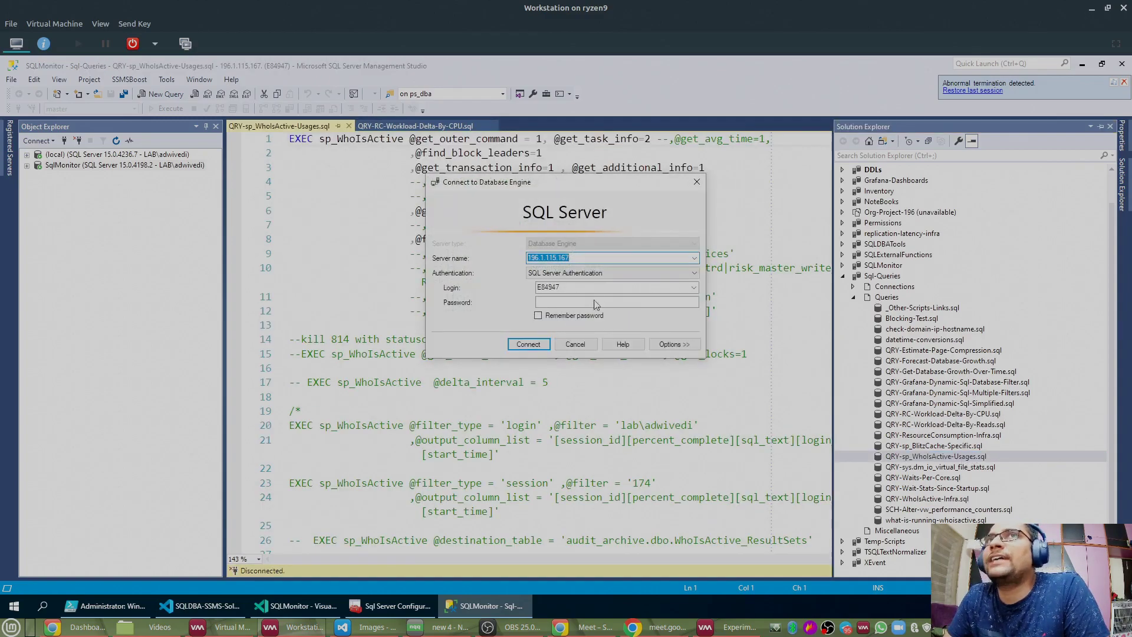
click(694, 258)
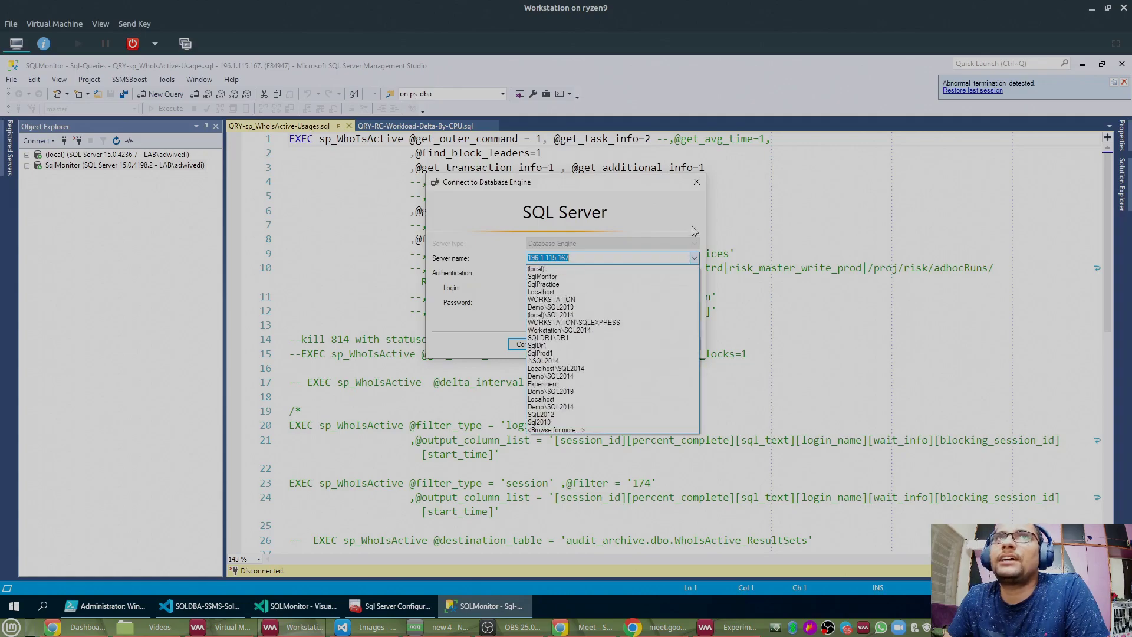
Step: Dismiss the connection prompt and open QRY-WhoIsActive-Infra.sql without connecting to a server
click(695, 187)
click(696, 183)
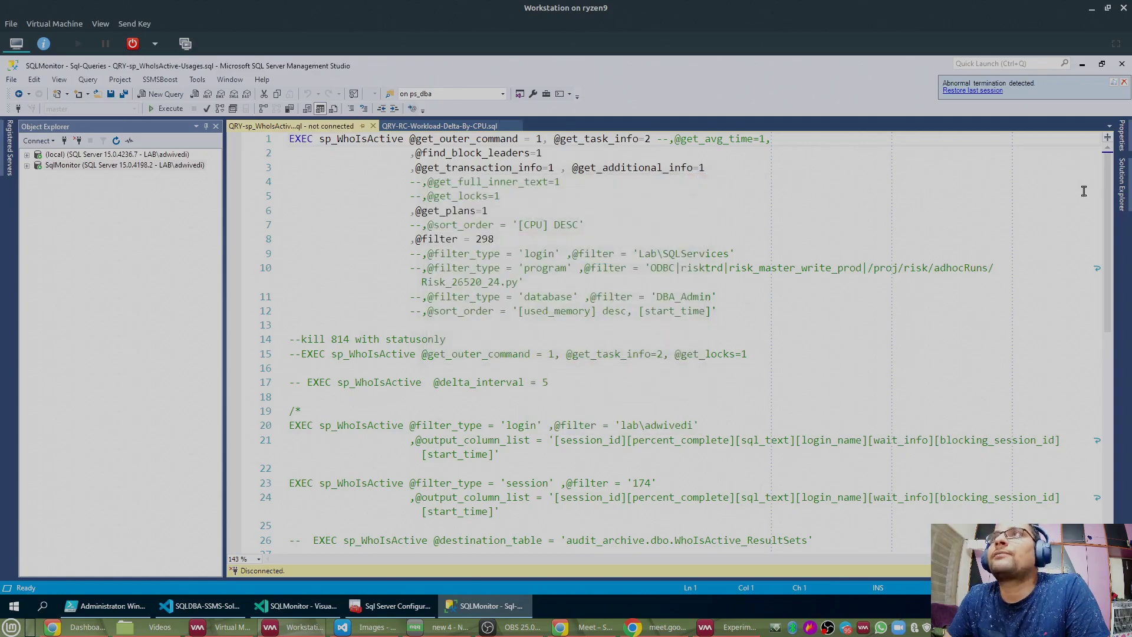
click(1122, 183)
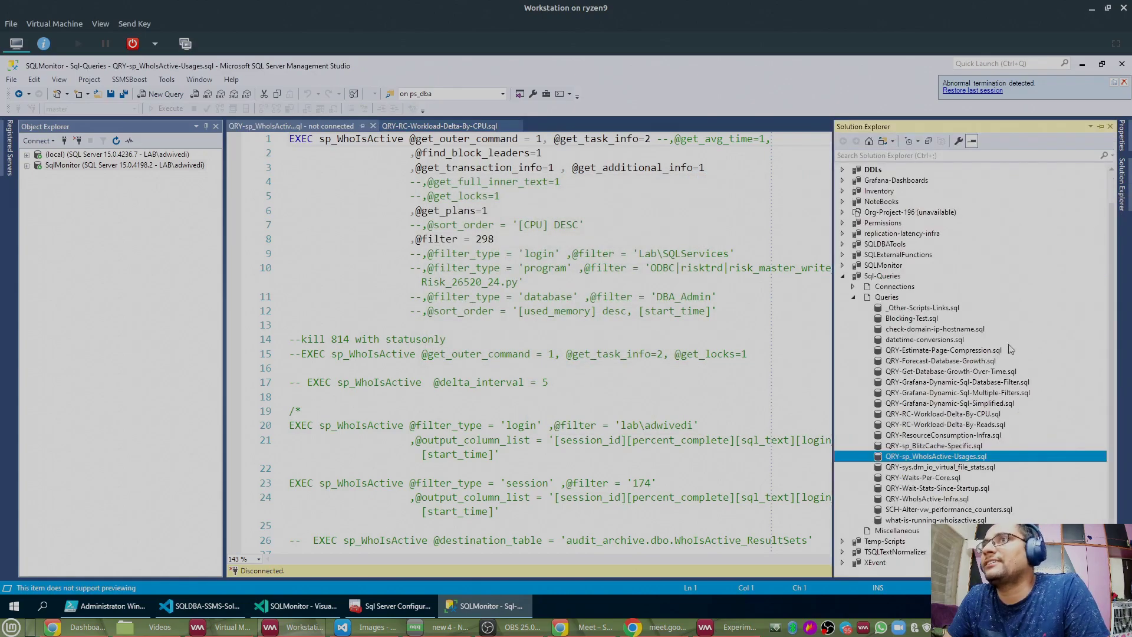
double_click(944, 499)
click(579, 347)
Step: Auto-hide Object Explorer and review the infra script's dynamic SQL on dbo.WhoIsActive
scroll(523, 216, down, 10)
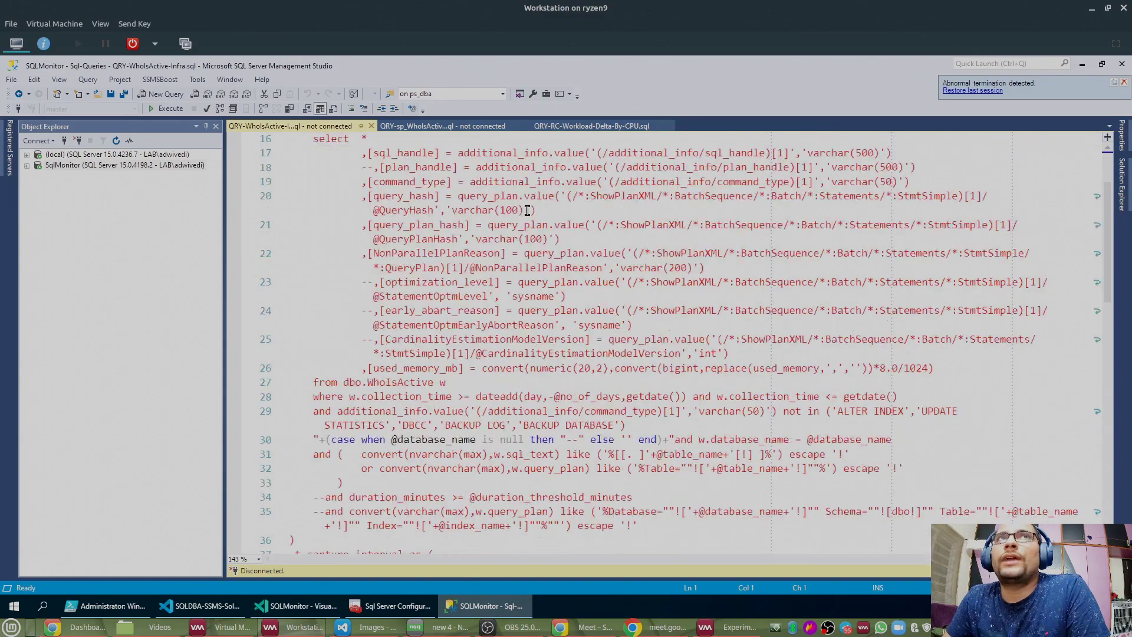
scroll(532, 209, down, 13)
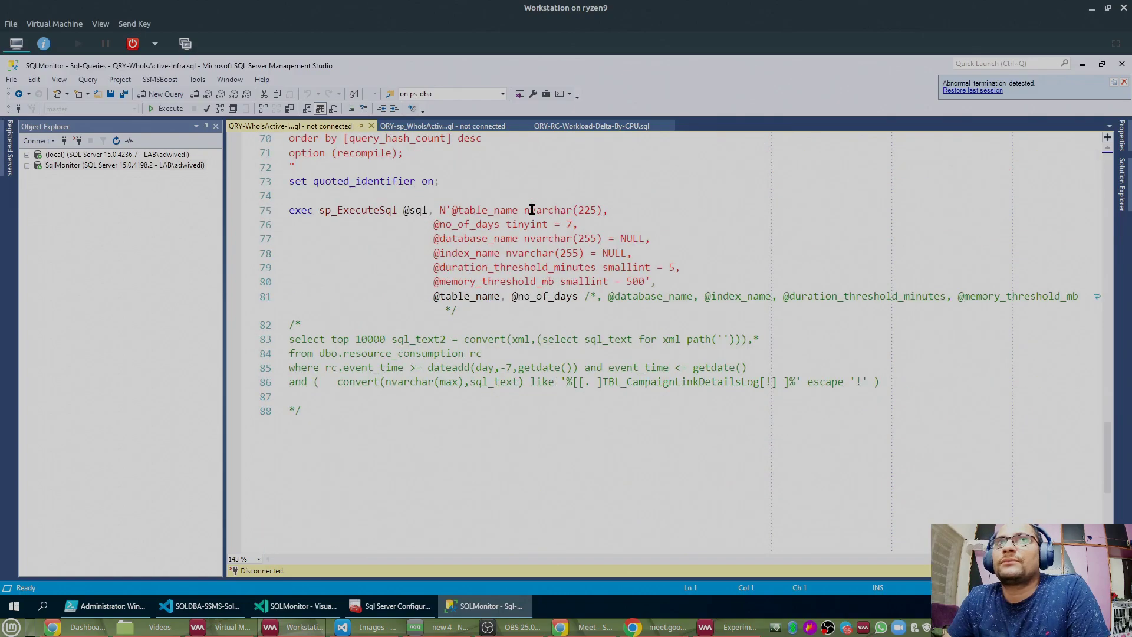
scroll(509, 242, up, 3)
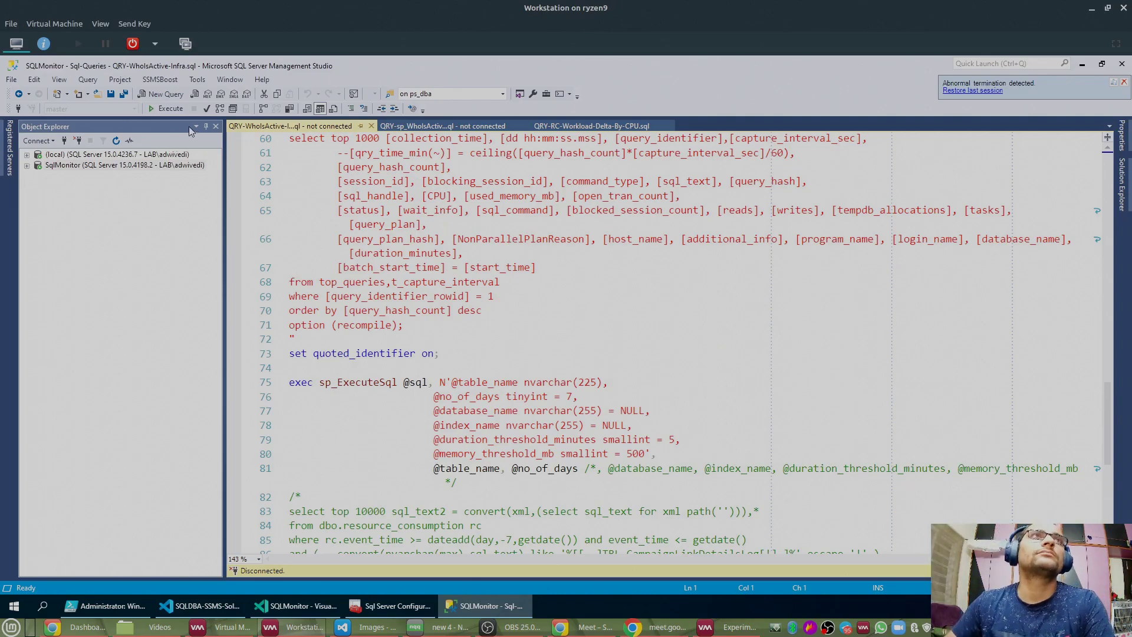
click(206, 127)
click(372, 270)
scroll(371, 270, up, 6)
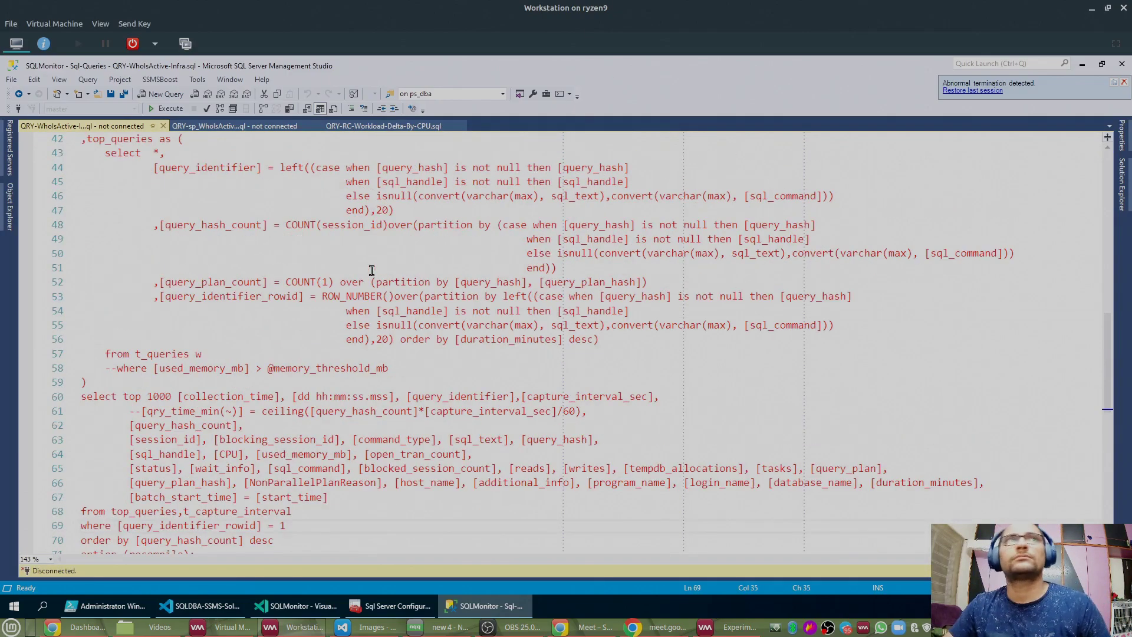
scroll(385, 273, up, 12)
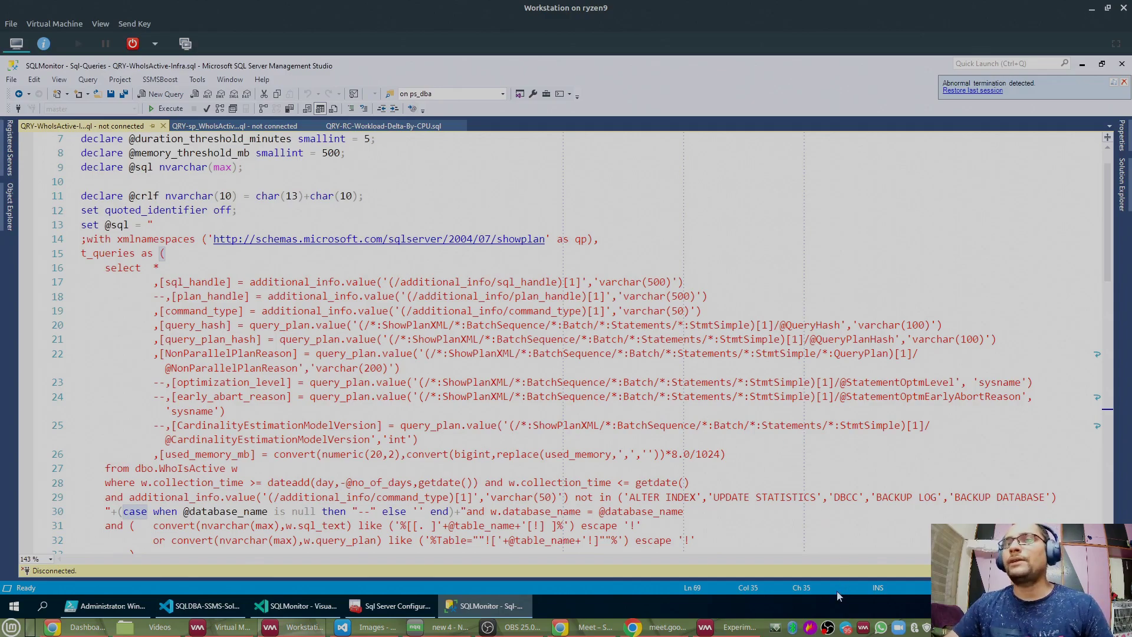
Step: Launch Slack by searching 'slac' in the host machine's application menu
key(super)
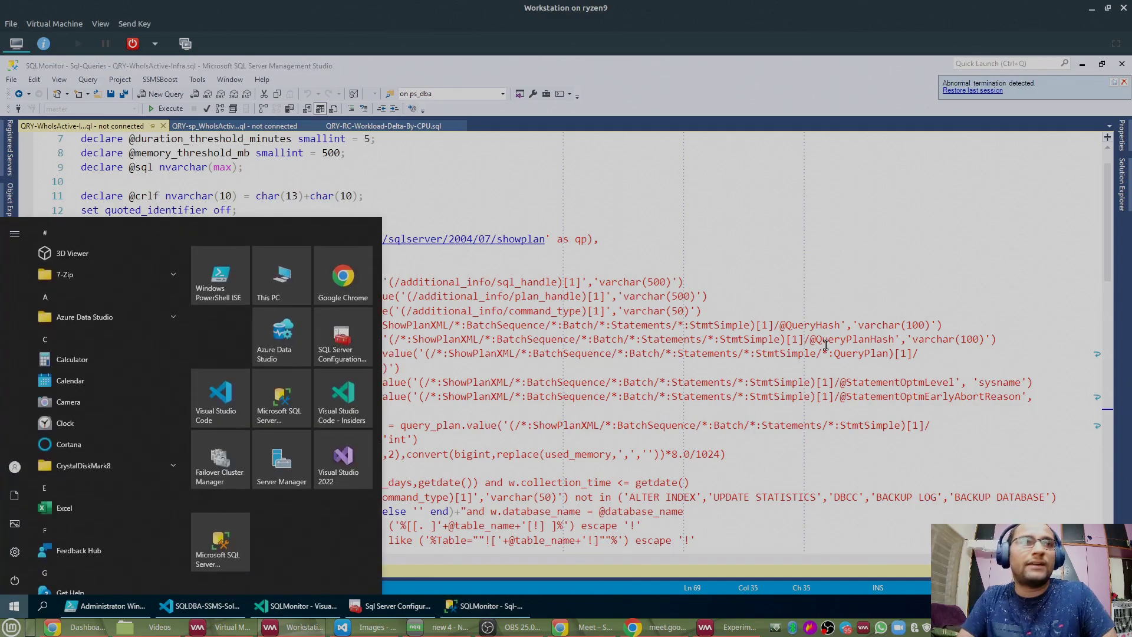
text(slack)
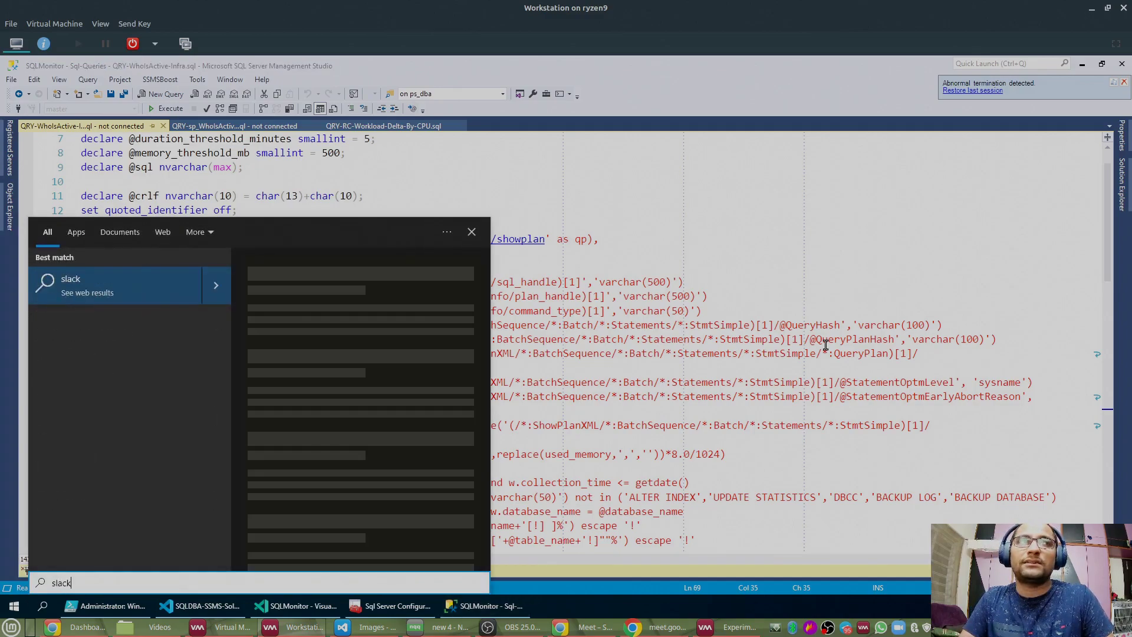
text(c)
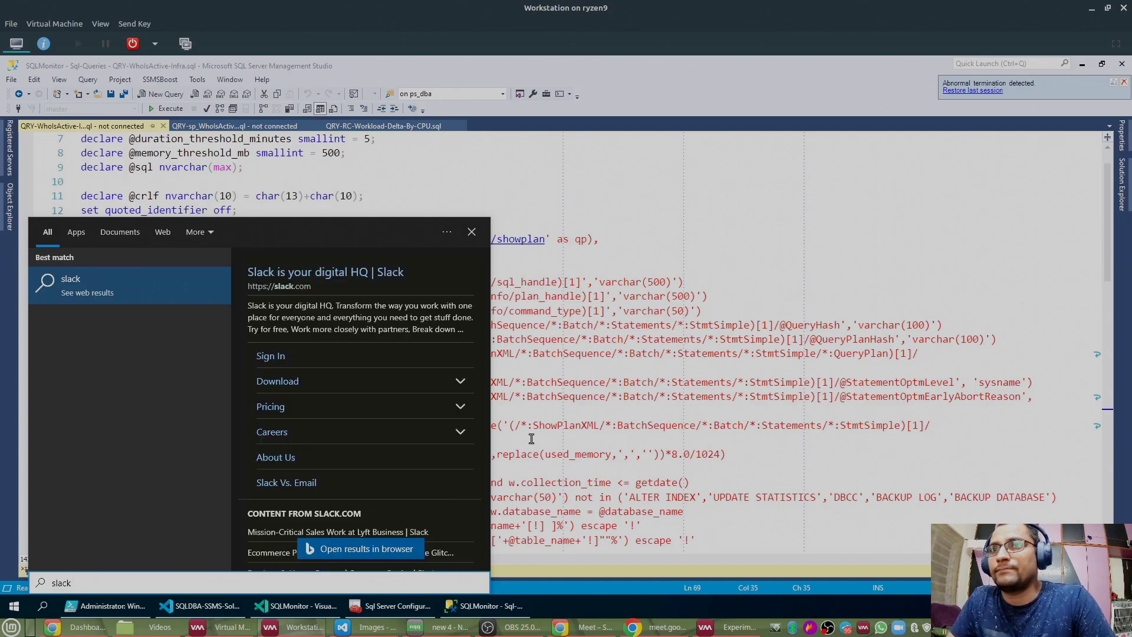
click(12, 627)
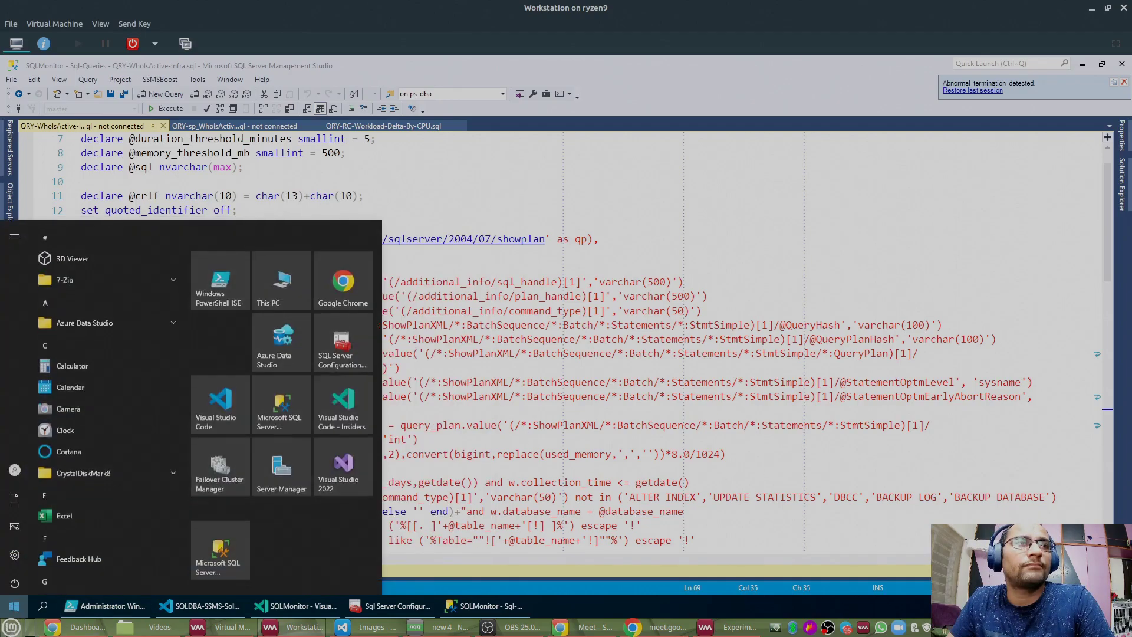
click(10, 620)
text(sla)
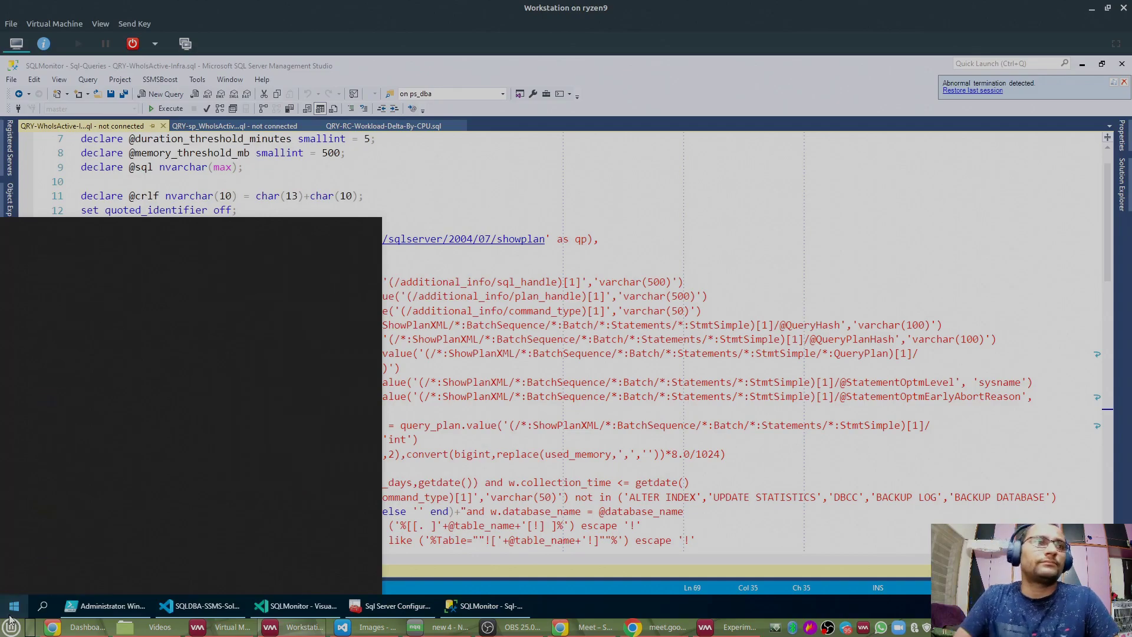
key(Escape)
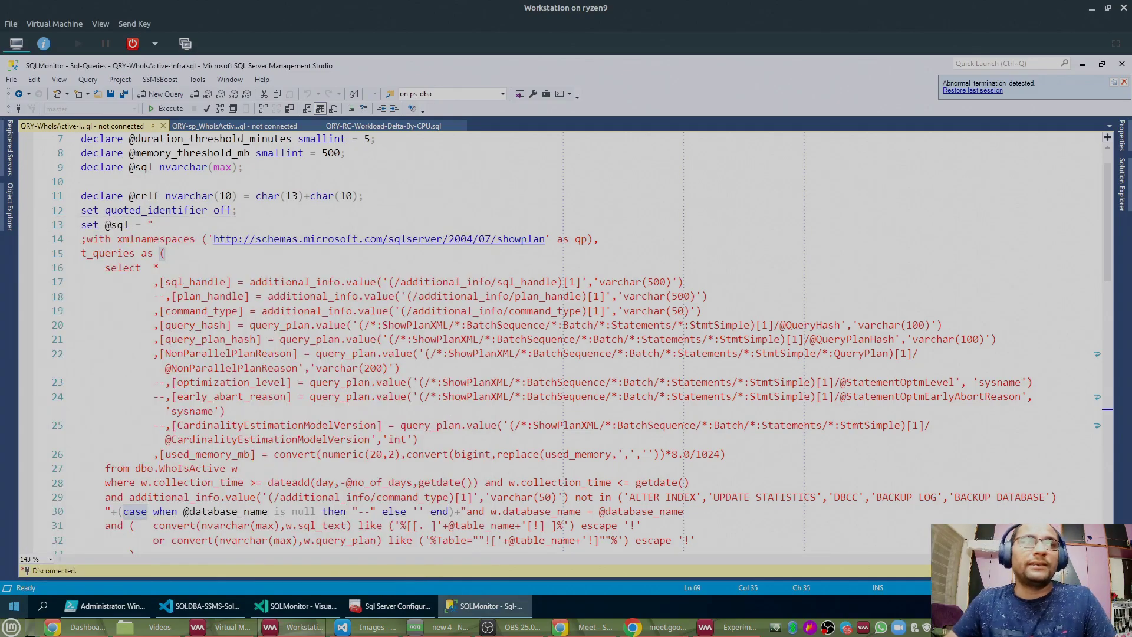
click(11, 627)
text(slac)
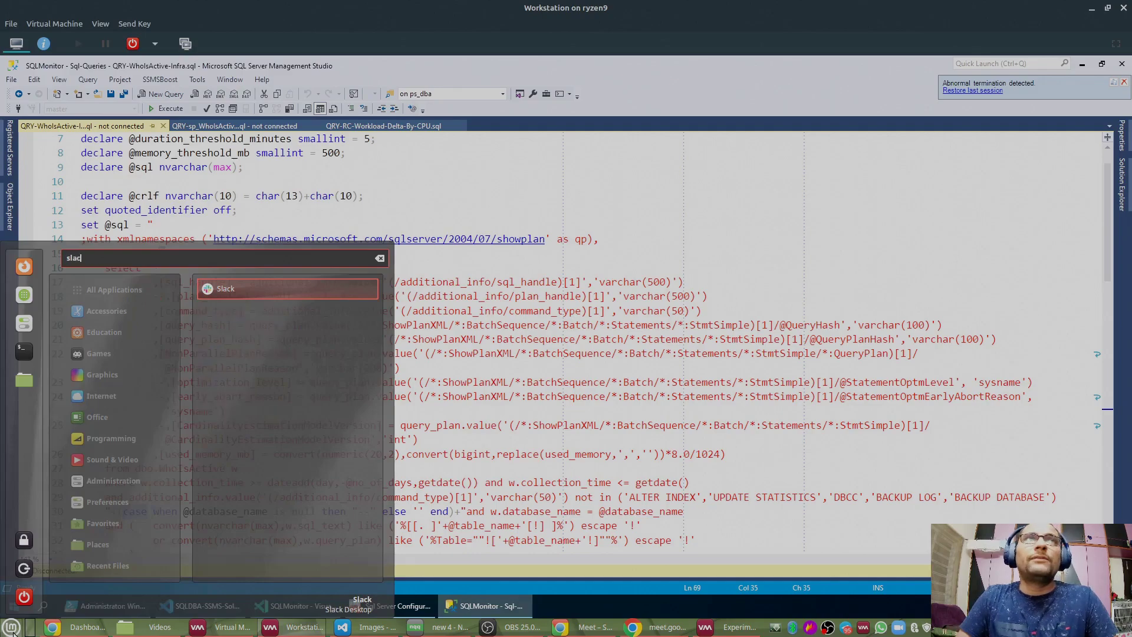
key(Return)
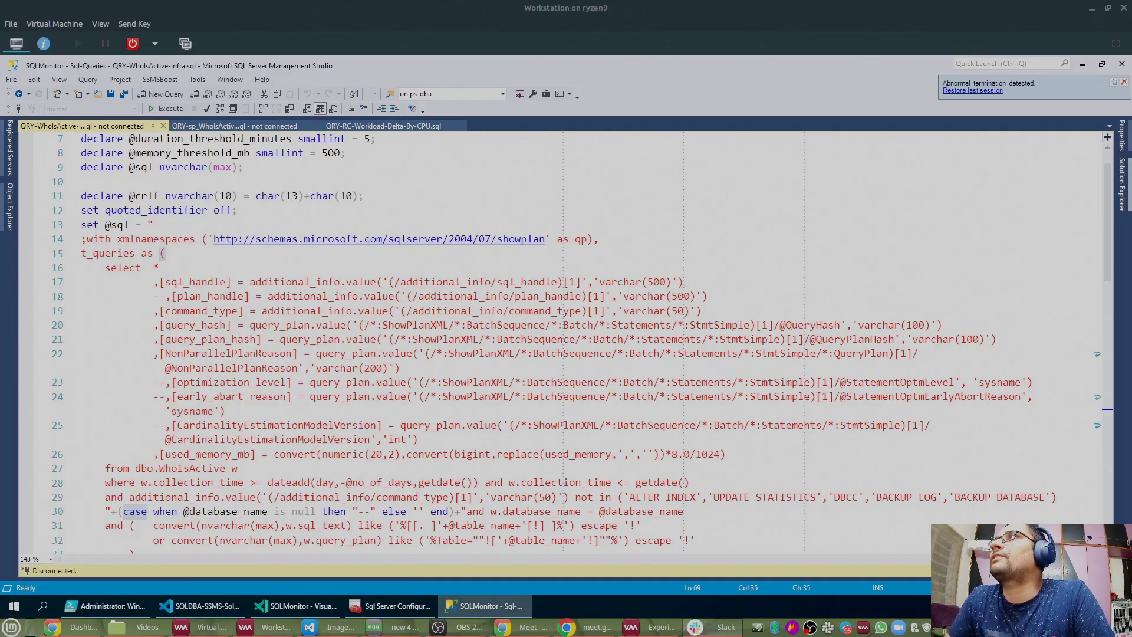
Step: Maximise the Slack window and switch to the personal workspace
drag(601, 121, 526, 109)
double_click(528, 108)
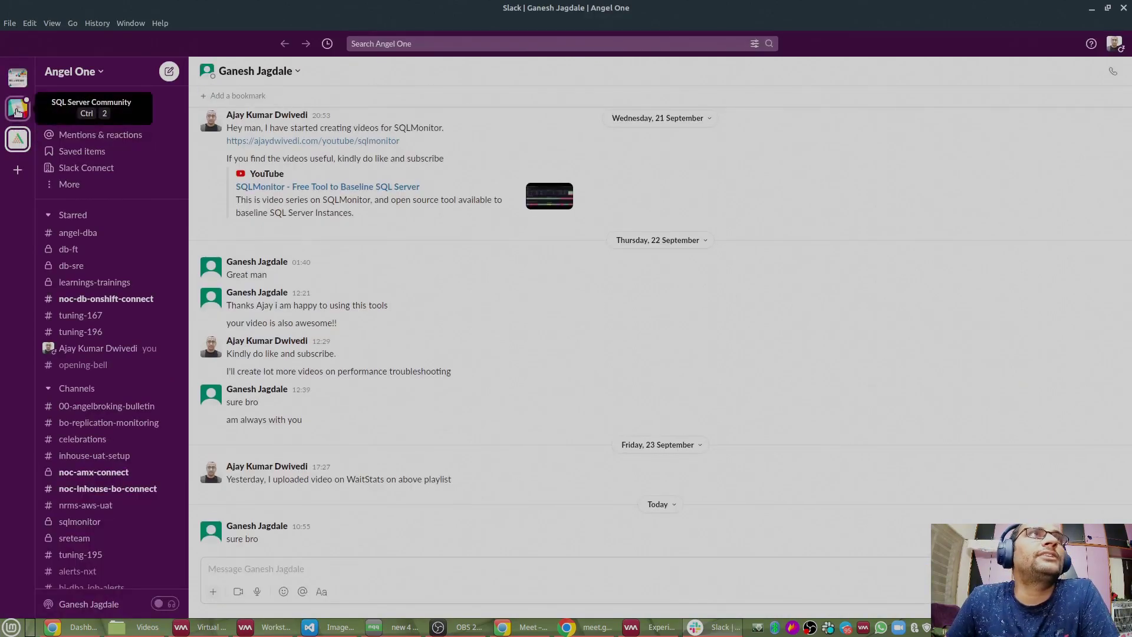
click(17, 110)
click(27, 76)
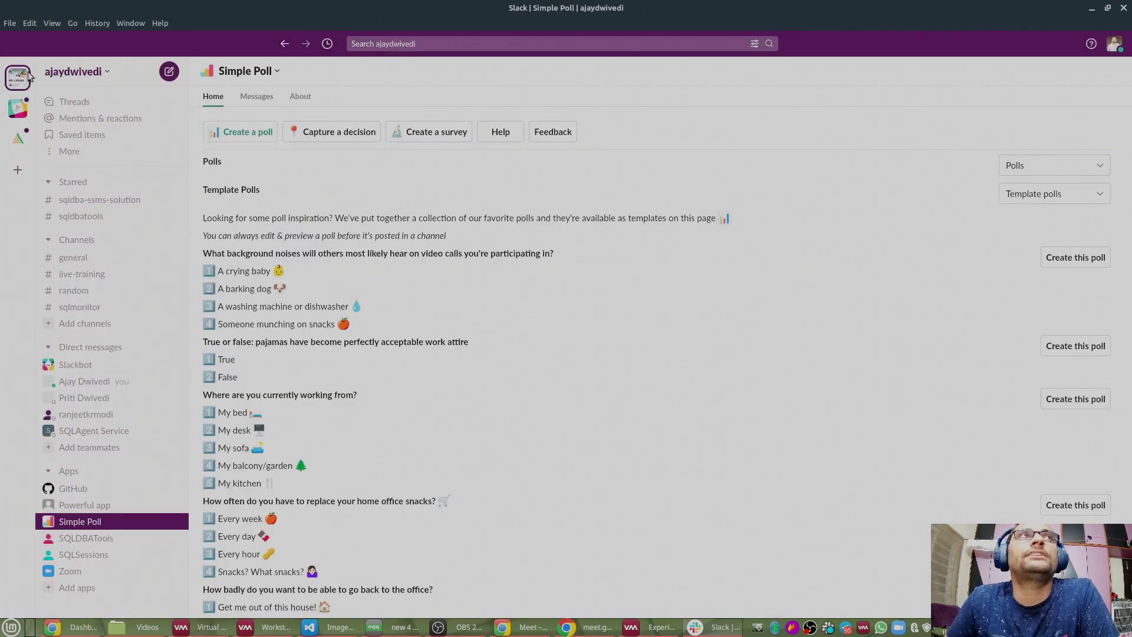
click(106, 72)
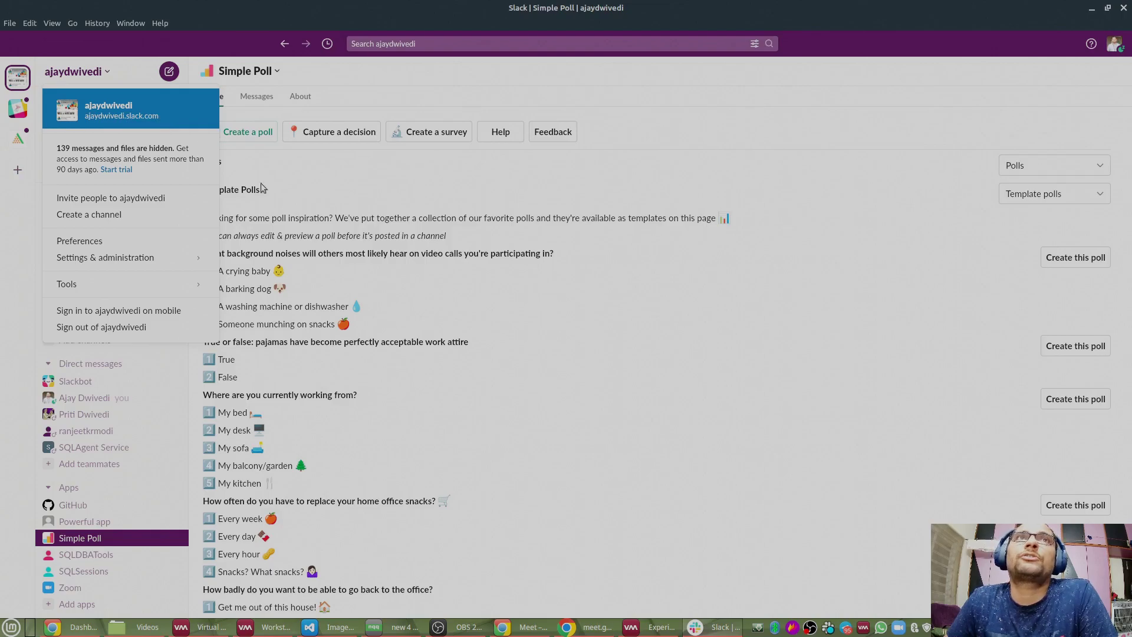
click(228, 164)
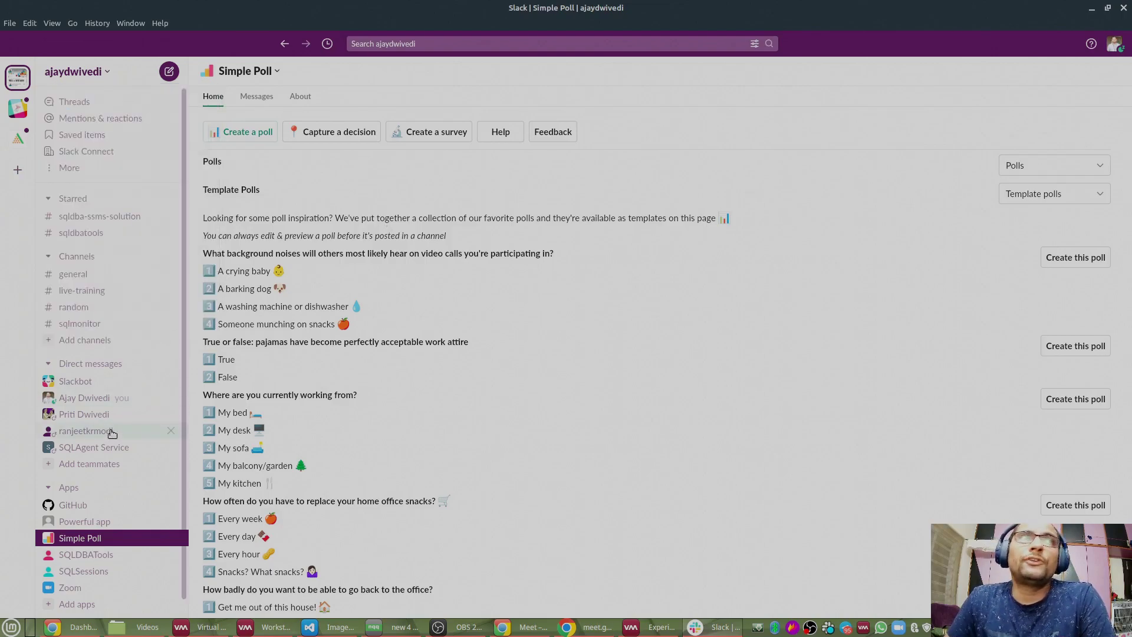
Step: Open the #sqlmonitor channel from the sidebar
scroll(112, 430, down, 1)
scroll(101, 401, up, 1)
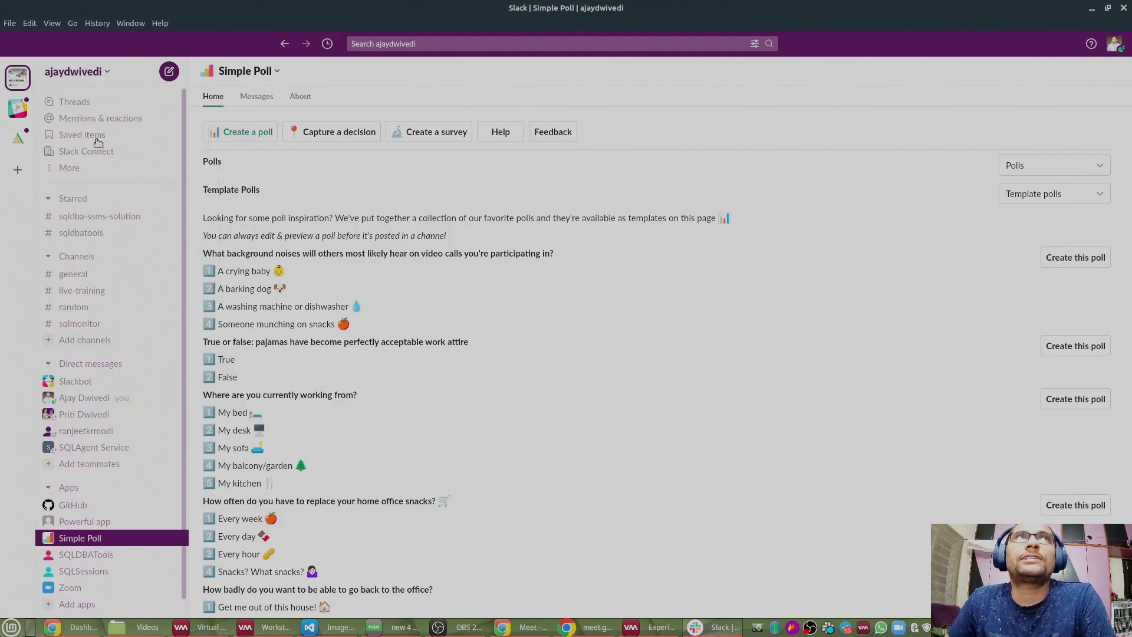
click(83, 324)
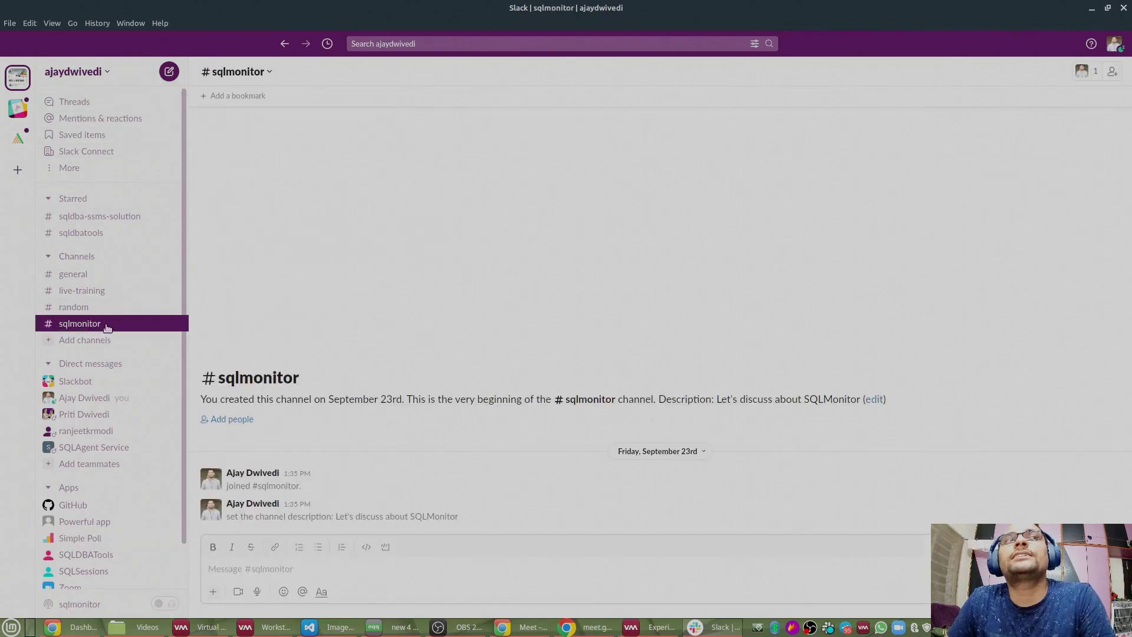
click(73, 291)
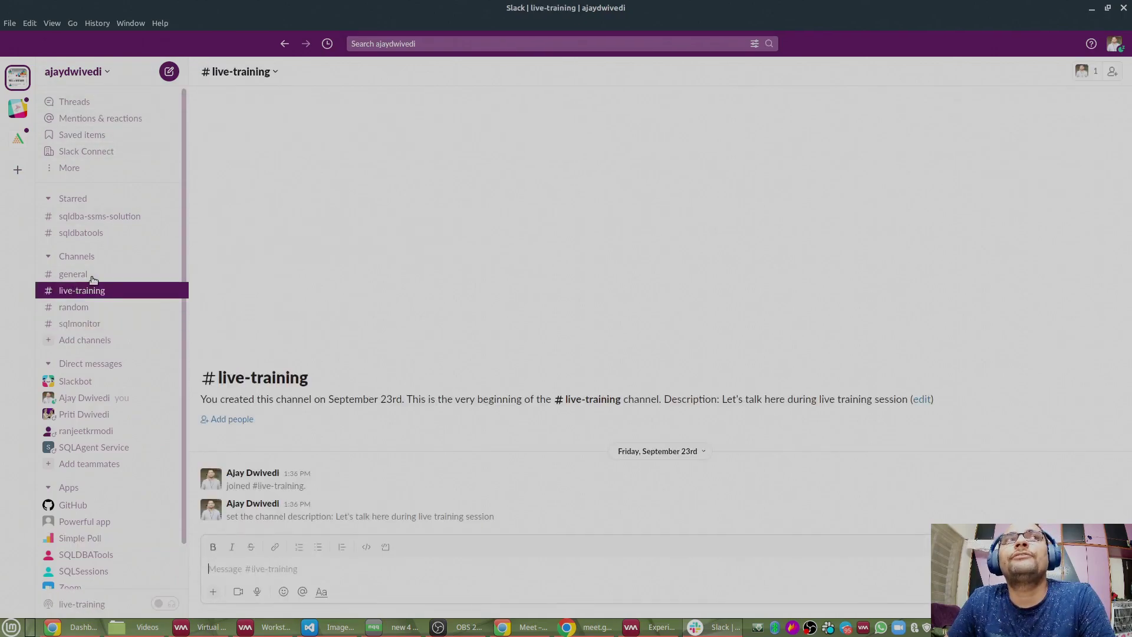
click(77, 328)
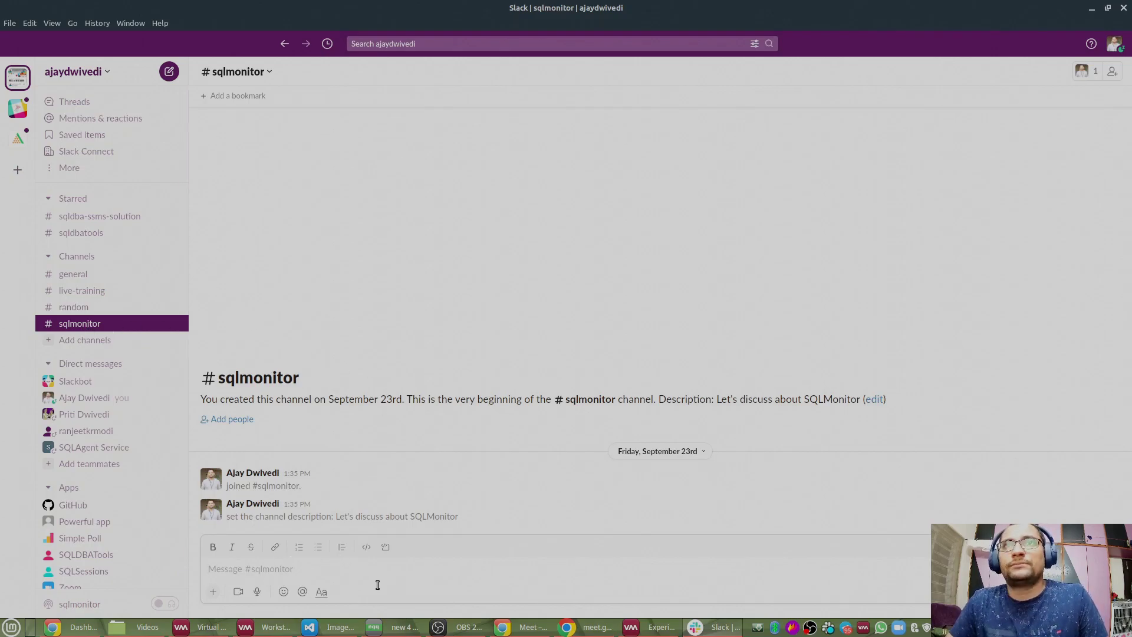
Step: Minimise Slack to bring the SSMS query window back
click(1091, 8)
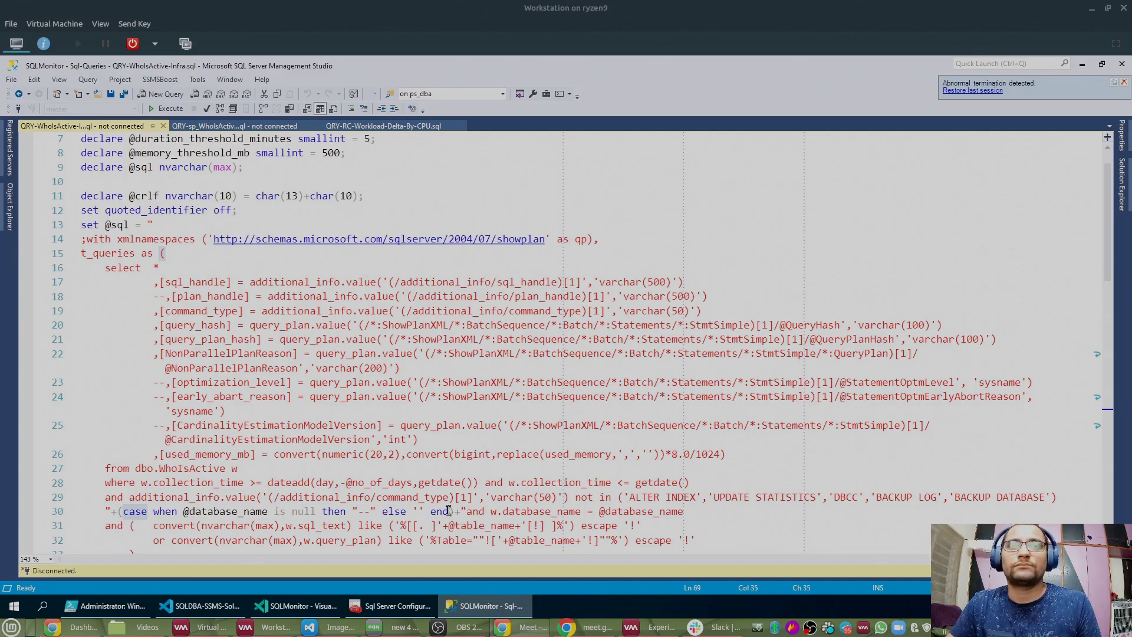
Step: Restore Slack, check the workspace menu, and show the add-workspace options
click(717, 627)
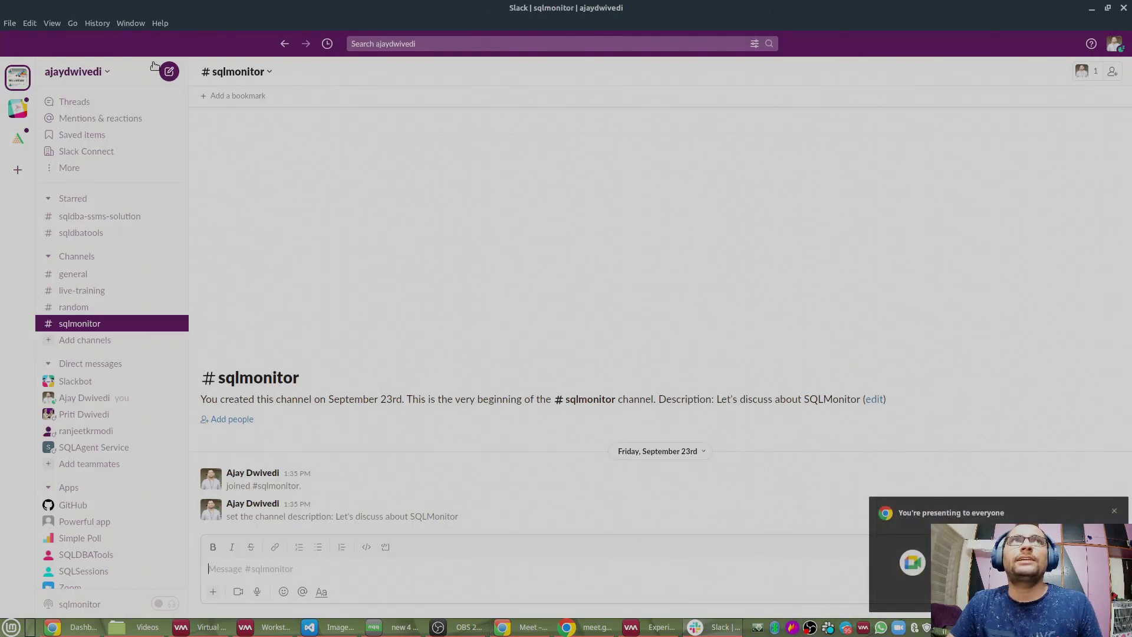
click(83, 74)
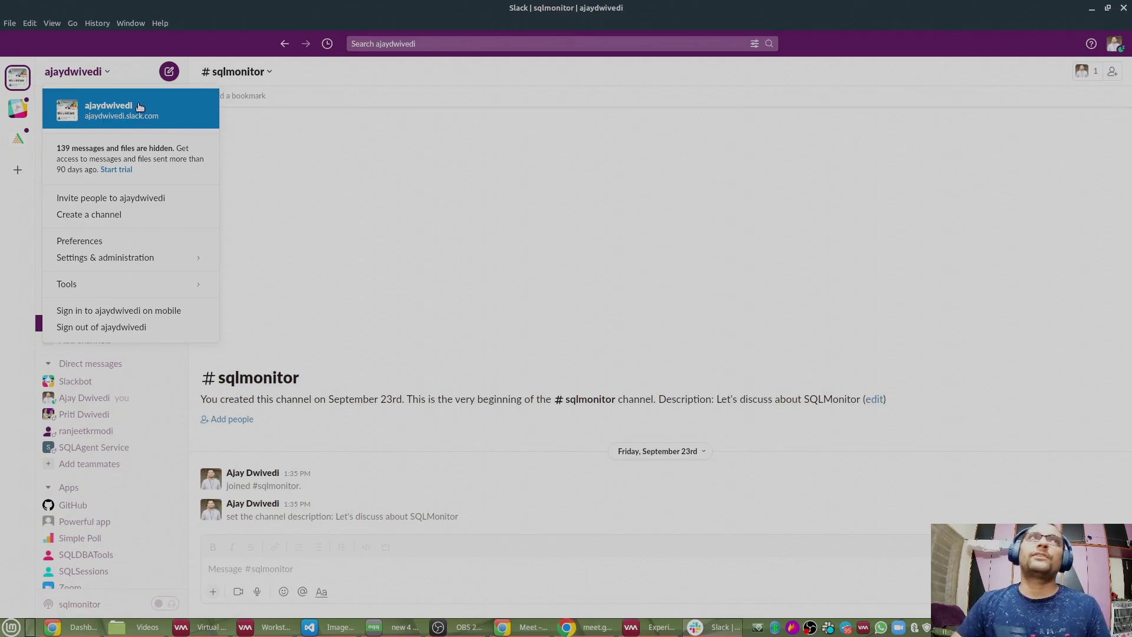
click(697, 226)
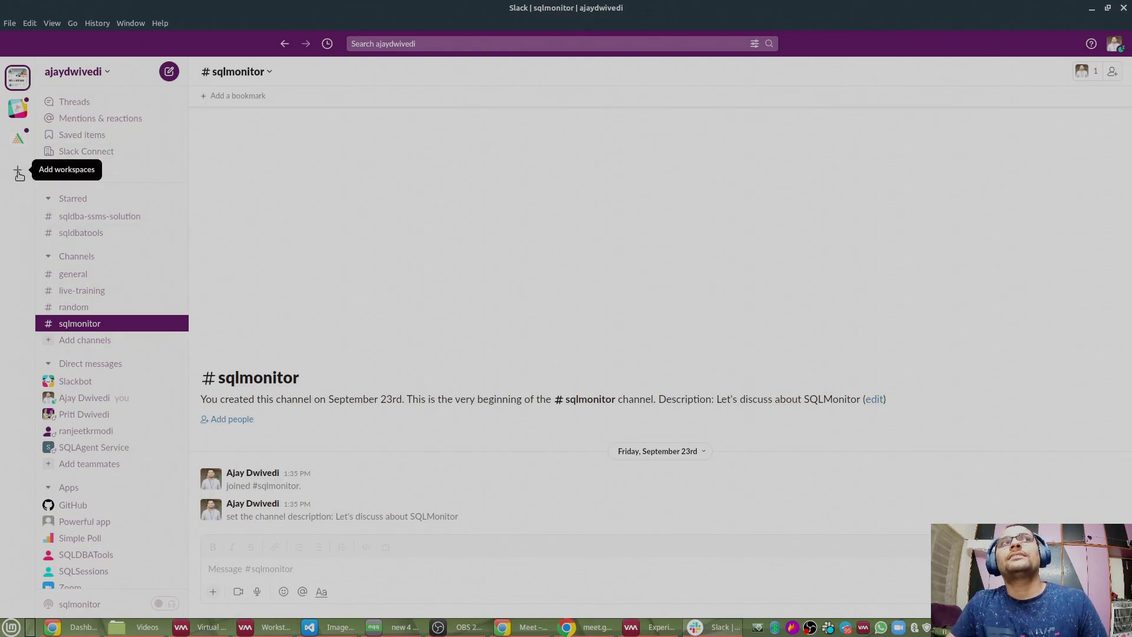
click(18, 173)
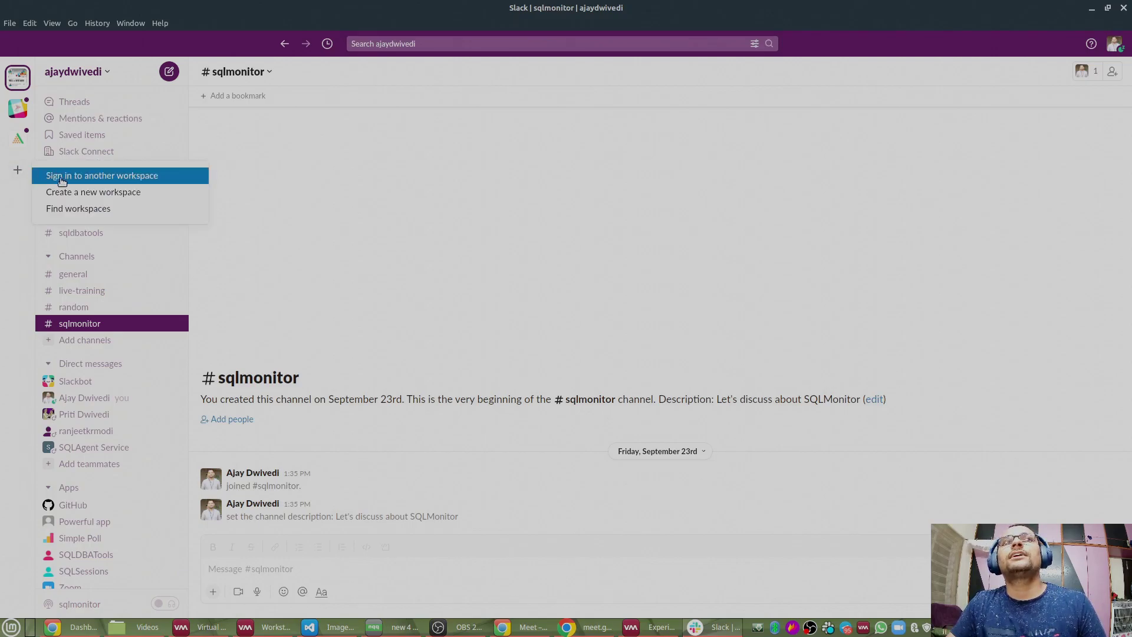
Step: Choose to sign in to another workspace, opening Slack's new-workspace sign-in page in Chrome
click(135, 177)
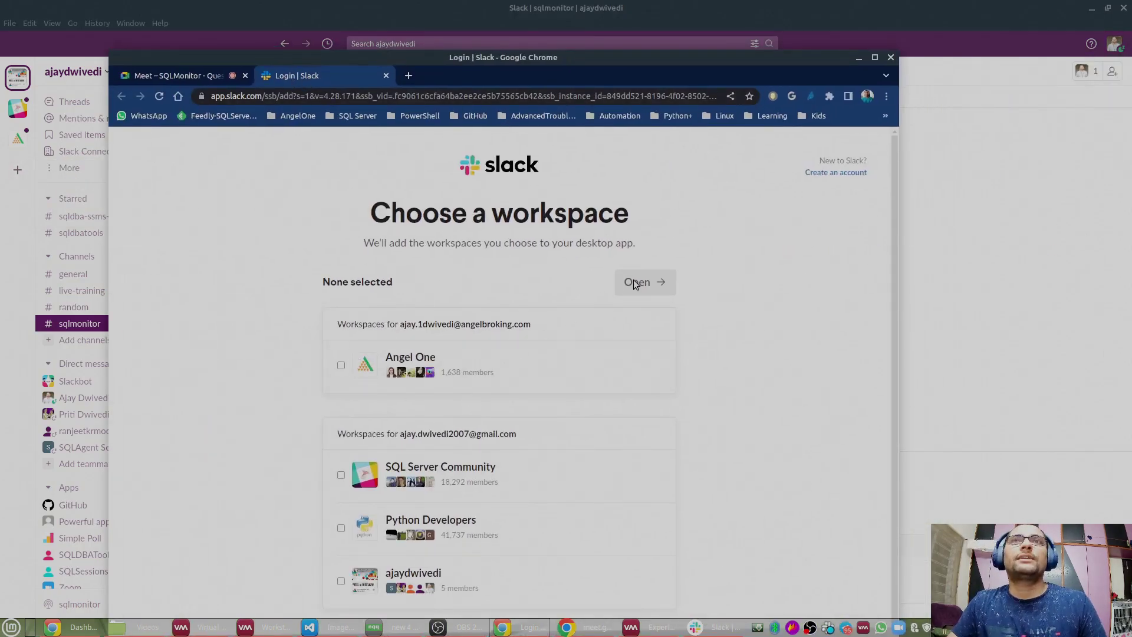
scroll(523, 253, down, 1)
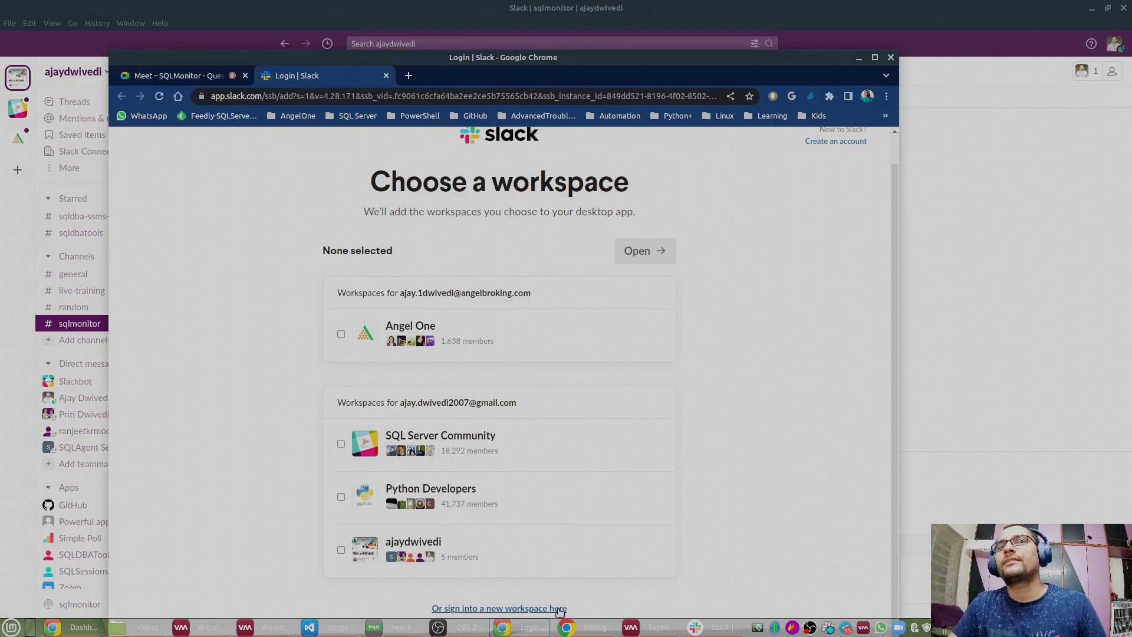
click(516, 609)
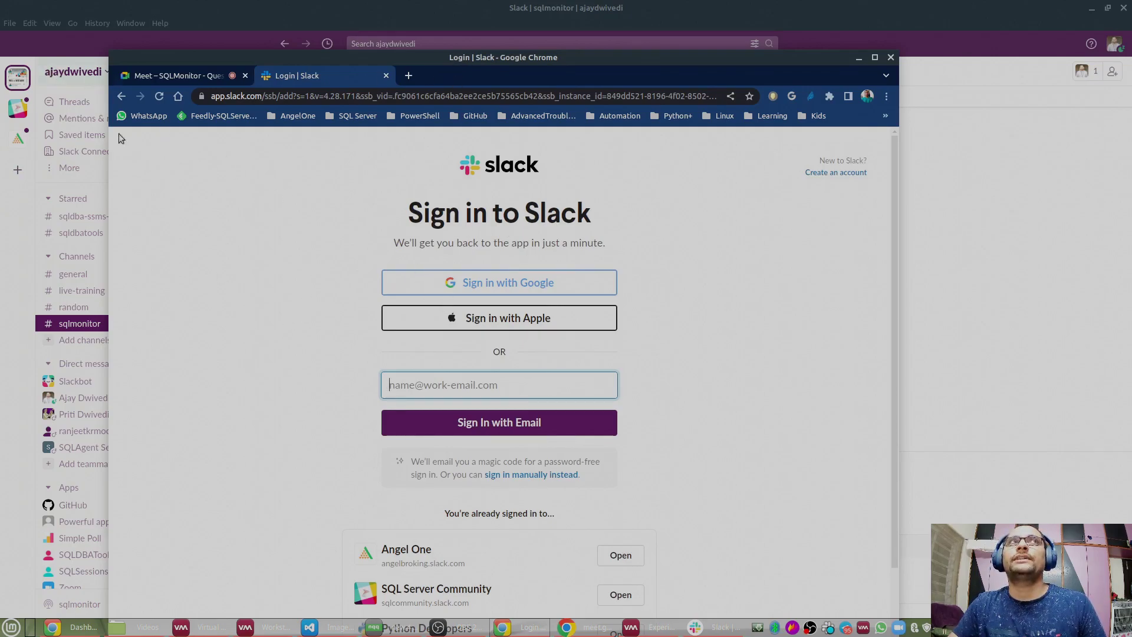
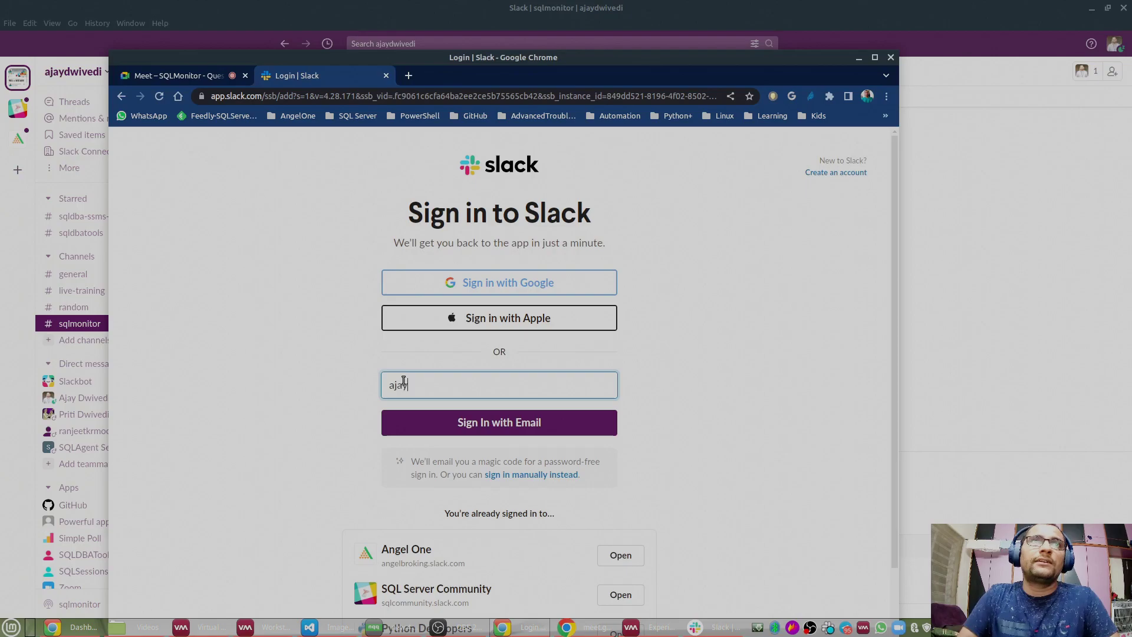
Step: Enter a workspace domain, clear it again, then close the login tab and minimise Chrome
text(.slack.com)
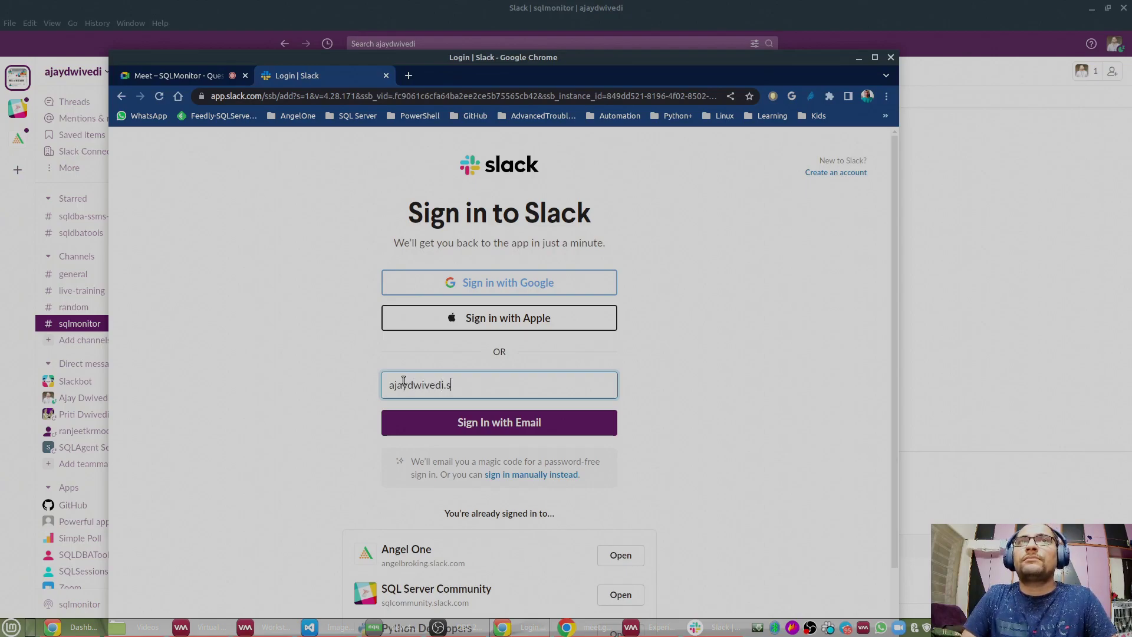
key(BackSpace)
key(BackSpace)
key(BackSpace)
key(BackSpace)
key(BackSpace)
key(BackSpace)
key(BackSpace)
key(BackSpace)
key(BackSpace)
key(BackSpace)
key(BackSpace)
key(BackSpace)
key(BackSpace)
key(BackSpace)
key(BackSpace)
key(BackSpace)
key(BackSpace)
key(BackSpace)
key(BackSpace)
key(BackSpace)
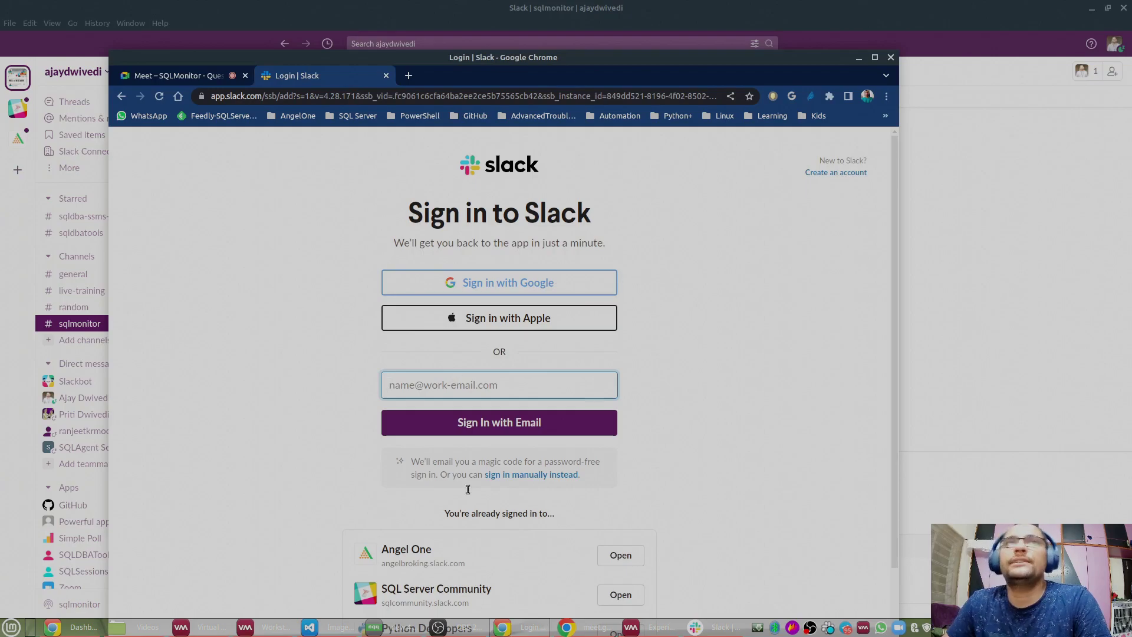
scroll(515, 243, down, 2)
click(730, 181)
click(386, 75)
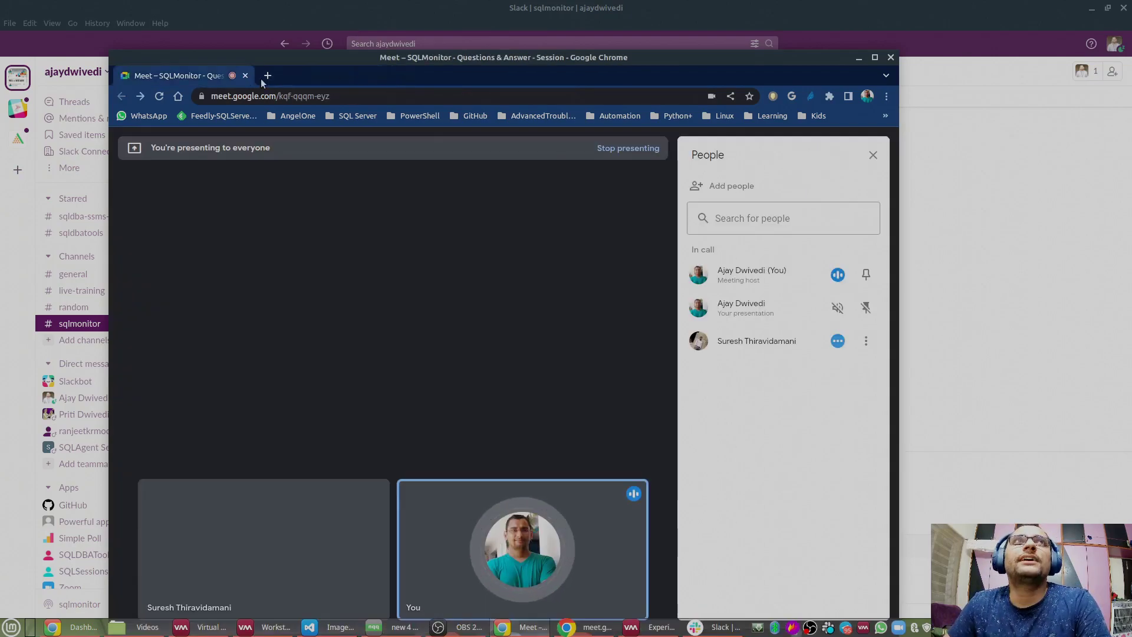
click(856, 59)
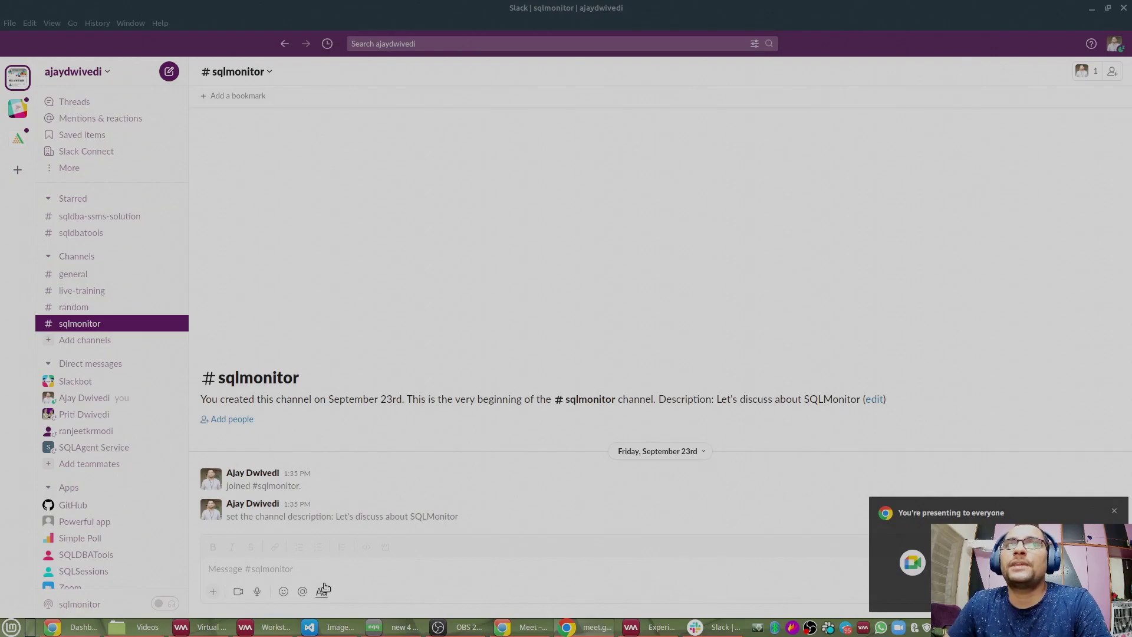
Step: Focus Slack's message box, then minimise Slack to return to the SSMS script
click(303, 571)
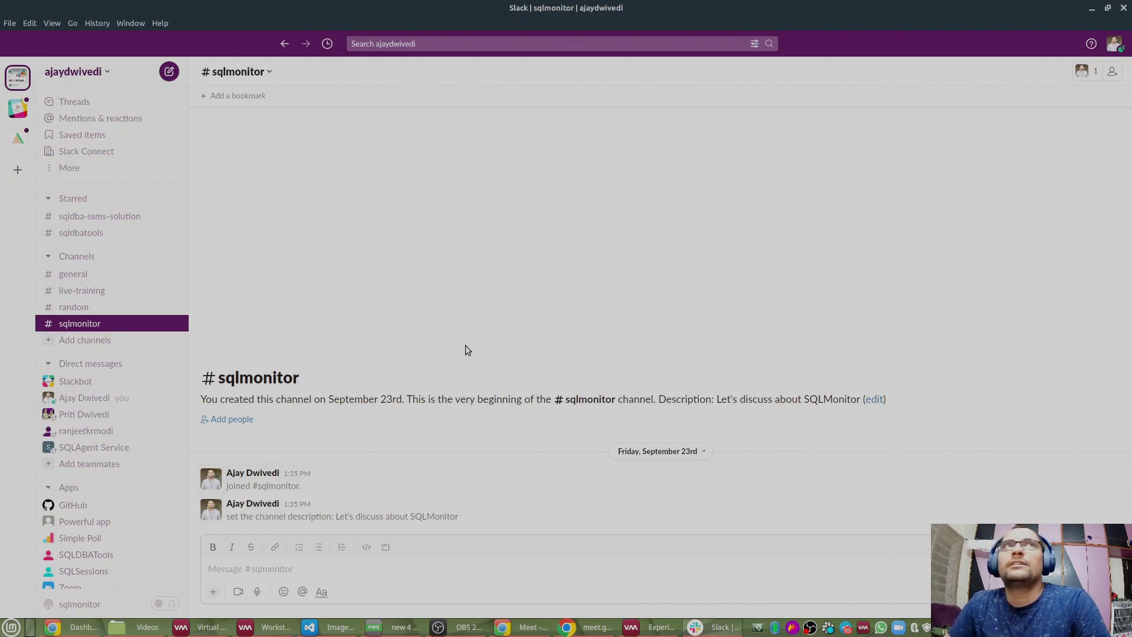
click(1091, 10)
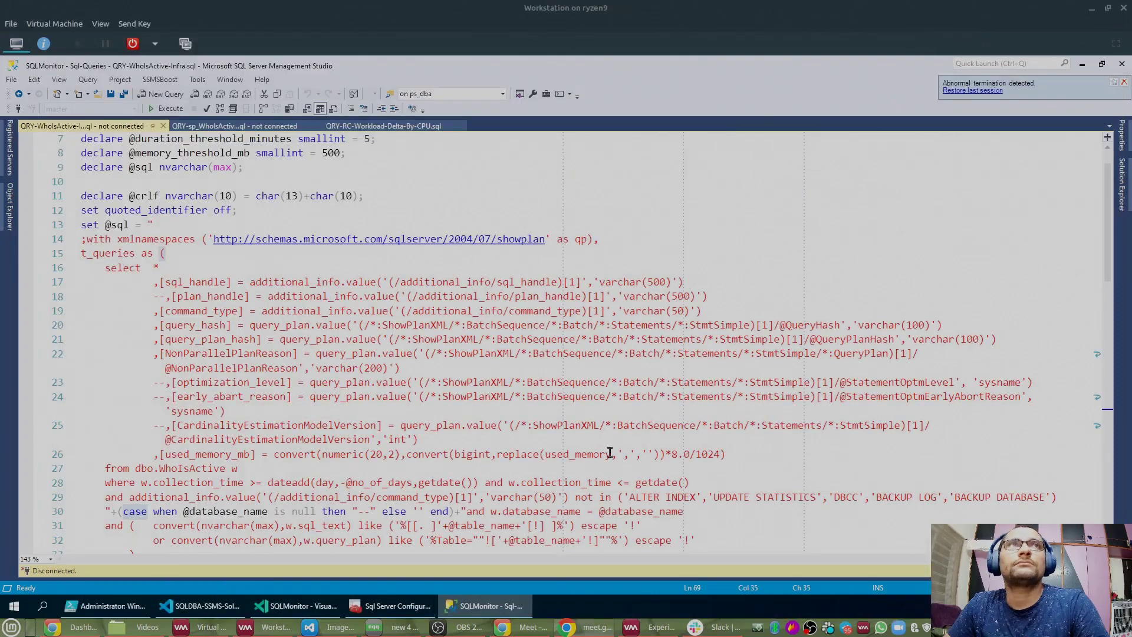